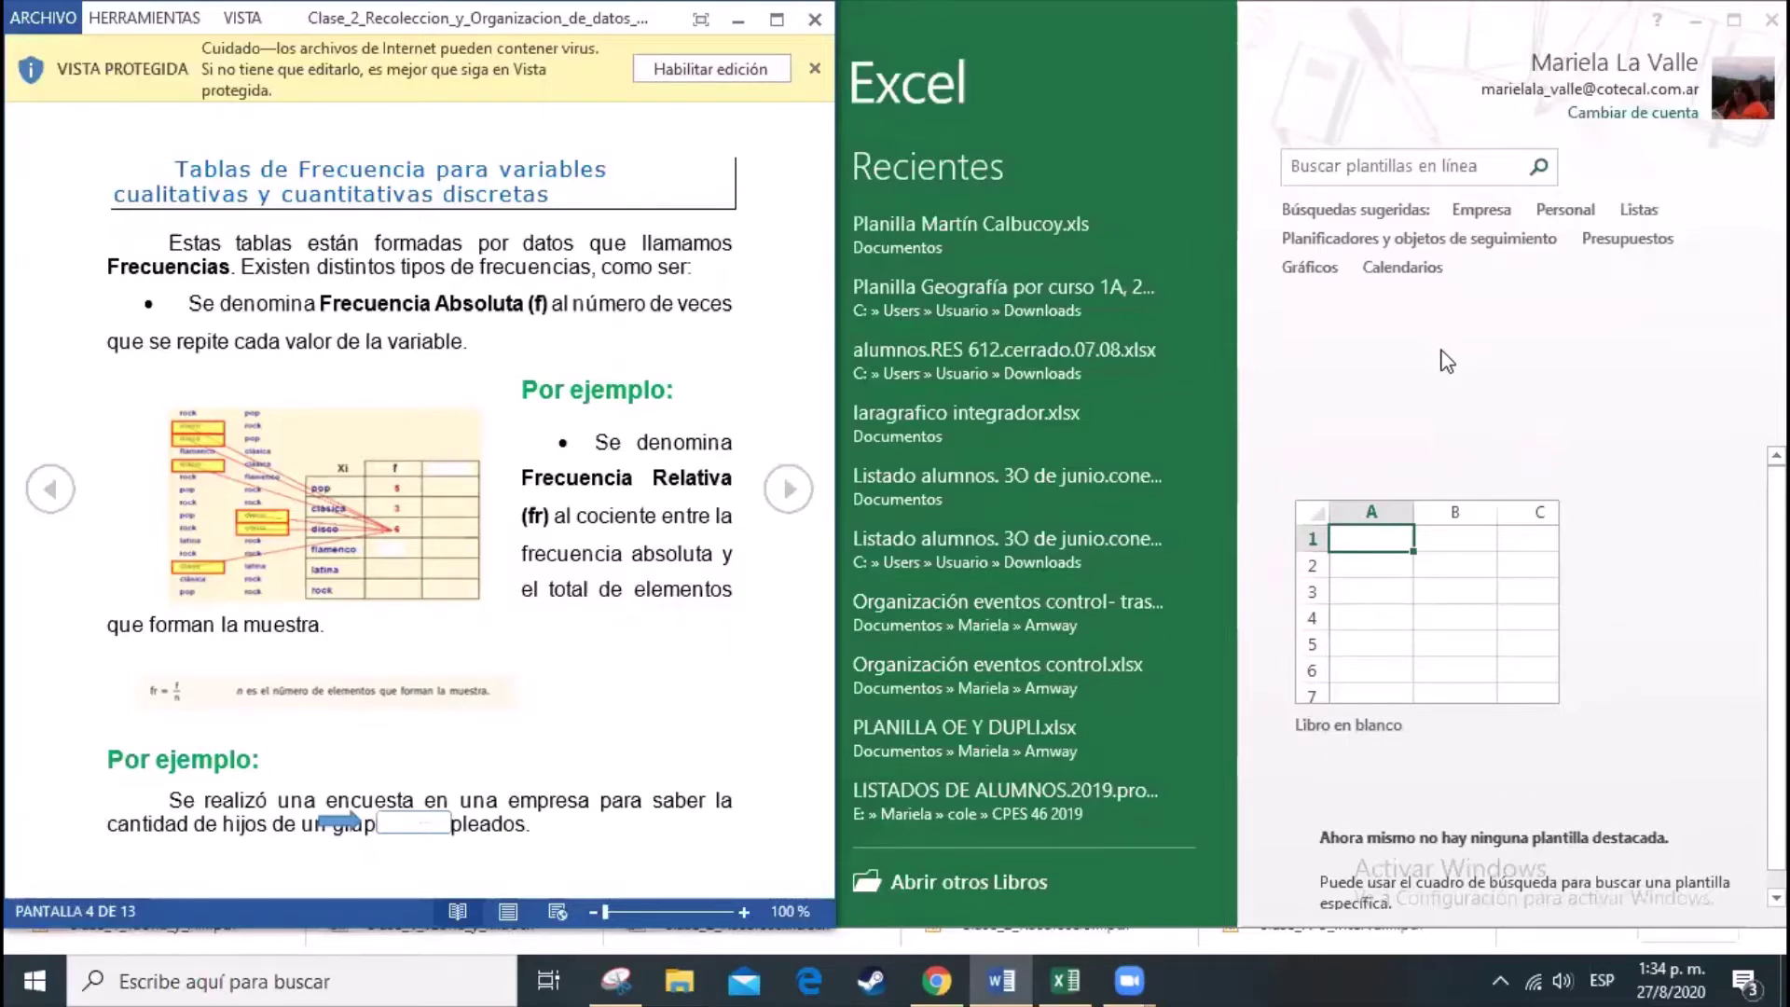
Step: Create a blank workbook and add four more worksheets after the first one
left_click(1417, 624)
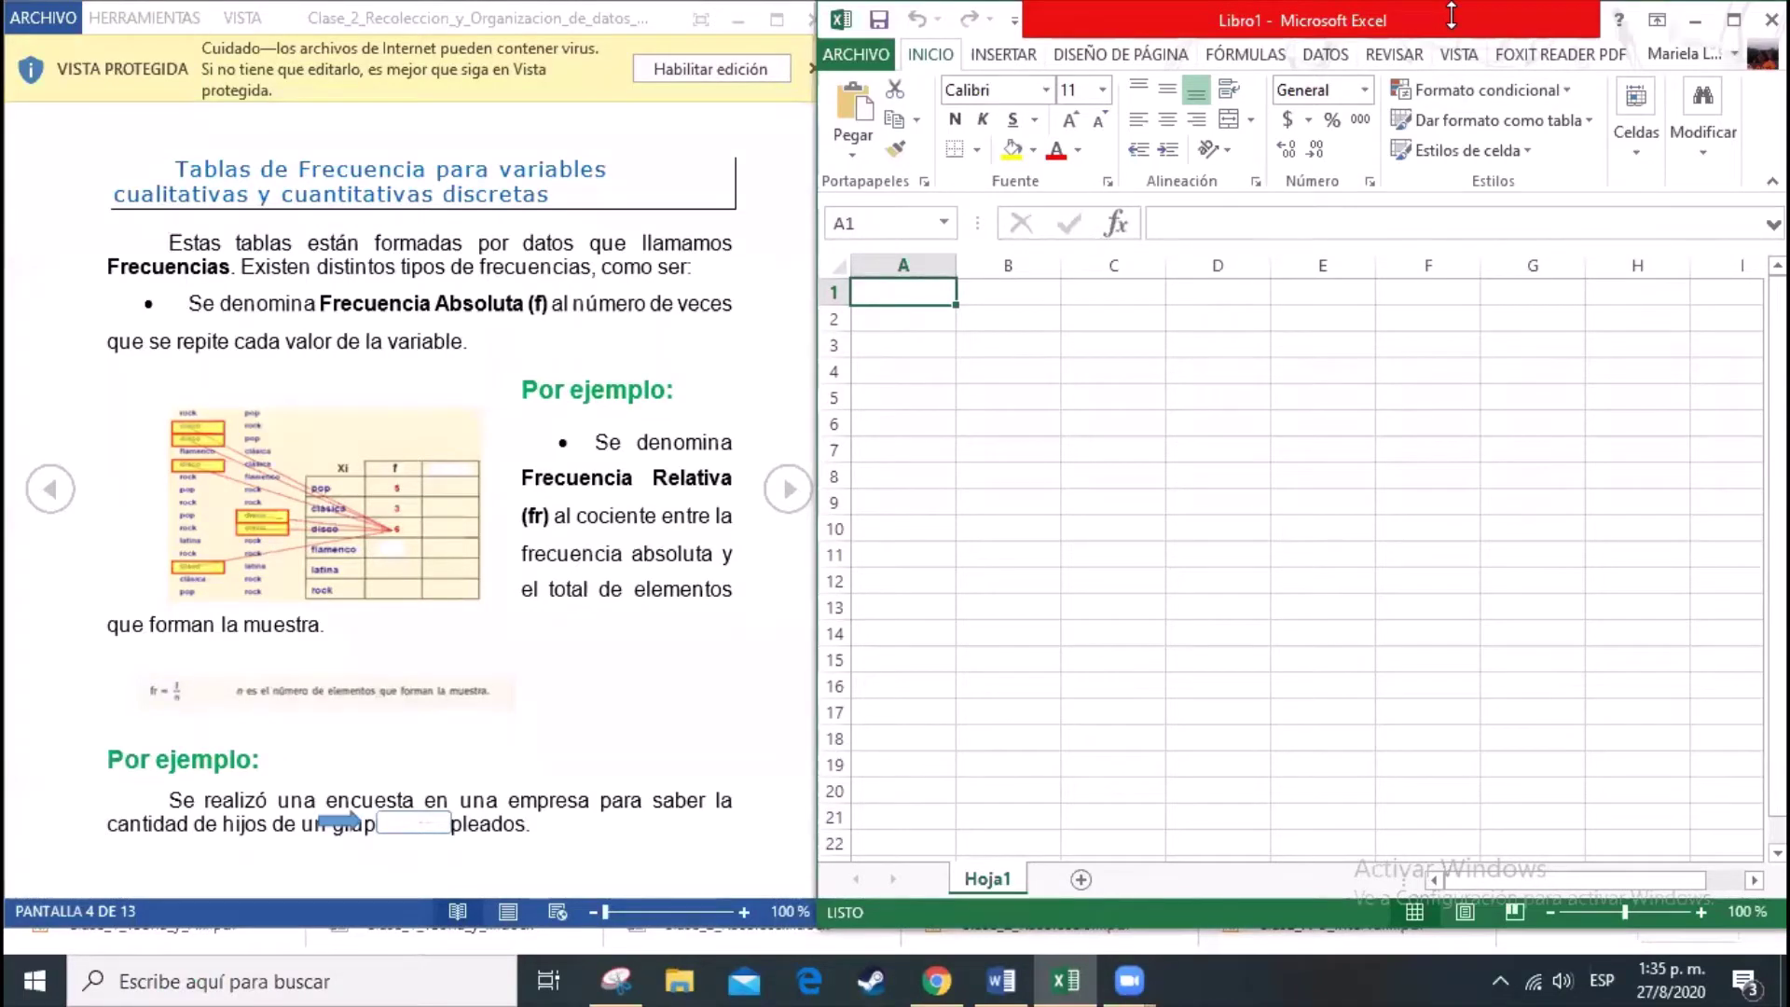
mouse_move(970, 848)
left_mouse_down()
mouse_move(1030, 862)
mouse_move(977, 843)
left_mouse_up()
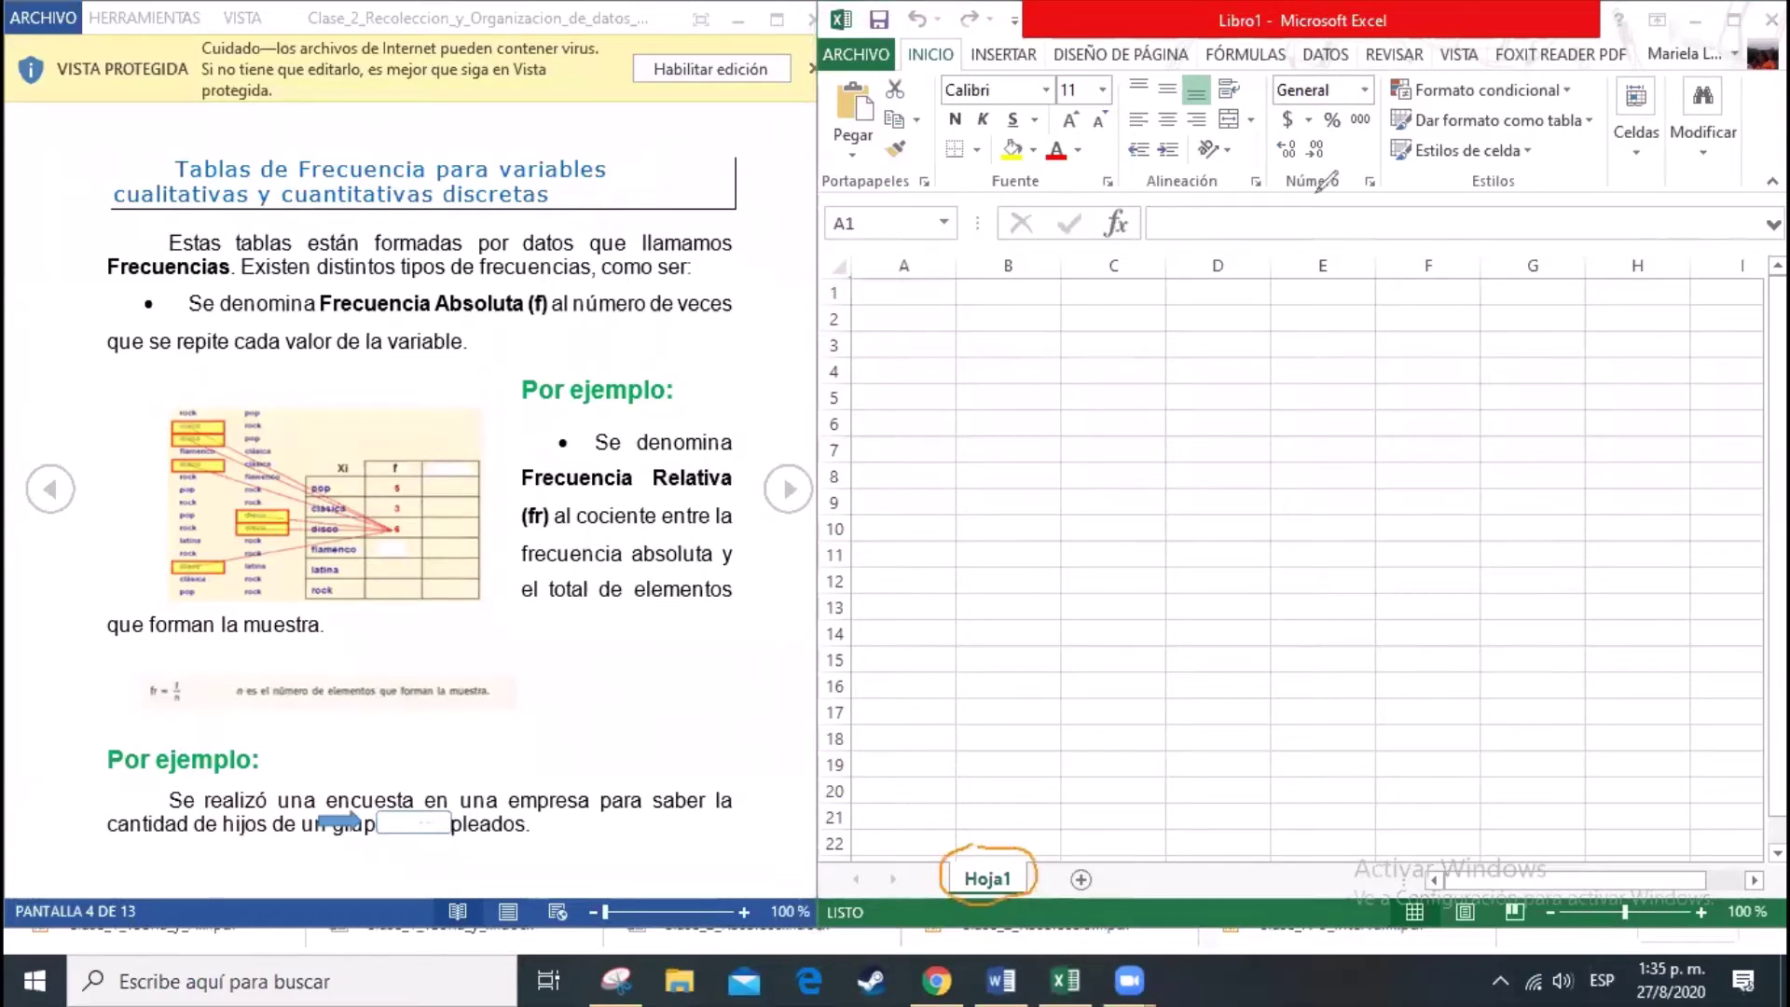
left_click(1083, 880)
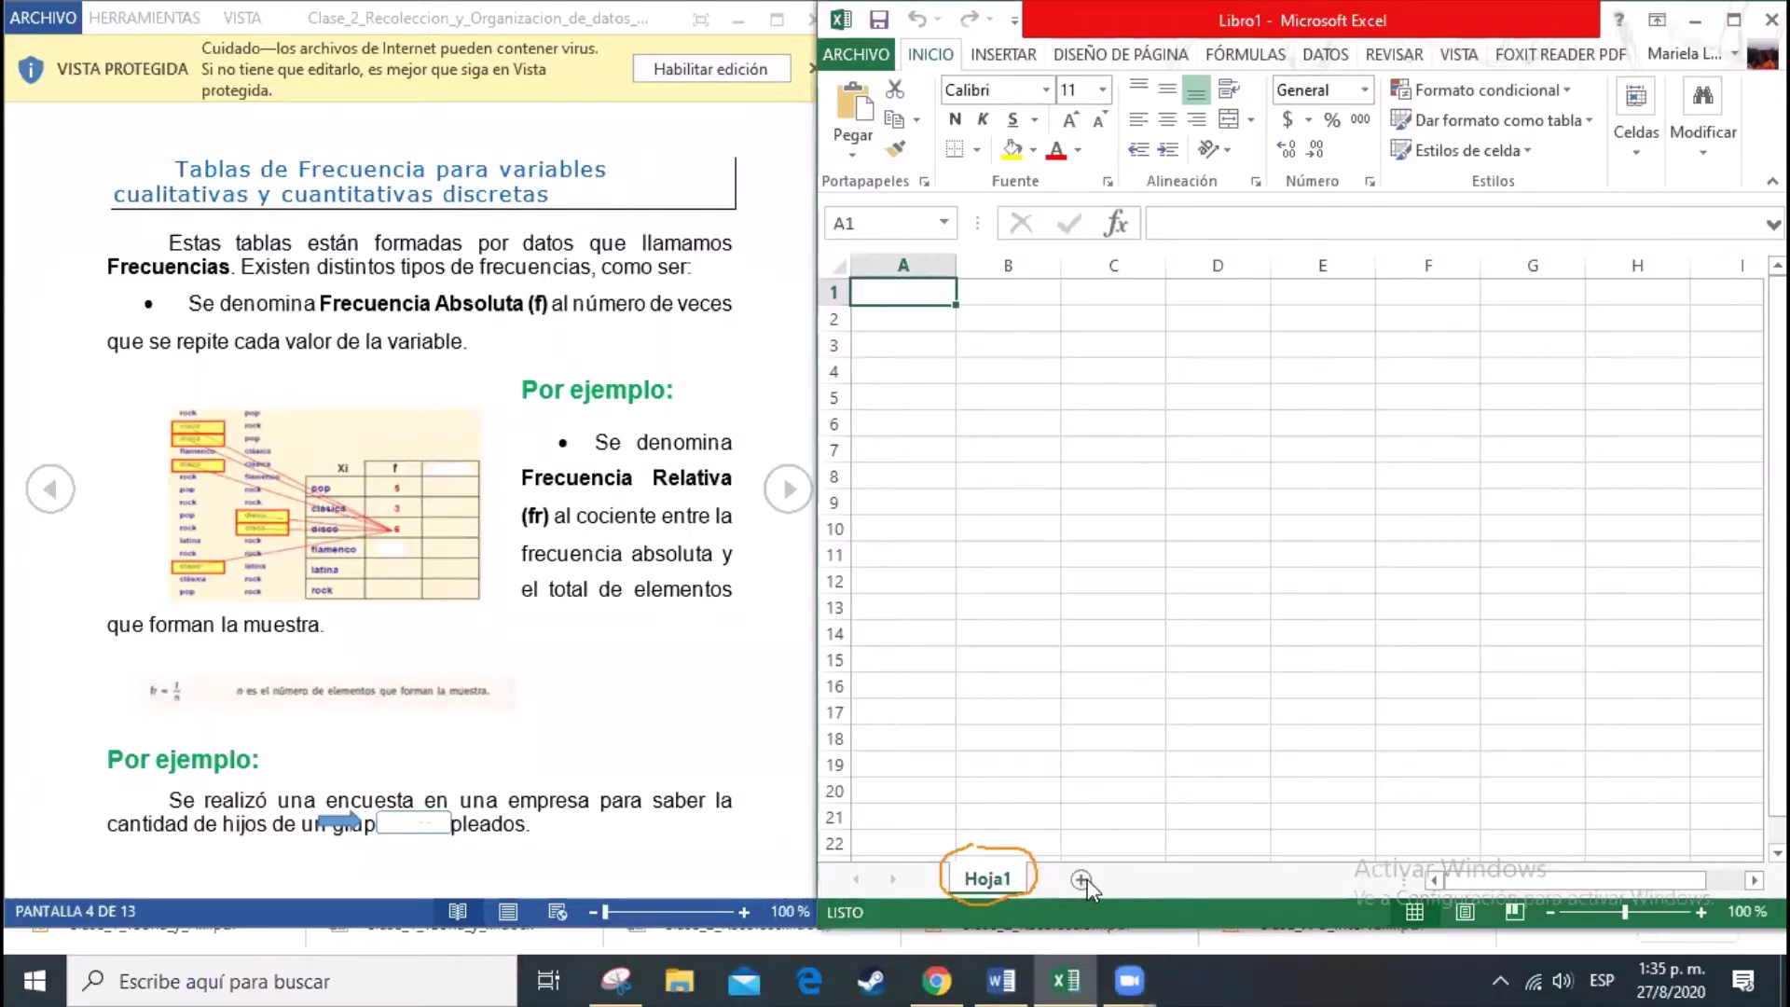
left_click(1081, 880)
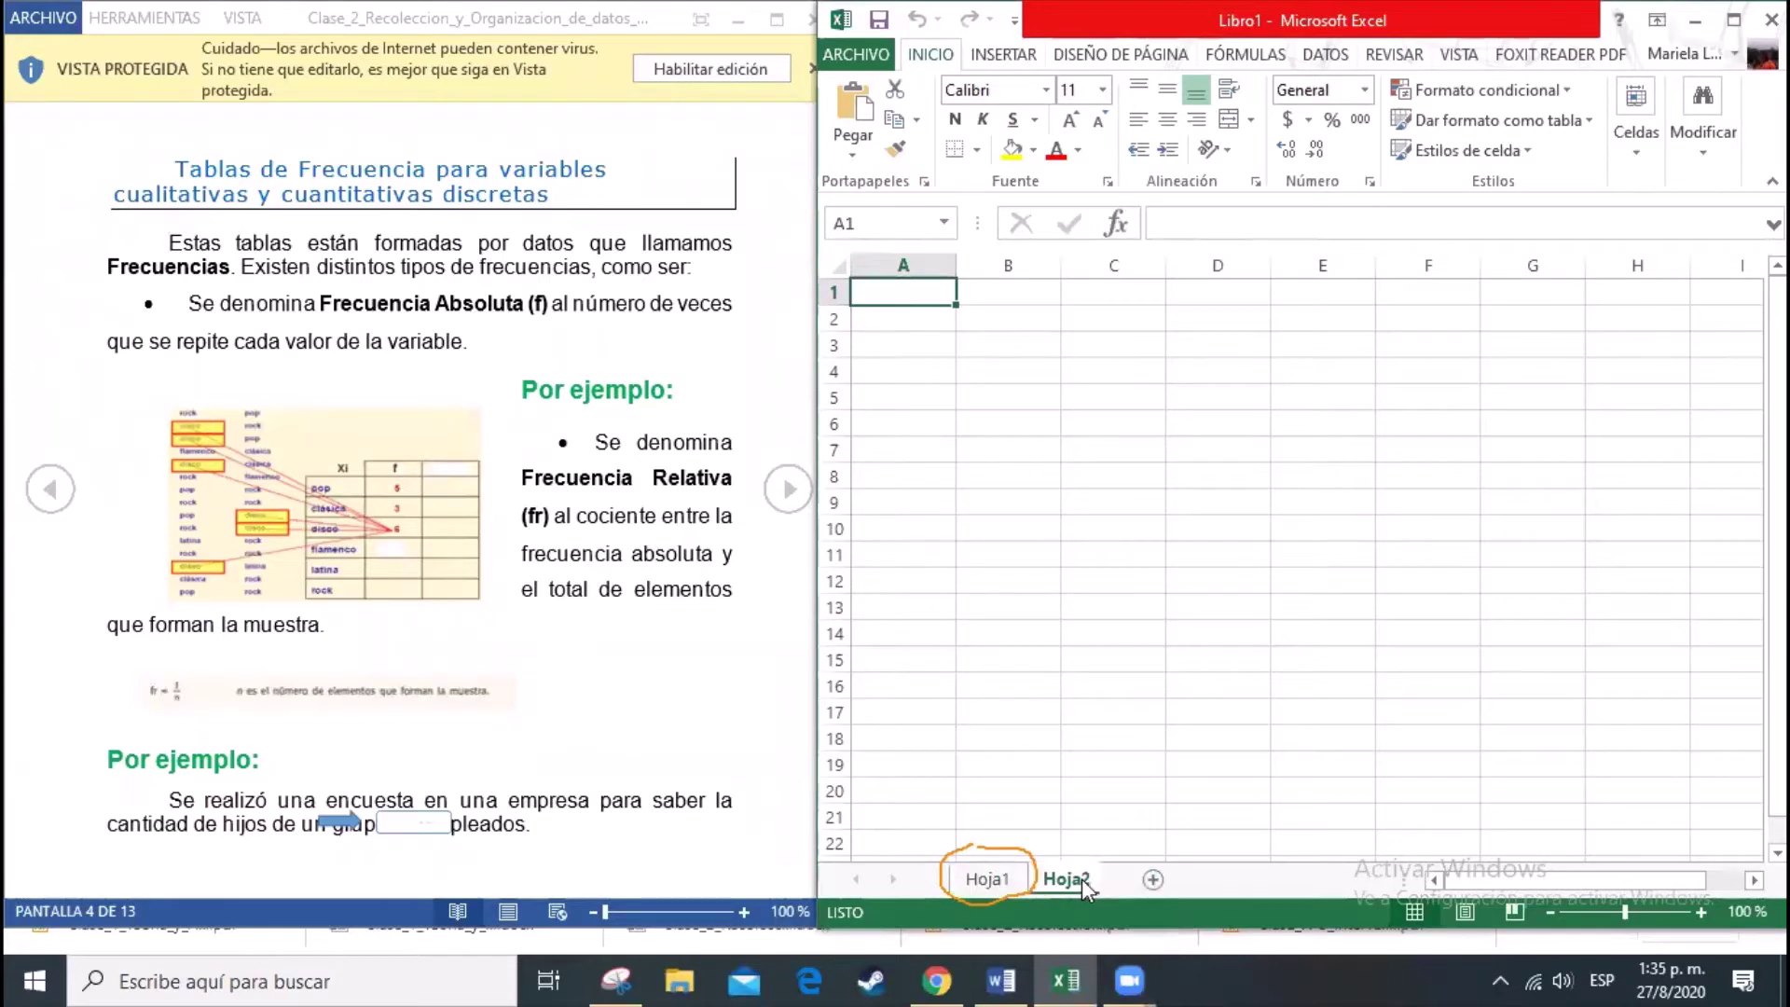
left_click(1158, 879)
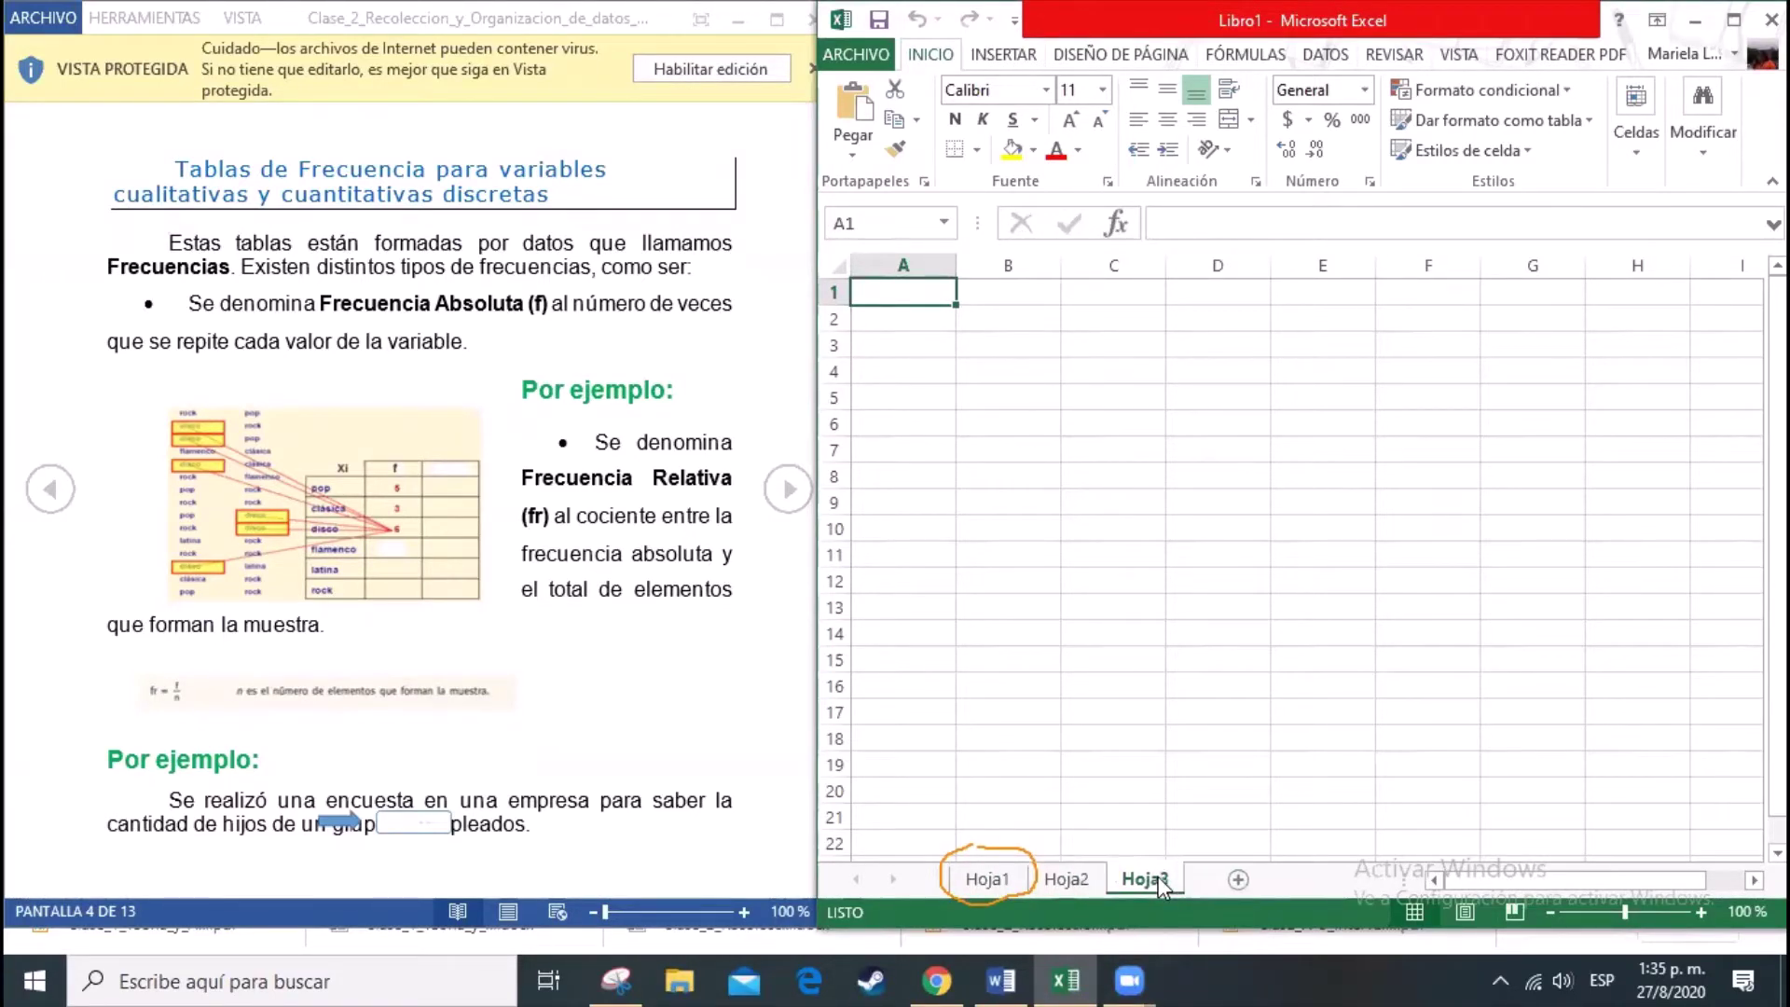
left_click(1238, 881)
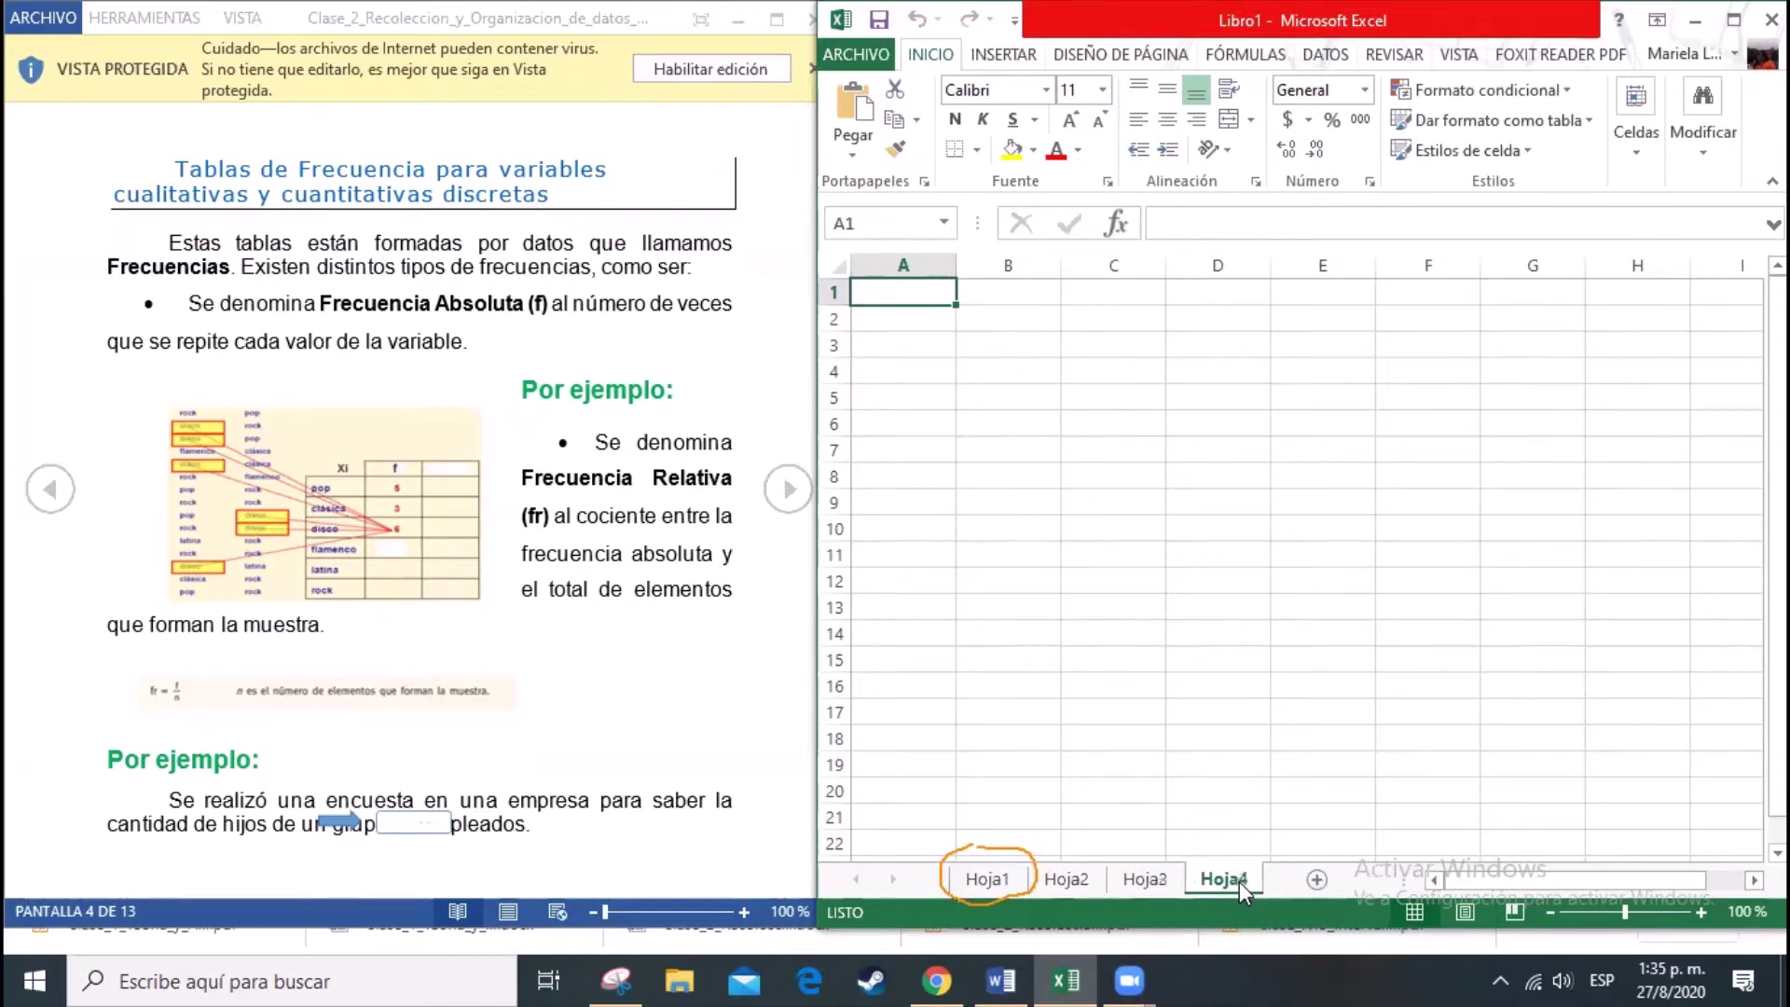
left_click(1316, 881)
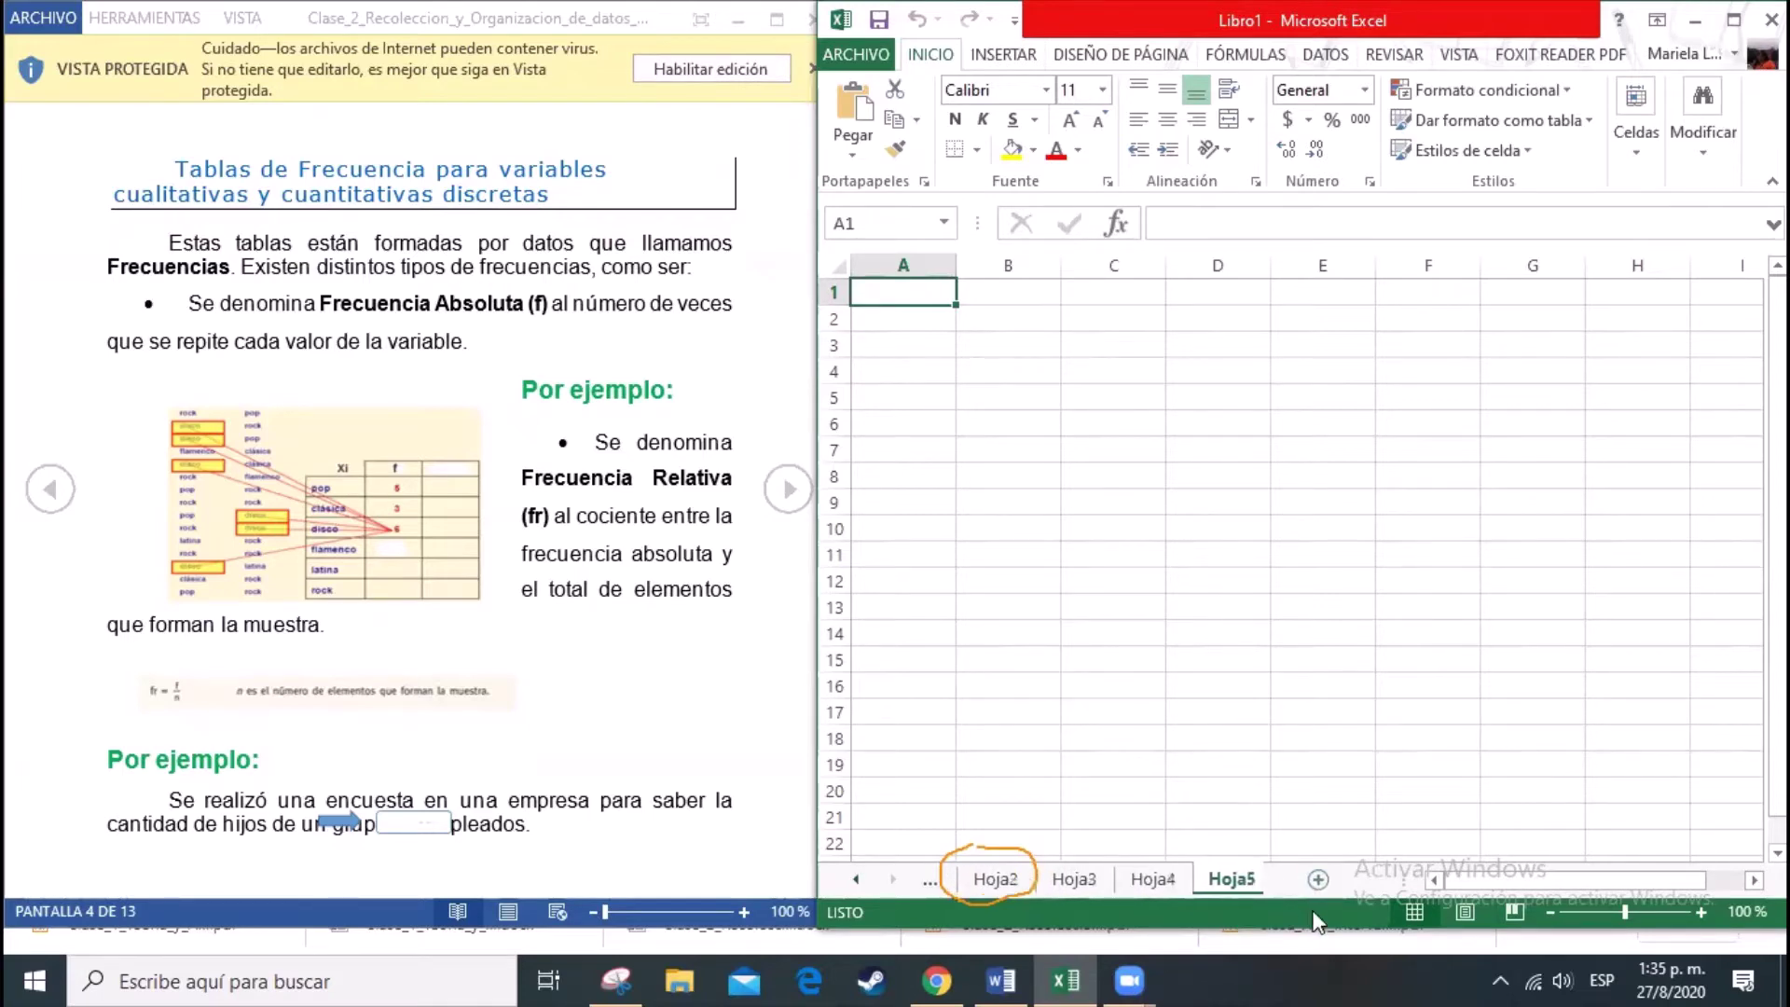
Step: Rename the third worksheet, Hoja3, as "Ejercicio 1"
left_click(854, 881)
left_click(1004, 885)
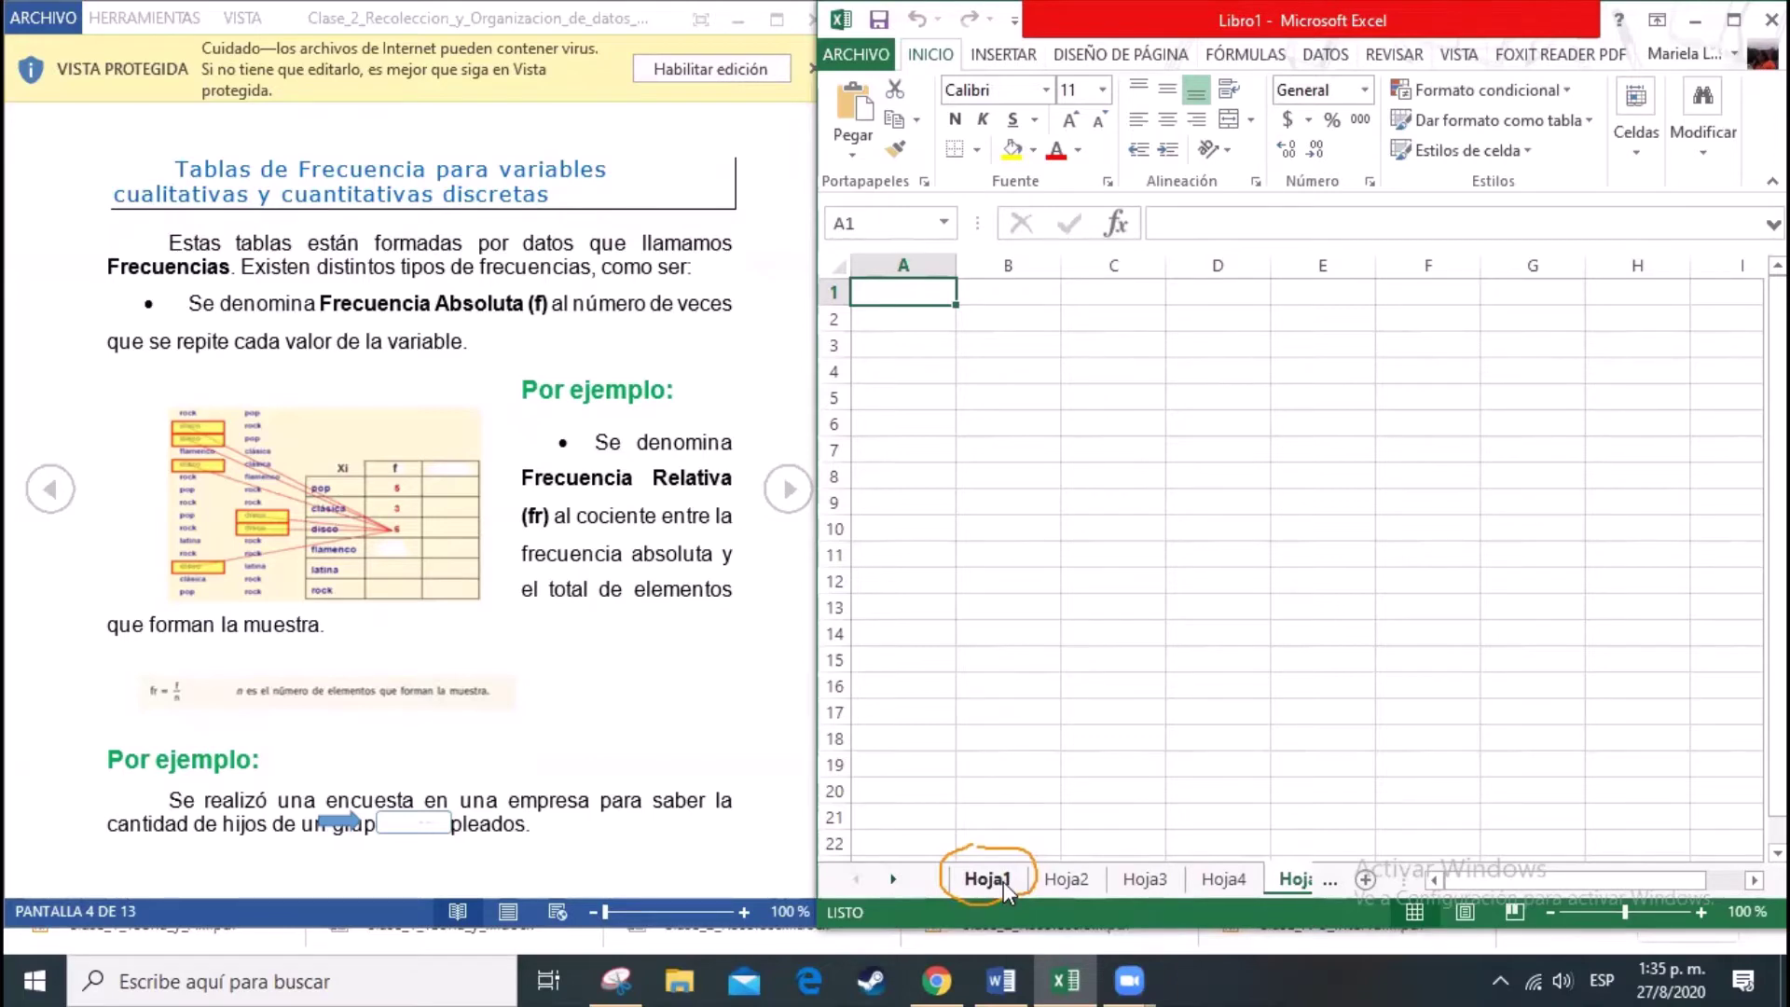
double_click(1146, 879)
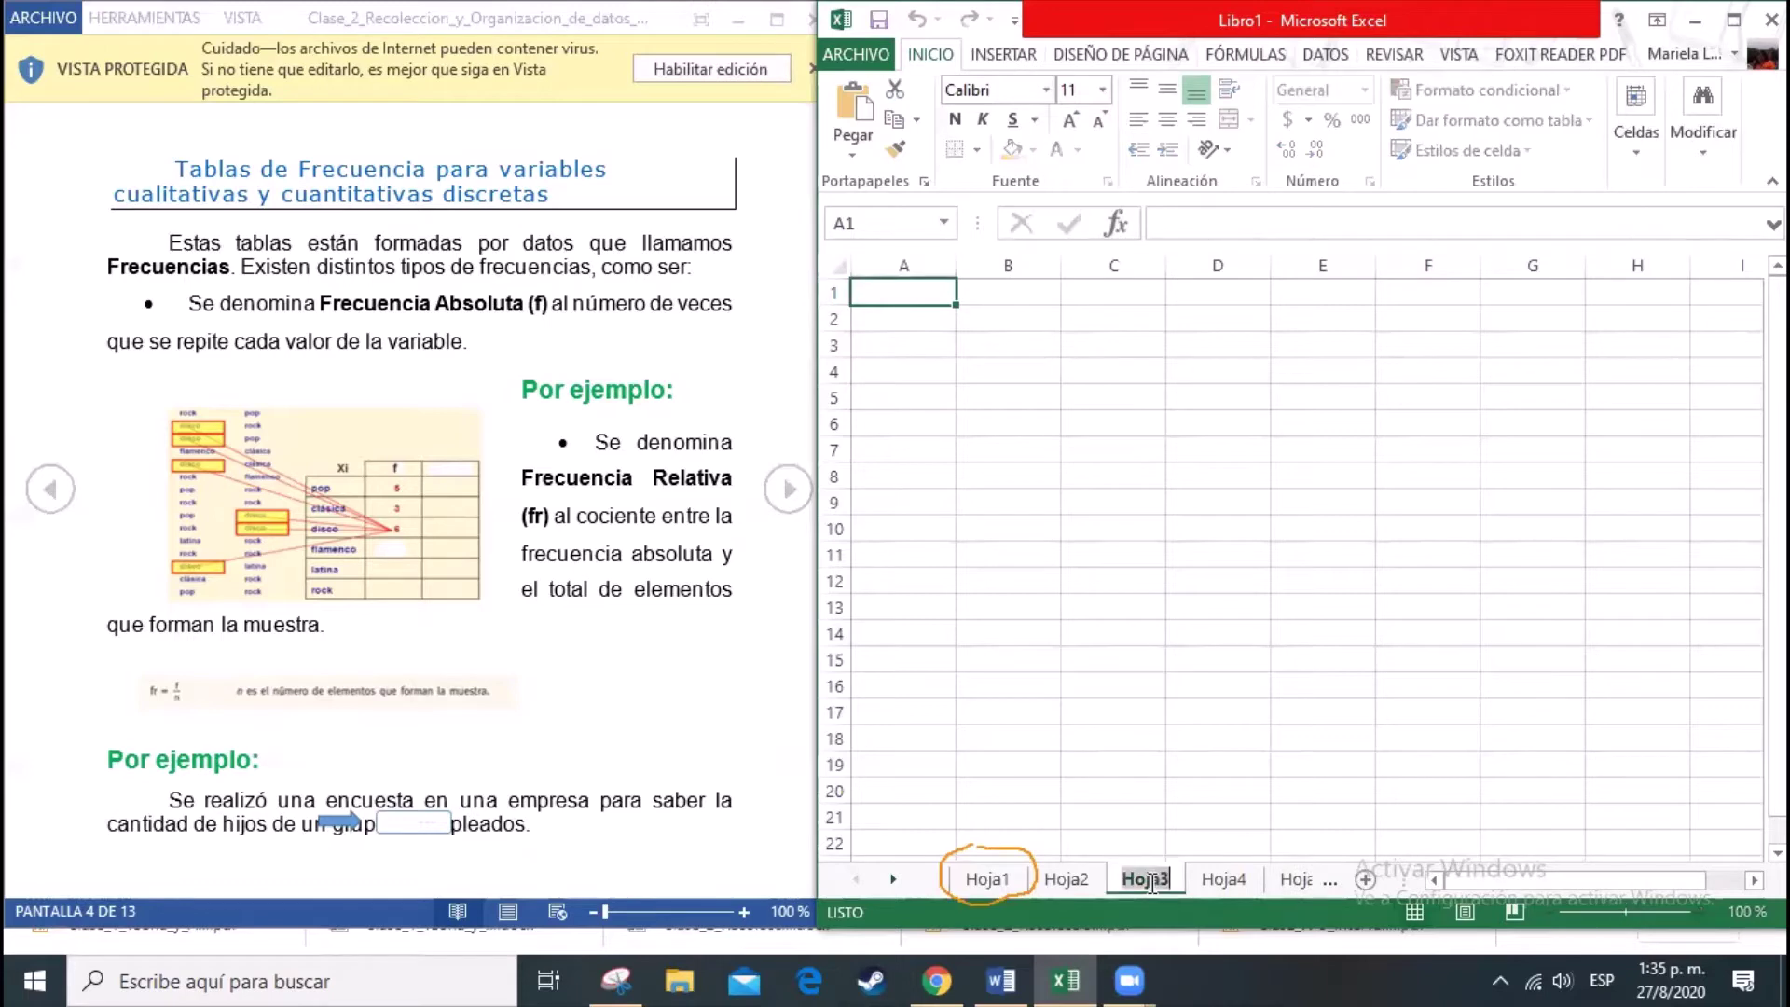
type("E")
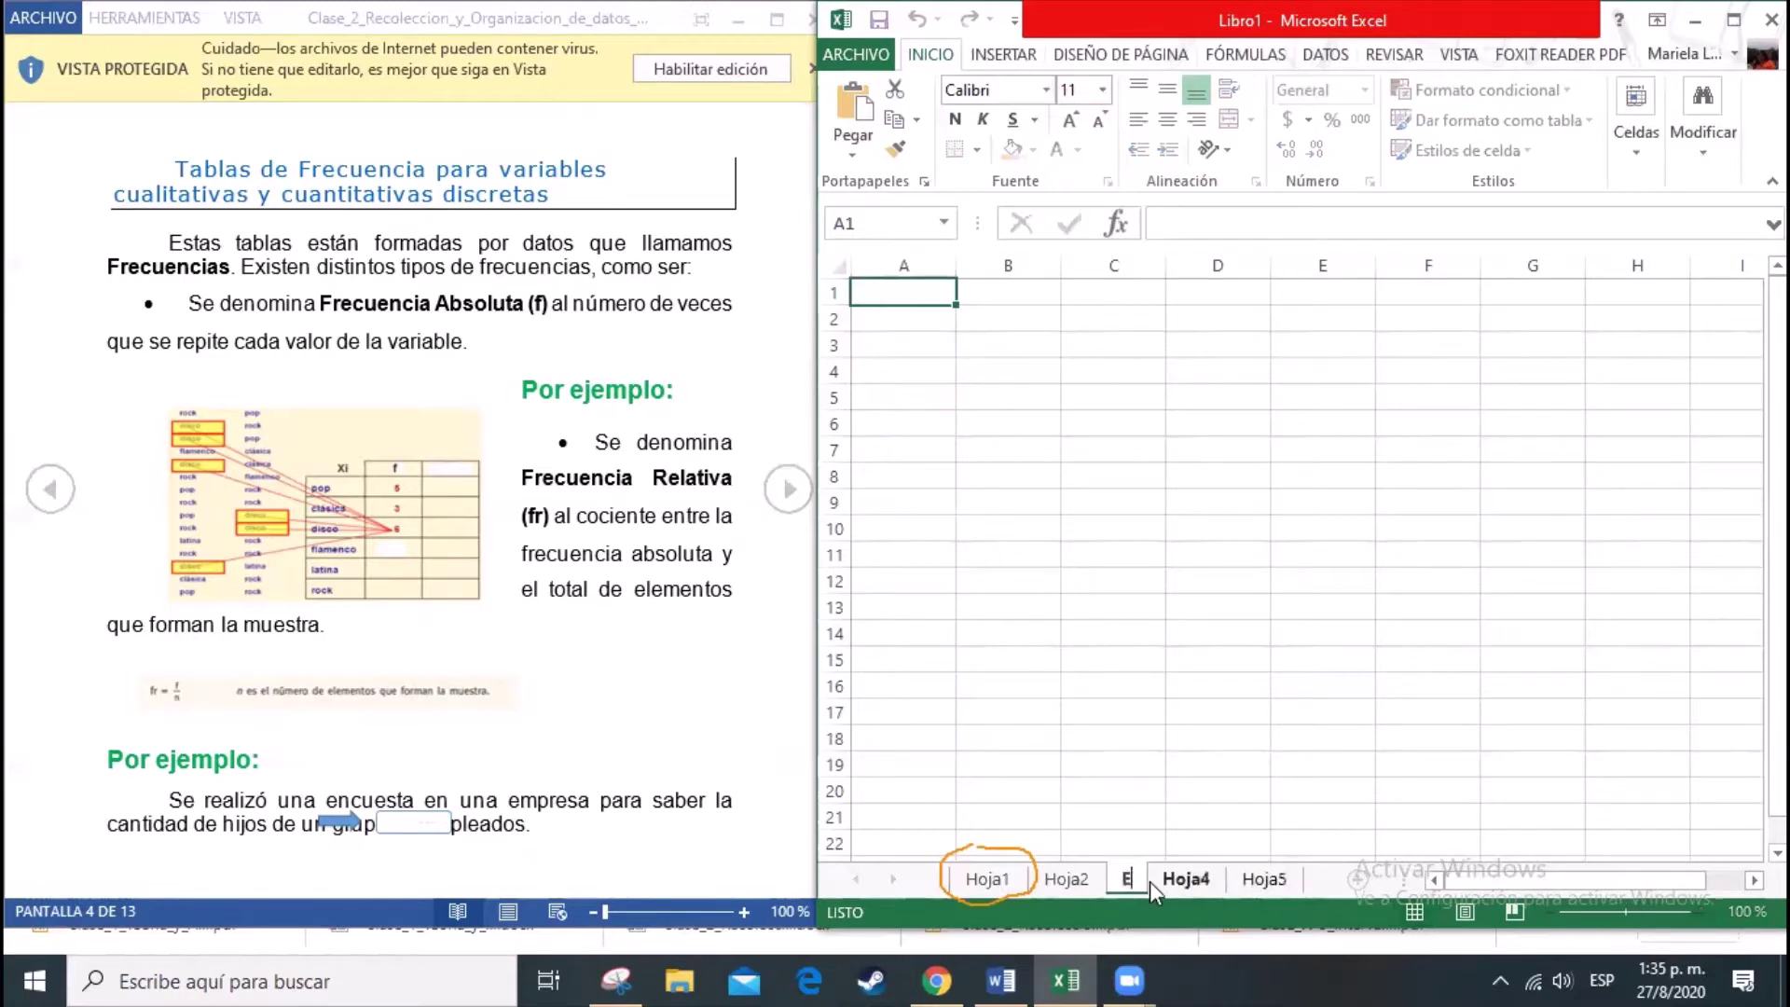
type("jercicio 1")
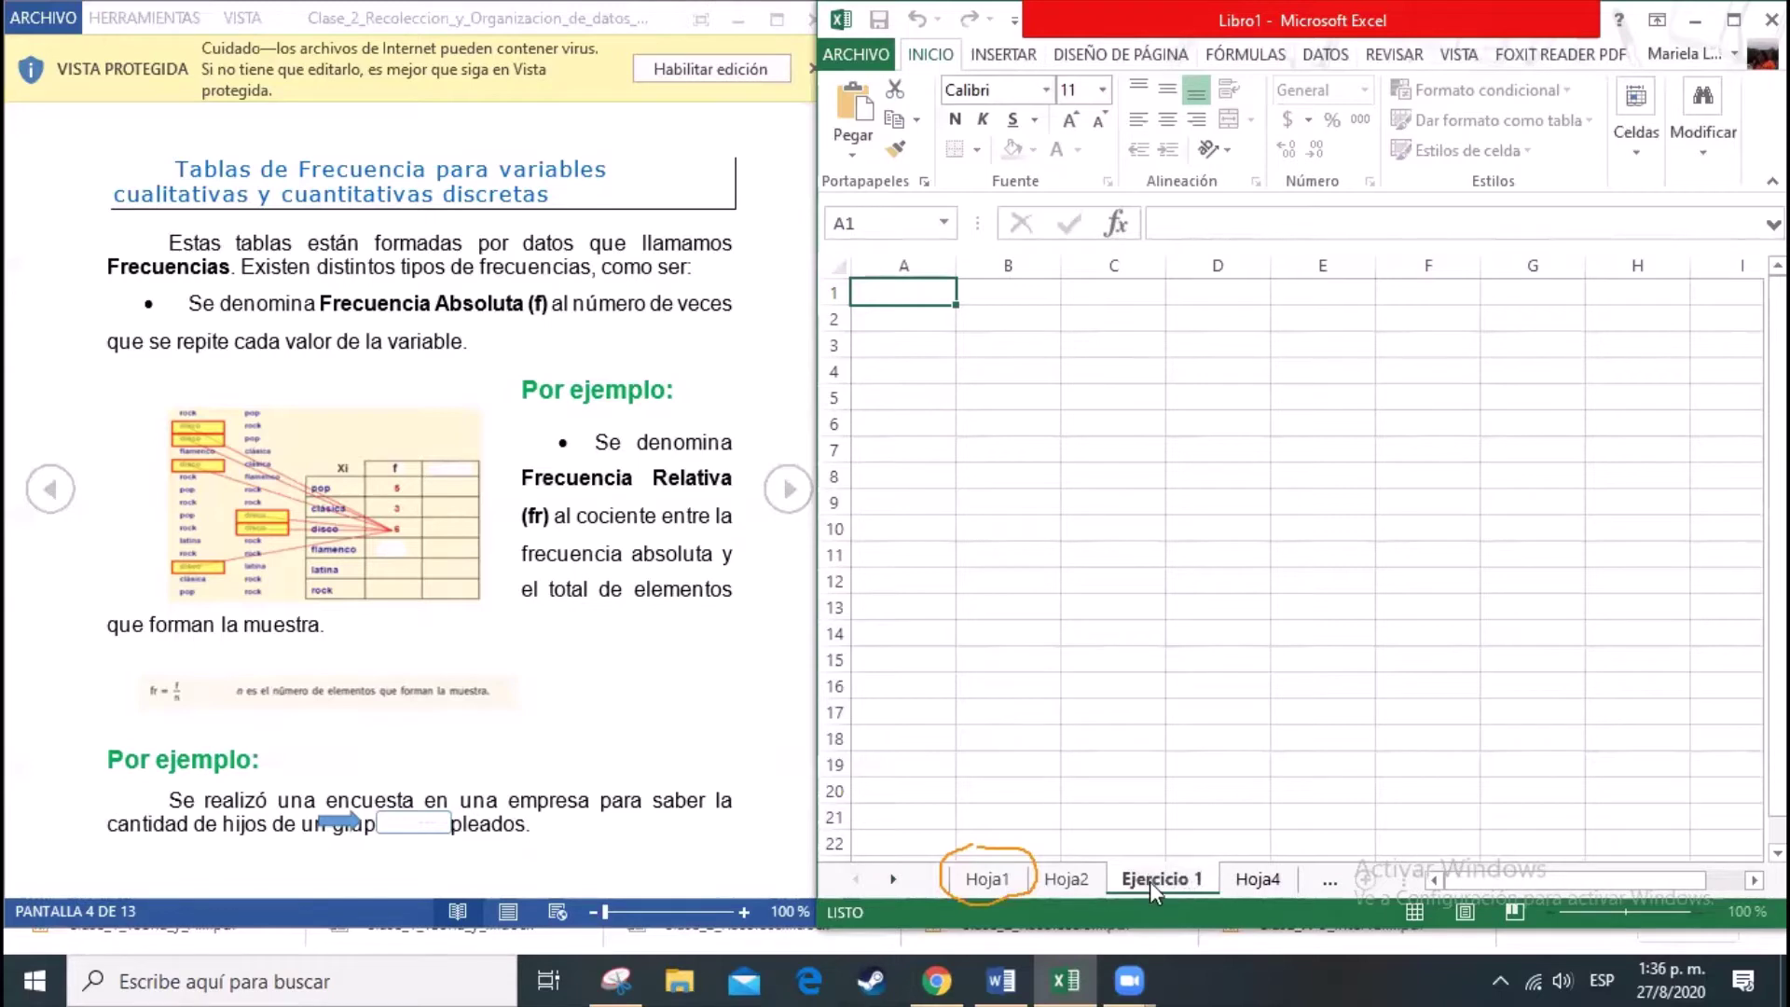
key("Return")
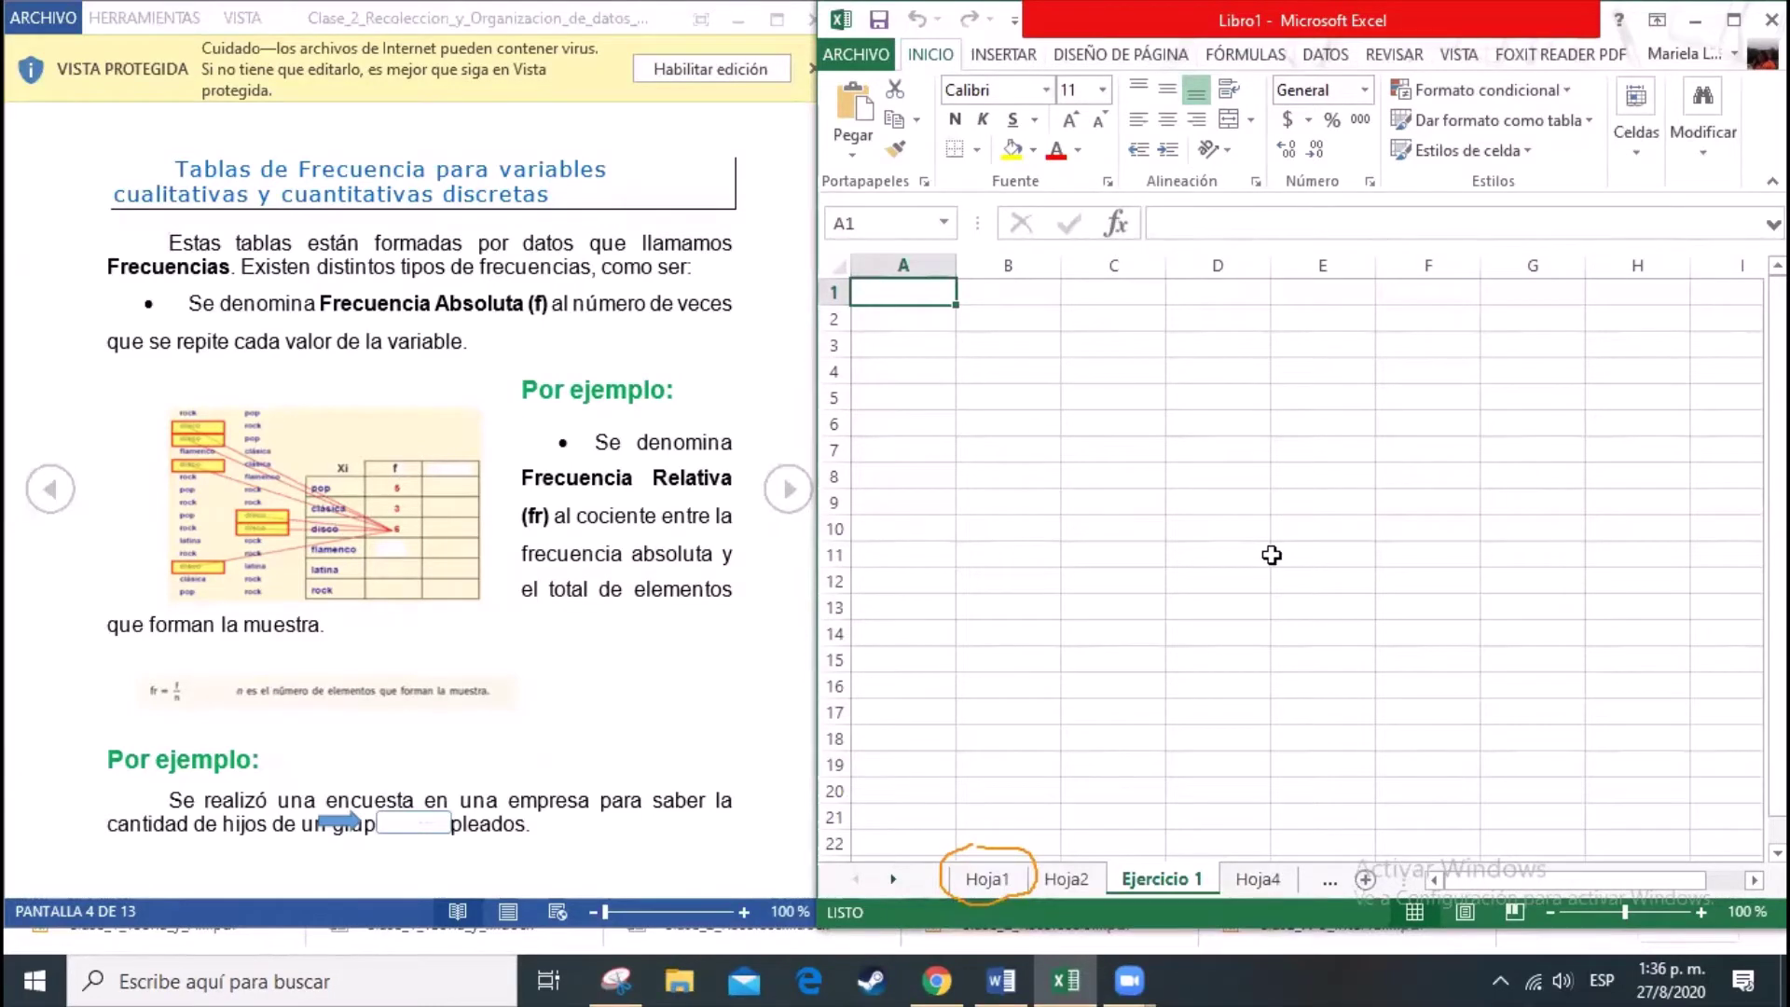
Step: Enter the heading "Datos" in A1 and the consecutive whole numbers 10 to 20 below it in A2:A12
type("Datos")
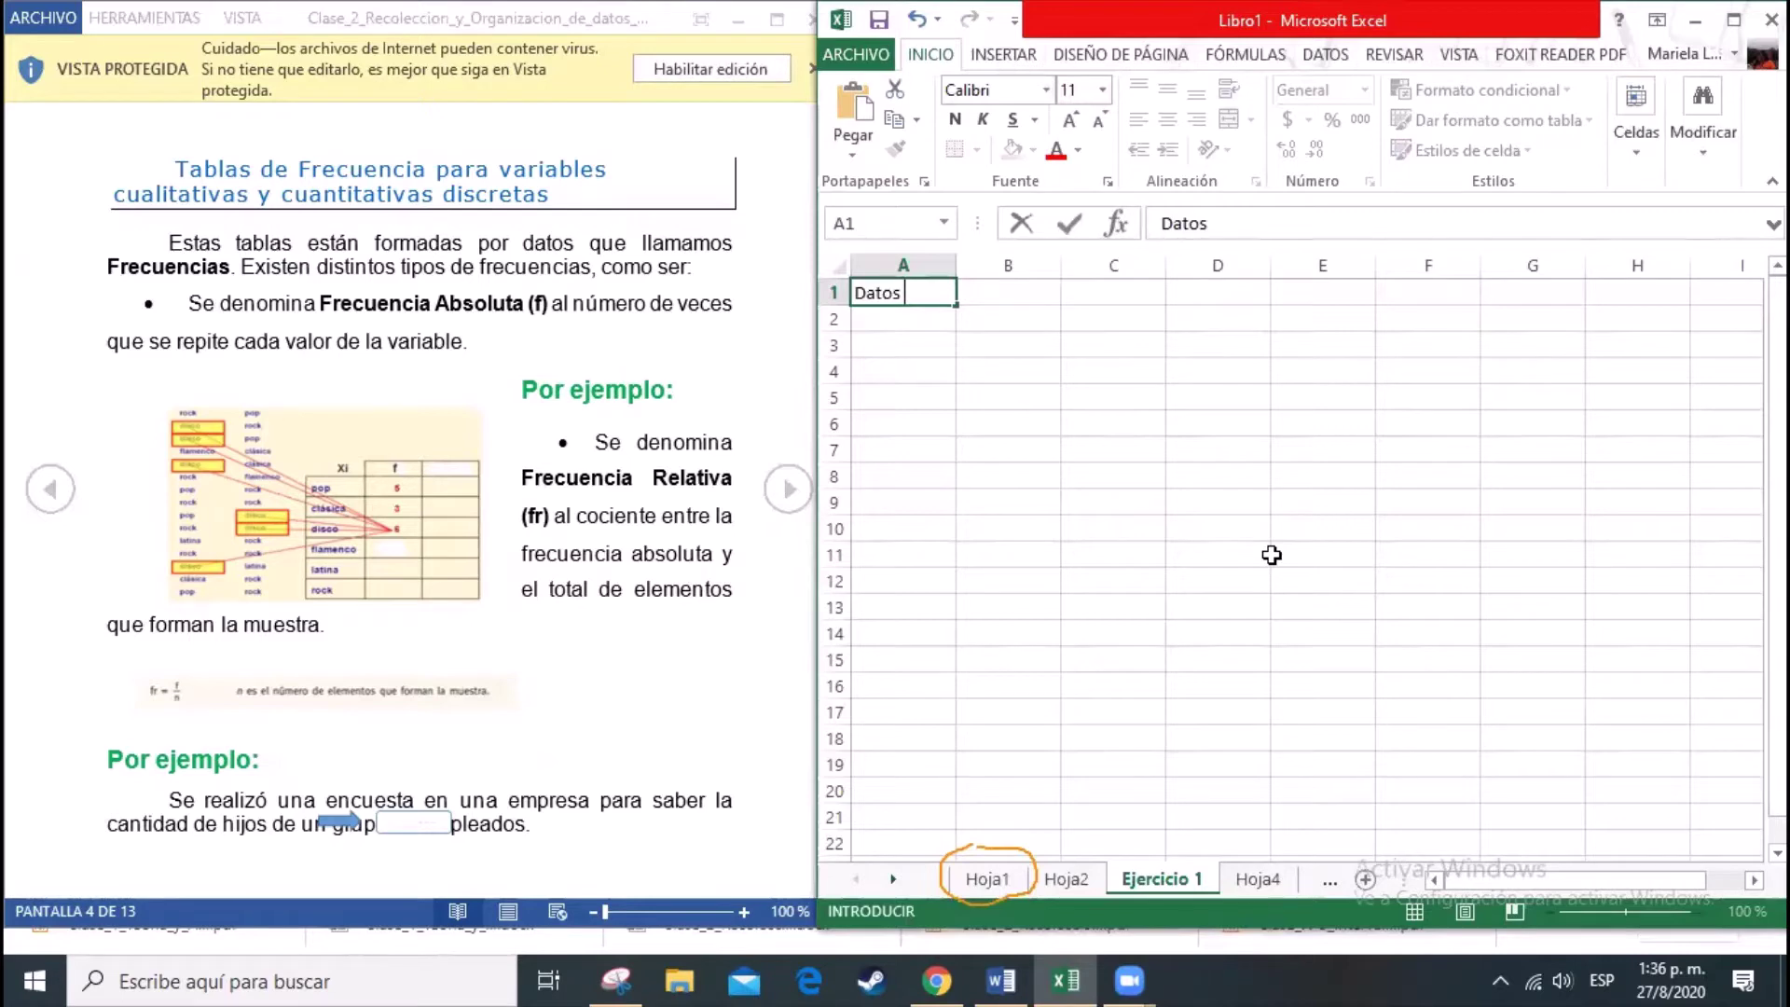
key("Return")
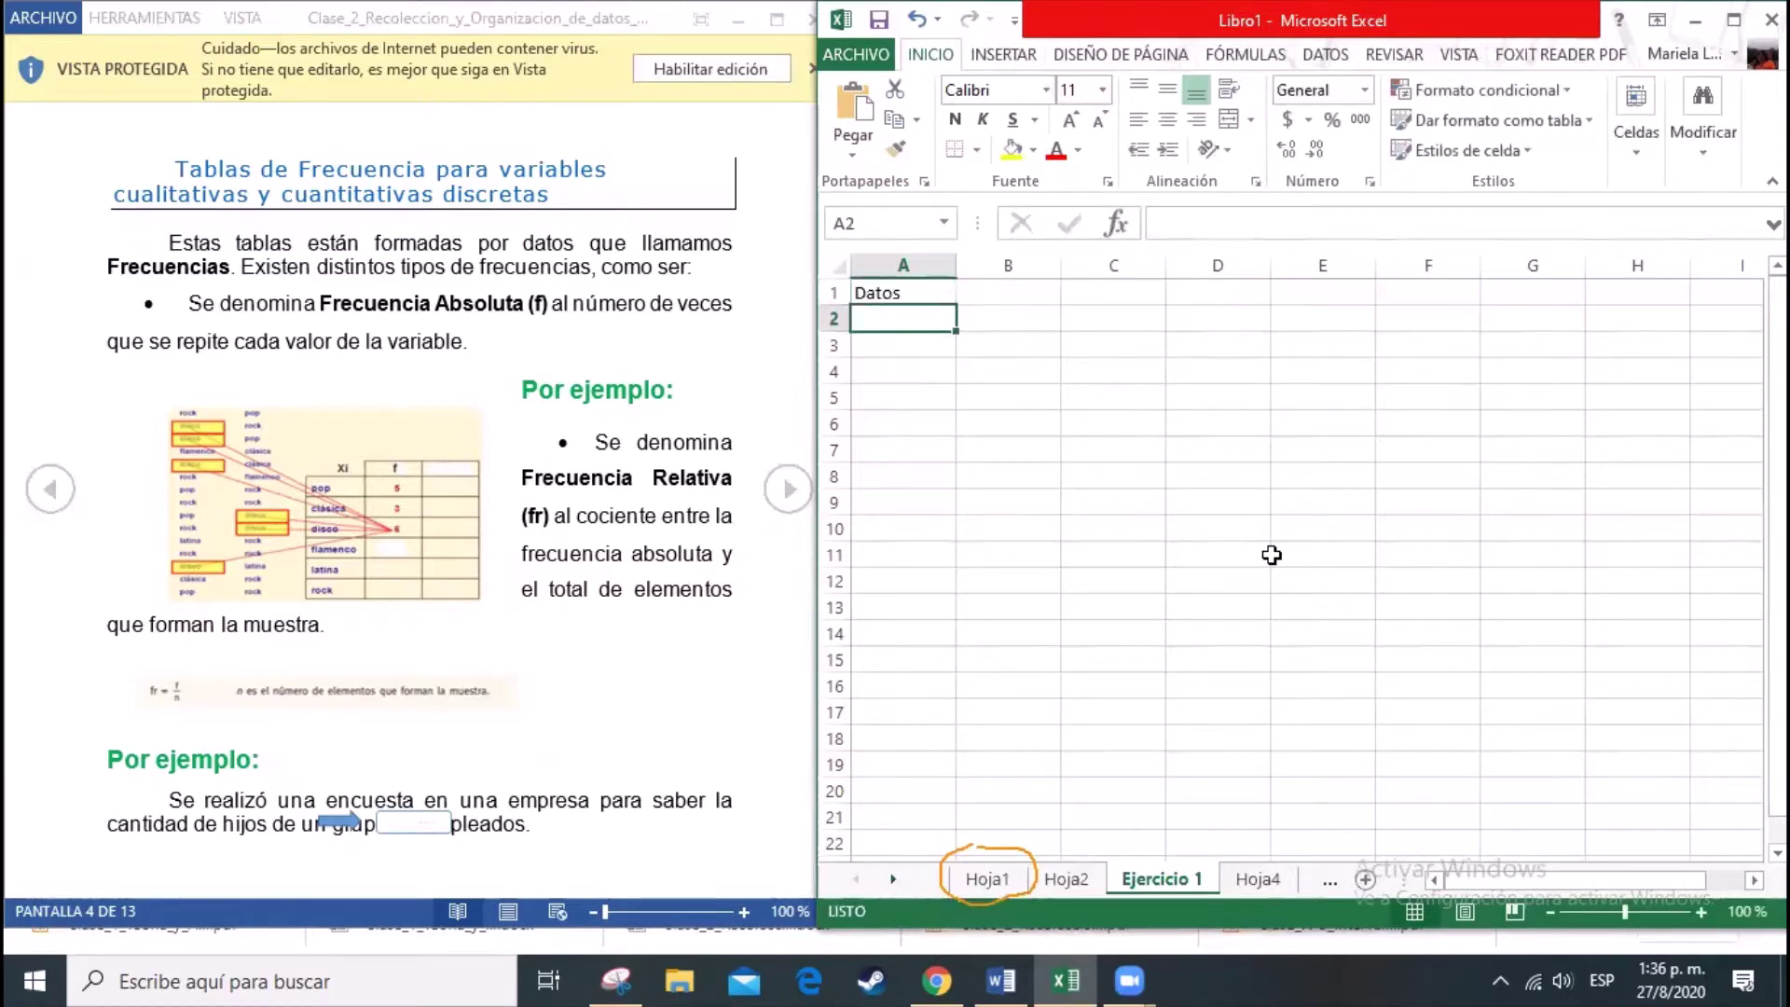
type("10")
key("Return")
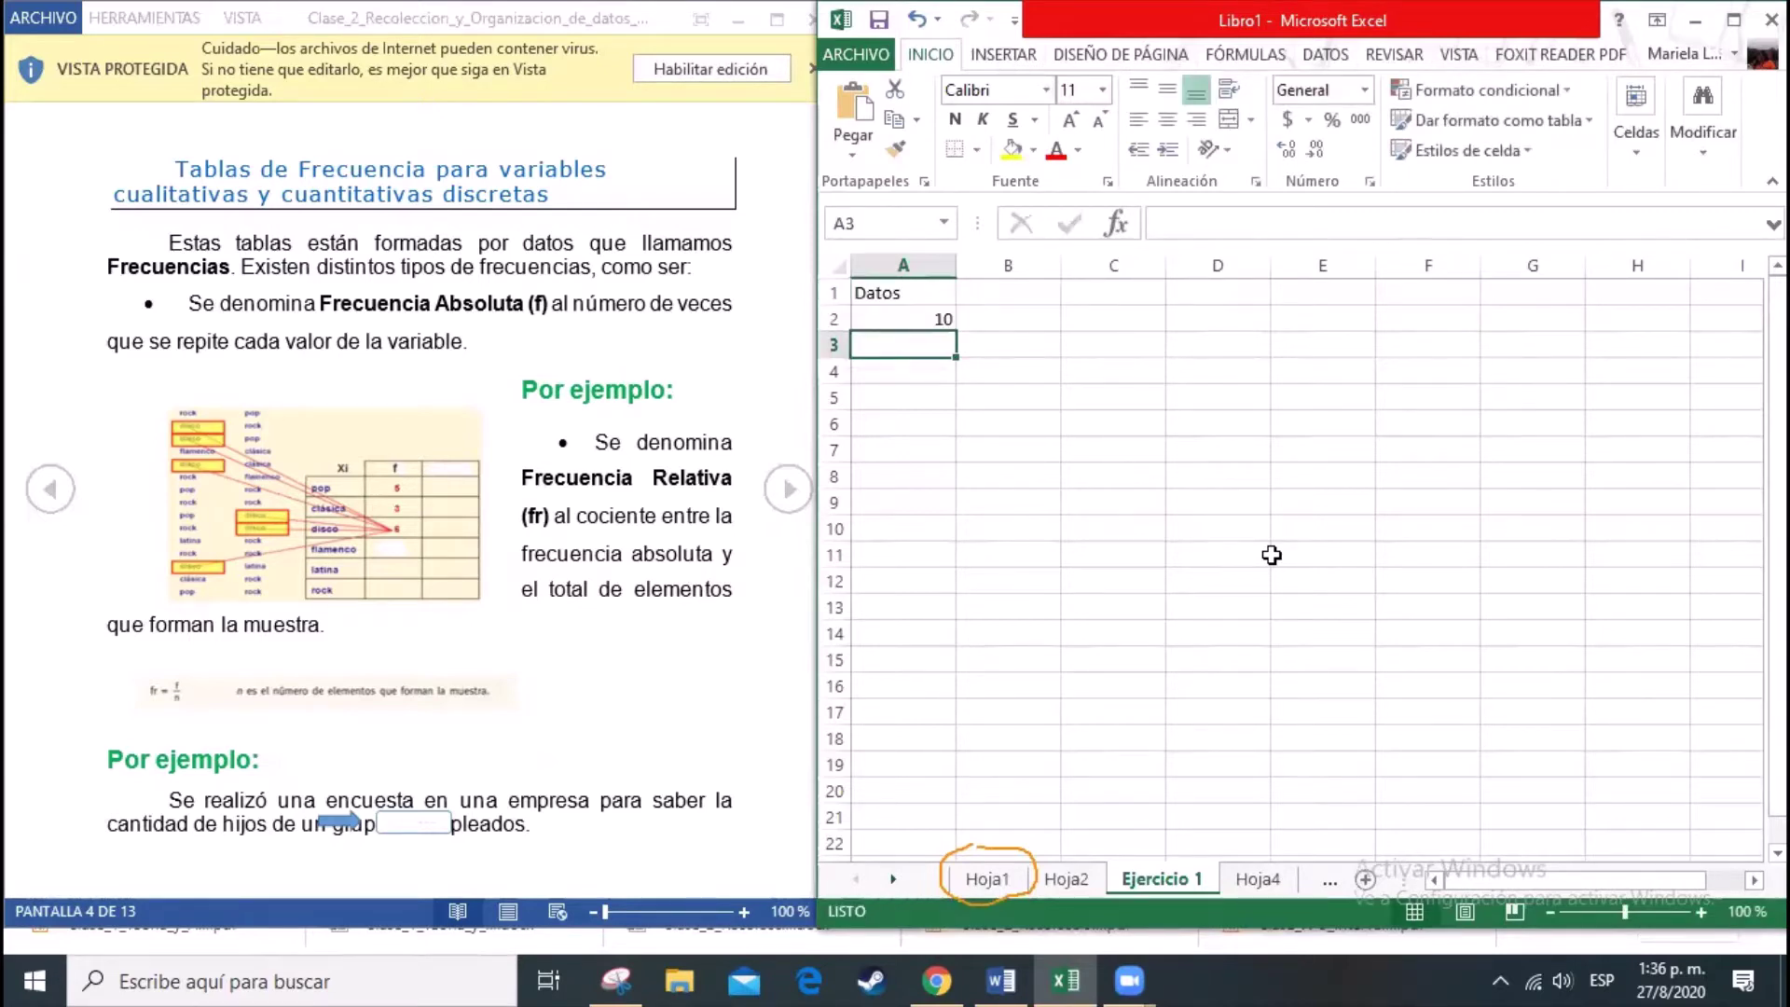
type("11")
key("Return")
type("12")
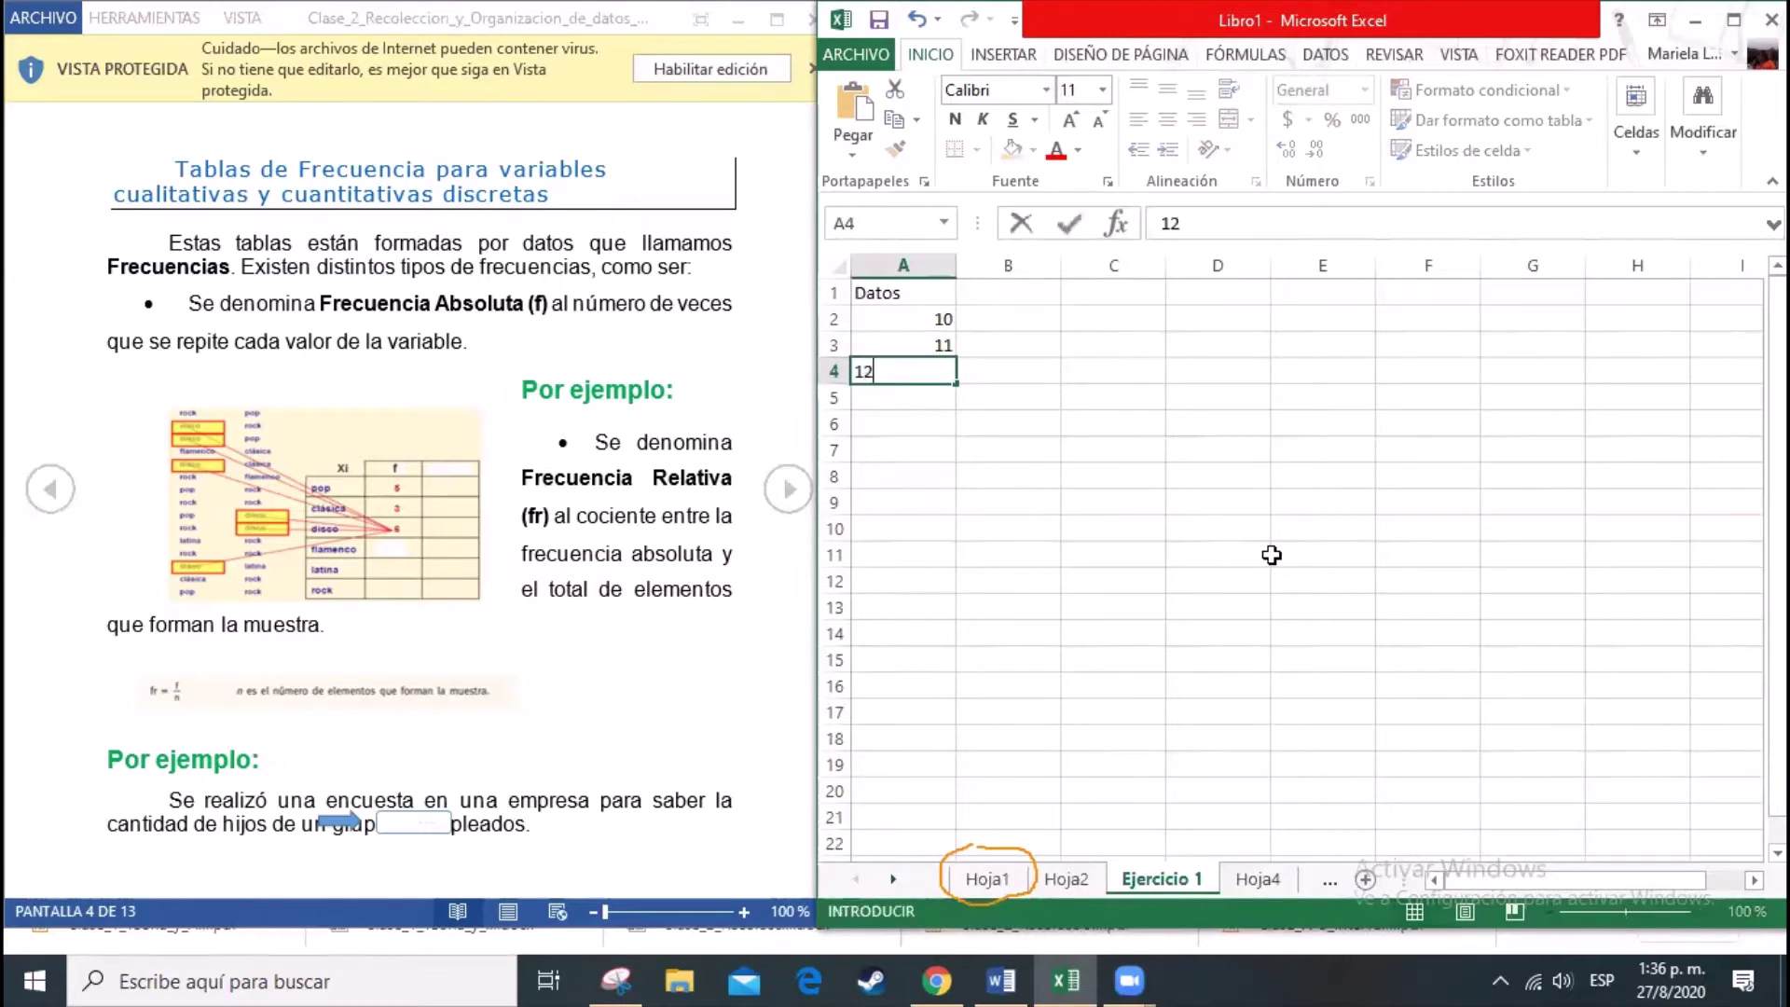
key("Return")
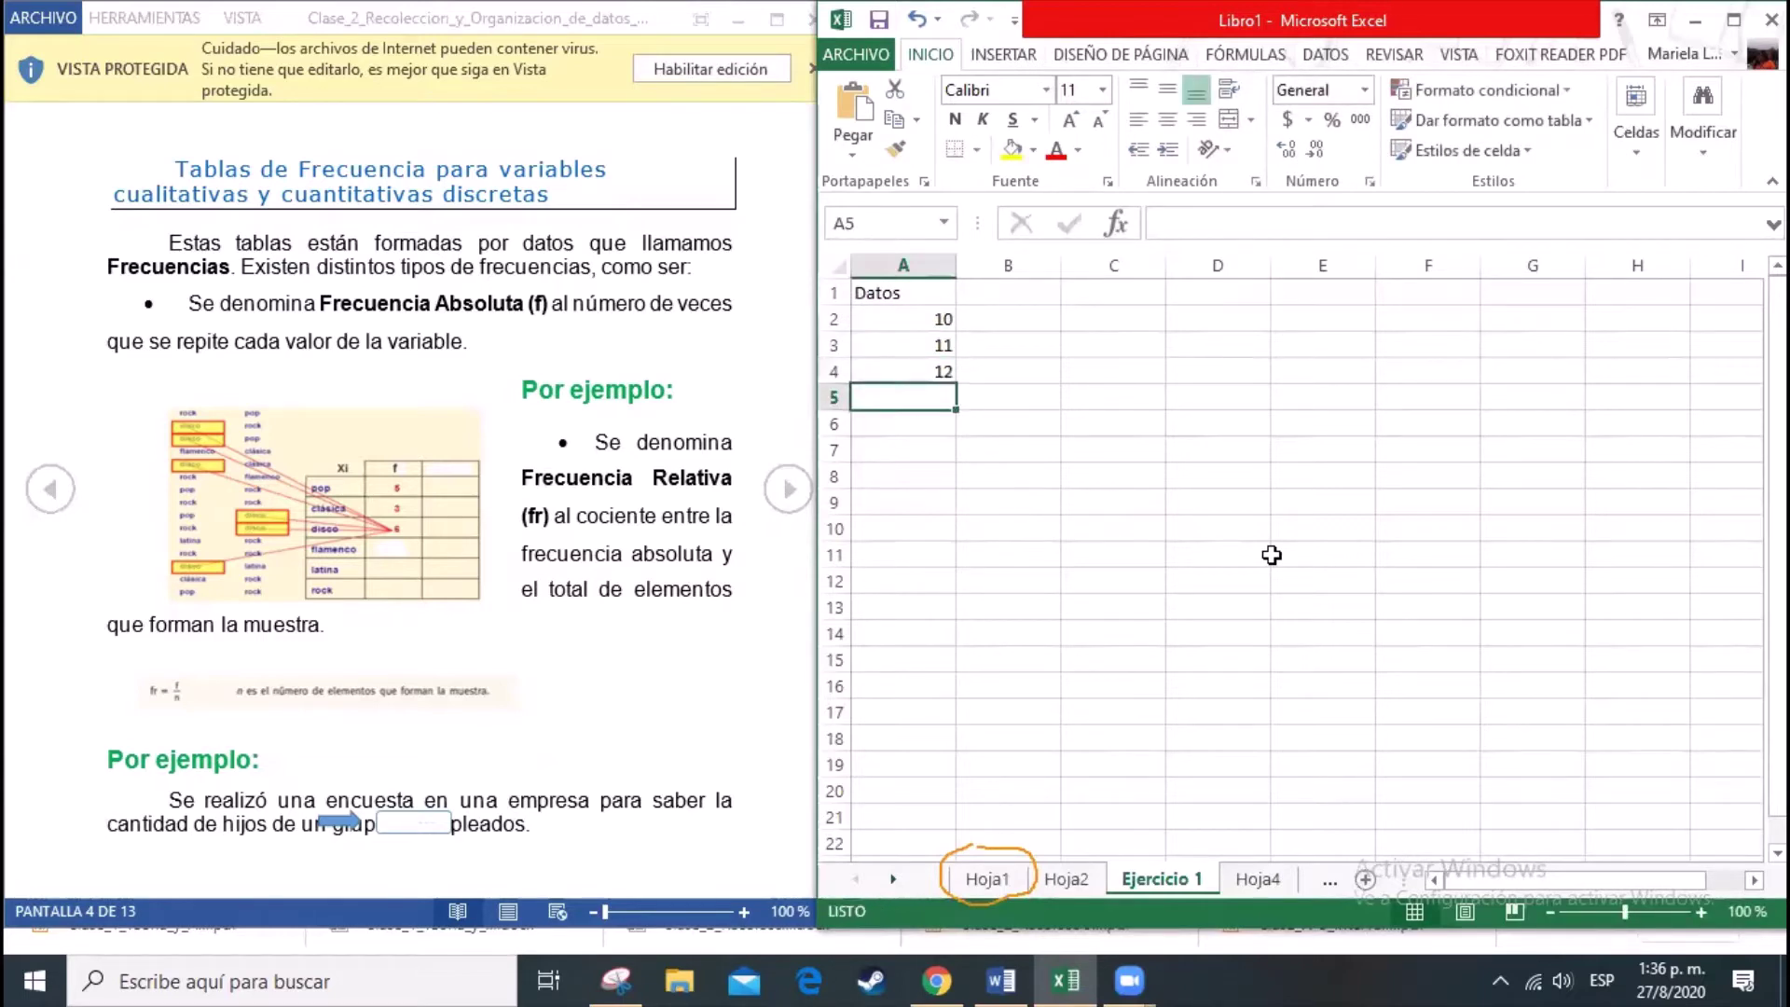
type("13")
key("Return")
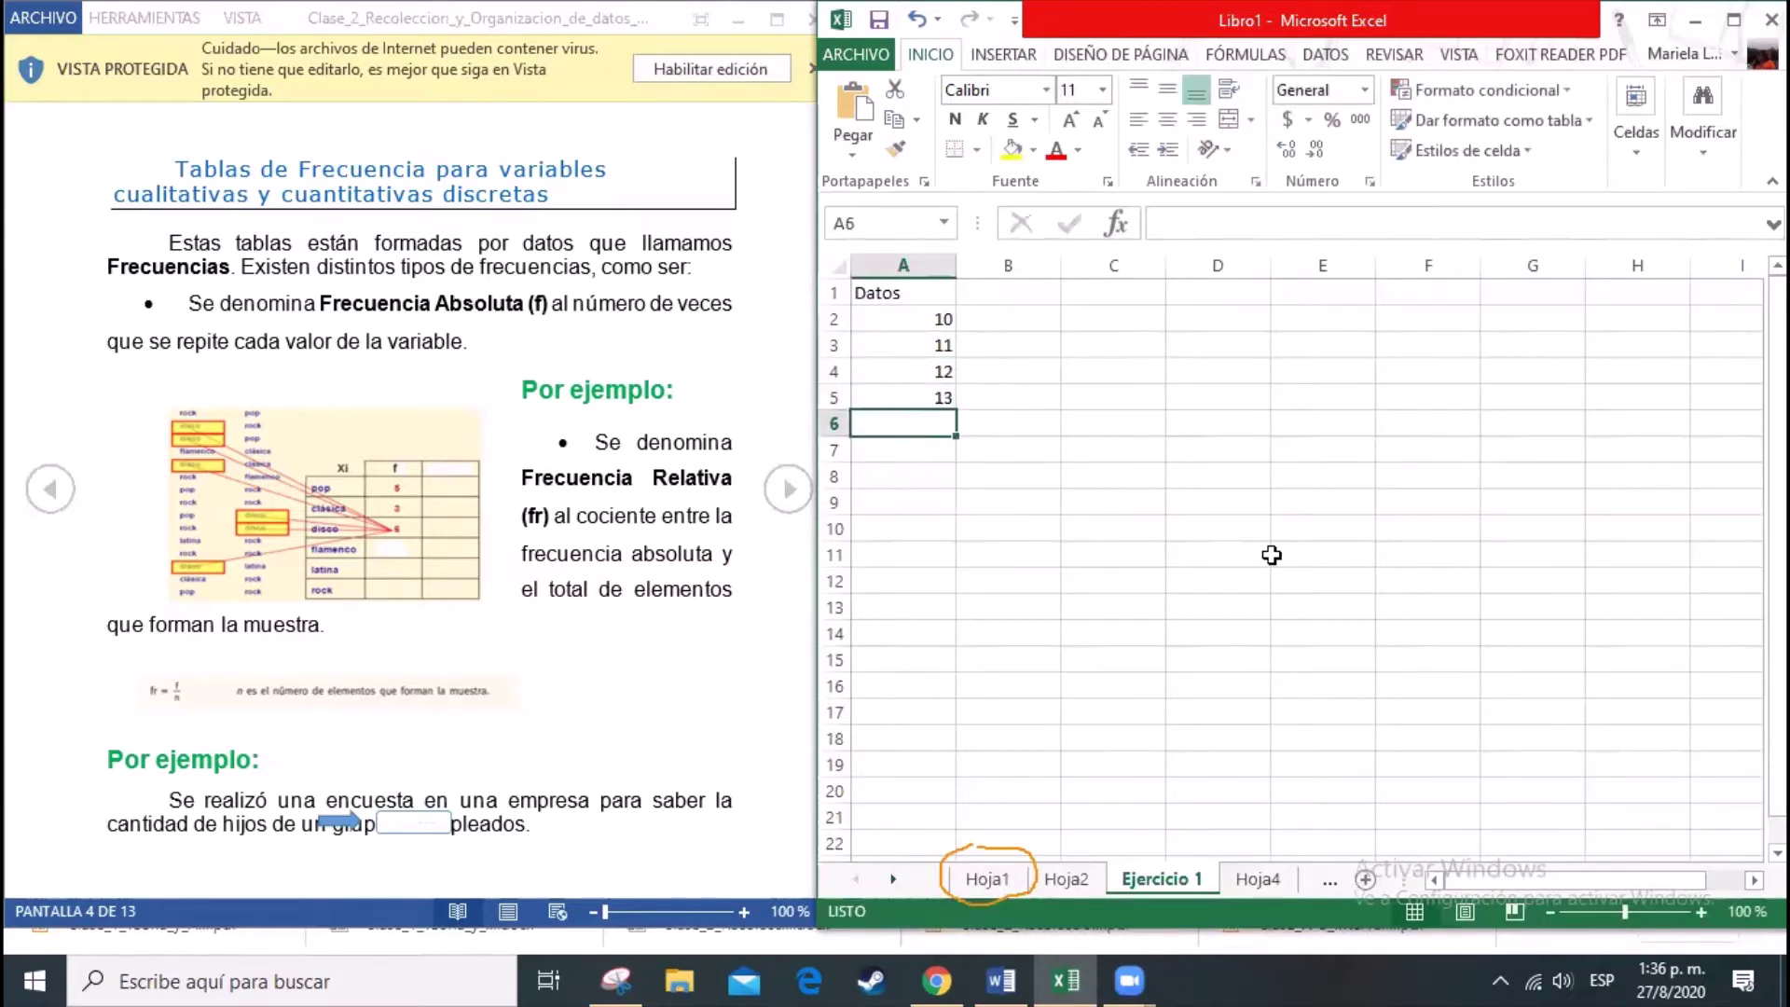
type("14")
key("Return")
type("15")
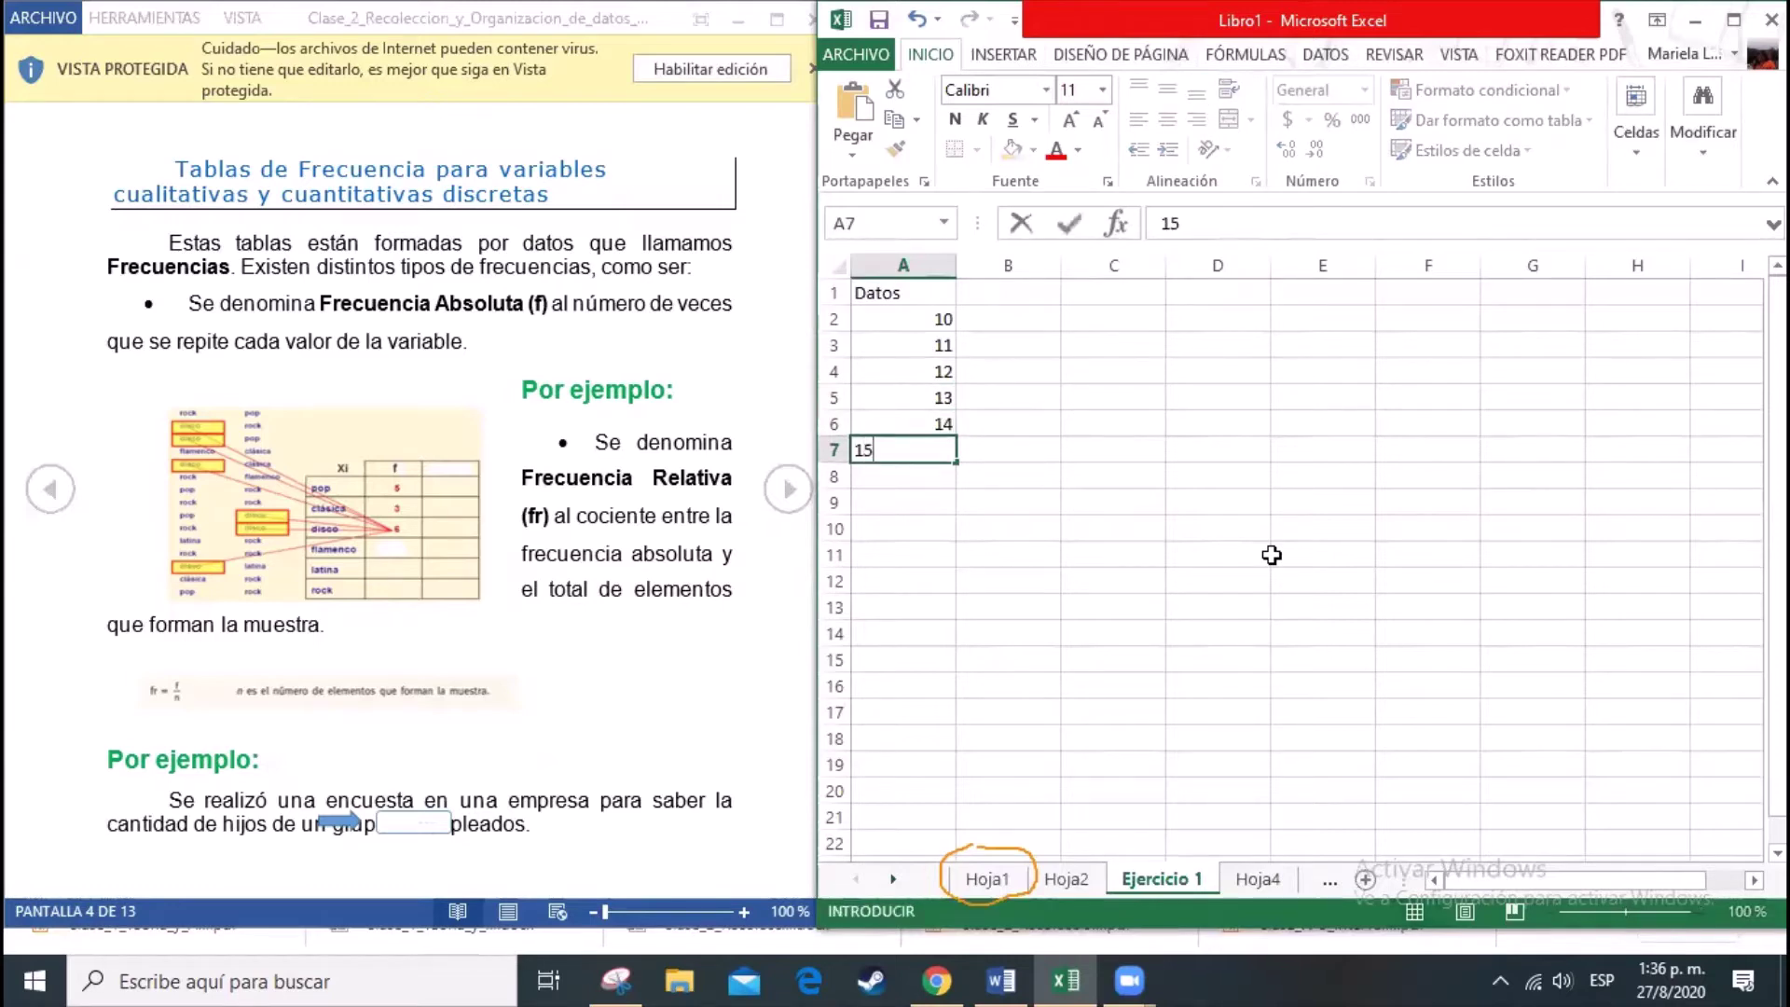
key("Return")
type("16")
key("Return")
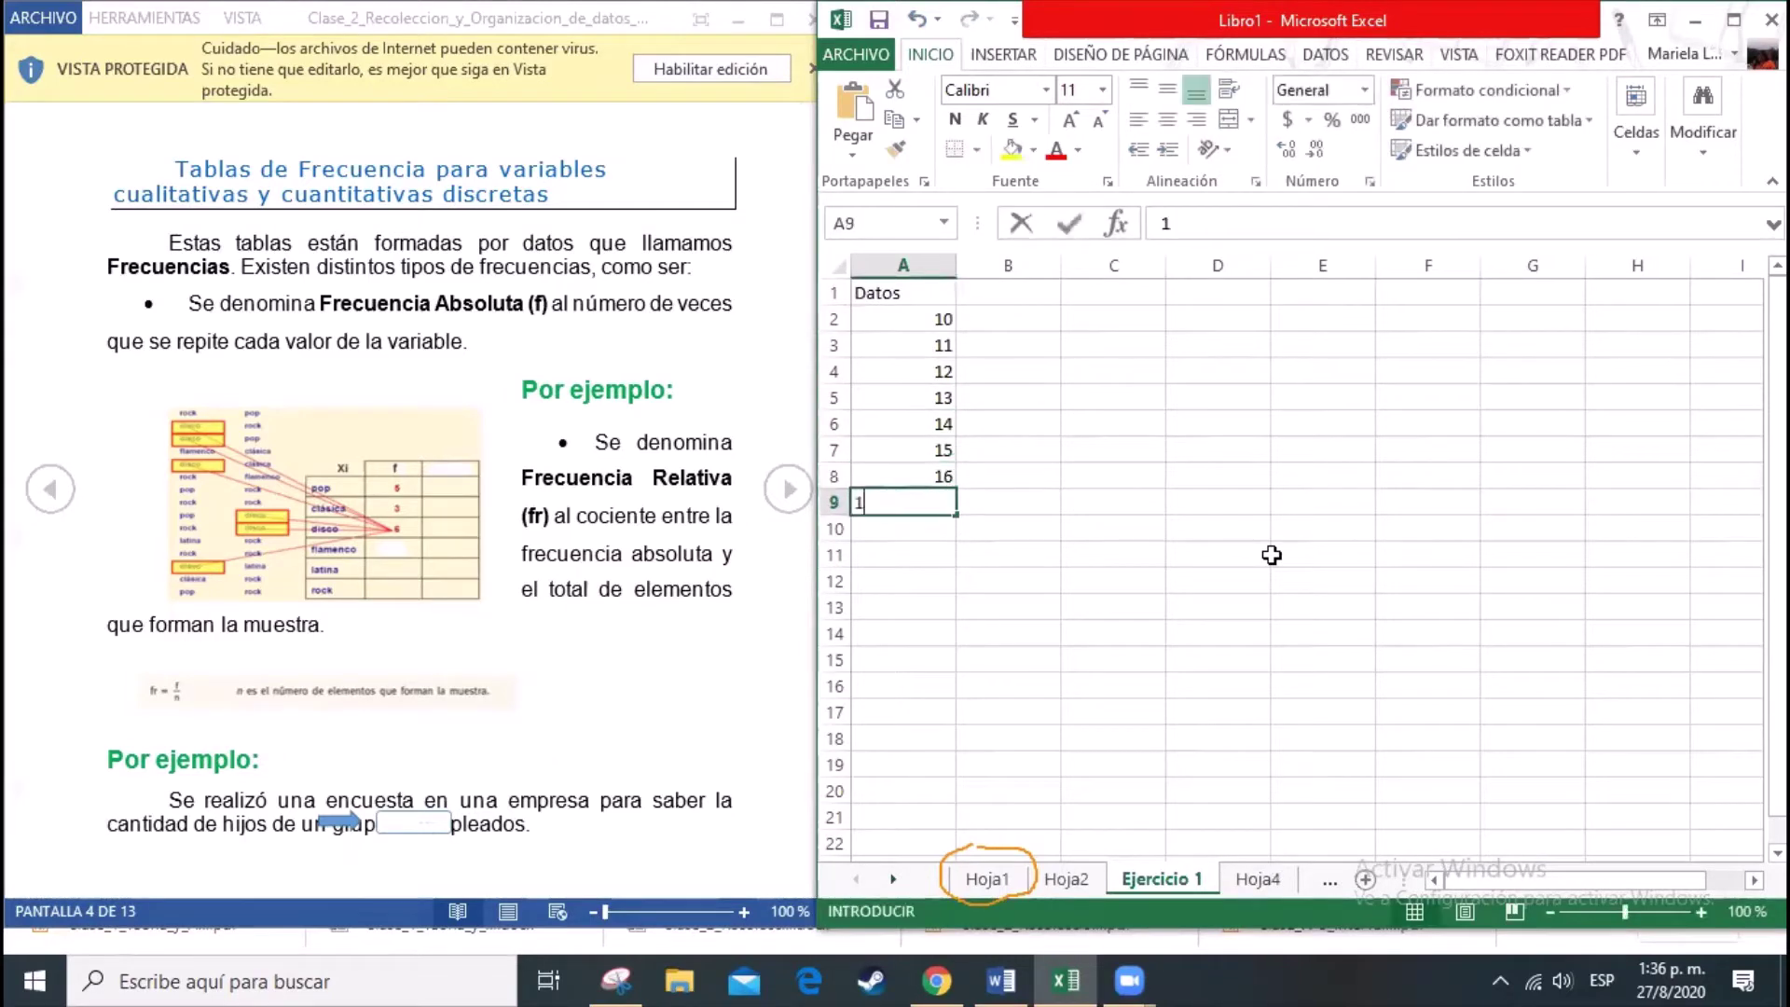
type("17")
key("Return")
type("18")
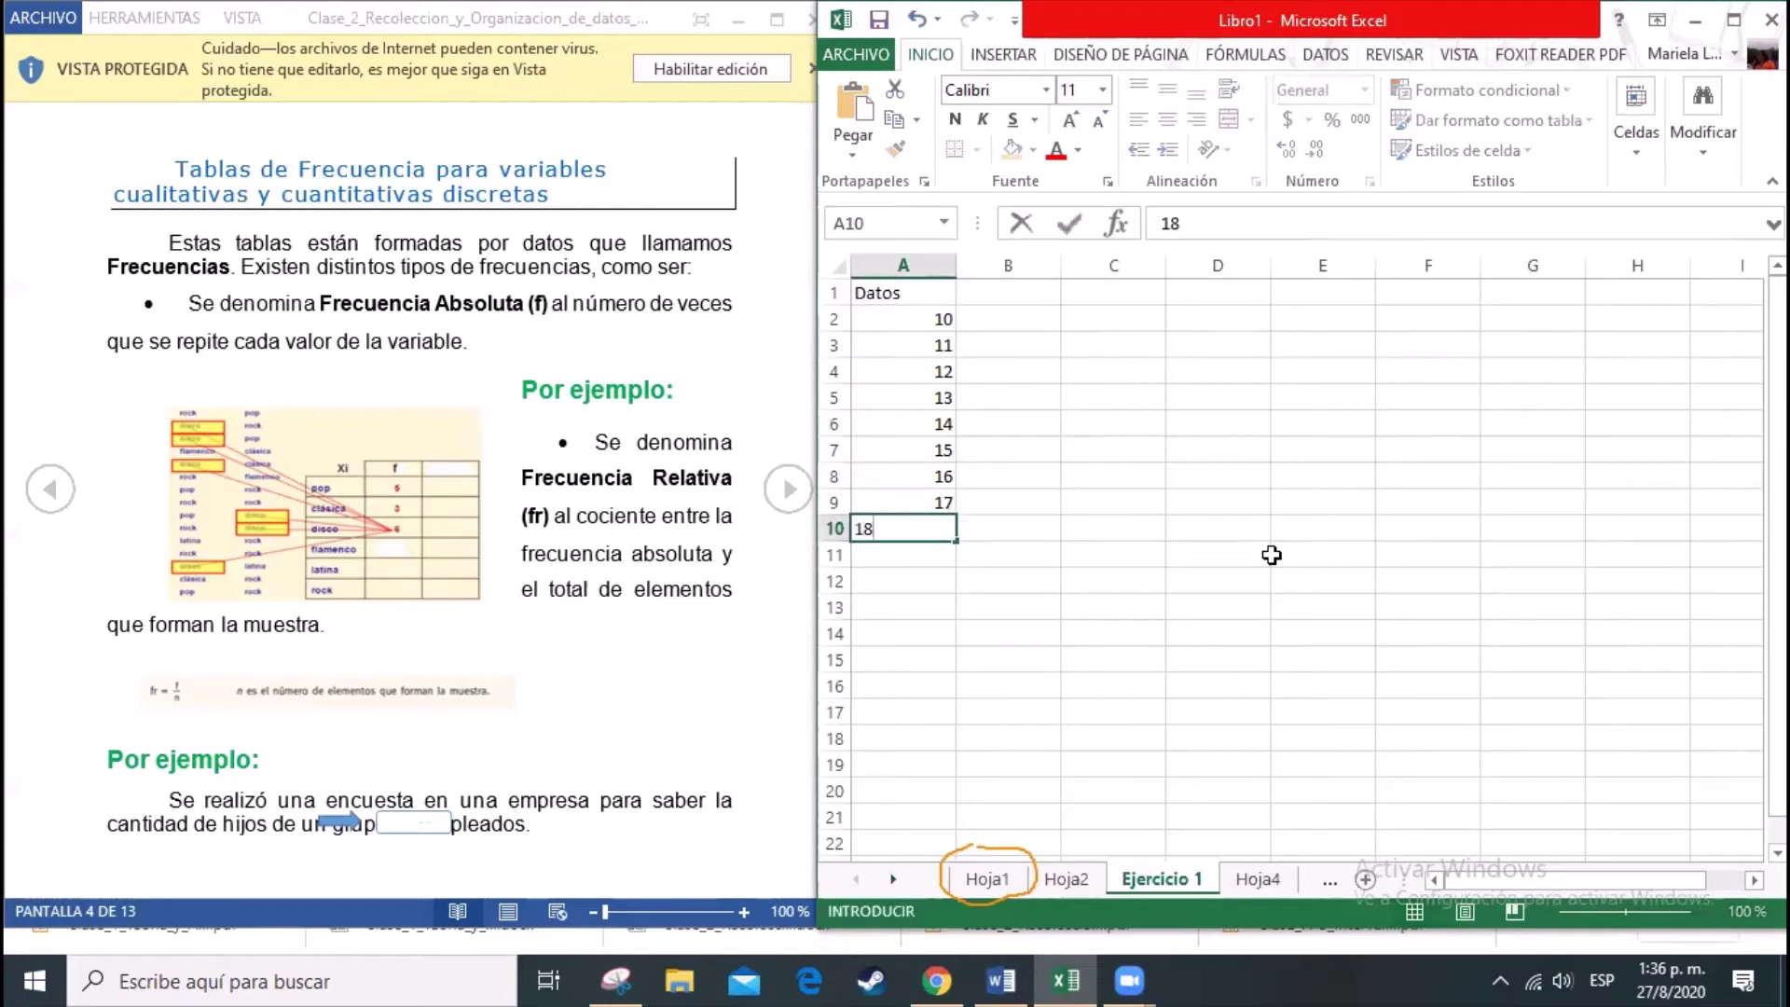
key("Return")
type("19")
key("Return")
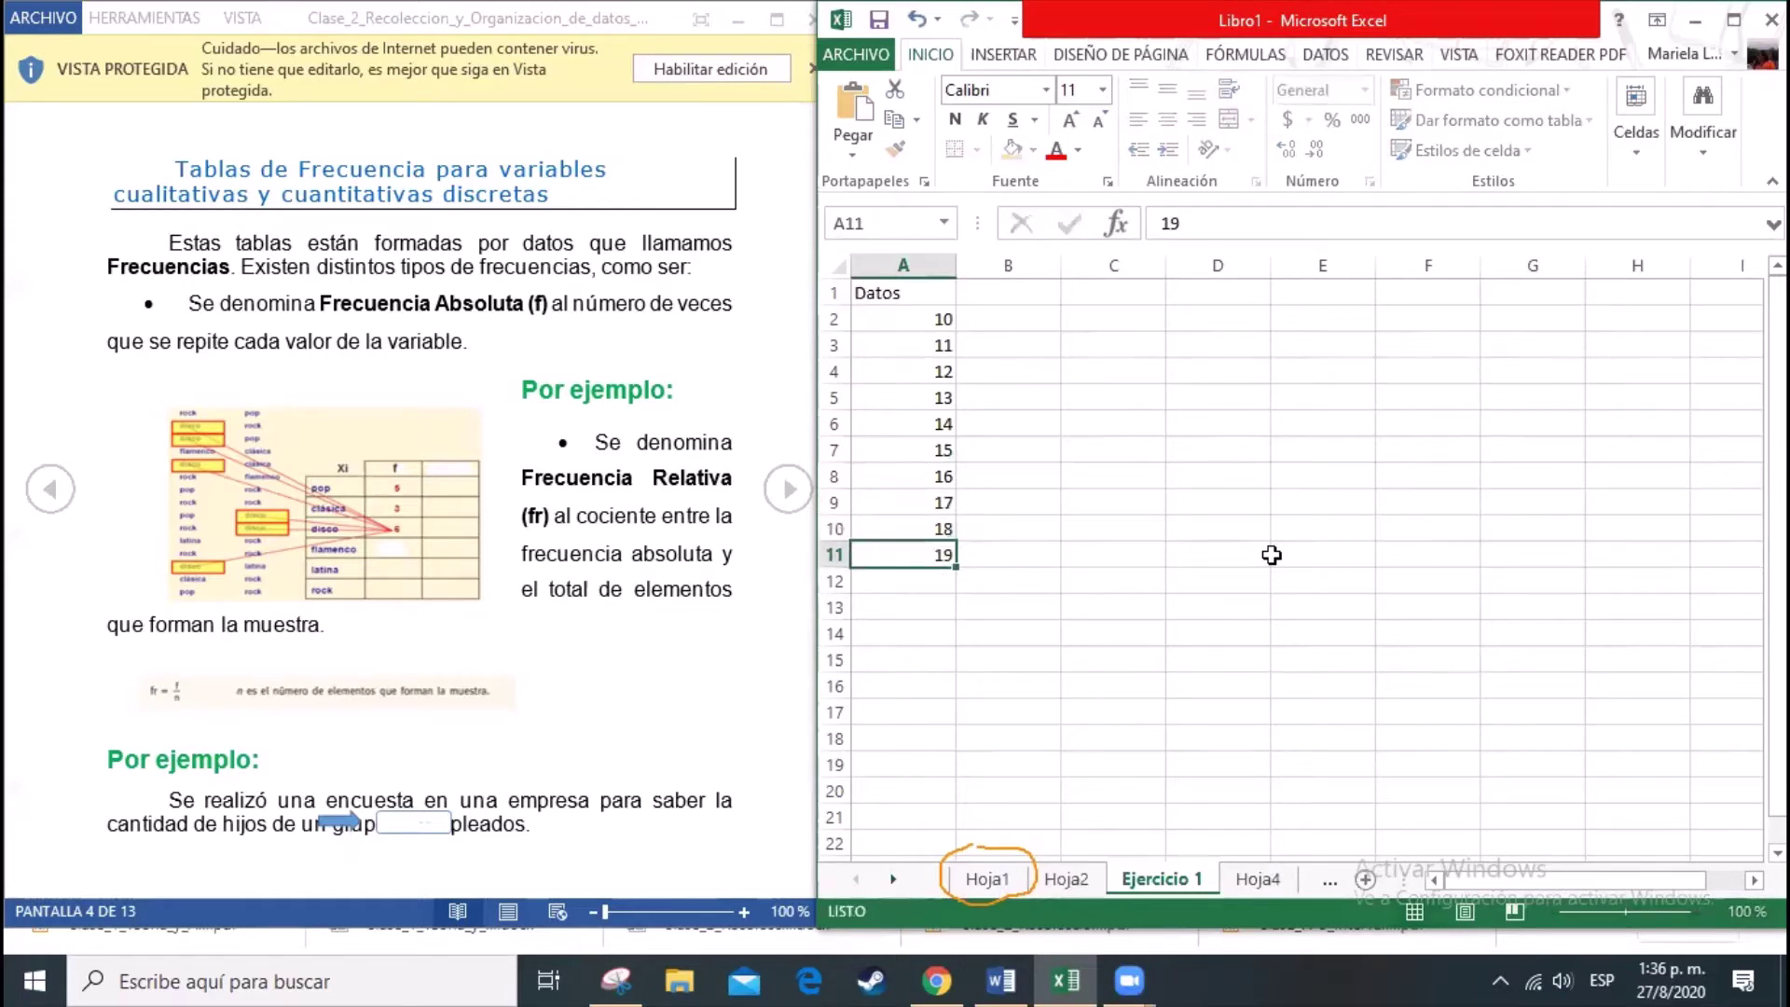
type("20")
key("Tab")
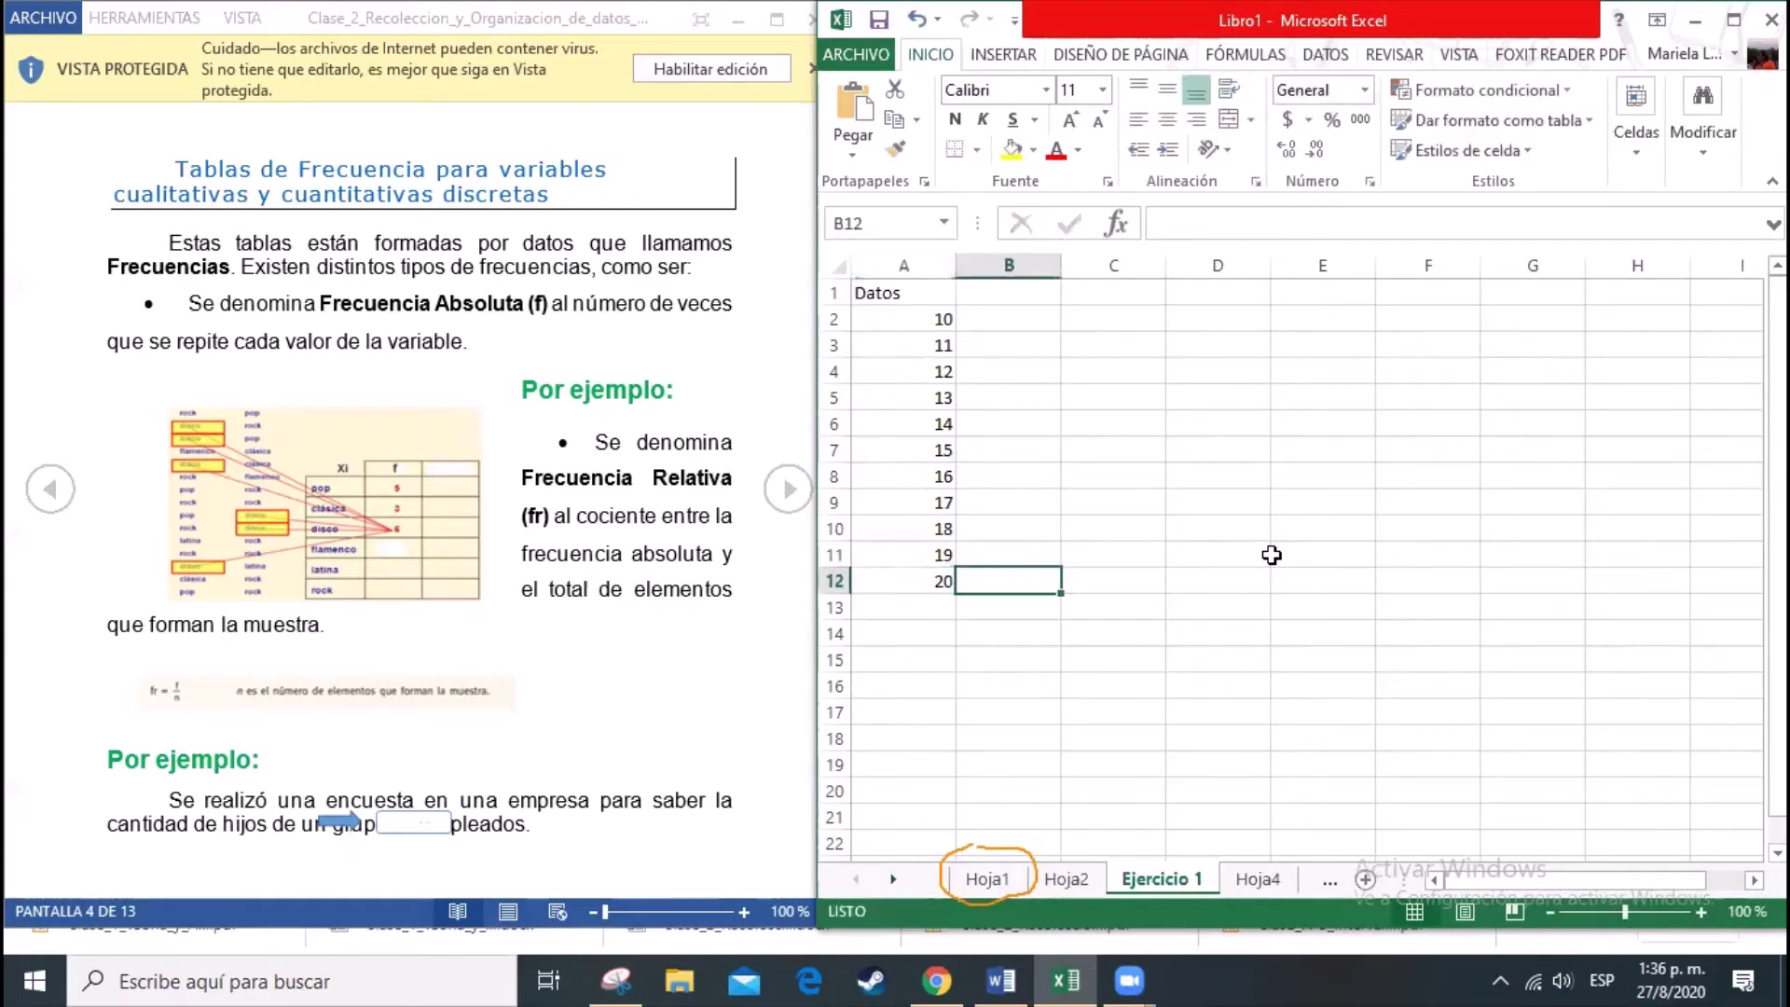
Step: Enter the frequency column heading "F" in cell B1, beside the Datos heading
key("Up")
key("Up")
key("Up")
key("Up")
key("Up")
key("Up")
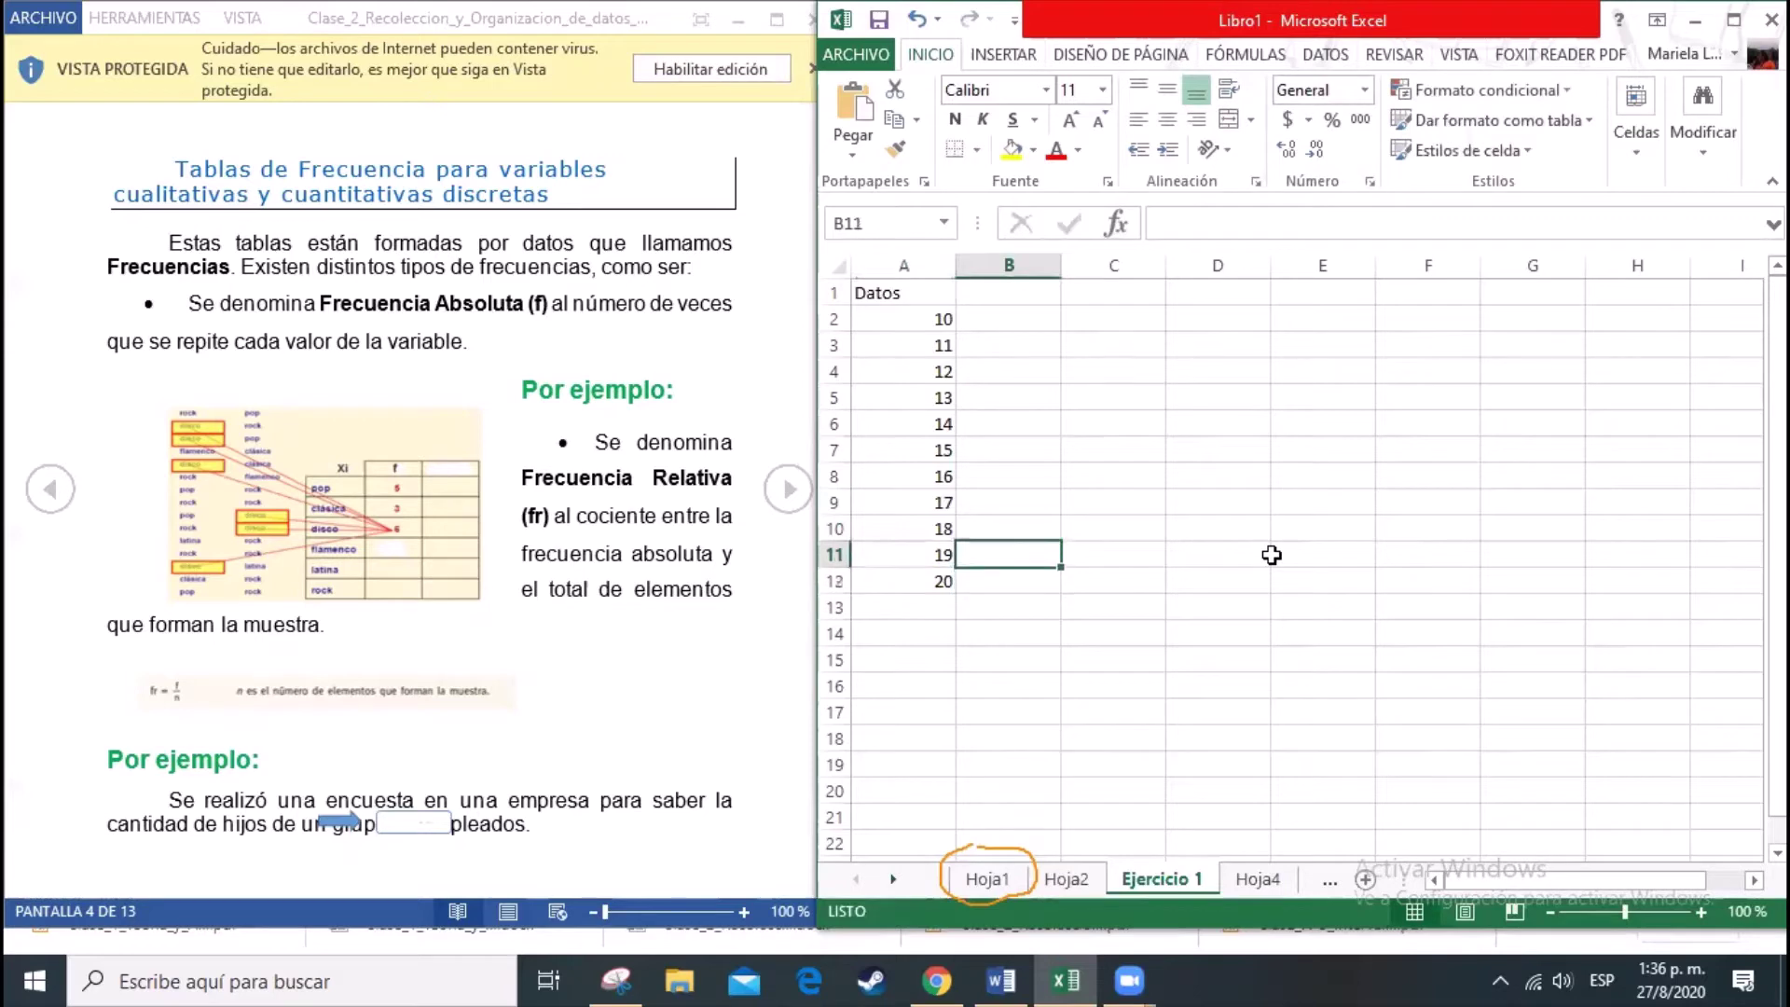
key("Up")
key("Up")
key("Up")
key("Up")
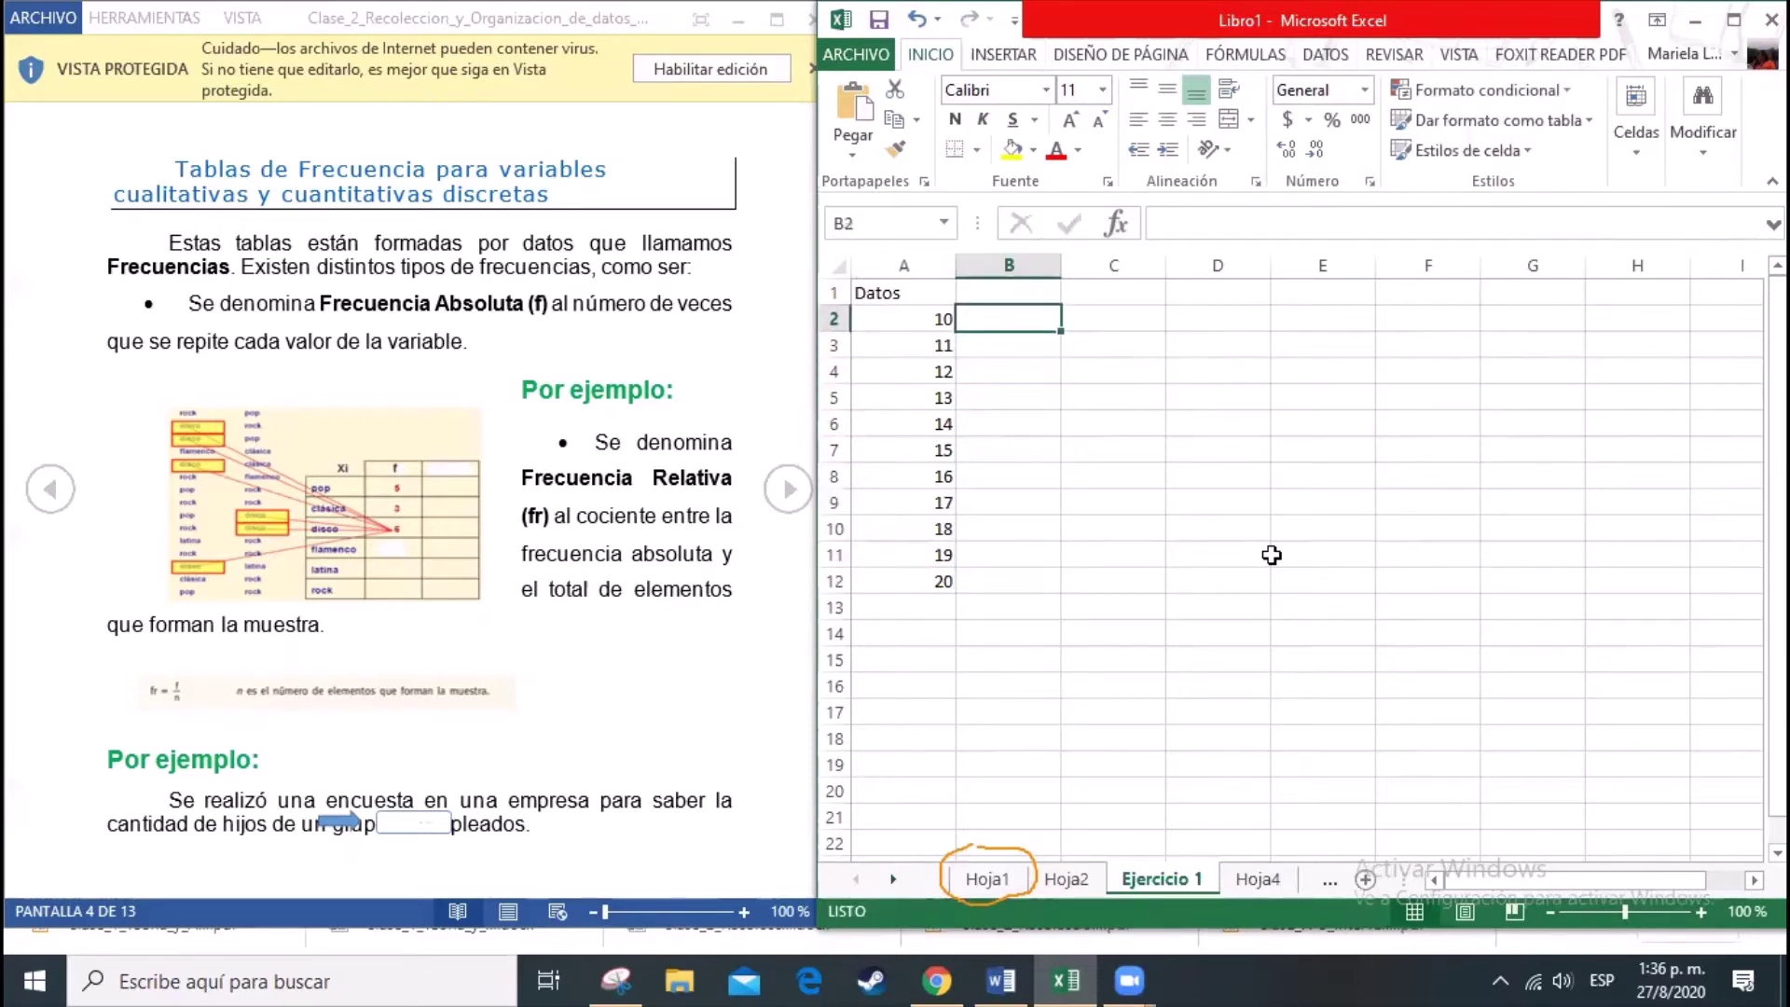
left_click(1011, 292)
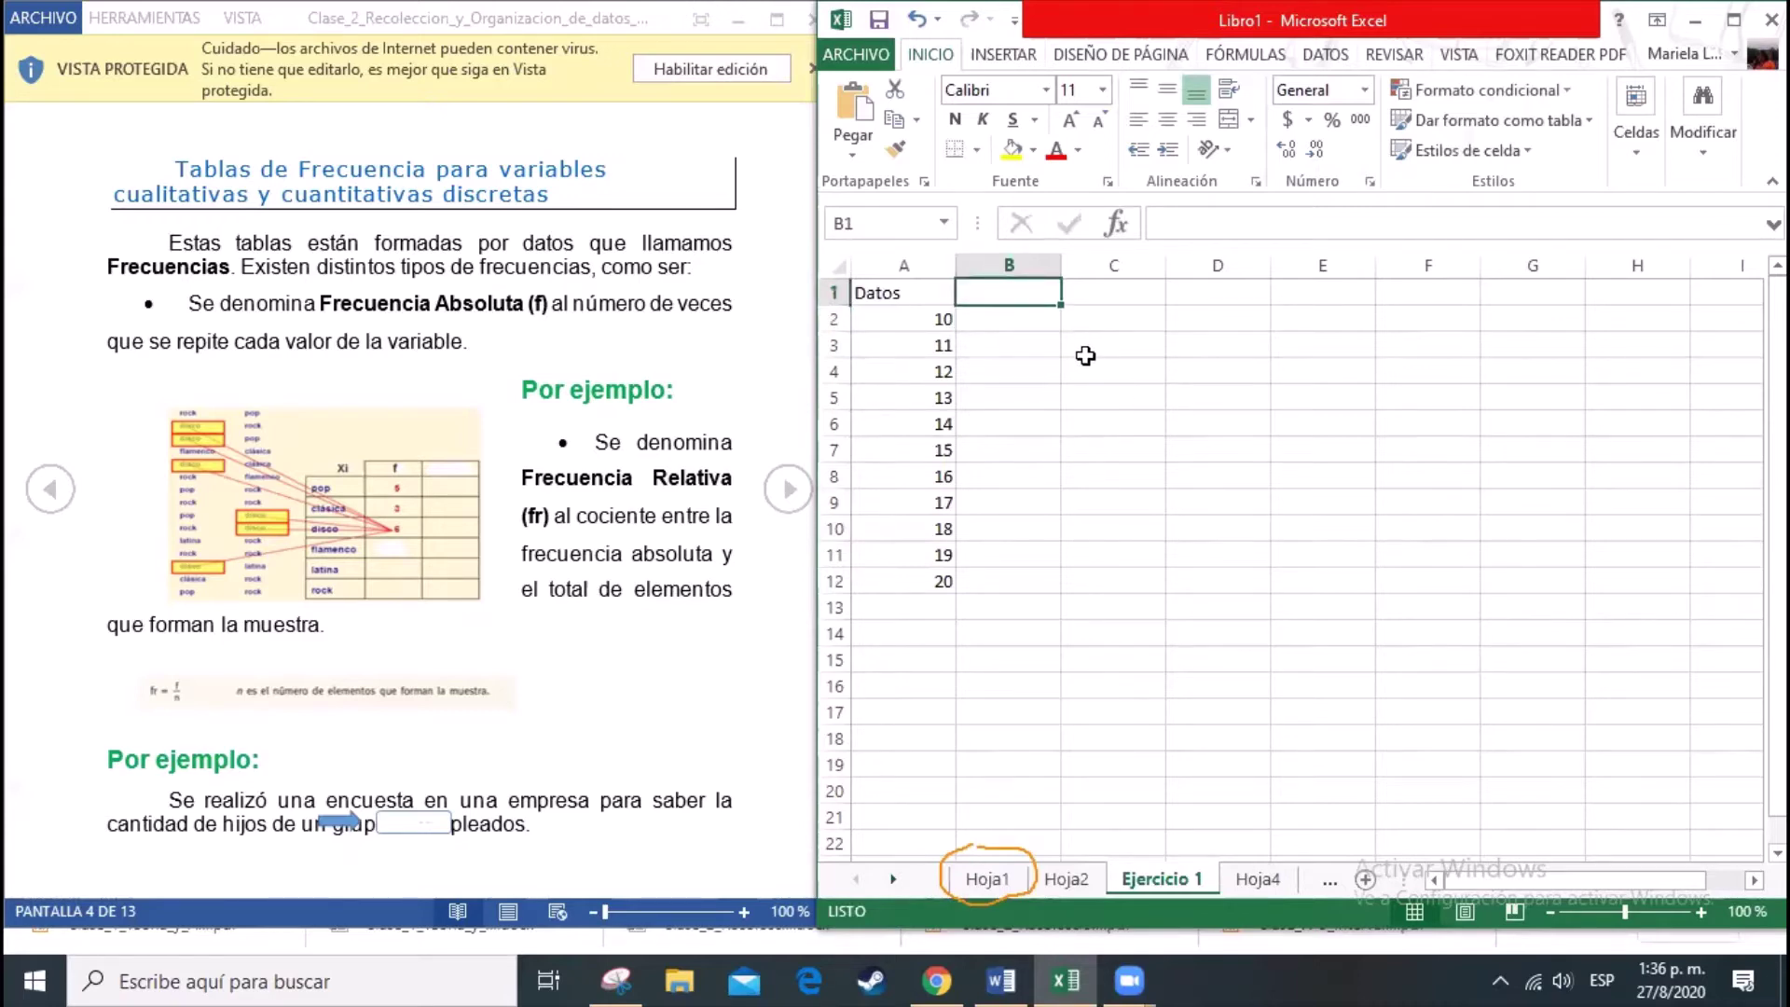
type("F")
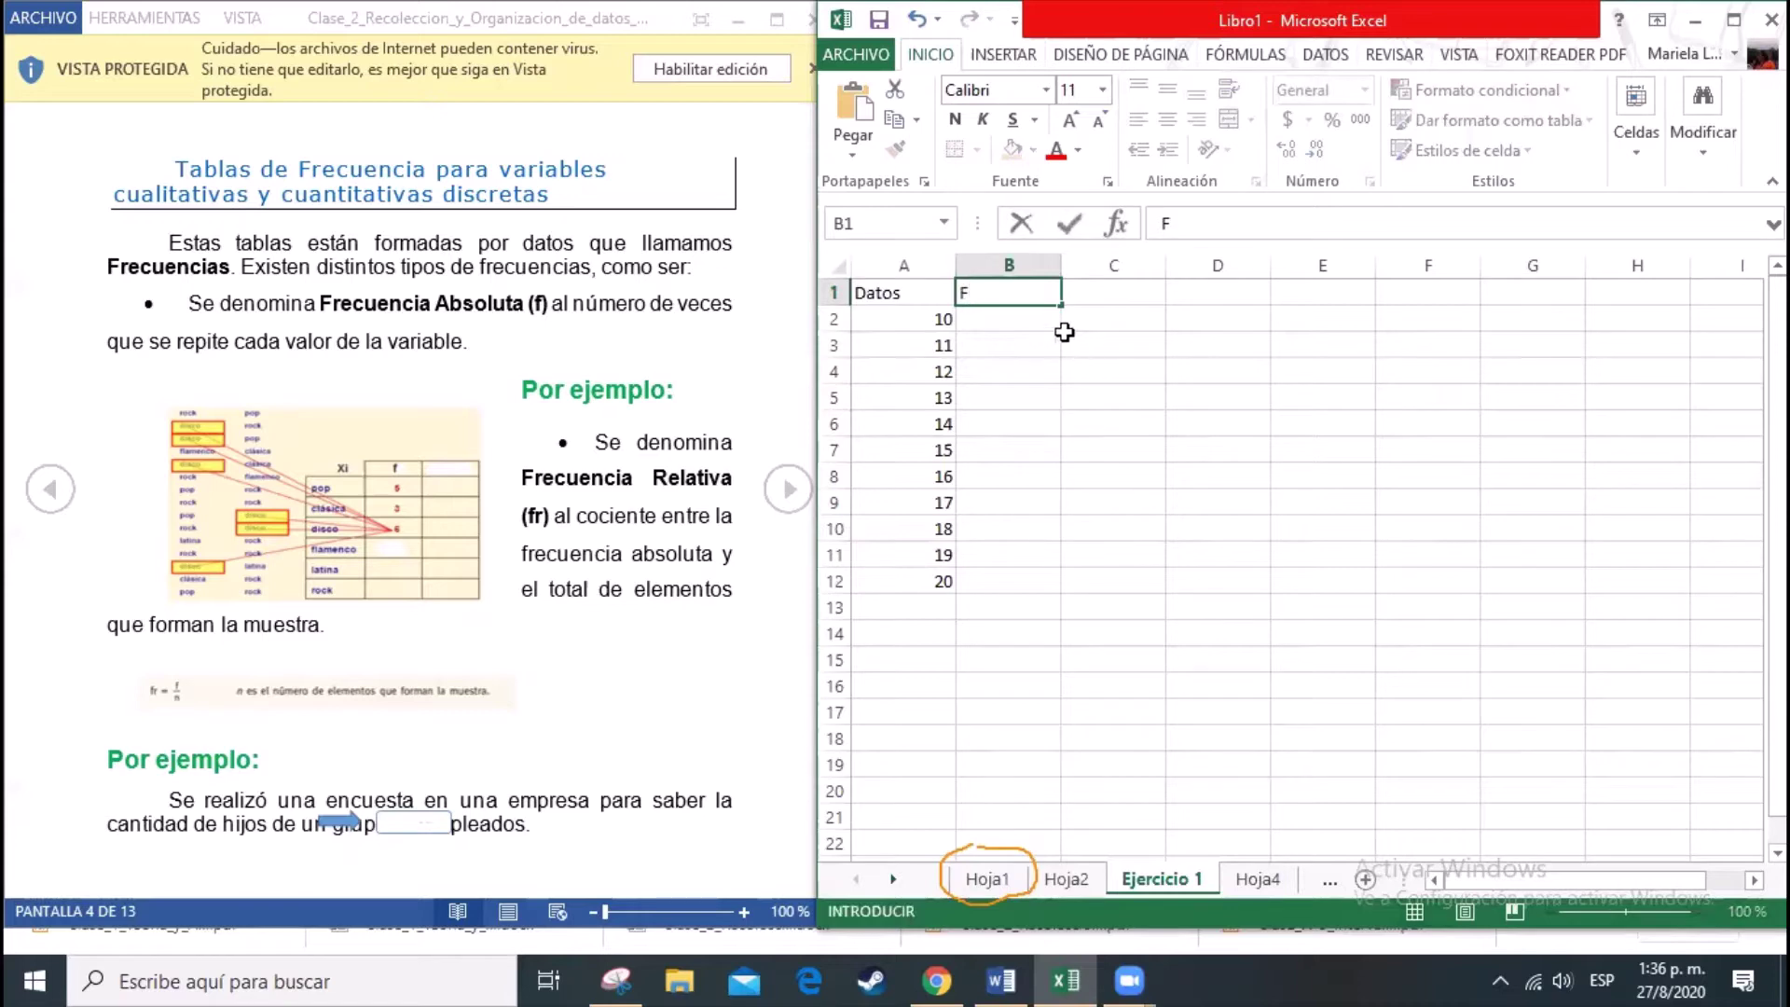
left_click(1046, 319)
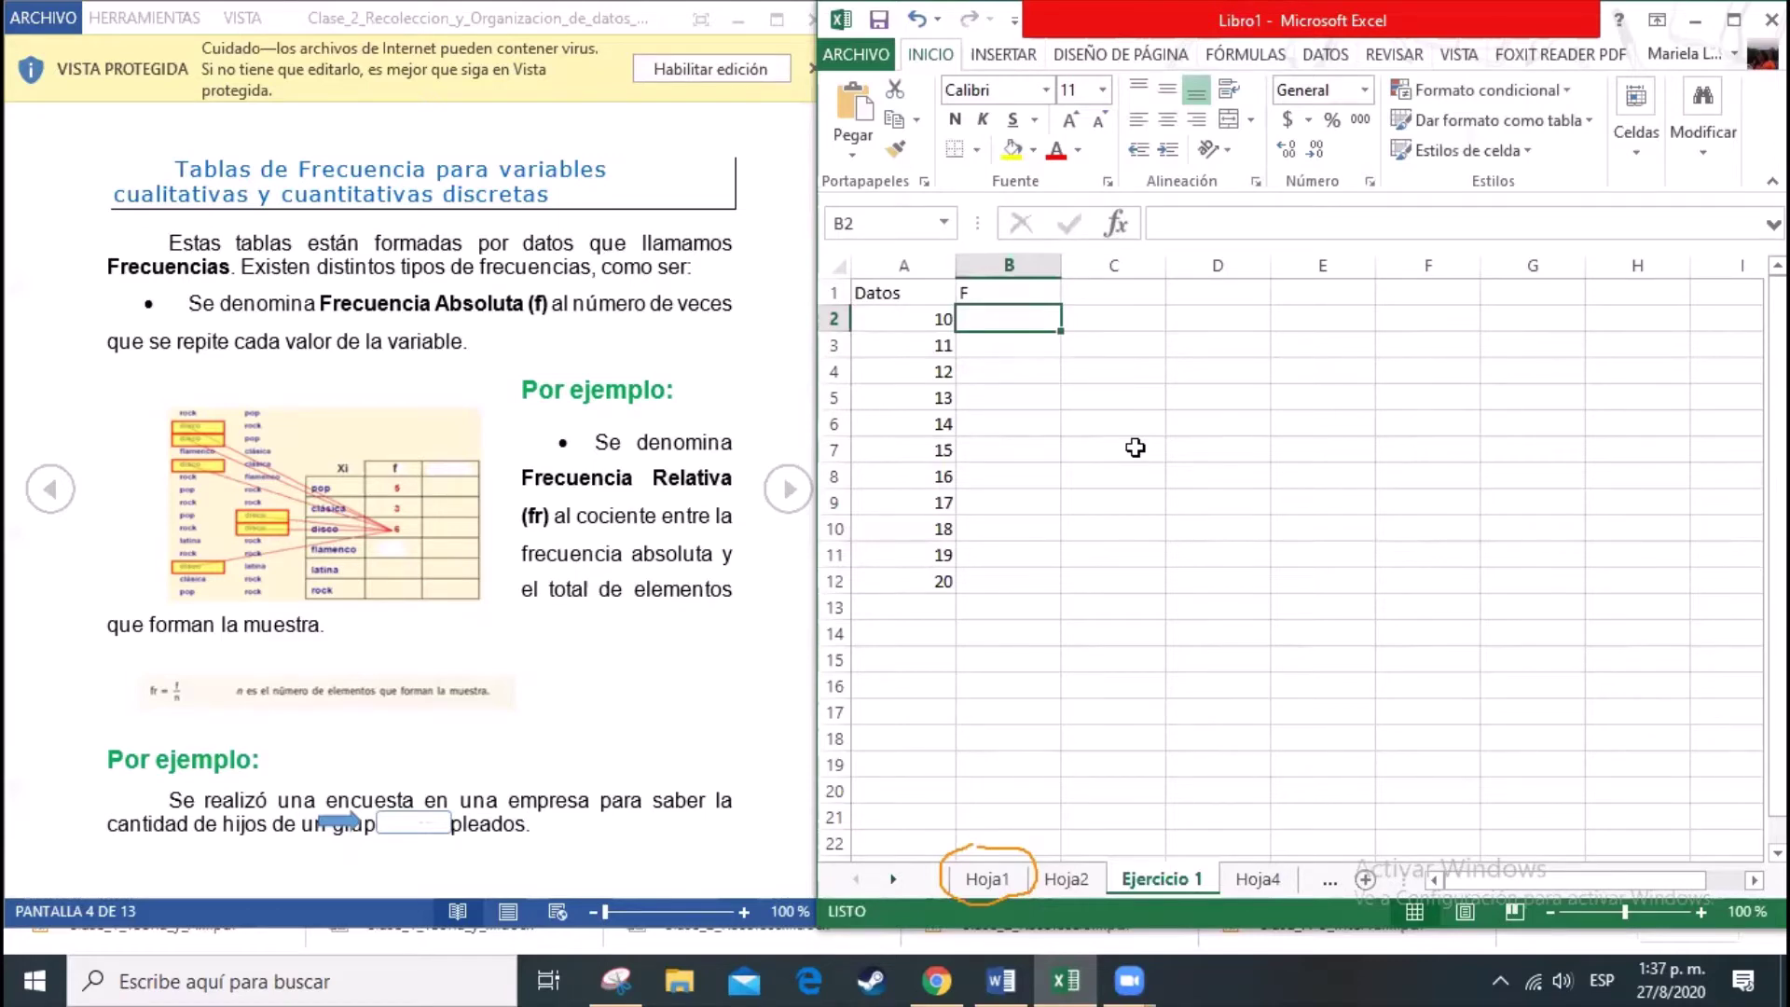
Step: Enter the frequencies 15, 12, 16, 19, 14, 1, 20, 35, 34, 19 and 19 in cells B2:B12
type("15")
key("Return")
type("1")
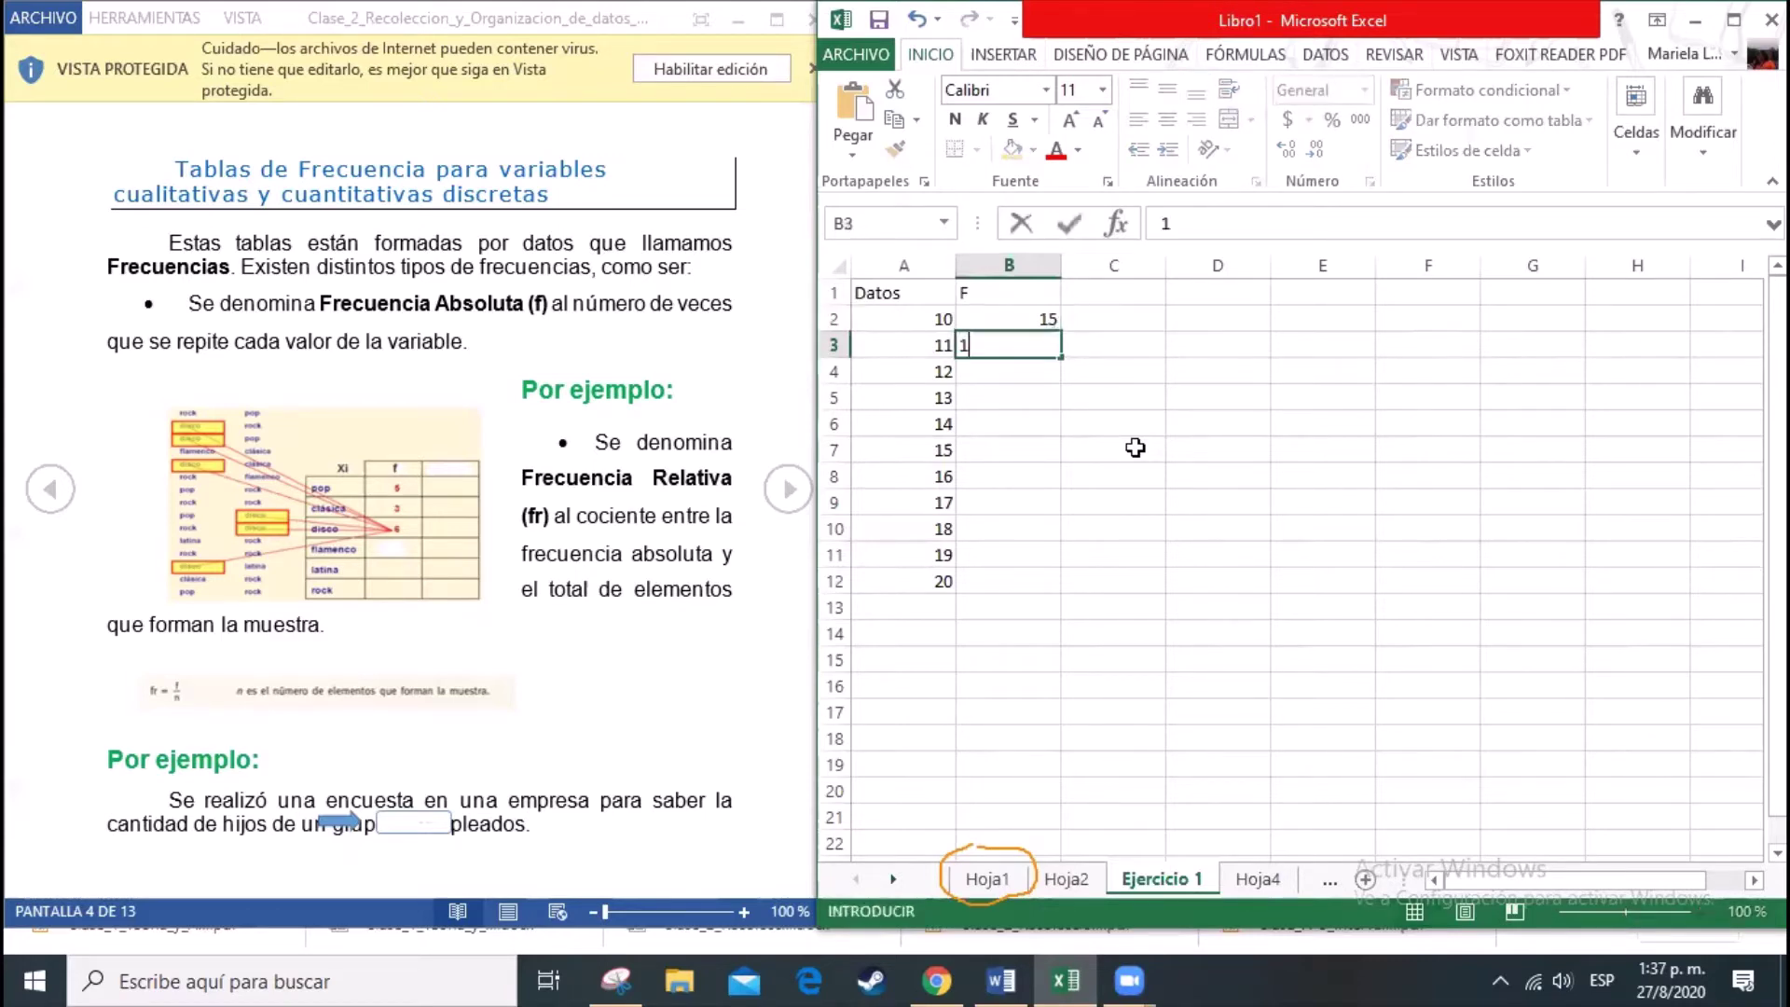
type("2")
key("Return")
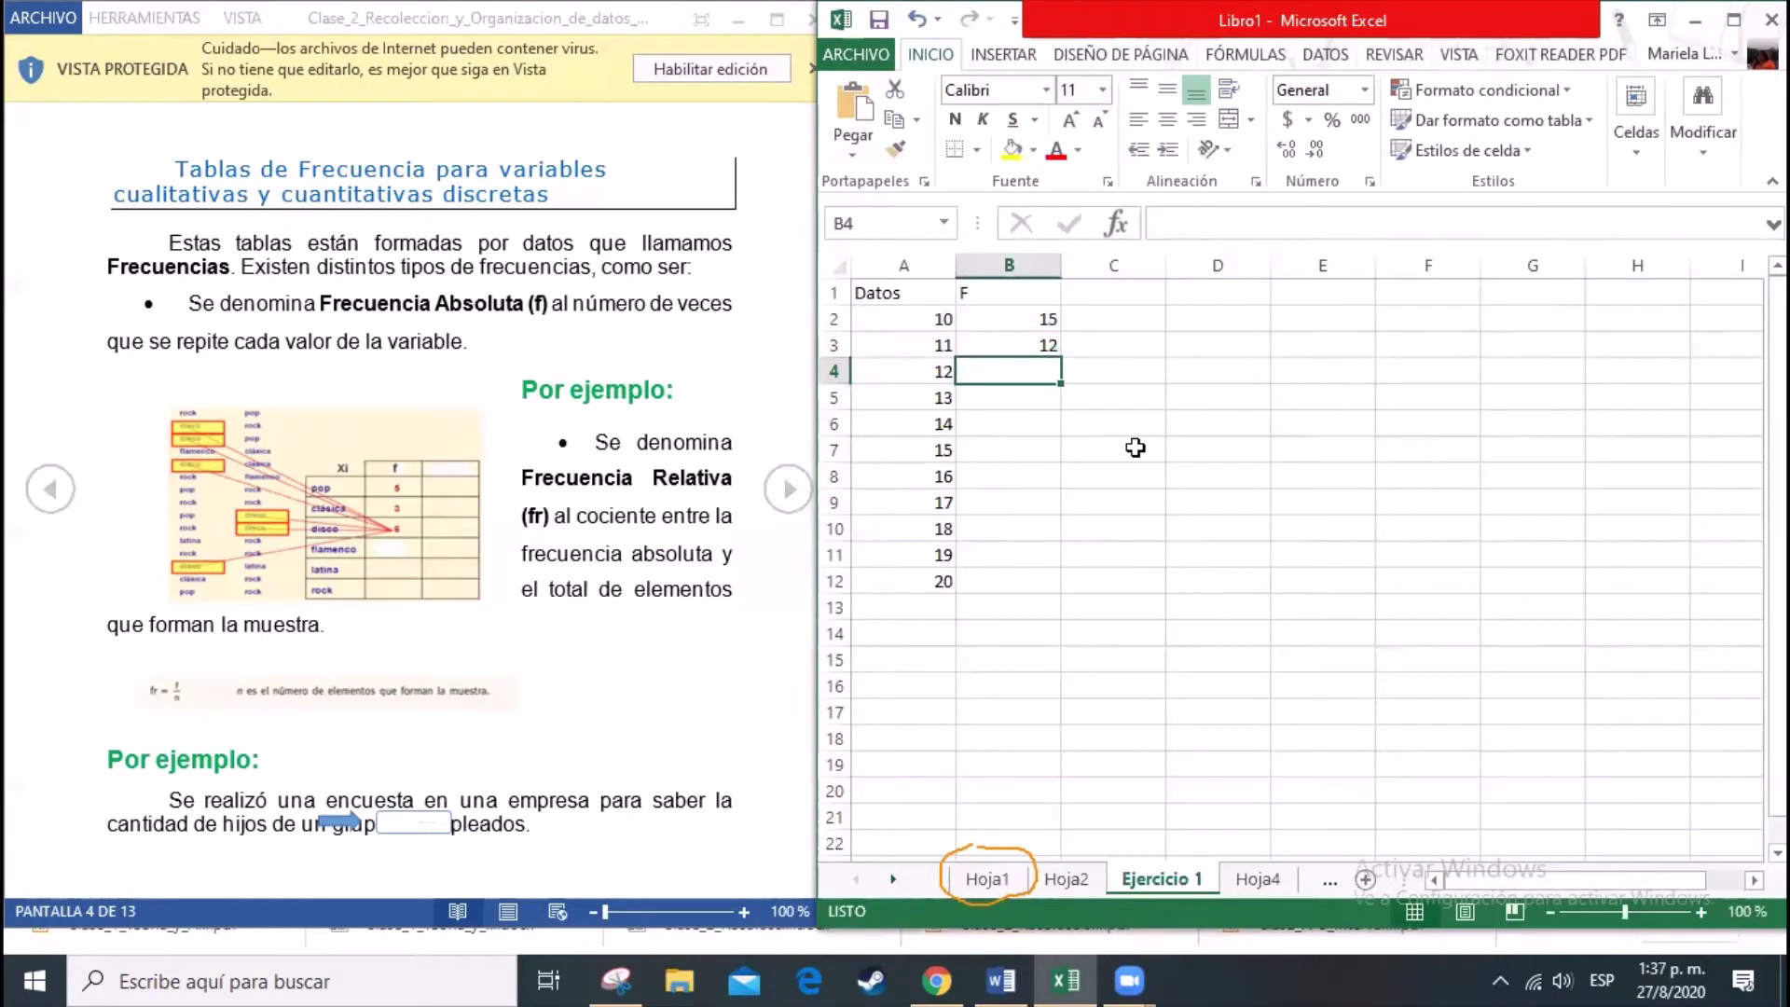
type("16")
key("Return")
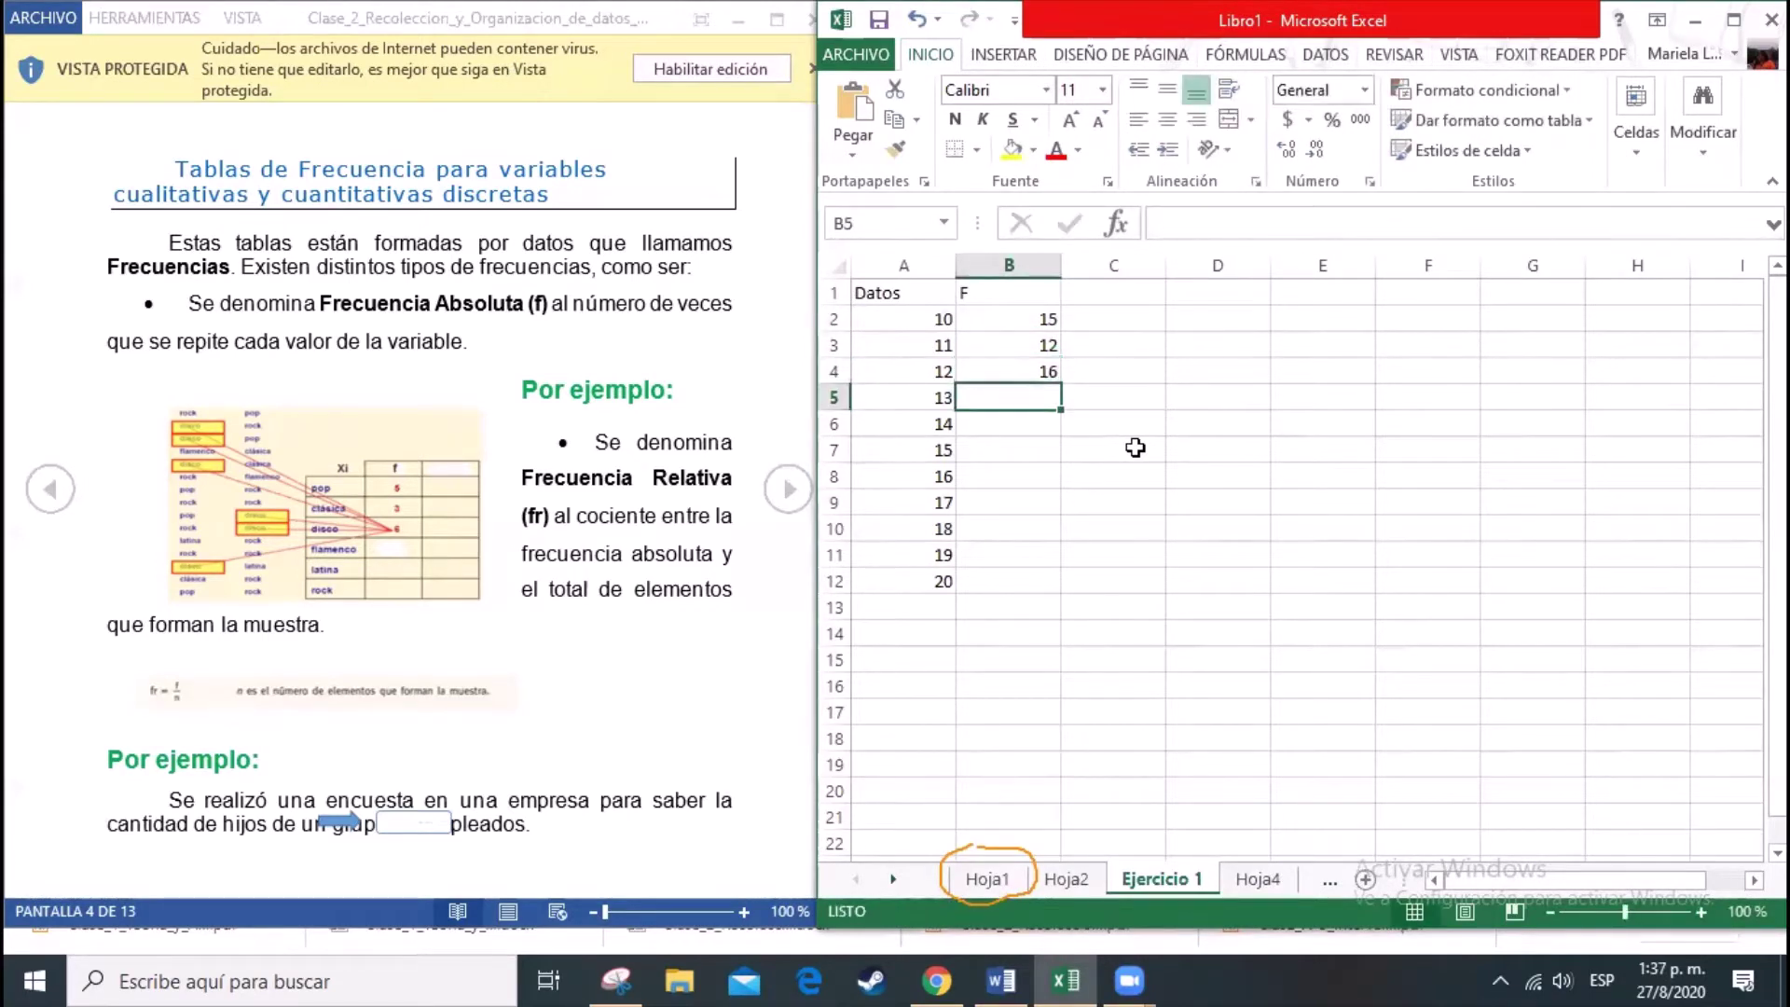
type("19")
key("Return")
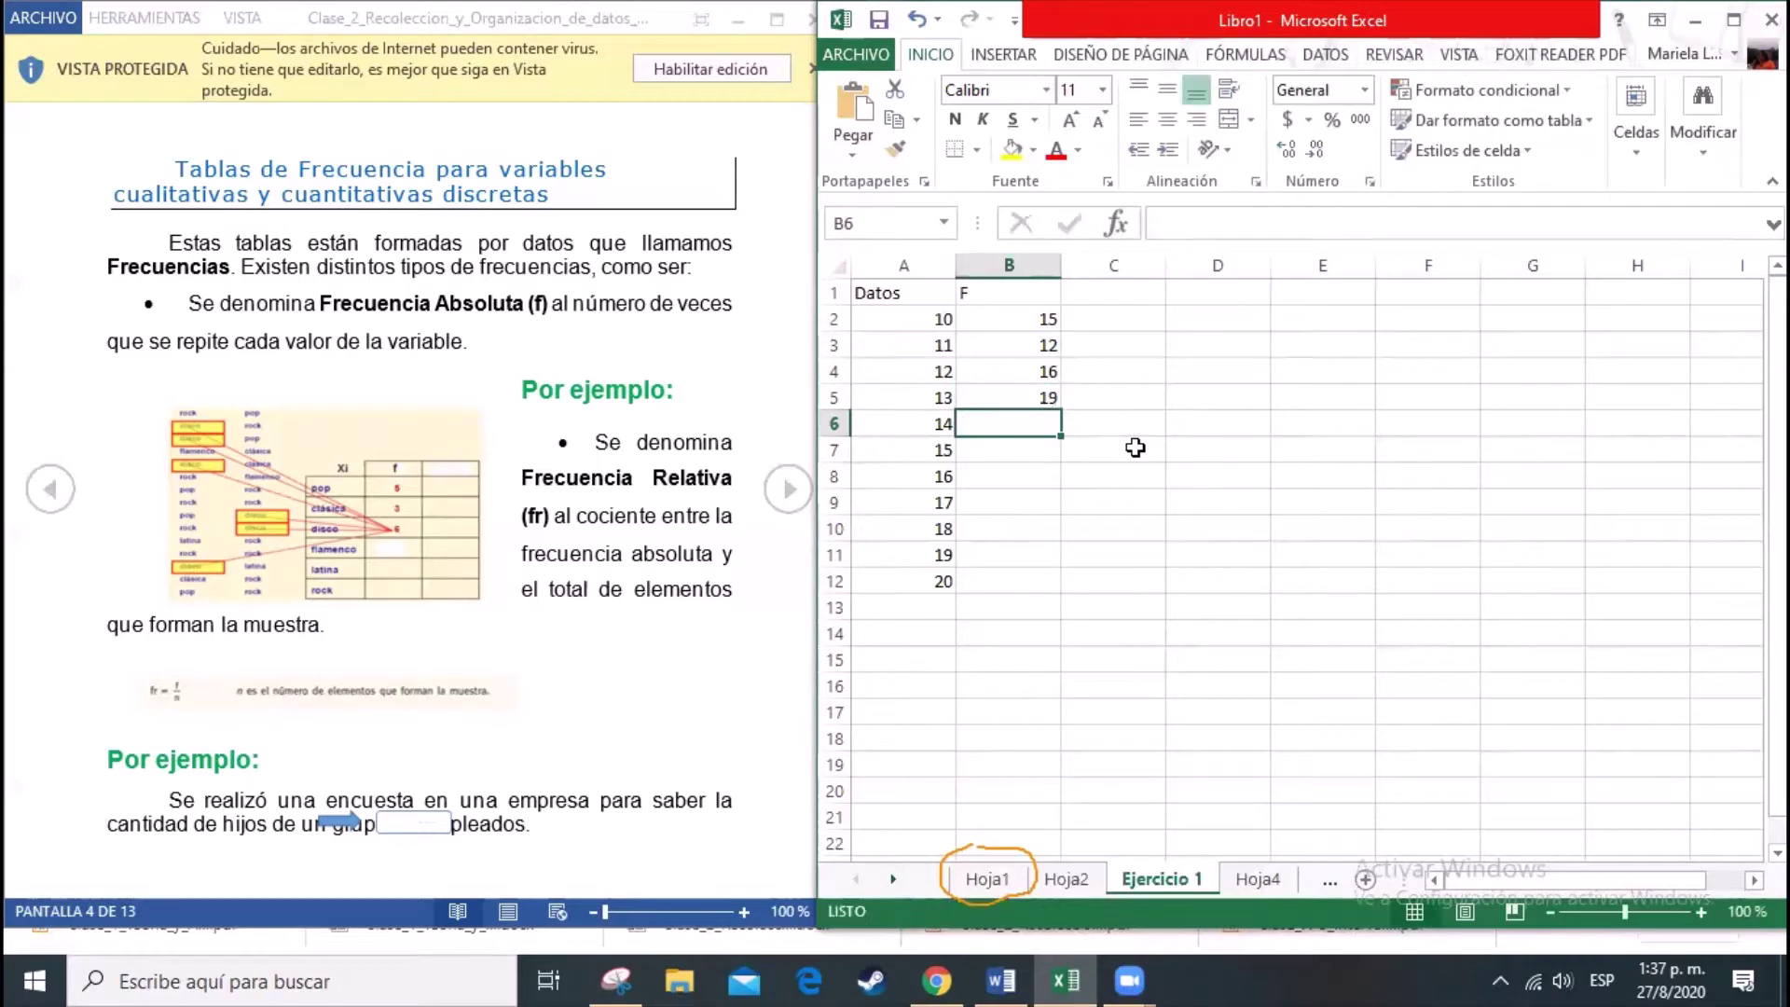
type("14")
key("Return")
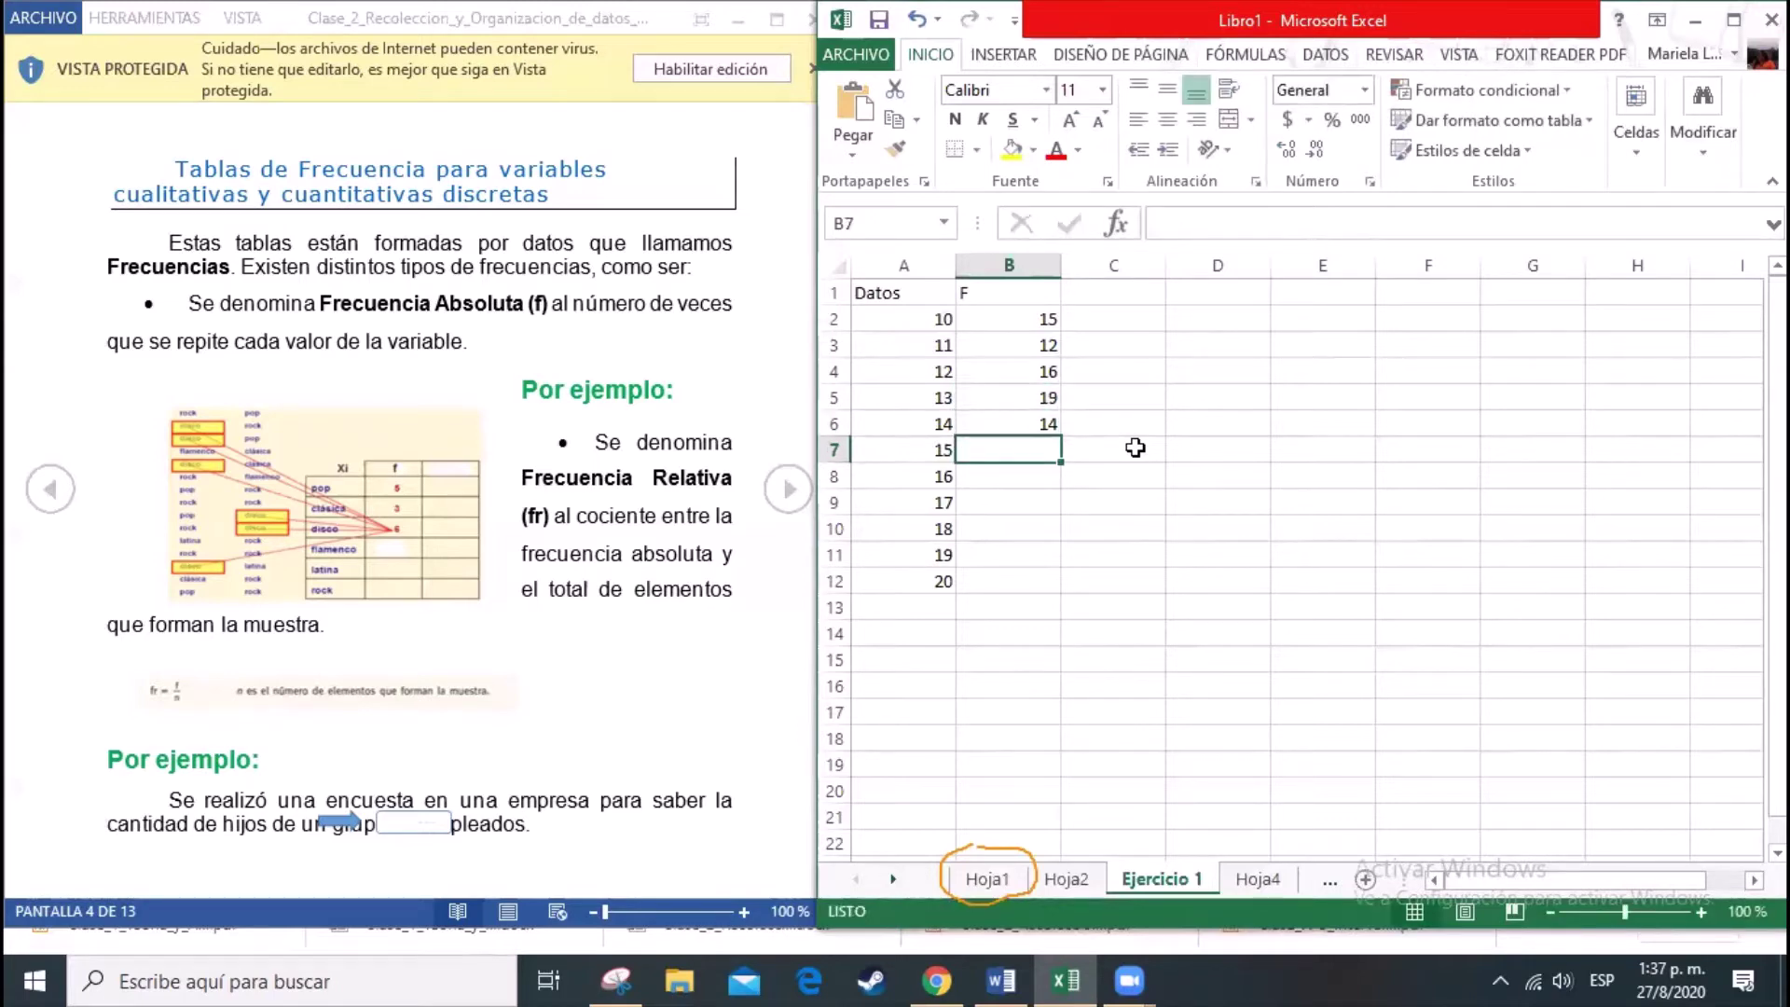
type("1")
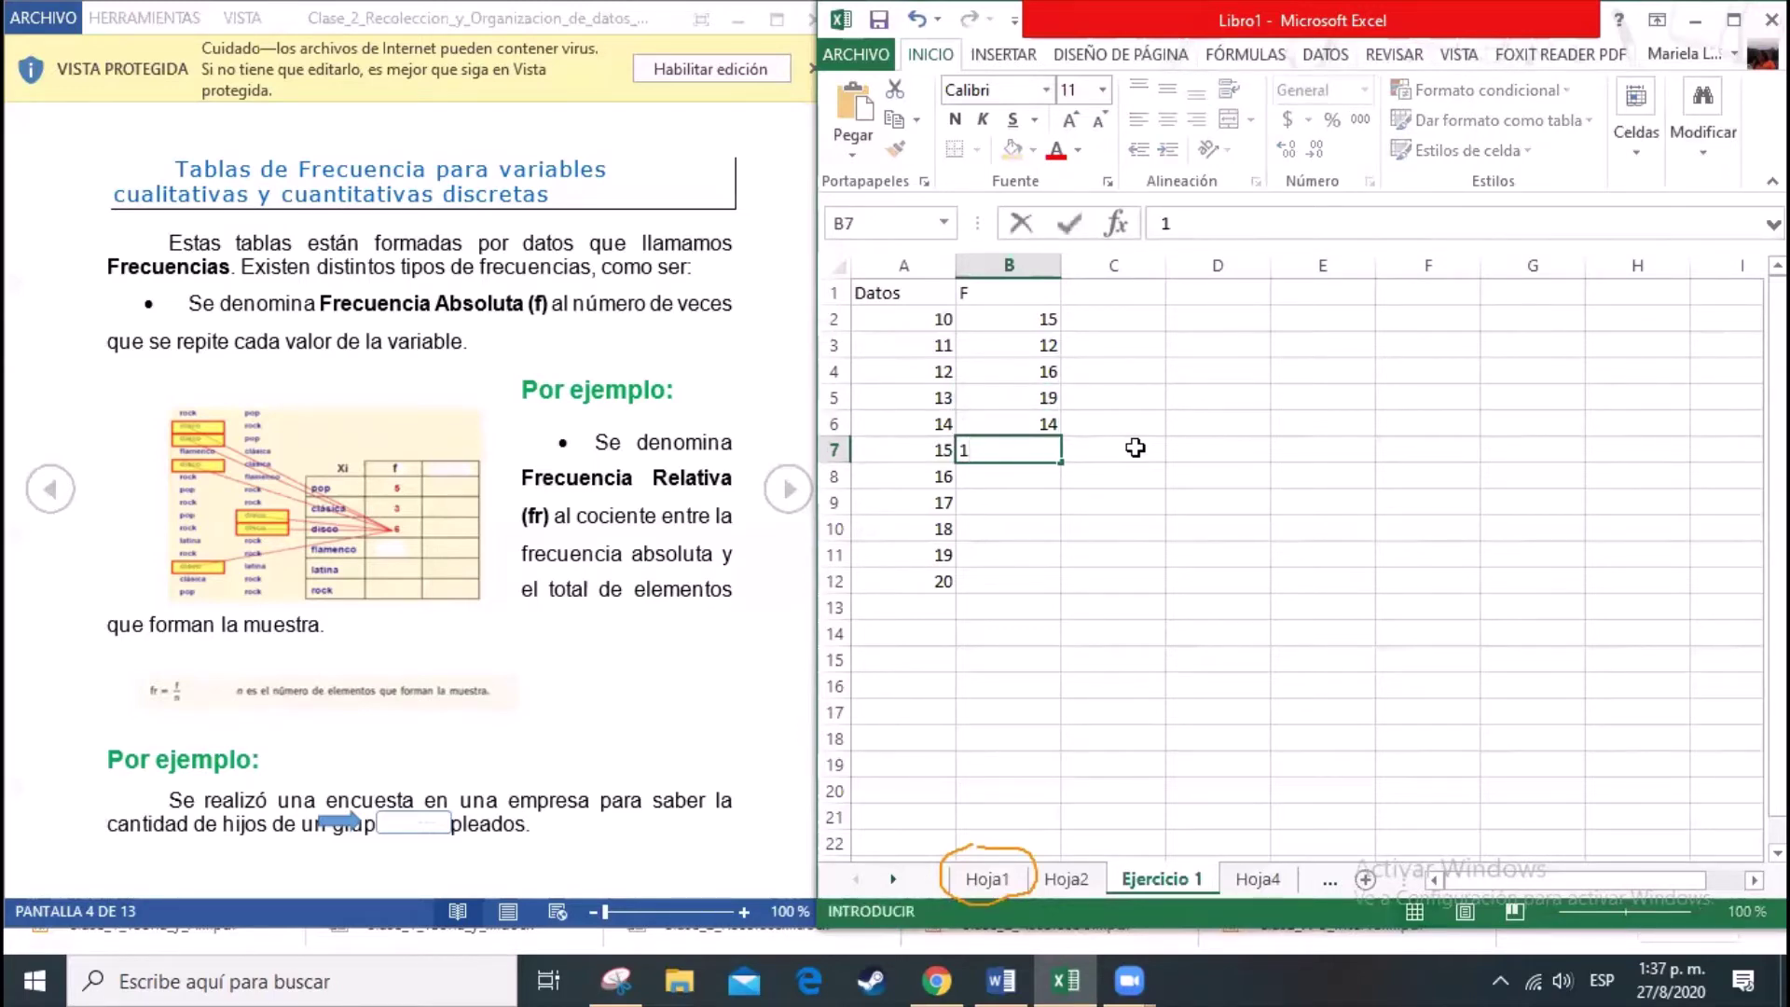
key("Return")
type("20")
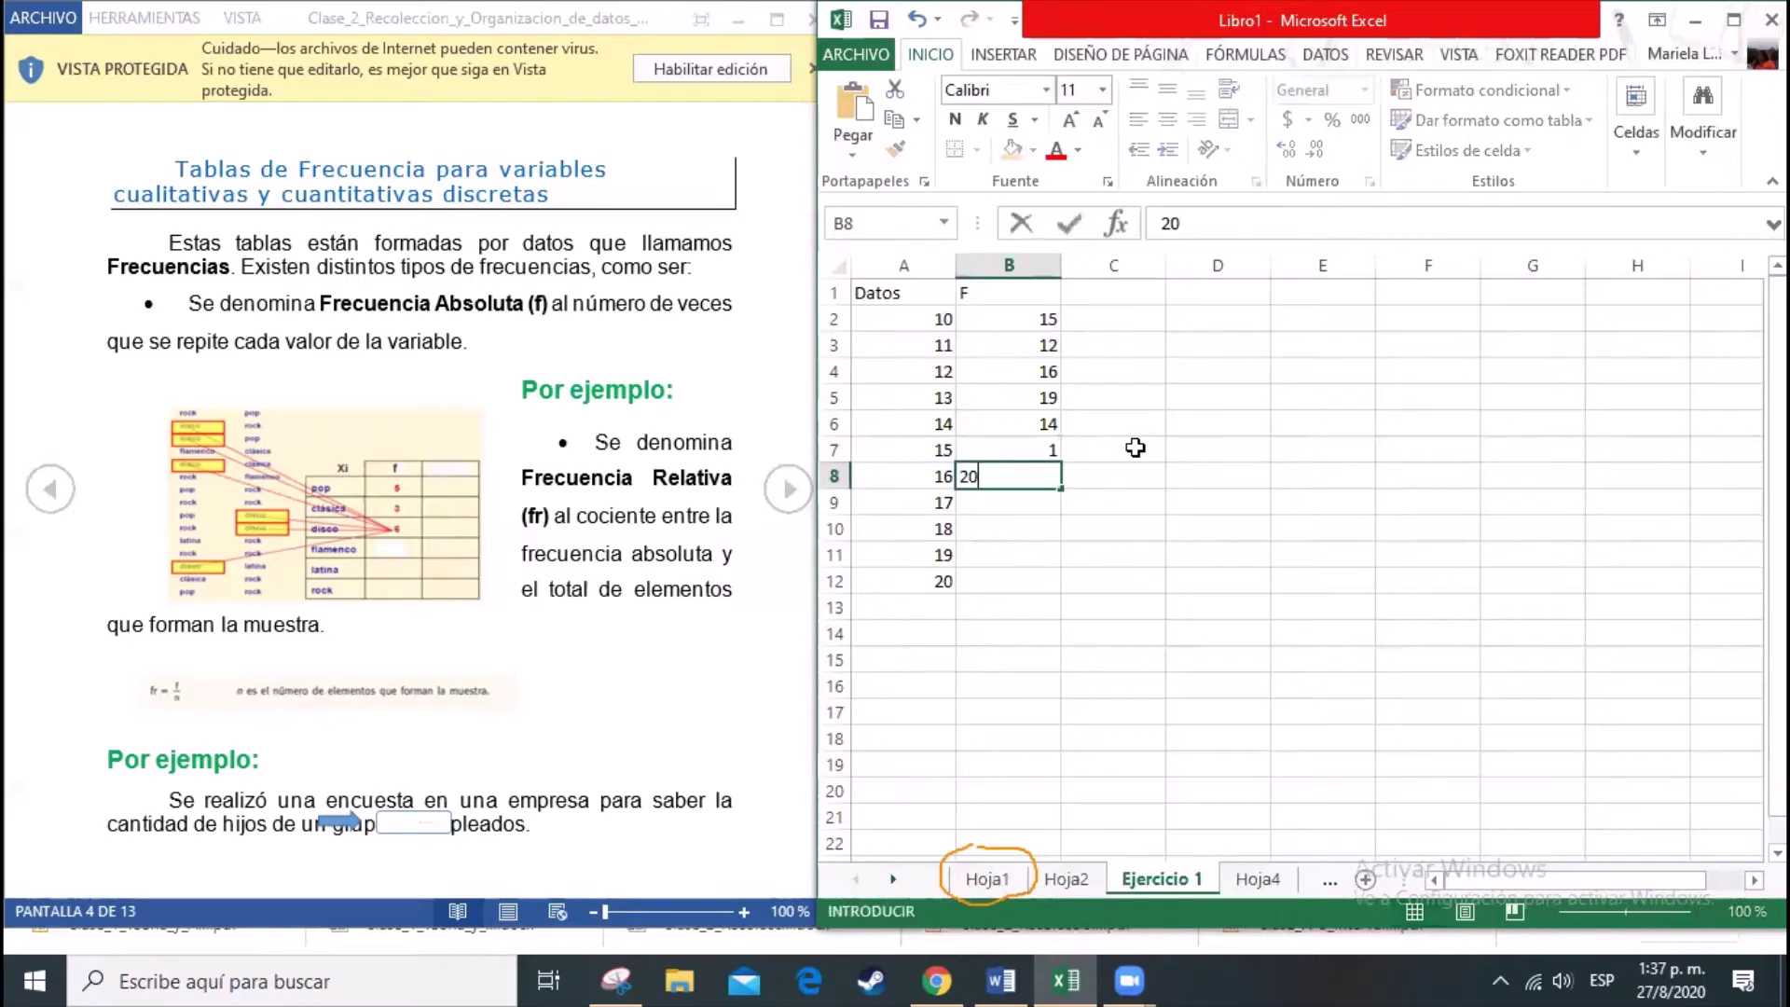
key("Return")
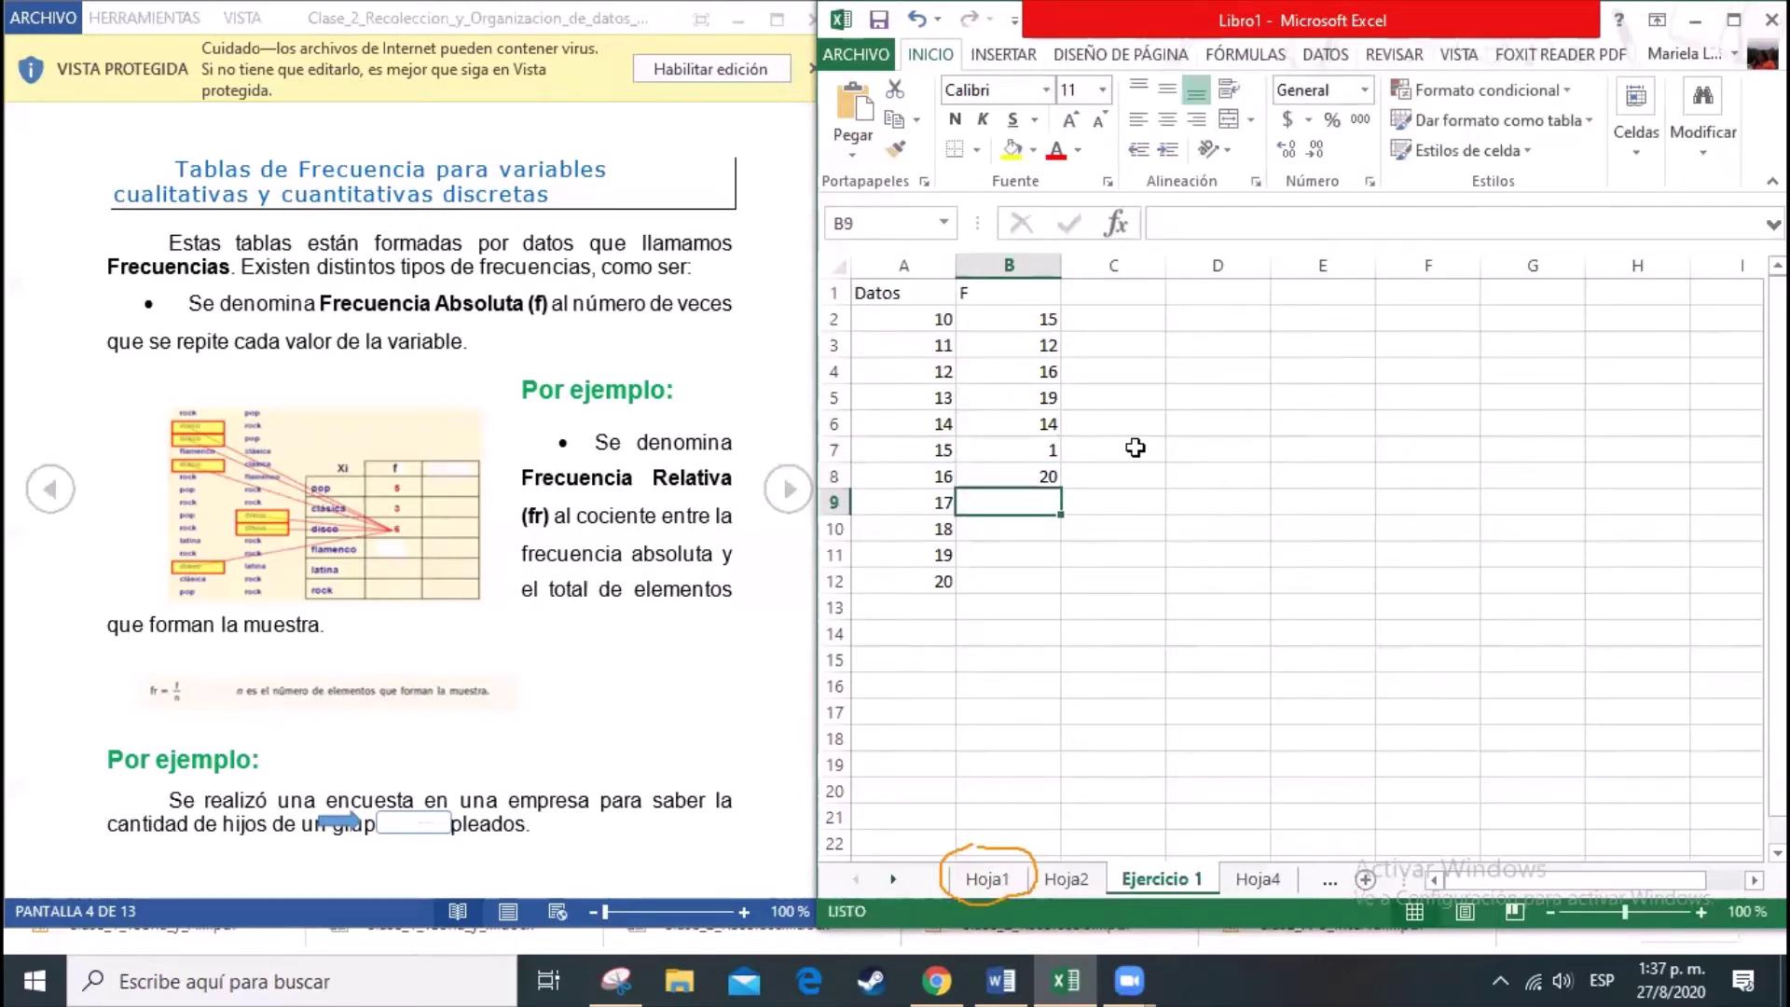
type("35")
key("Return")
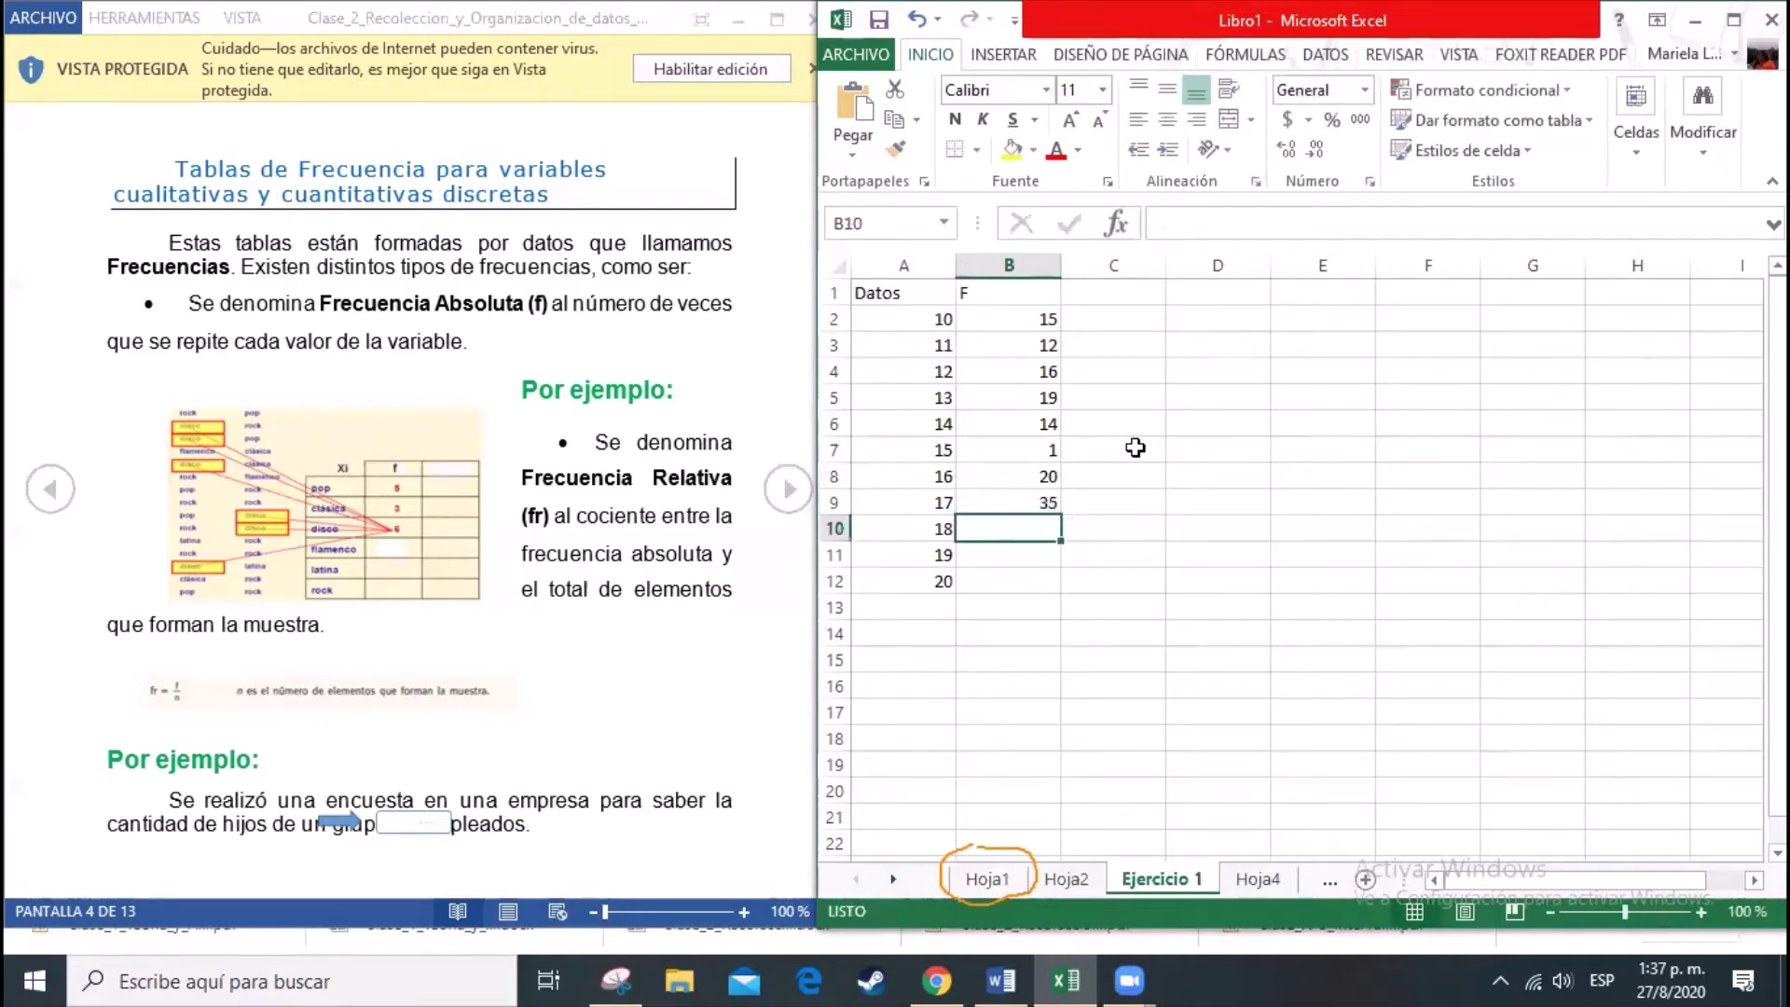
type("34")
key("Return")
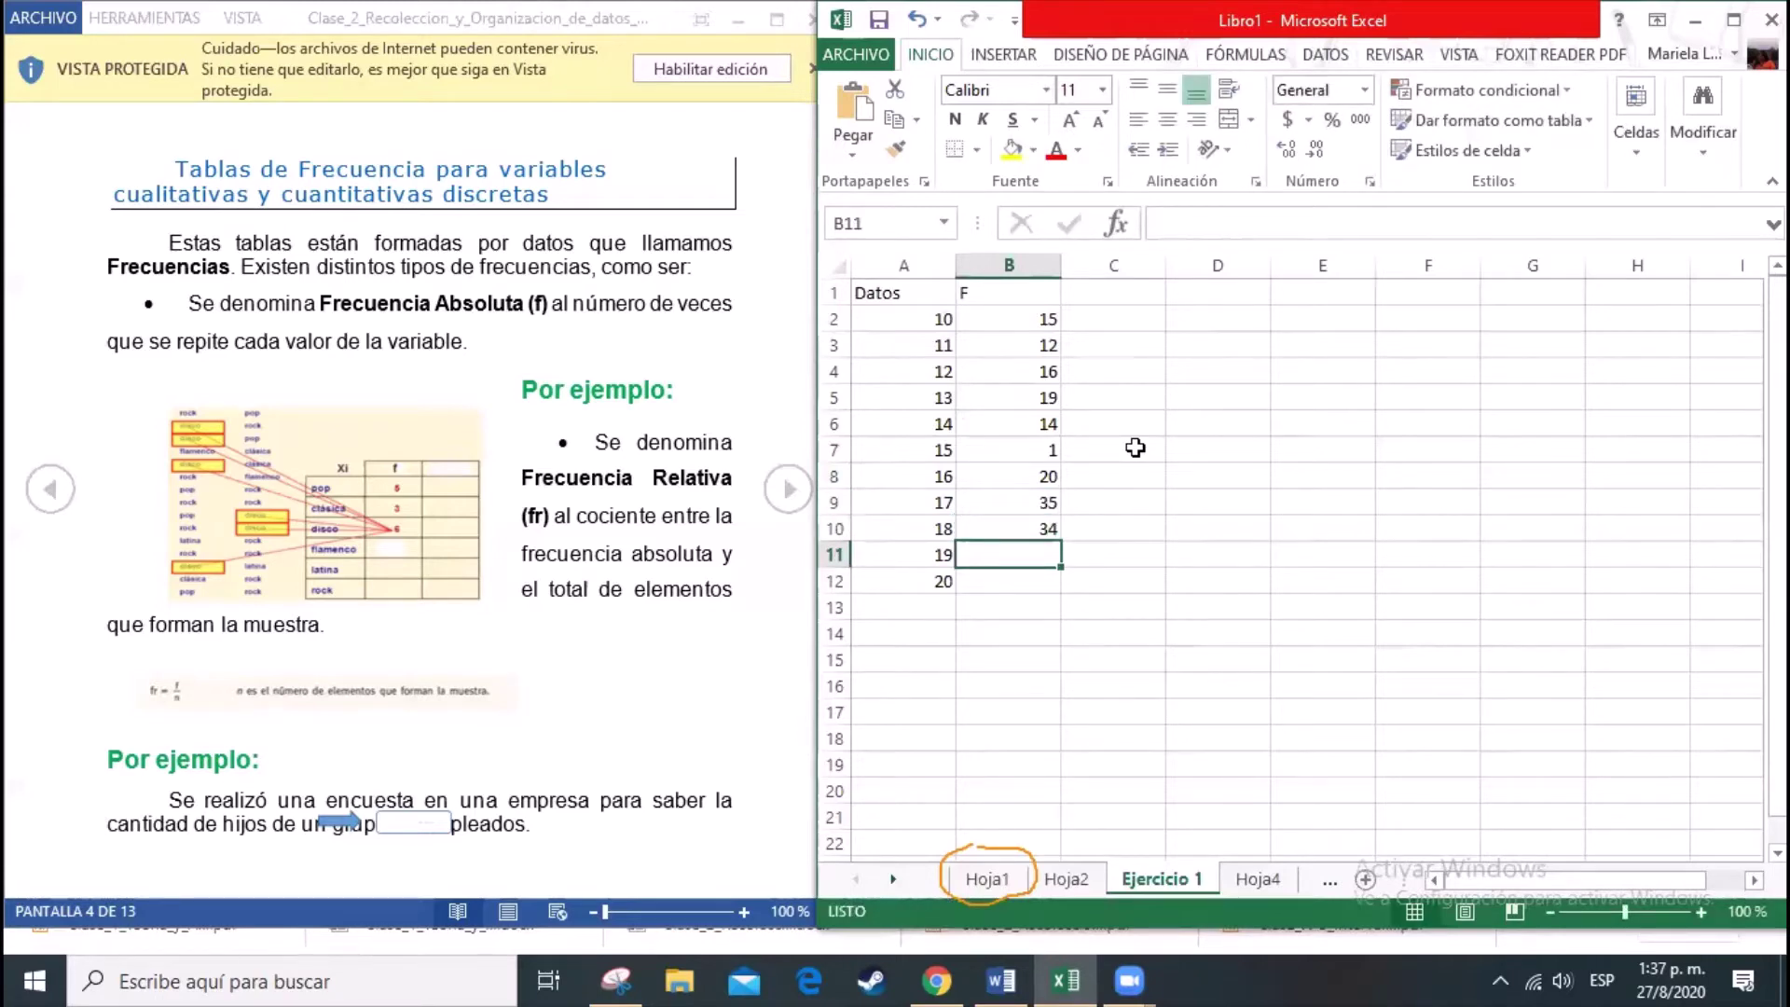
type("19")
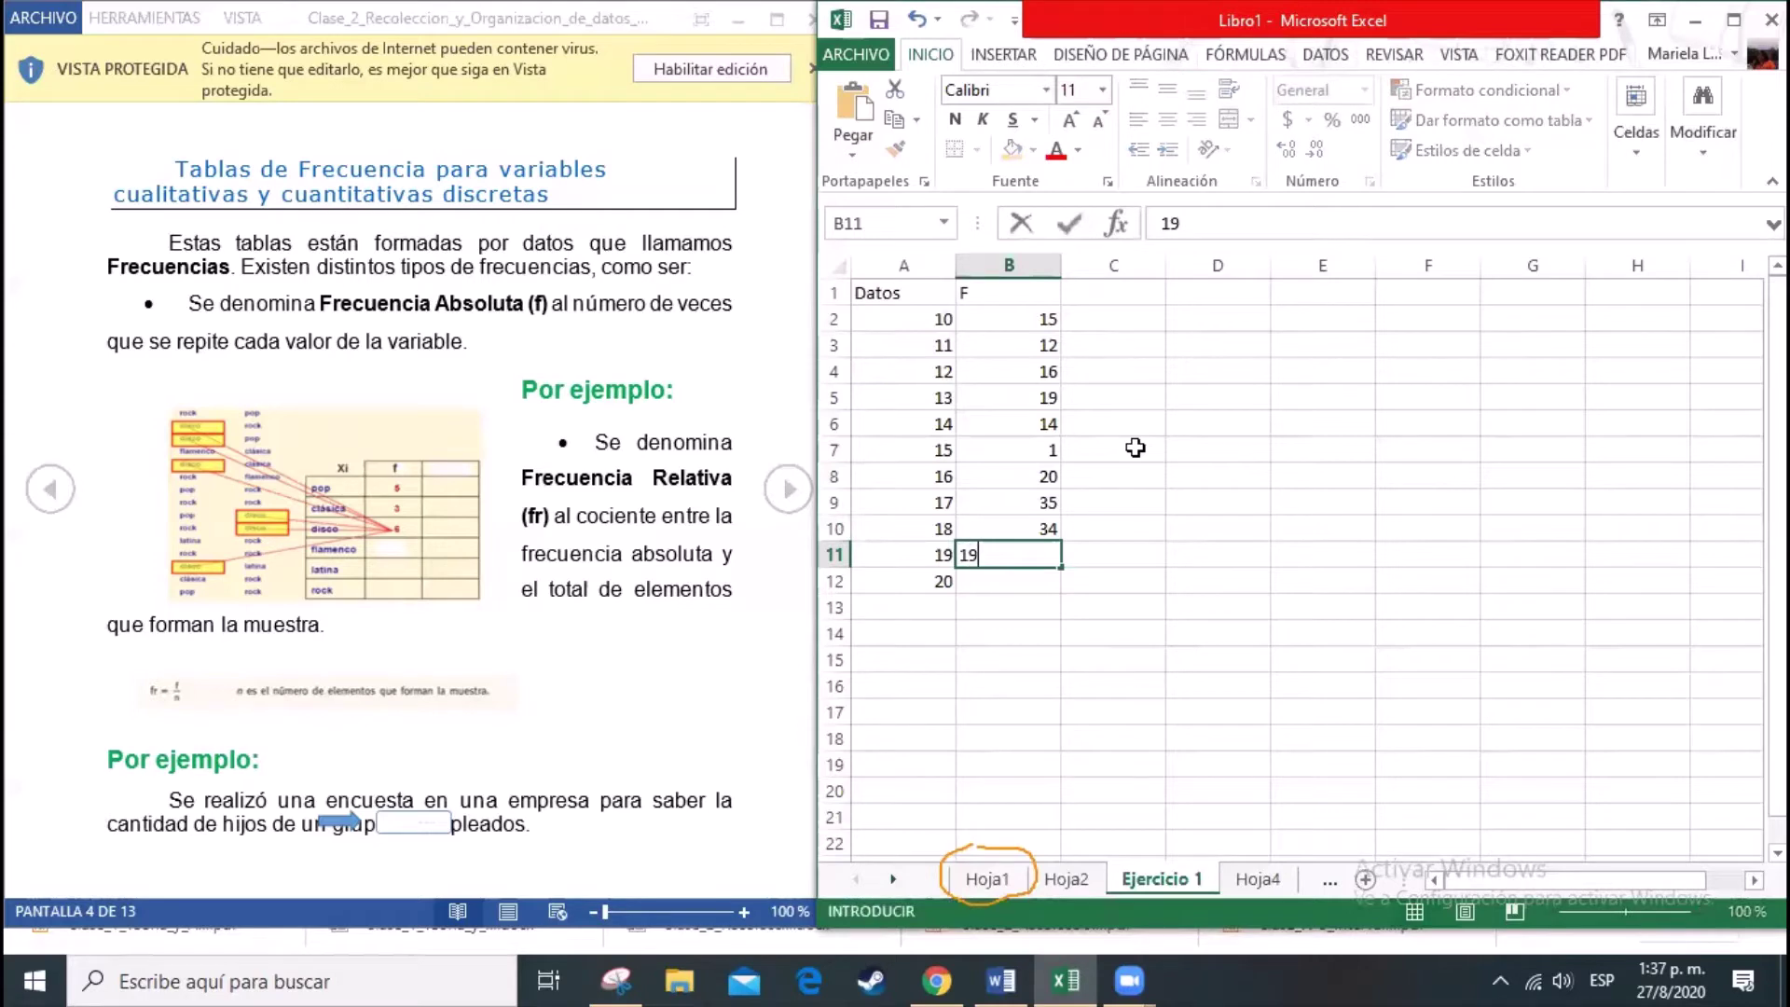
key("Return")
type("19")
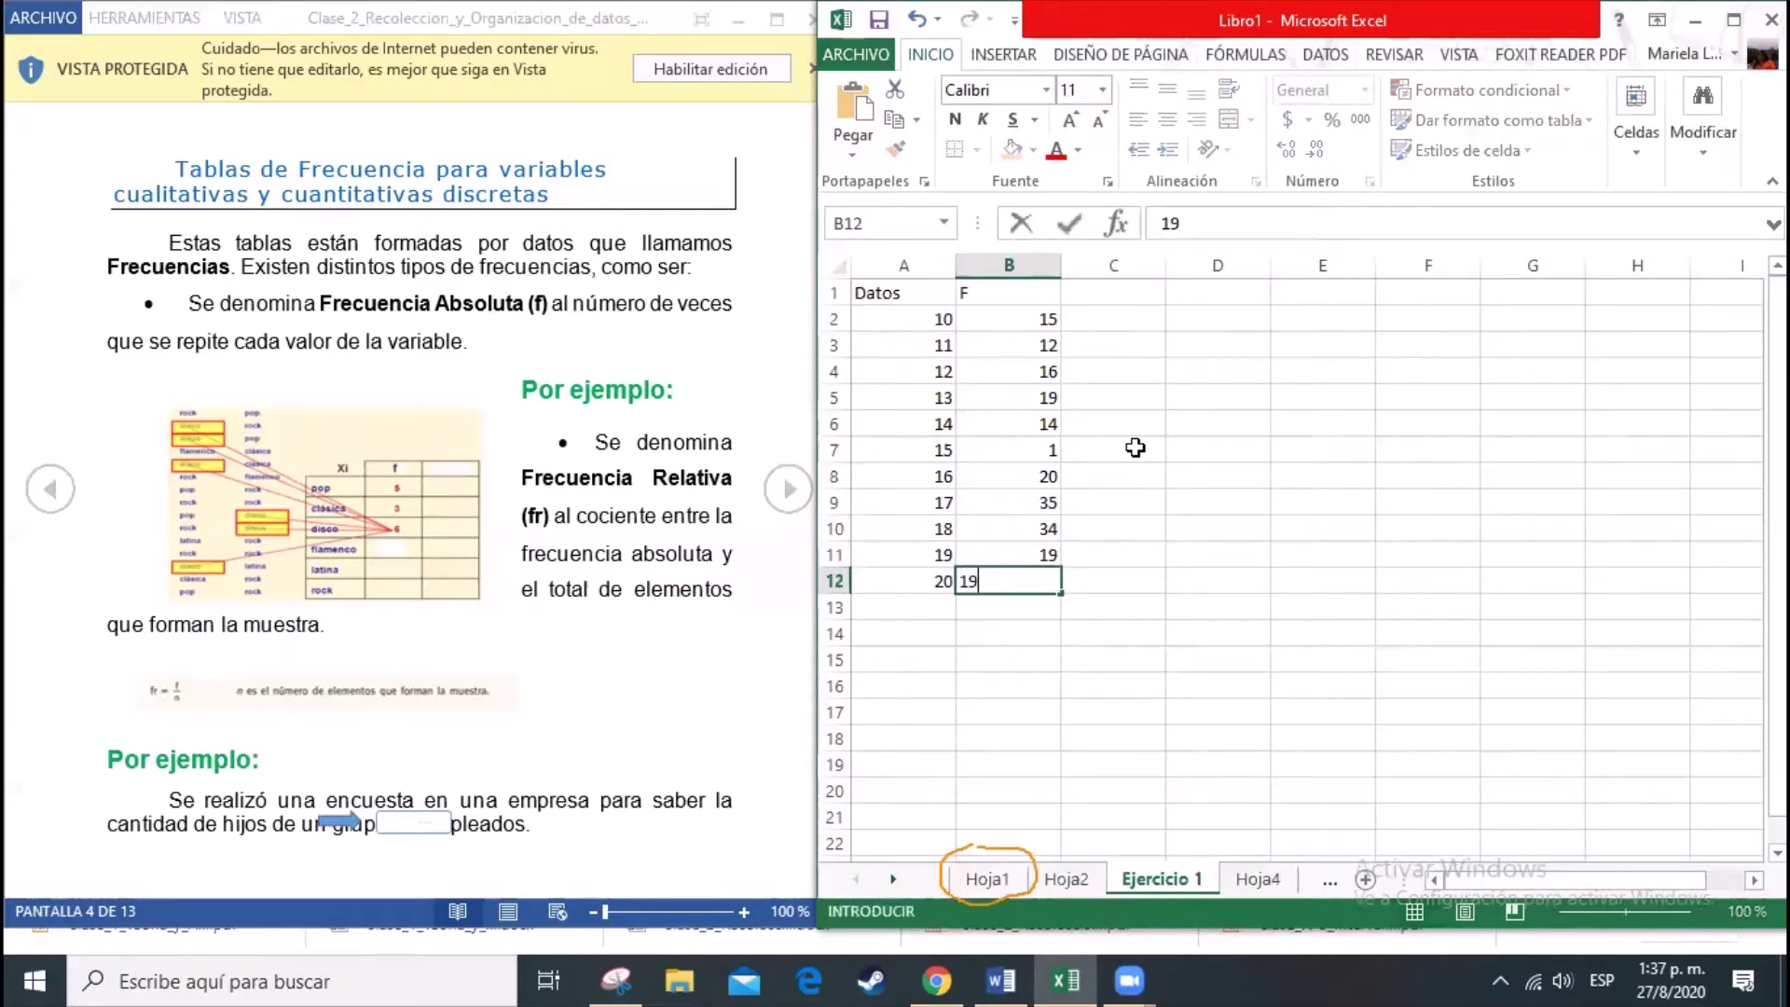
key("Return")
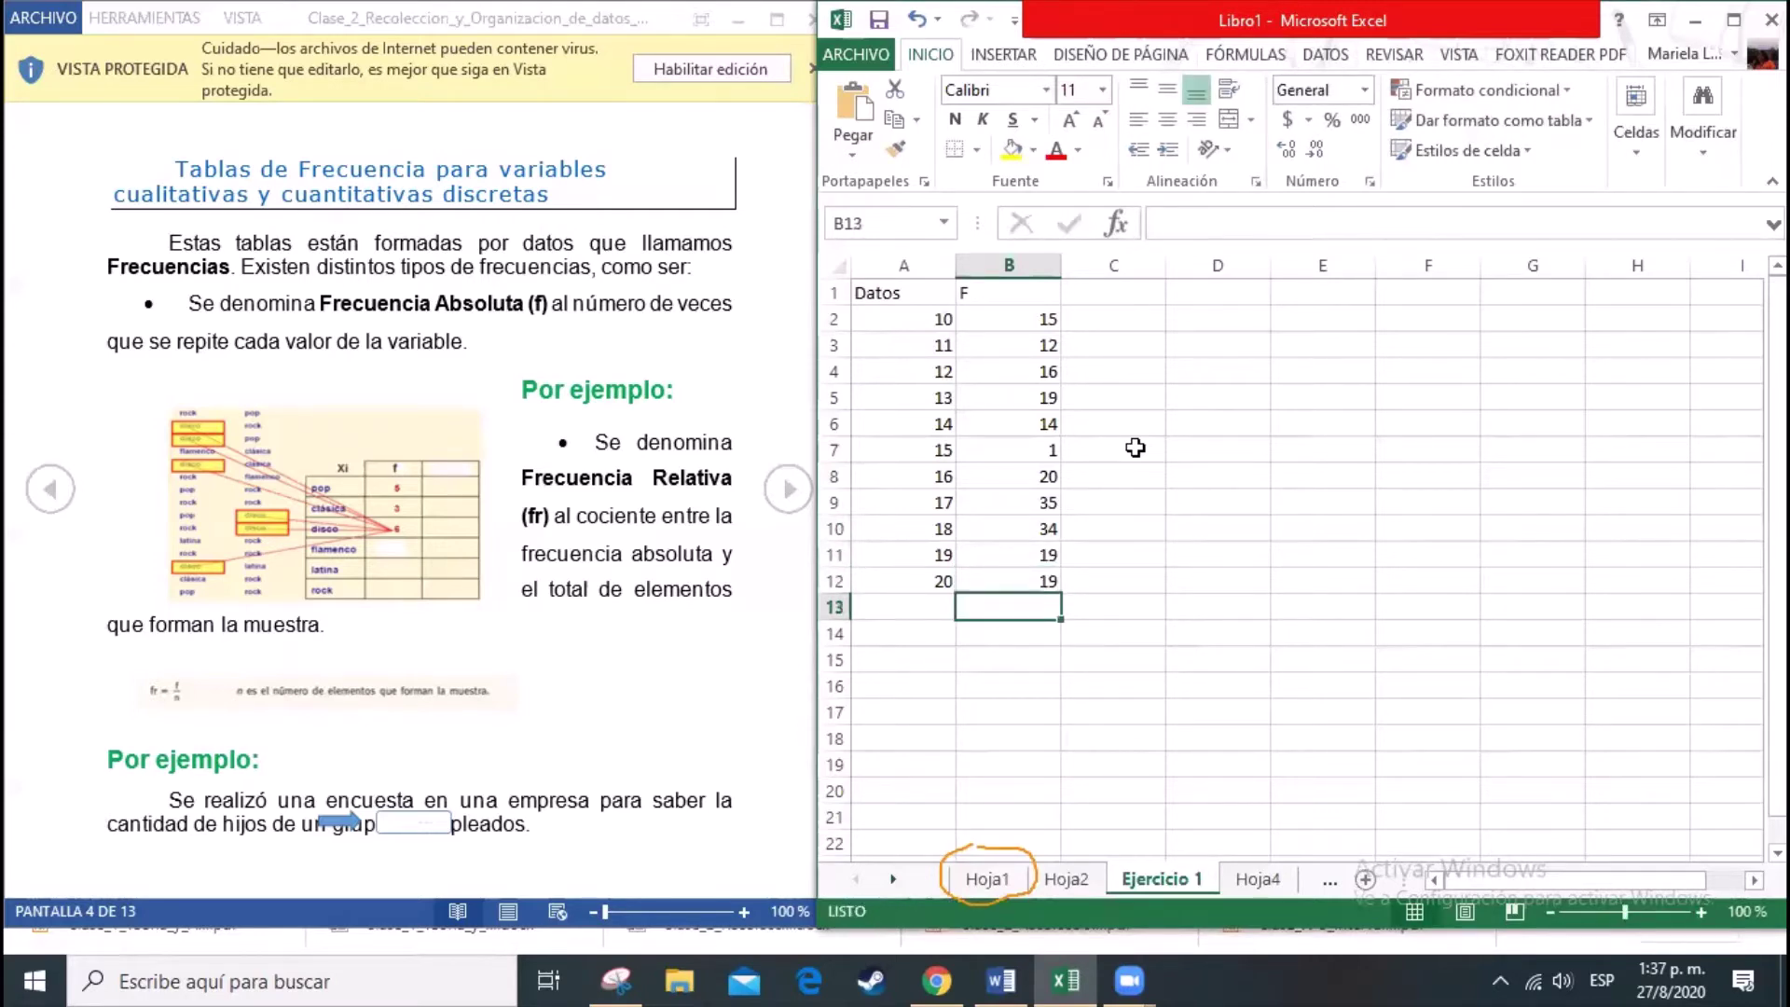
Step: Change the frequency heading in cell B1 to a lowercase "f"
left_click(1014, 321)
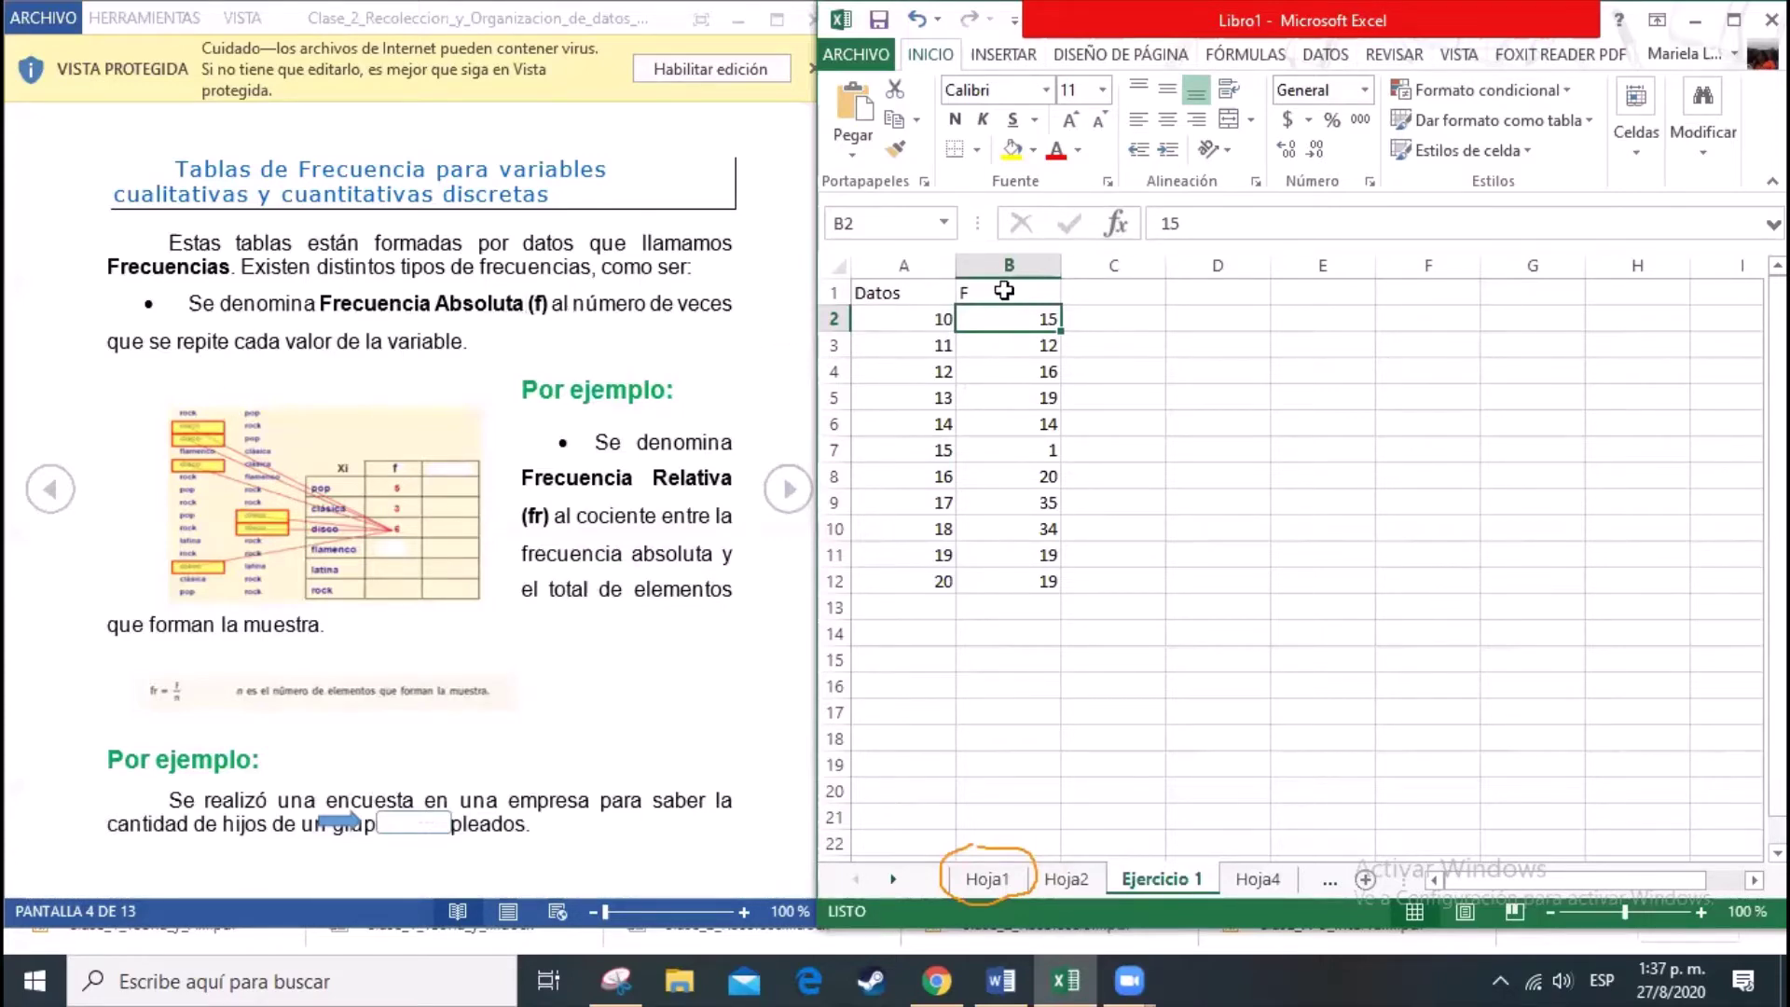
left_click(997, 295)
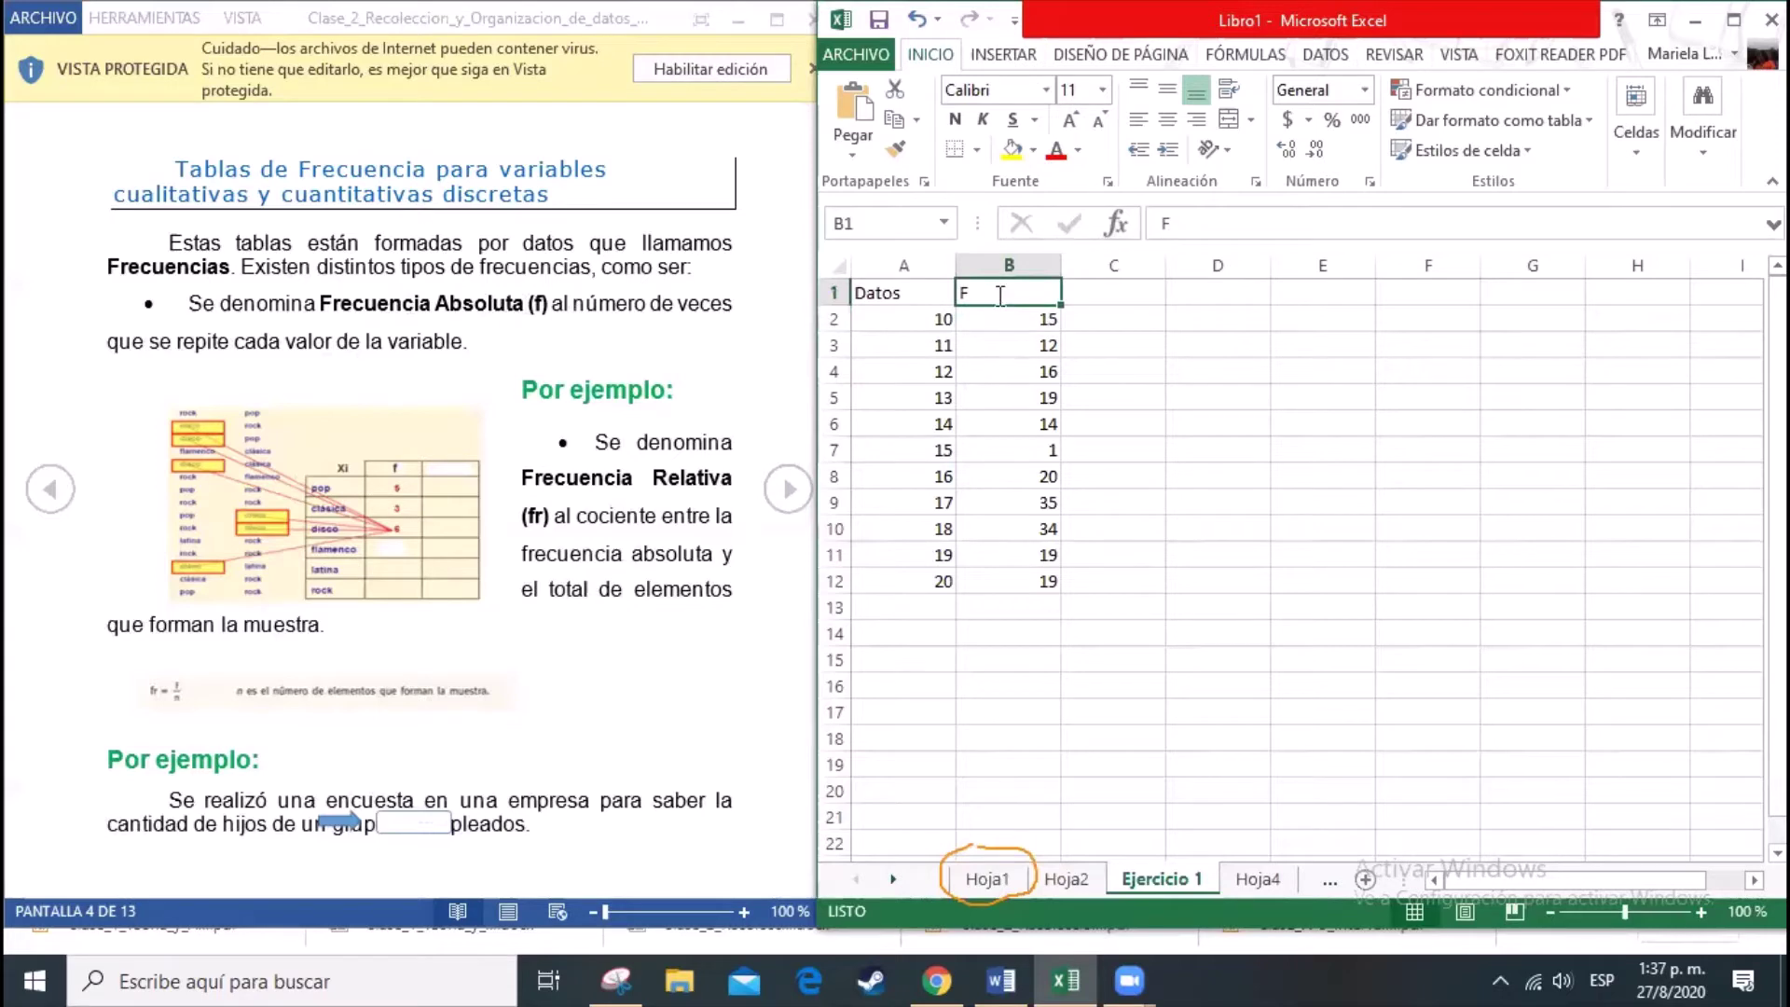
type("f")
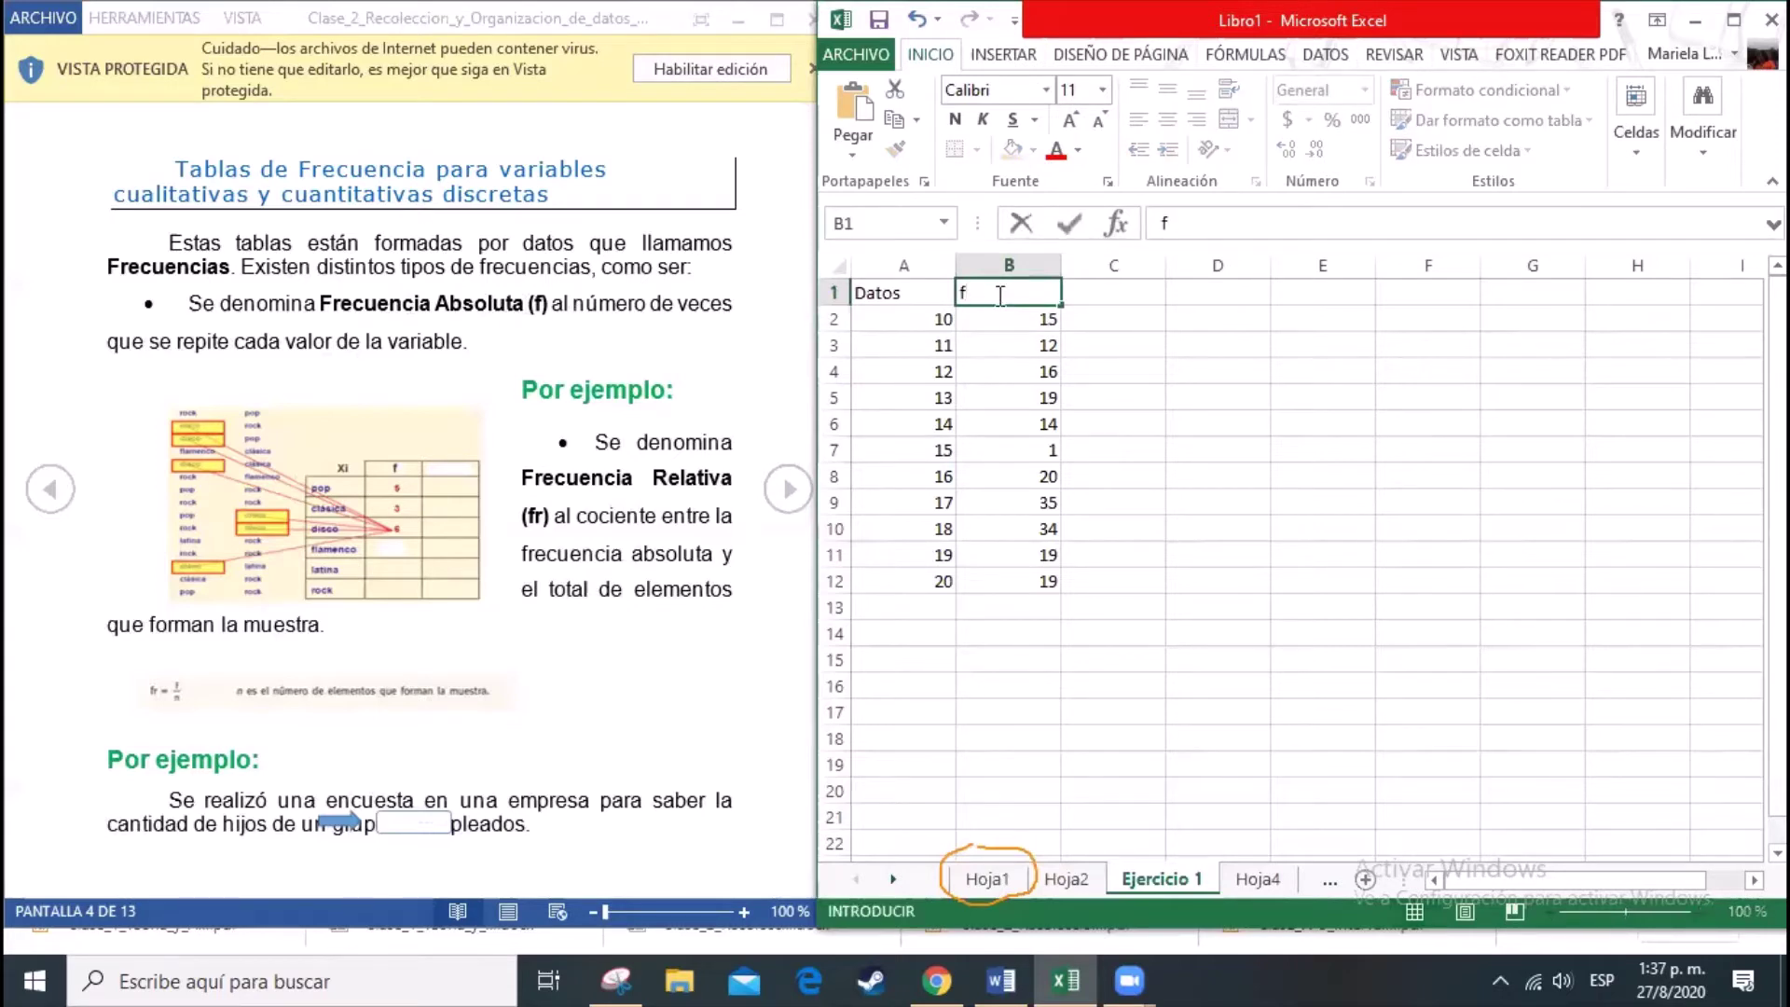
Step: Advance the Word document to the next page, and in Excel enter the cumulative frequency heading "F" in cell C1
left_click(784, 501)
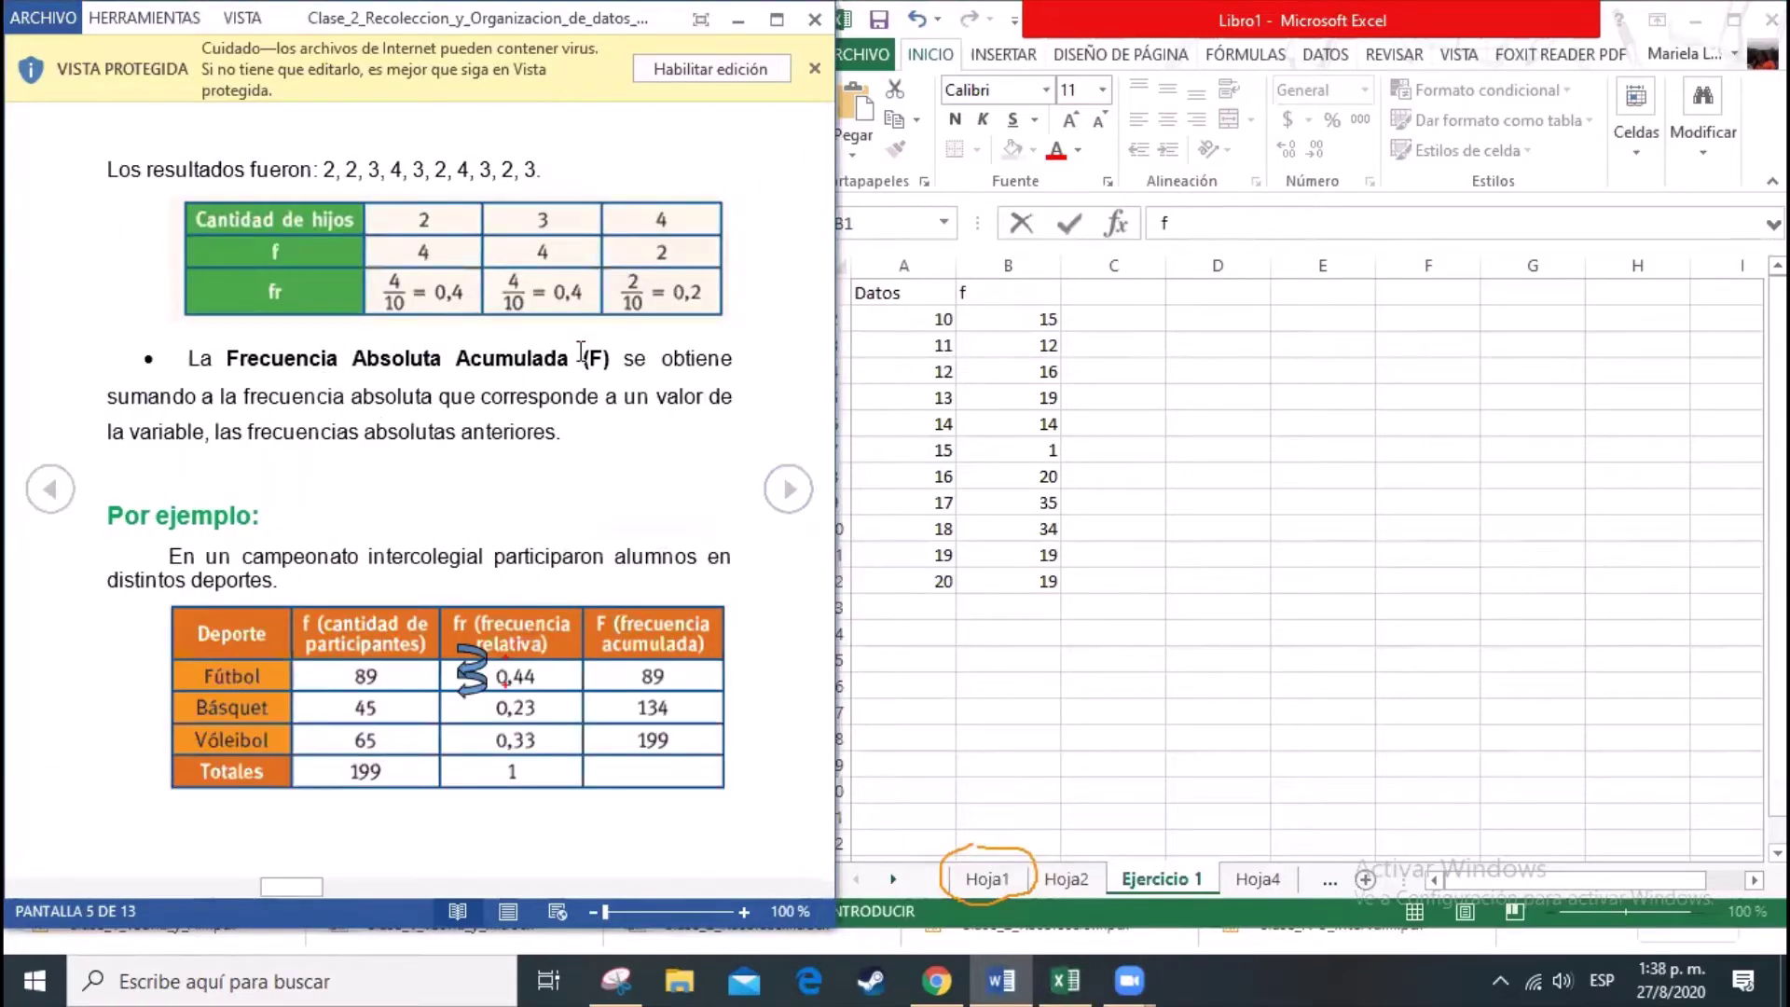
left_click(1132, 293)
left_click(1132, 292)
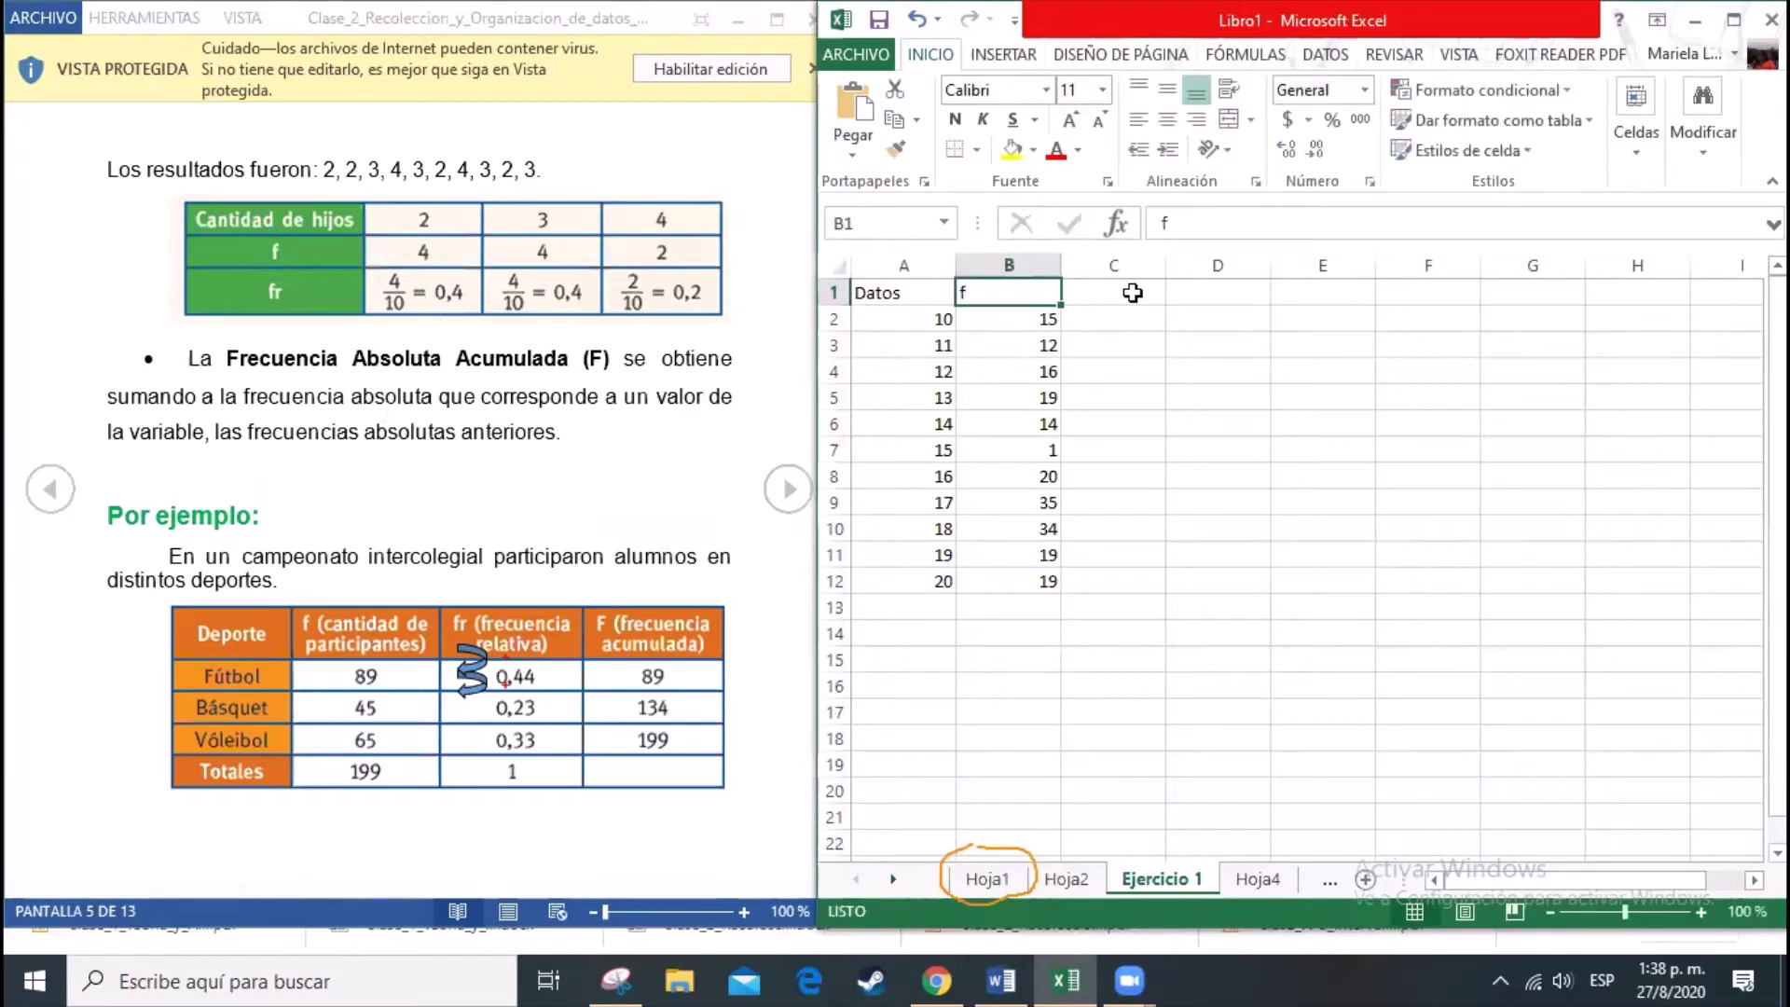
left_click(1133, 293)
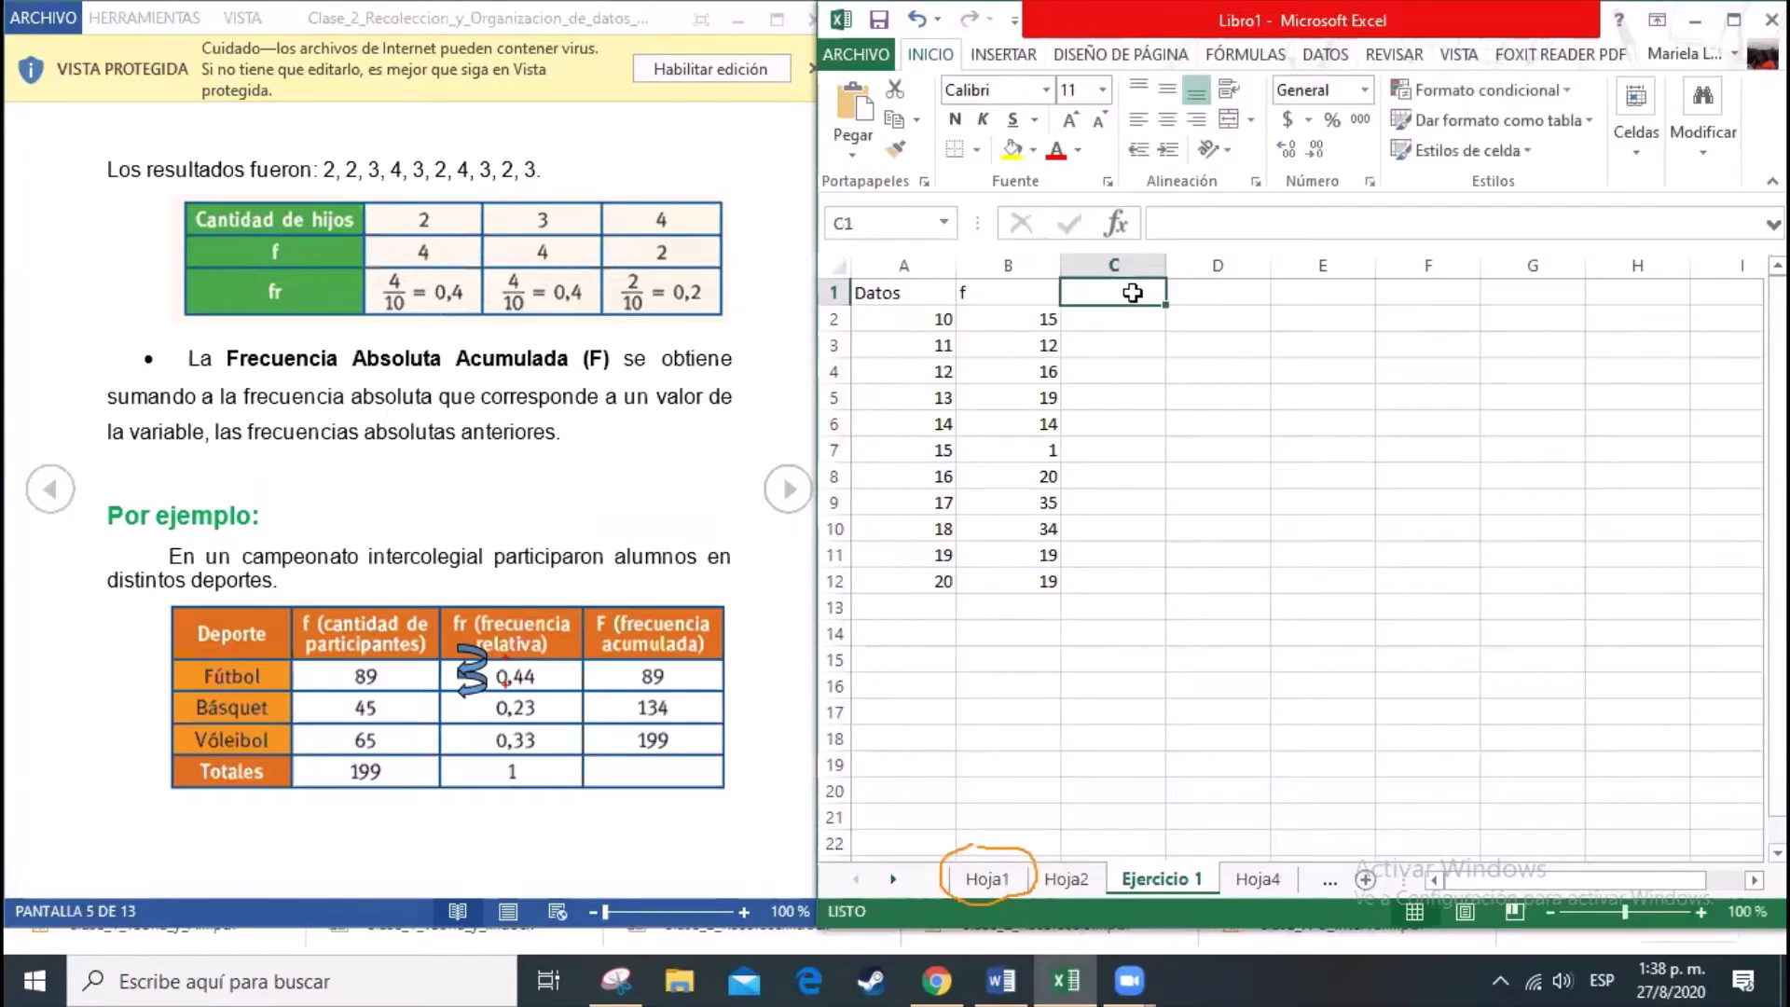
type("F")
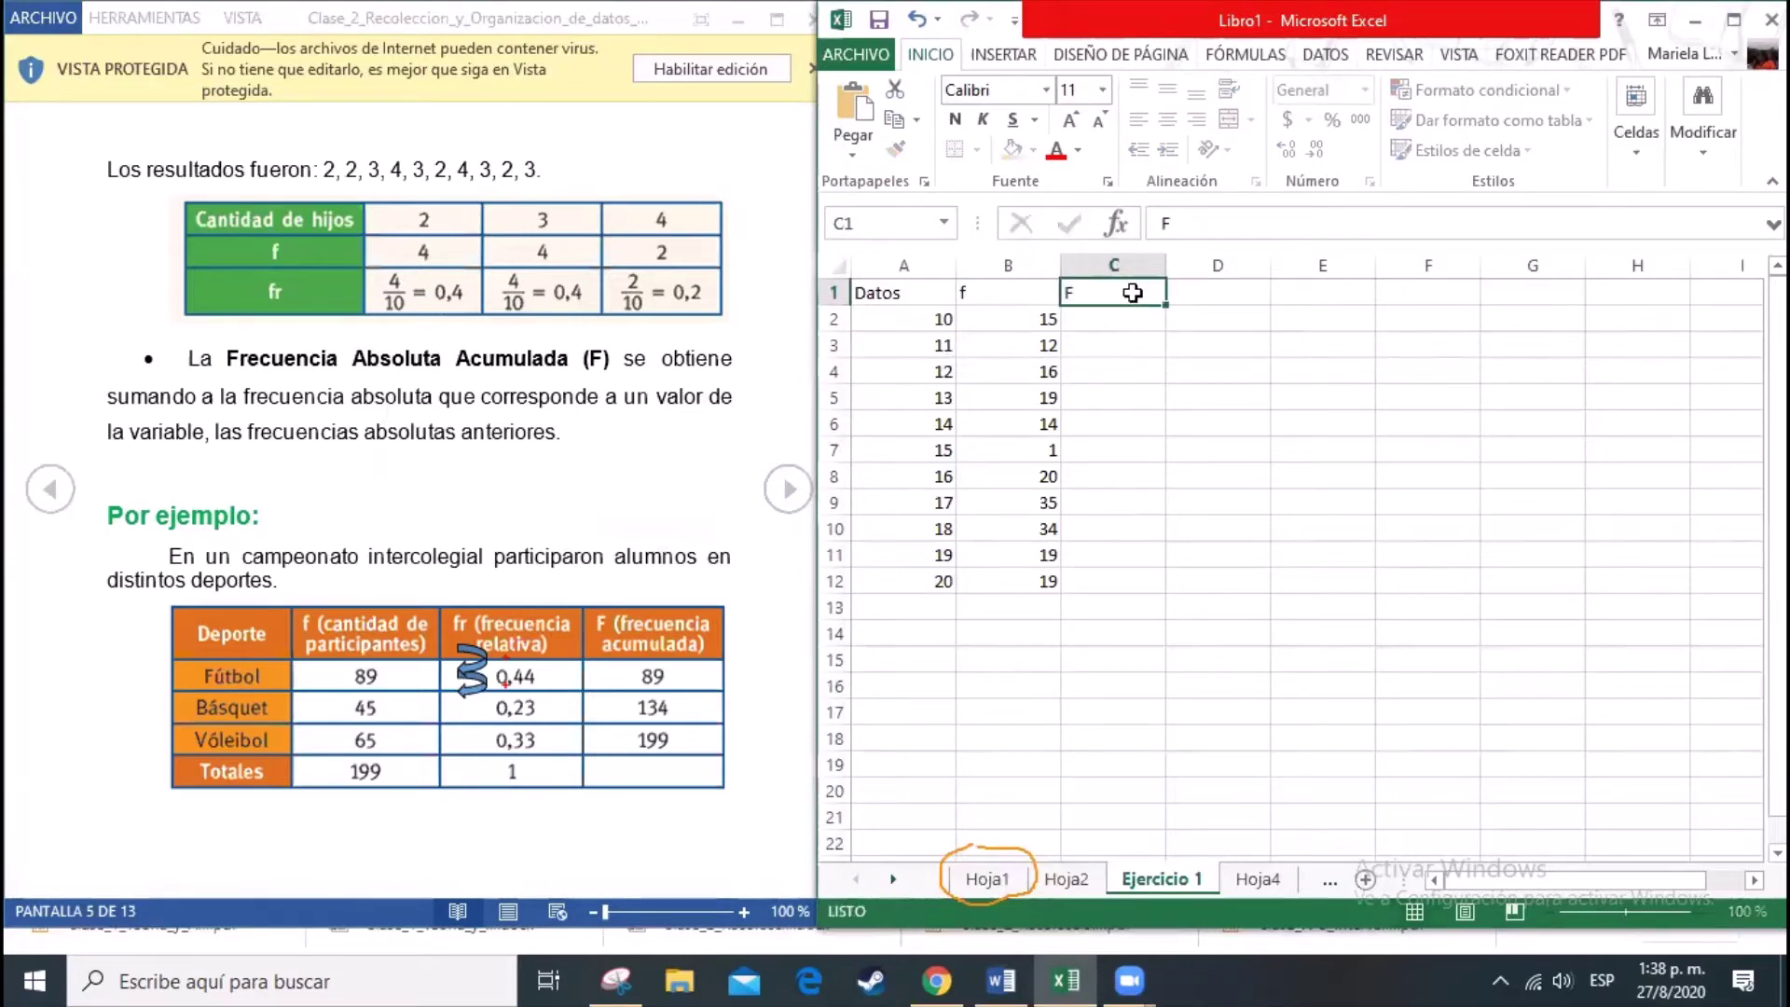
key("Return")
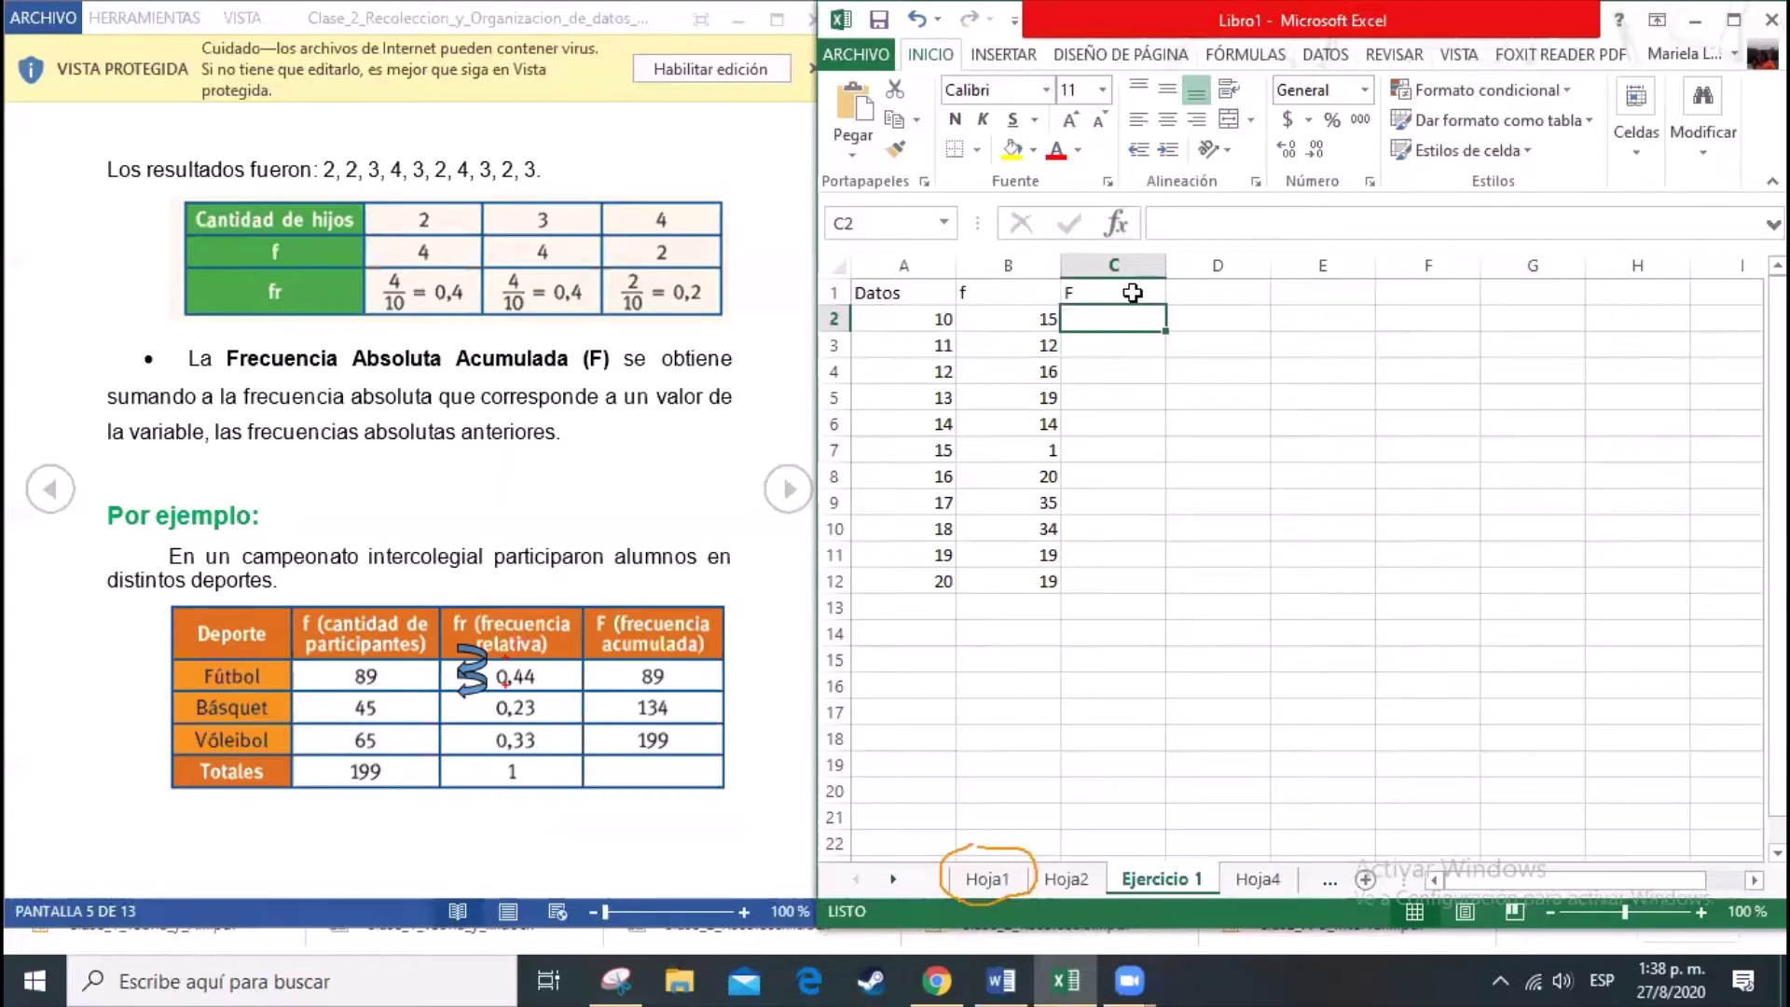
Step: Enter the first cumulative frequency in C2 as the formula +B2, referencing the first absolute frequency
type("+")
key("Left")
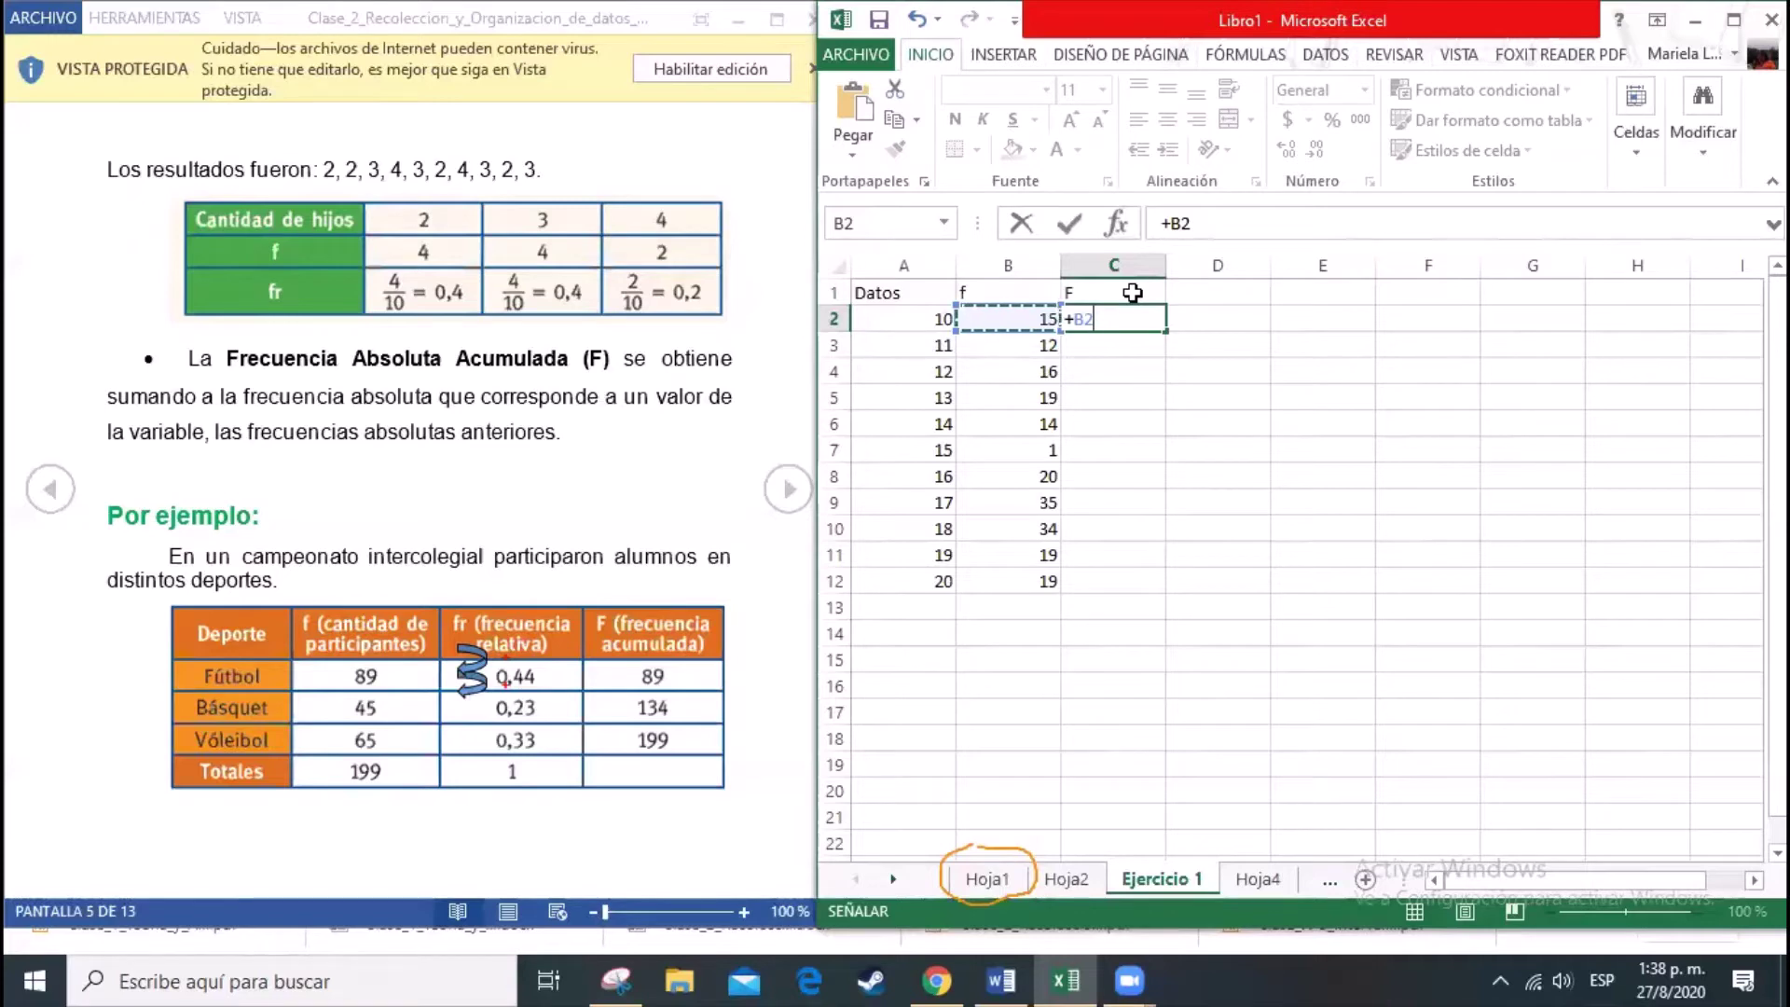
key("Return")
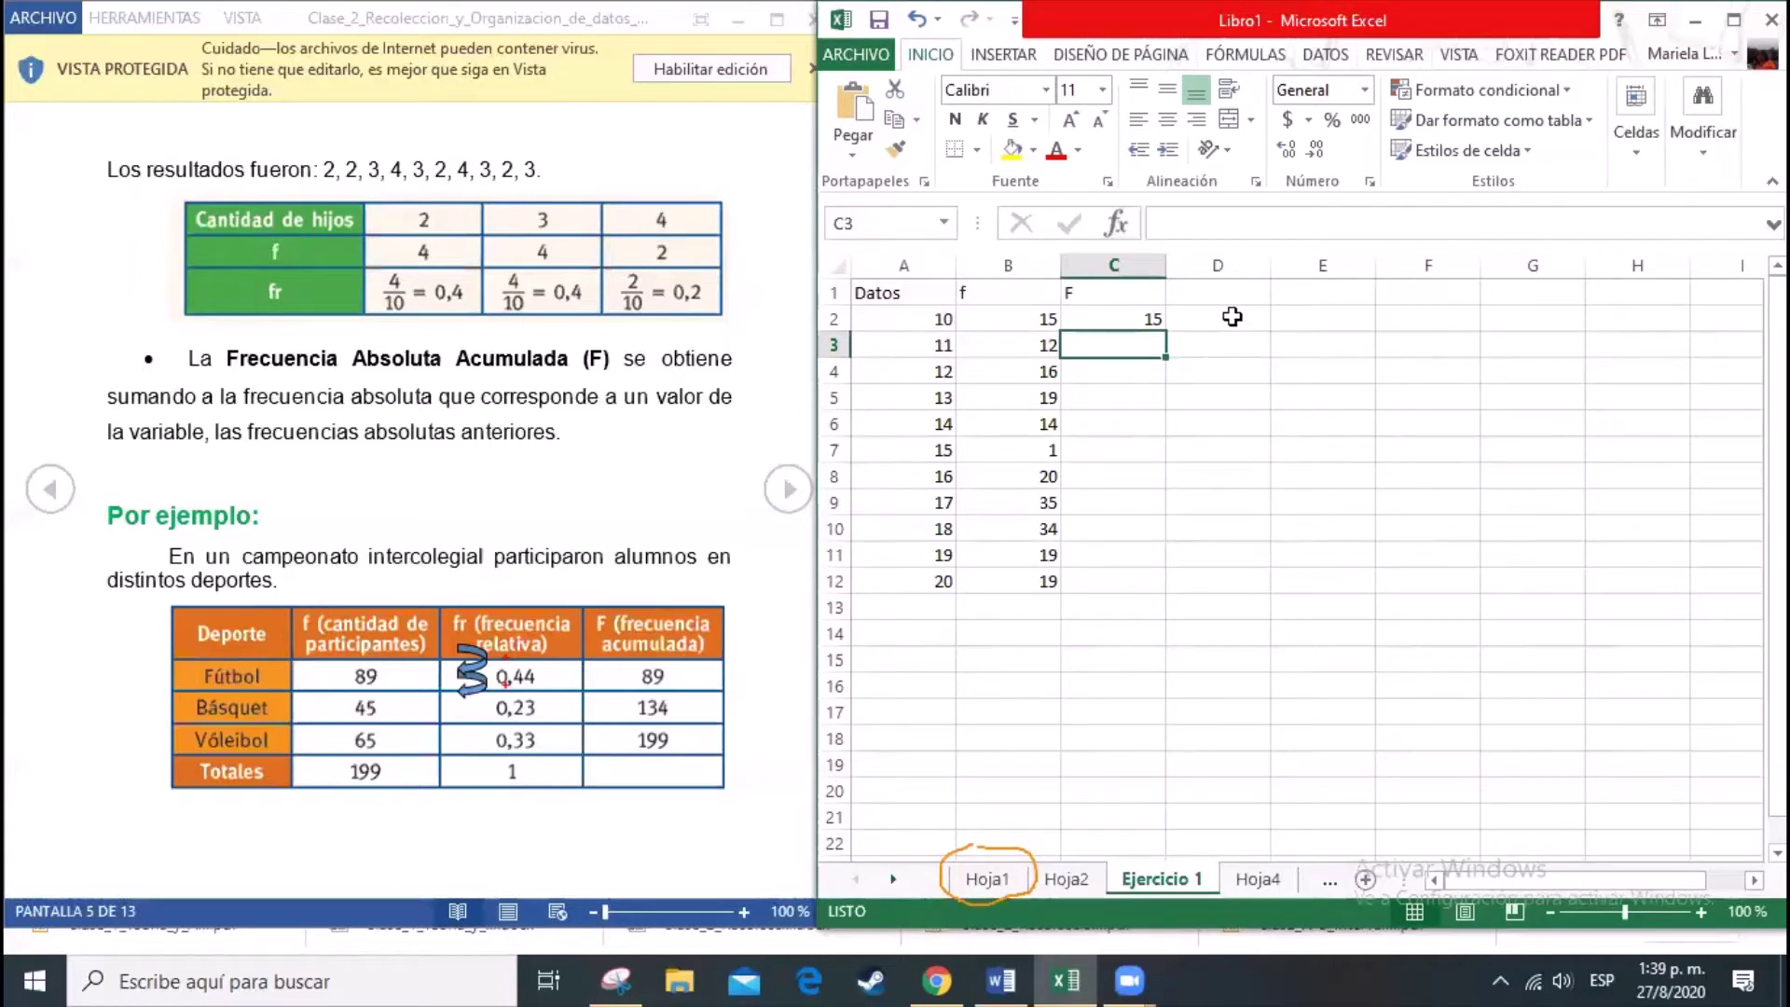
Step: Enter the plain number 15 in D2, beside the formula cell C2
left_click(1223, 323)
type("15")
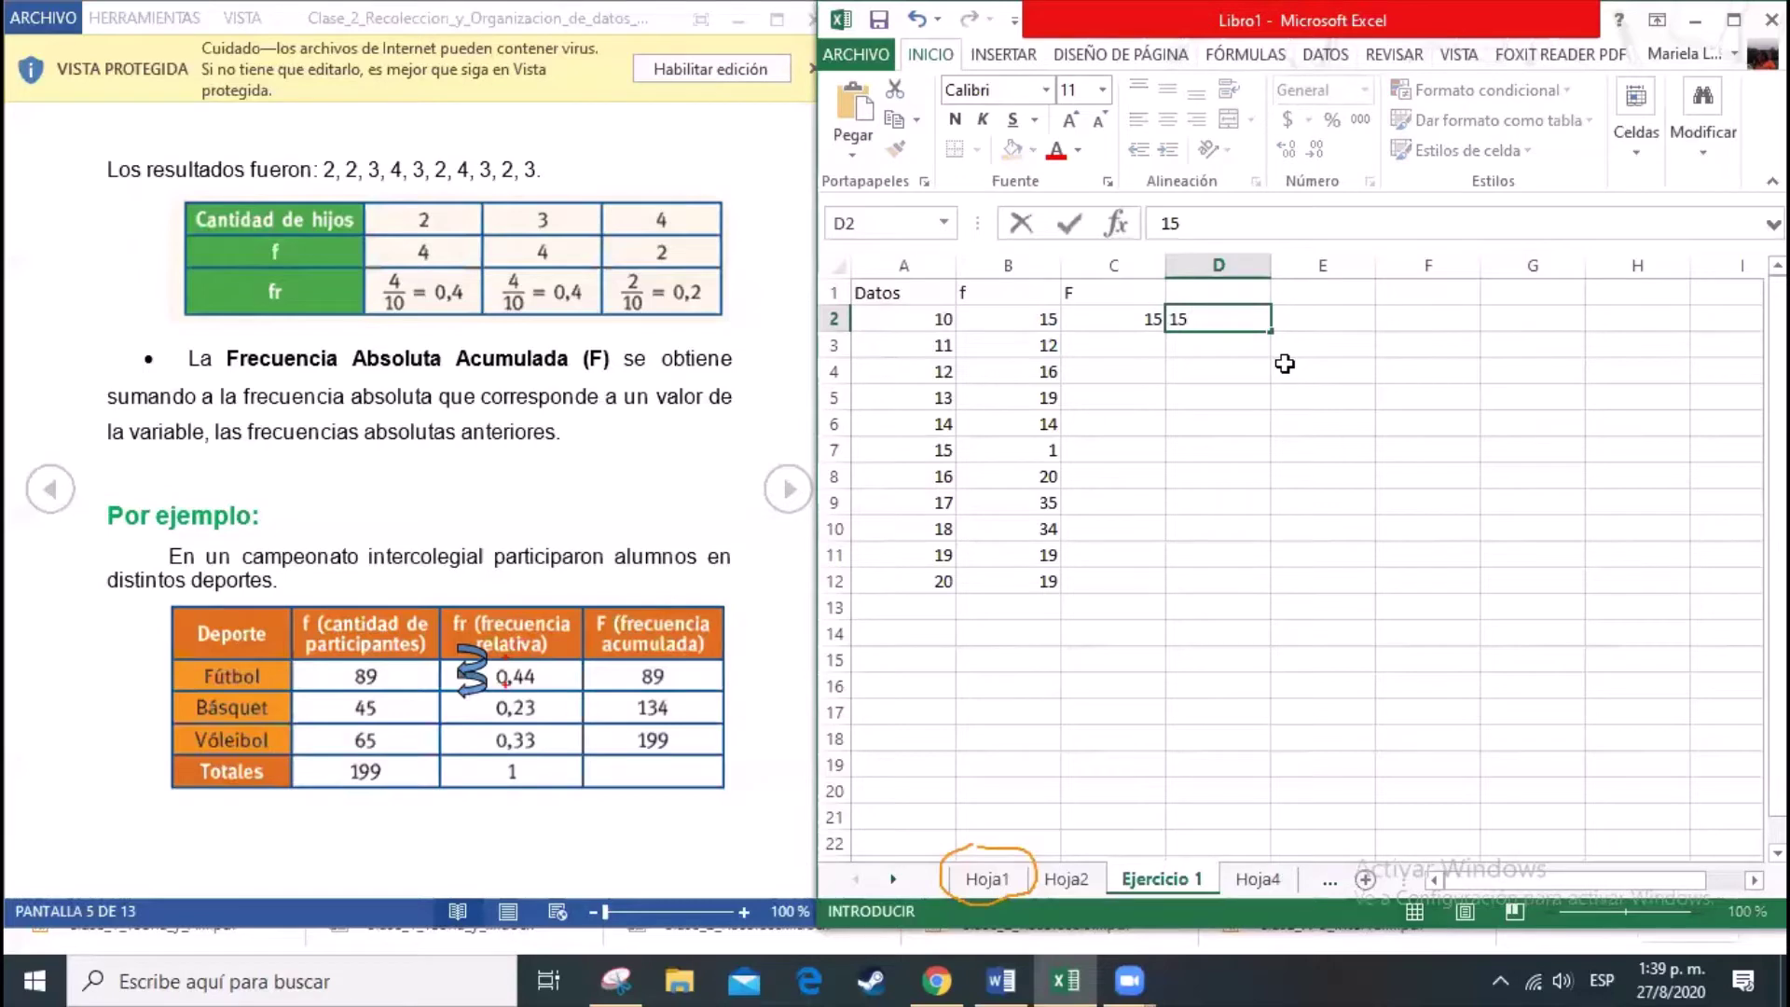
key("Return")
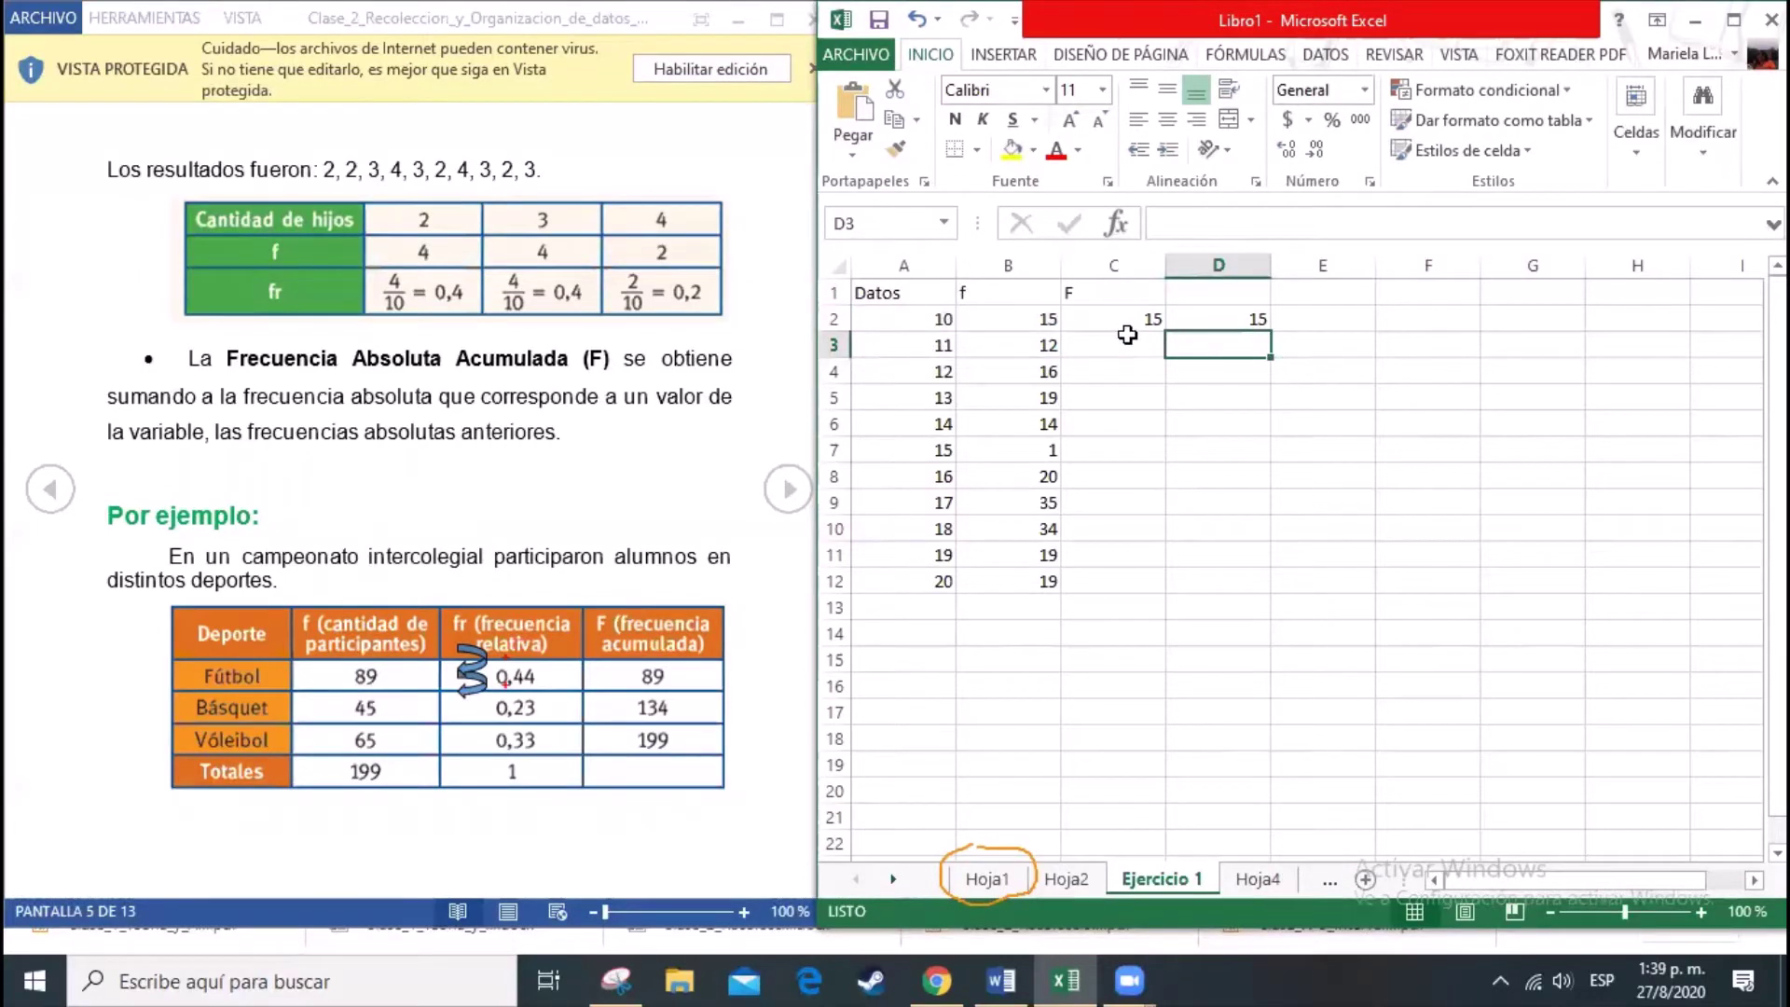
Step: Enter the formula =C2+B3 in C3 to add the second absolute frequency to the previous cumulative frequency
left_click(1127, 340)
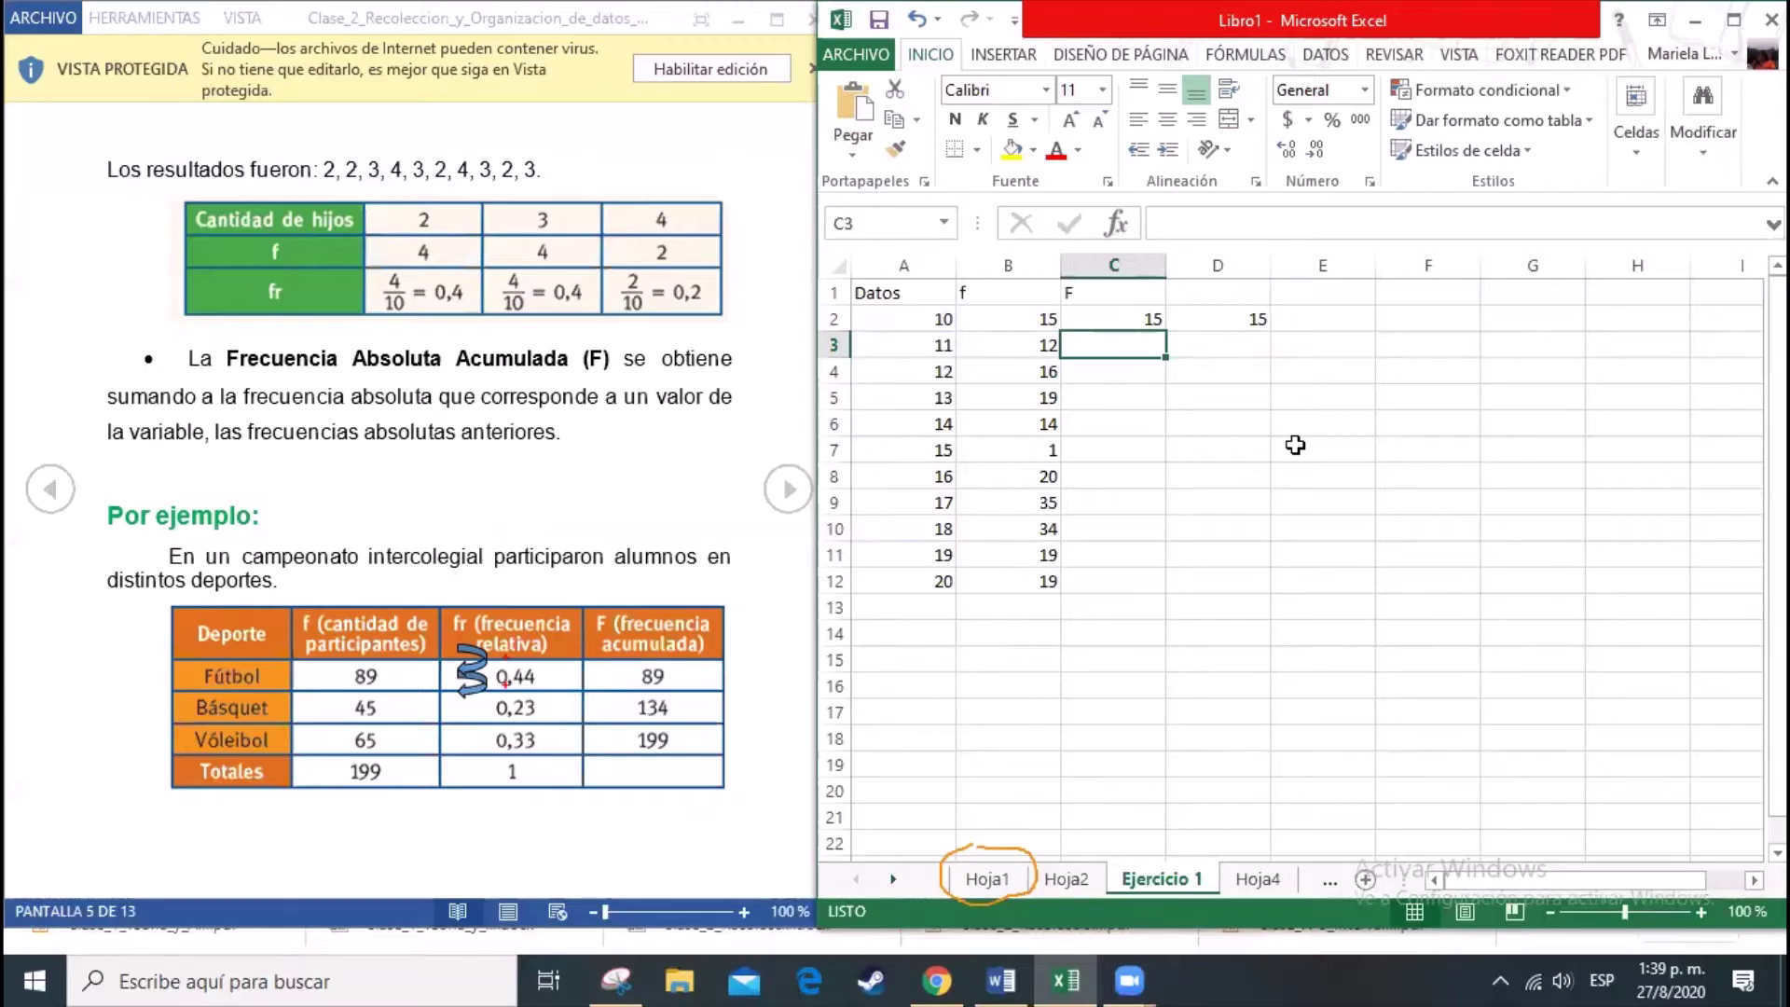
key("Up")
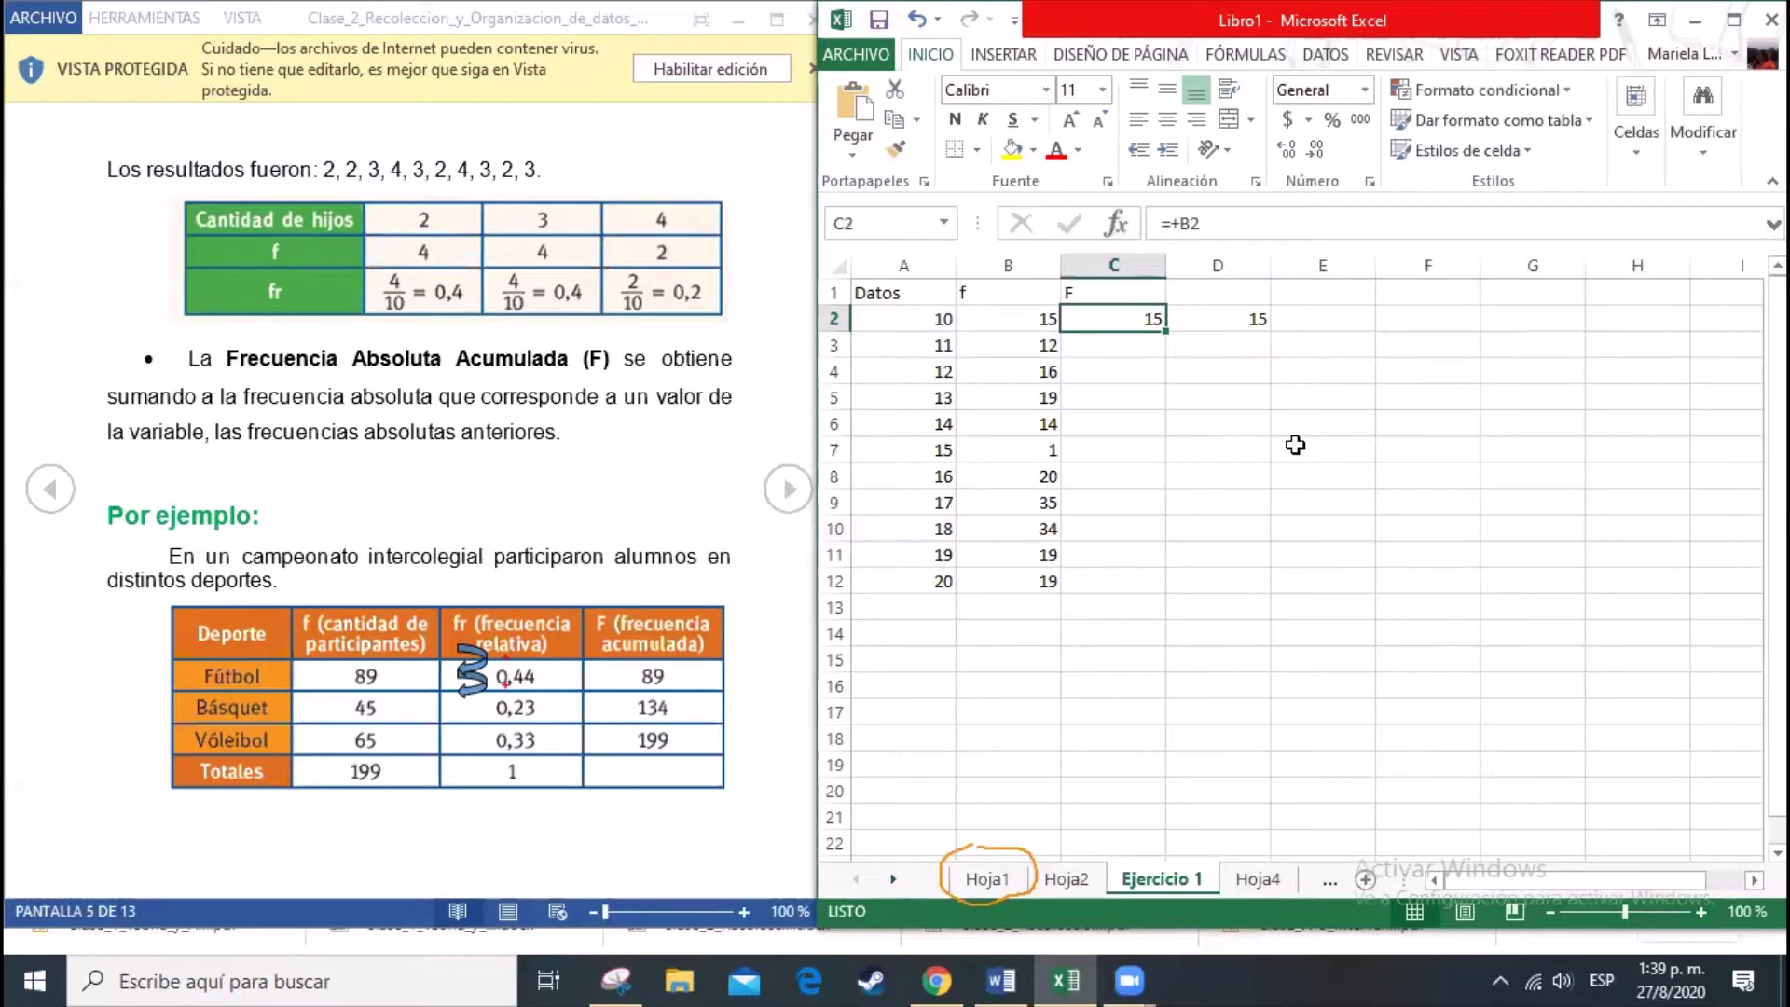
key("Down")
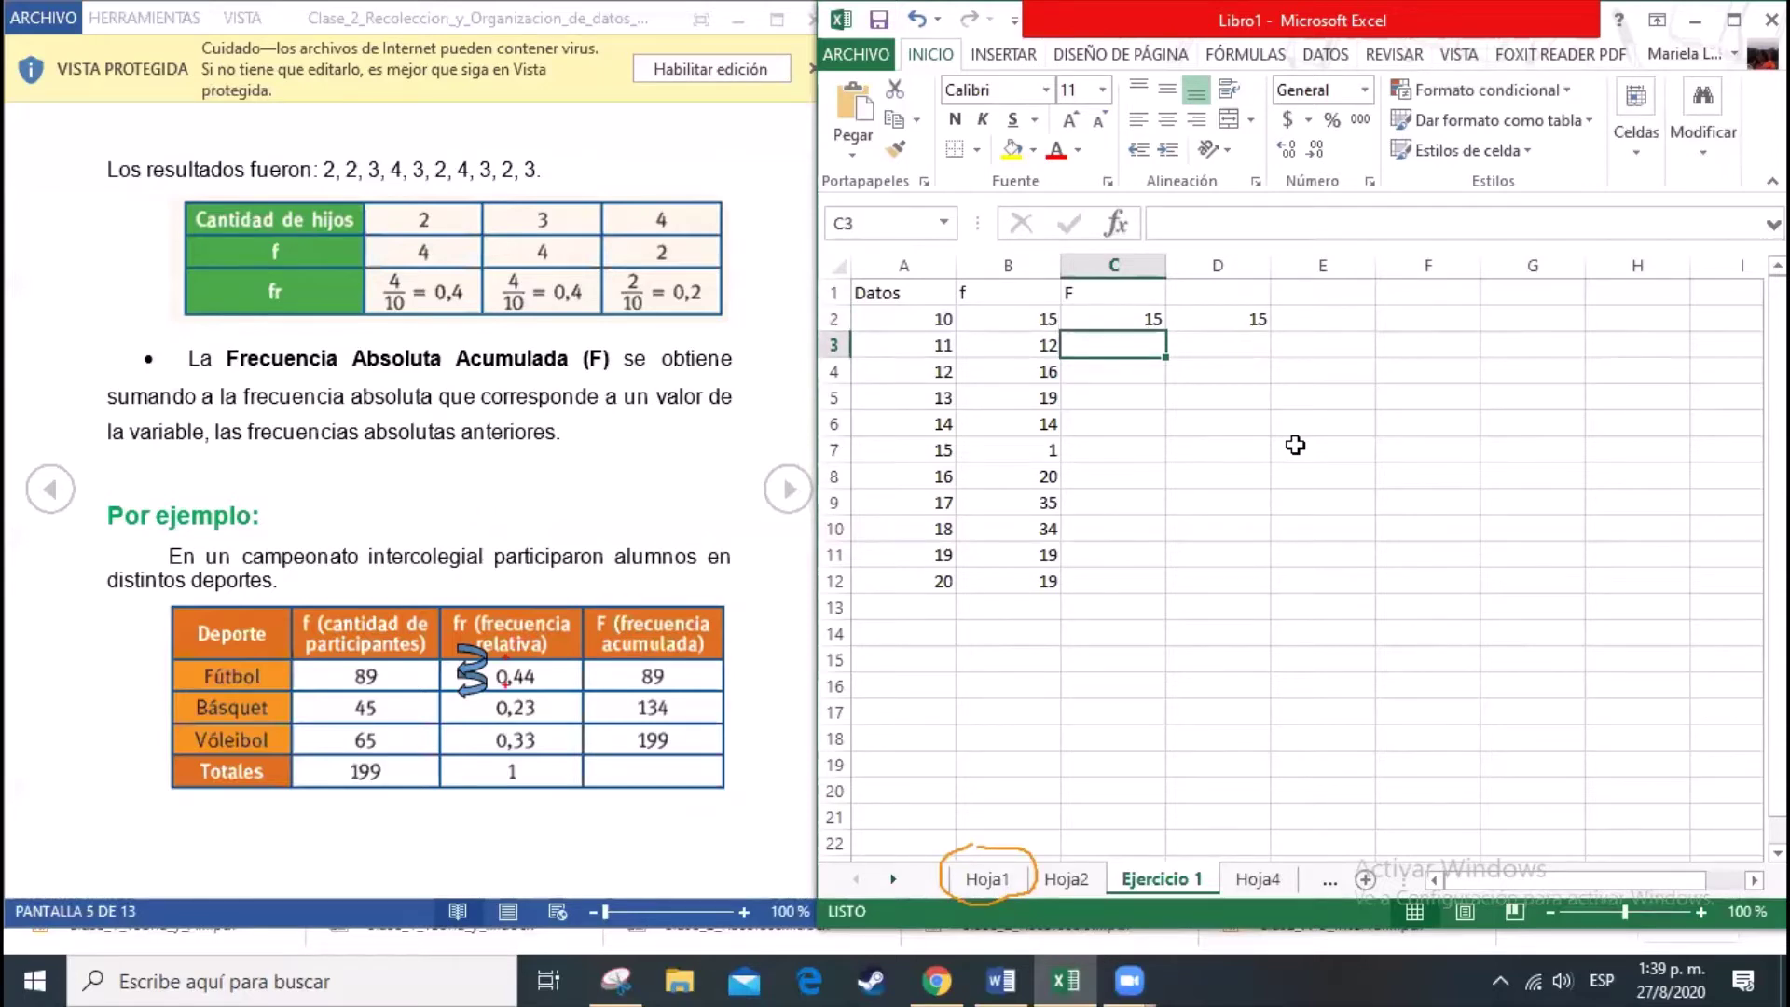
type("=")
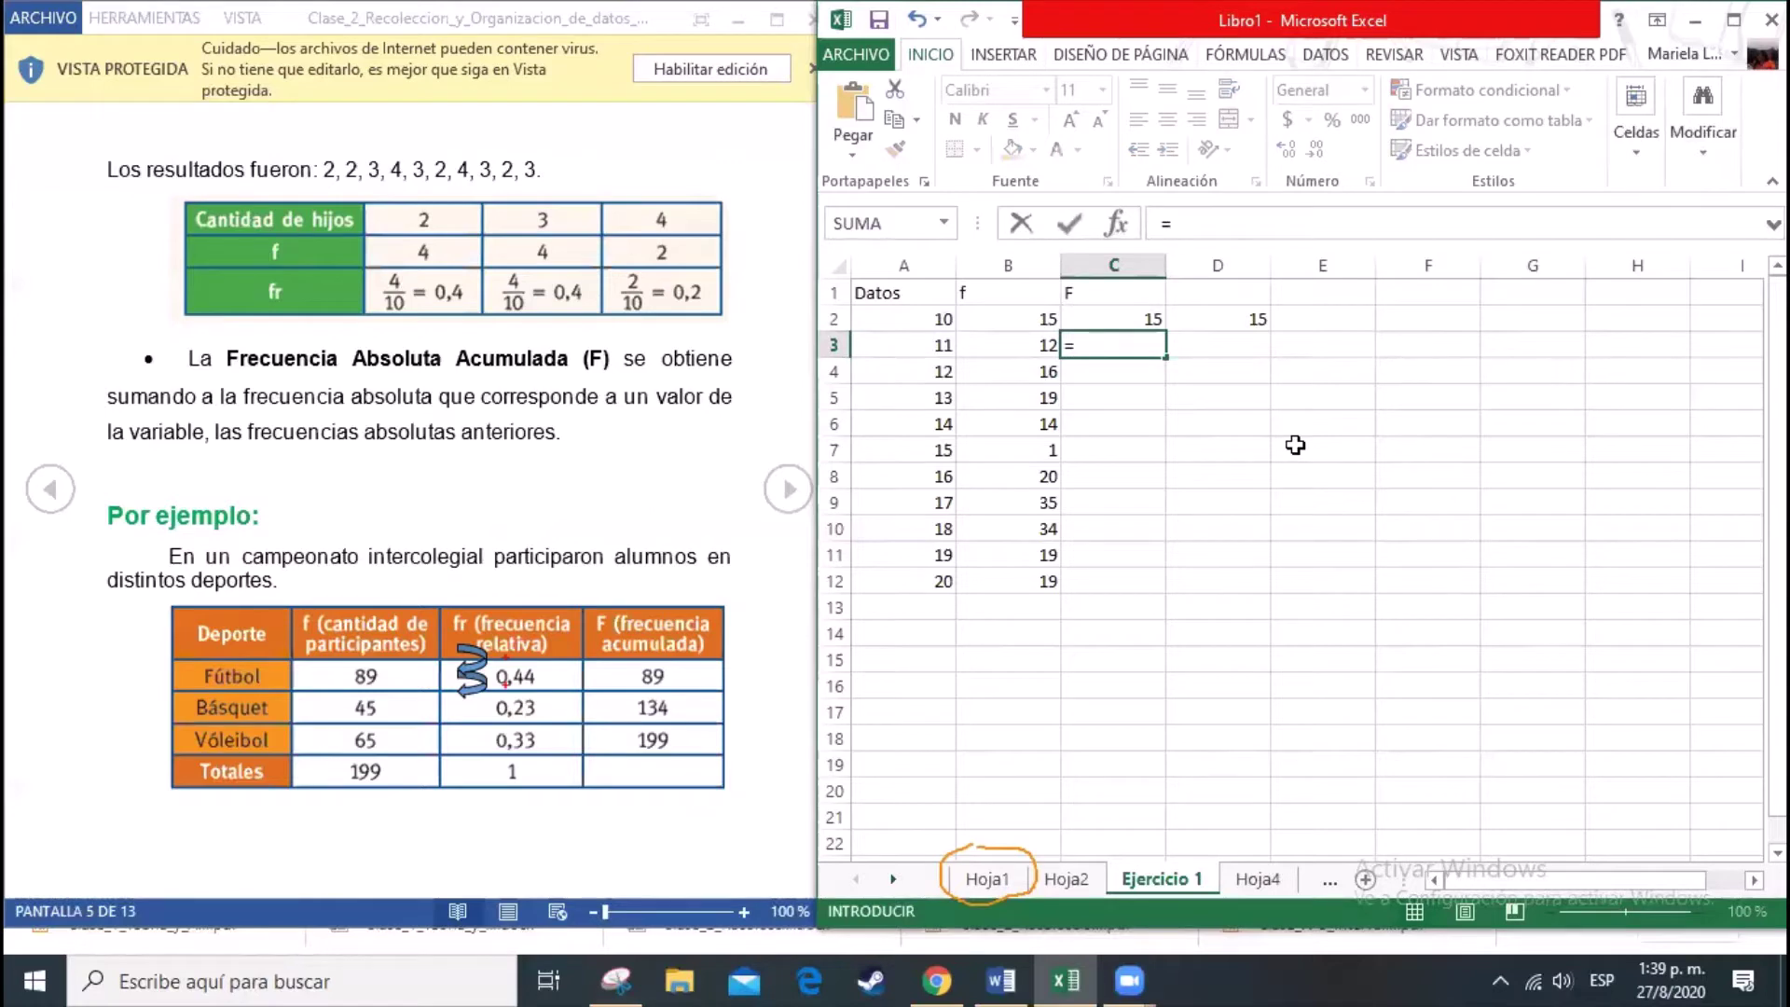
left_click(1114, 321)
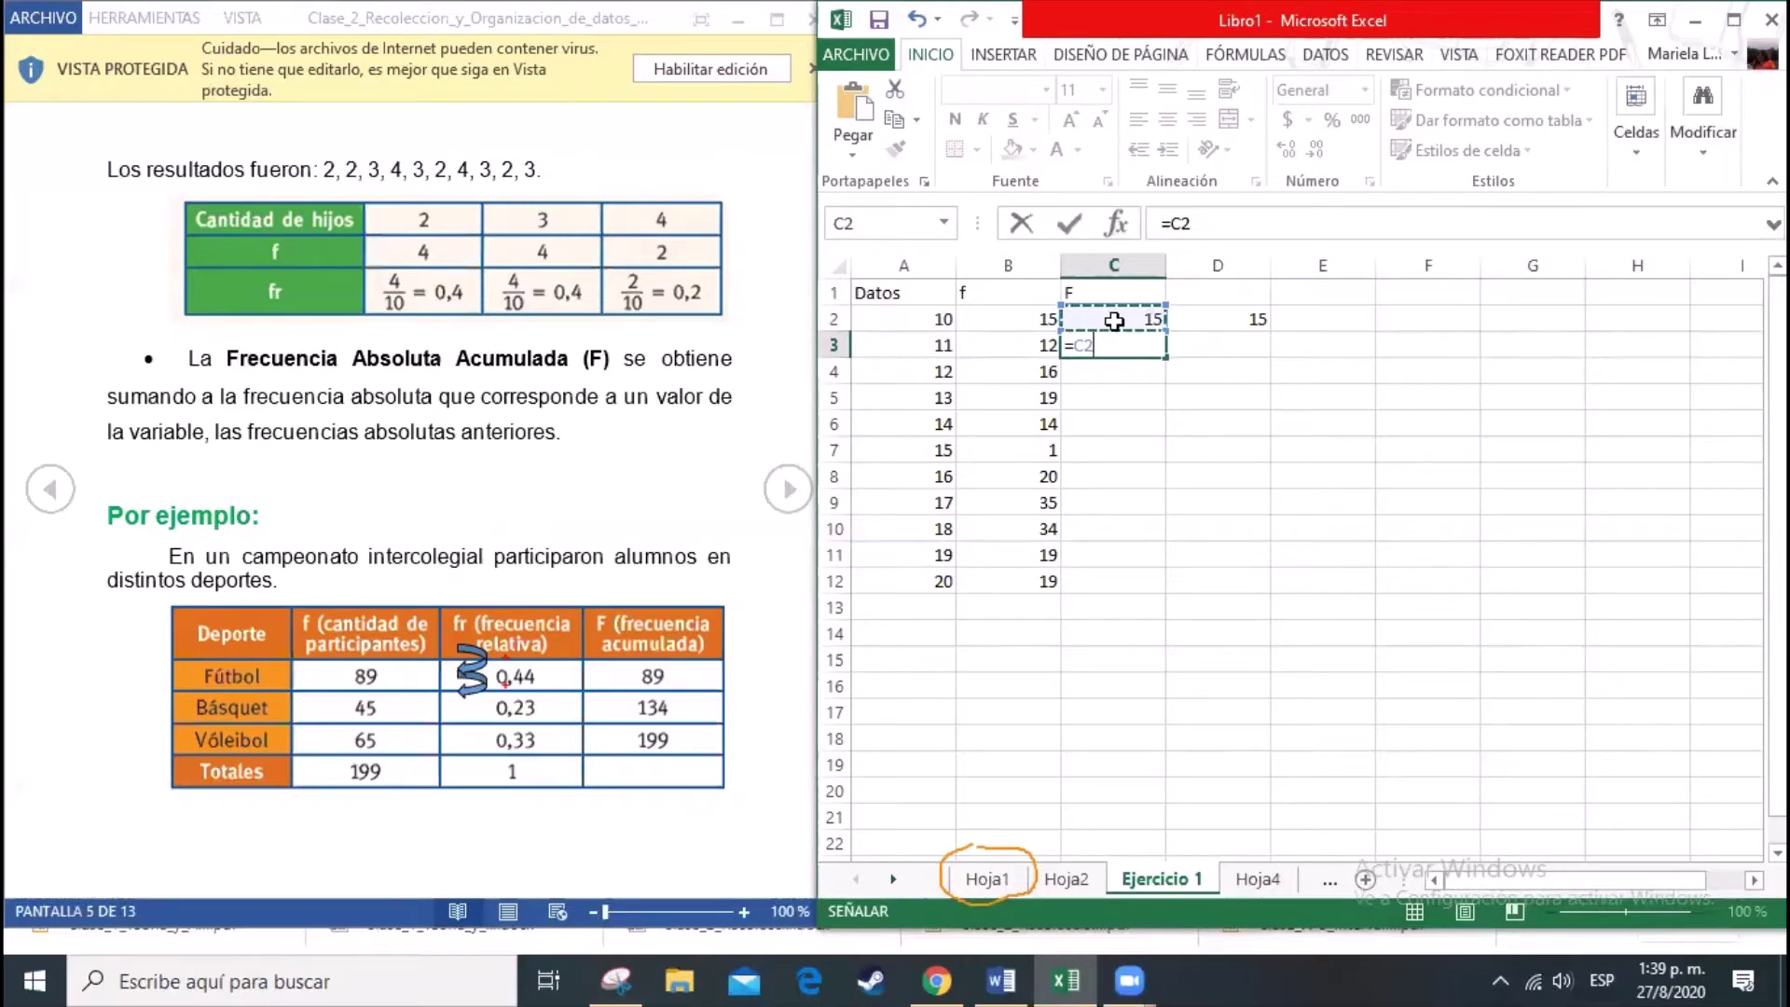
type("+")
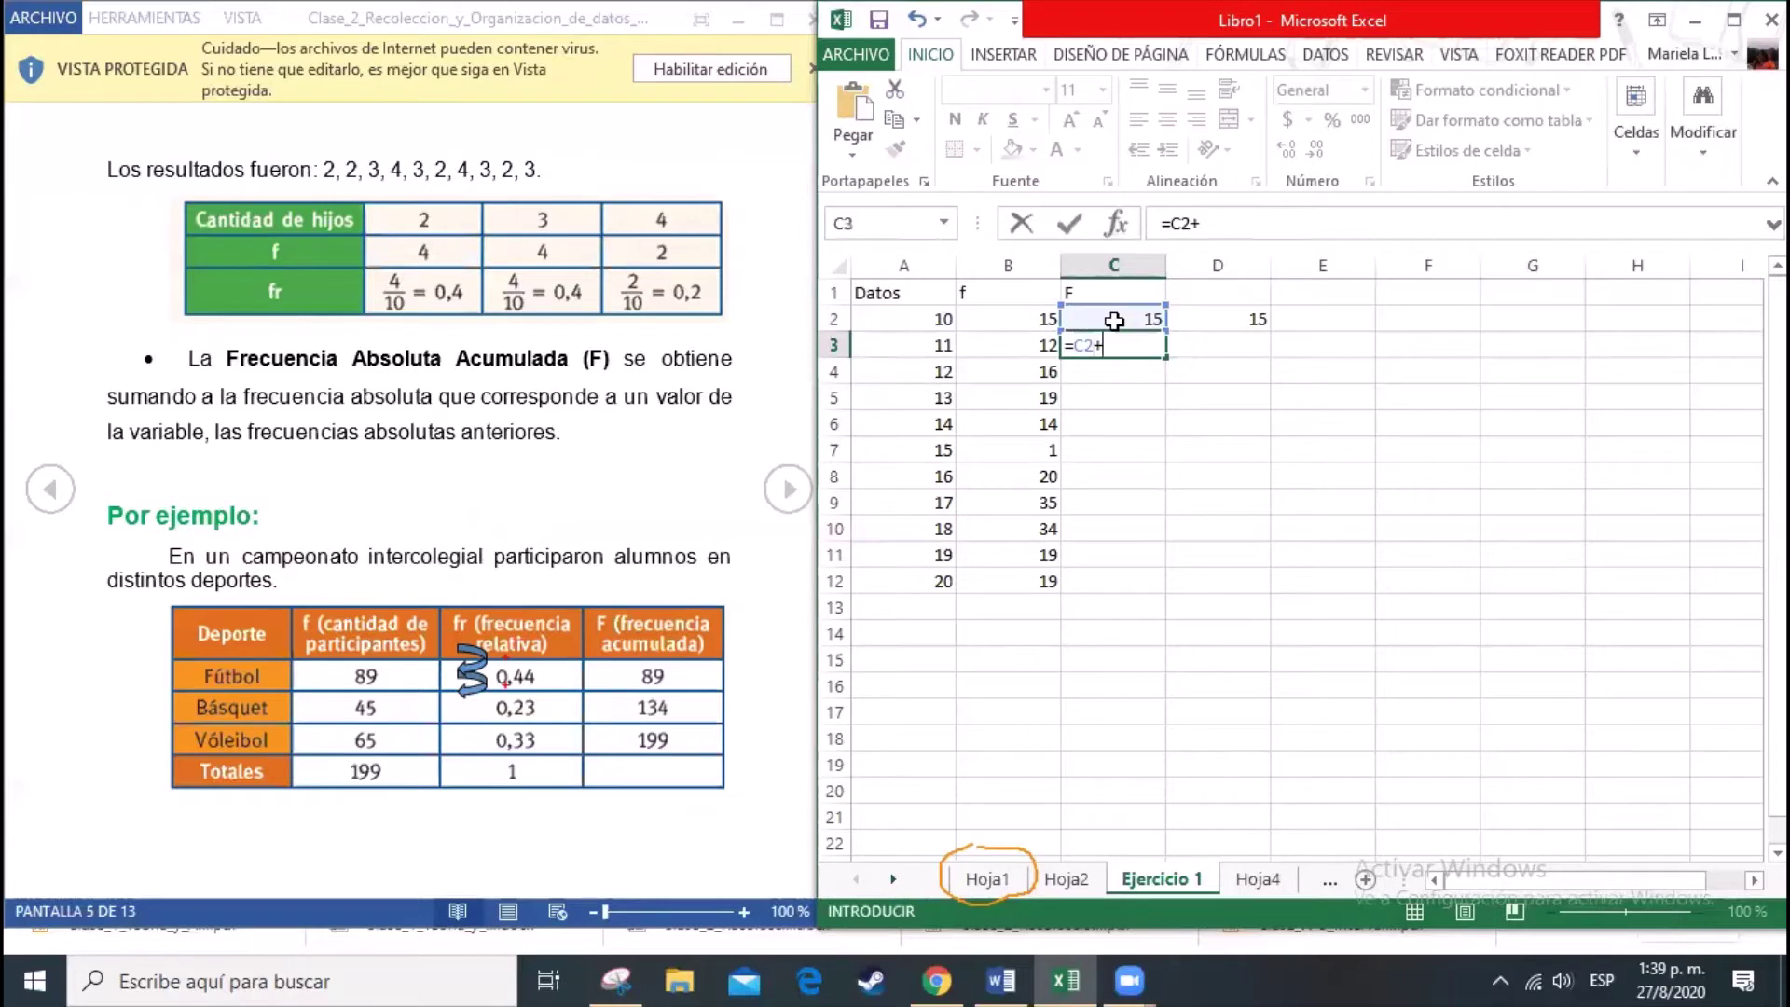
left_click(999, 344)
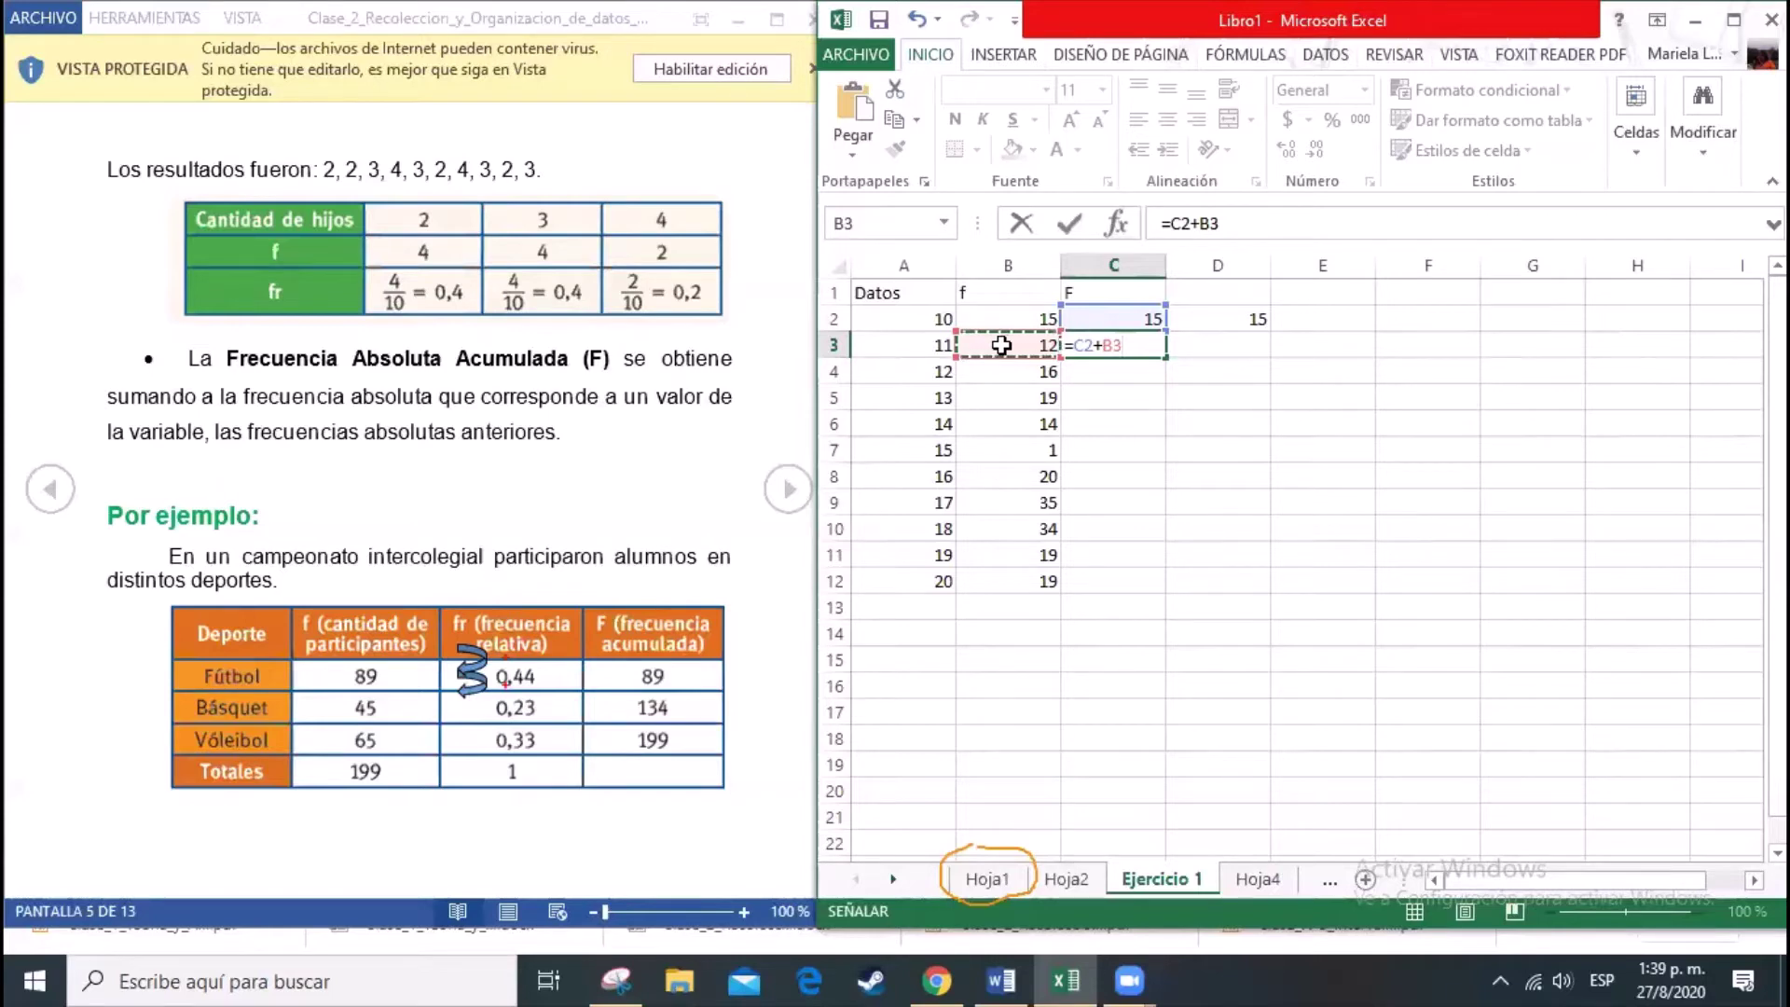
key("Return")
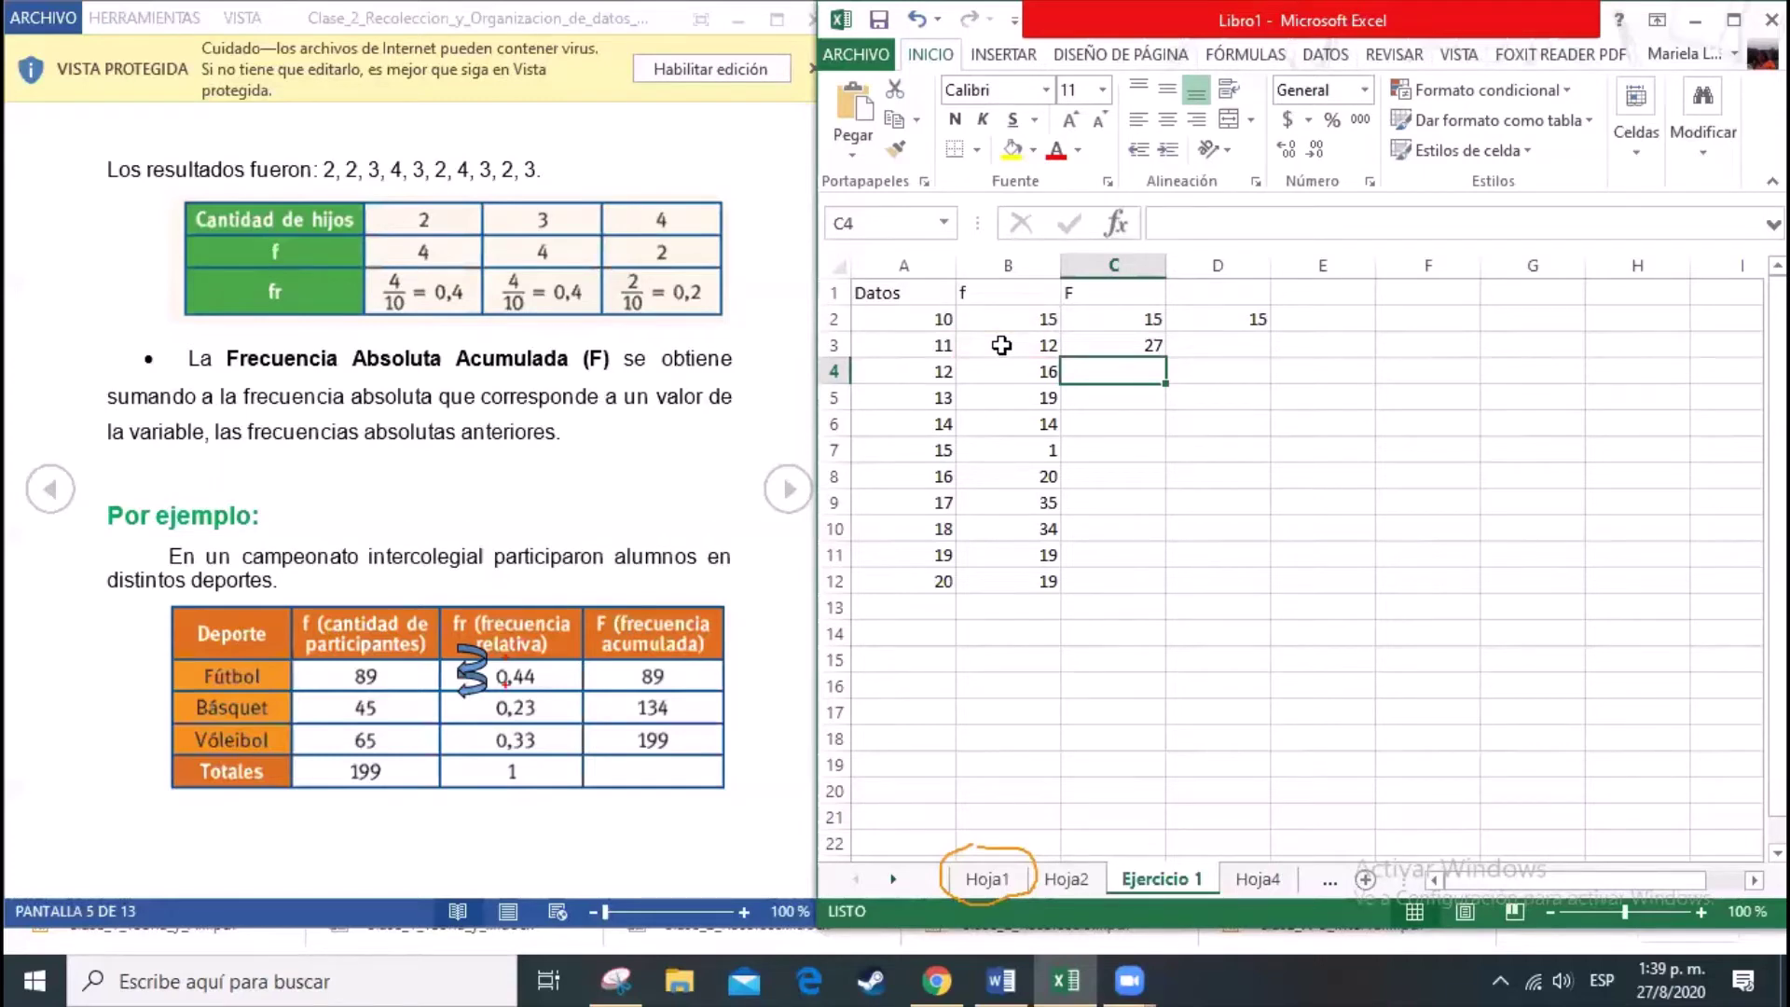
Step: Enter the formula +C3+B4 in C4 to add the third absolute frequency to the previous cumulative frequency
type("+")
key("Up")
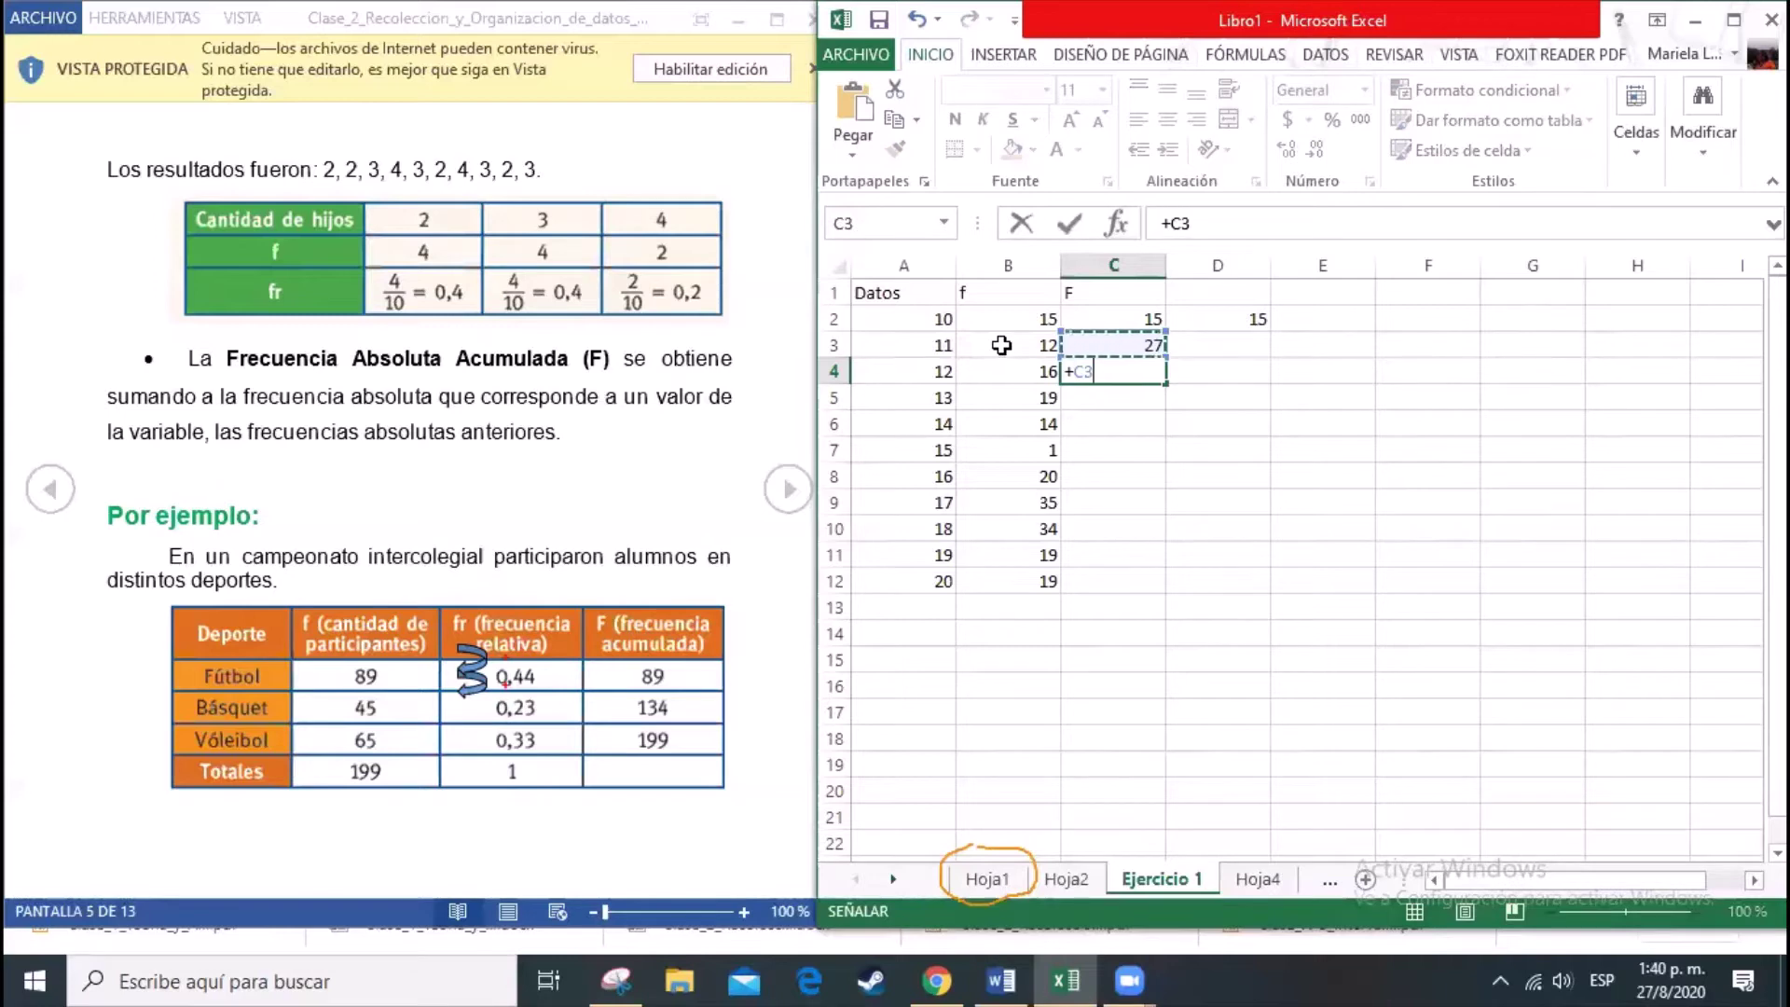
type("+")
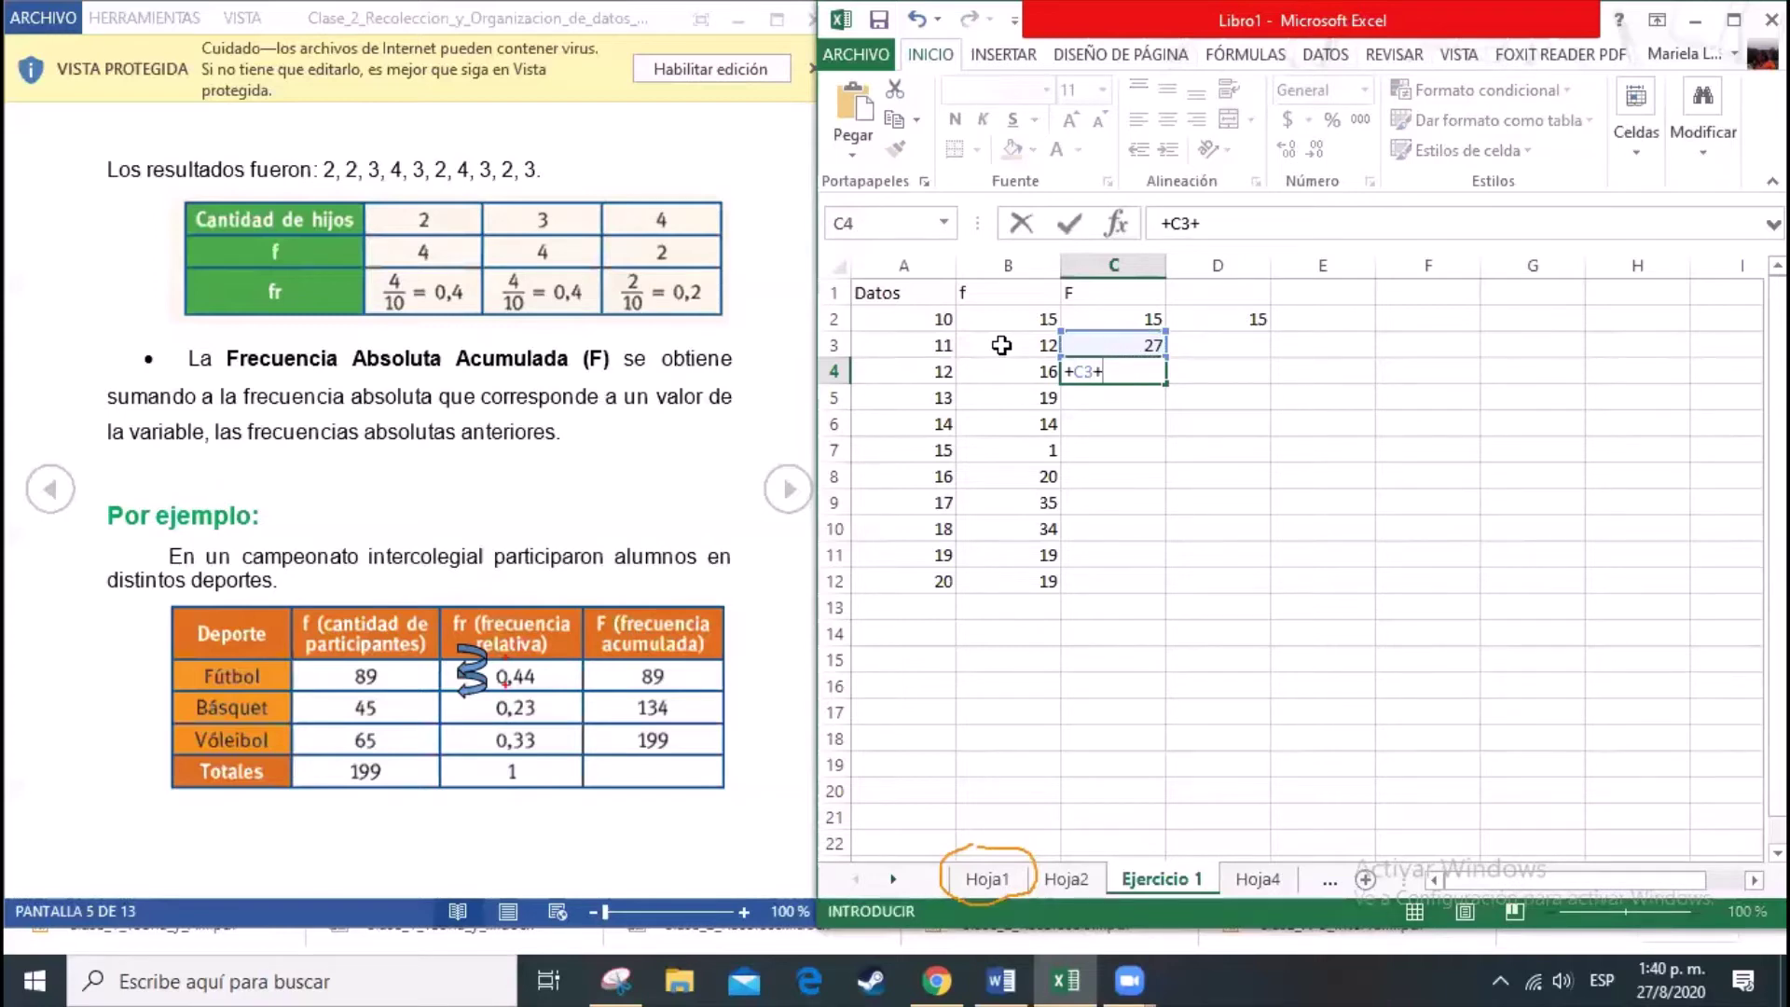
key("Left")
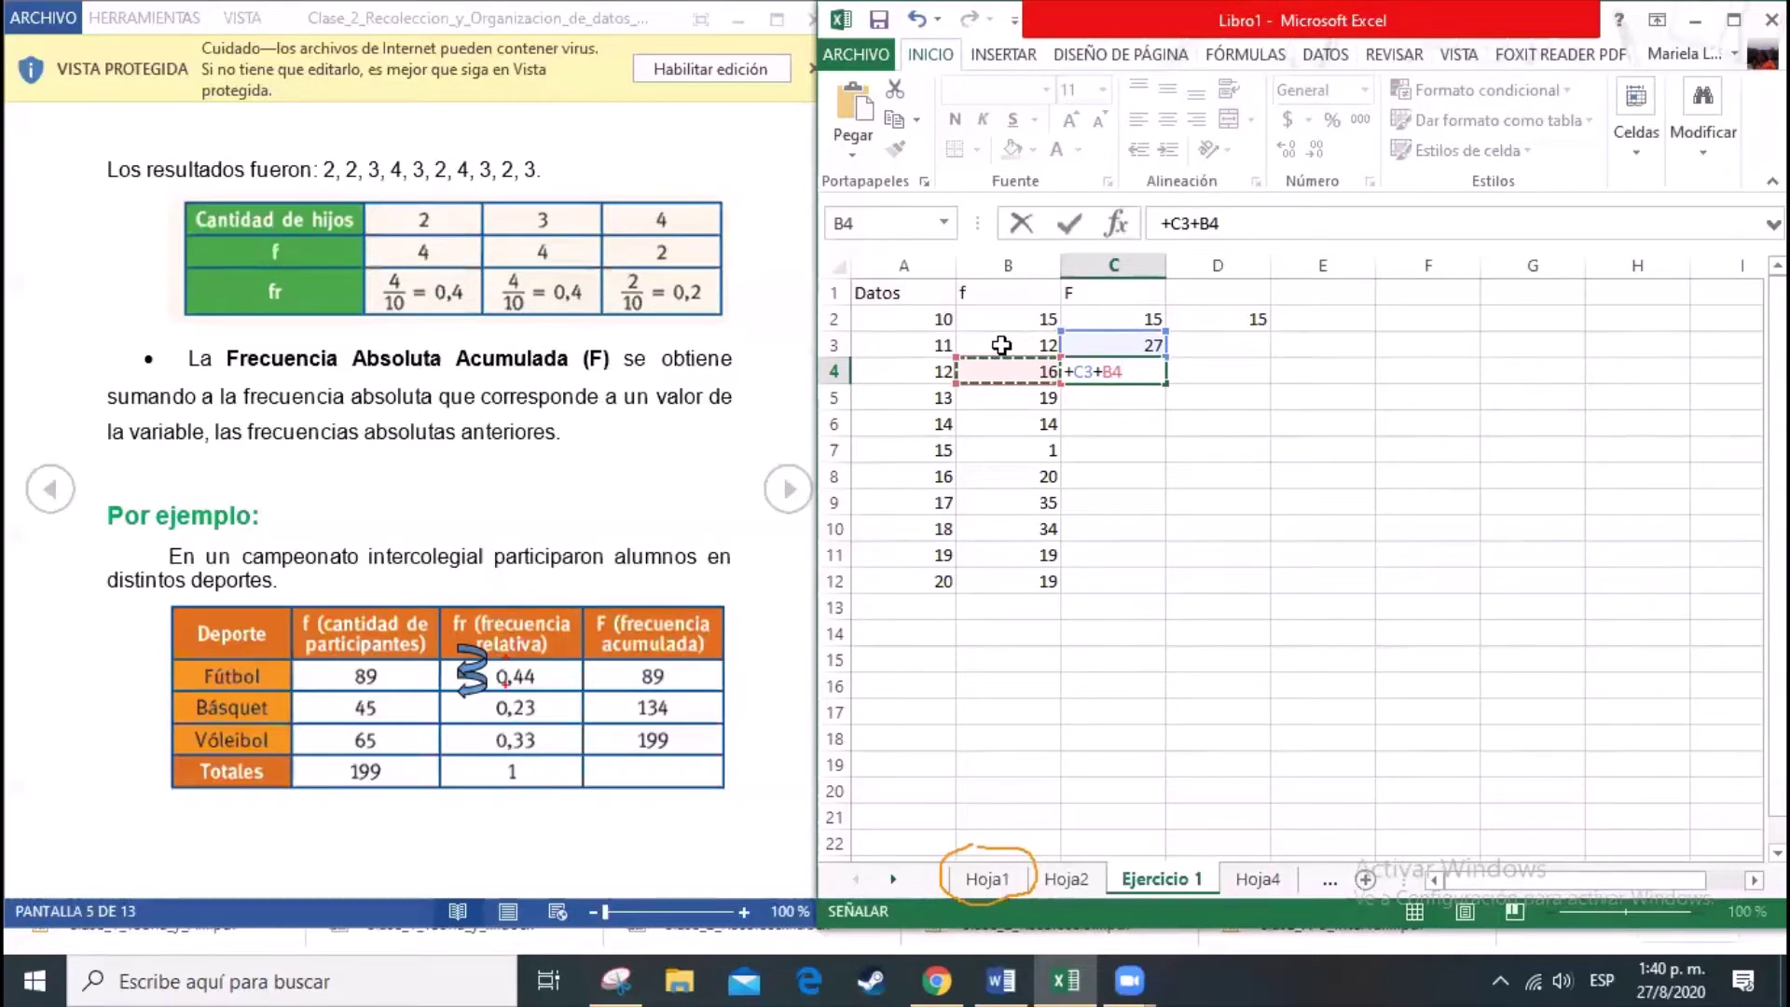
key("Return")
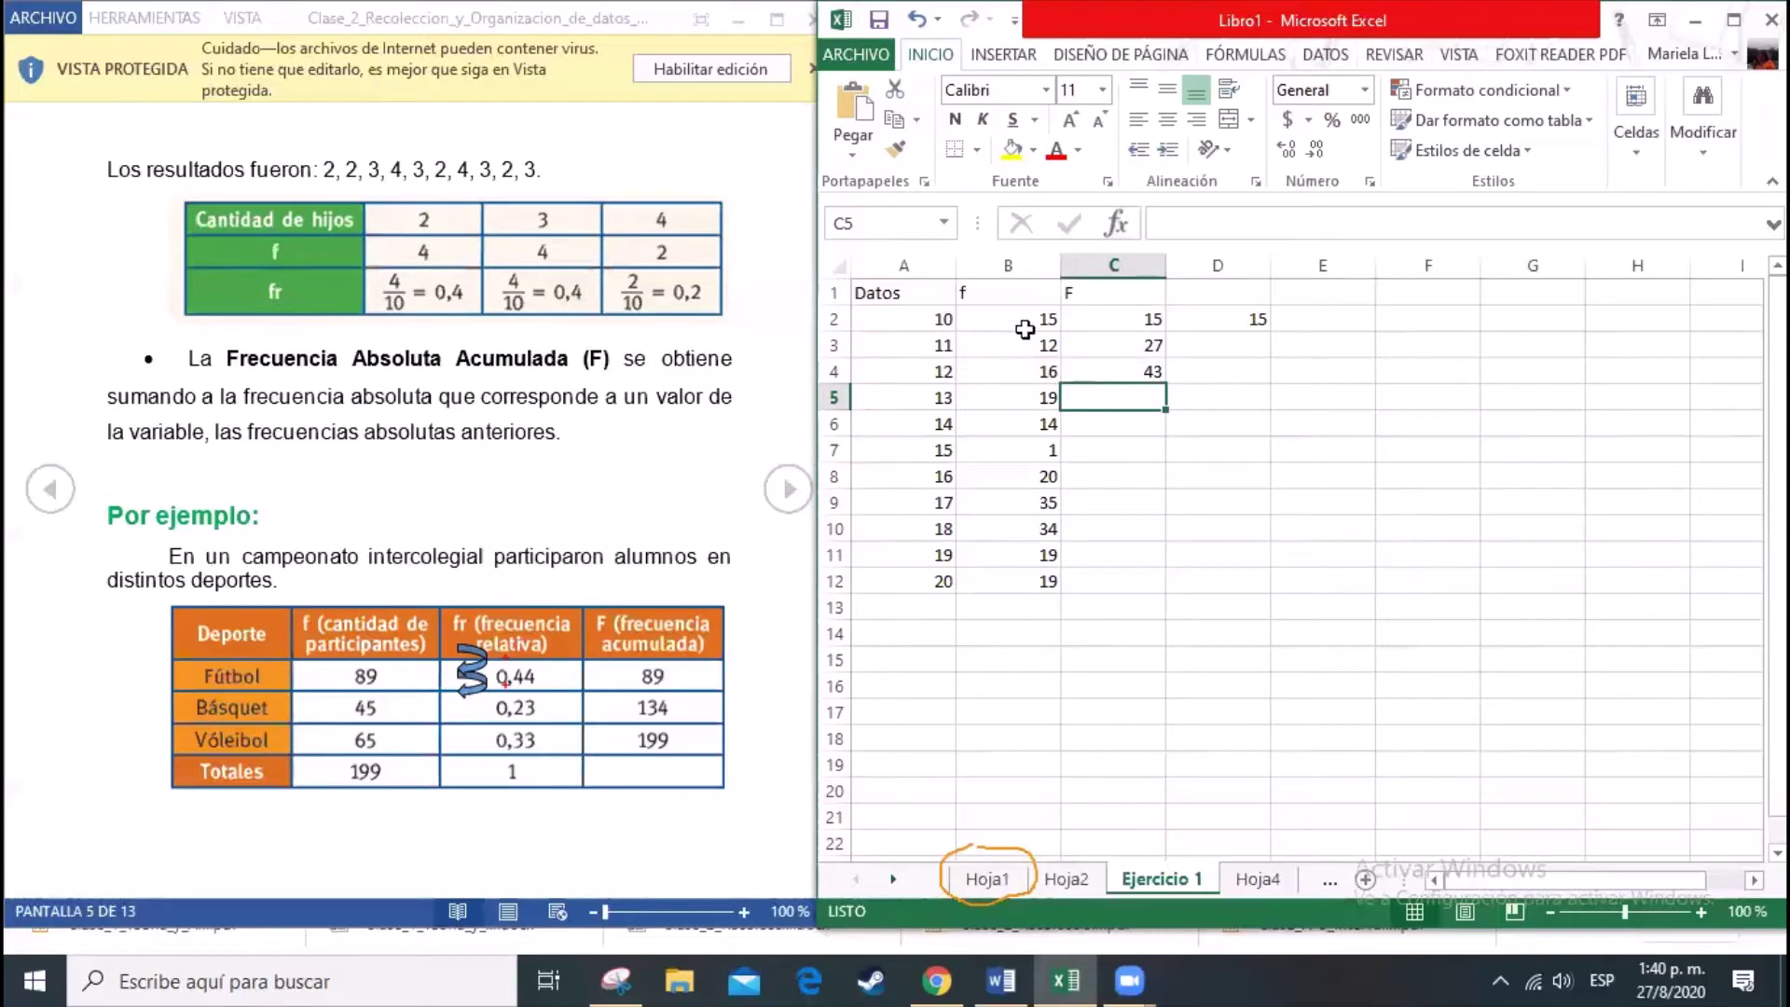
left_click(1093, 369)
left_click(1026, 399)
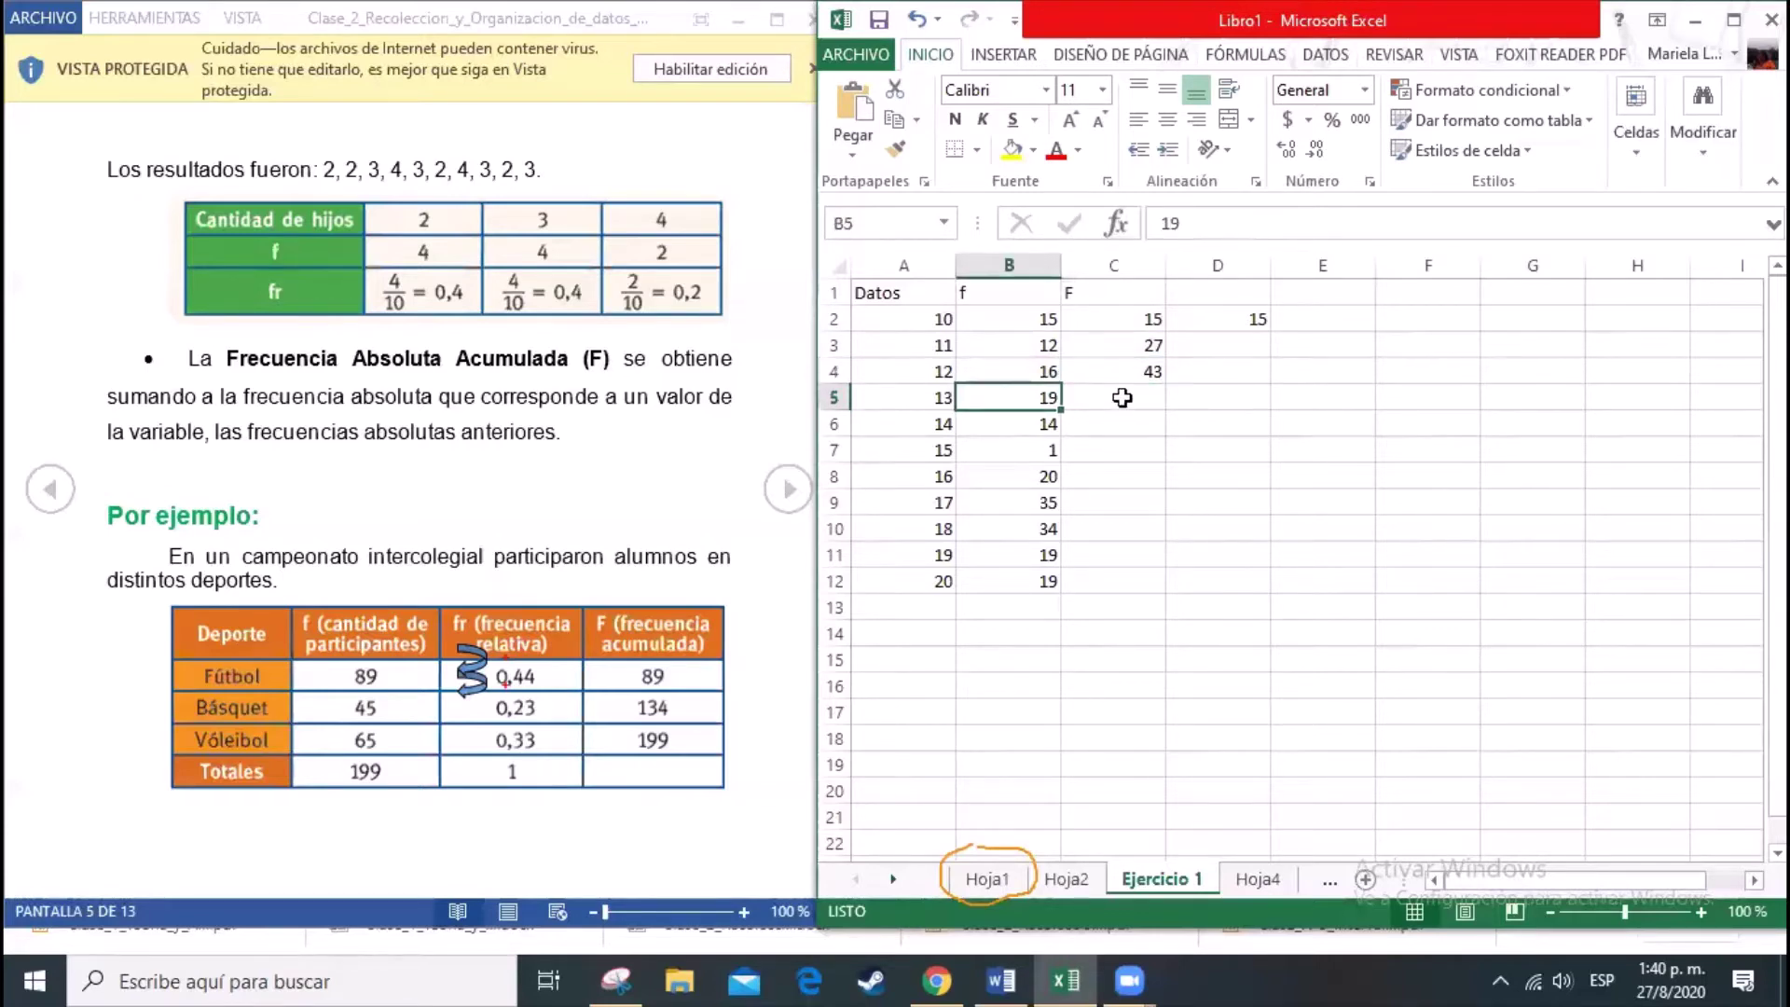
left_click(1121, 398)
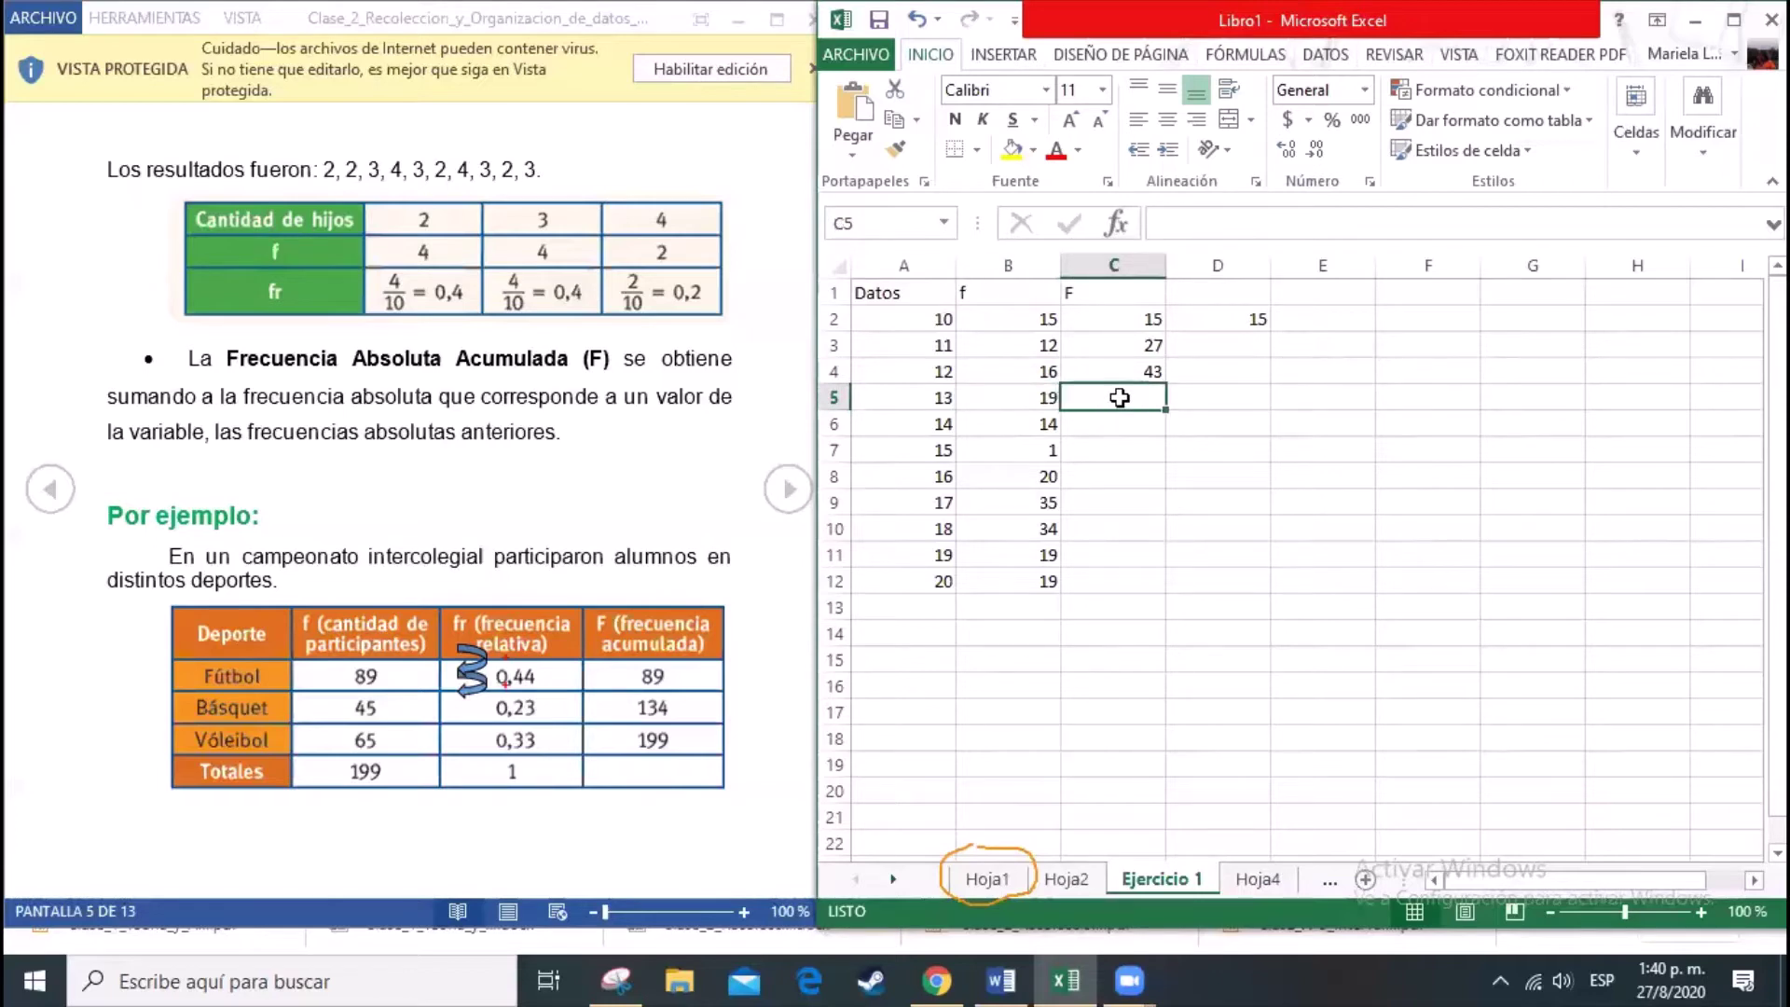
left_click(1041, 425)
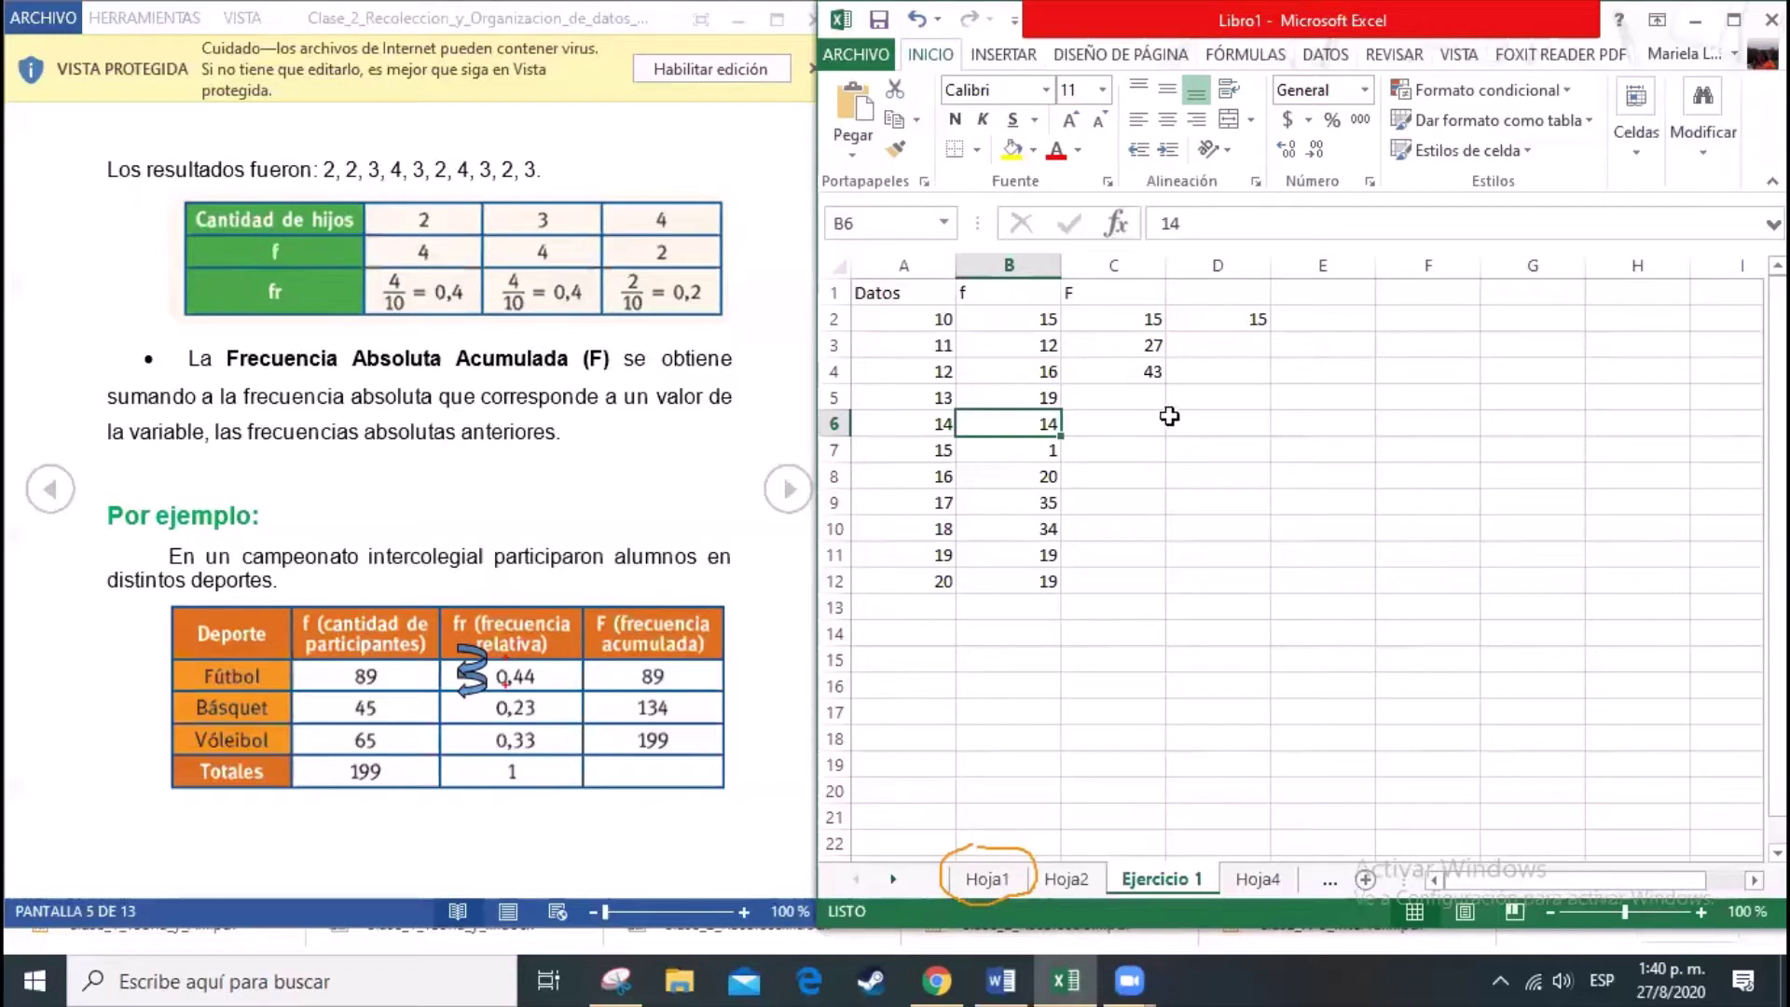
left_click(1144, 349)
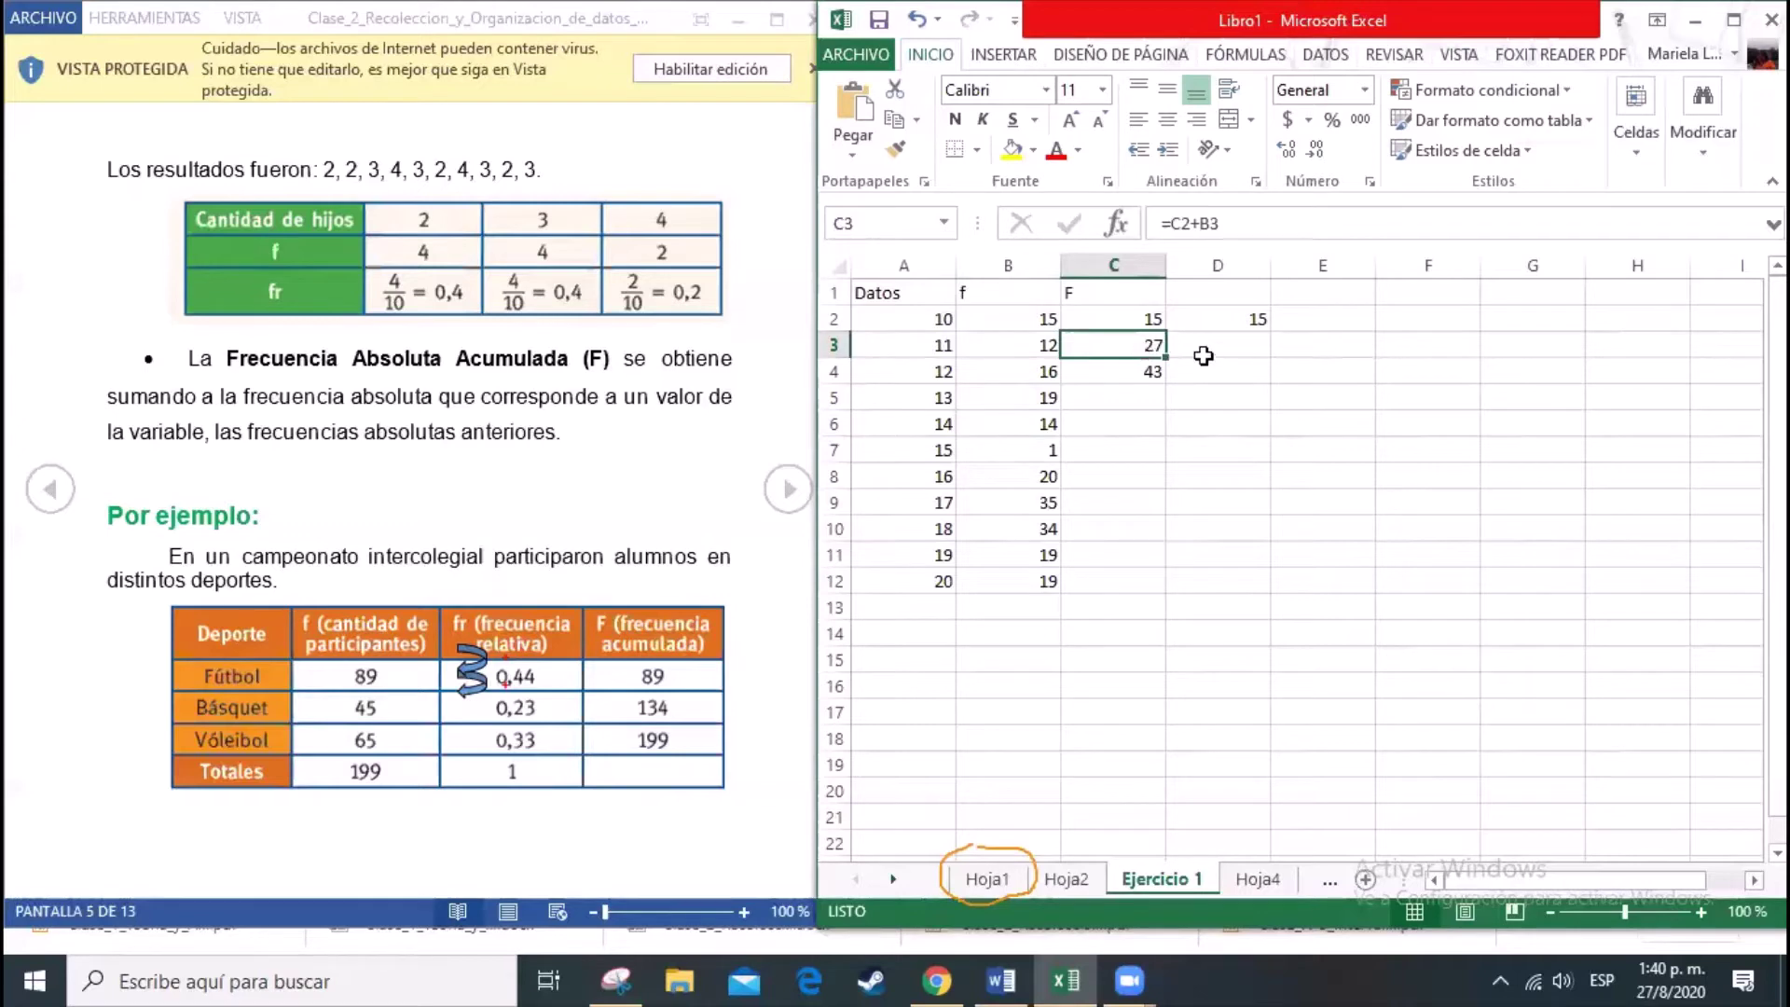
Step: Enter the sum +15+12 in D3 using plain numbers instead of cell references
left_click(1203, 346)
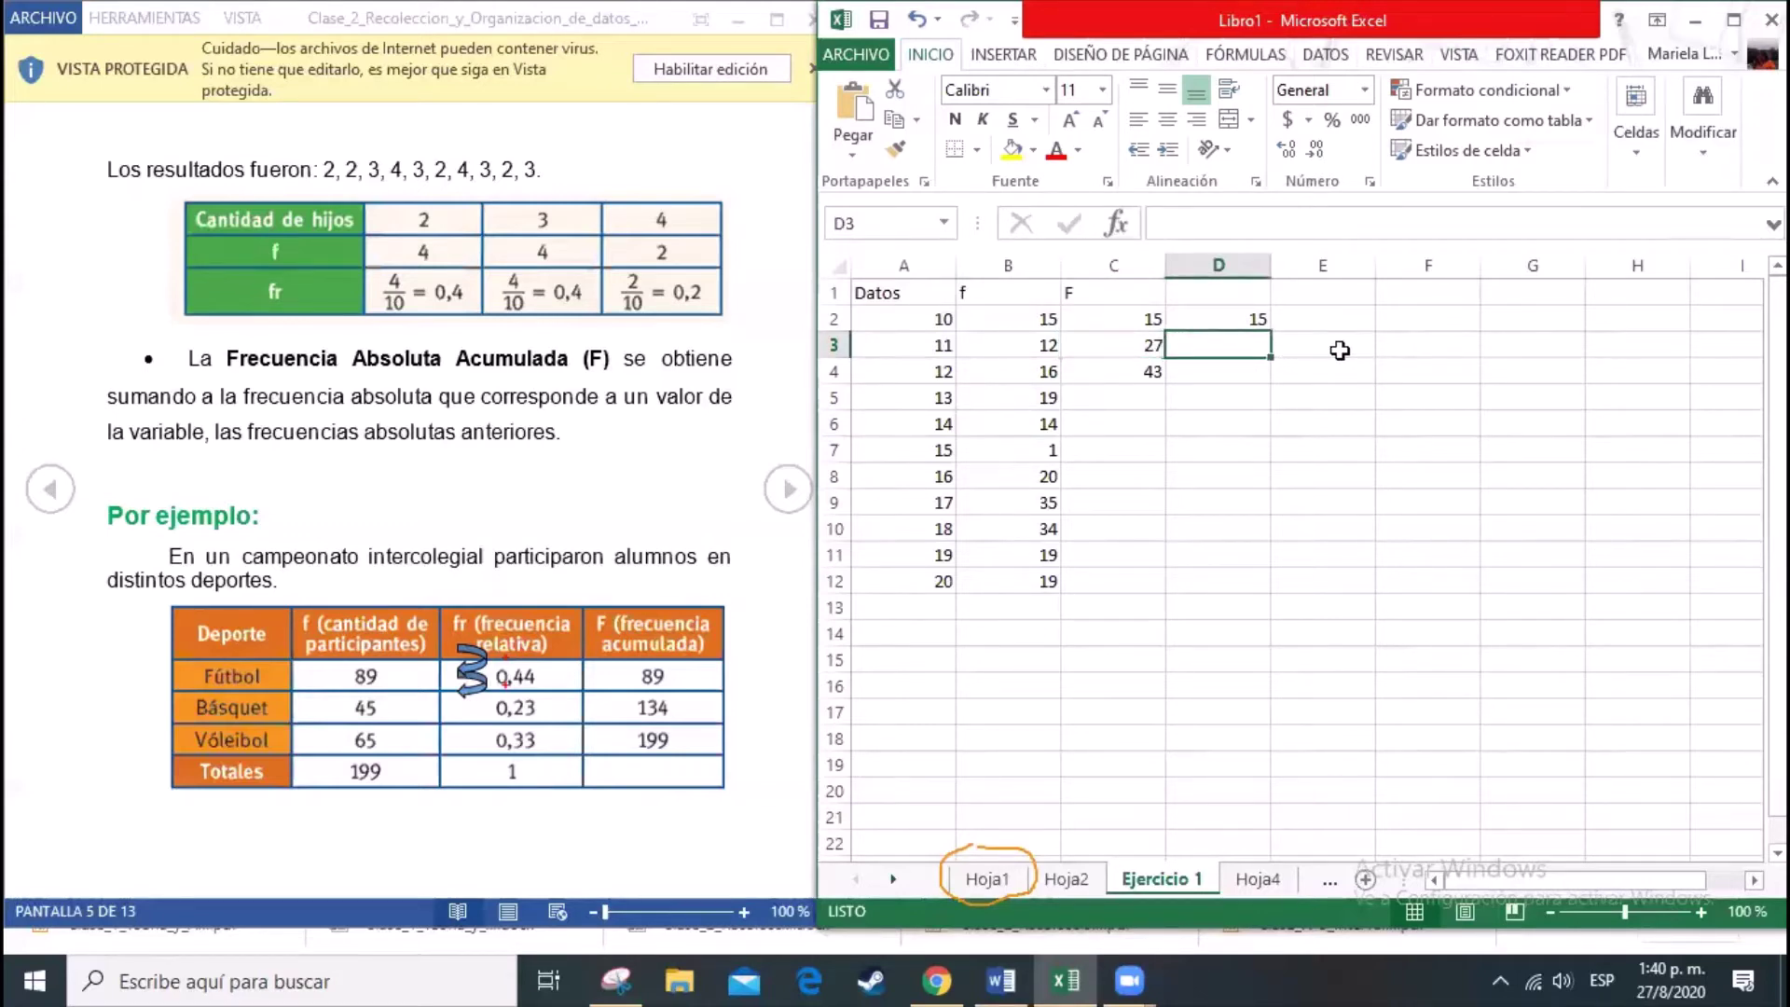
key("Up")
type("+")
key("Up")
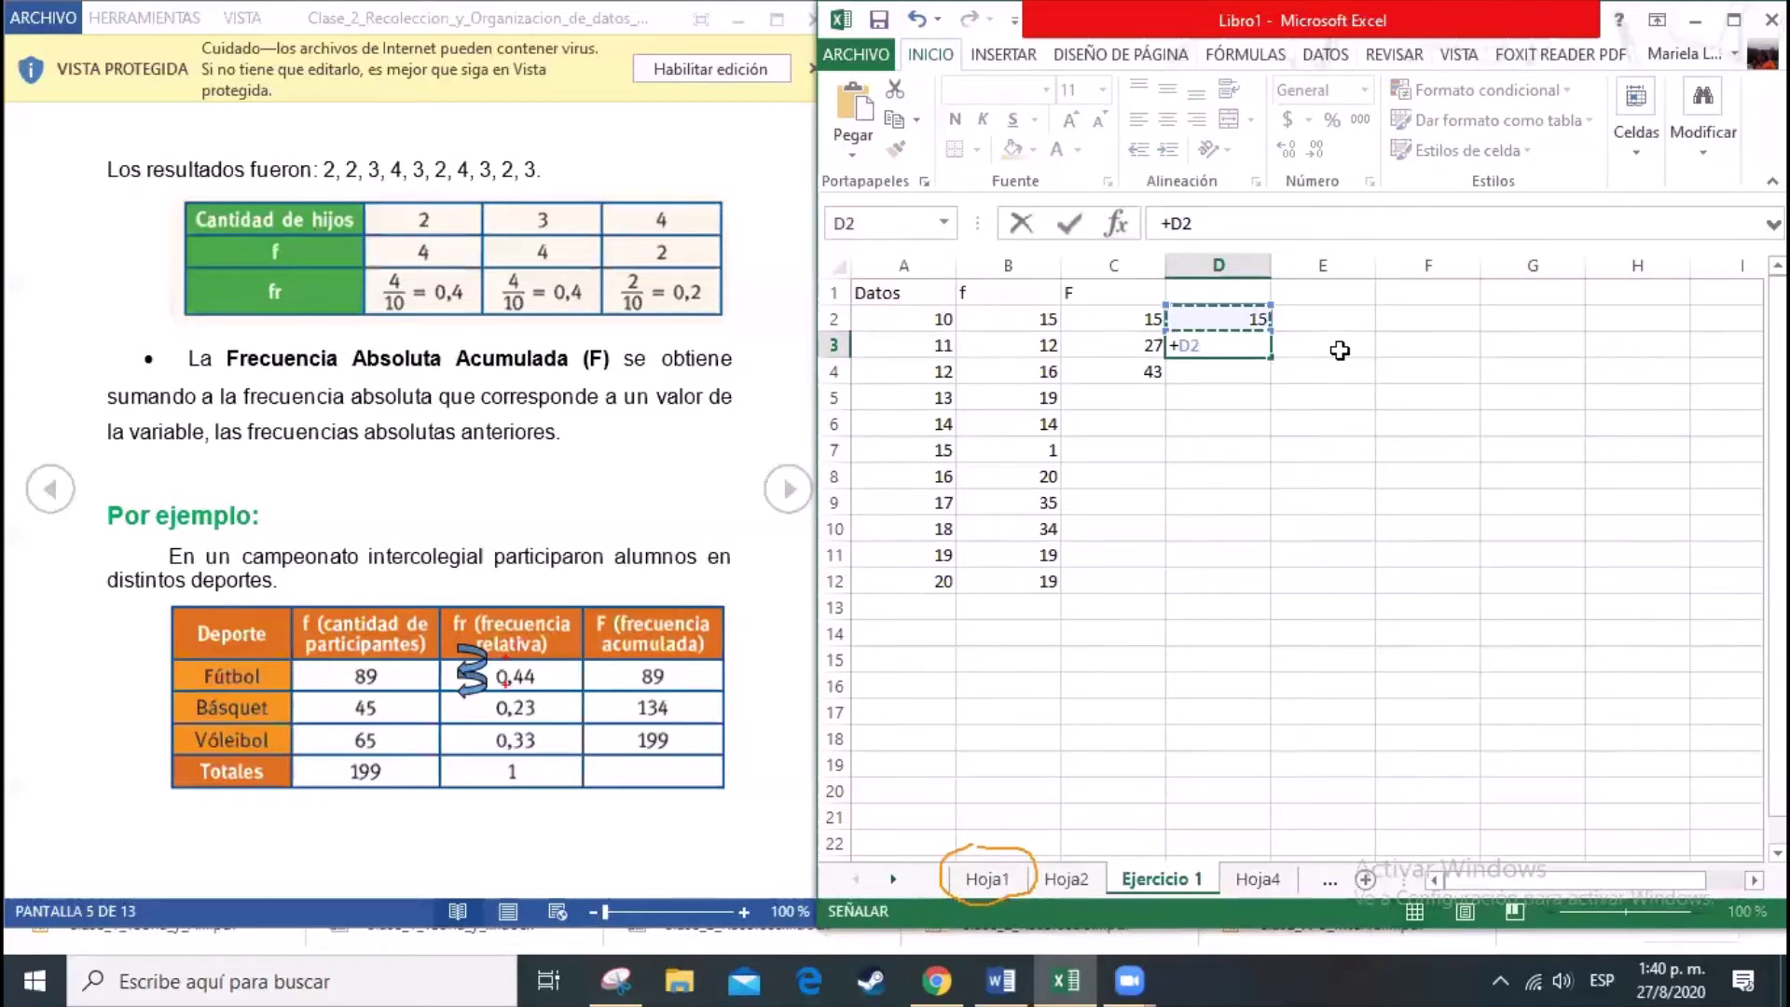
type("D")
key("BackSpace")
type("15")
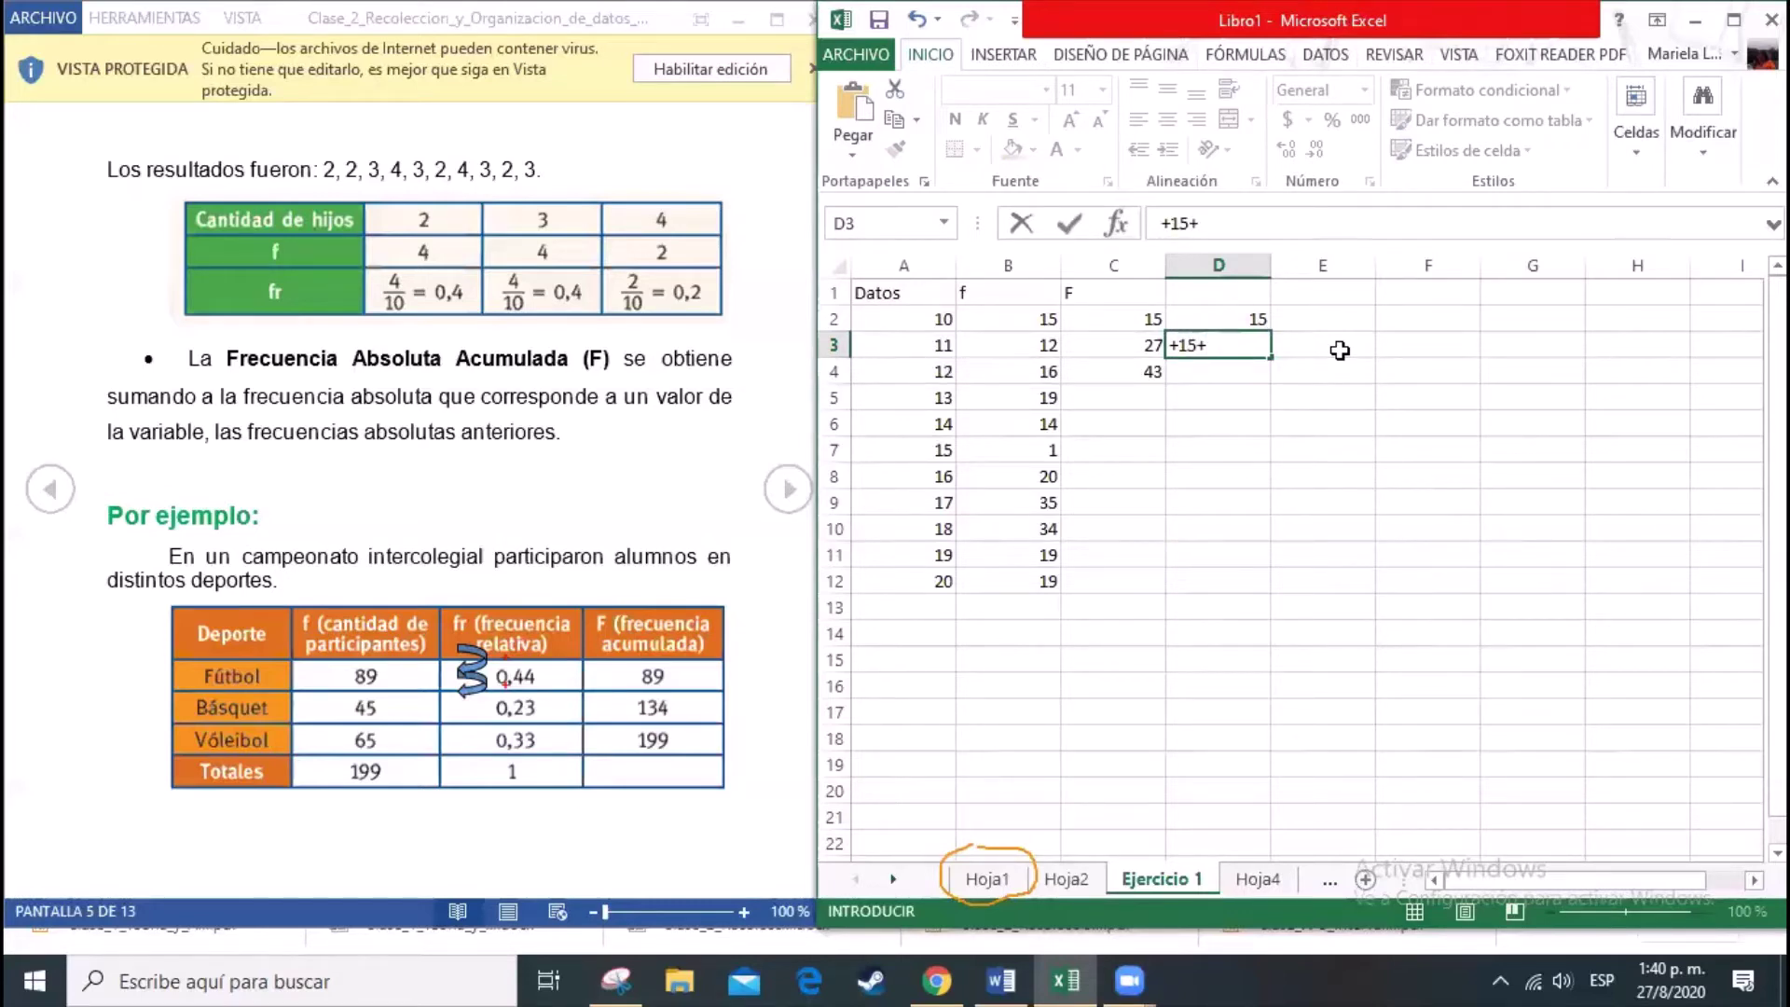
type("+")
key("Left")
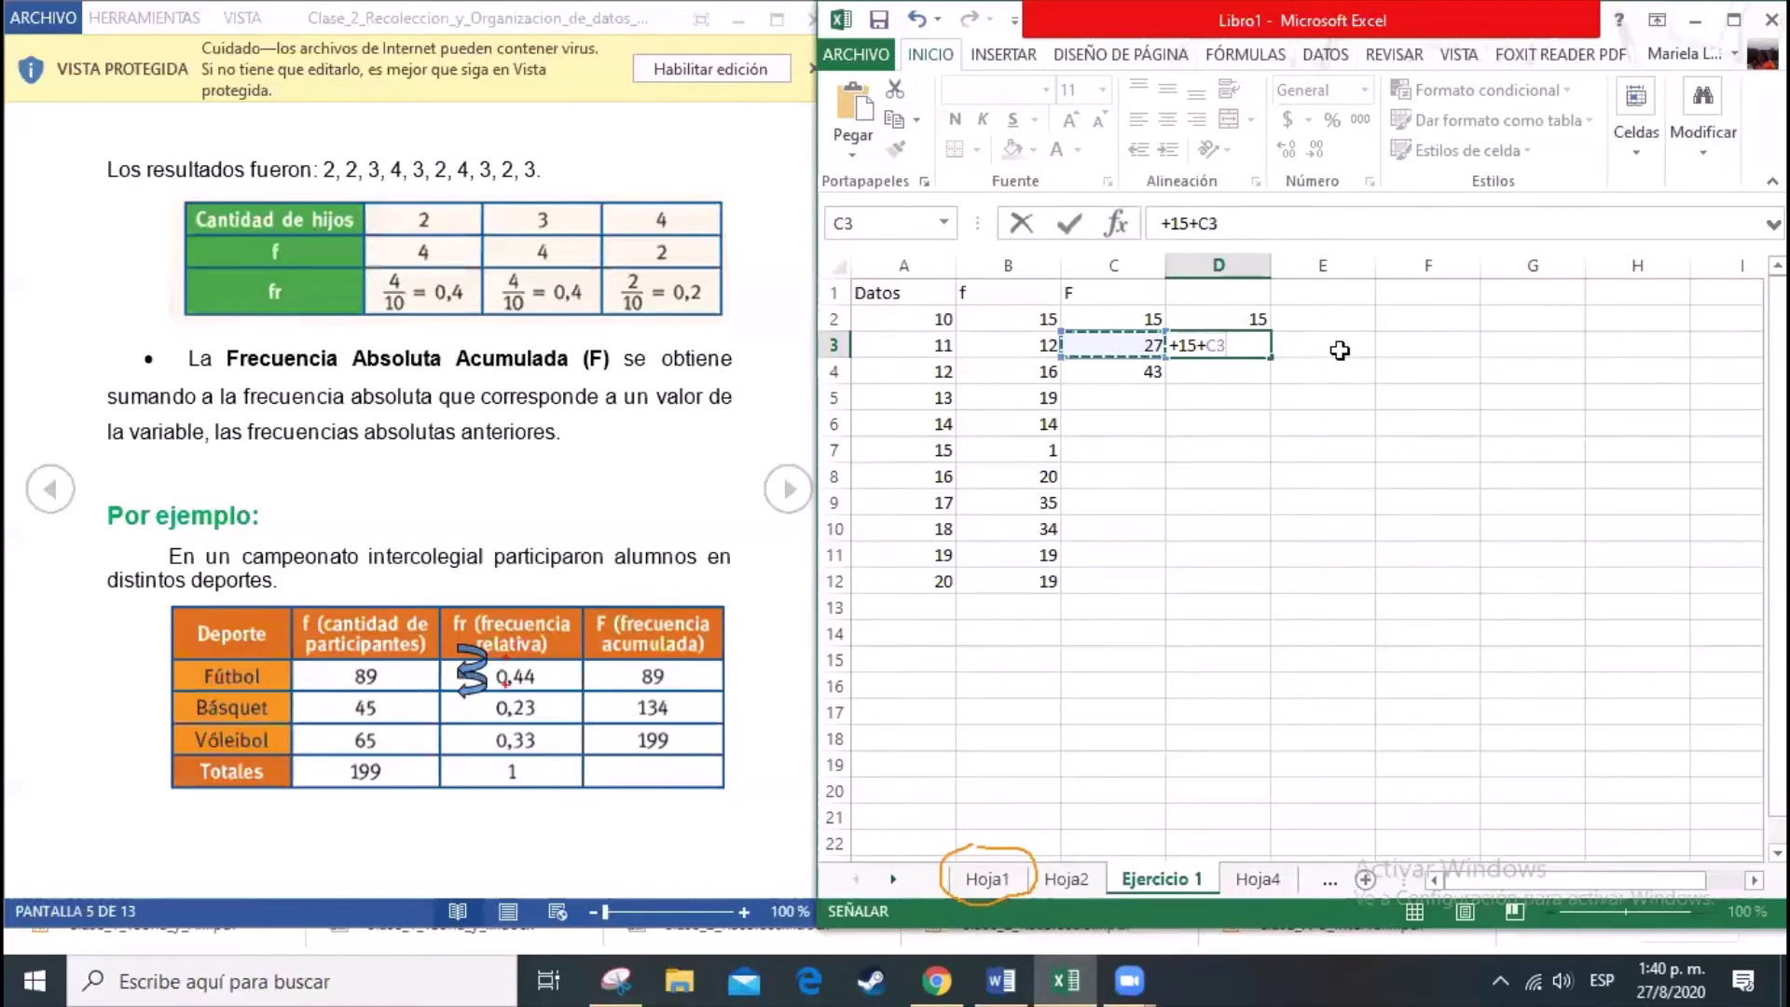
key("Right")
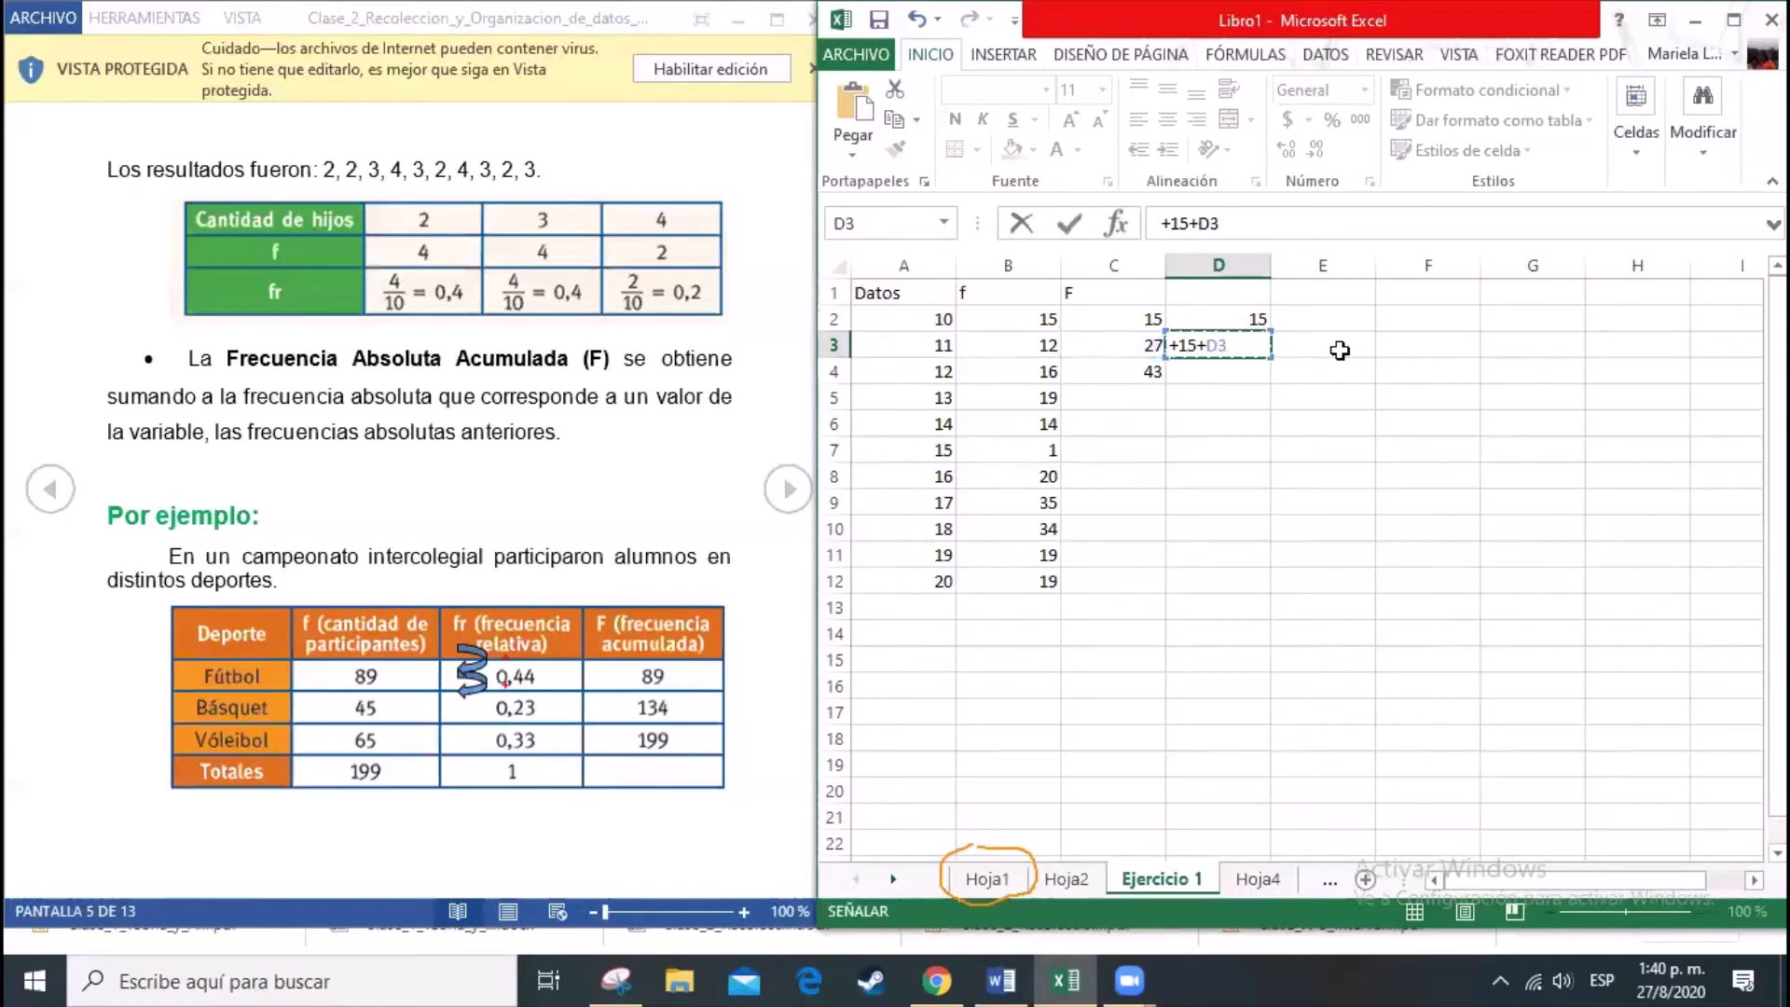
key("BackSpace")
key("BackSpace")
type("1")
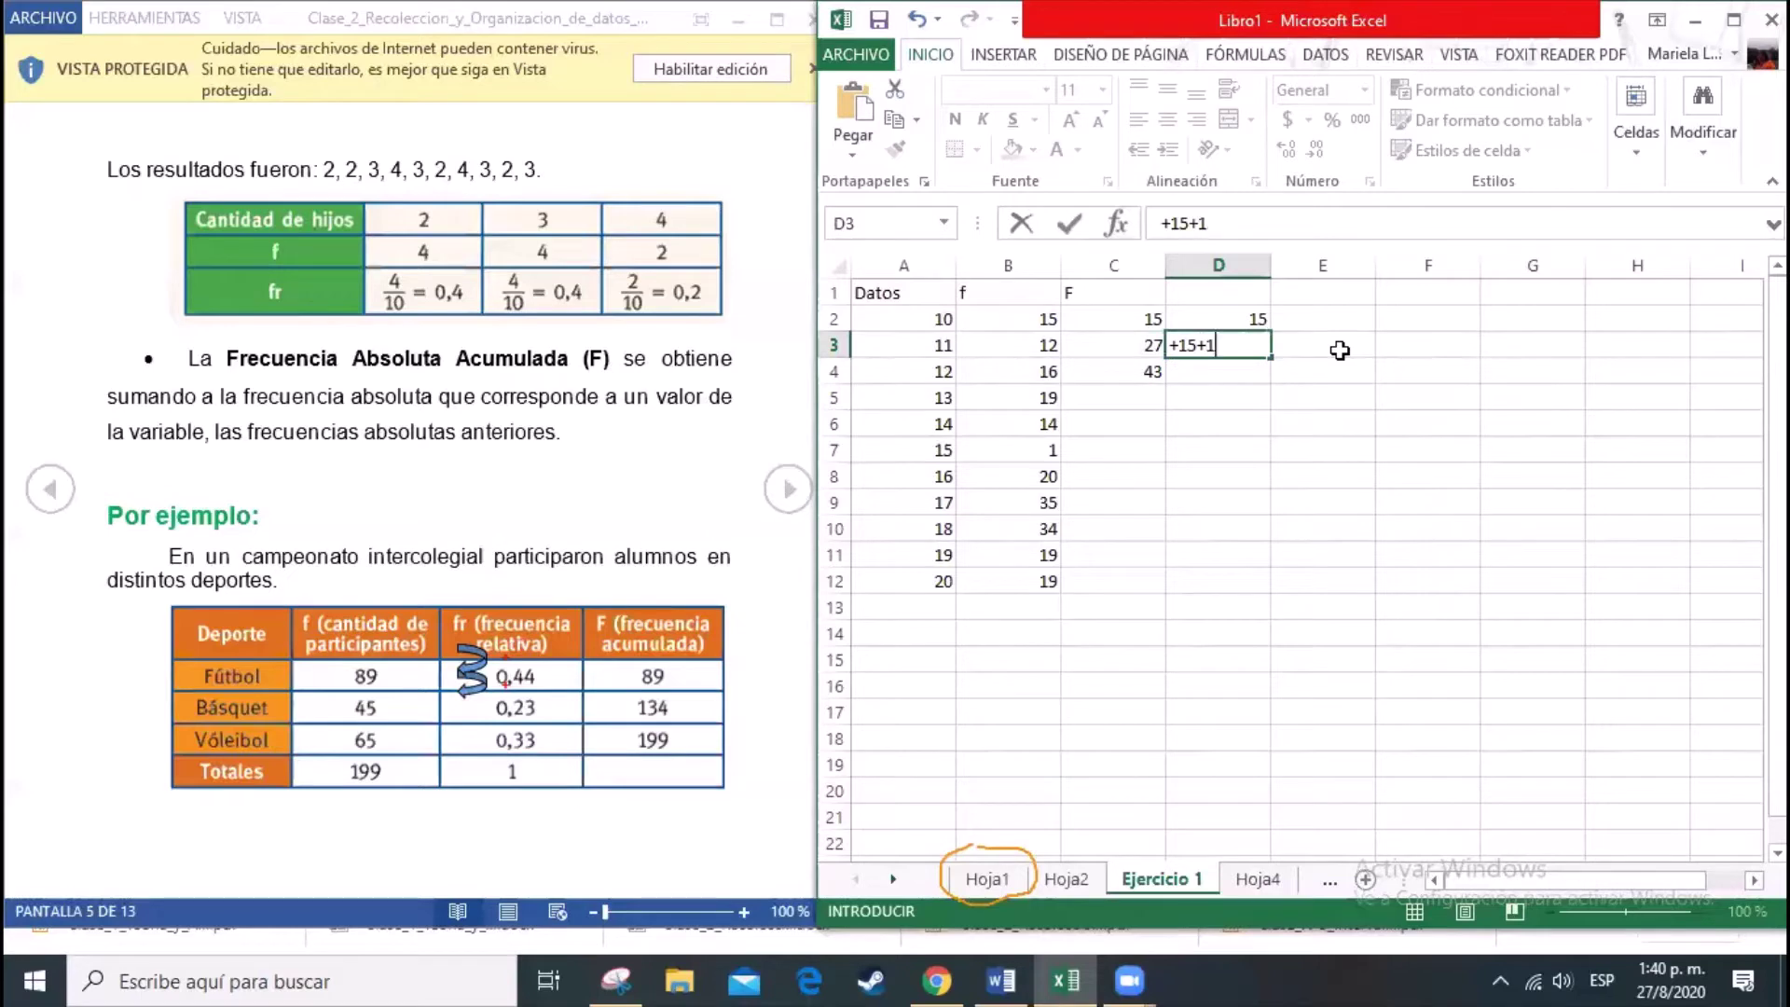
type("2")
key("Return")
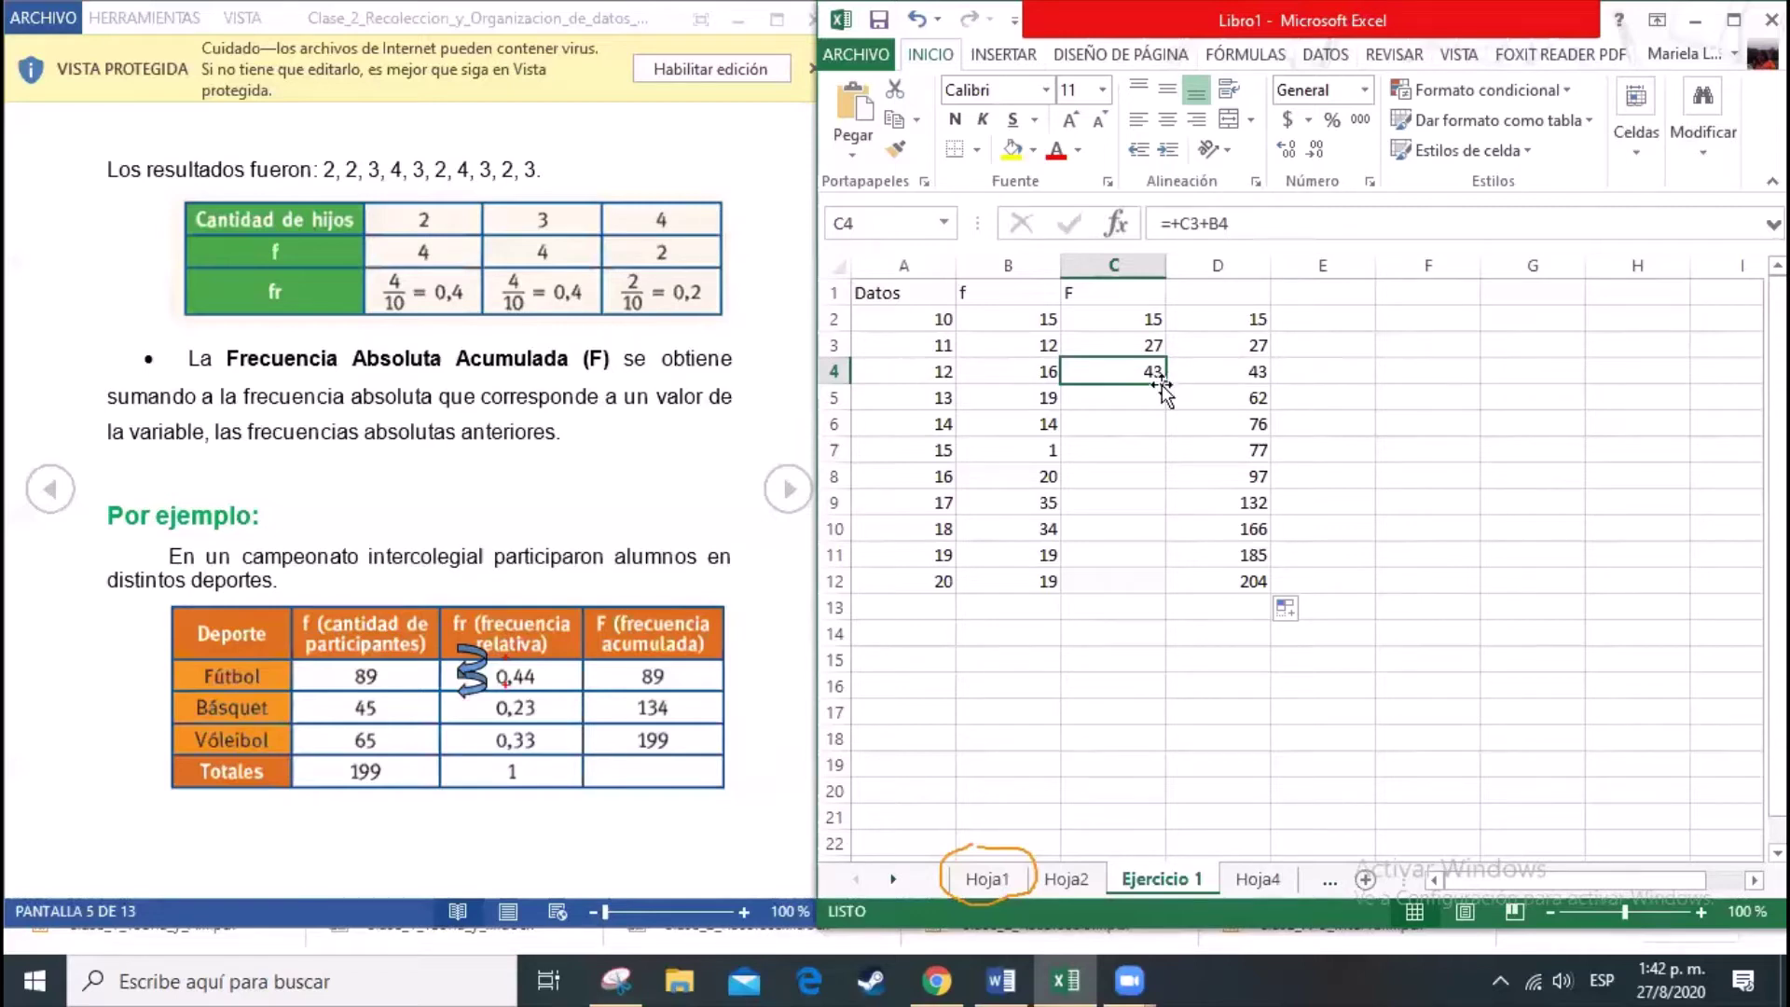
Step: Fill the cumulative frequency formula in C4 down through C12
left_click_drag(1168, 383, 1163, 591)
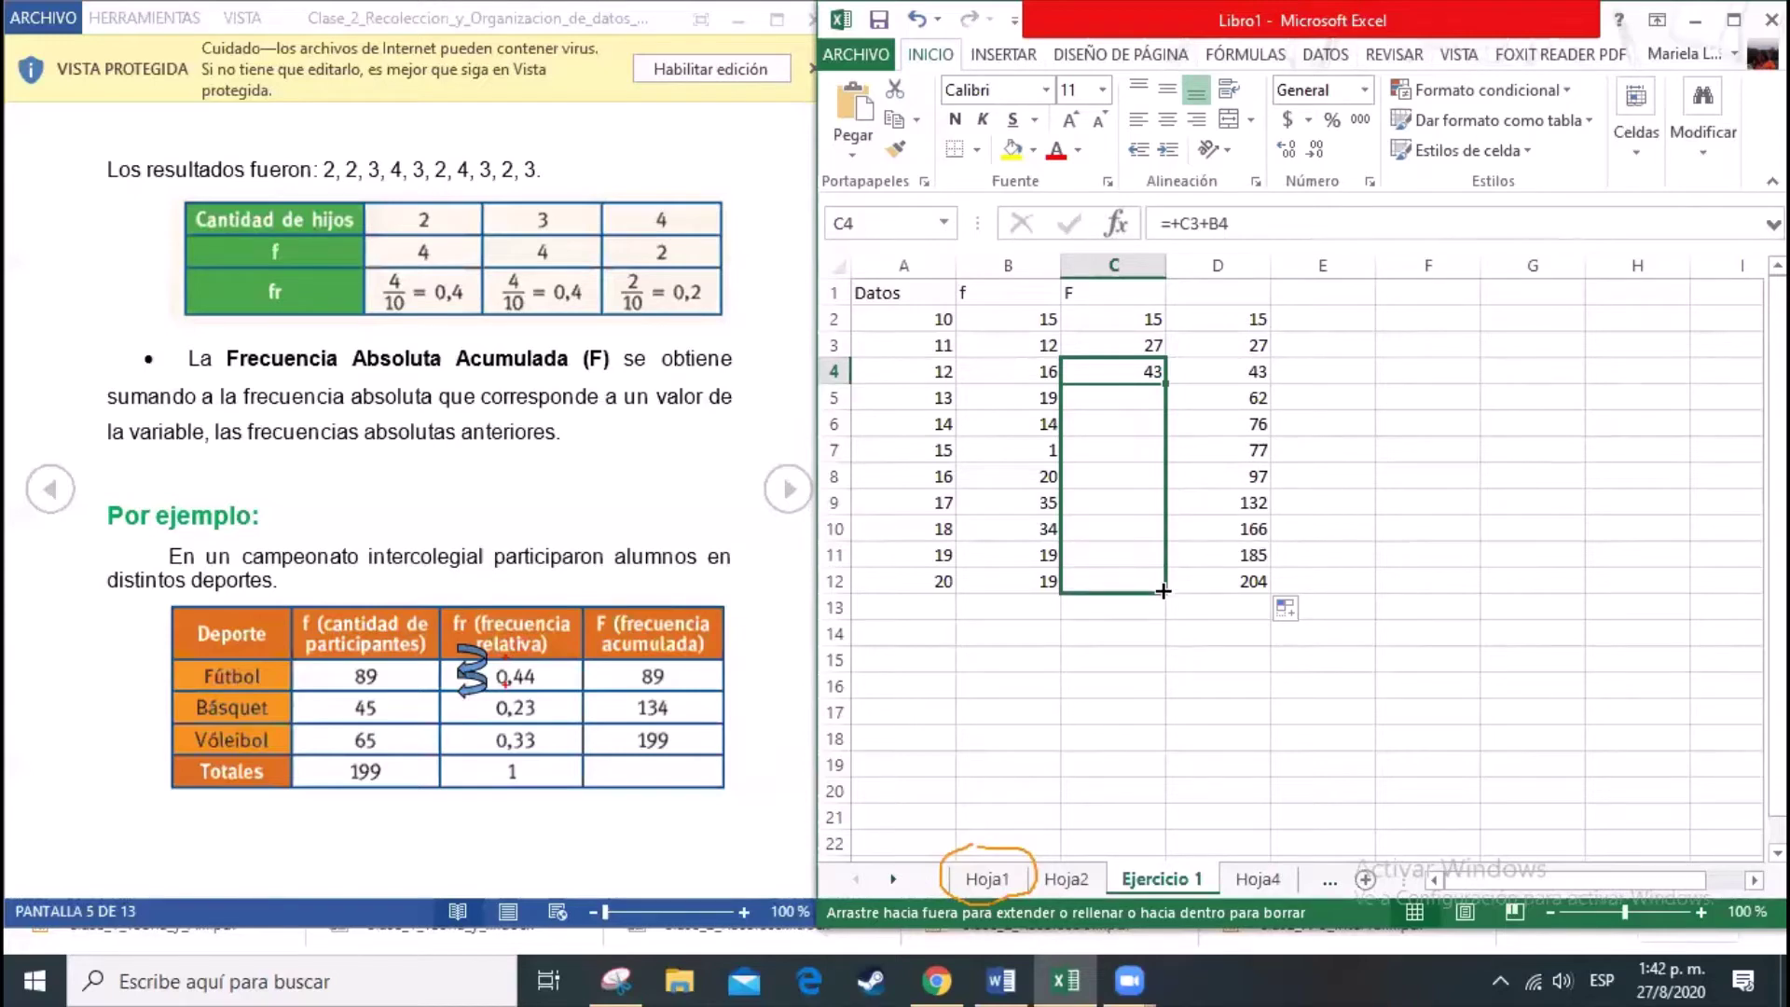
left_click_drag(1163, 591, 1163, 591)
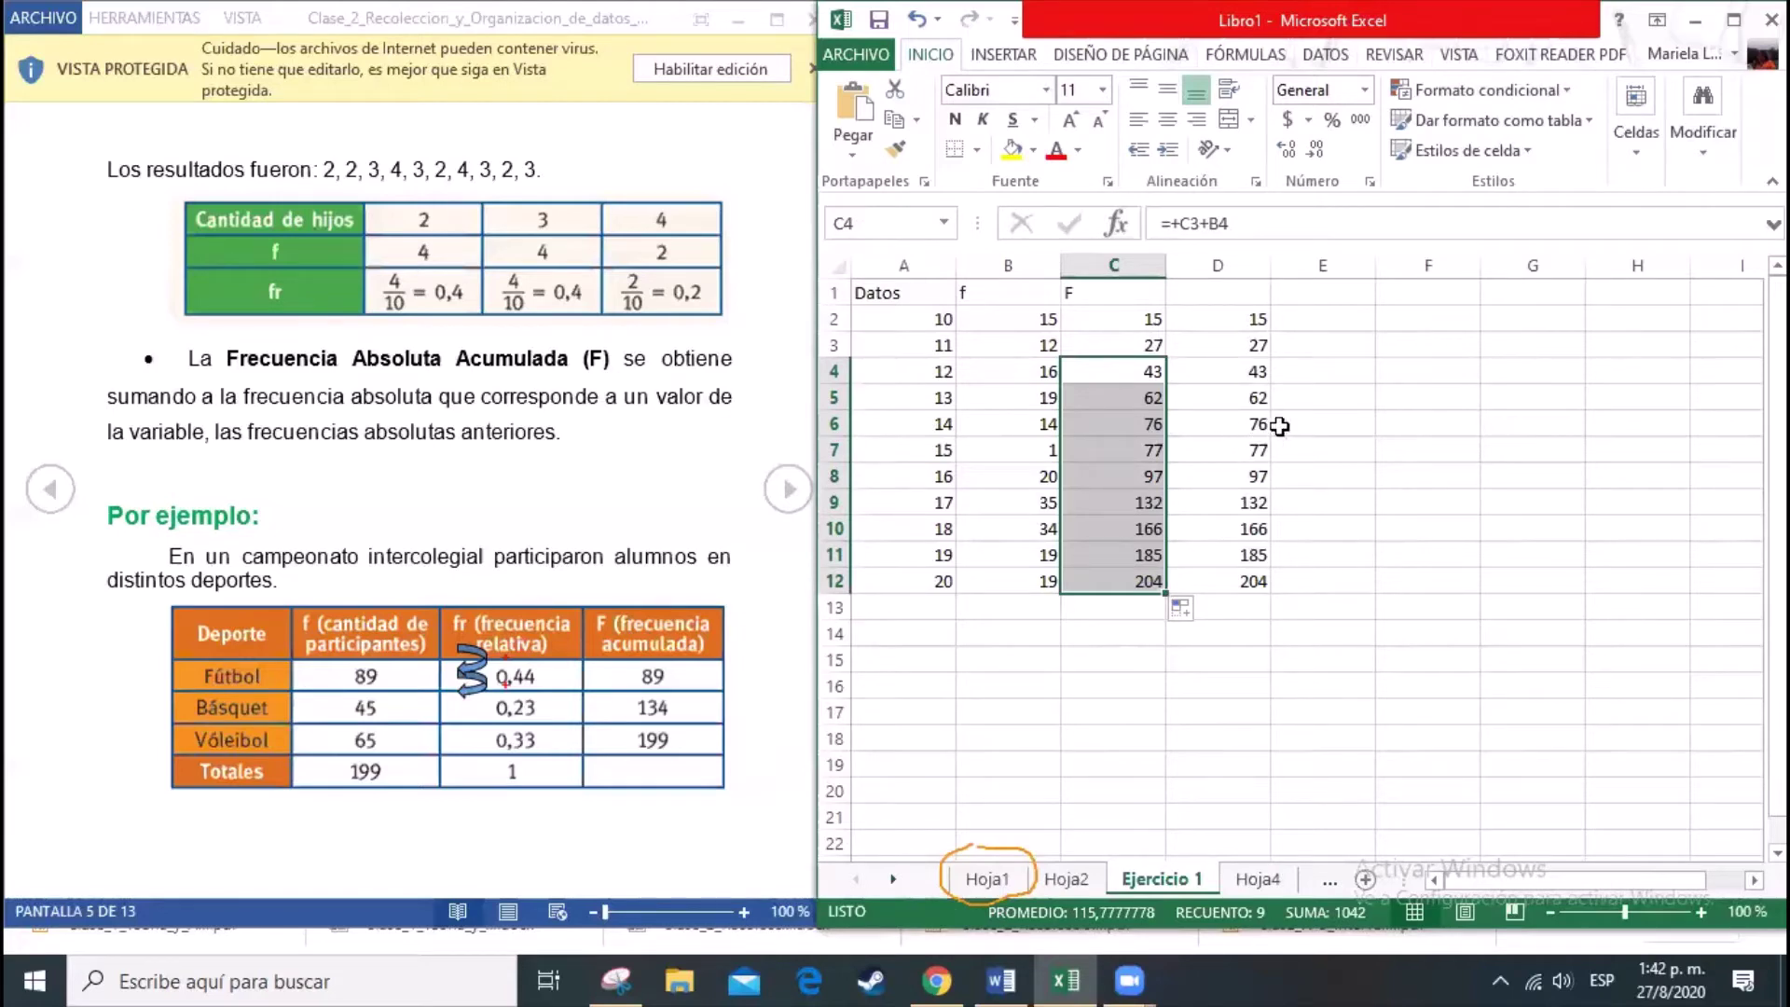
Step: Try filling the plain number in D2 down through D12, and undo the fill
left_click(1262, 317)
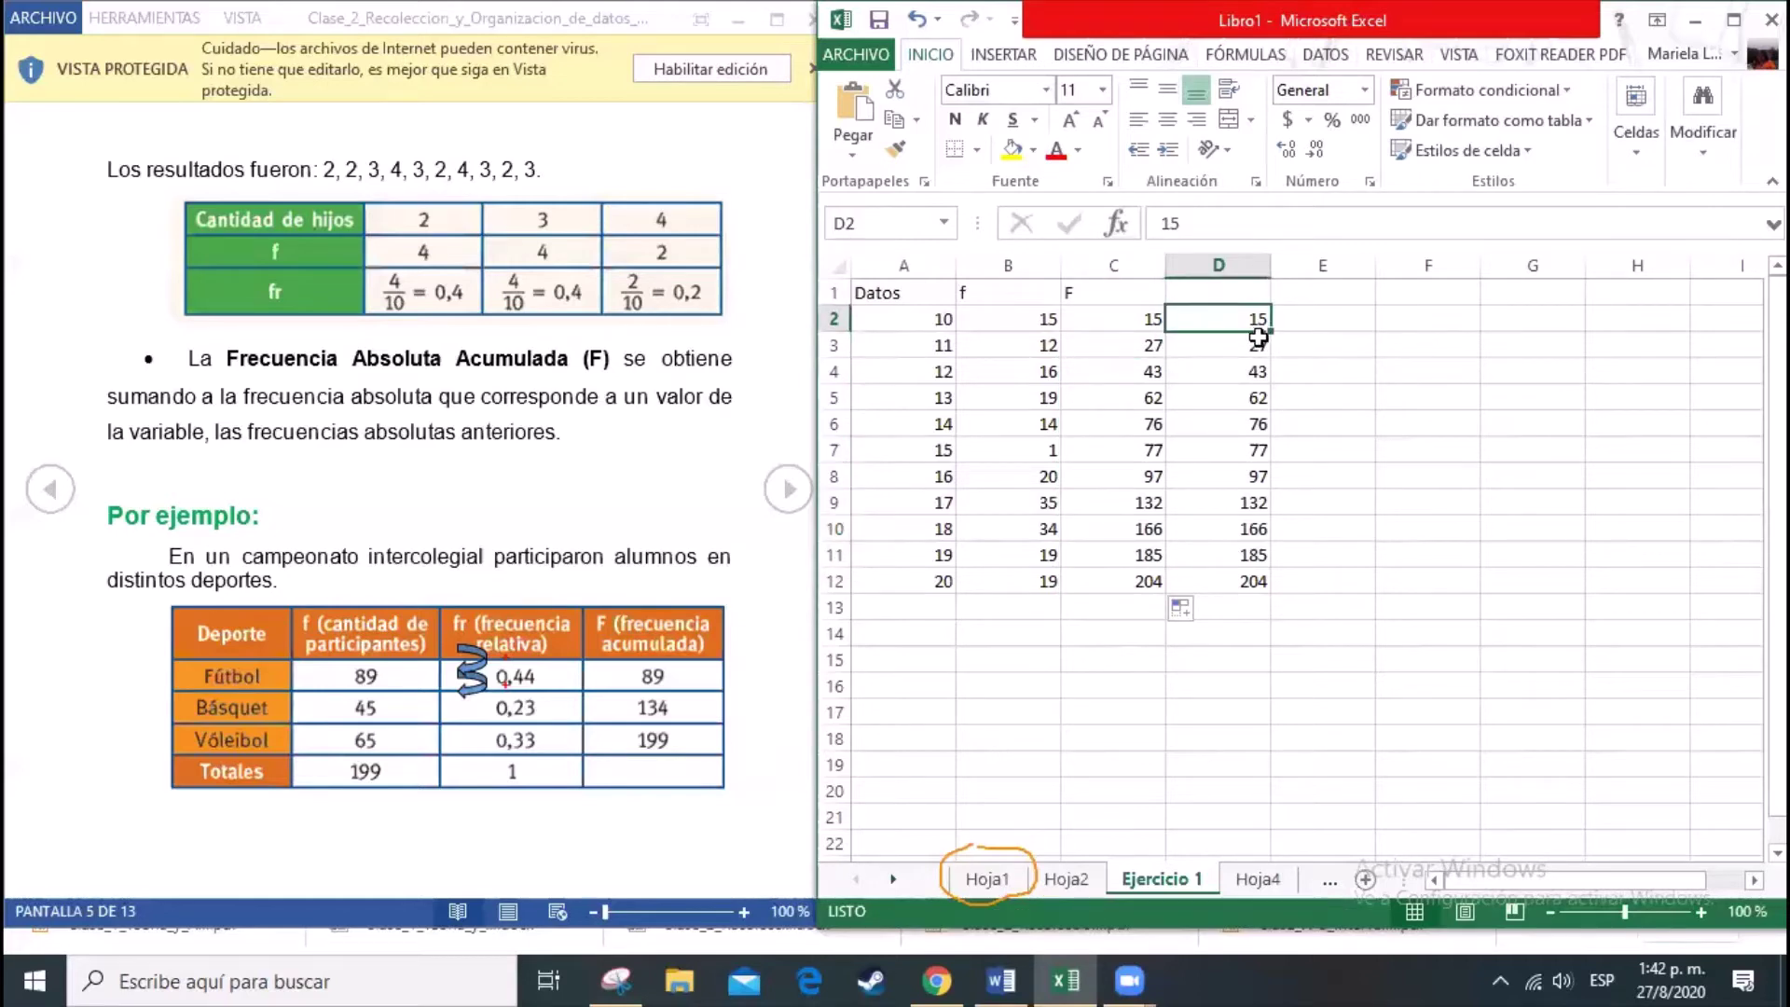
double_click(1020, 318)
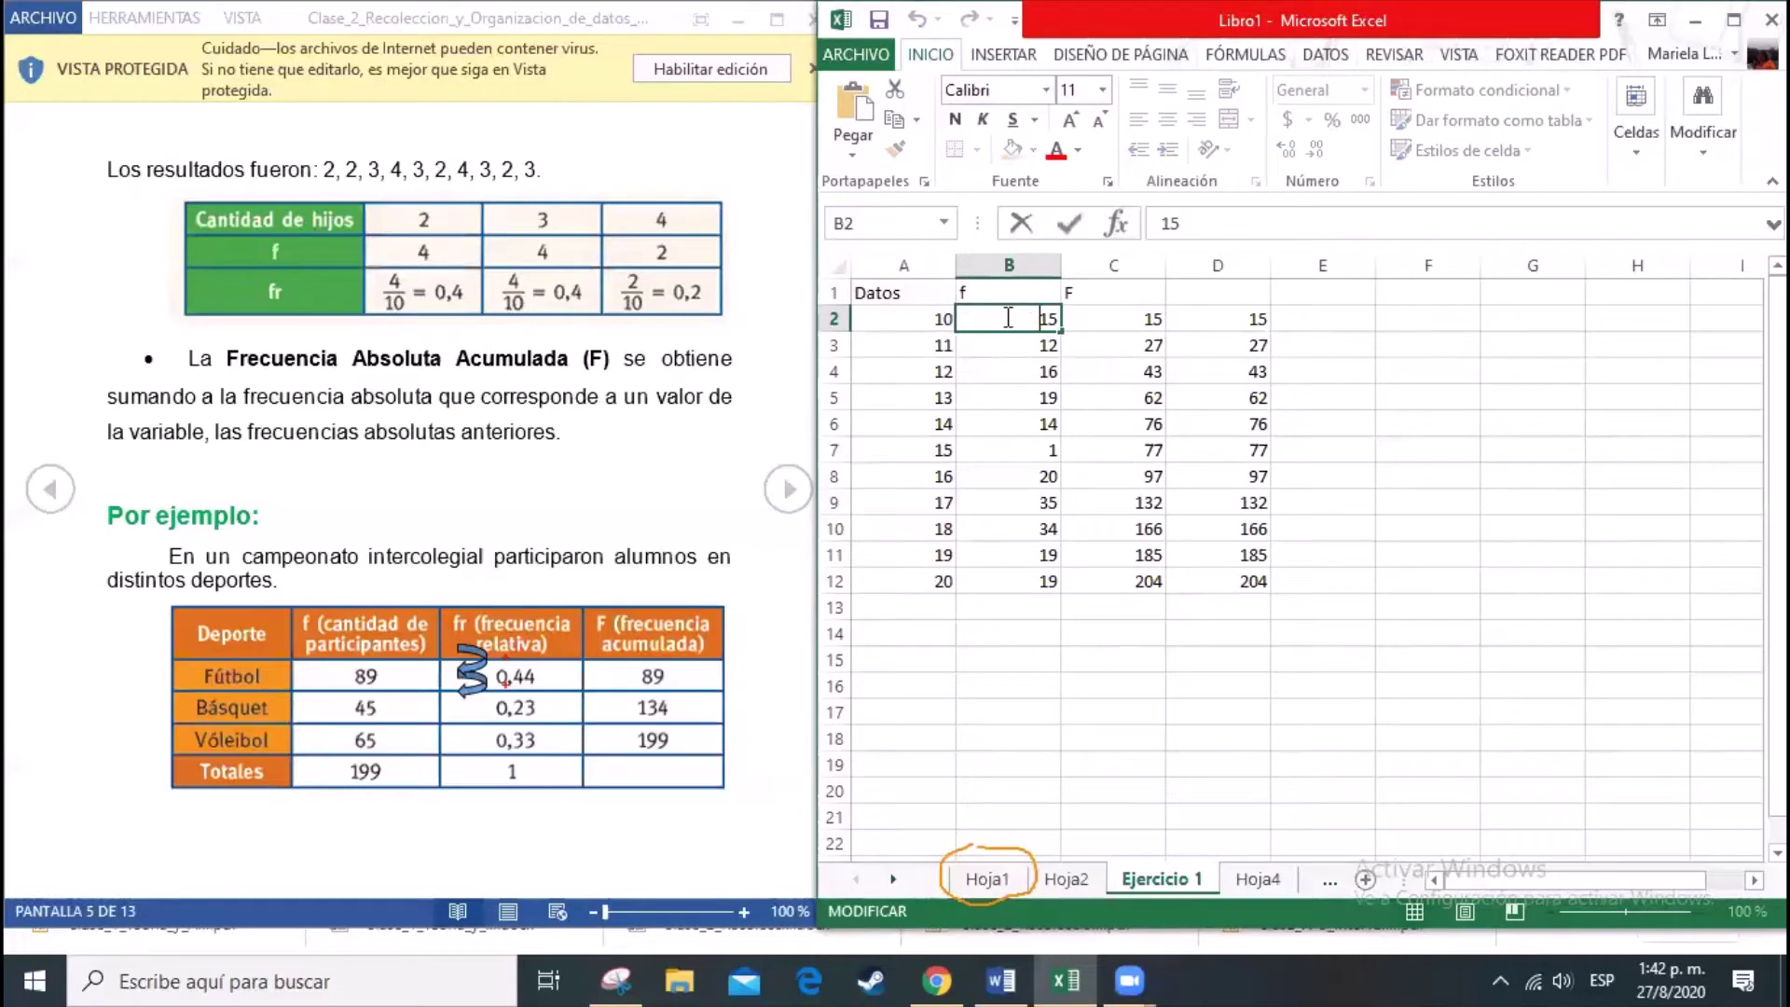
left_click(1273, 319)
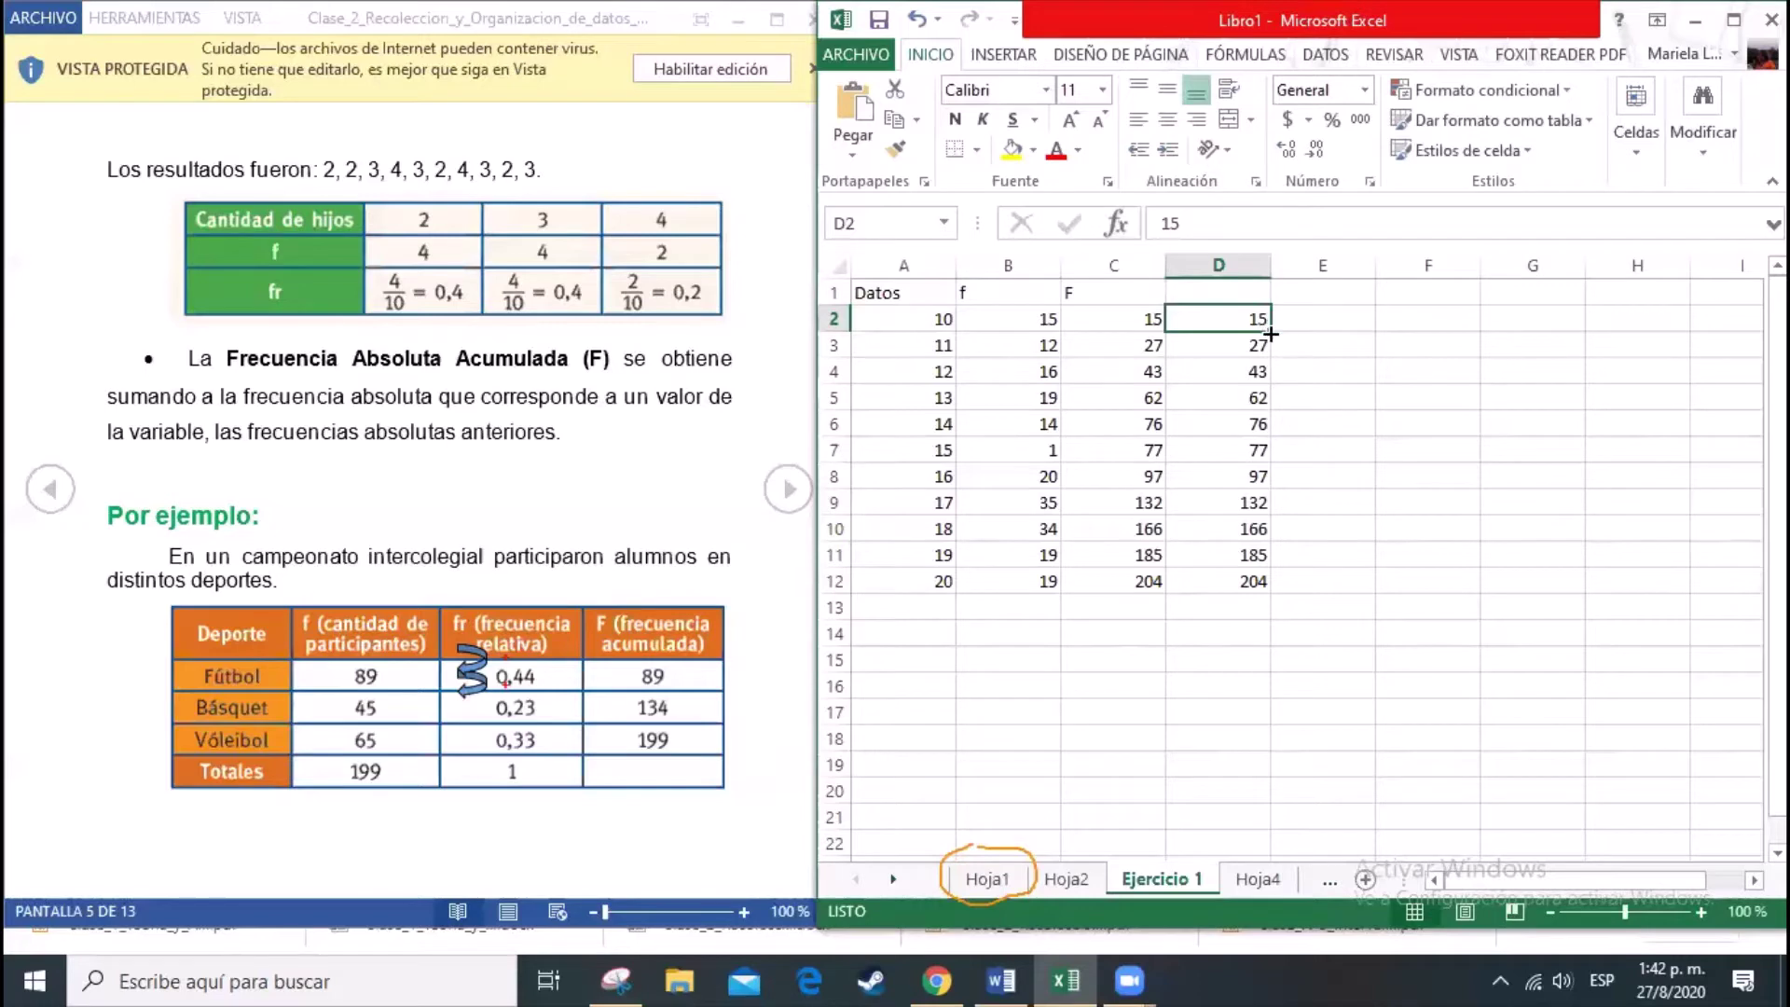
left_click_drag(1272, 333, 1265, 599)
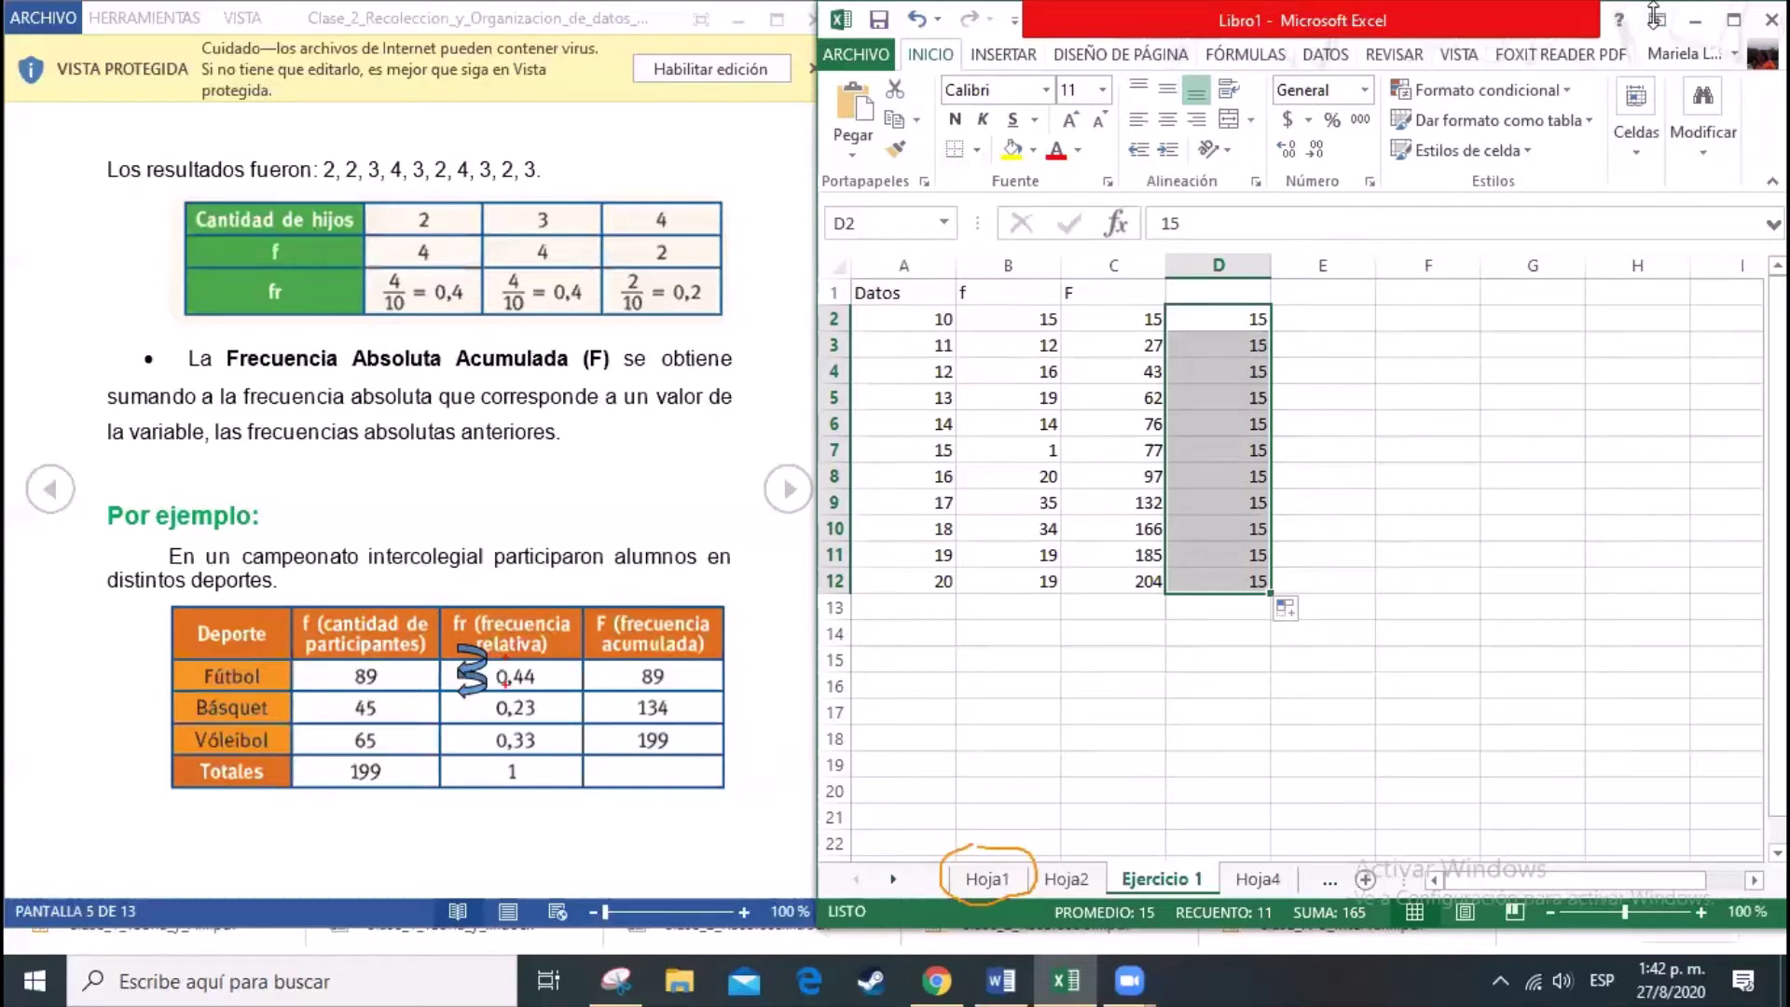
left_click_drag(1654, 14, 1655, 66)
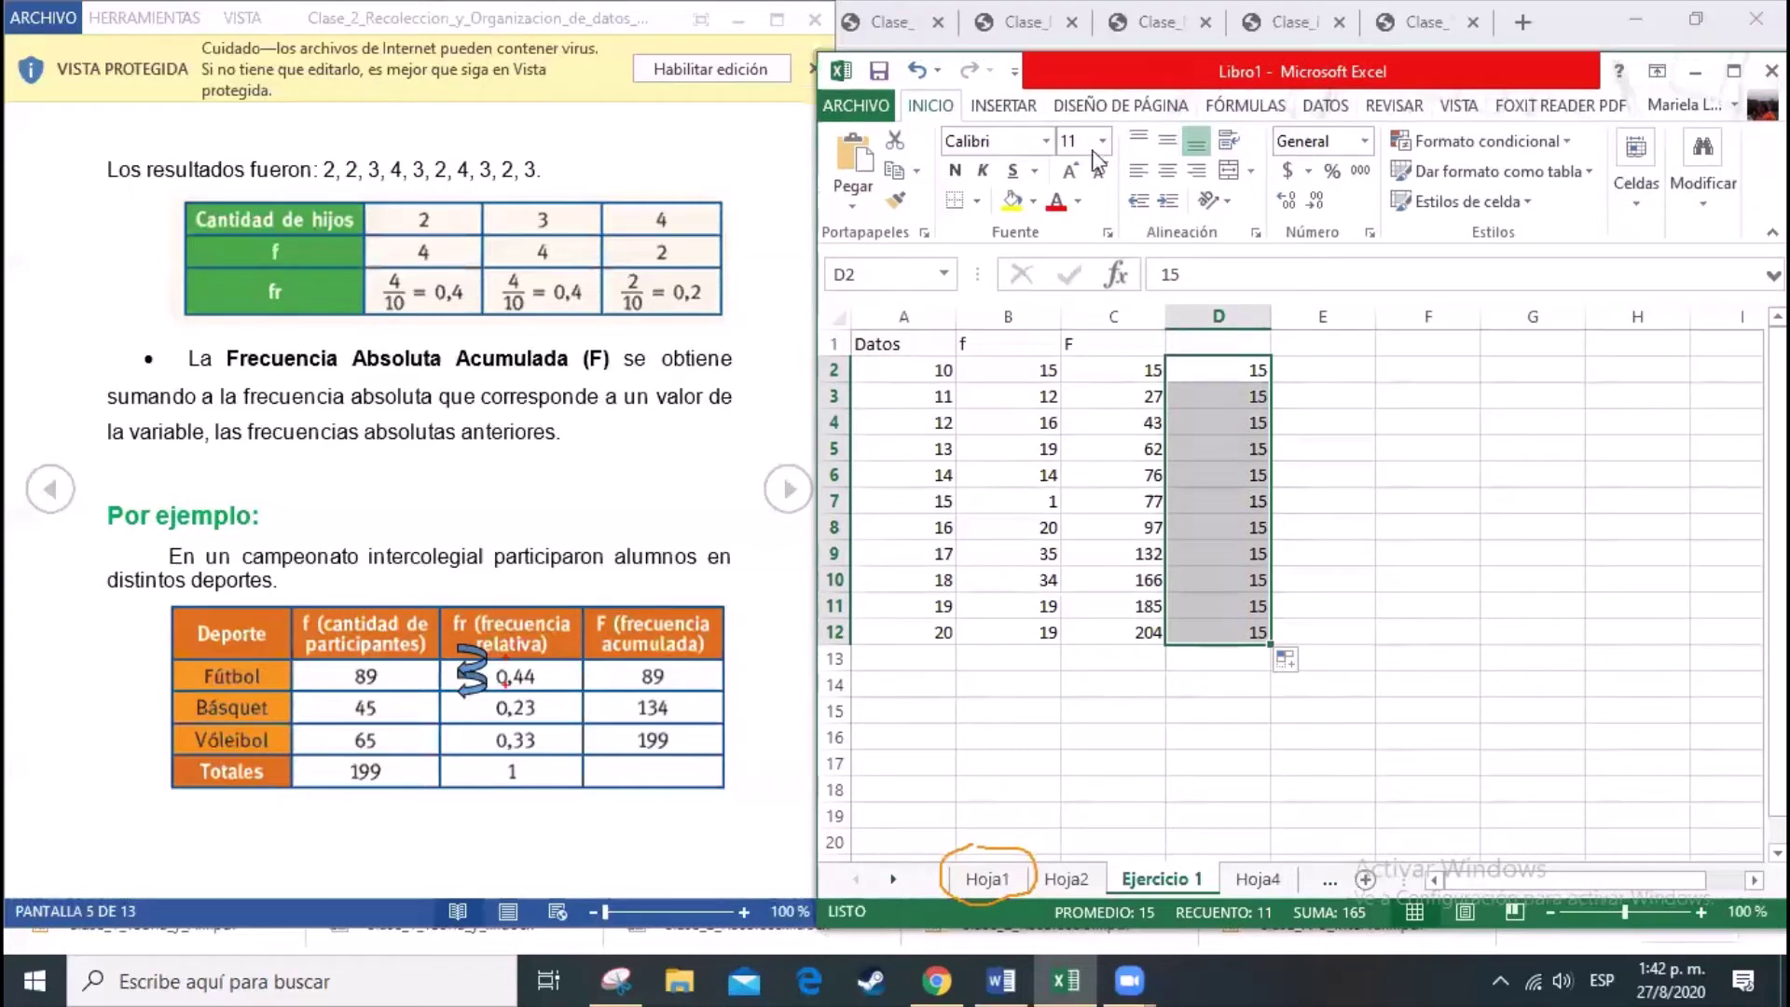
left_click(917, 71)
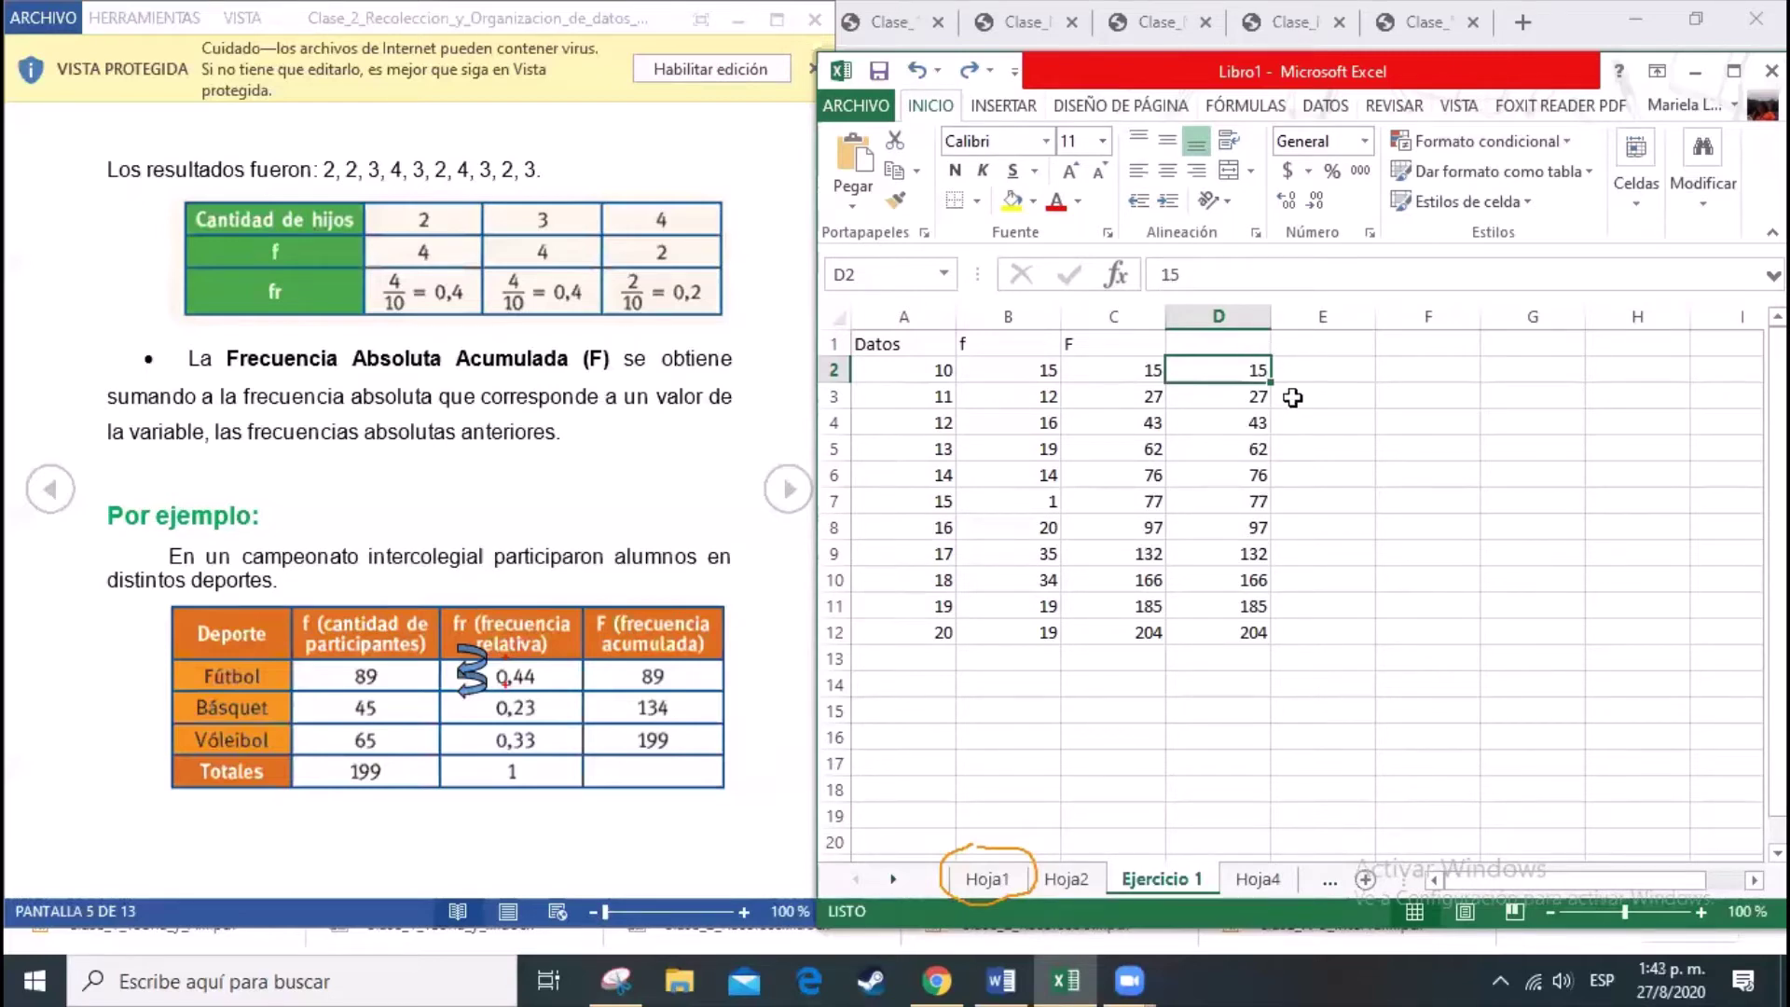
Step: Change the first absolute frequency in B2 to 20
left_click(1031, 370)
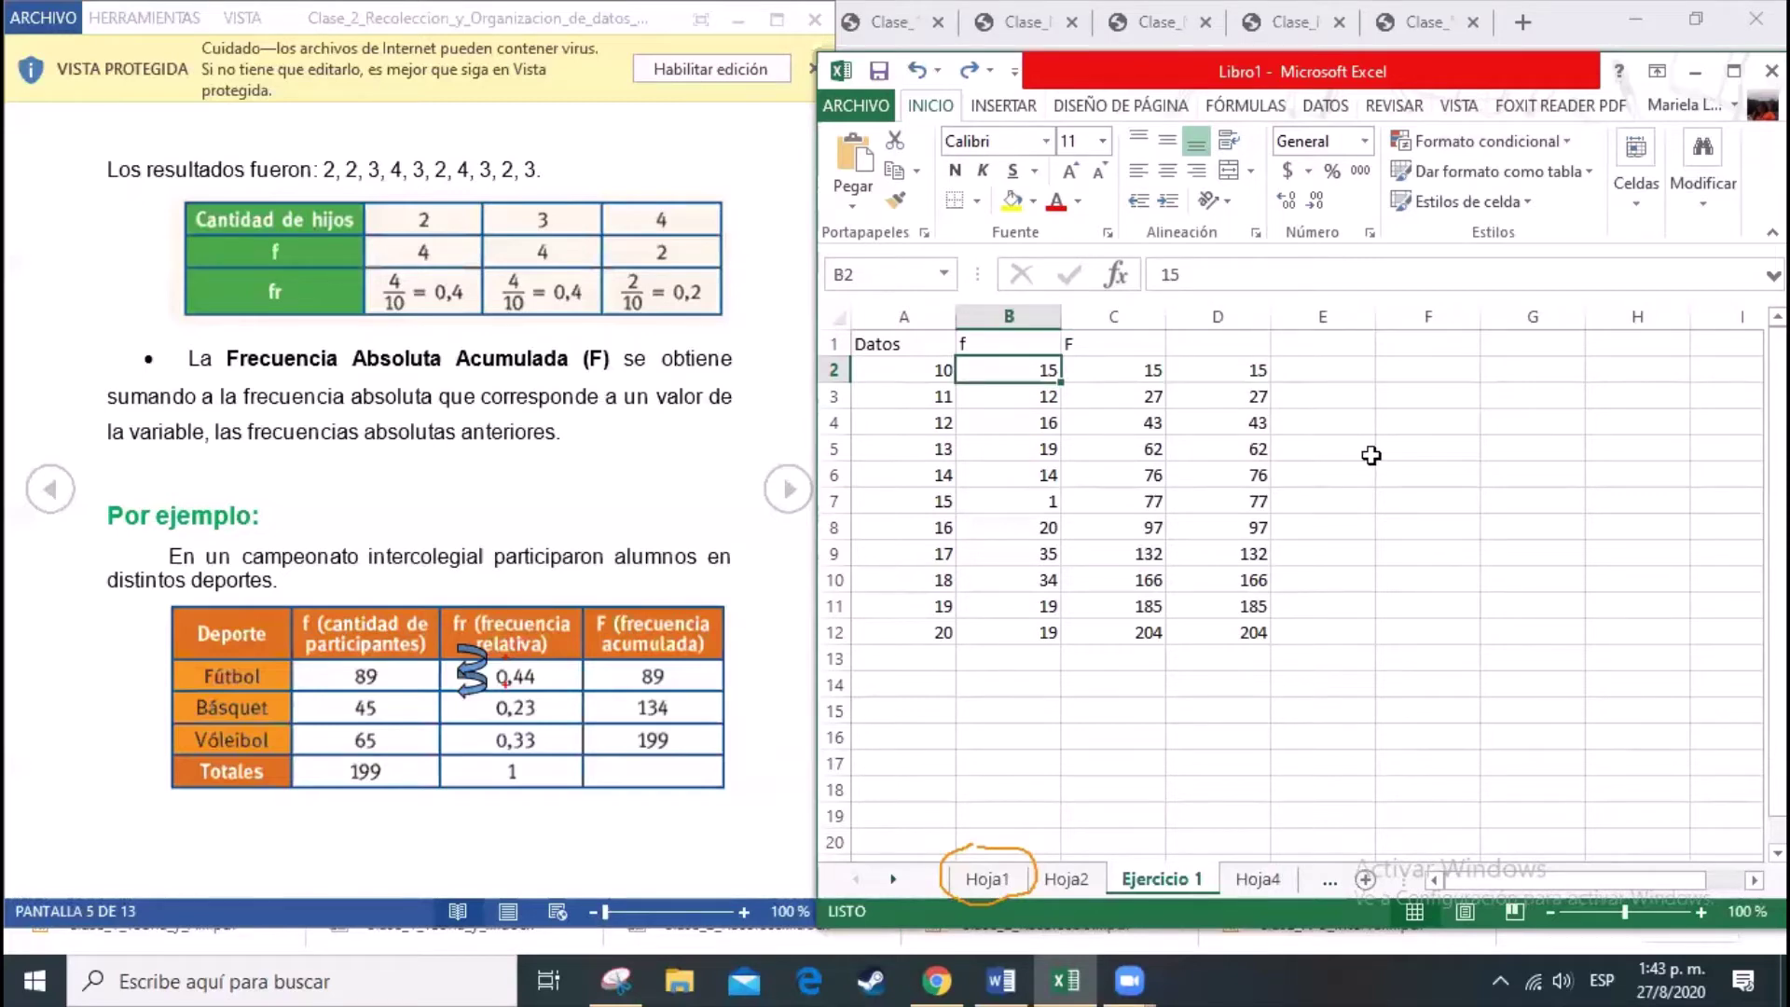
type("20")
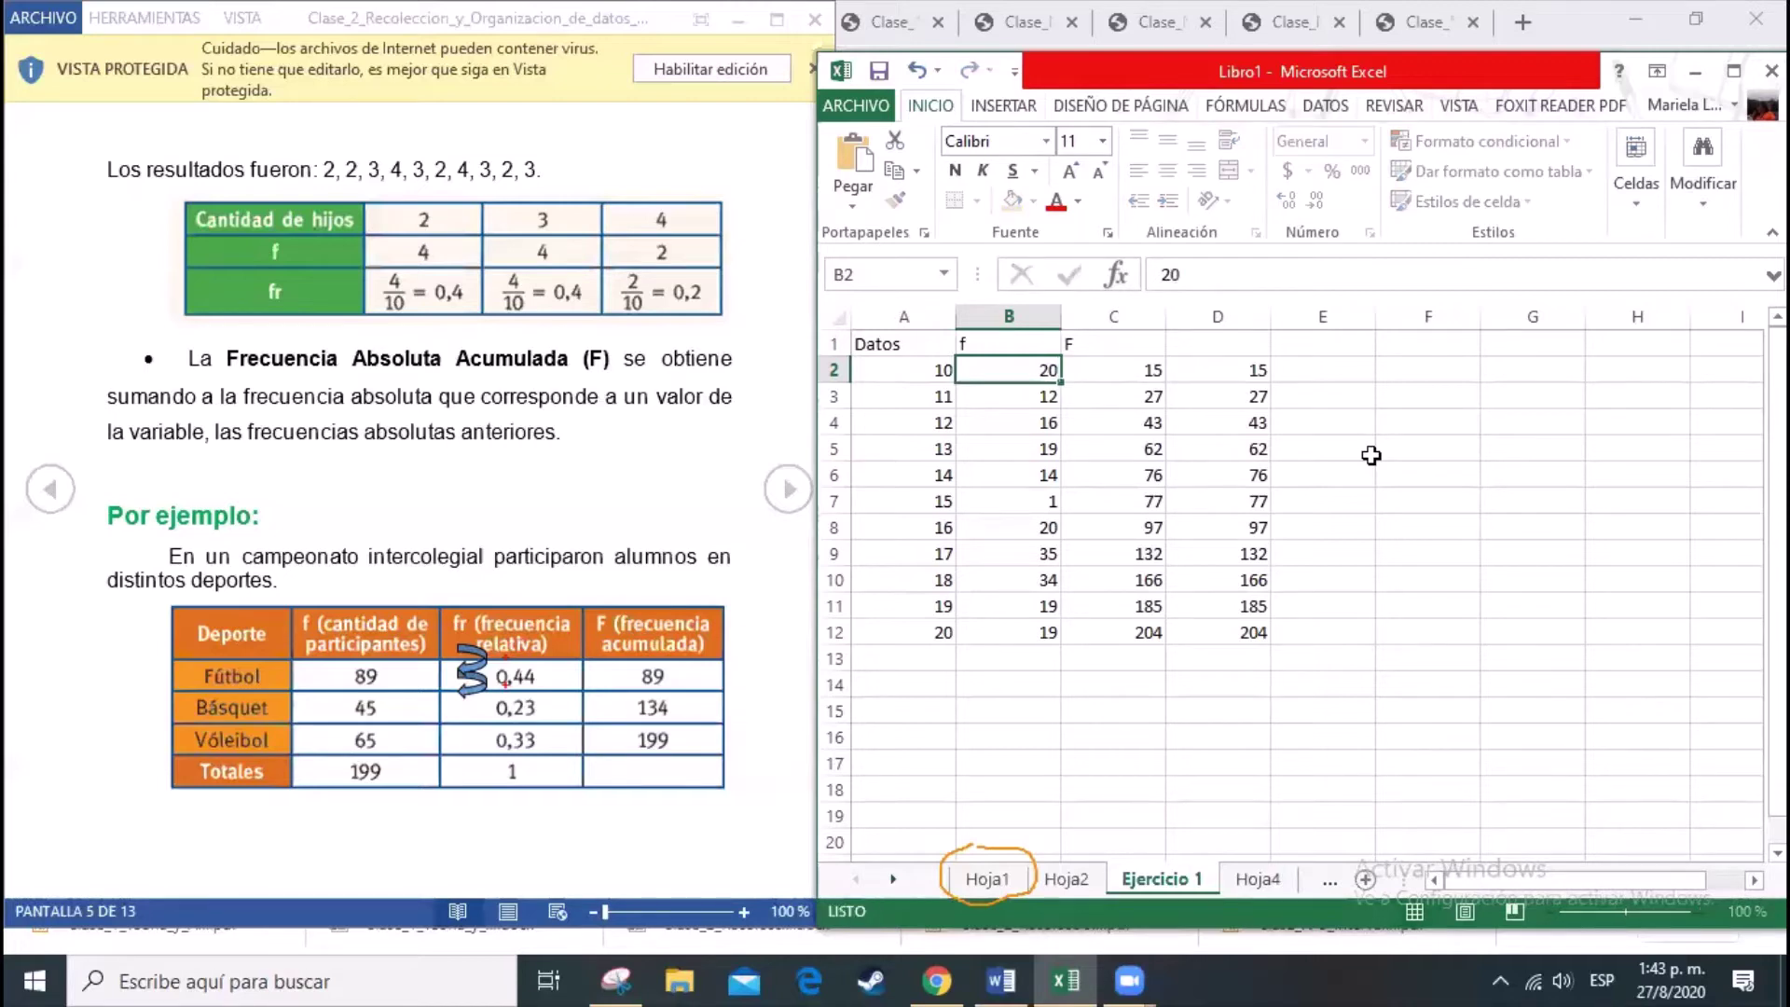
key("Tab")
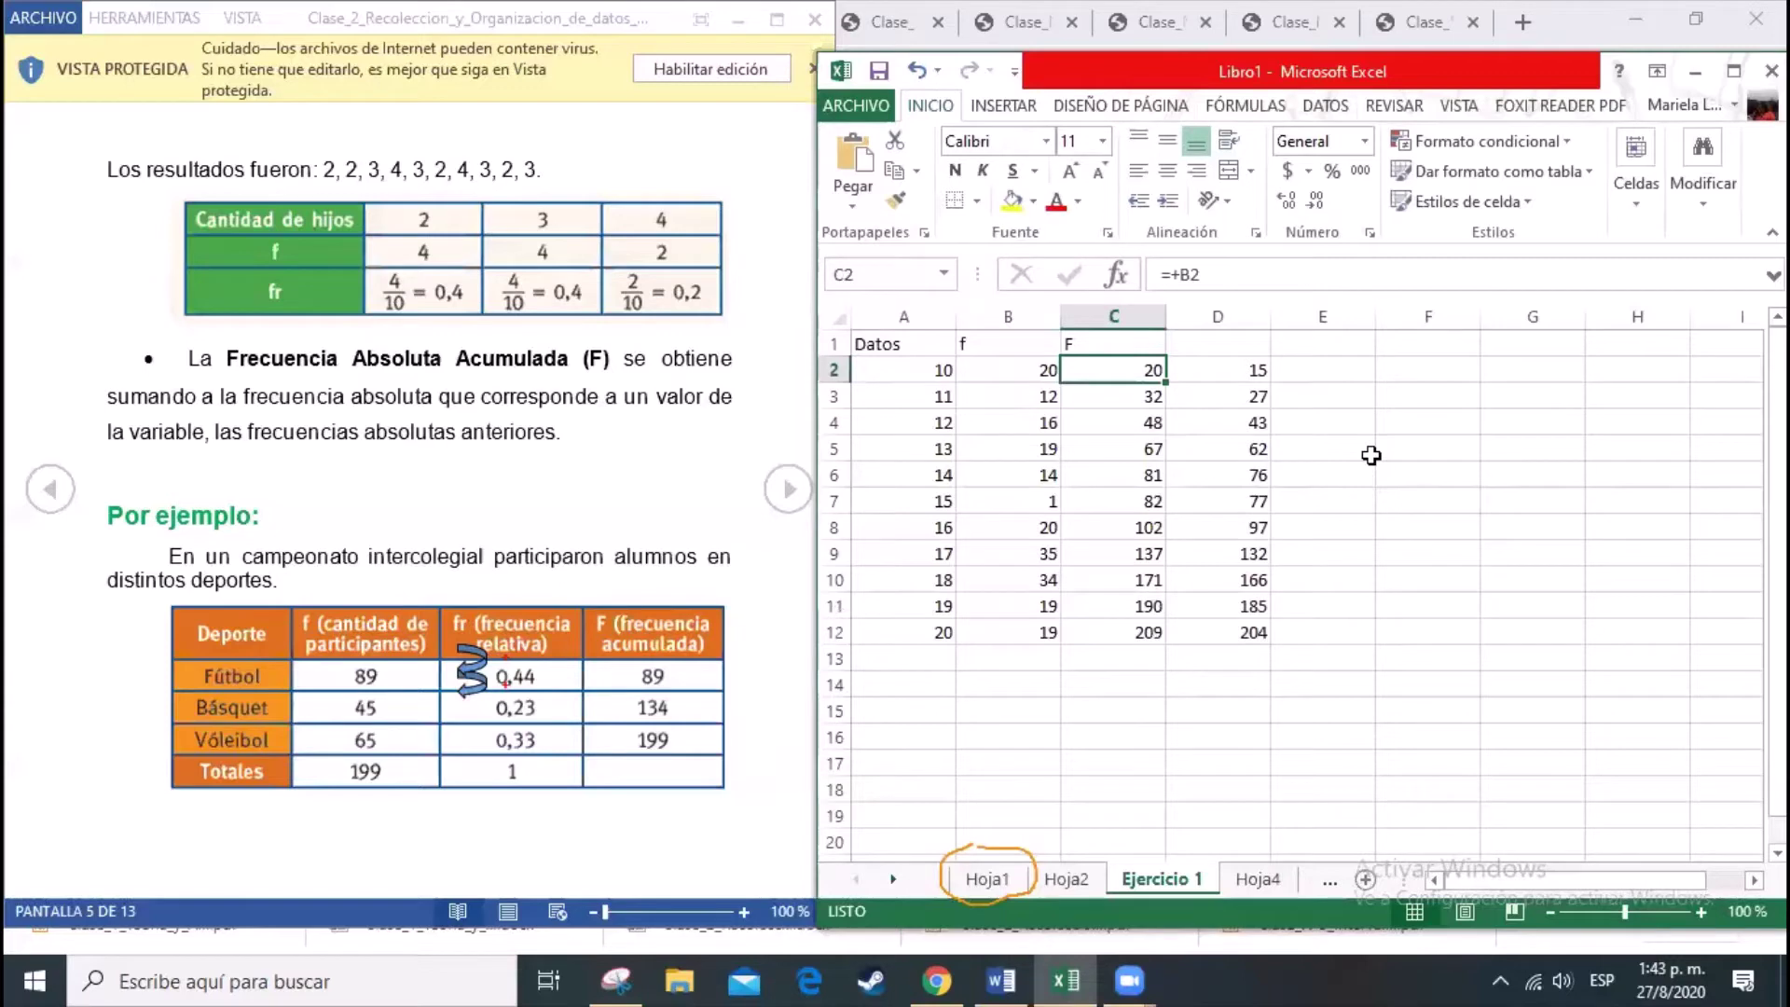
Step: Compare the contents of B2, C2 and D2 to see which cells depend on the first frequency
key("Right")
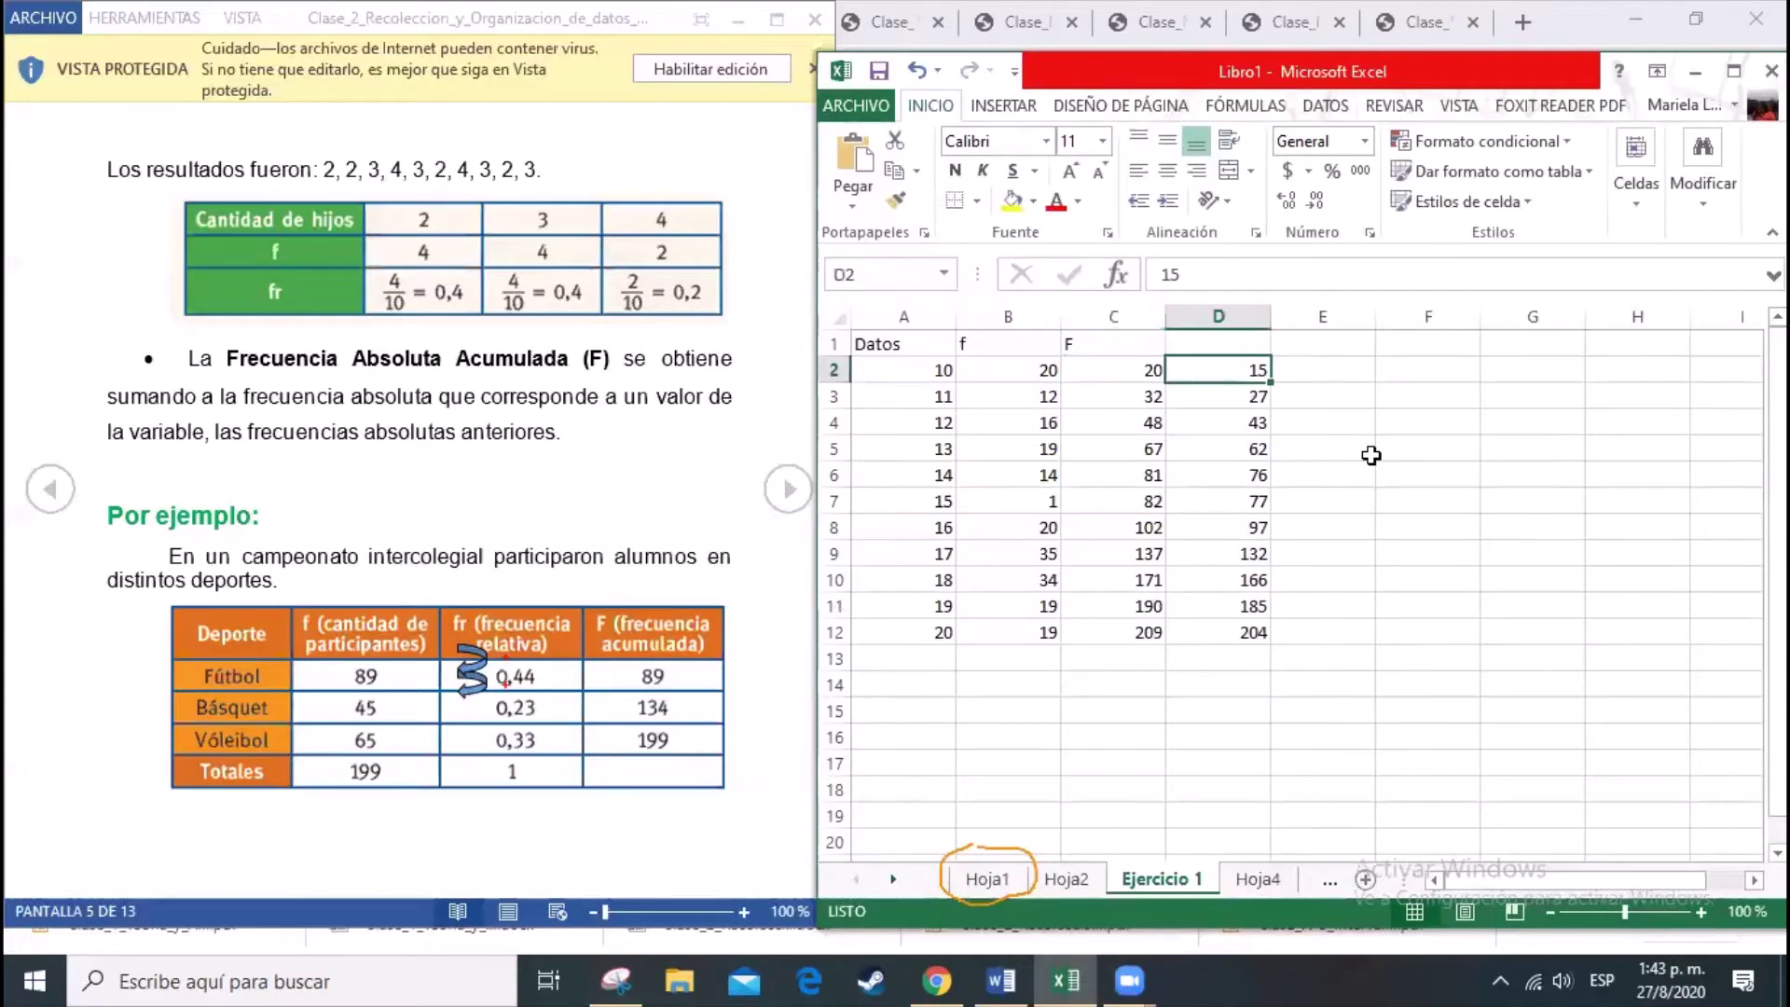
key("Left")
key("Left")
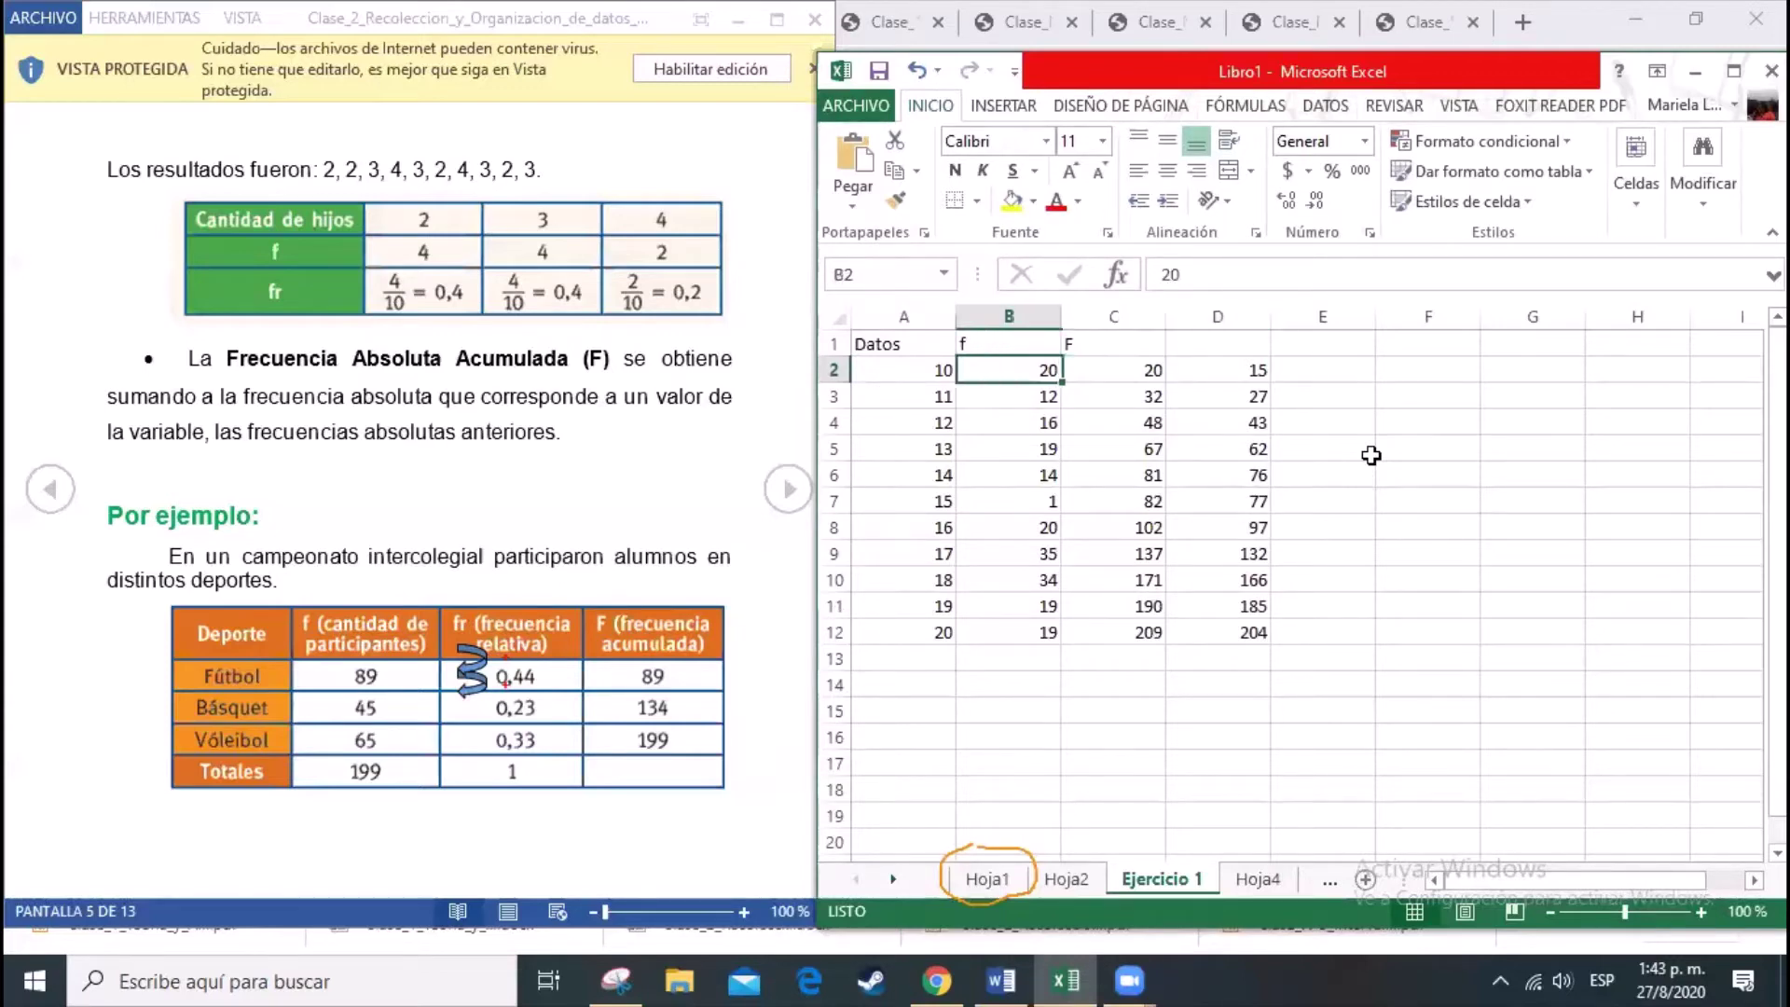
key("Right")
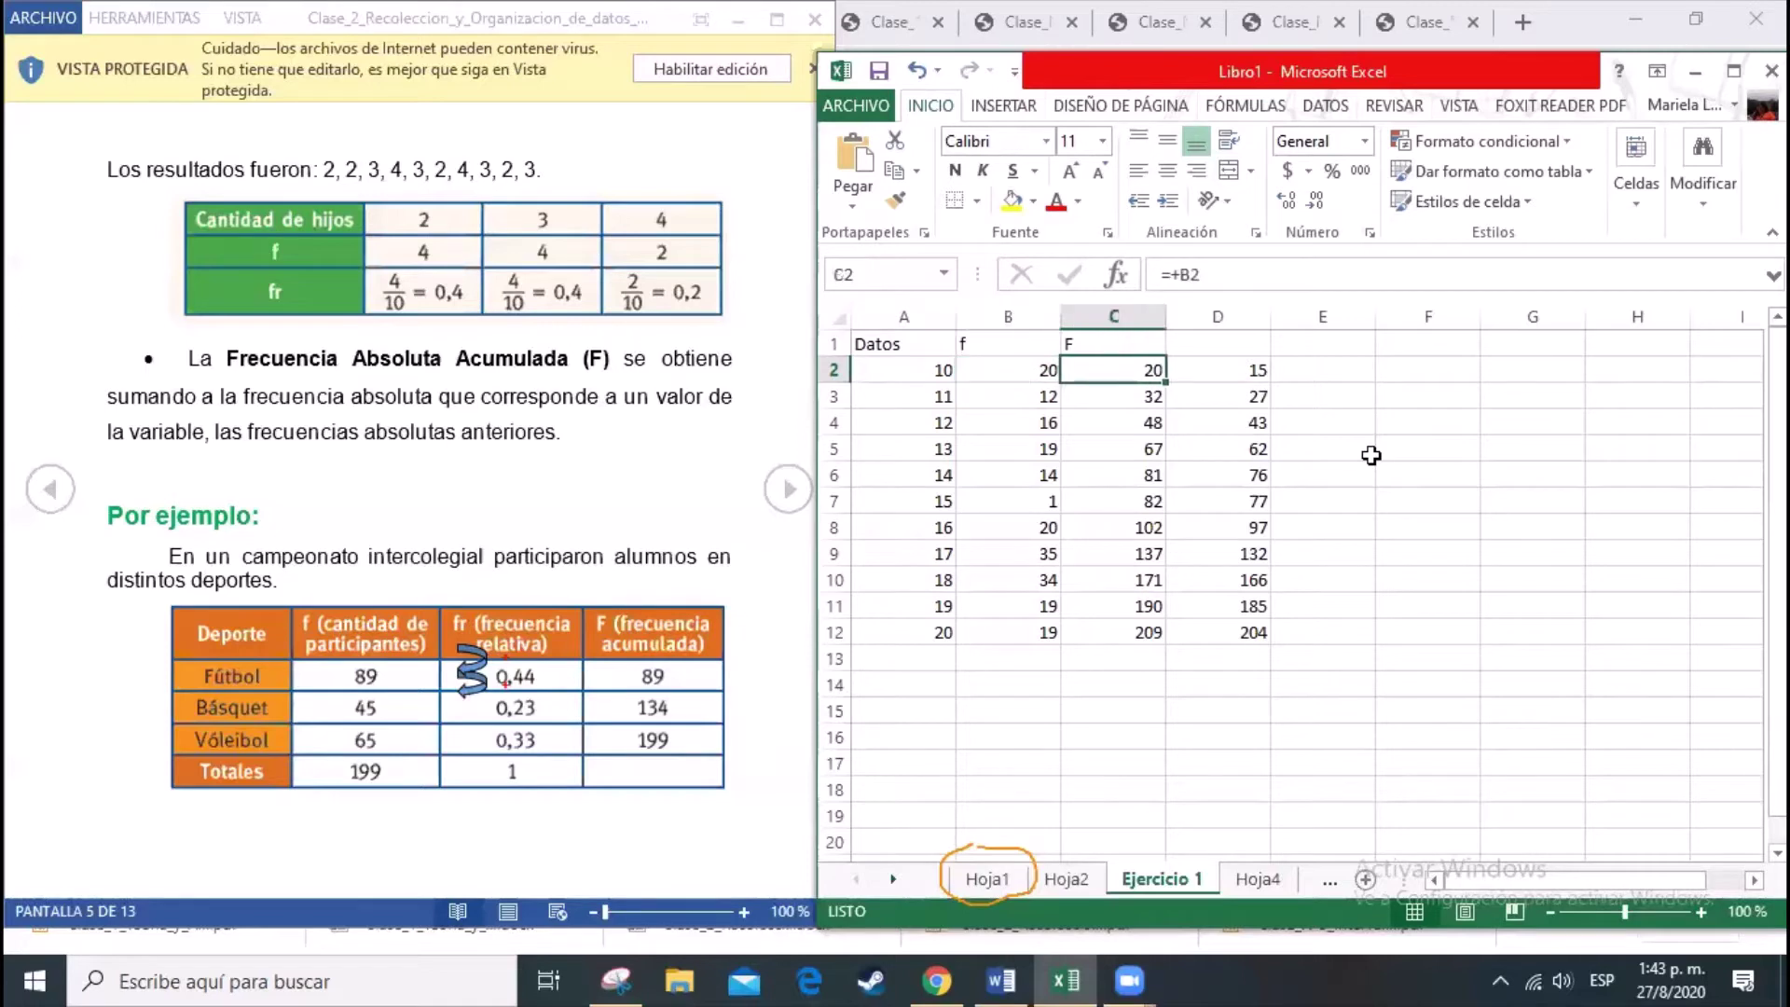
key("Left")
key("Right")
key("Right")
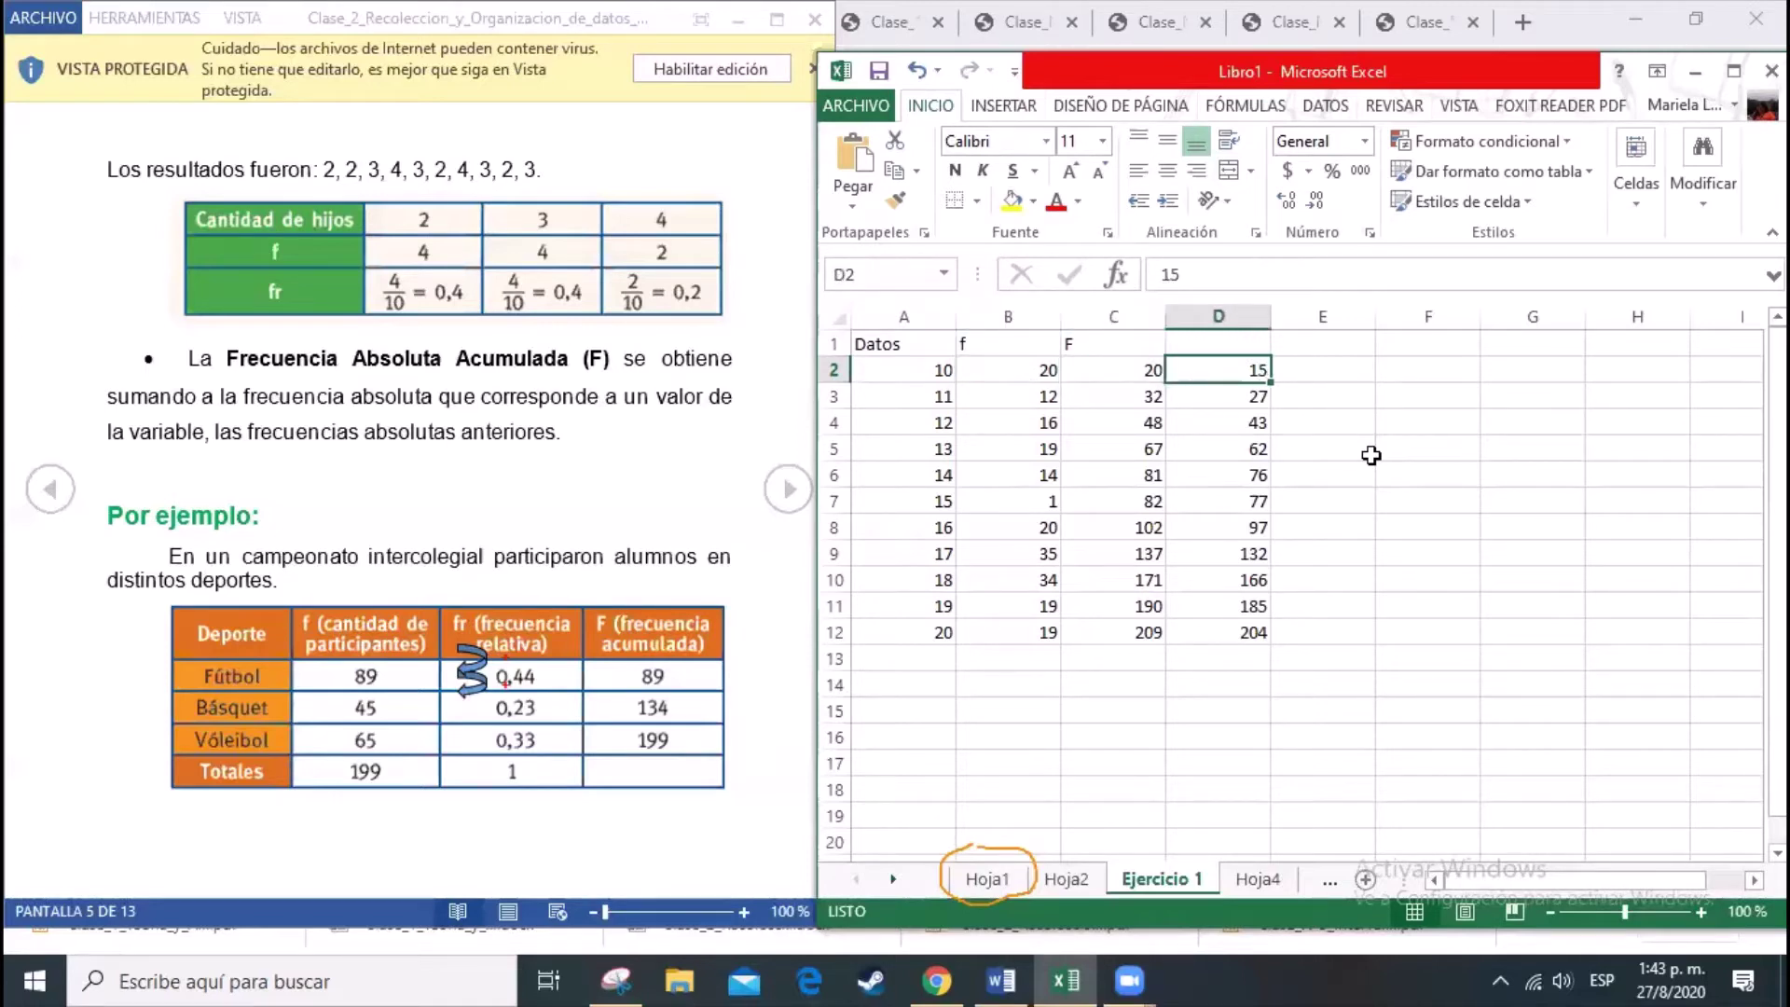
key("Left")
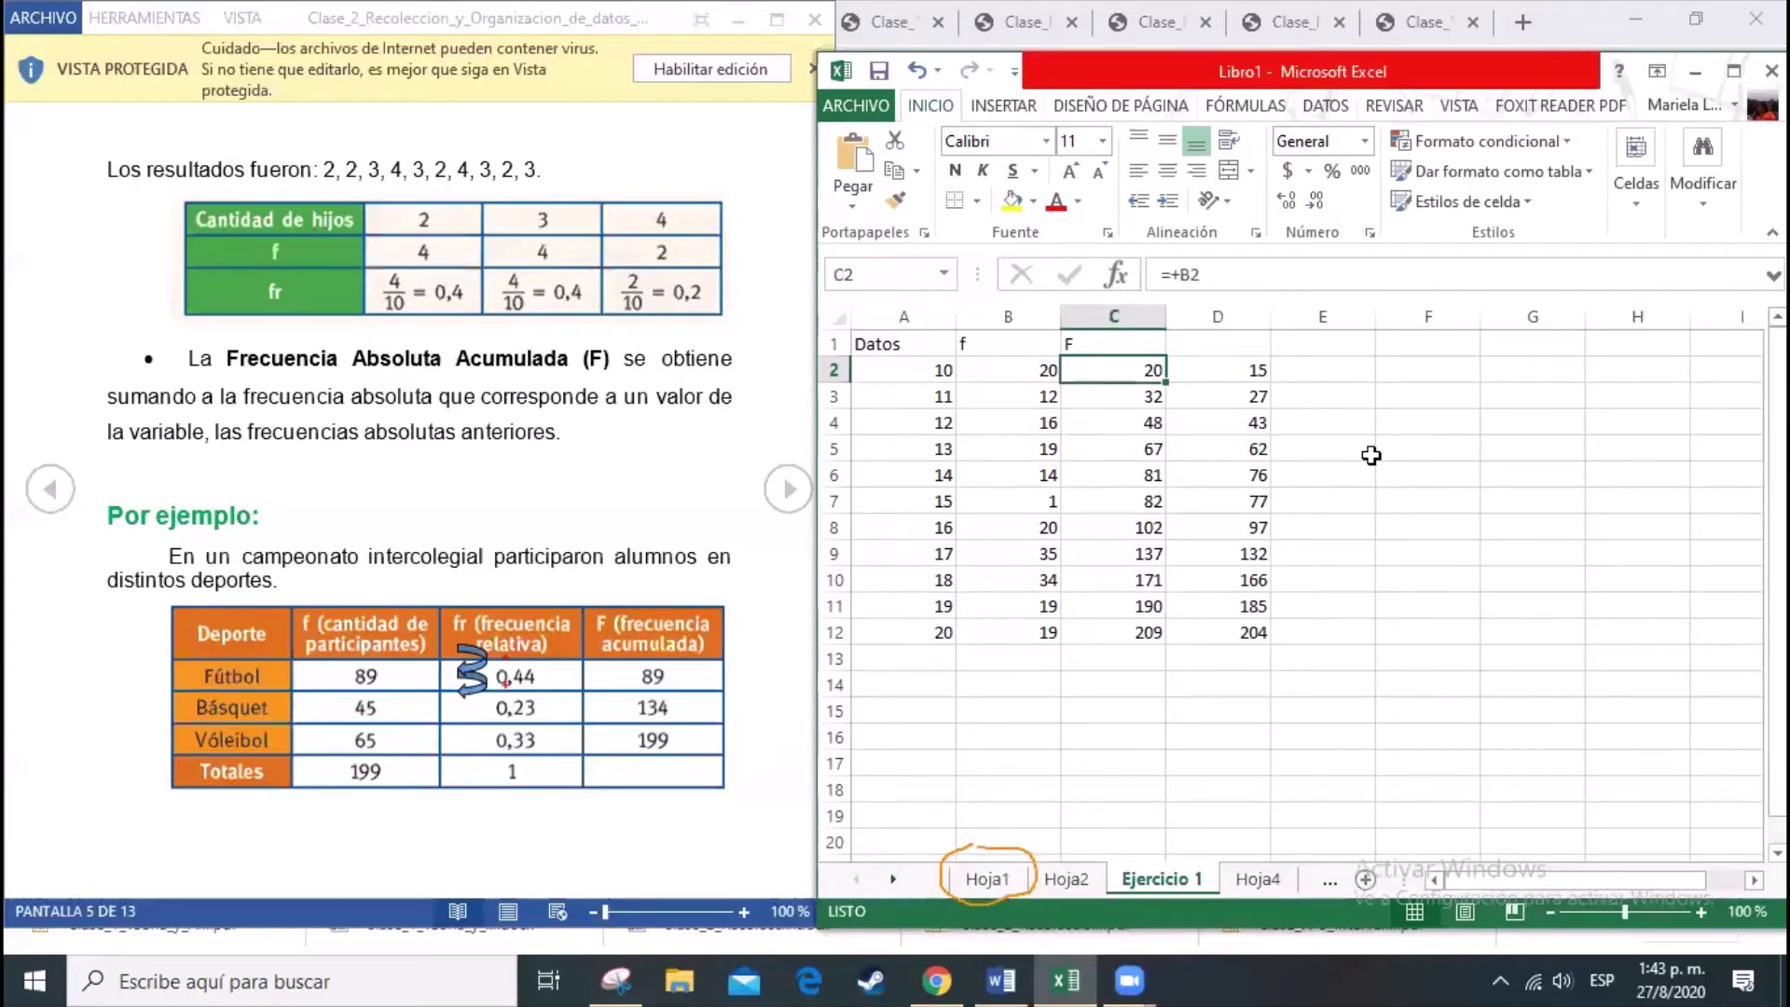
Step: Examine the cumulative frequency formulas in column C from C3 down to C11
key("Down")
key("Down")
key("Down")
key("Down")
key("Down")
key("Down")
key("Down")
key("Down")
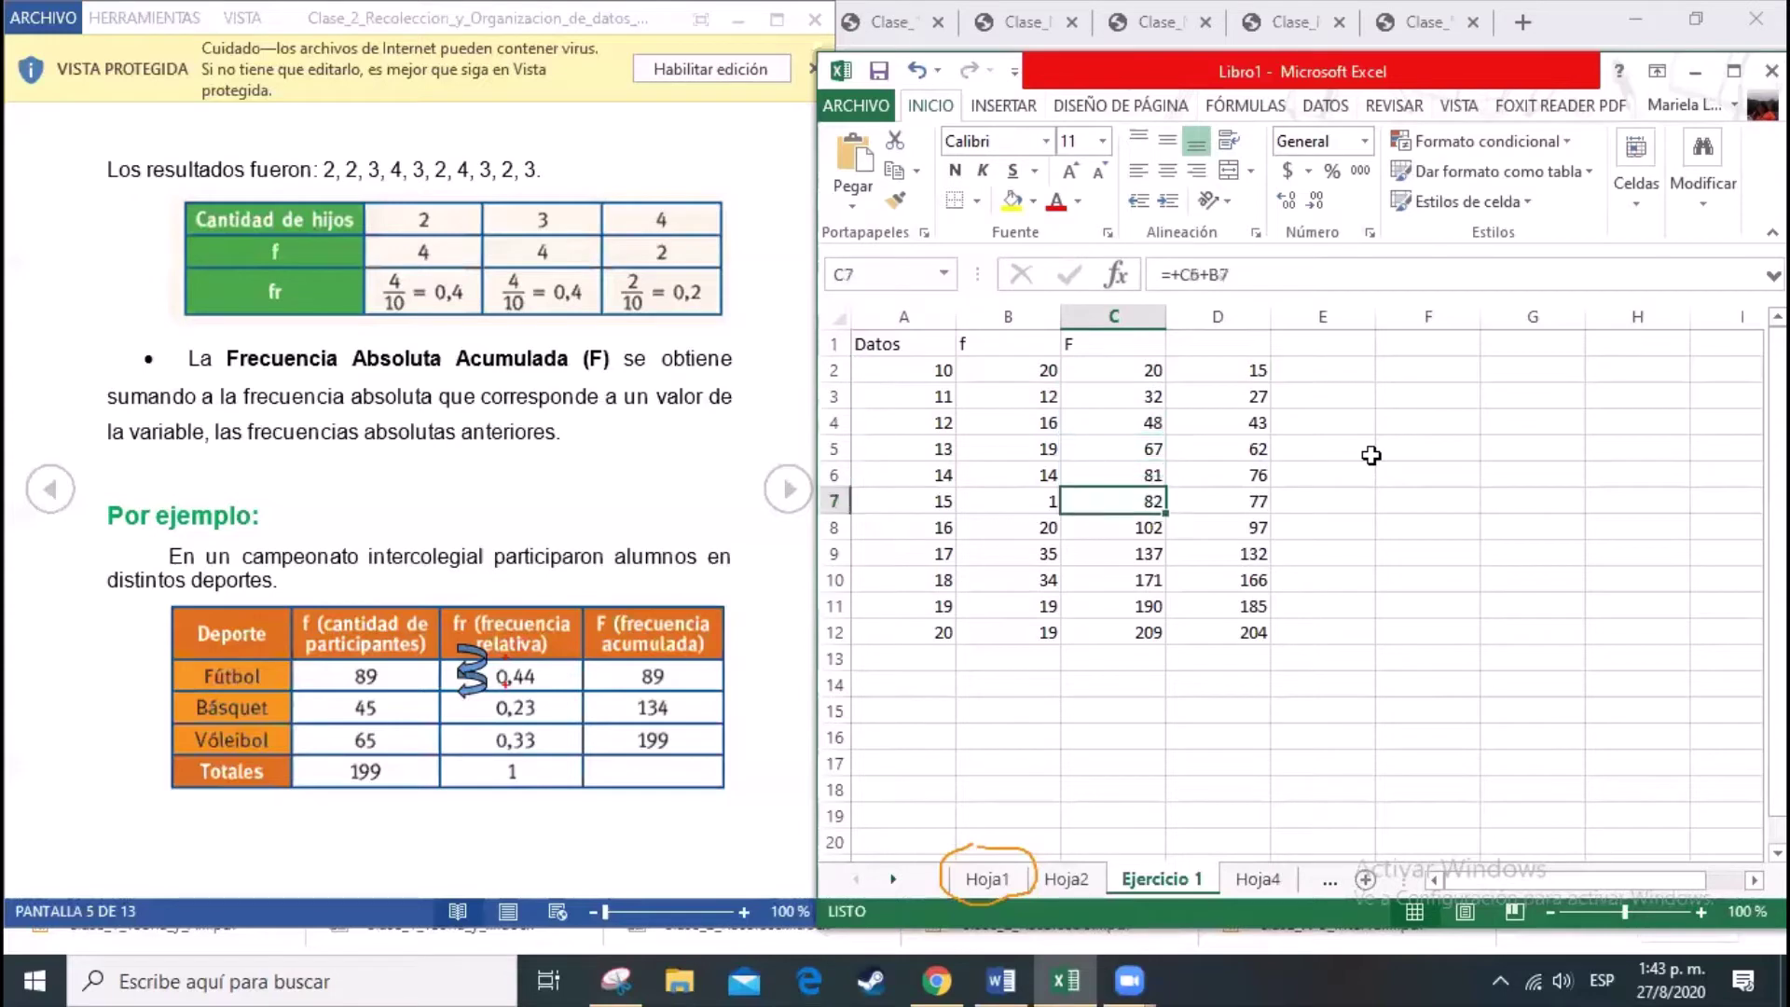
key("Down")
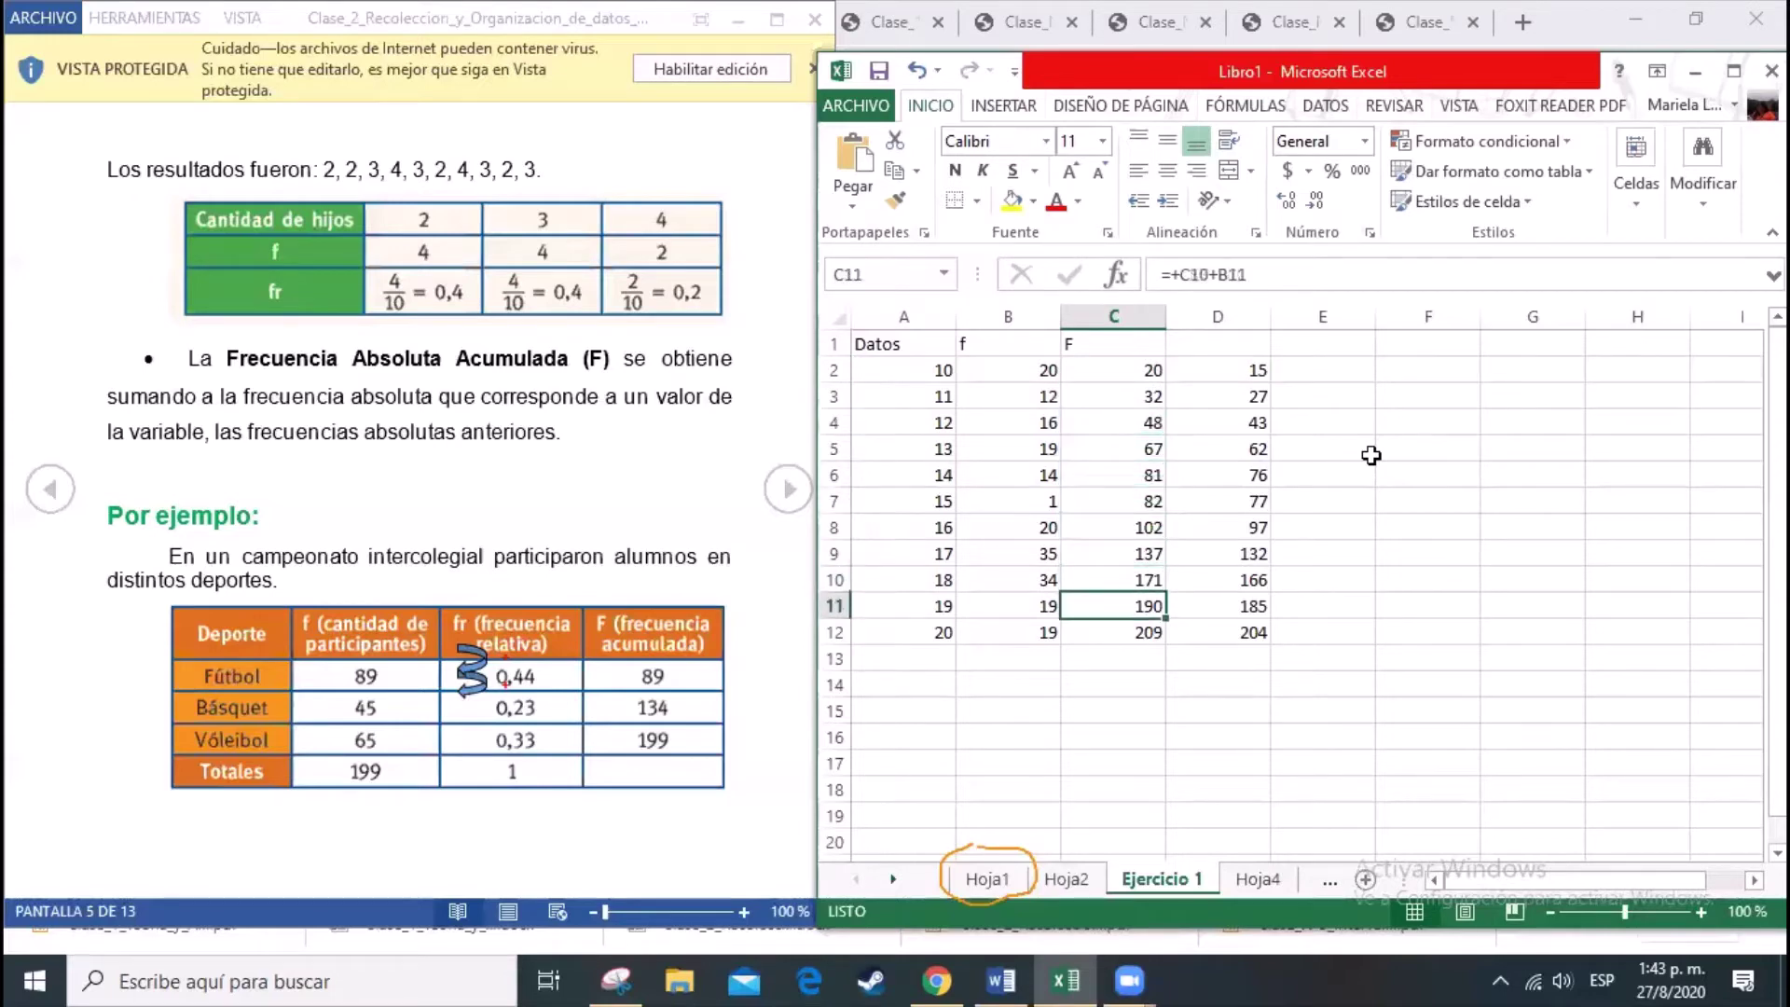
Step: Advance the Word lesson to the Frecuencia Relativa Acumulada page, and delete column D of plain numbers in the Excel sheet
left_click(789, 488)
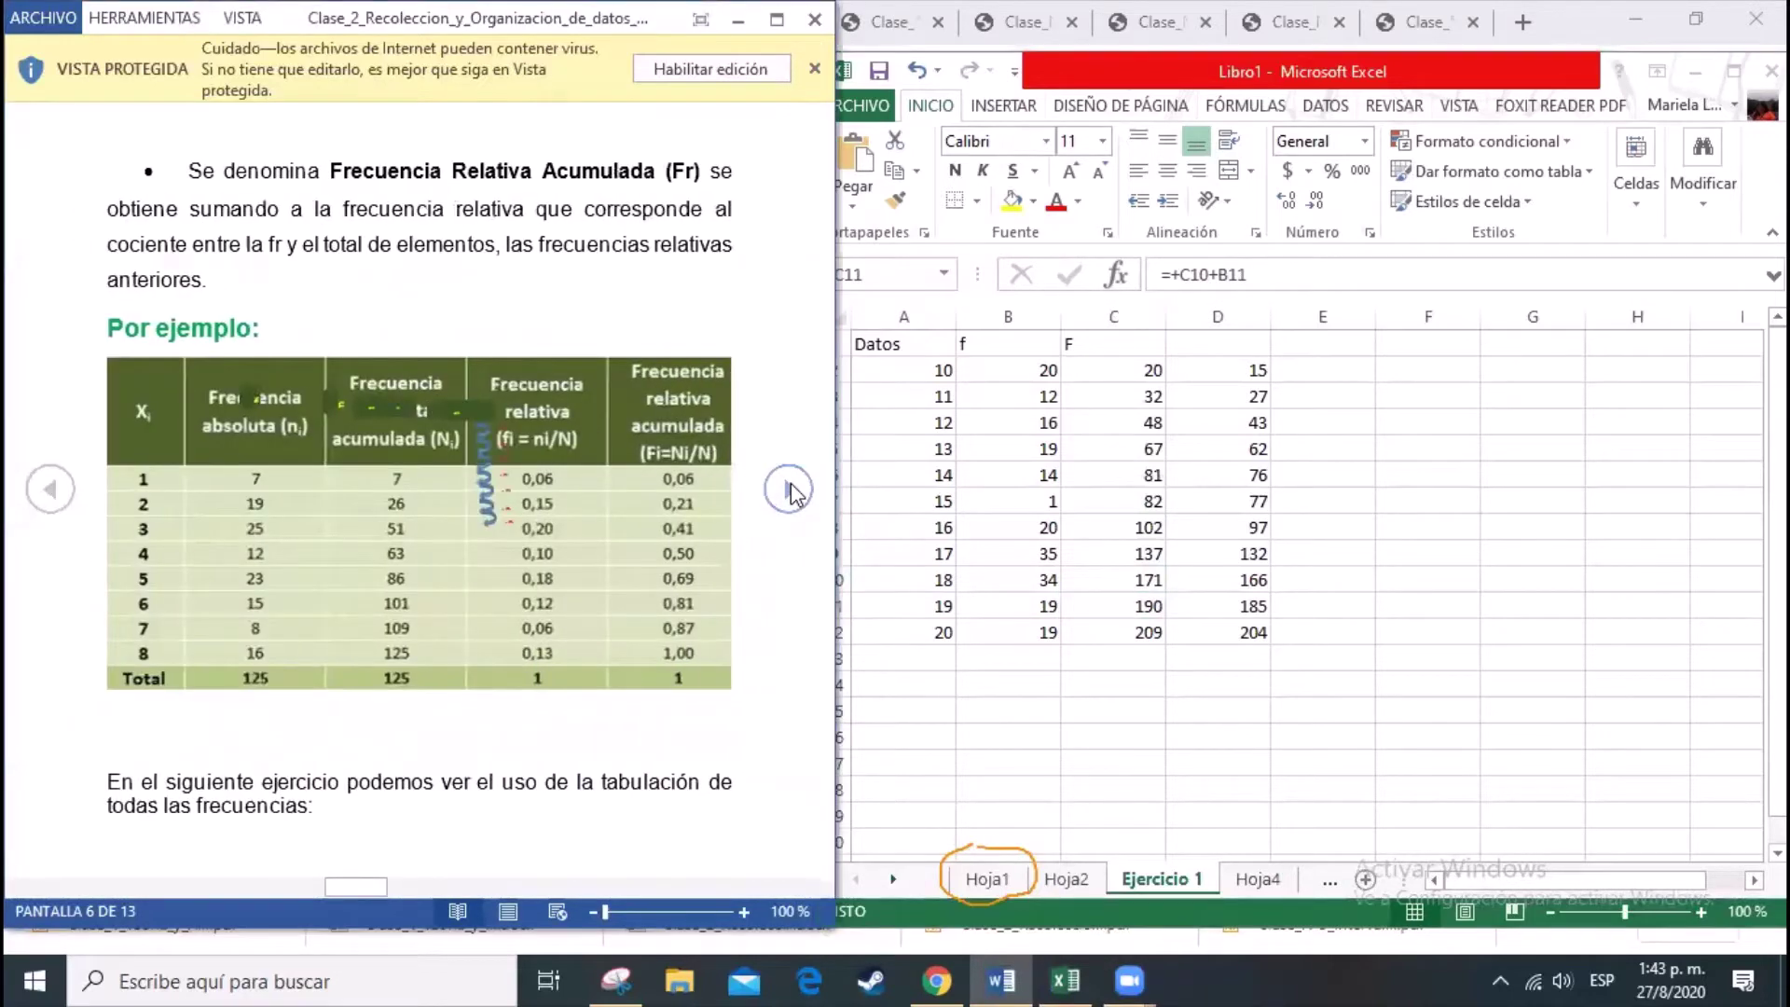
left_click(1241, 316)
left_click(1241, 314)
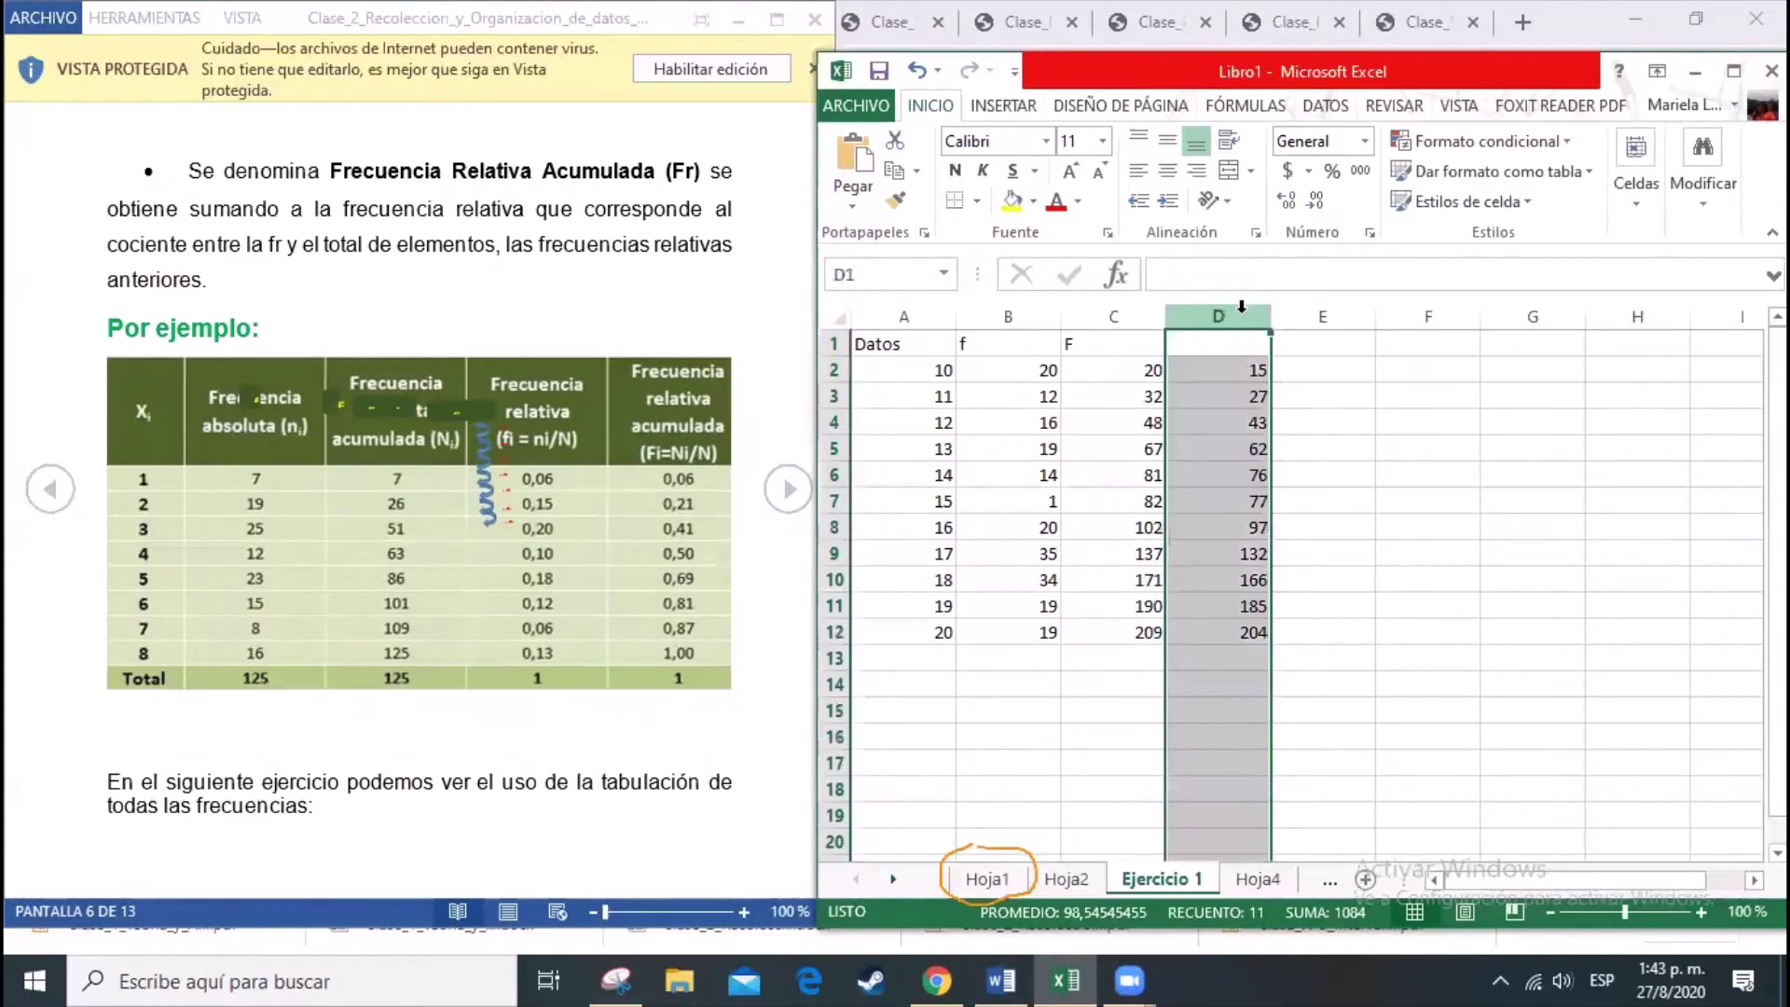
right_click(1241, 311)
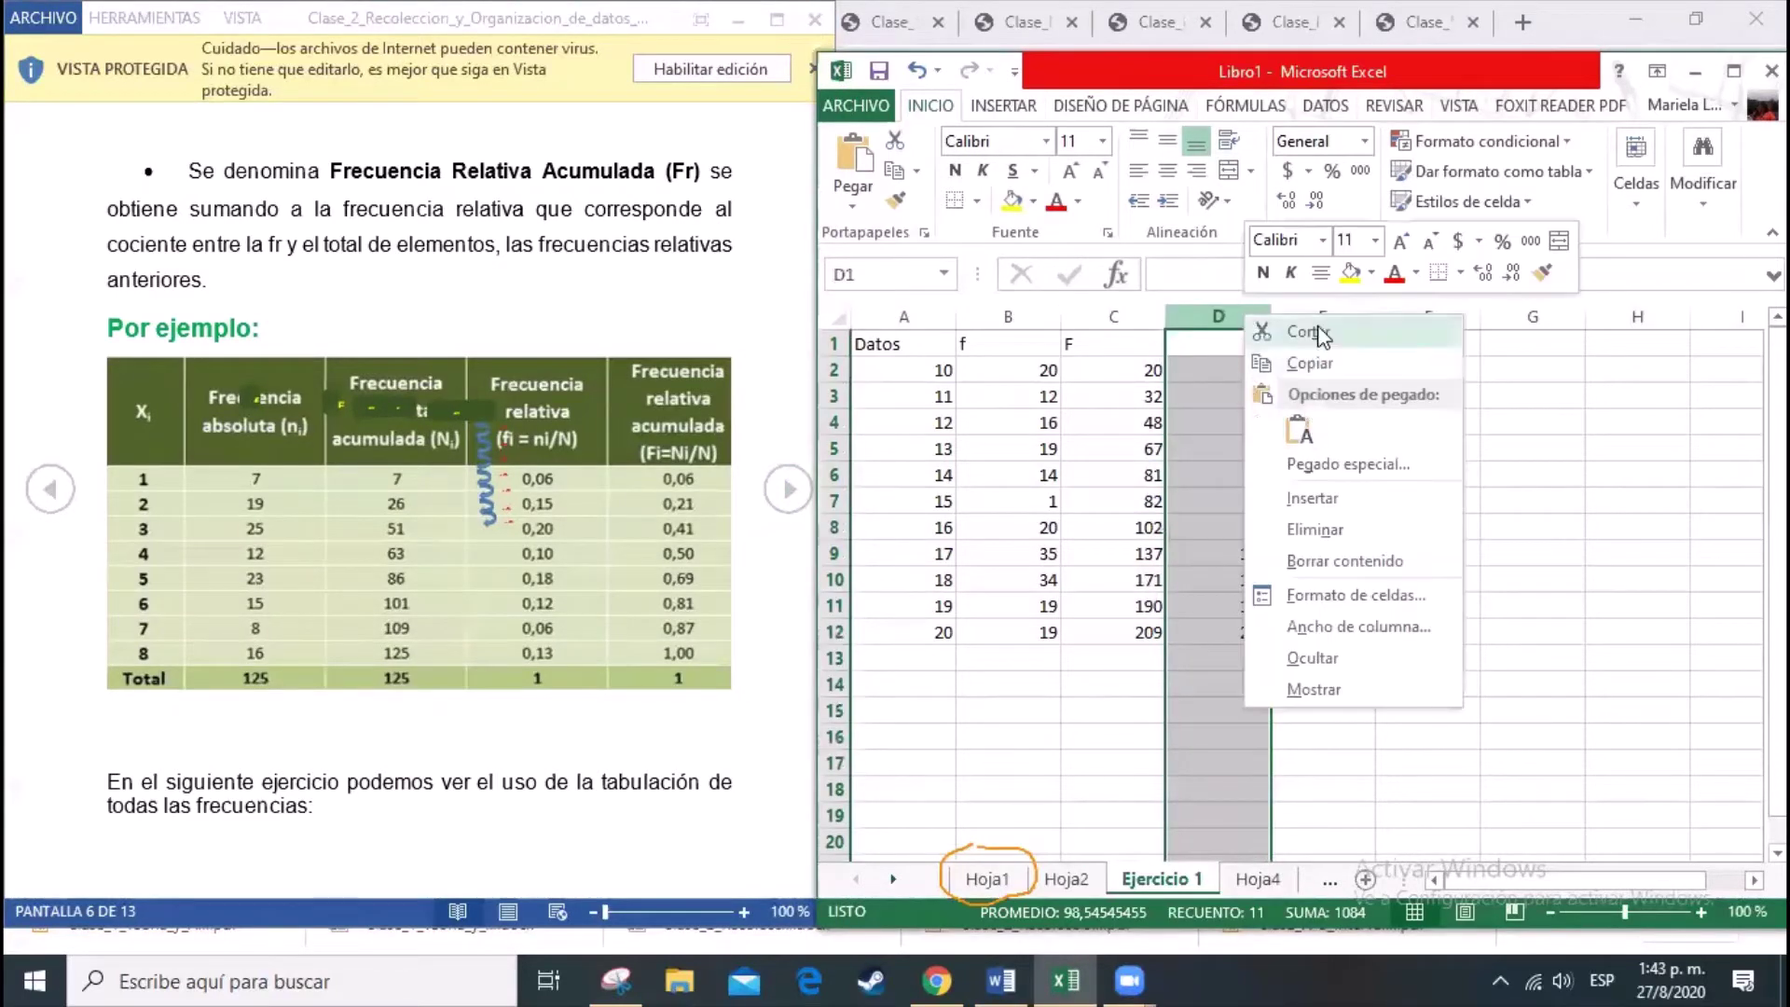
left_click(1314, 528)
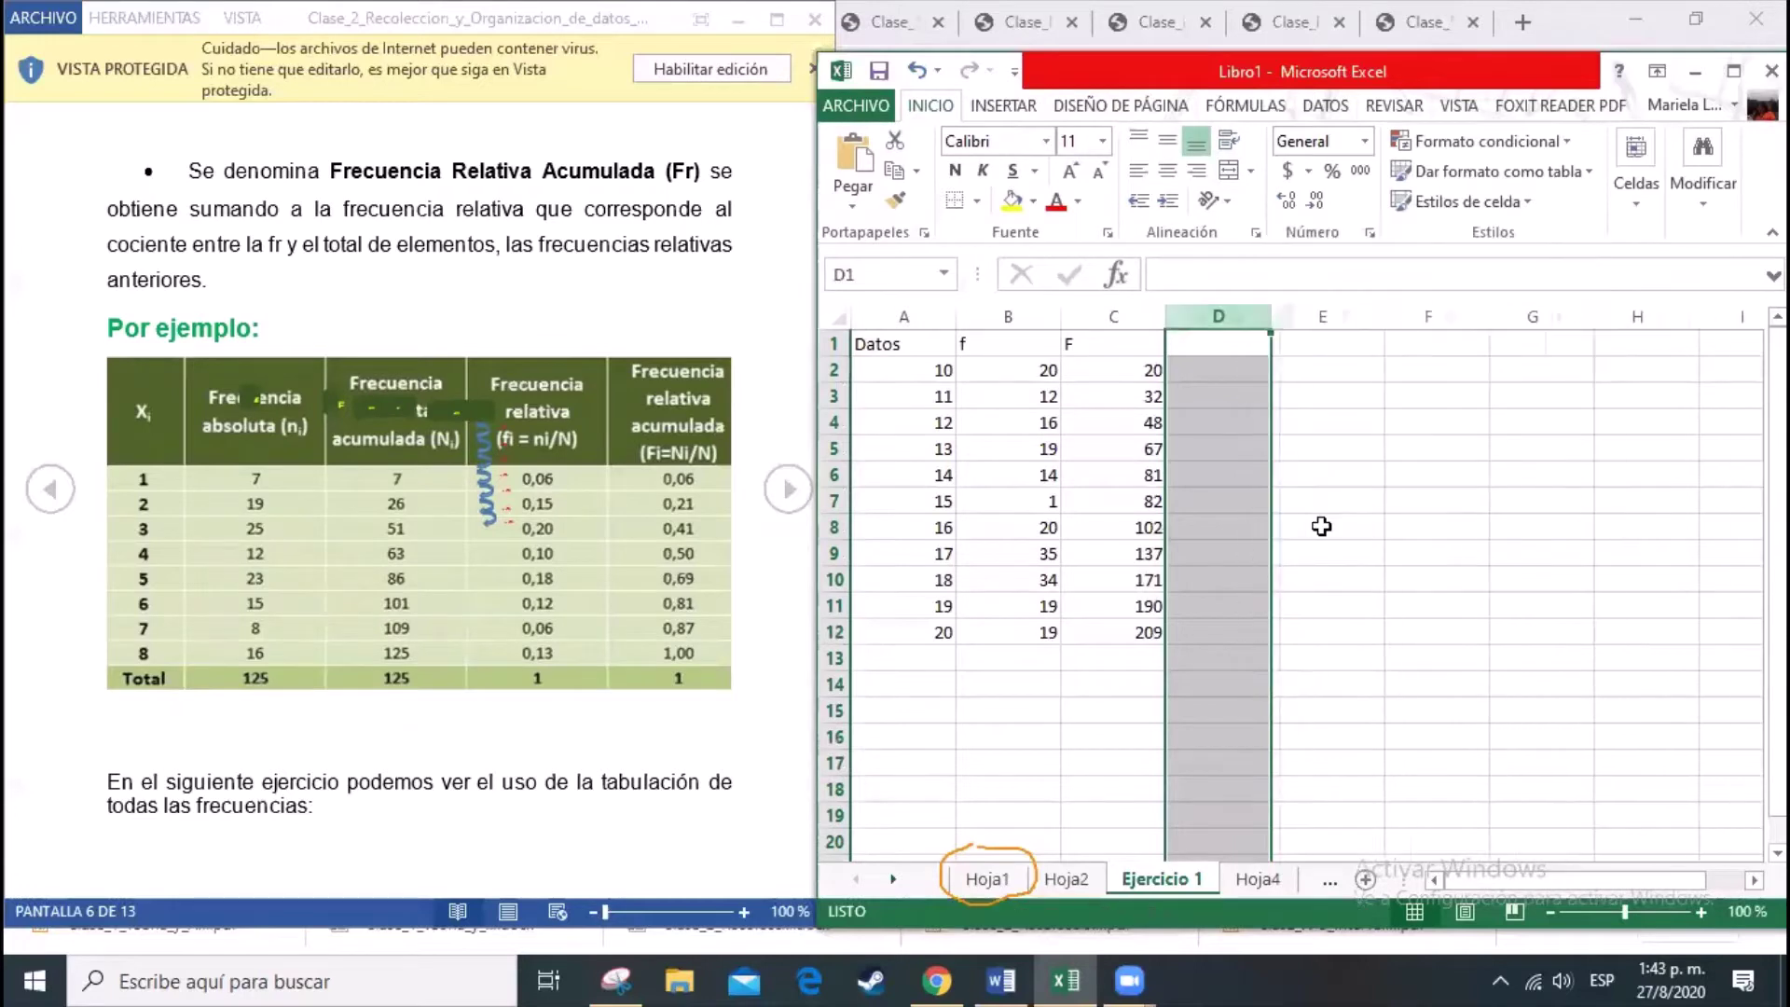
Step: Add the headers fr in D1 and Fr in E1 for the relative and cumulative relative frequencies
left_click(1201, 343)
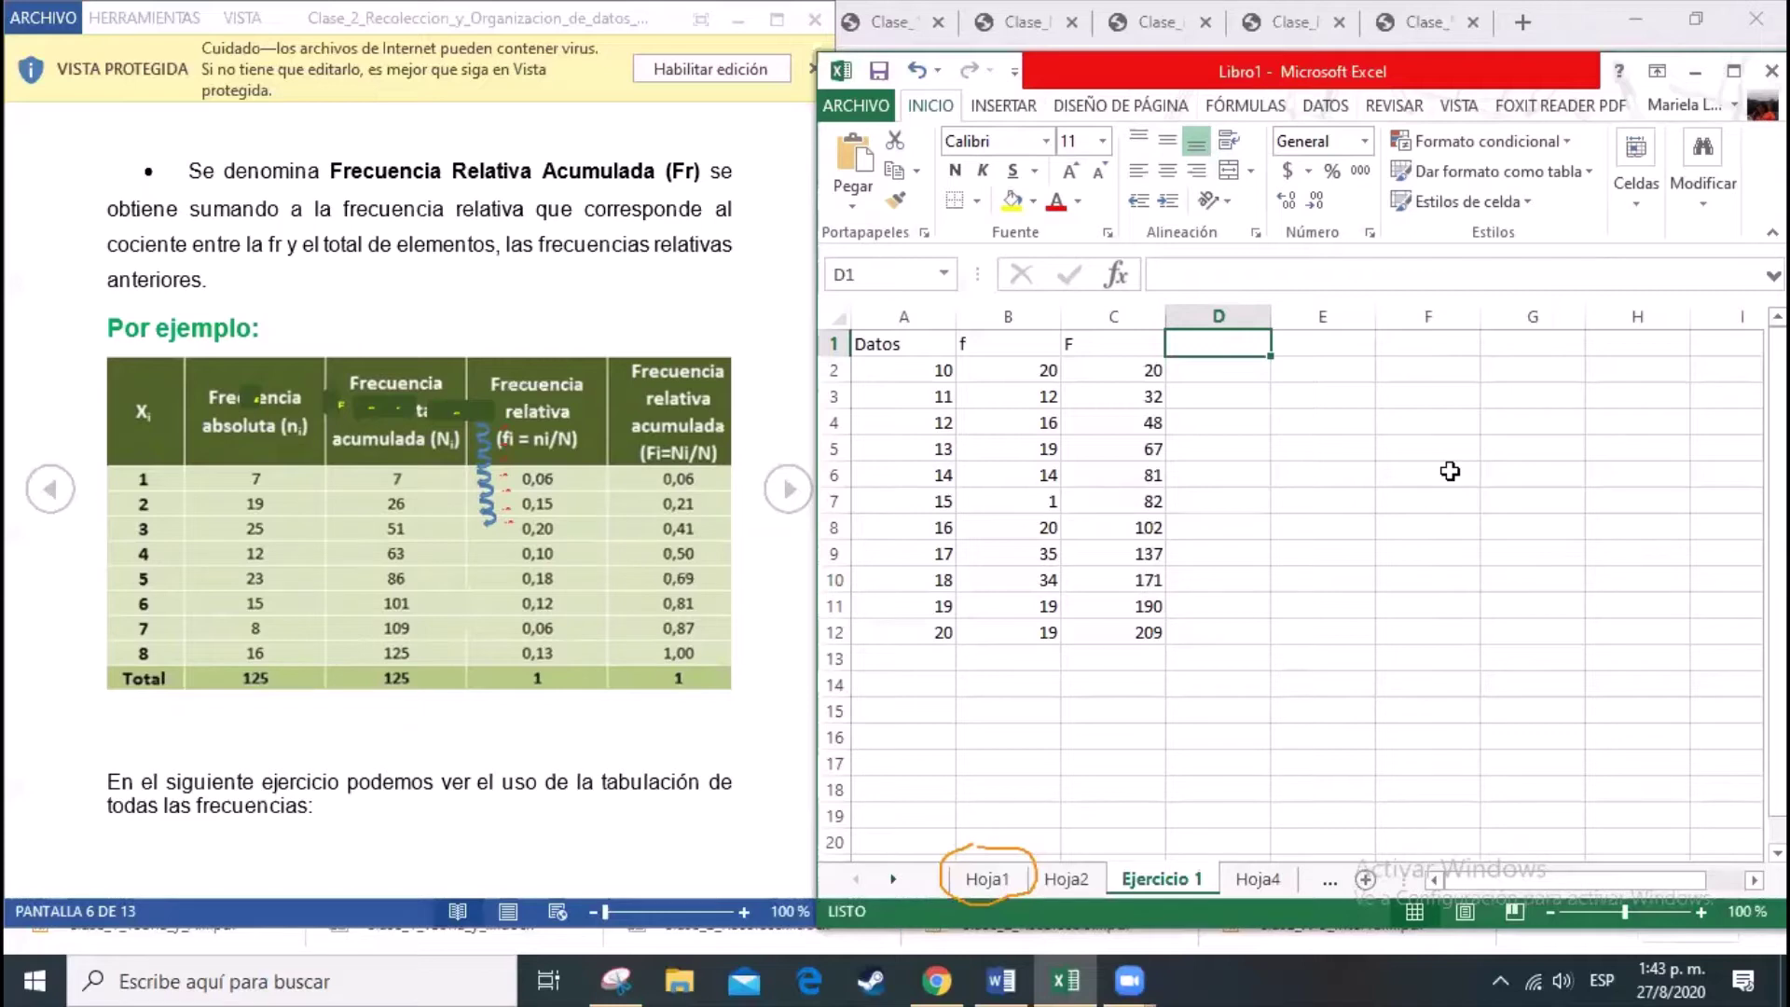
type("fr")
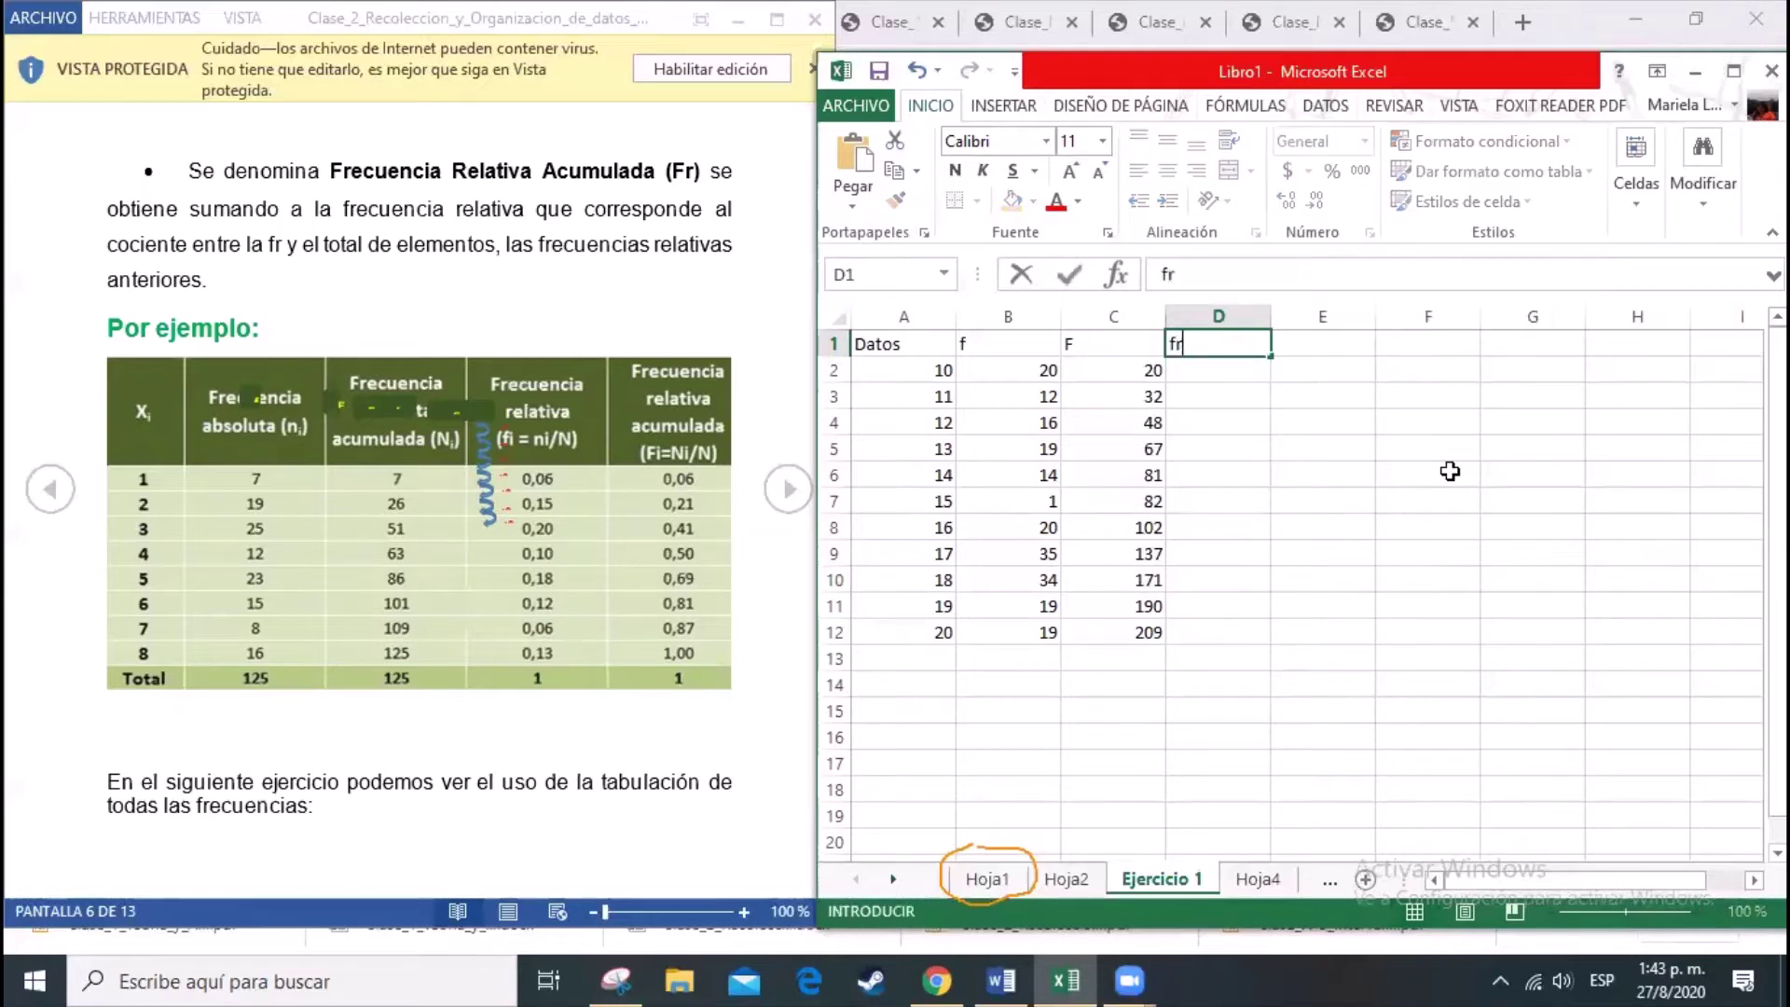
key("Tab")
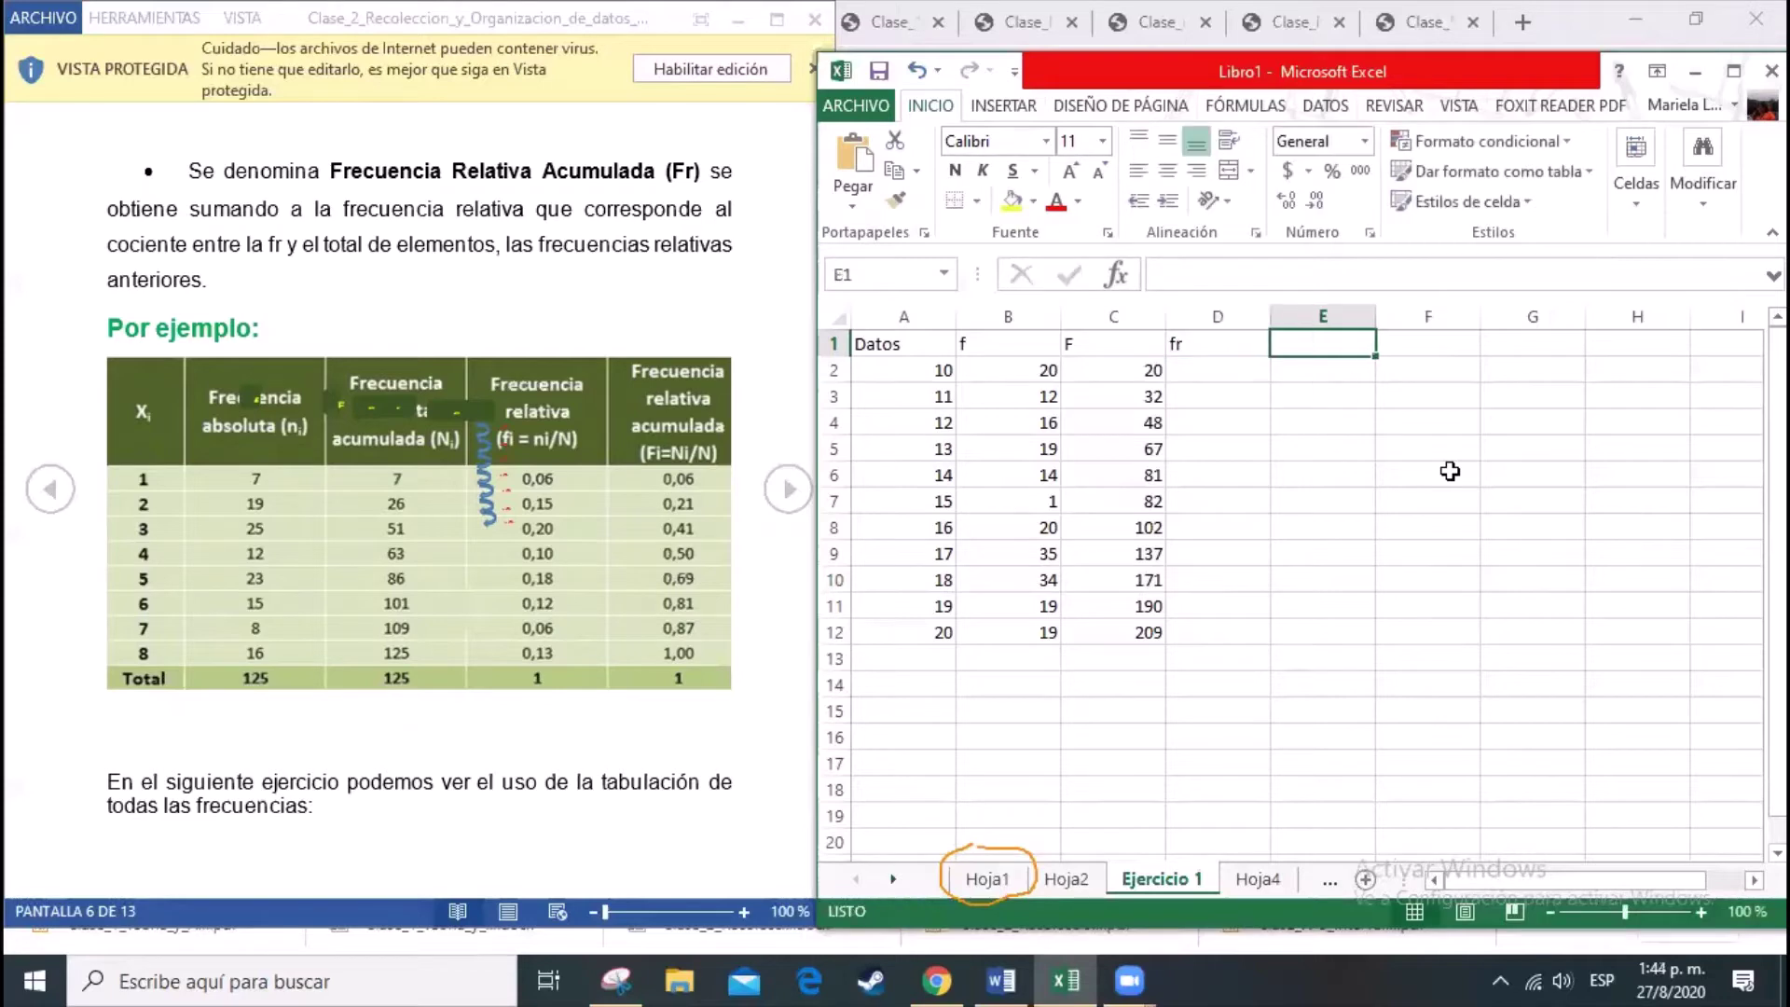
type("Fr")
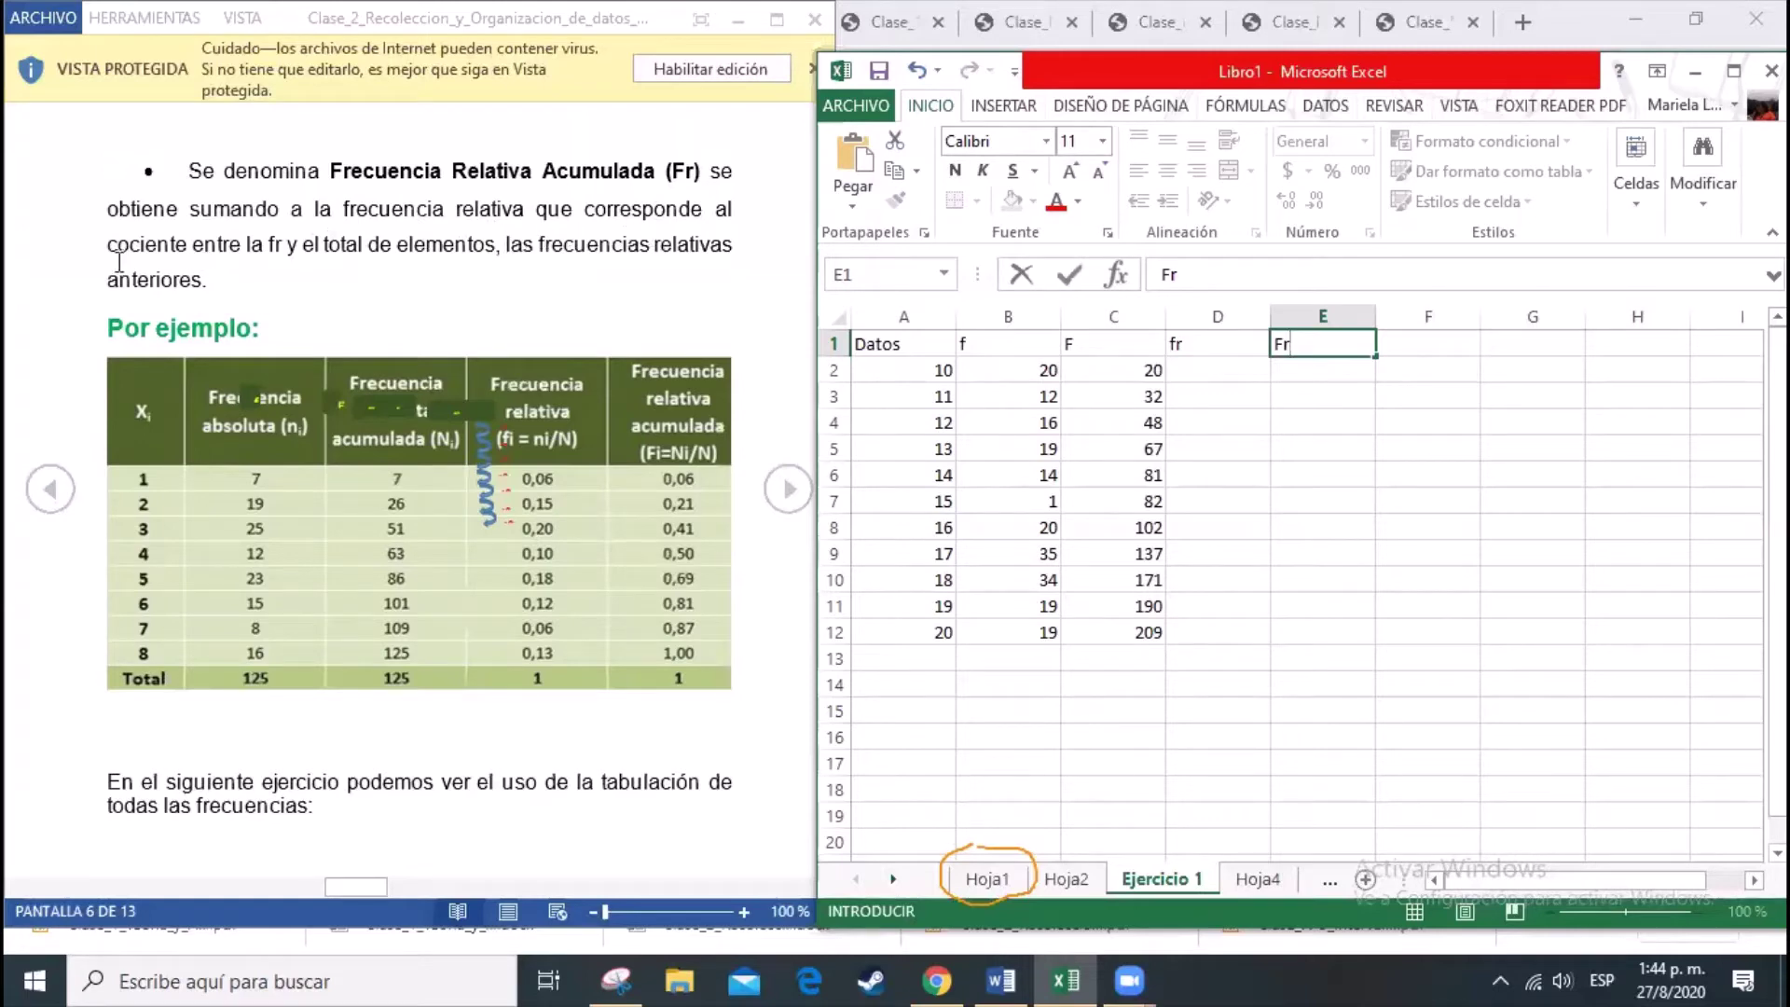
Step: Highlight "la frecuencia relativa que corresponde al cociente entre la fr y el total de elementos" in the Word lesson, and return to D2 in Excel
left_click(469, 209)
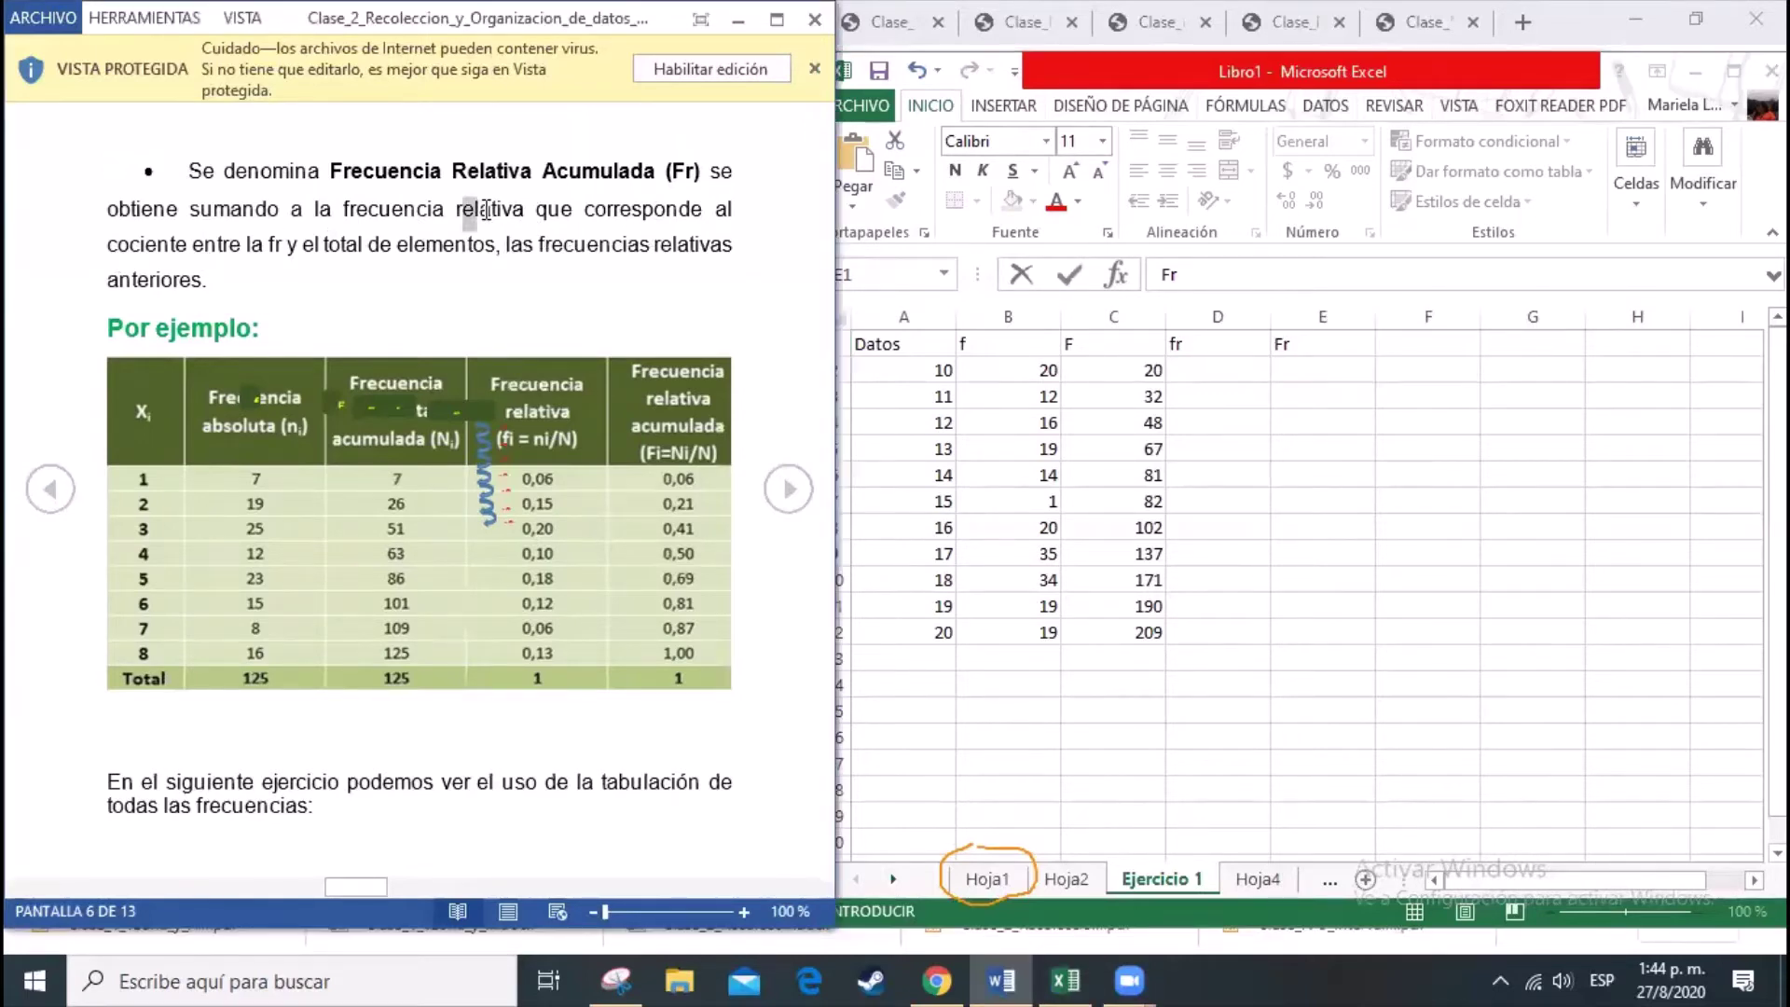
left_click(338, 210)
left_click_drag(363, 220, 495, 259)
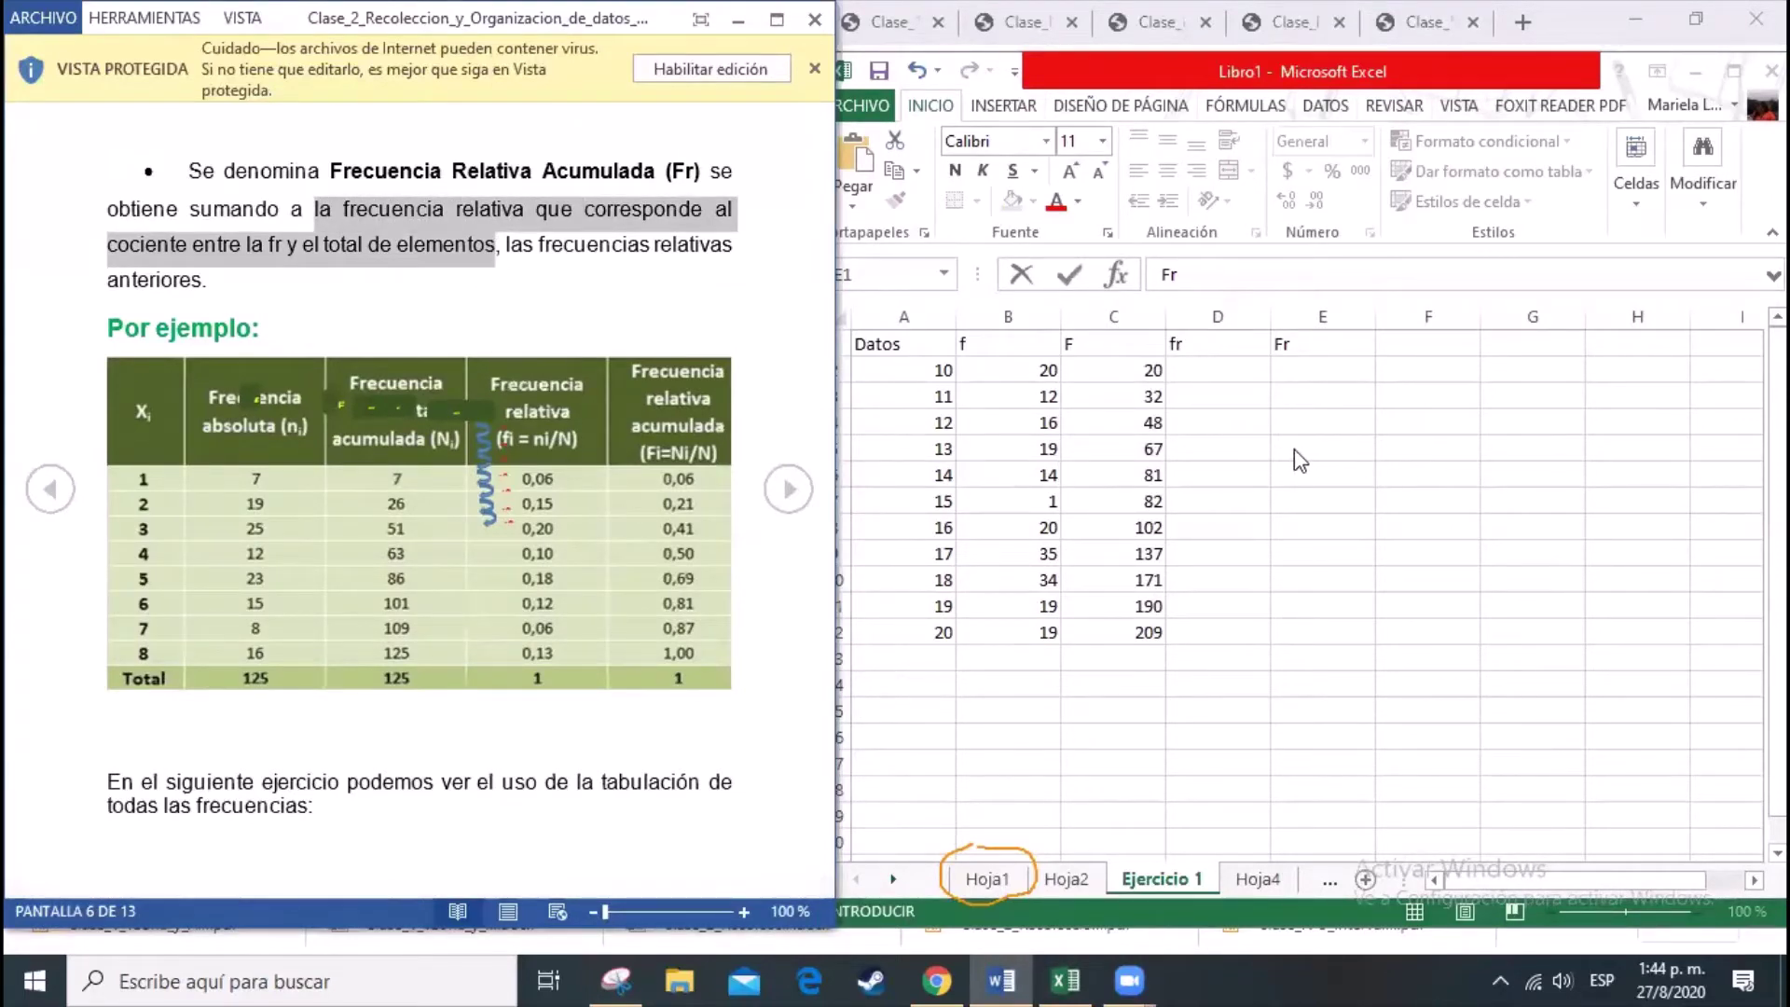
left_click(1239, 377)
left_click(1239, 373)
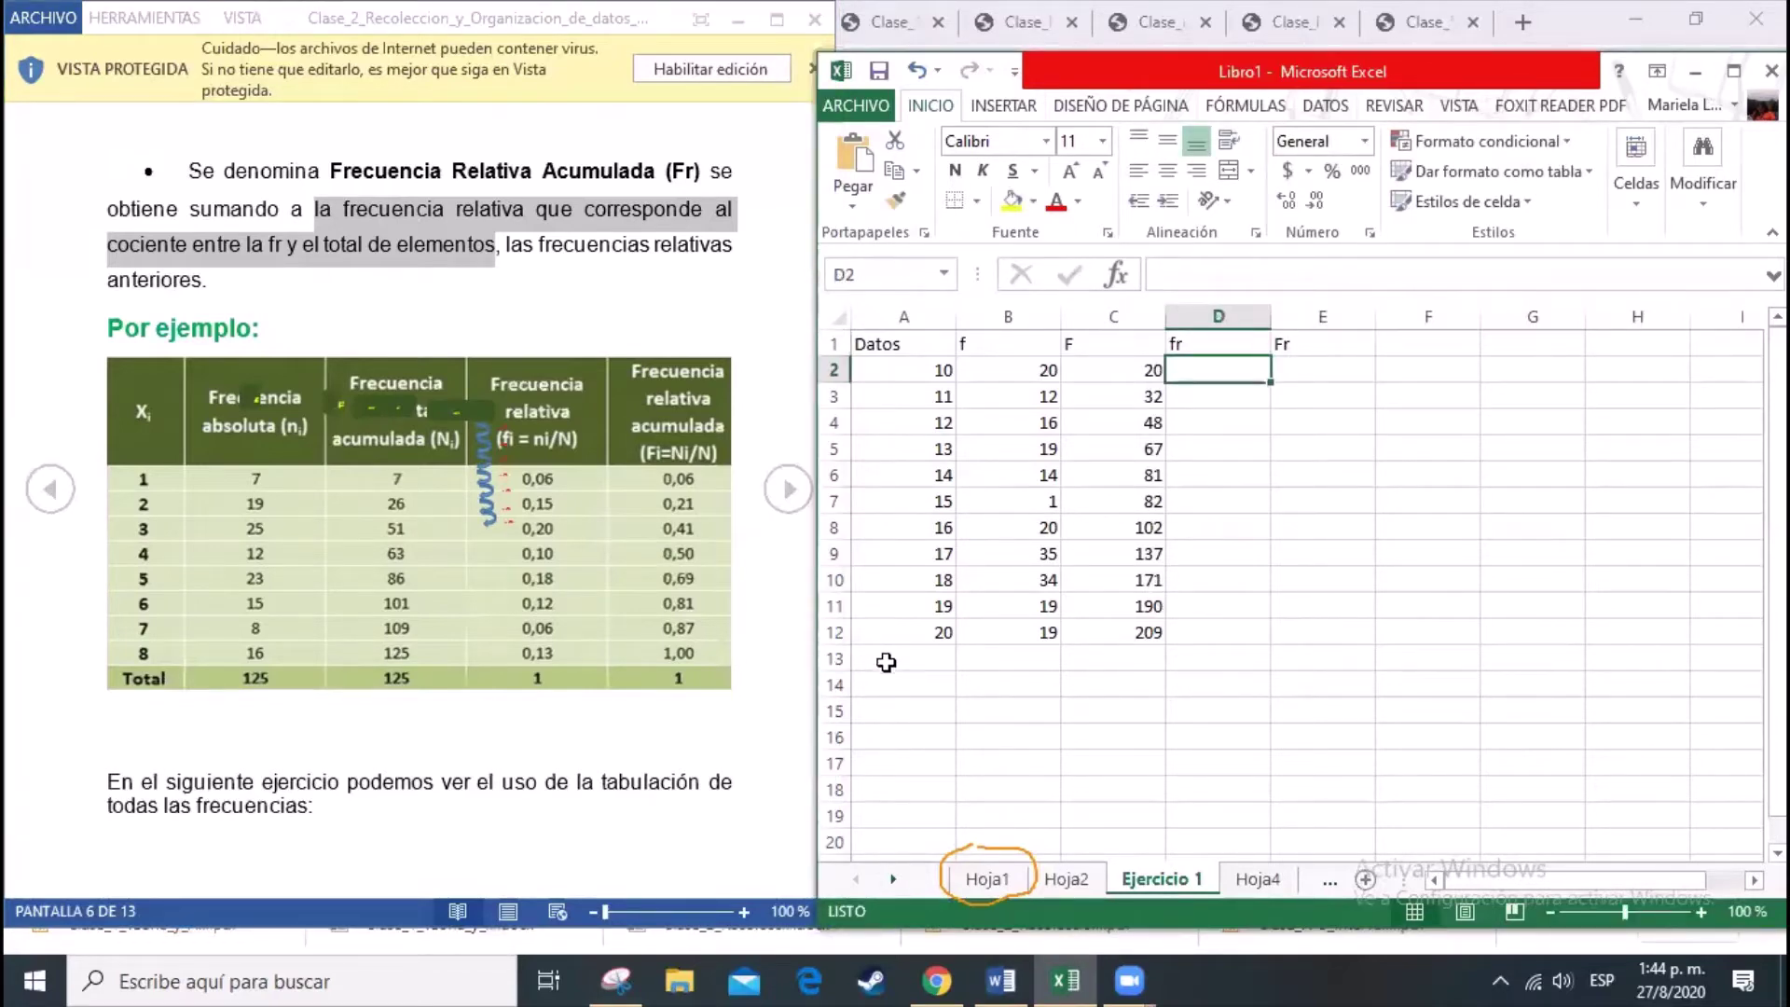
Step: Label A13 as total and sum the absolute frequencies in B13 with =suma(B2:B12)
left_click(885, 662)
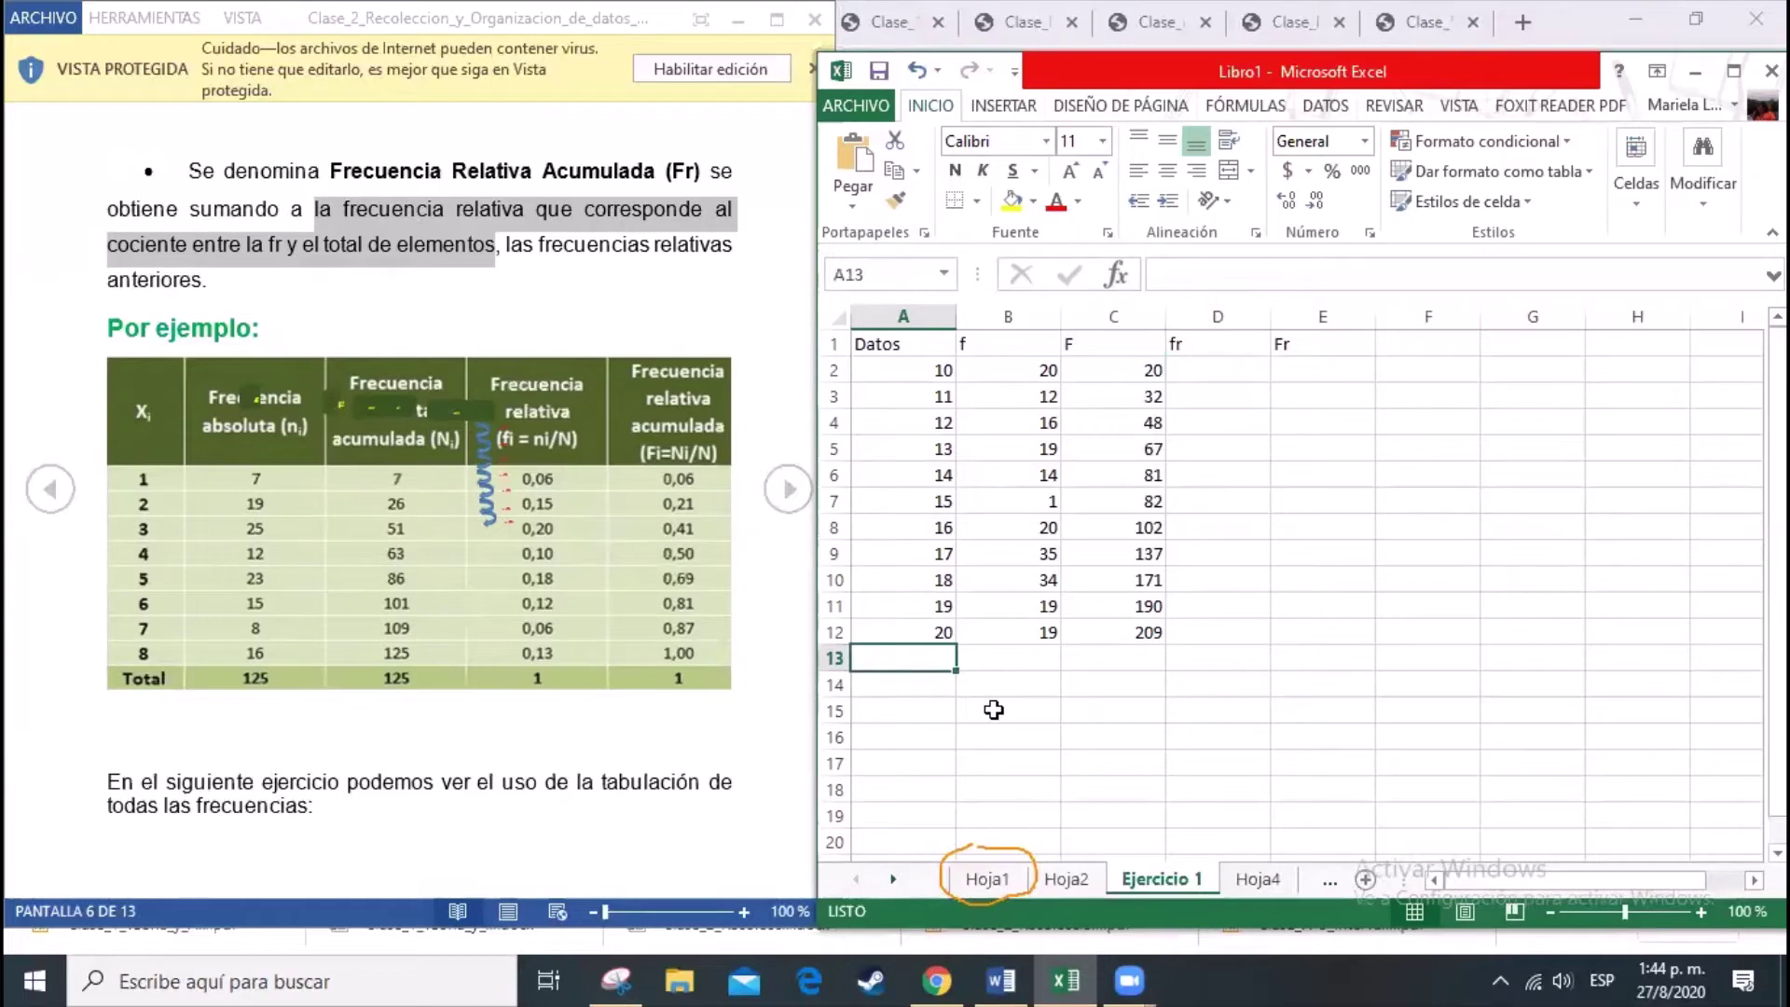
type("total")
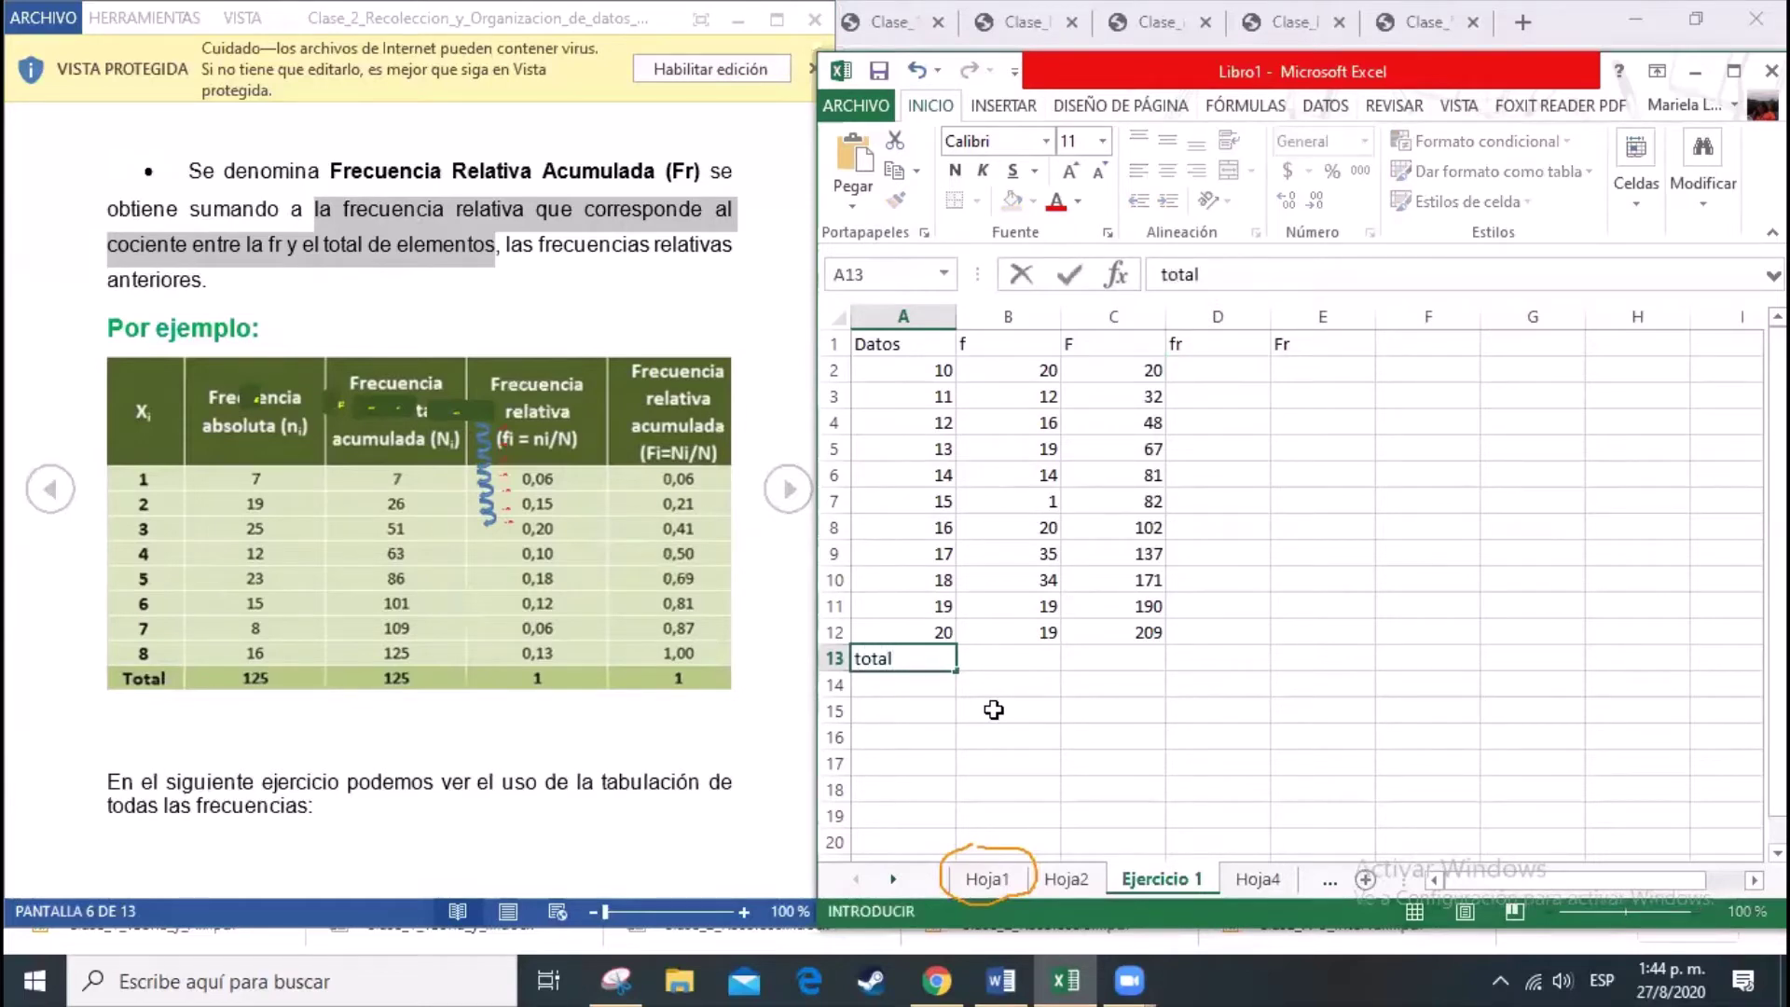
key("Tab")
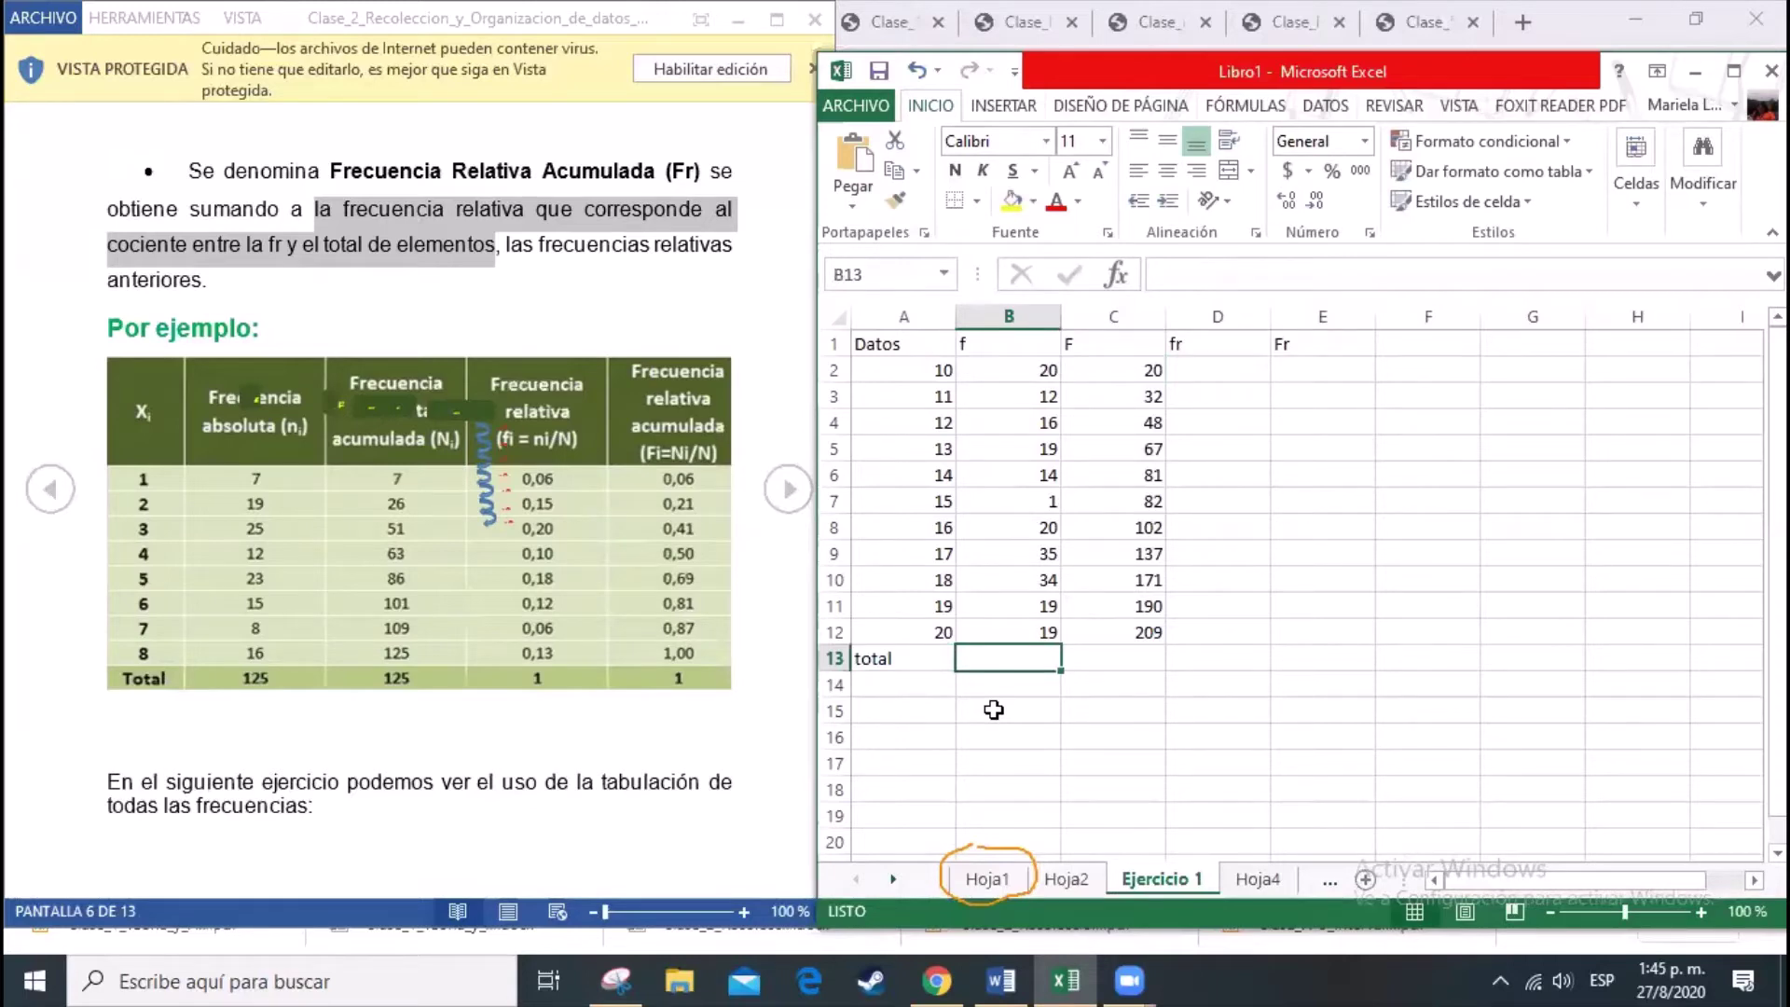
type("=su")
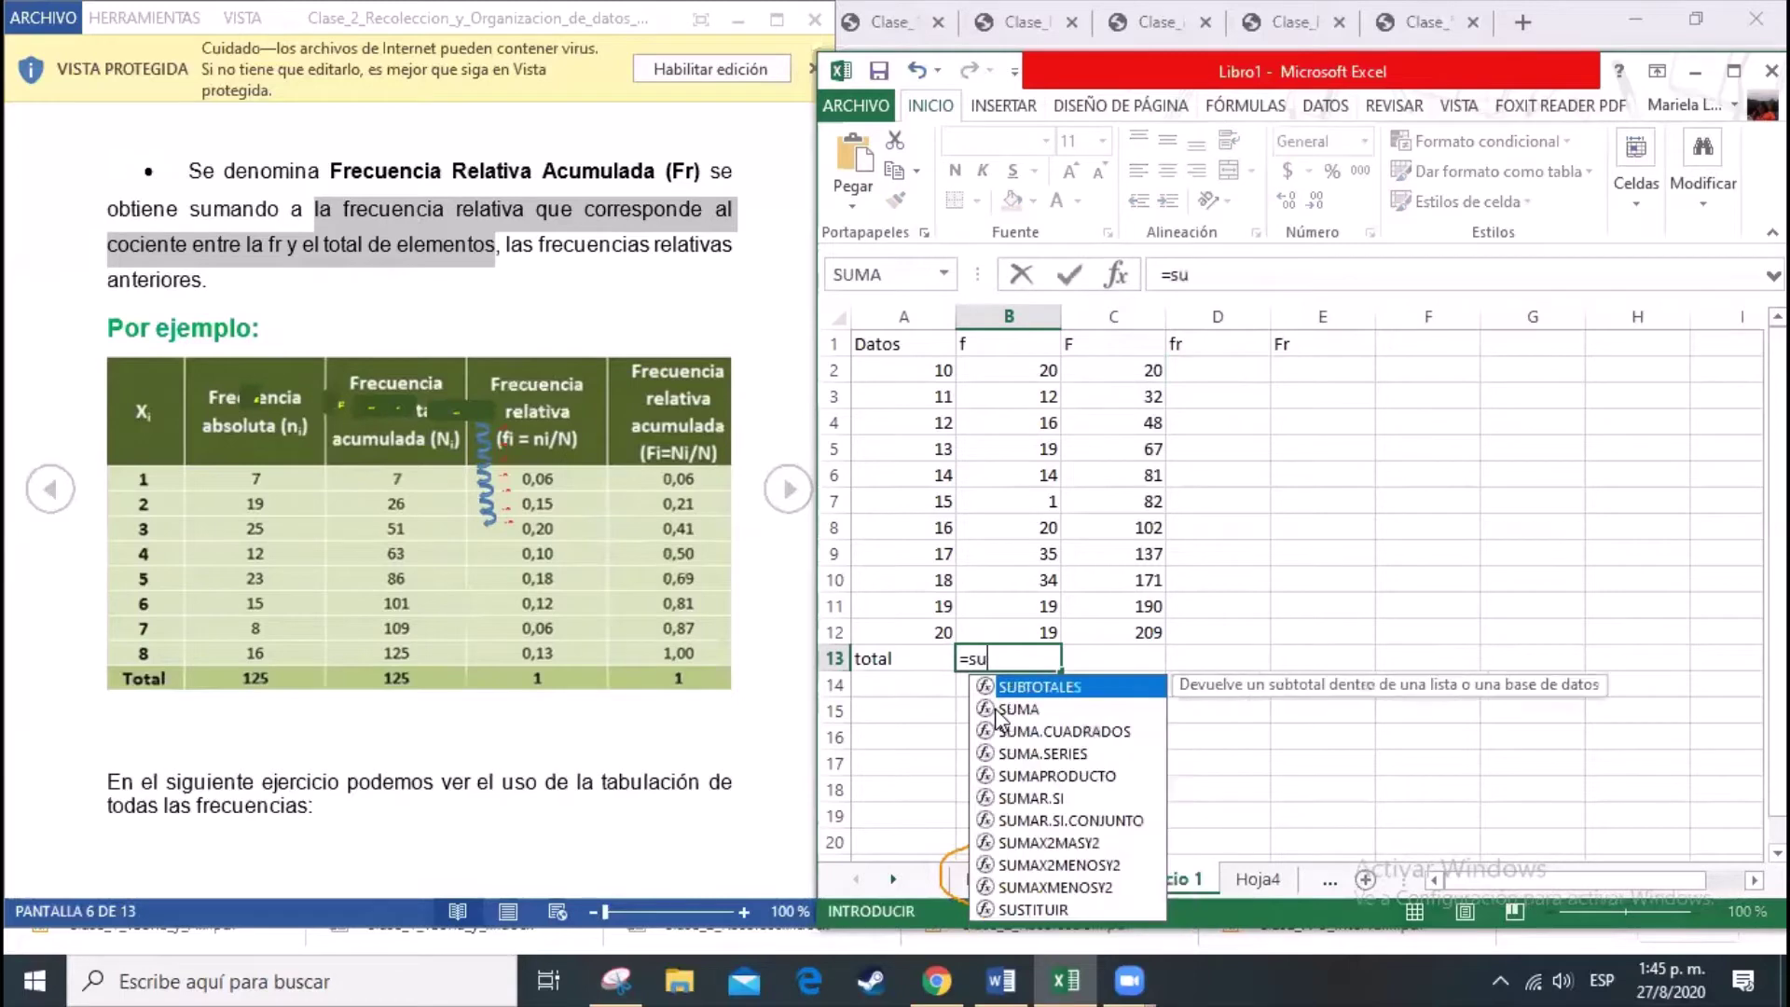
type("ma(")
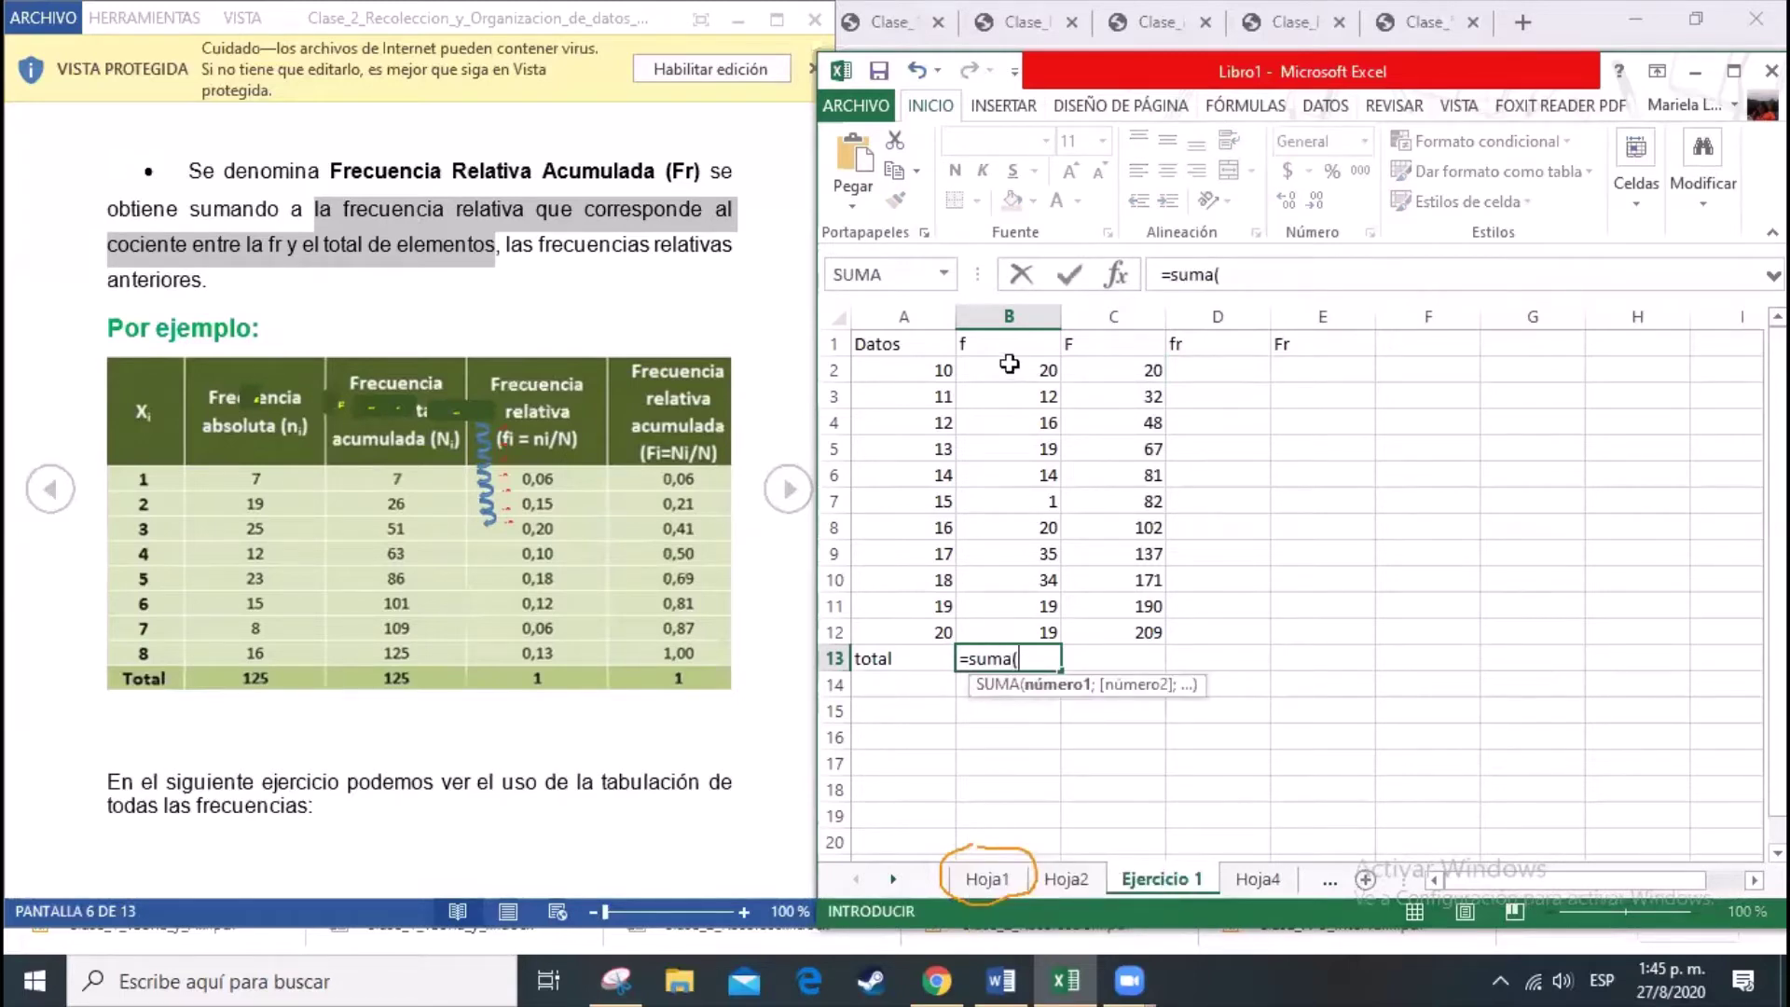
left_click_drag(1005, 371, 1047, 627)
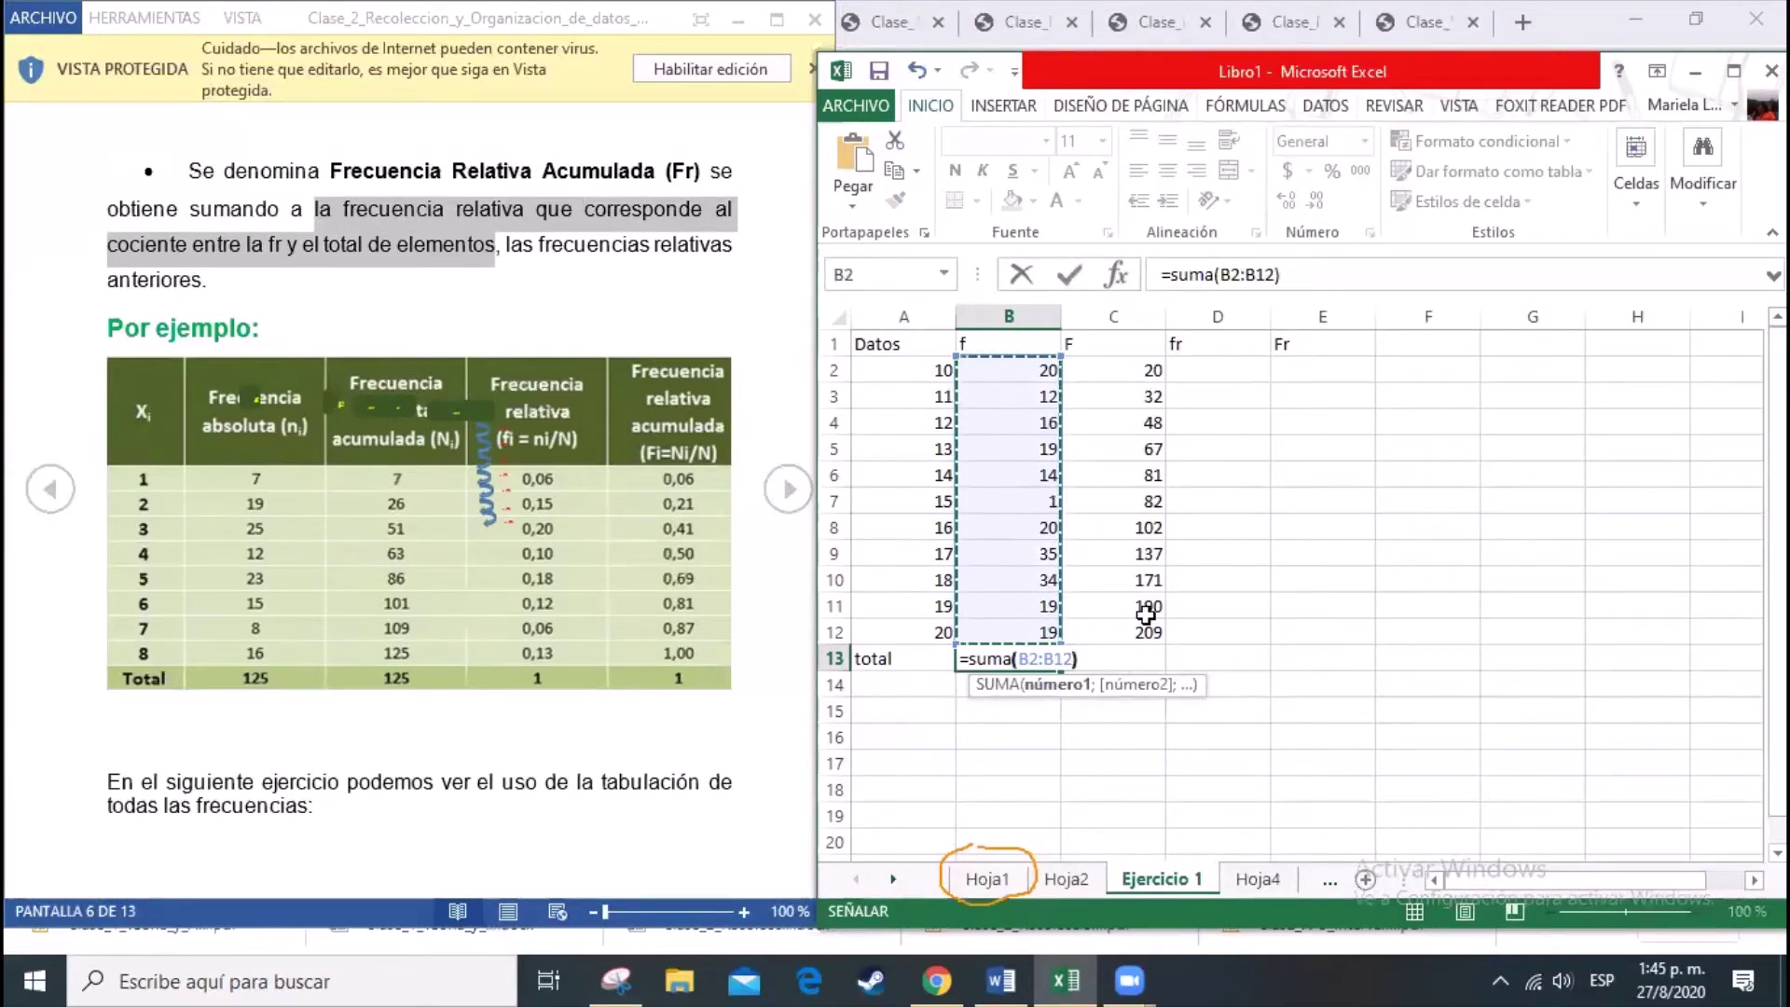
key("Return")
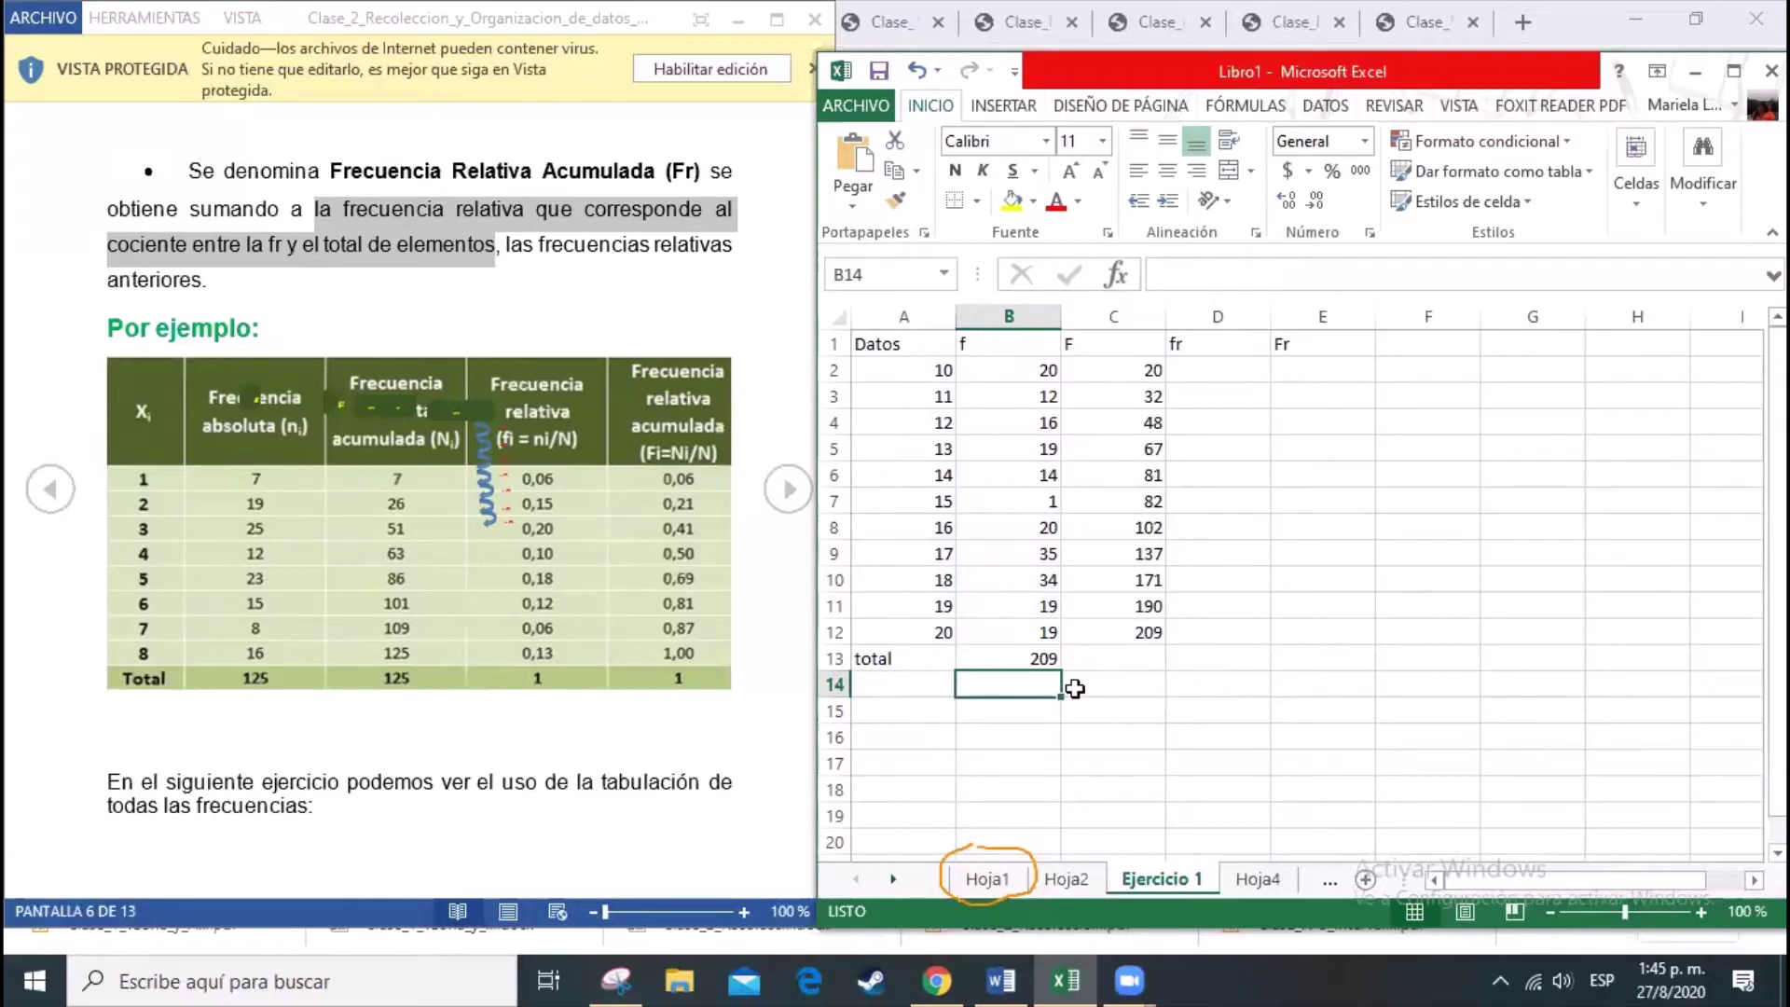
type("=")
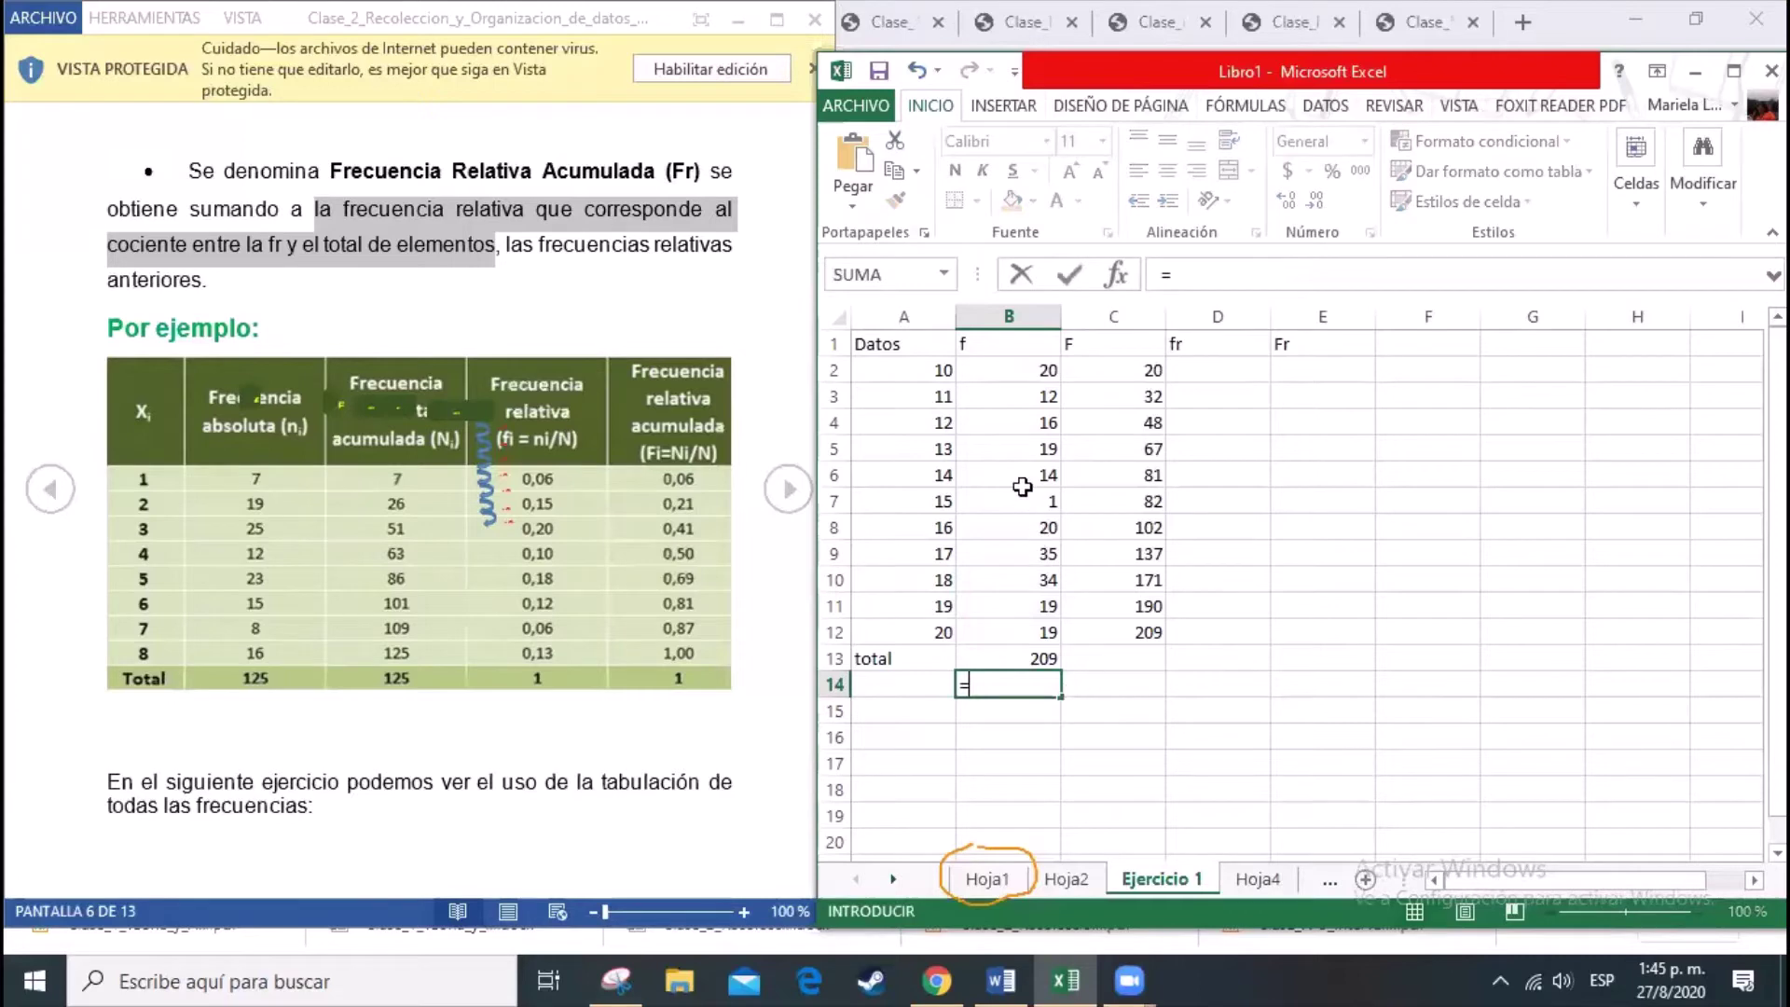
left_click_drag(1019, 373, 1017, 479)
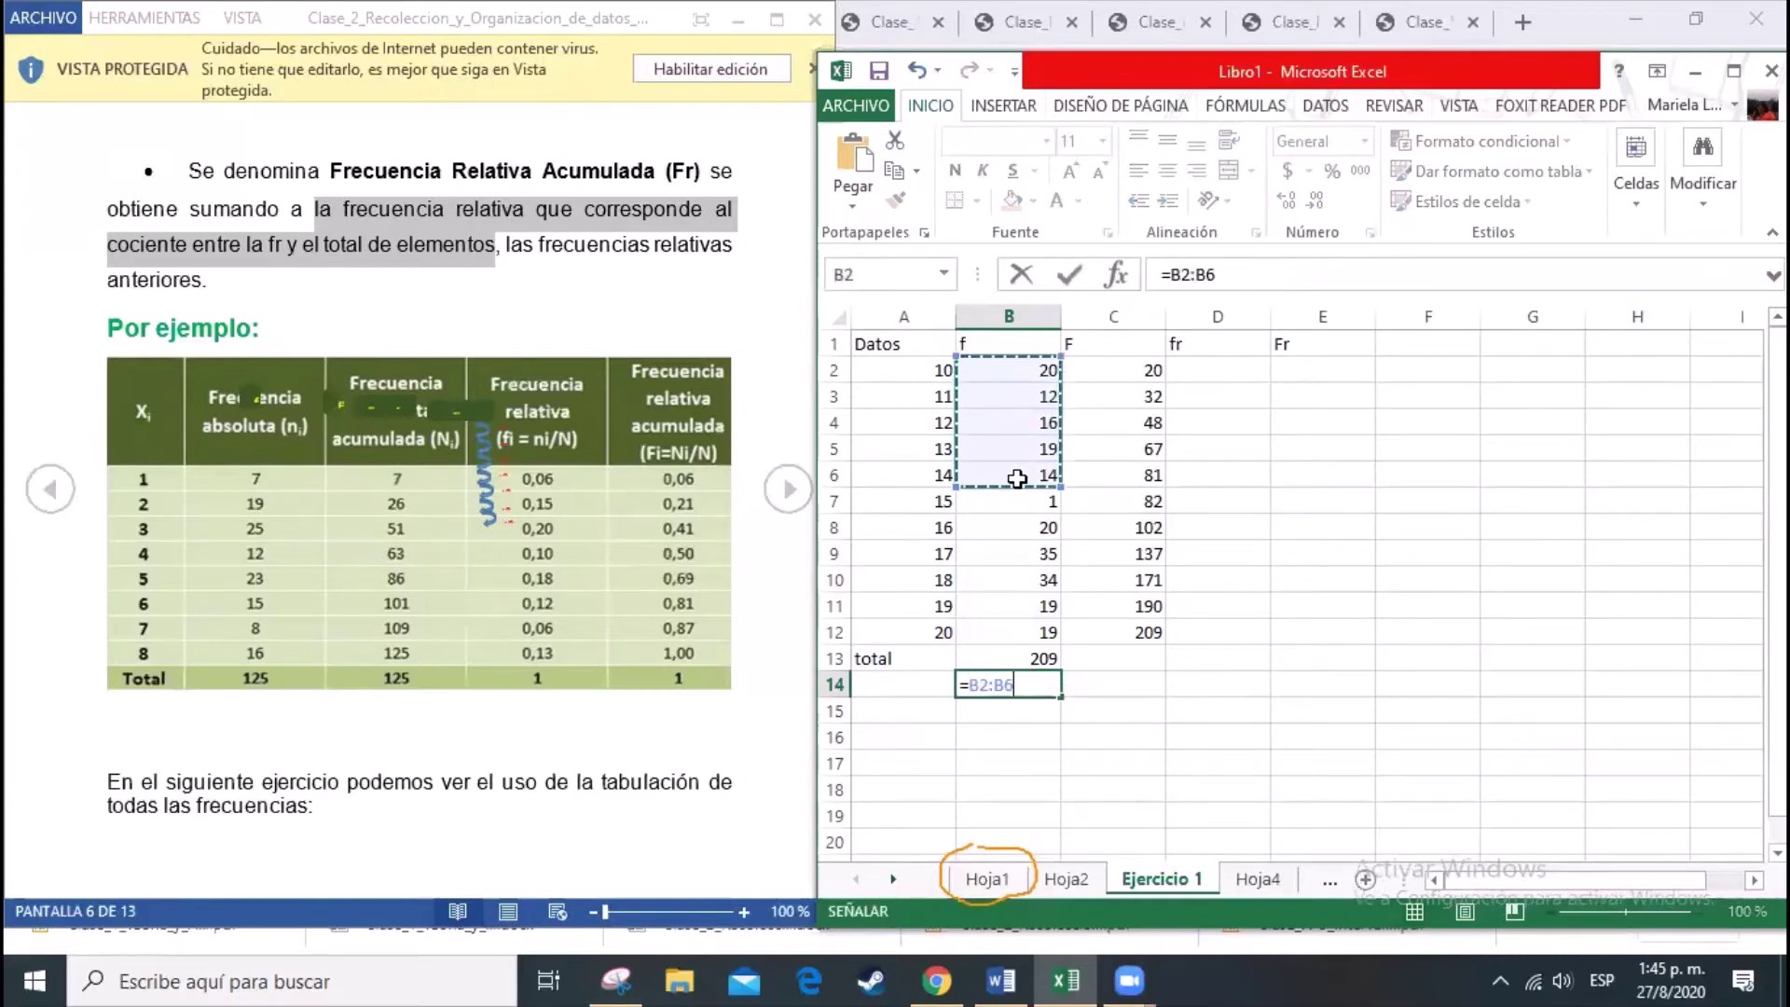
type("+")
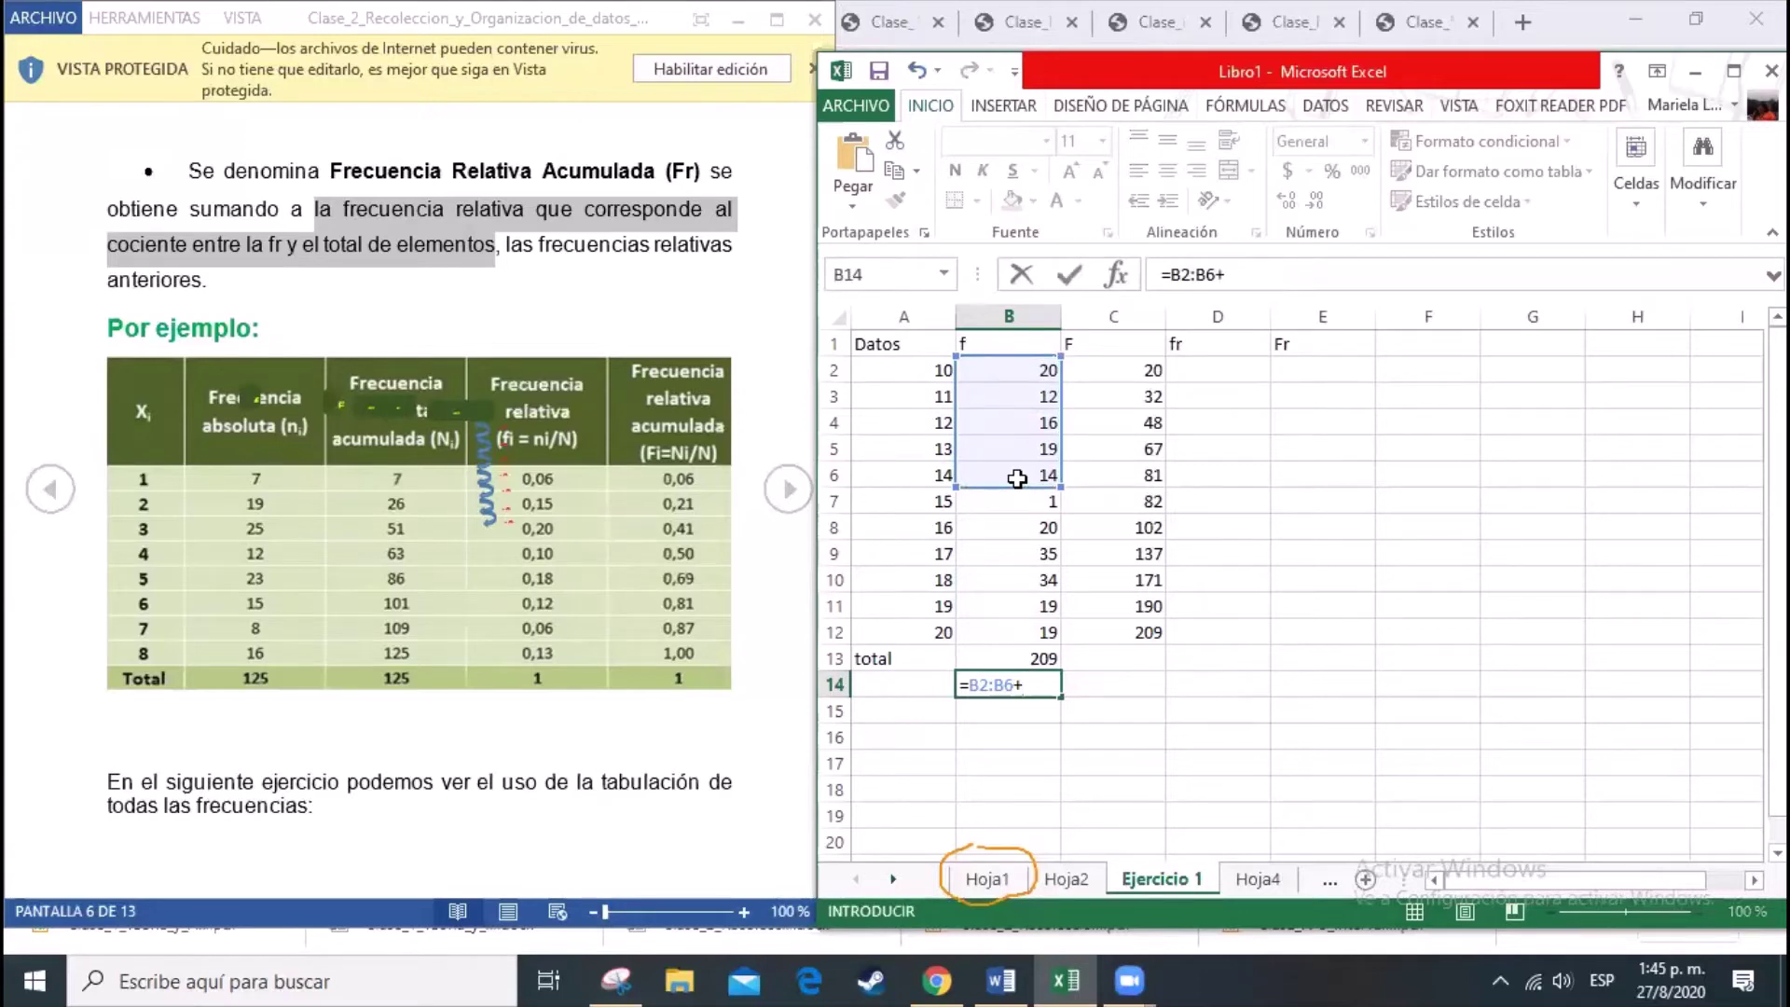
key("BackSpace")
key("BackSpace")
key("BackSpace")
key("BackSpace")
key("BackSpace")
key("BackSpace")
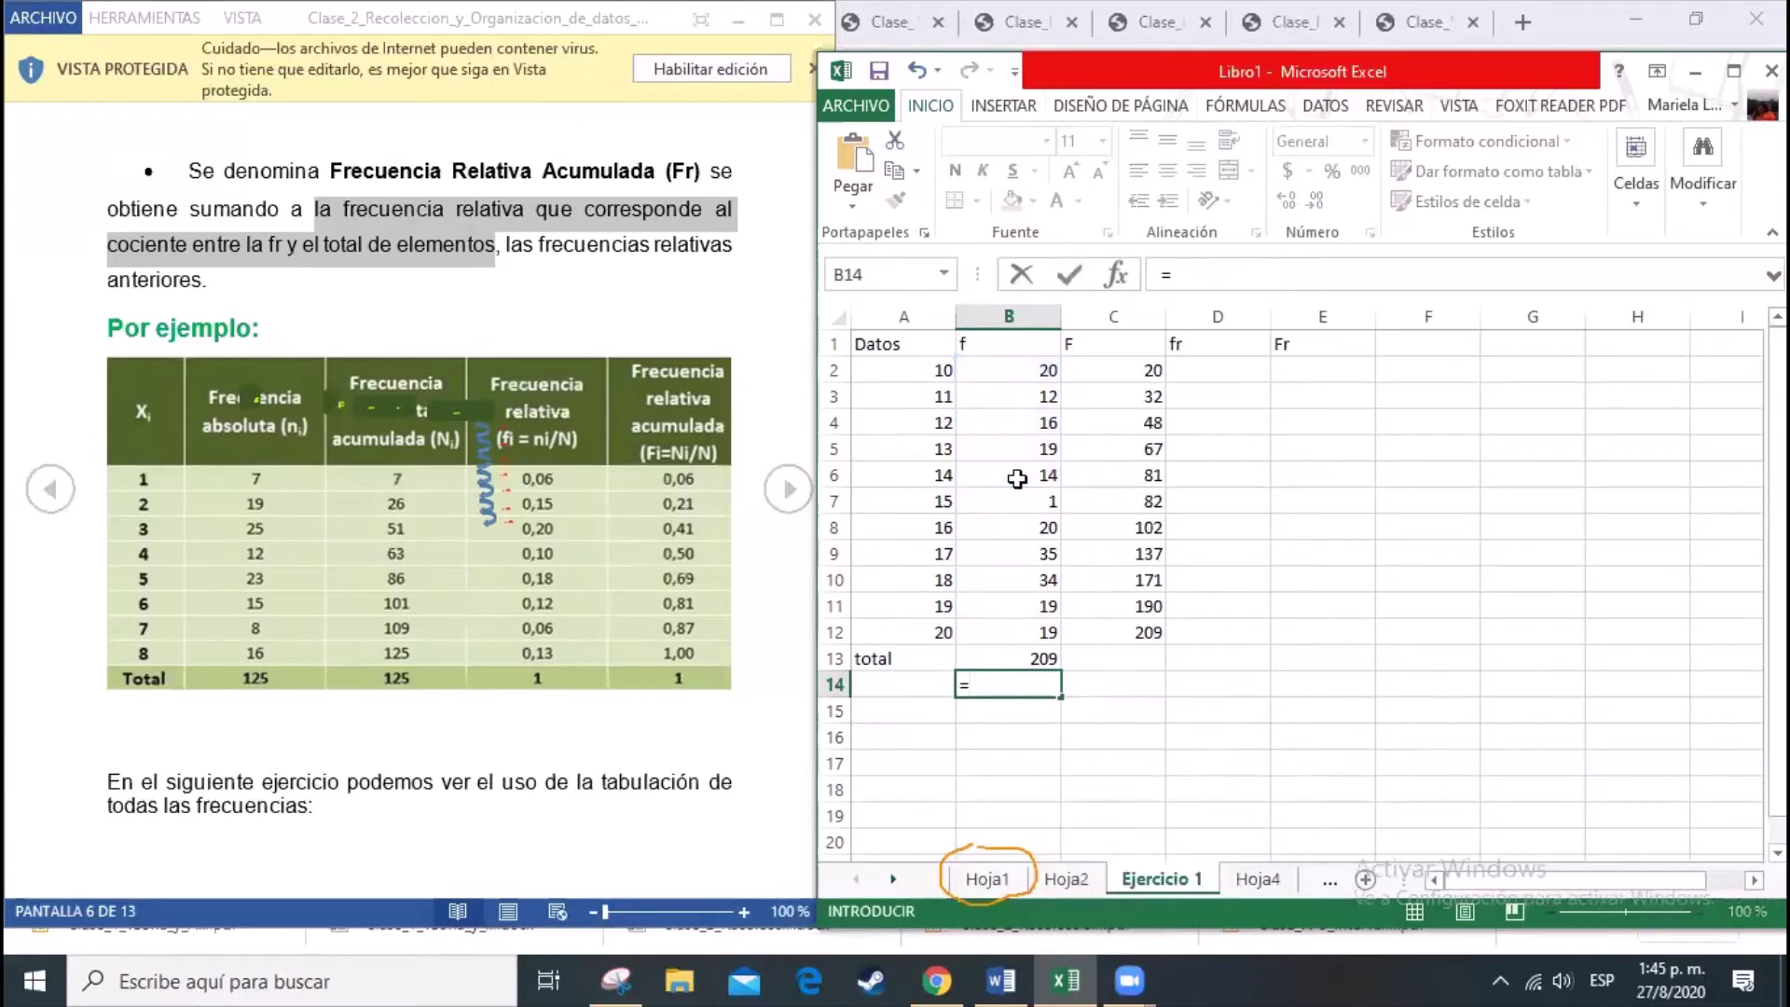
Step: Sum two separate ranges of absolute frequencies in B14 with =suma(B2:B6;B9:B12)
type("suma(")
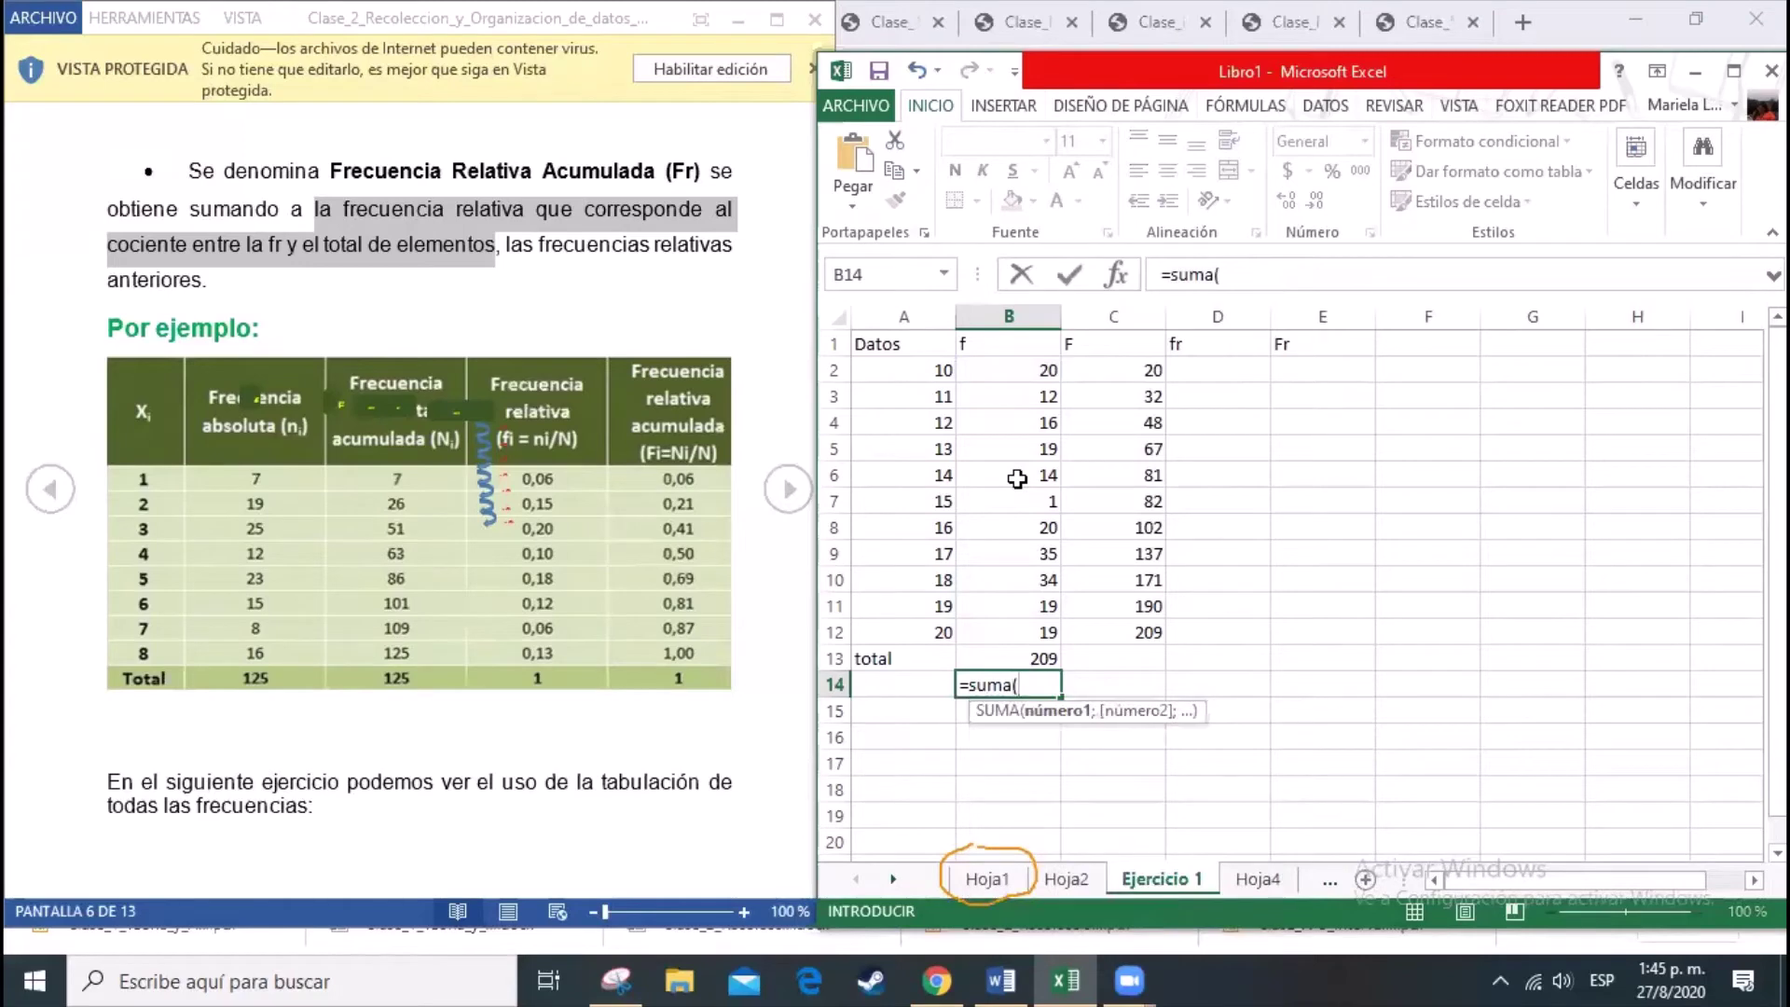
left_click_drag(998, 373, 996, 471)
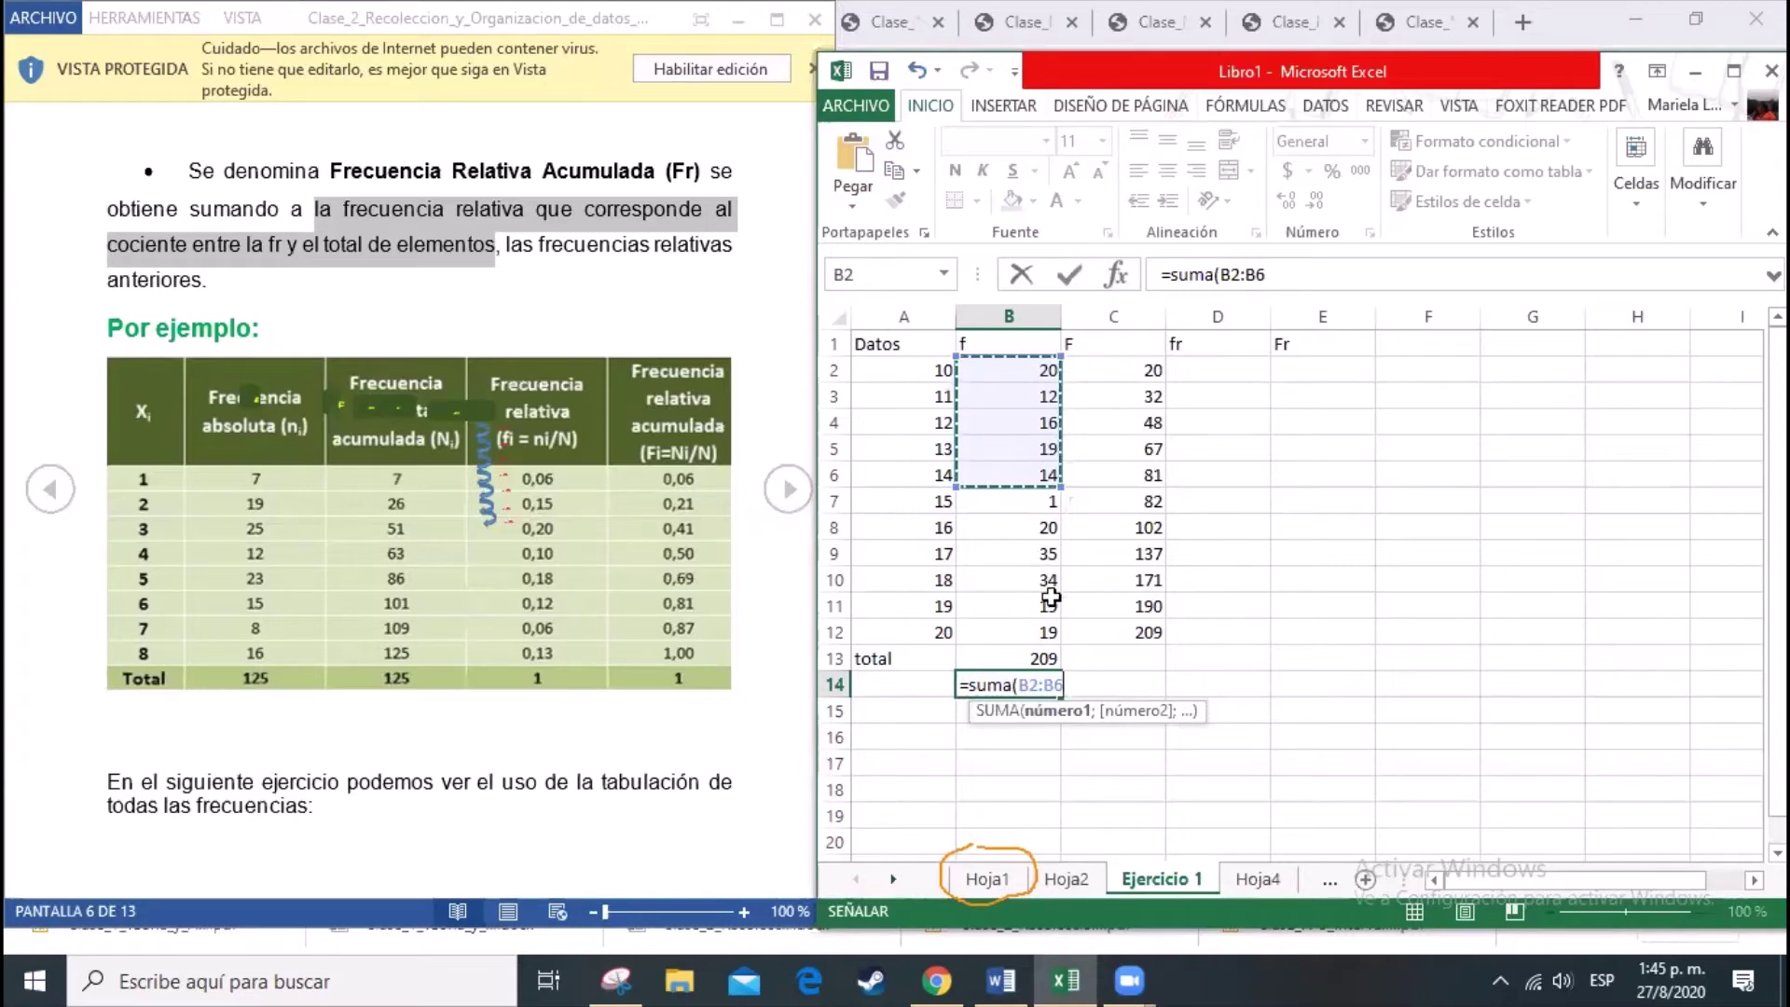
type(";")
left_click_drag(1023, 553, 1017, 633)
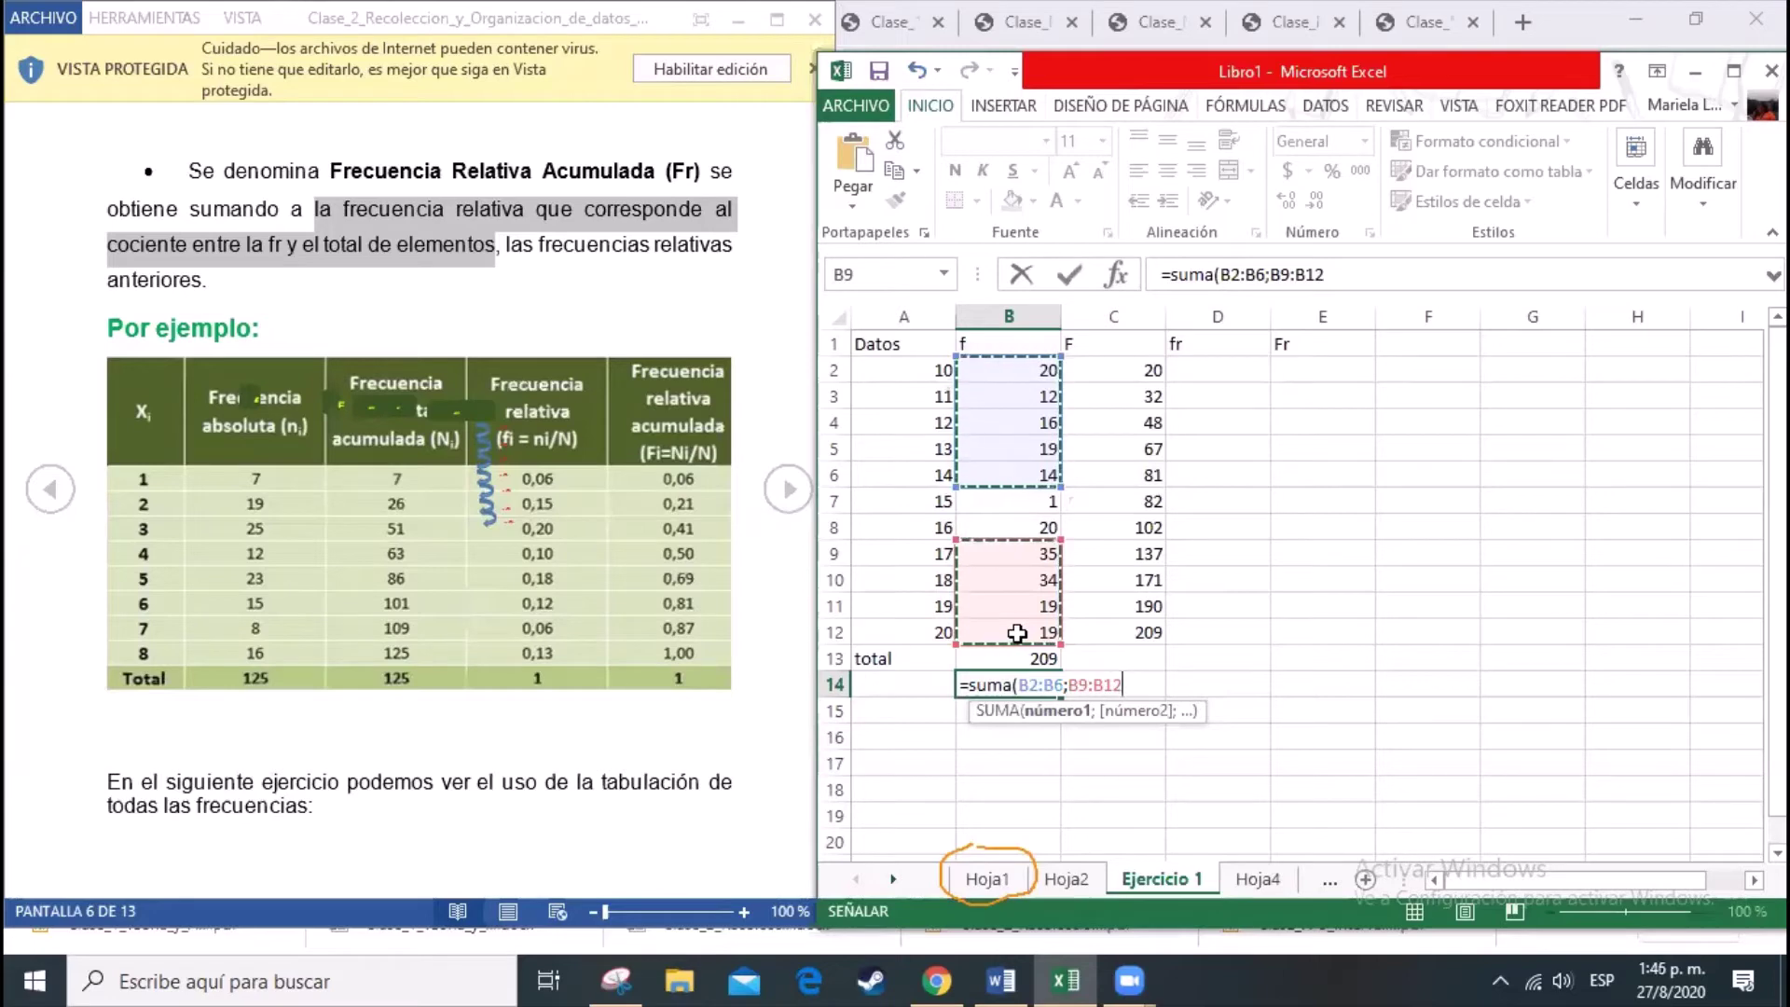
type(")")
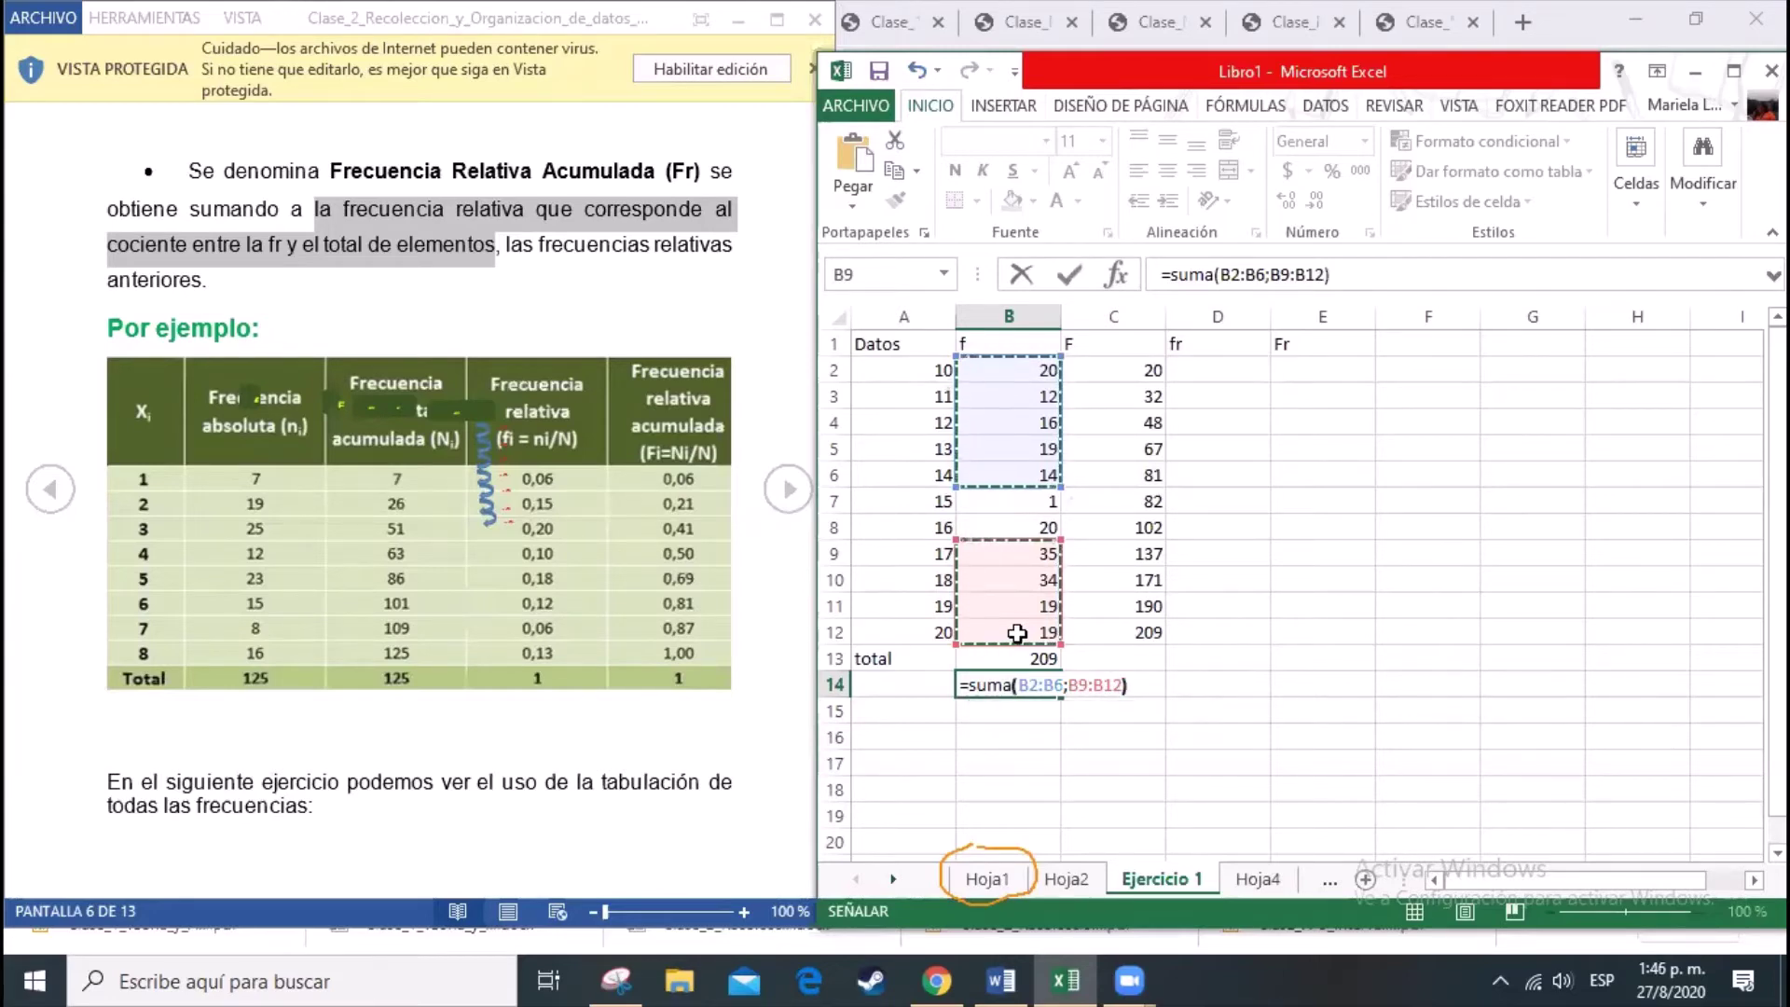
key("Return")
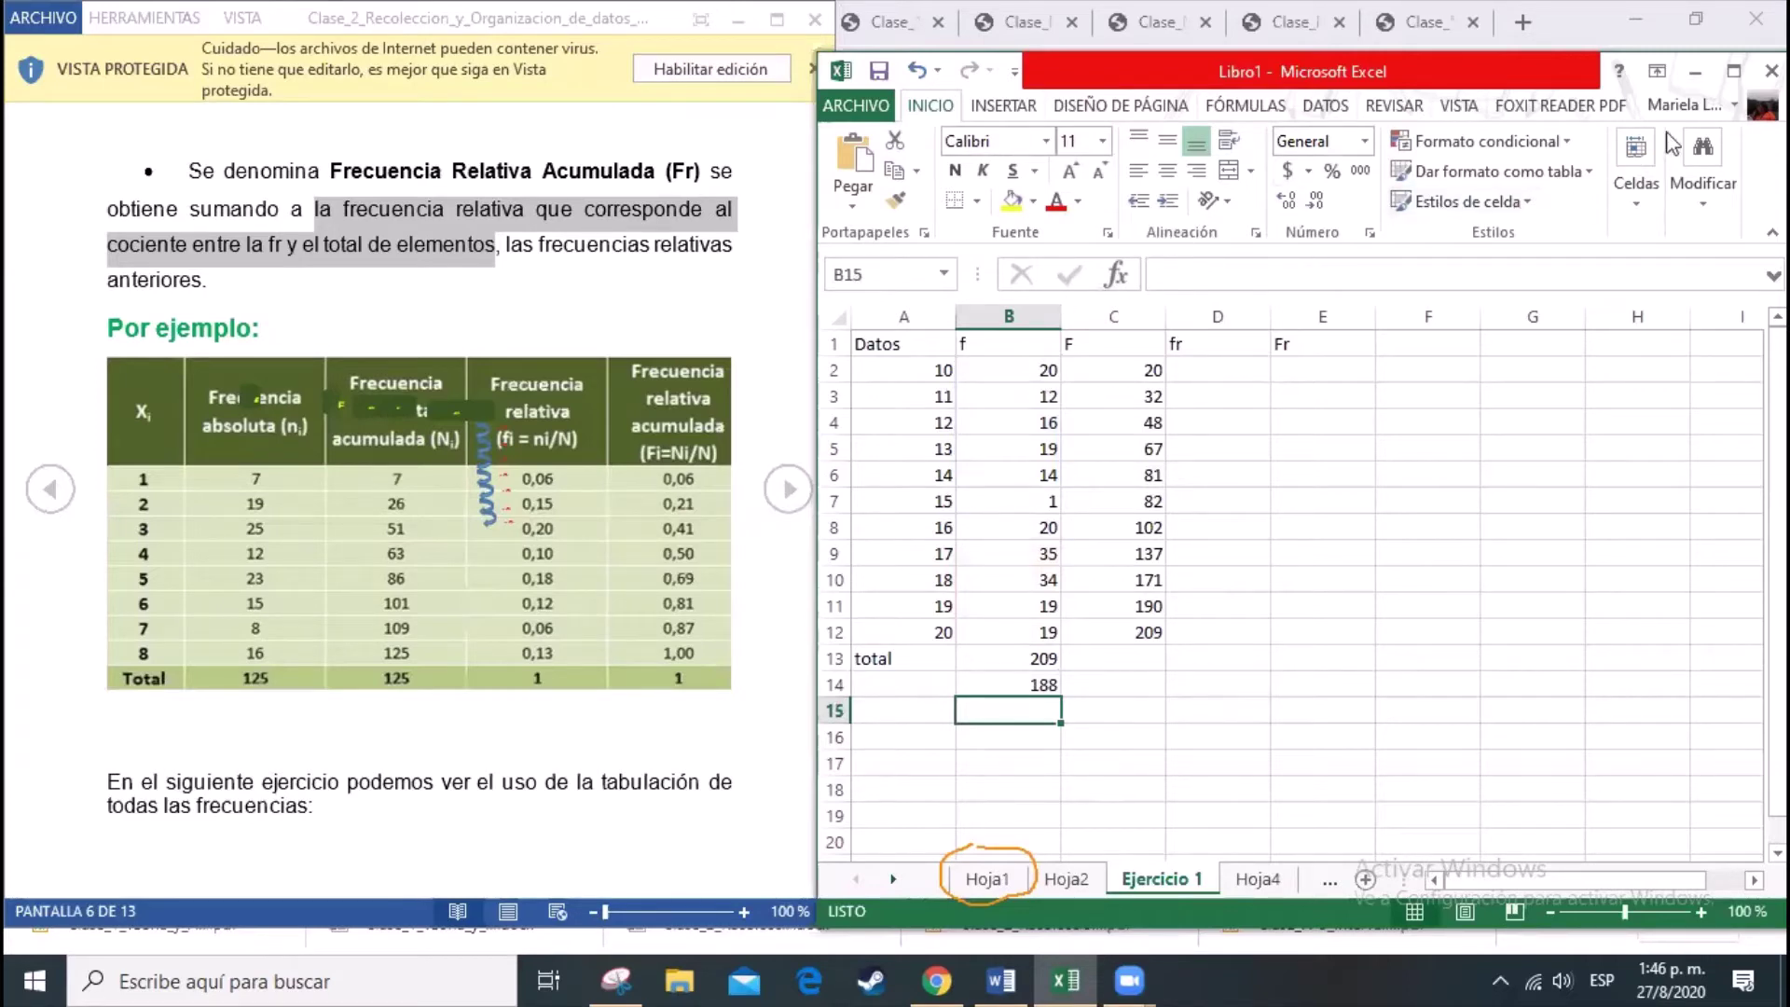
Step: Maximize the Excel window and total the range B2:B12 in B15 using AutoSum
left_click(1734, 72)
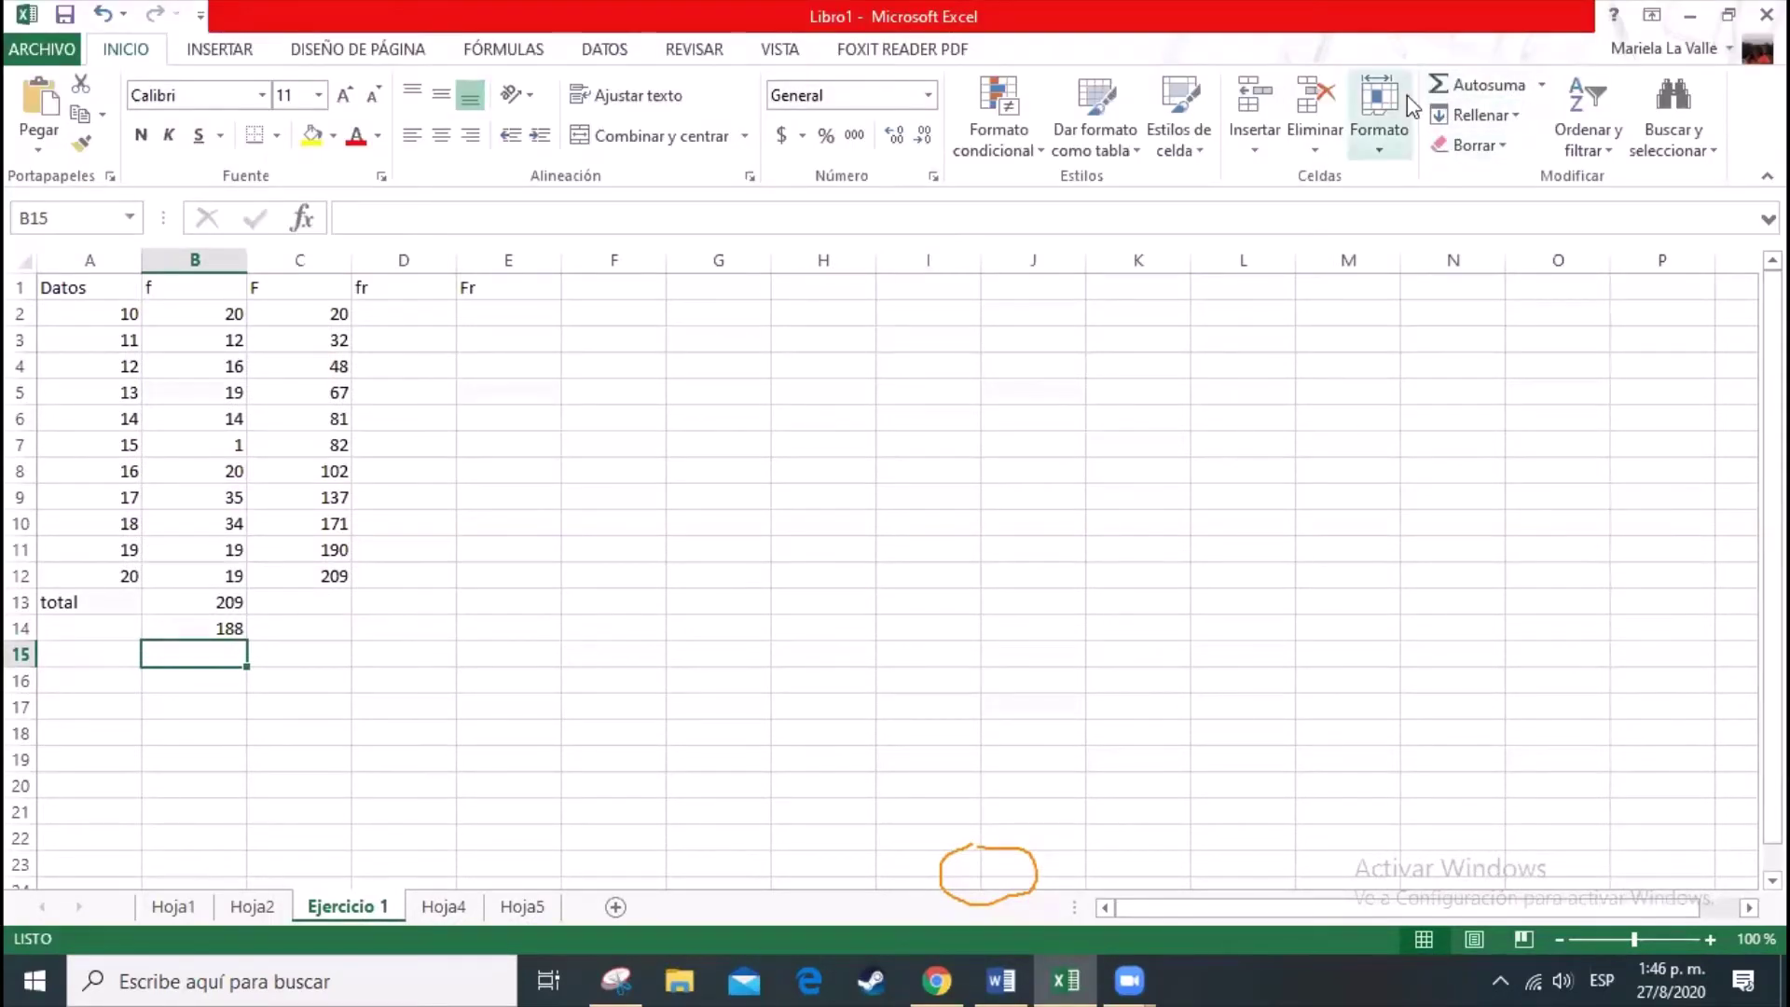
left_click(1506, 3)
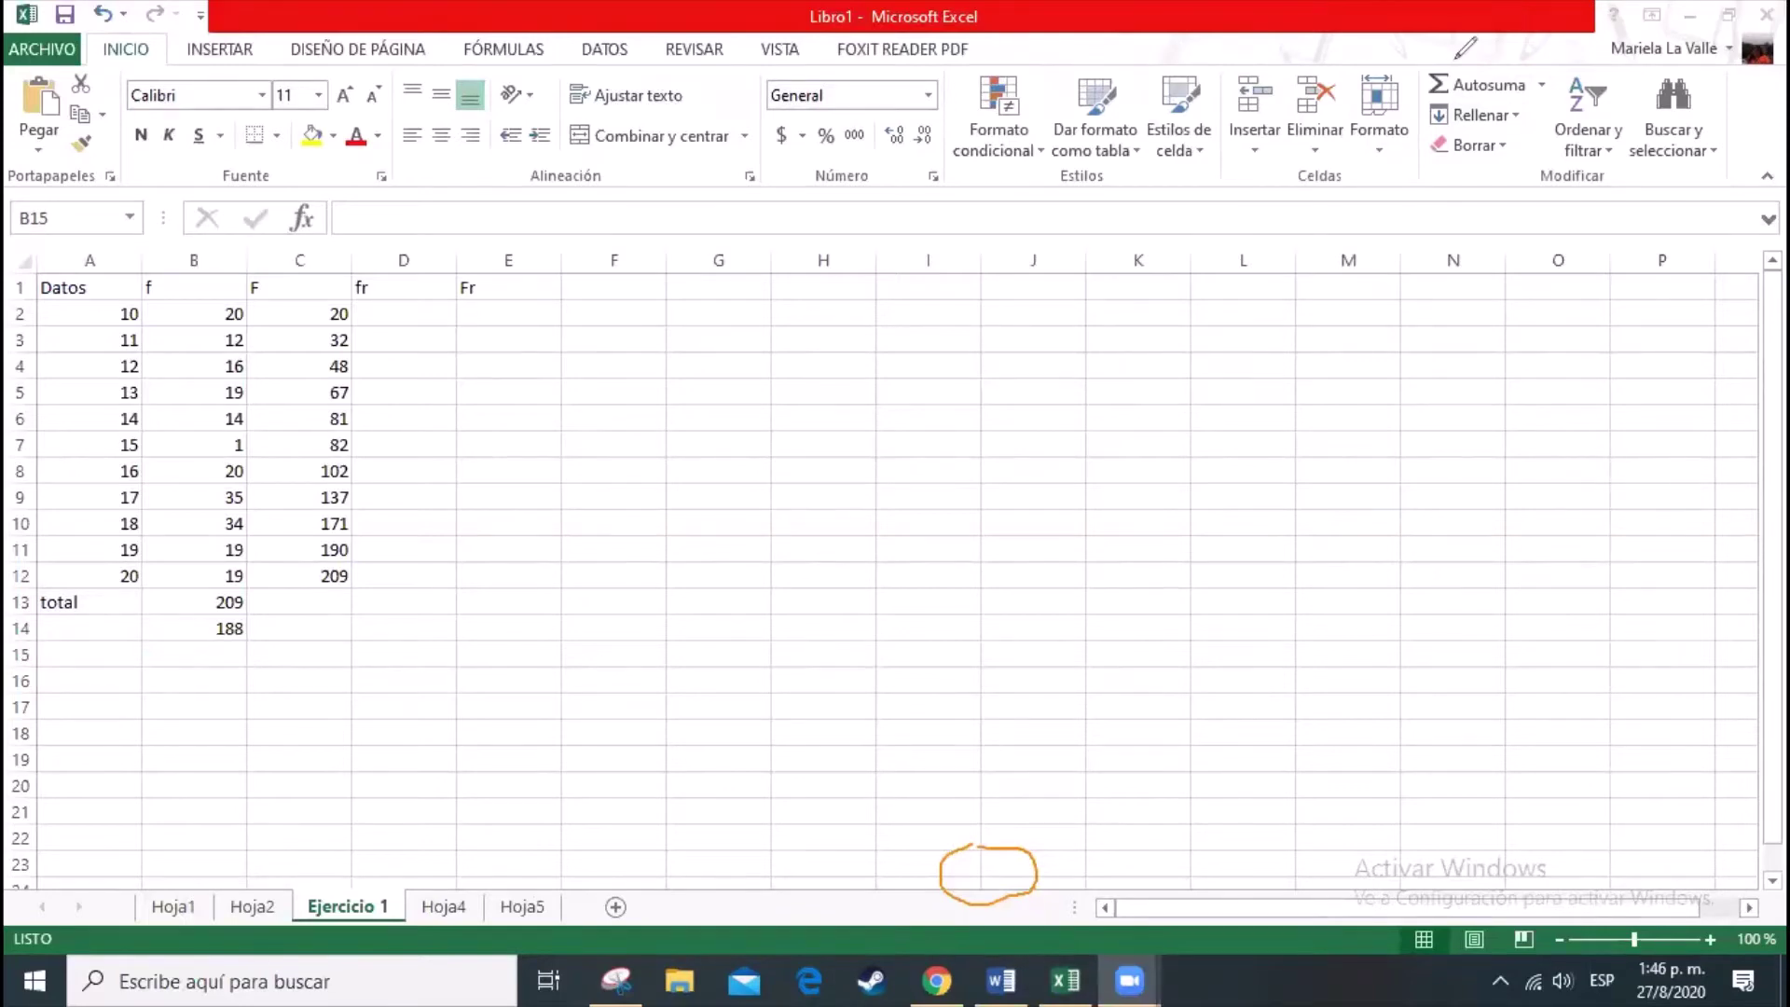
mouse_move(1443, 58)
left_mouse_down()
mouse_move(1507, 112)
mouse_move(1550, 94)
mouse_move(1519, 66)
left_mouse_up()
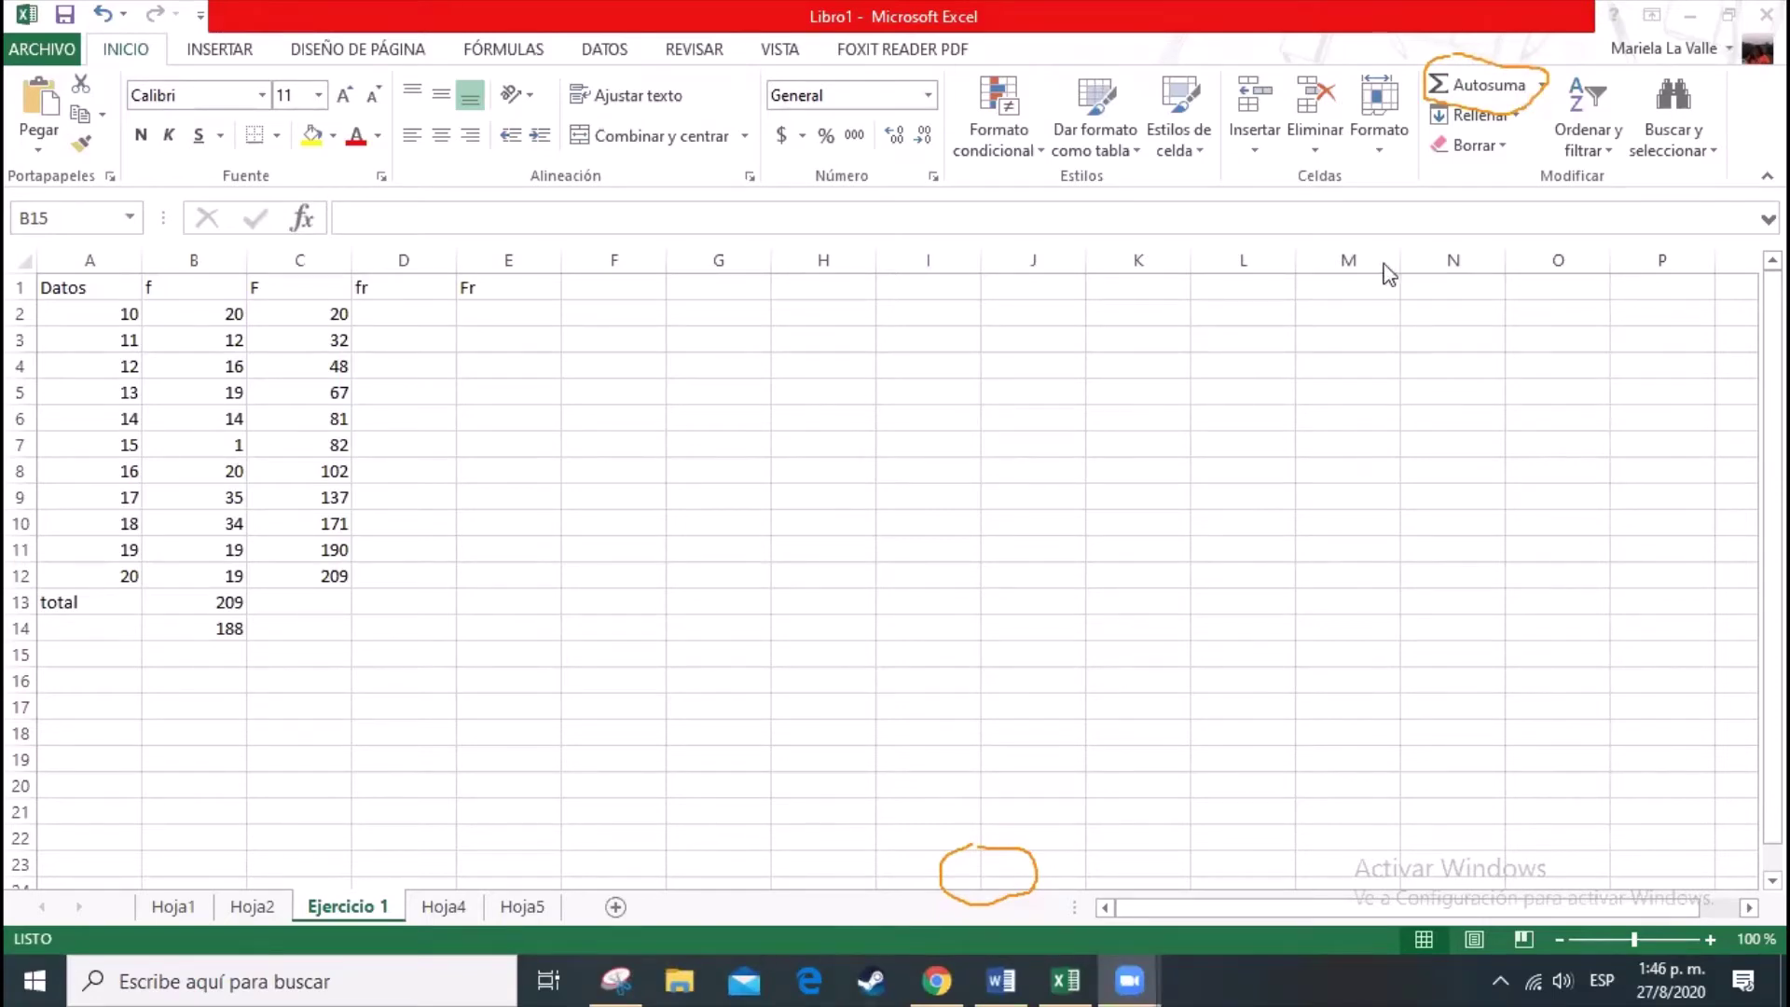
left_click(314, 607)
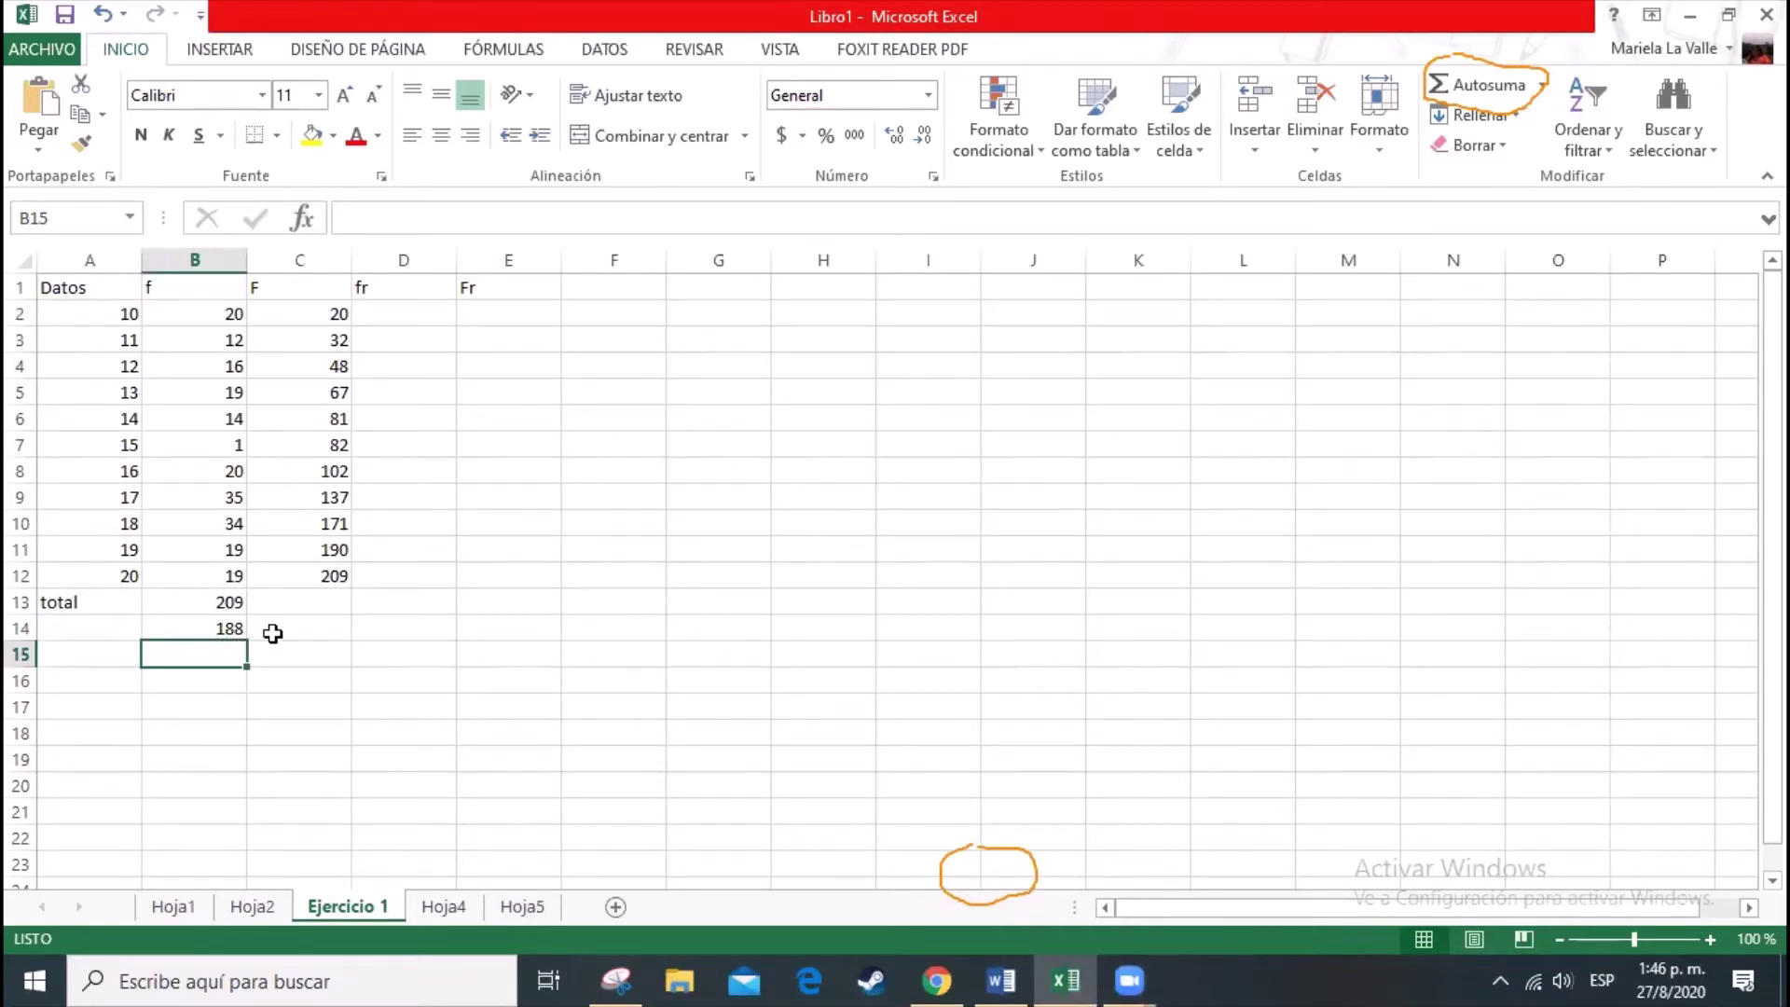
left_click(1470, 91)
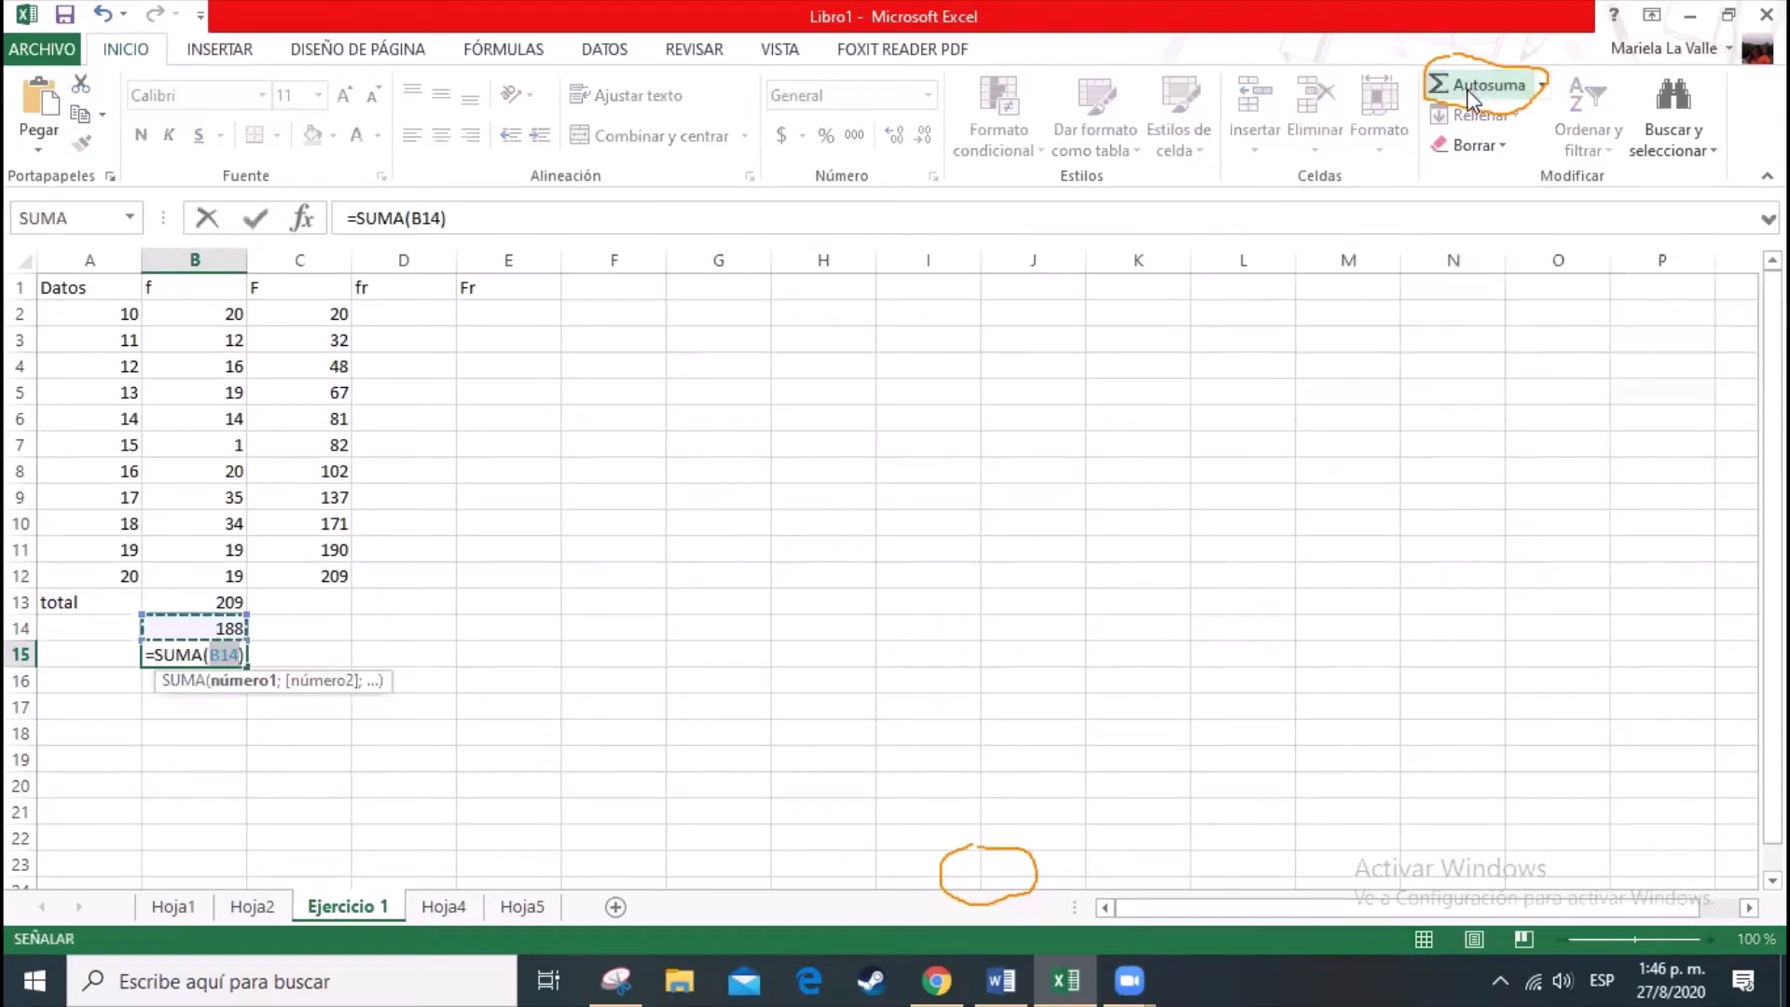
left_click_drag(215, 314, 204, 576)
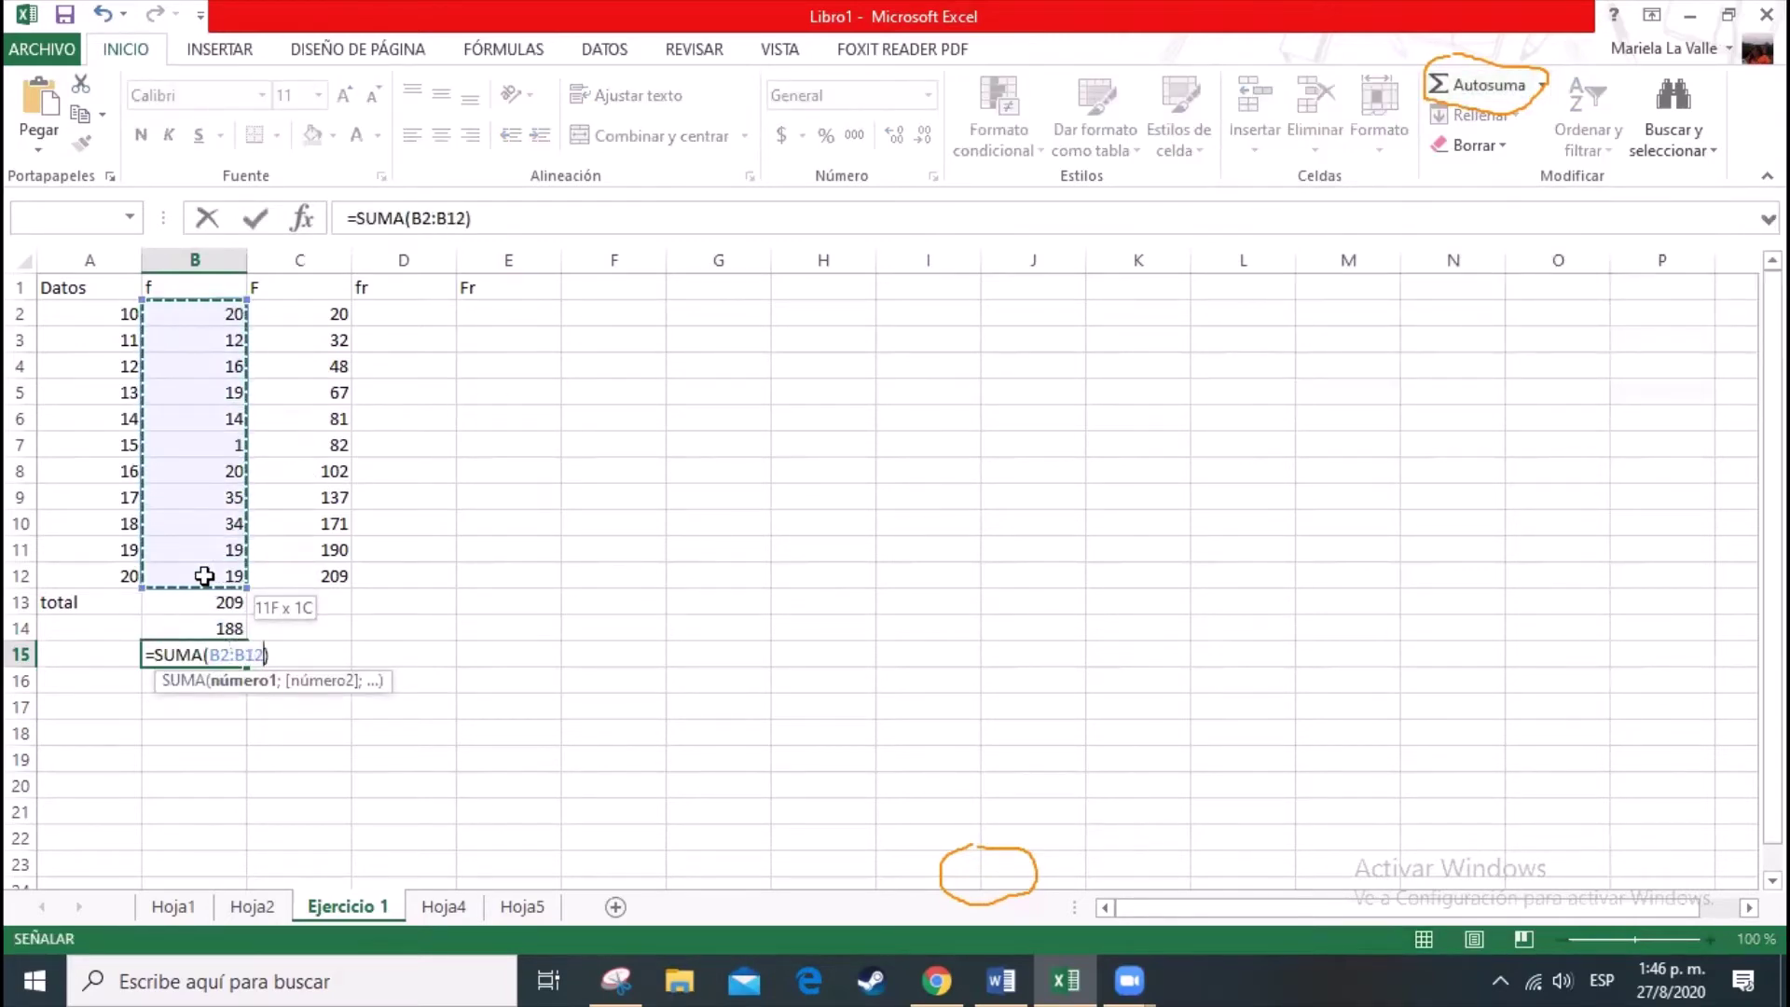
key("Return")
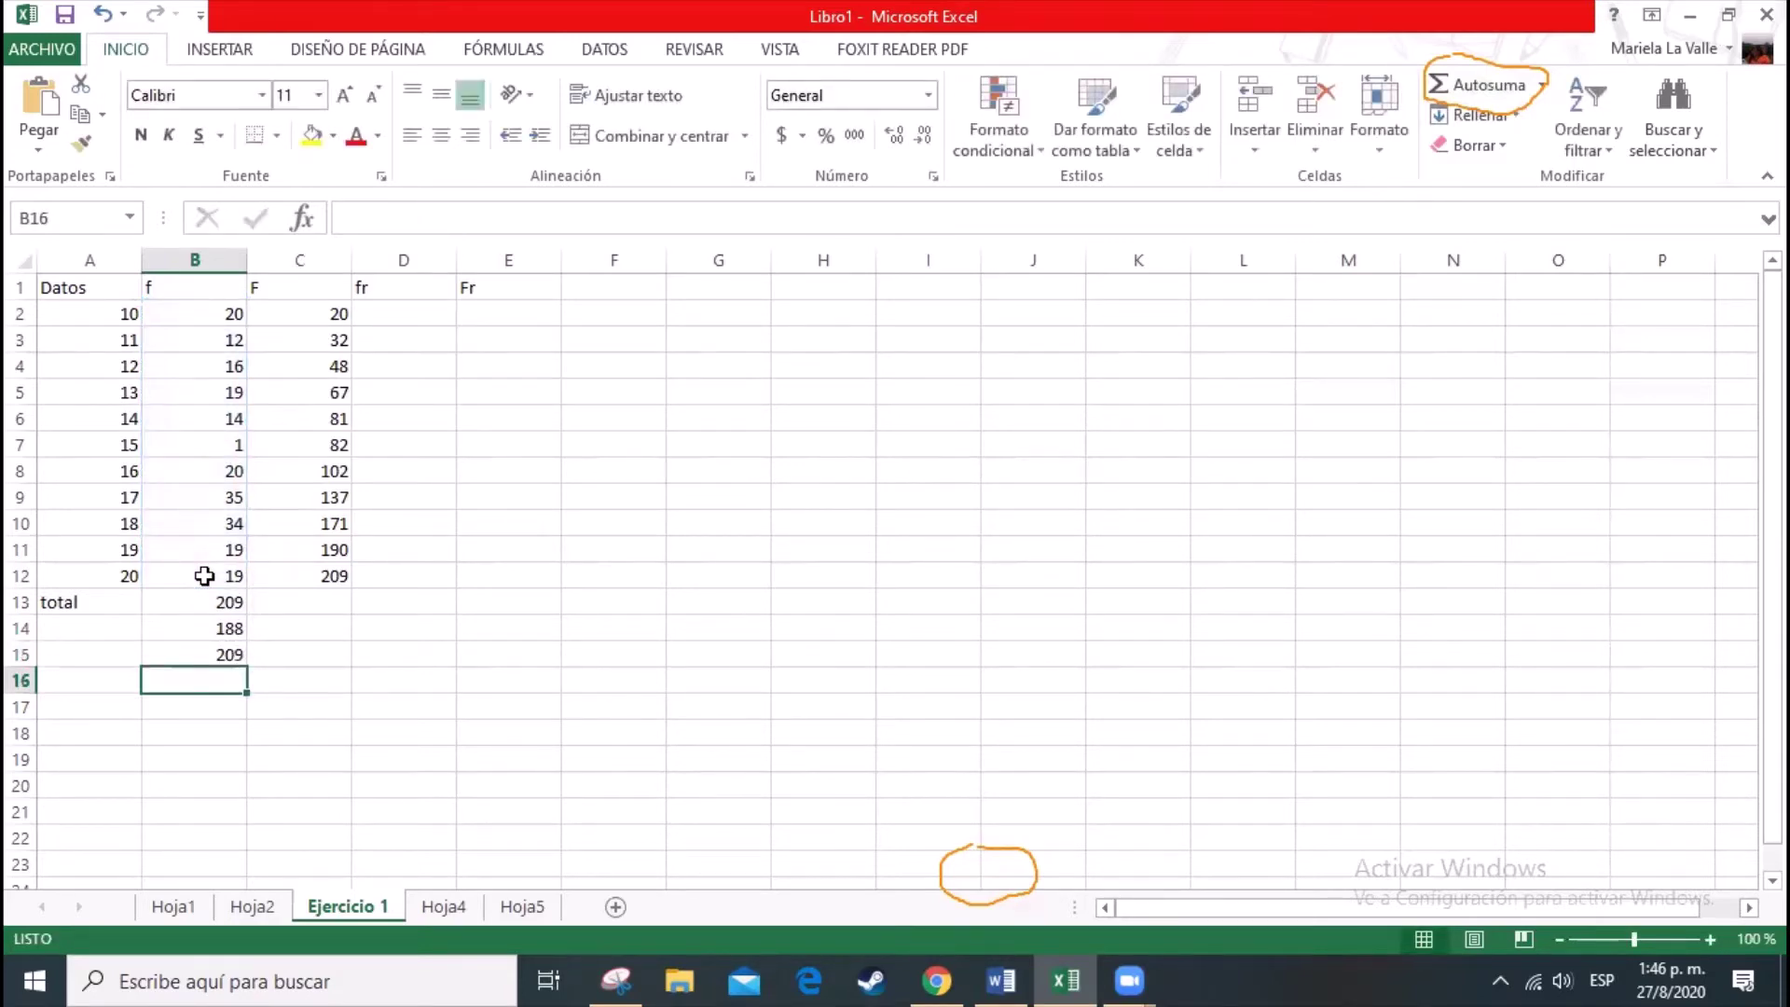
Step: Delete rows 14 and 15 with the extra sums and select the total in B13
left_click_drag(22, 631, 23, 656)
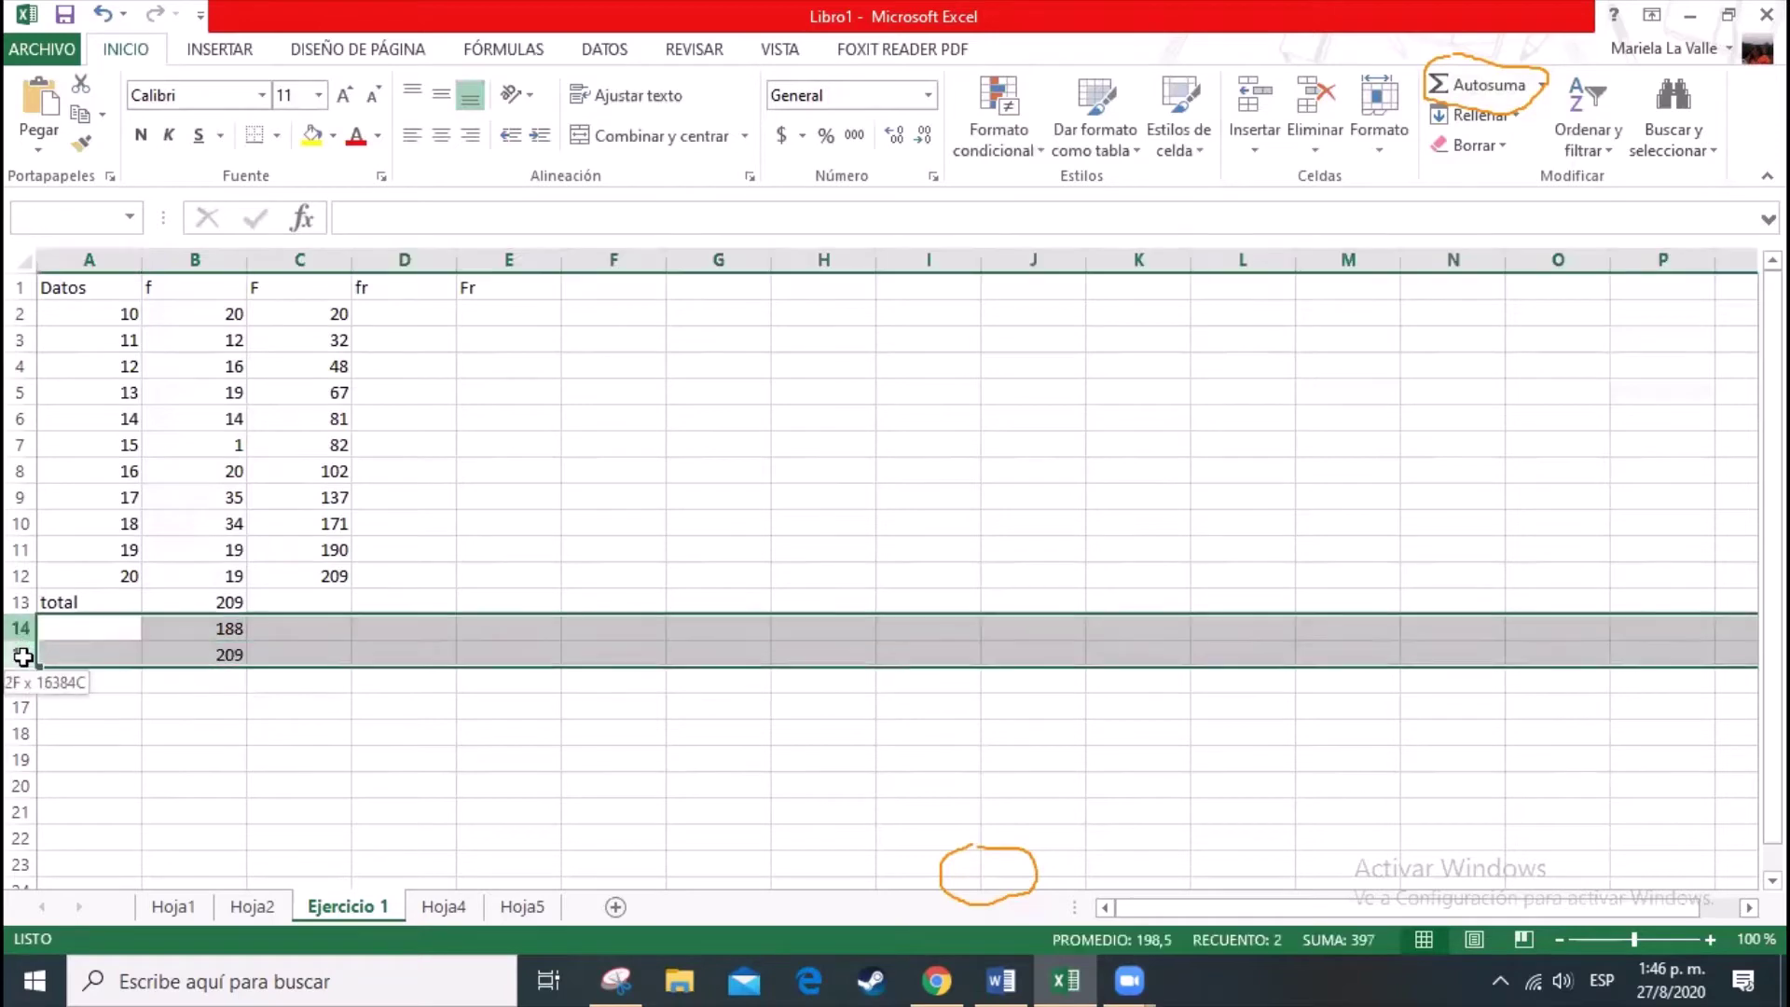
right_click(112, 643)
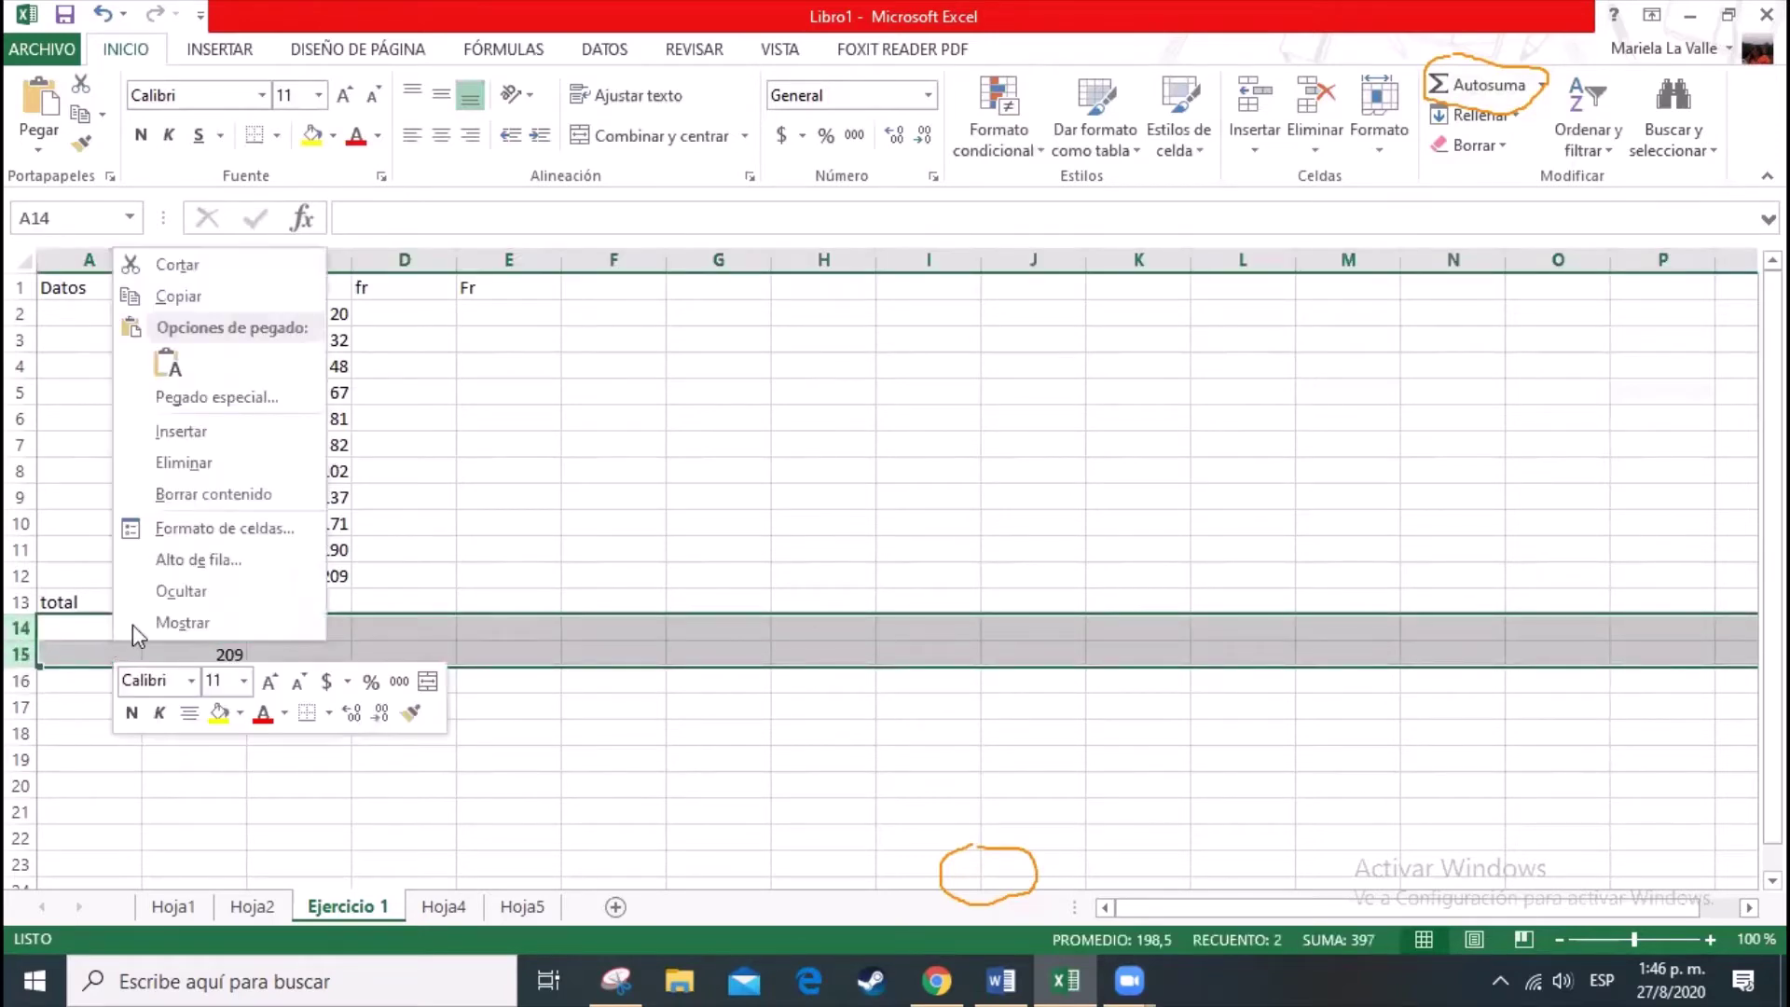
left_click(222, 466)
left_click(237, 600)
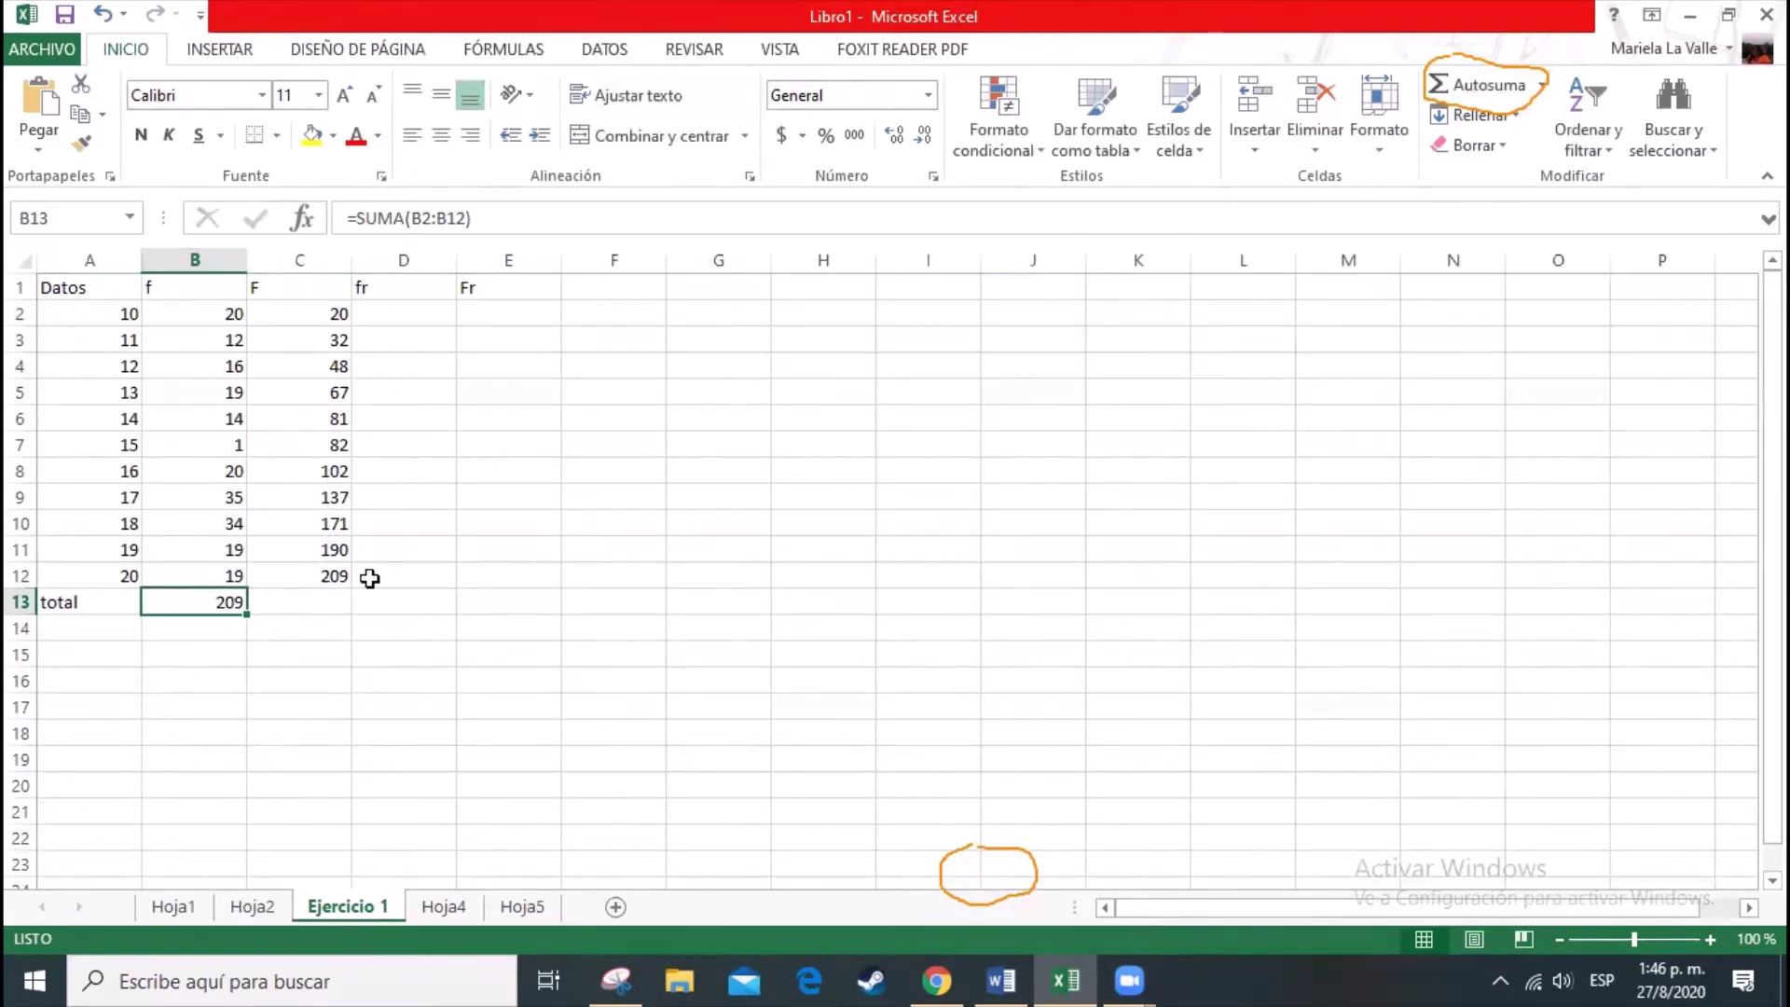
Step: Calculate the first relative frequency in D2 with the formula +B2/B13
left_click(400, 303)
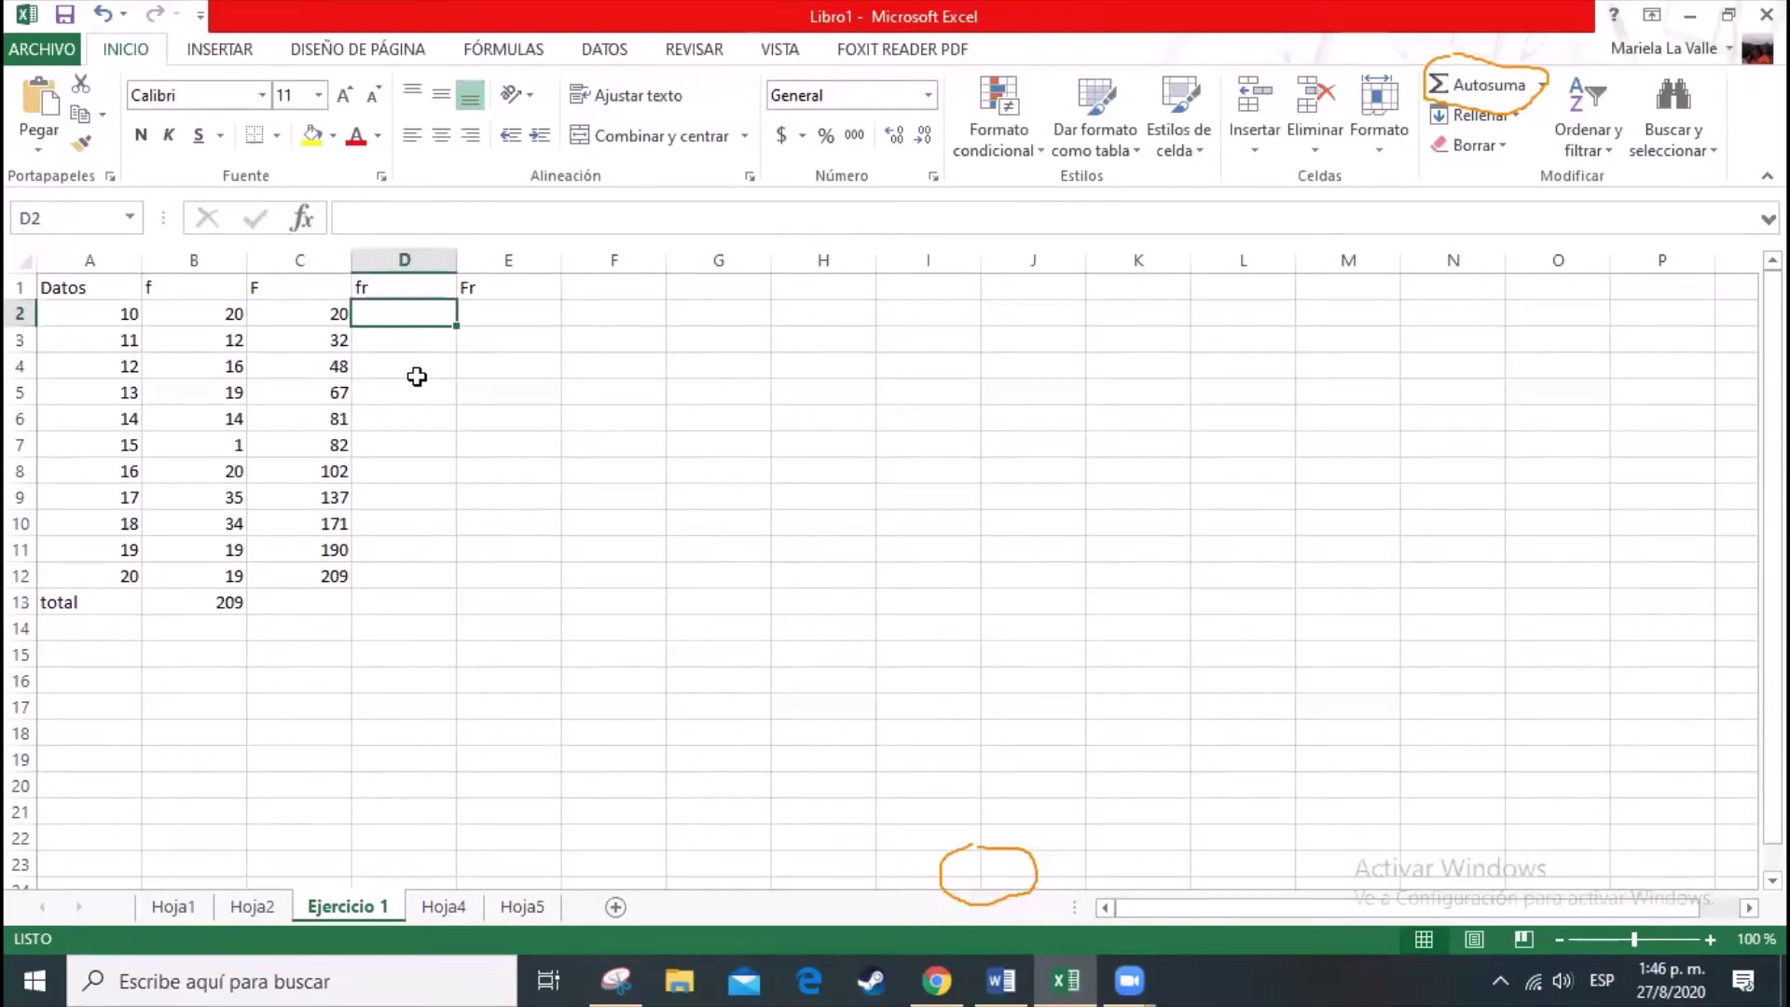
type("+")
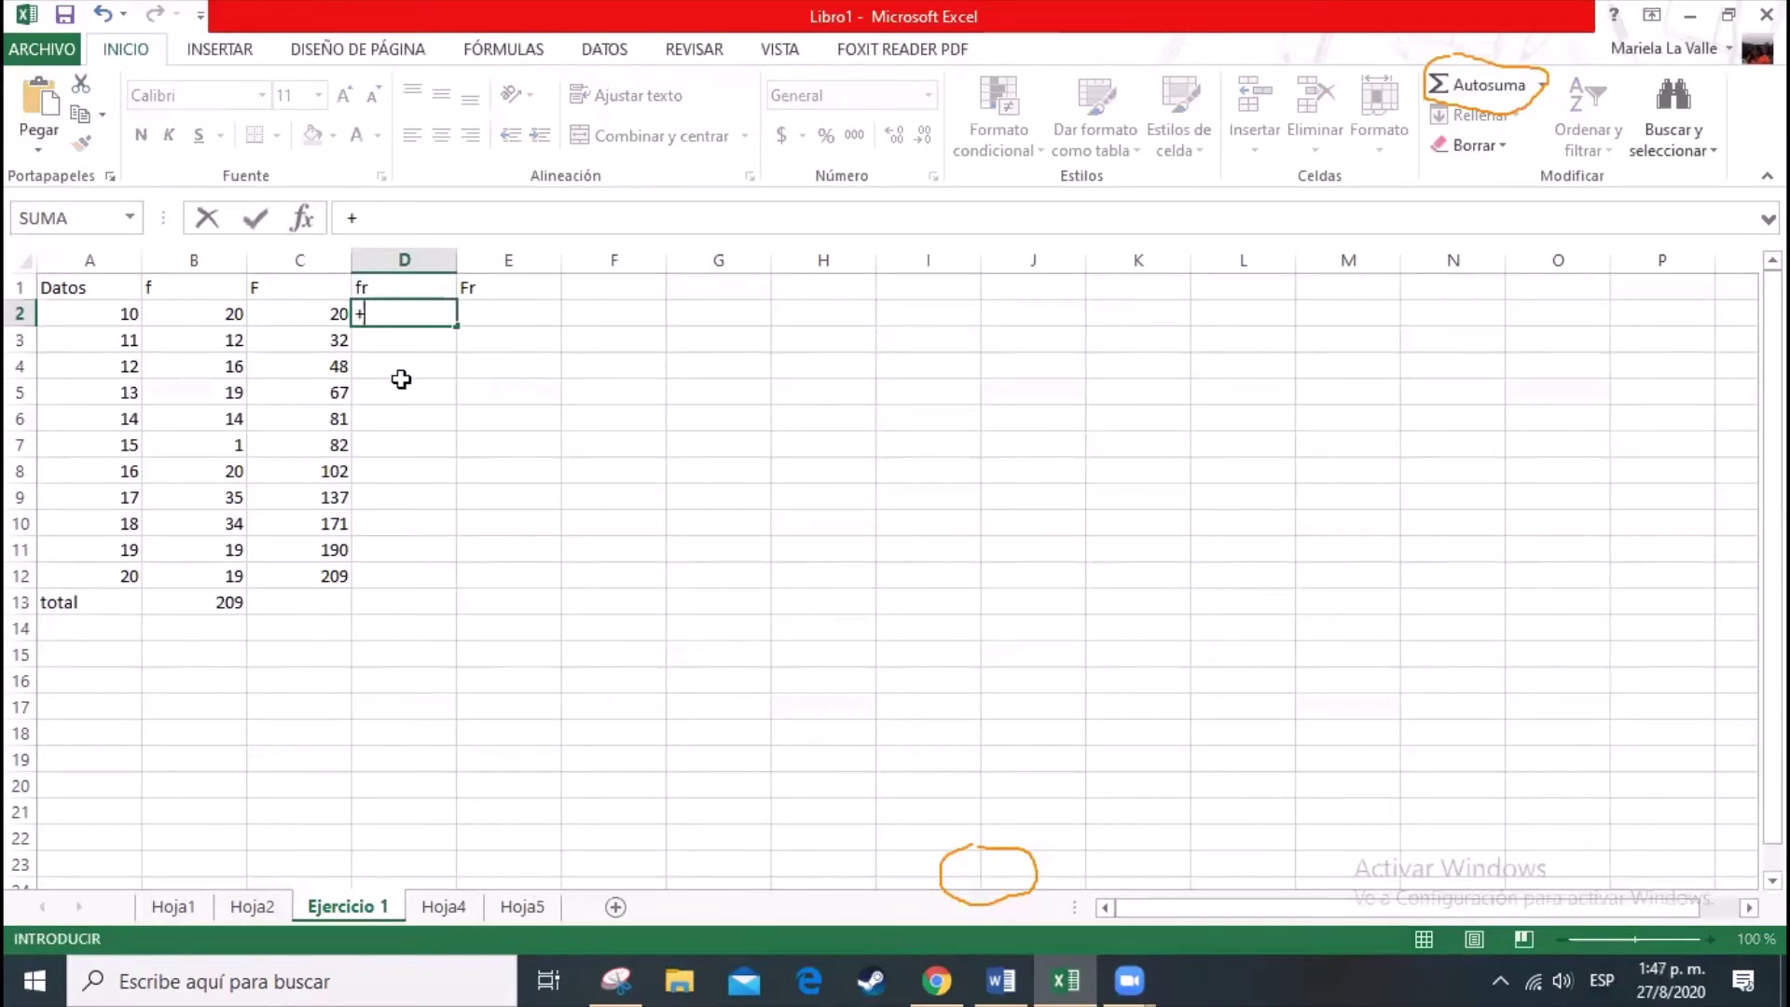
left_click(231, 311)
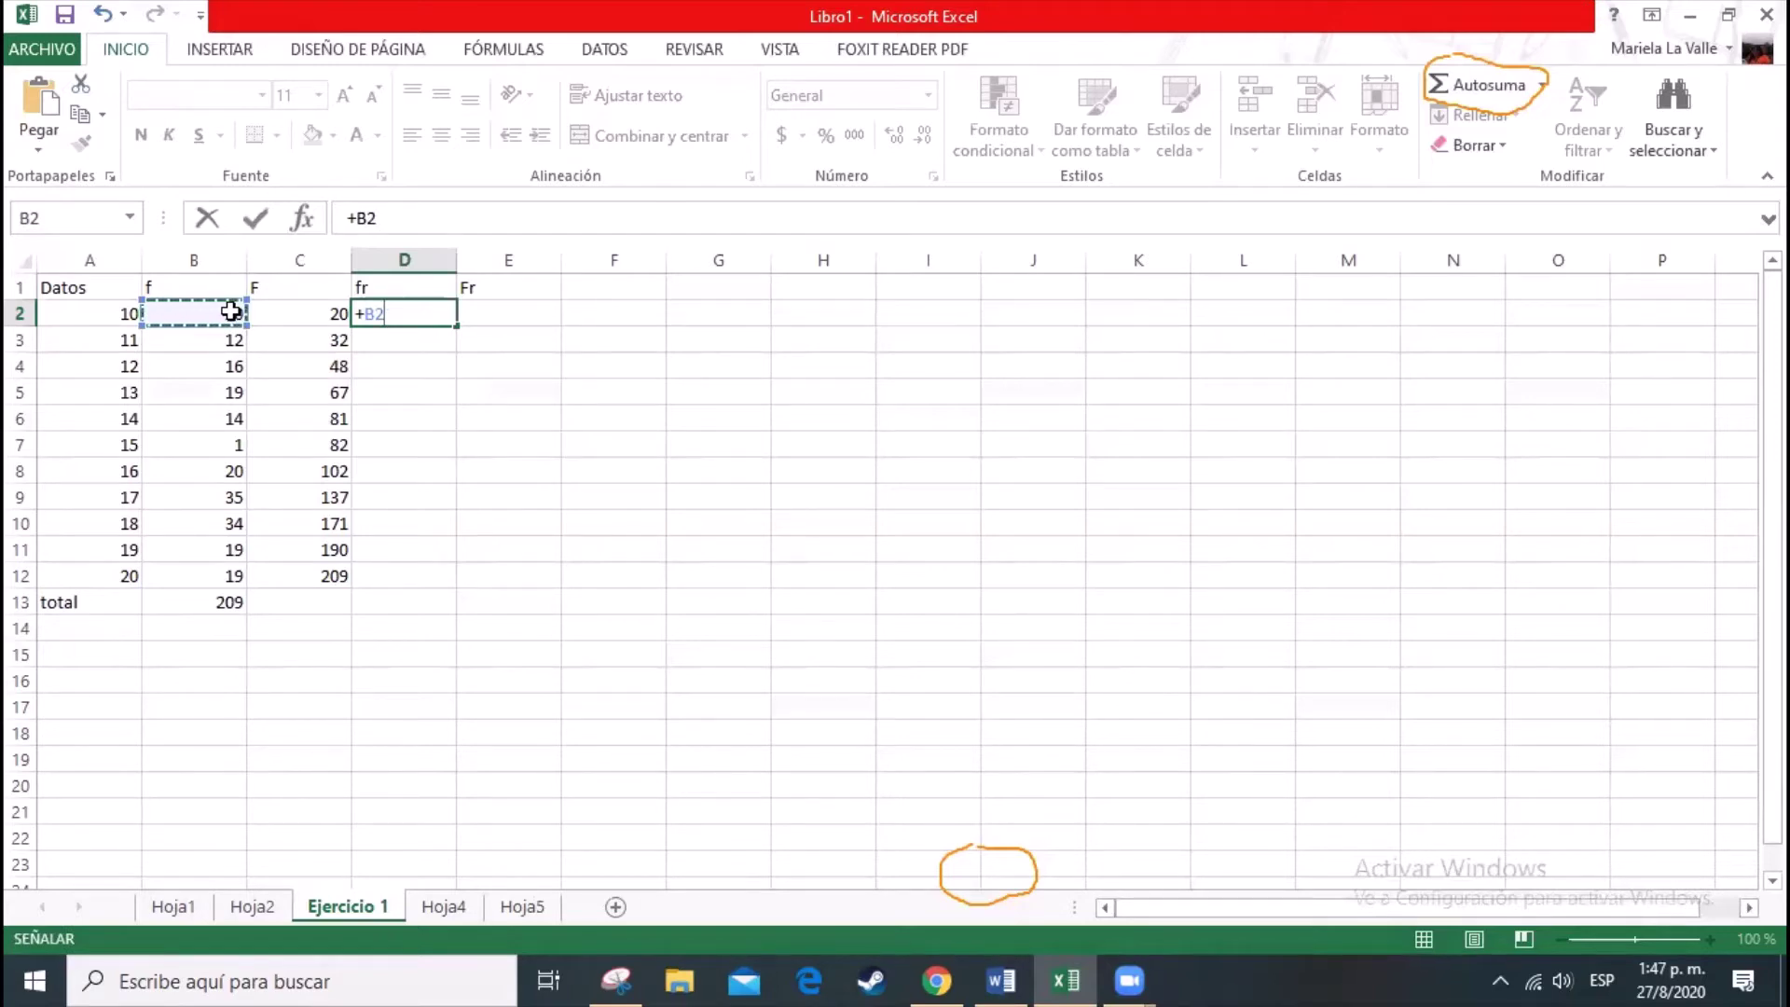
type("/")
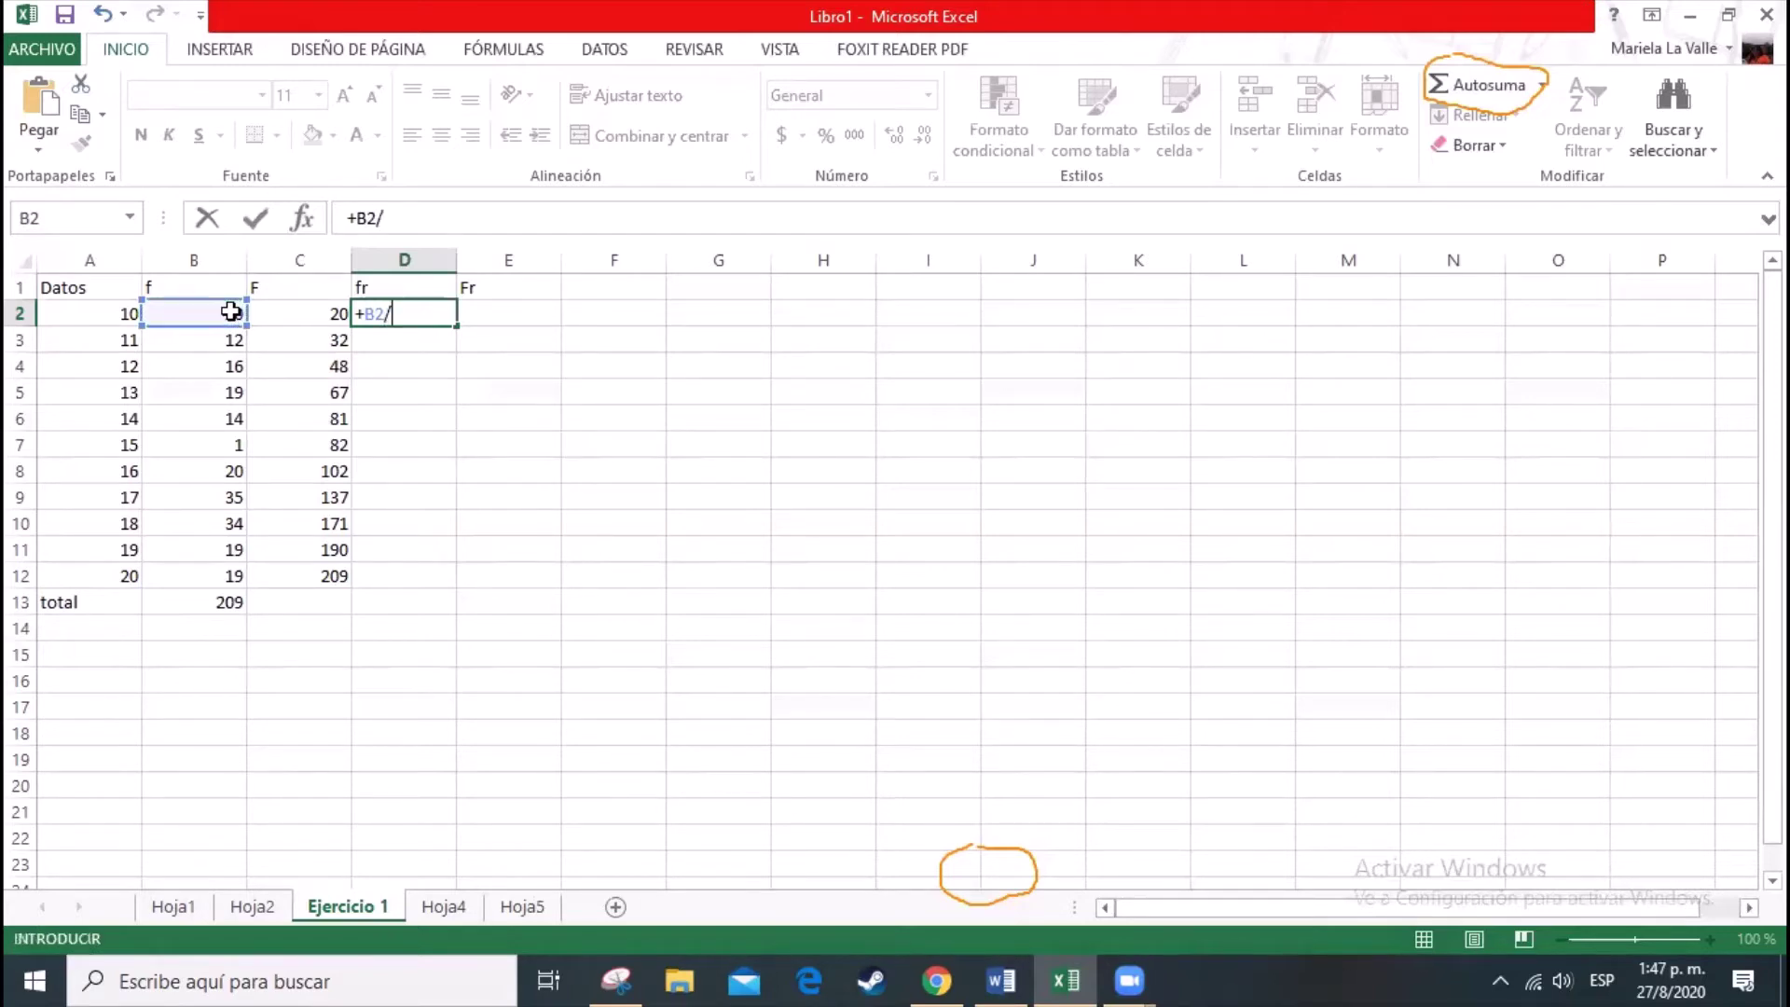
left_click(207, 606)
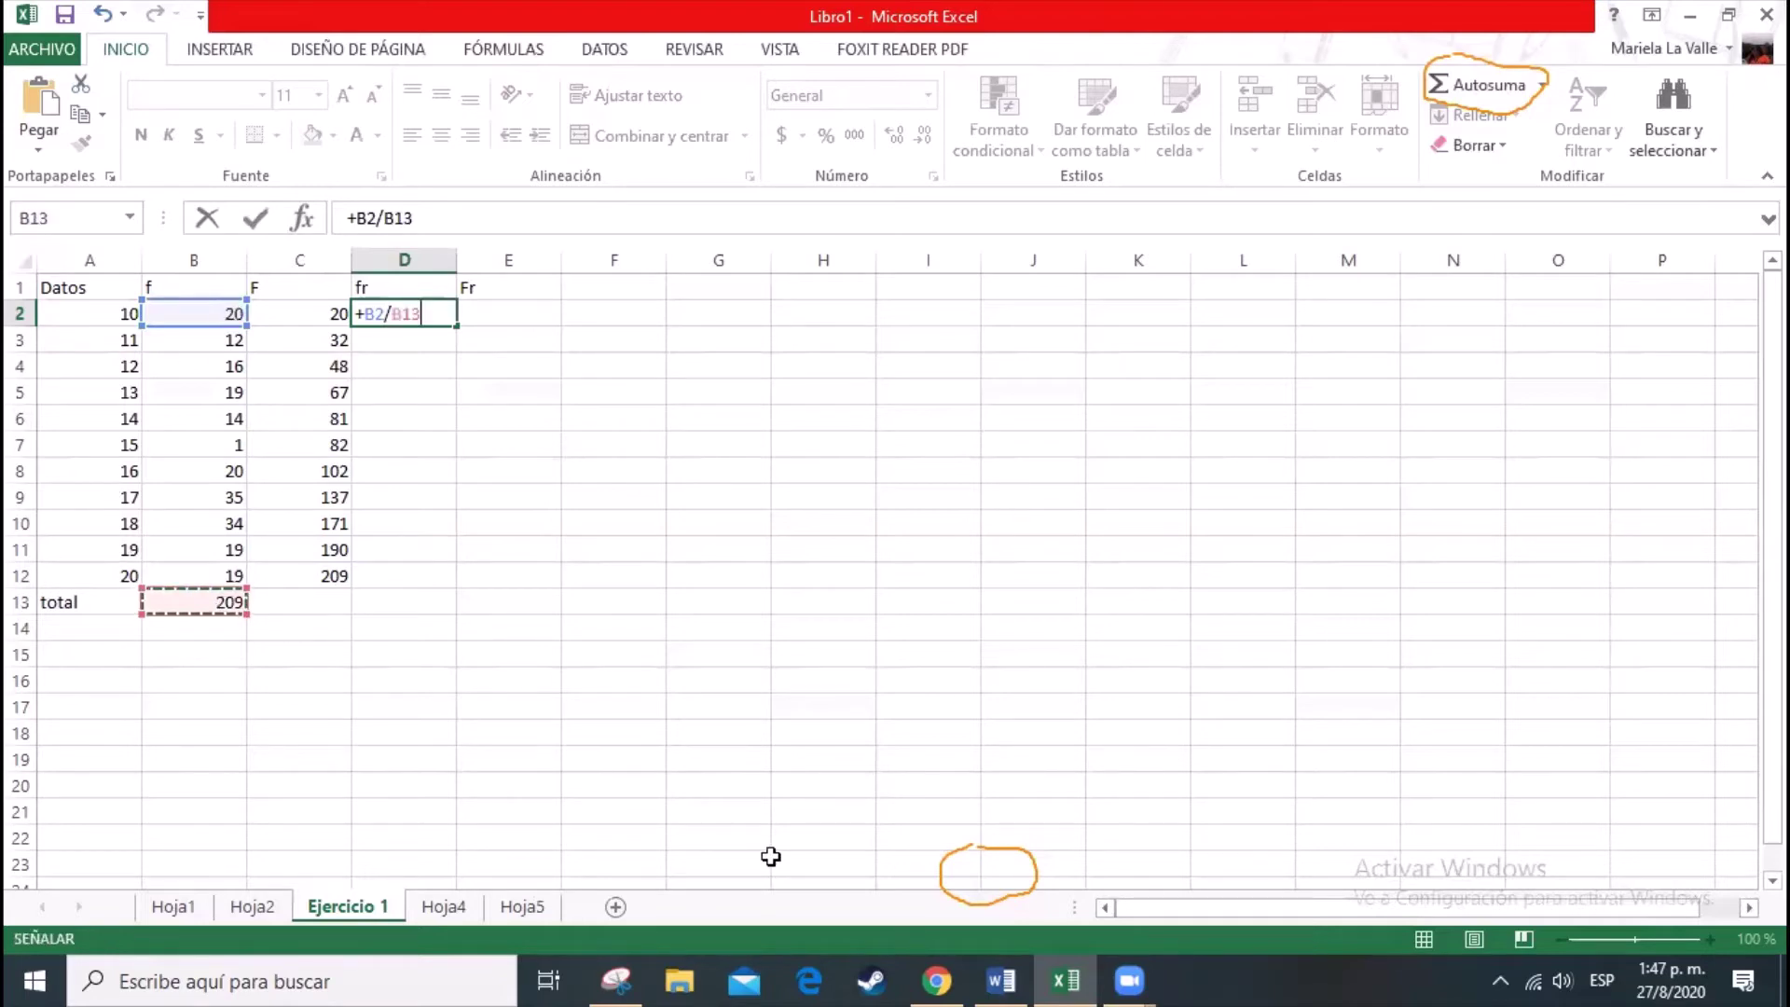
key("Return")
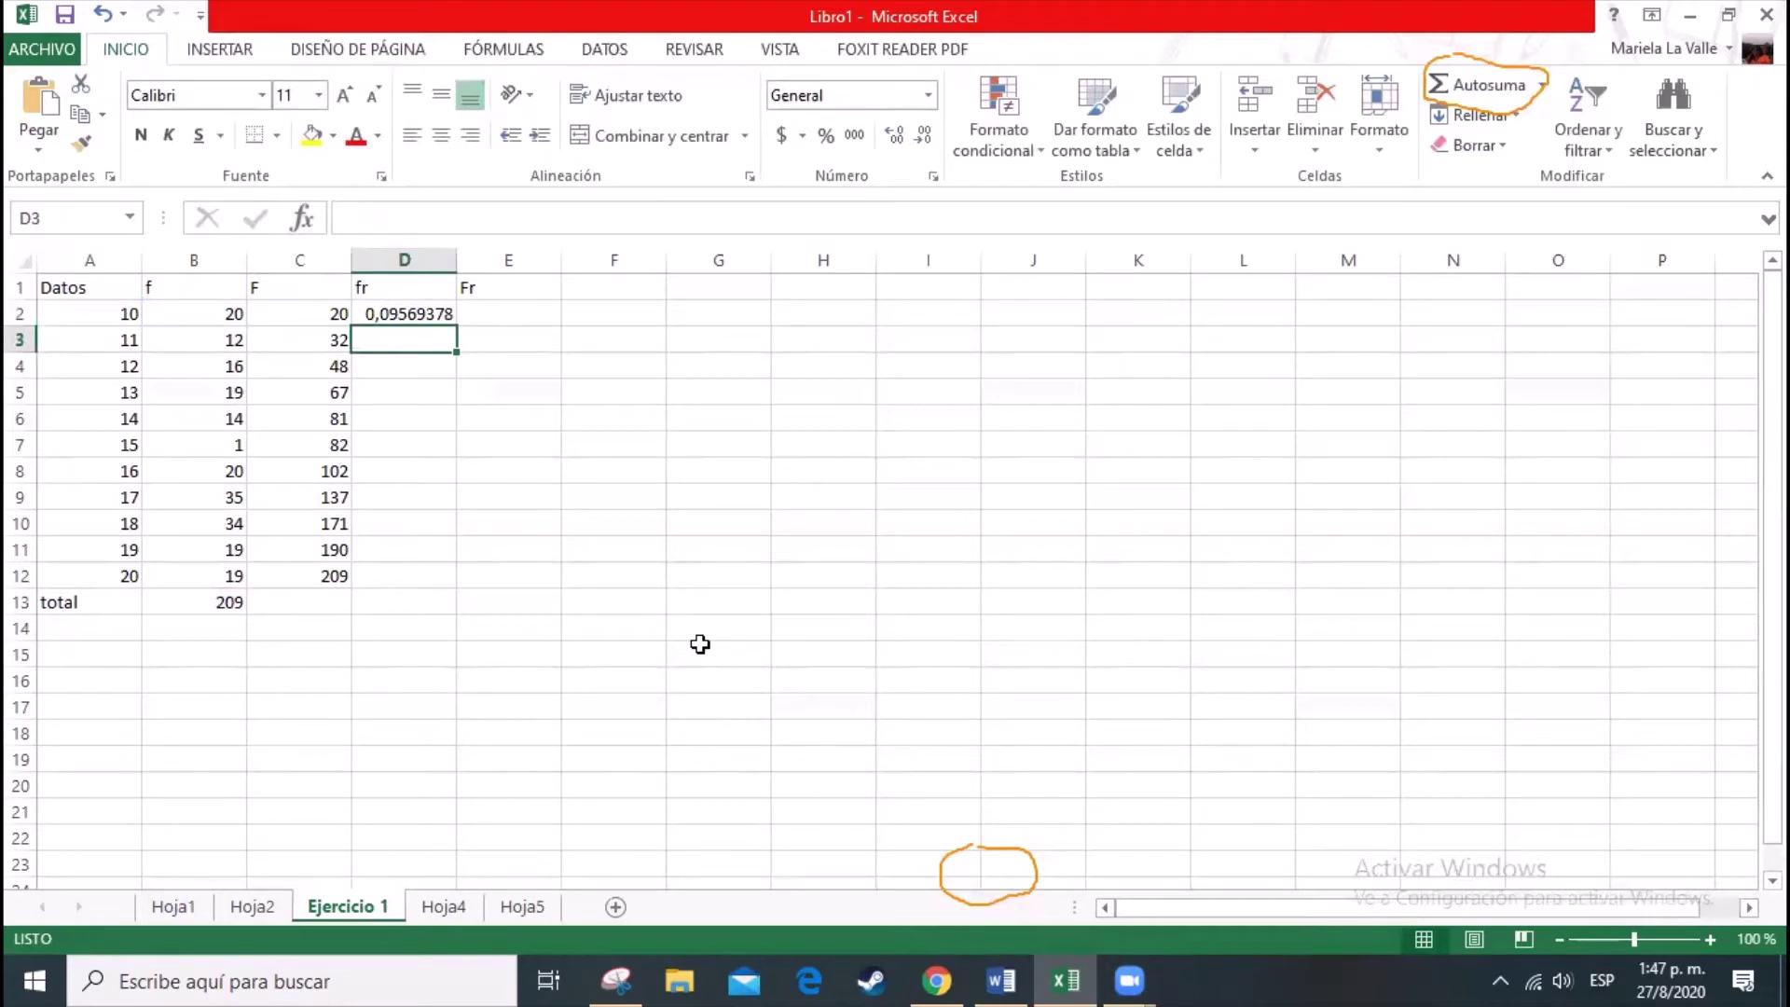
Step: Calculate the second relative frequency in D3 with +B3/B13 and fill the formula down to D12
type("+")
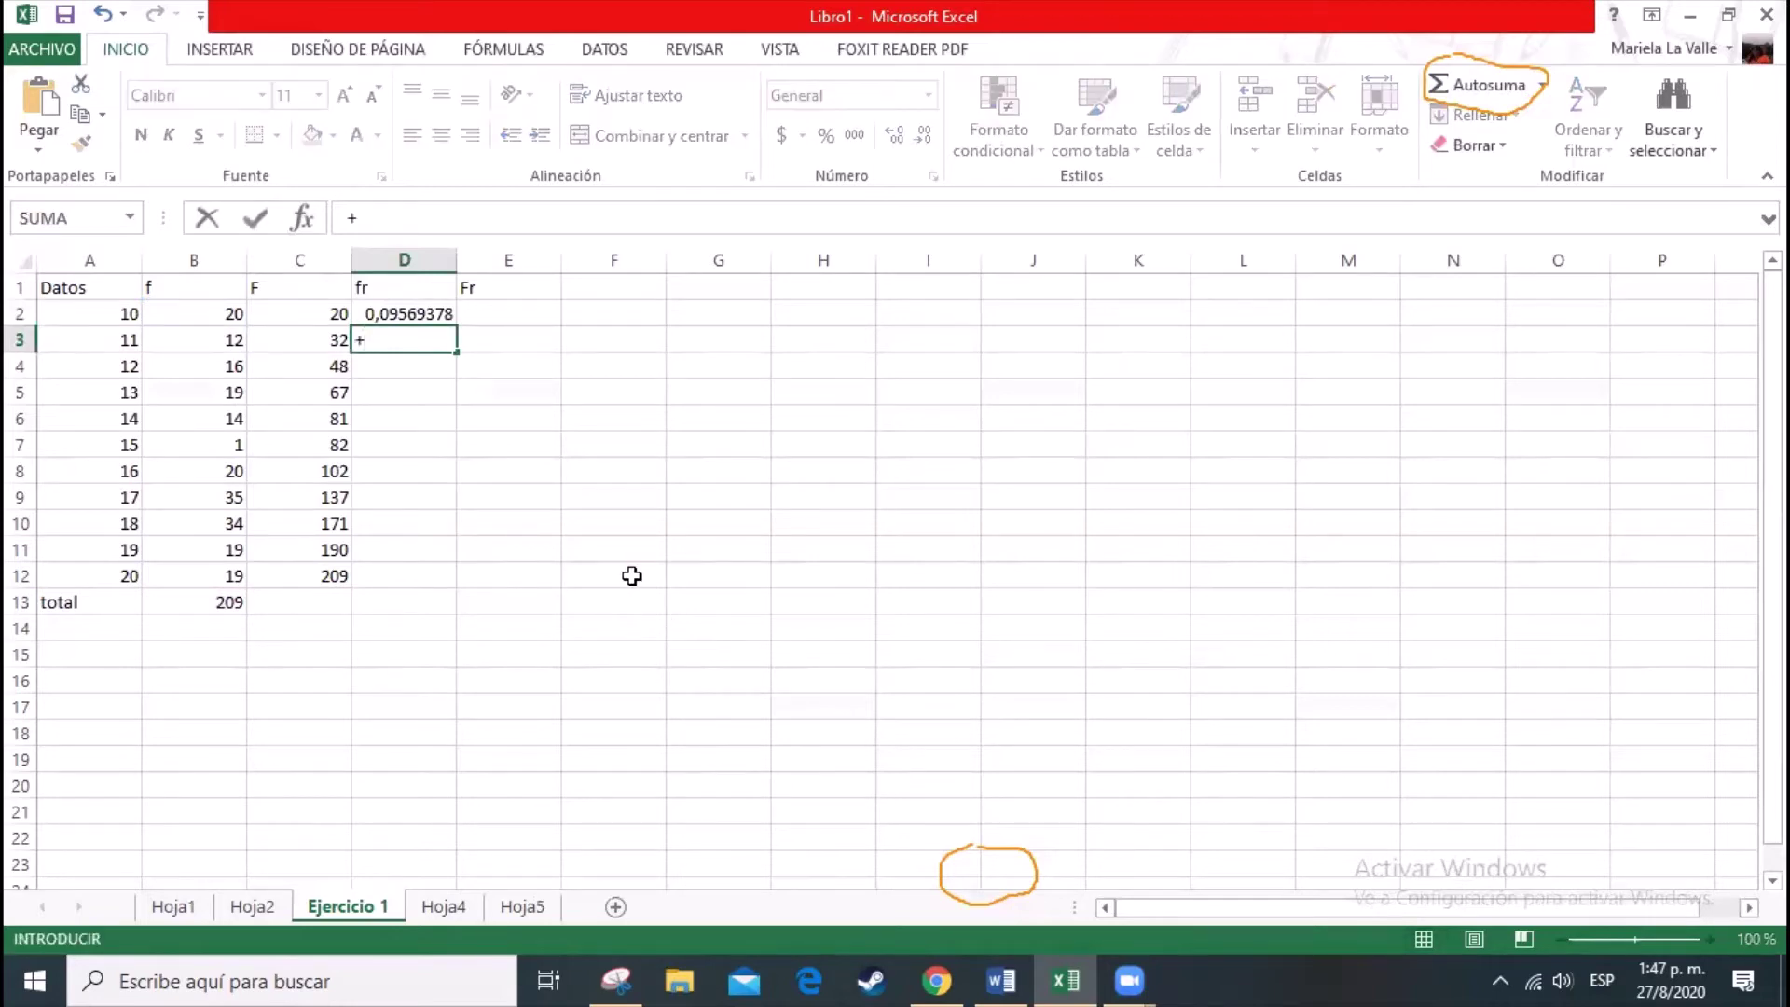
left_click(229, 342)
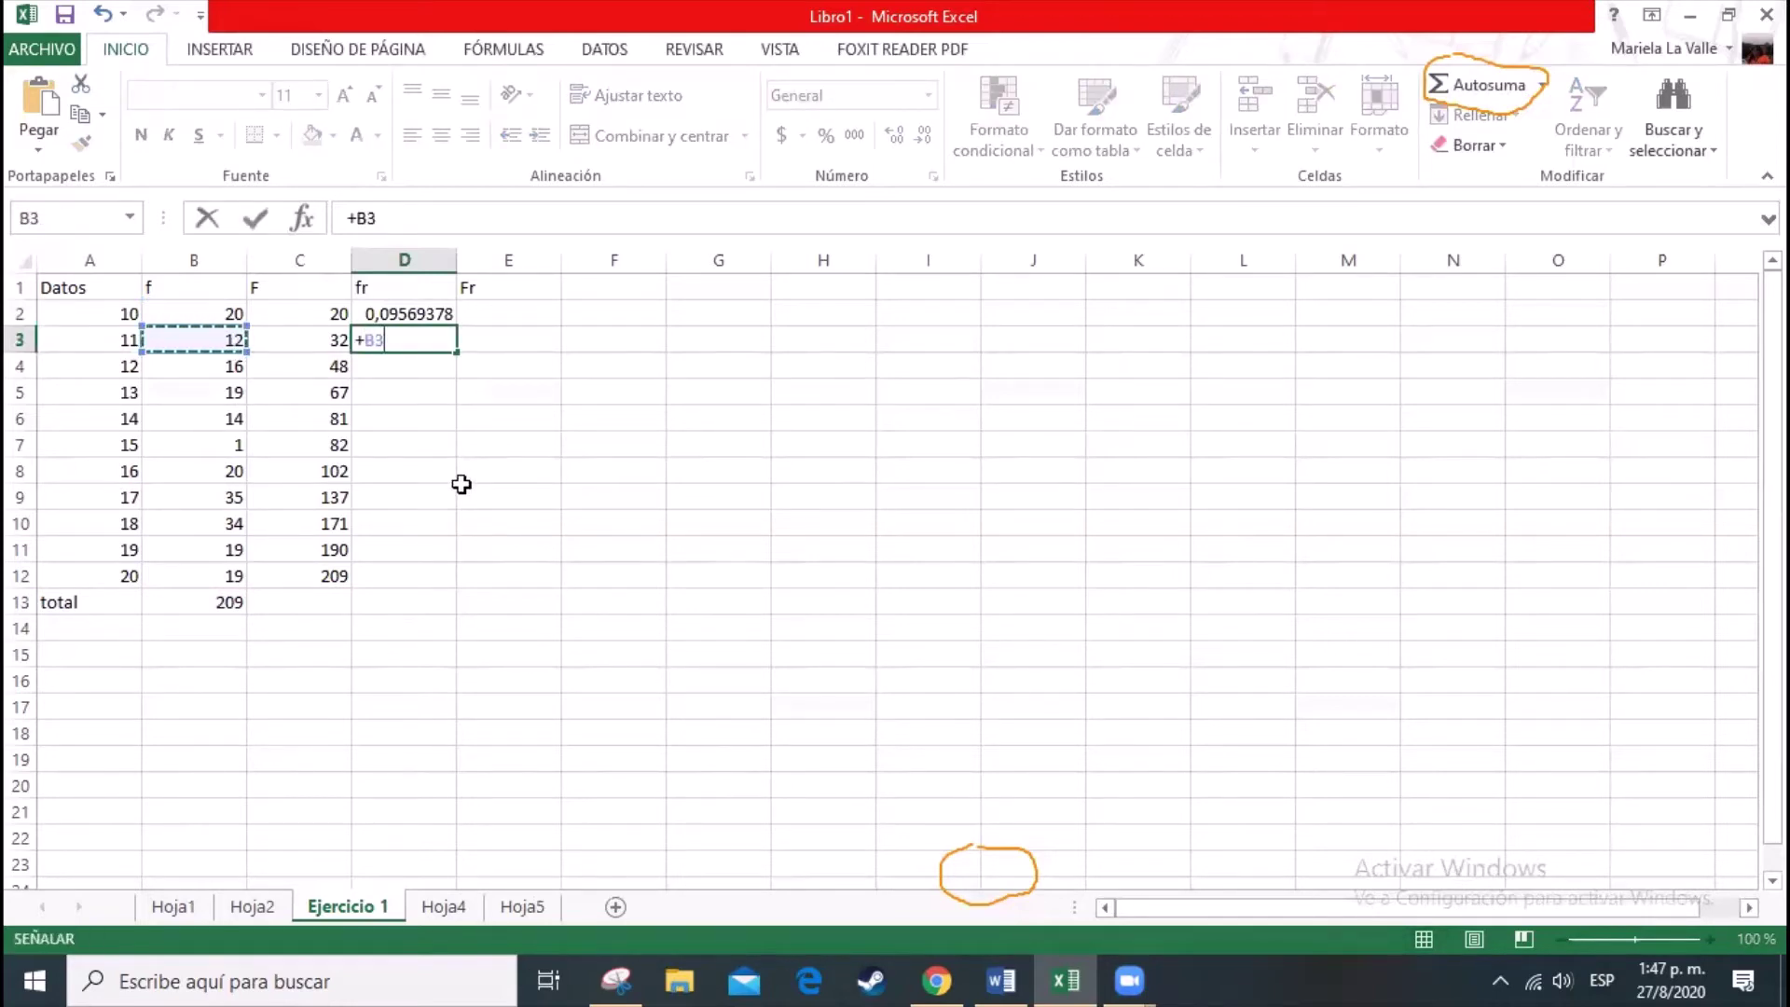
type("/")
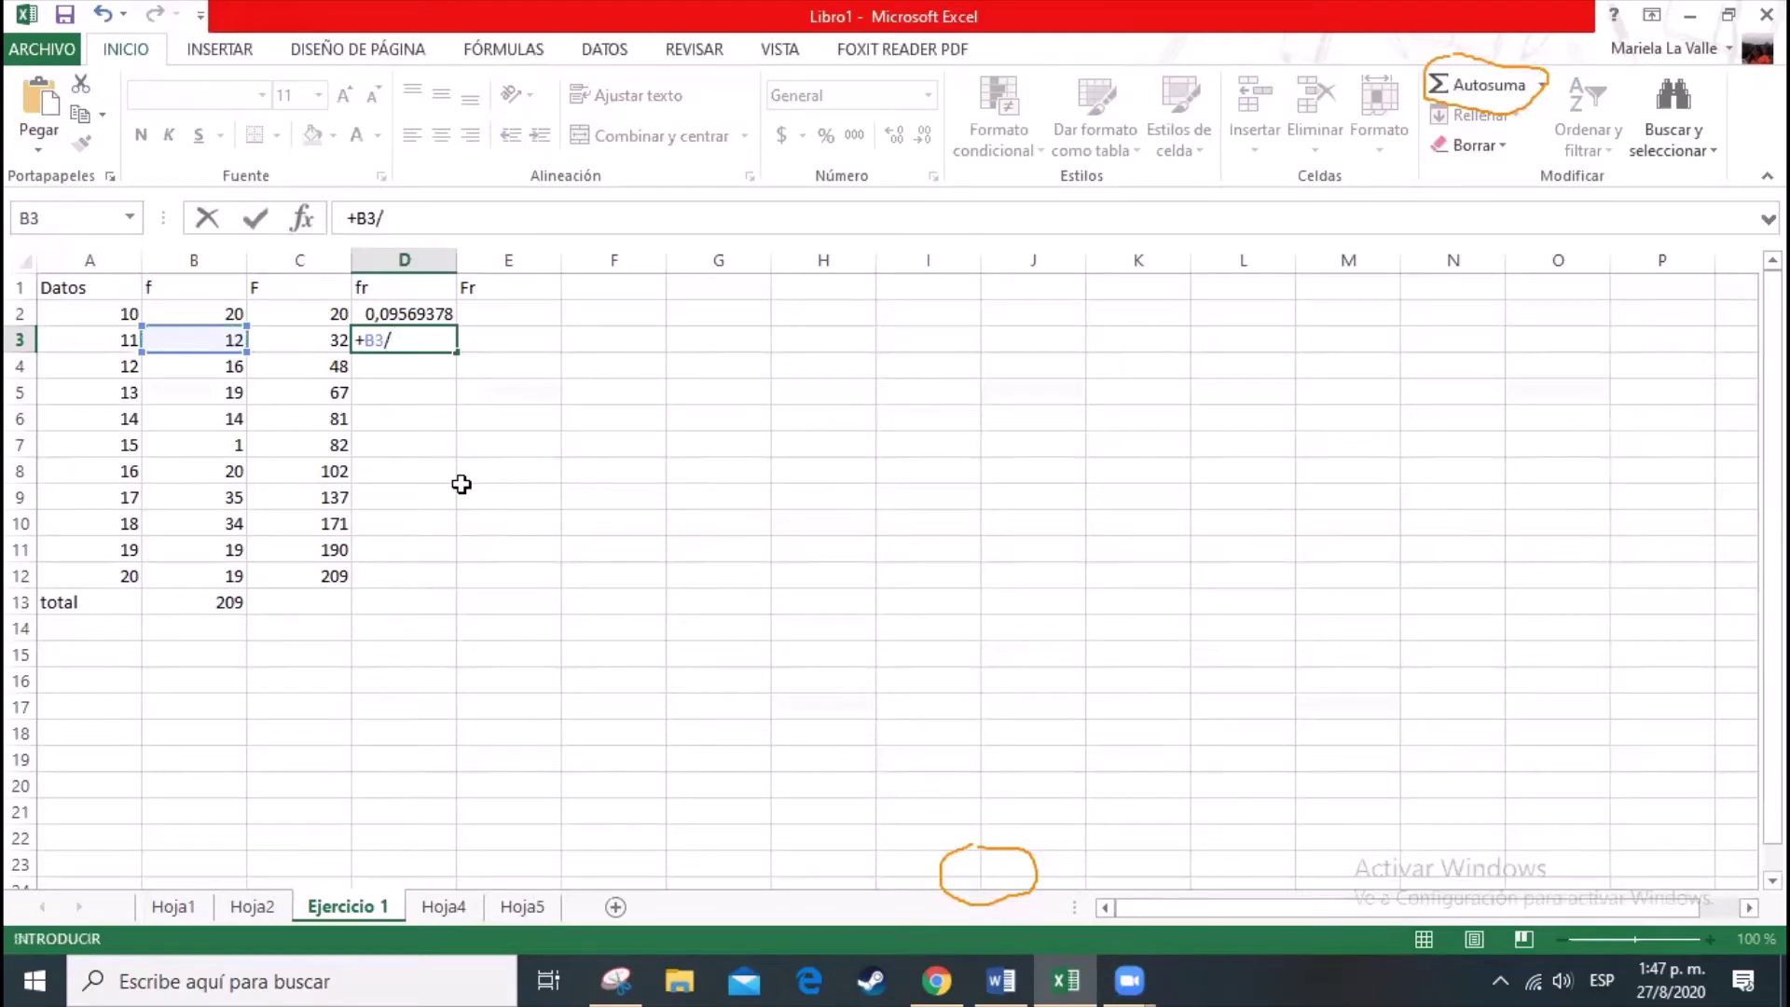
left_click(212, 601)
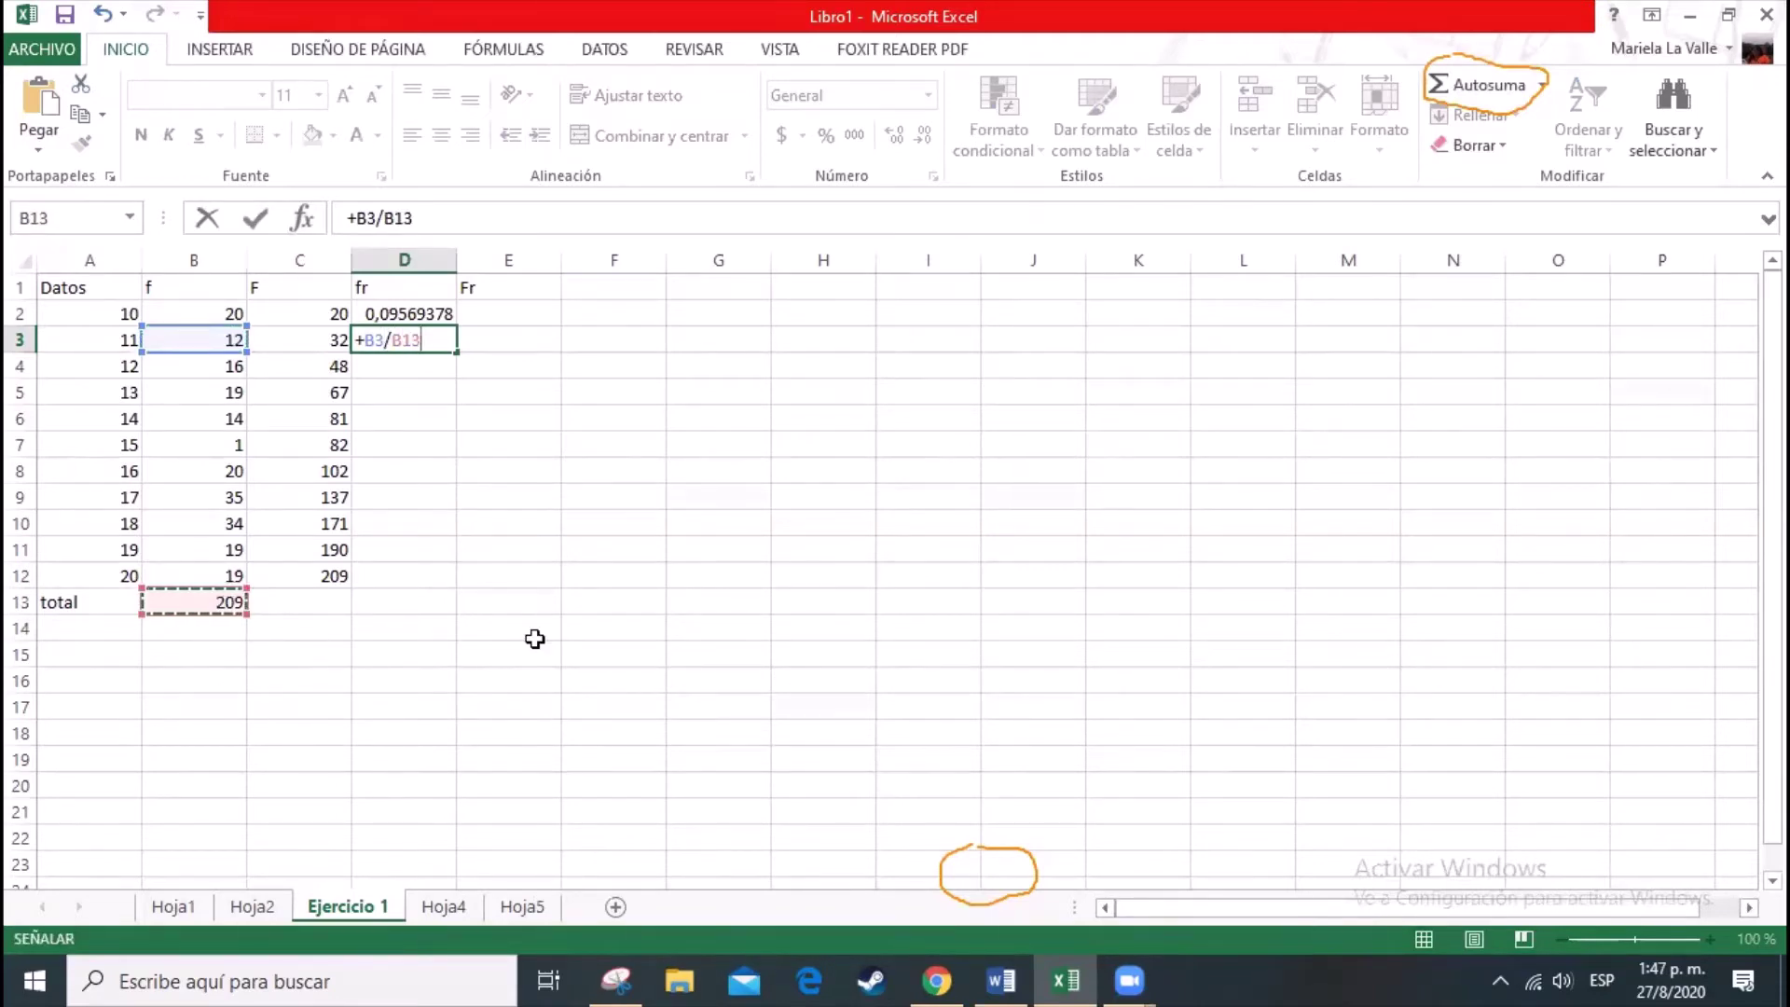
key("Return")
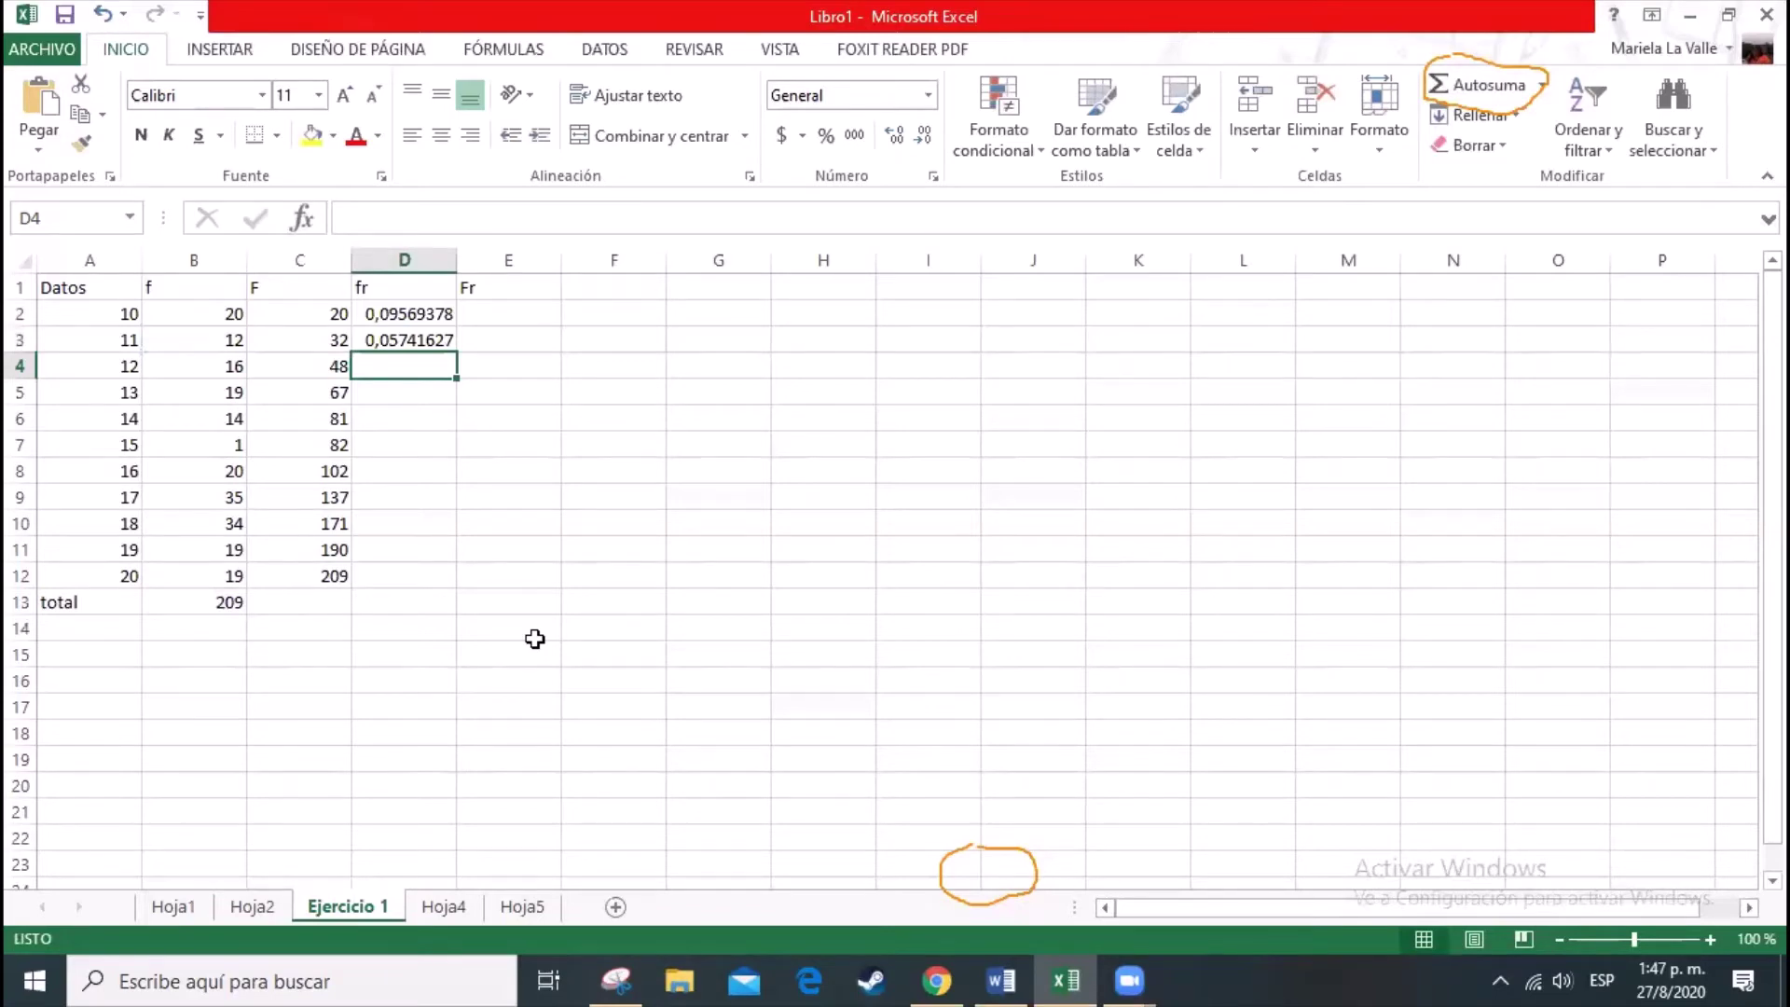
left_click(453, 339)
left_click_drag(456, 346, 438, 596)
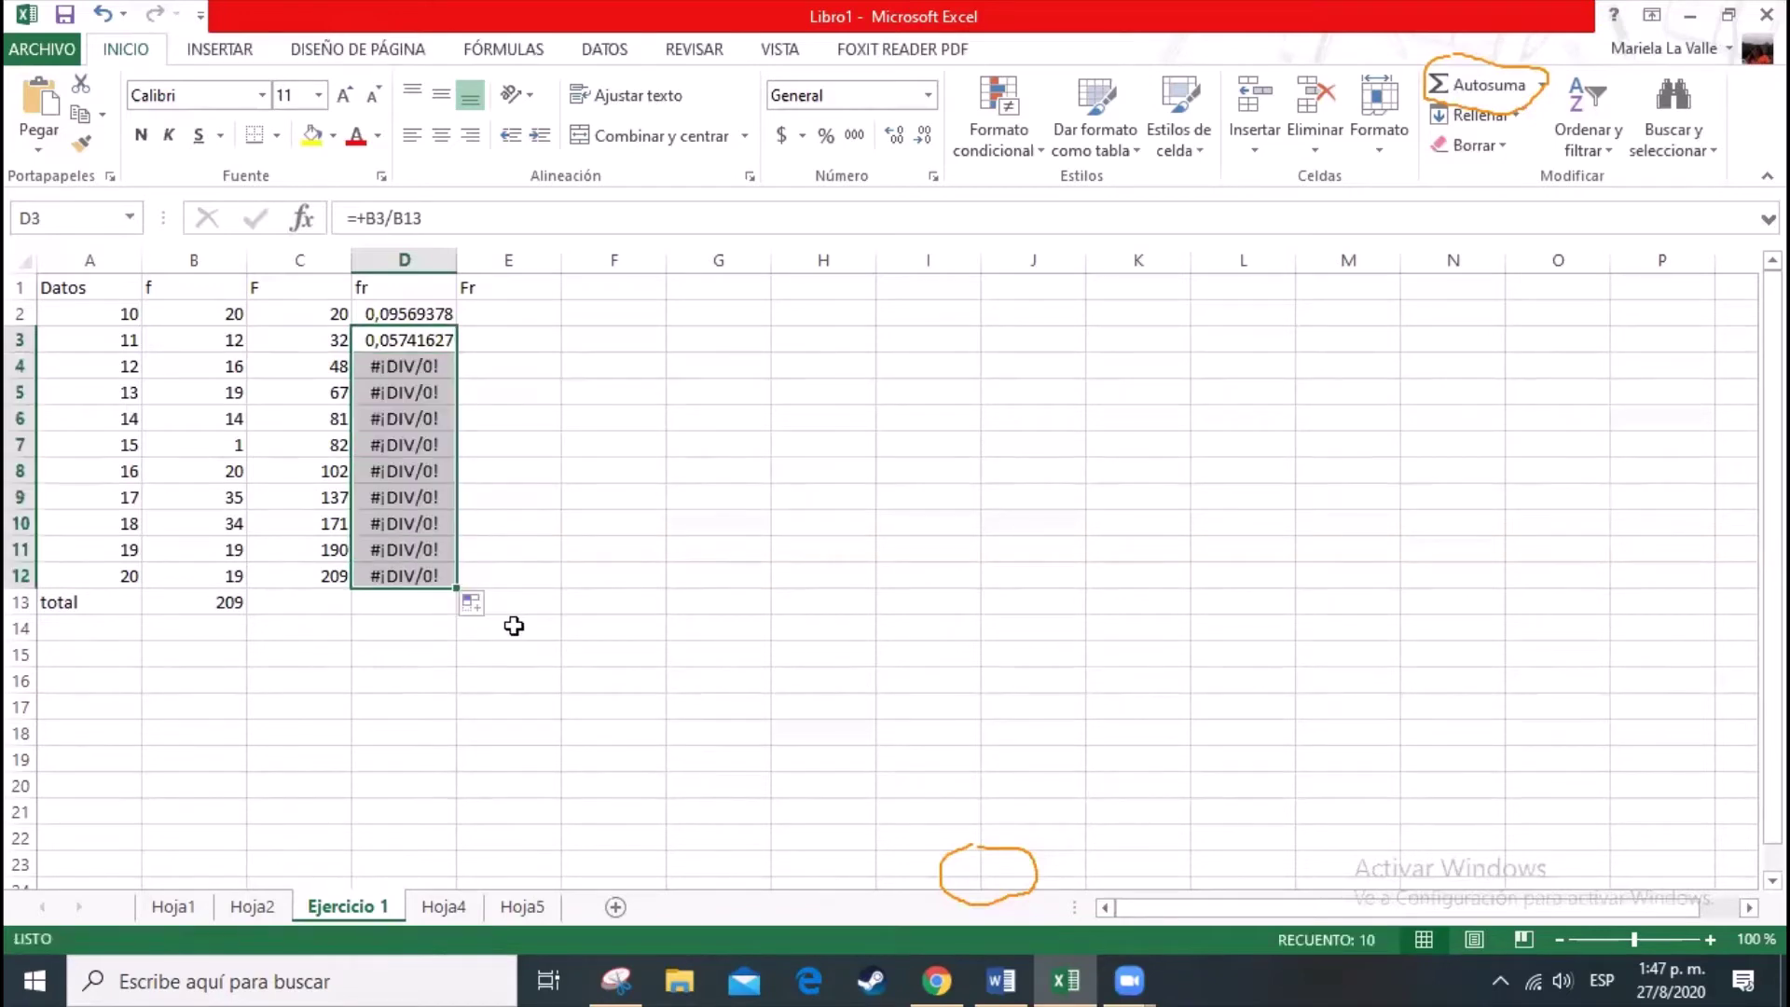
Step: Examine the formulas in D4 and D3, comparing which total cell each one divides by
left_click_drag(417, 367, 410, 419)
left_click(417, 367)
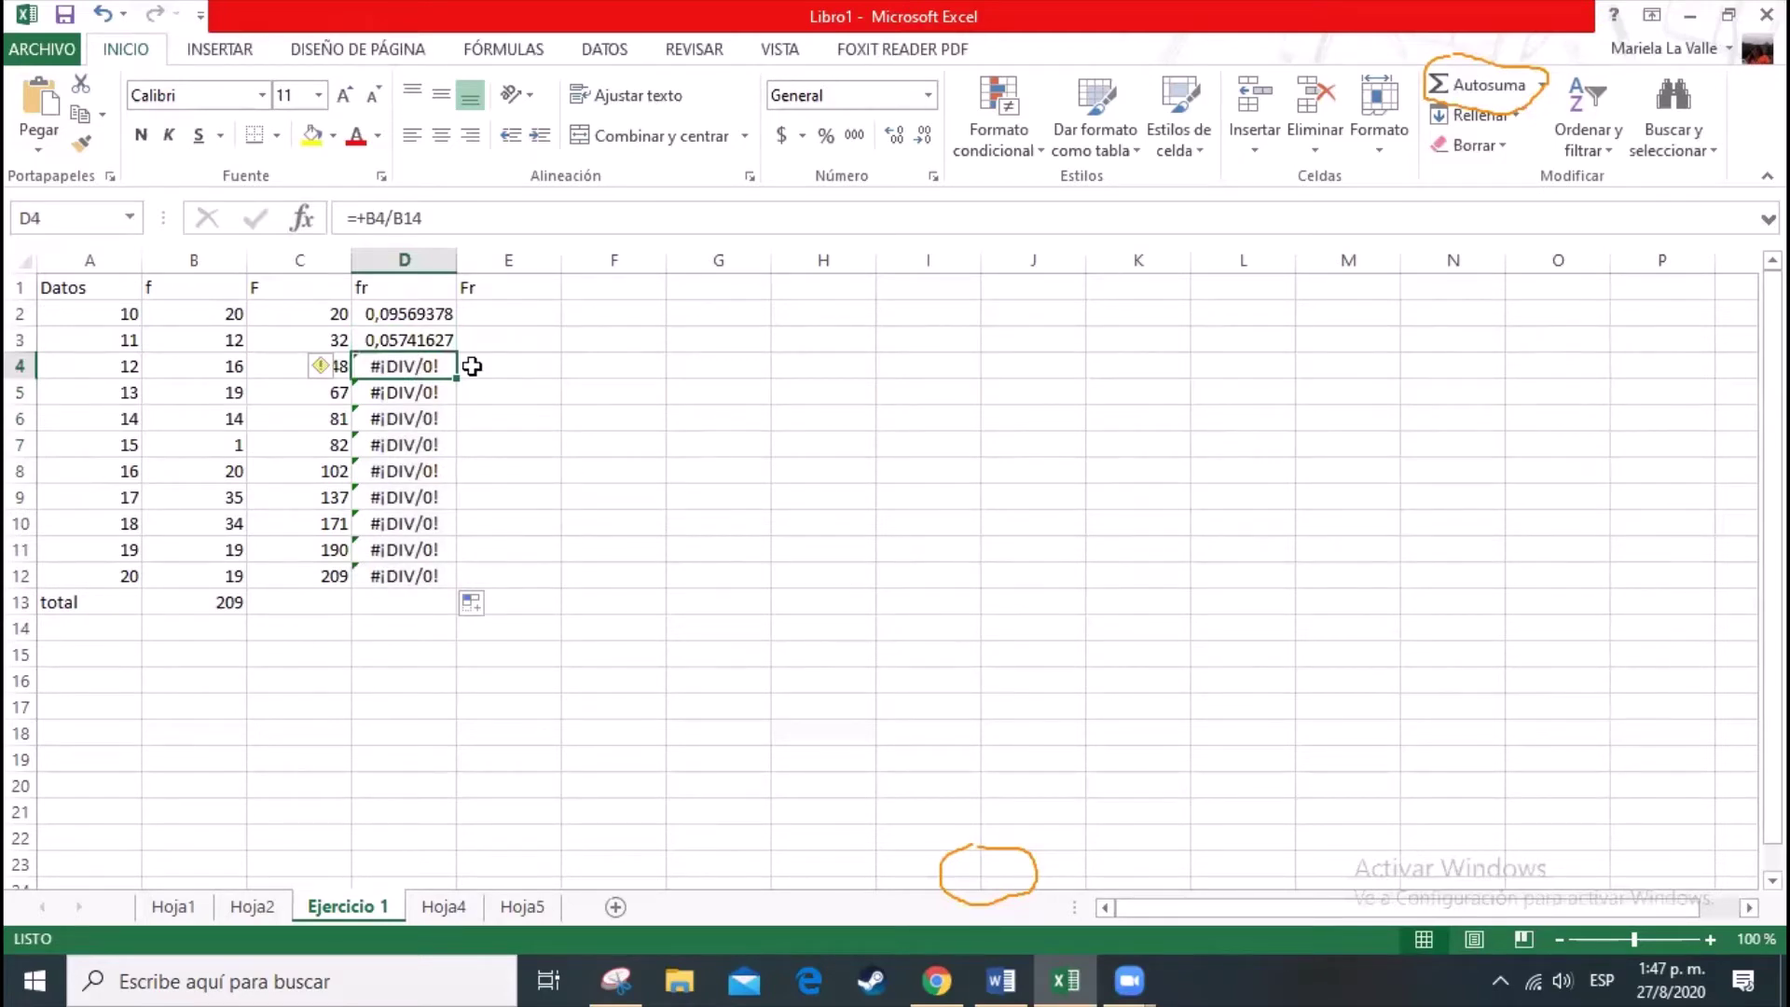
key("F2")
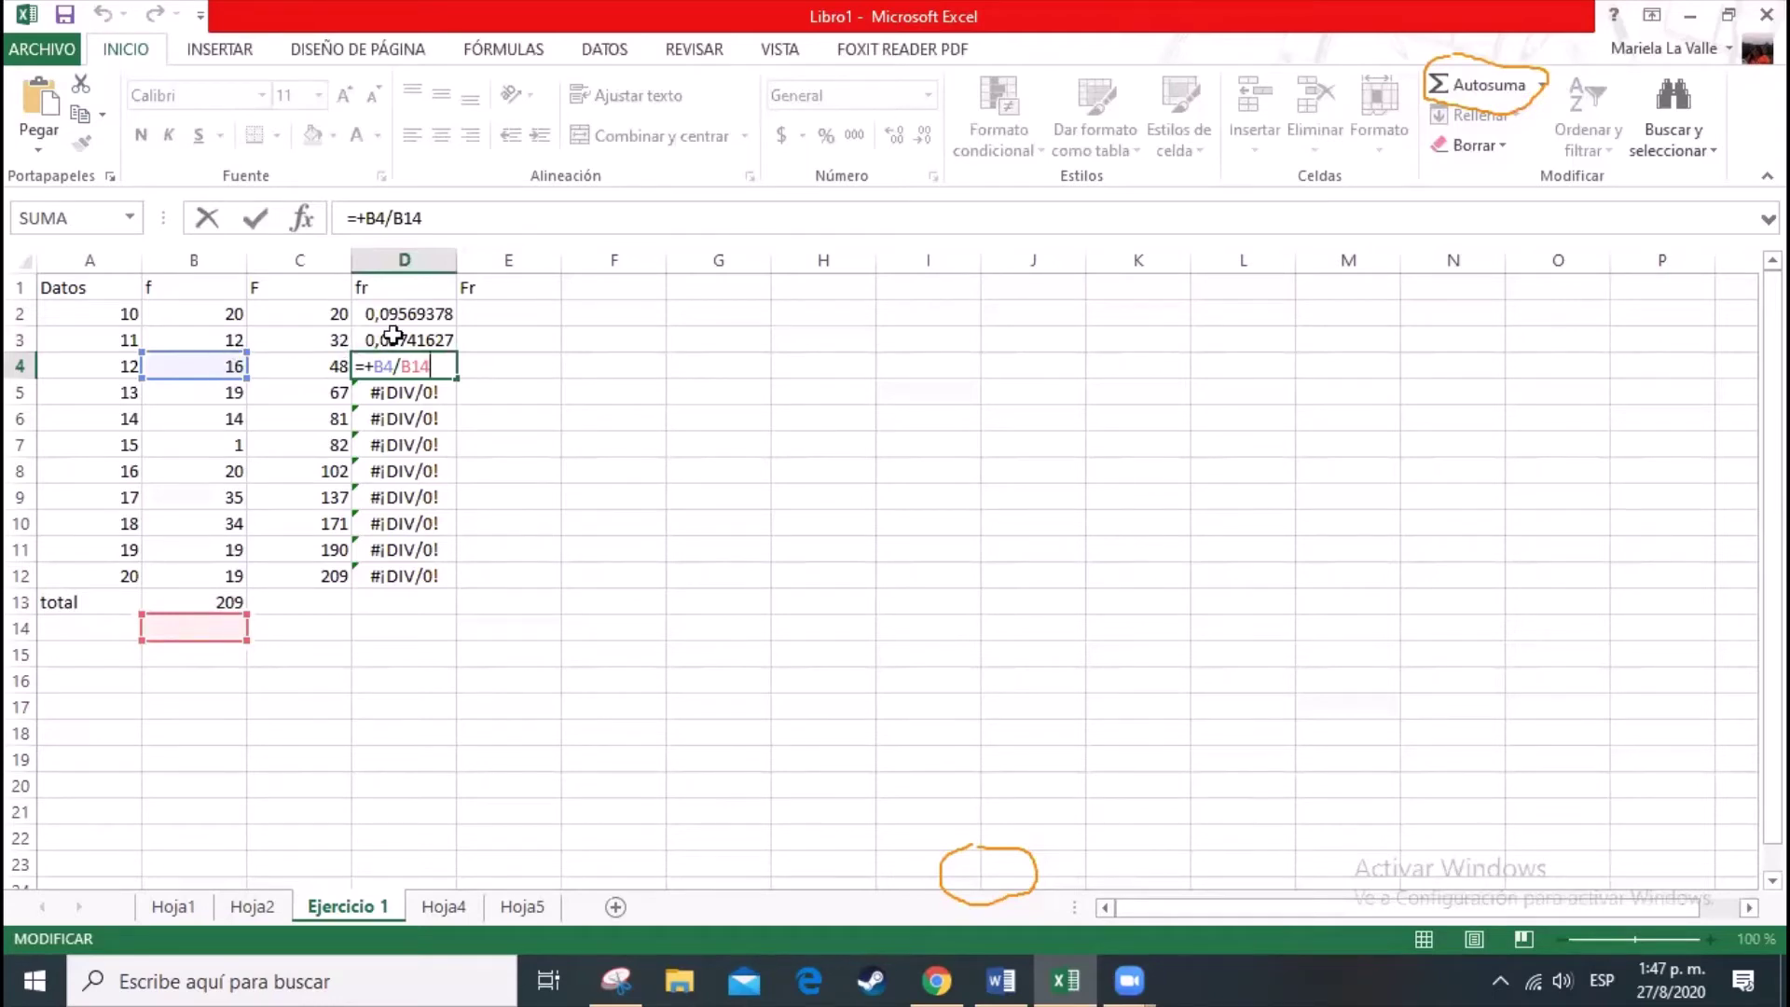
left_click(393, 336)
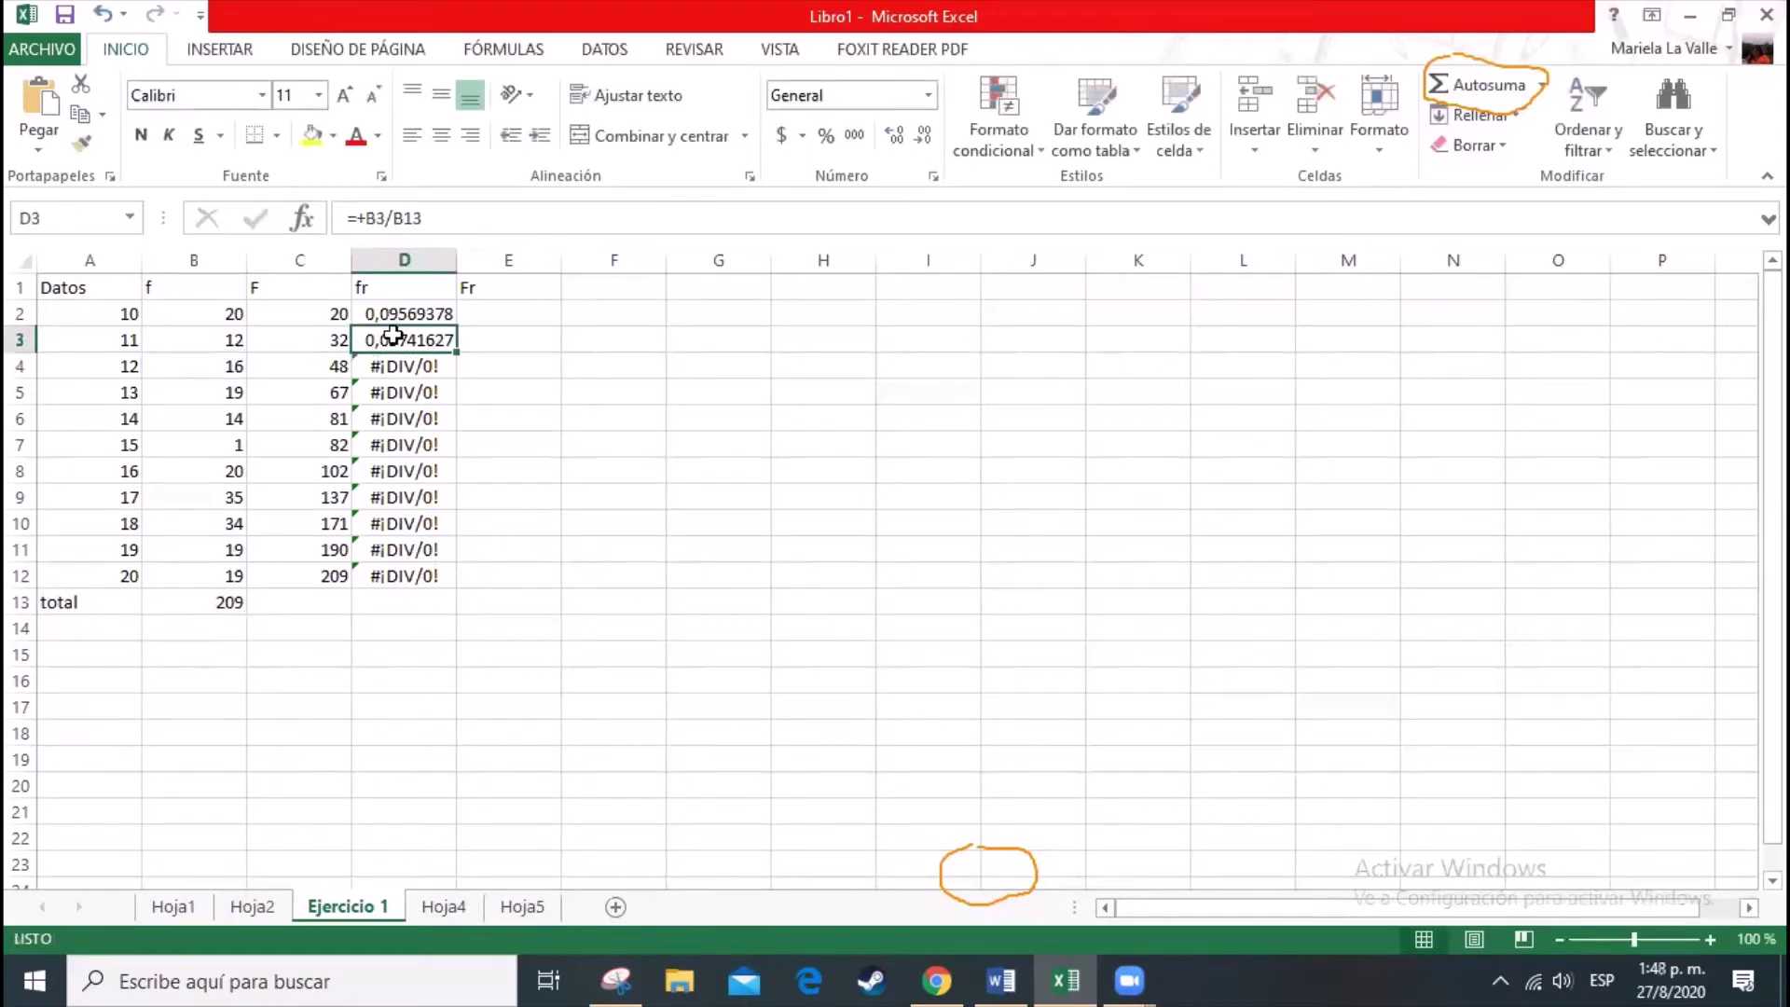
double_click(392, 336)
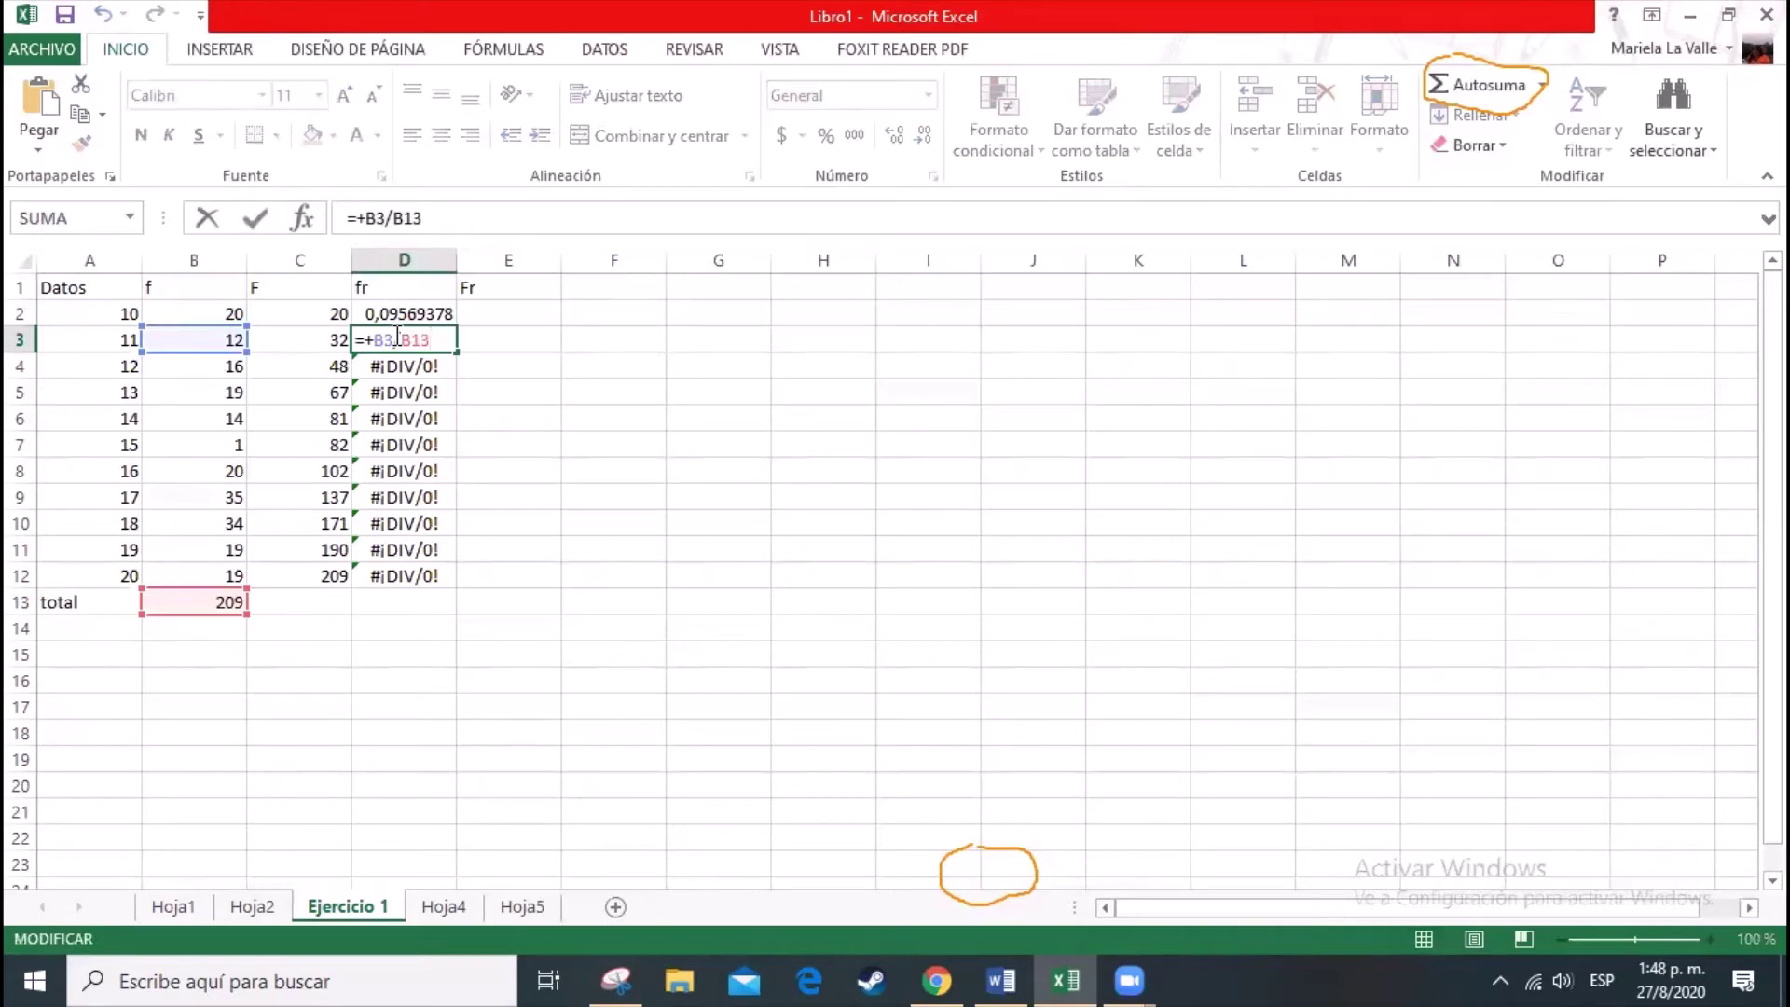
left_click(420, 365)
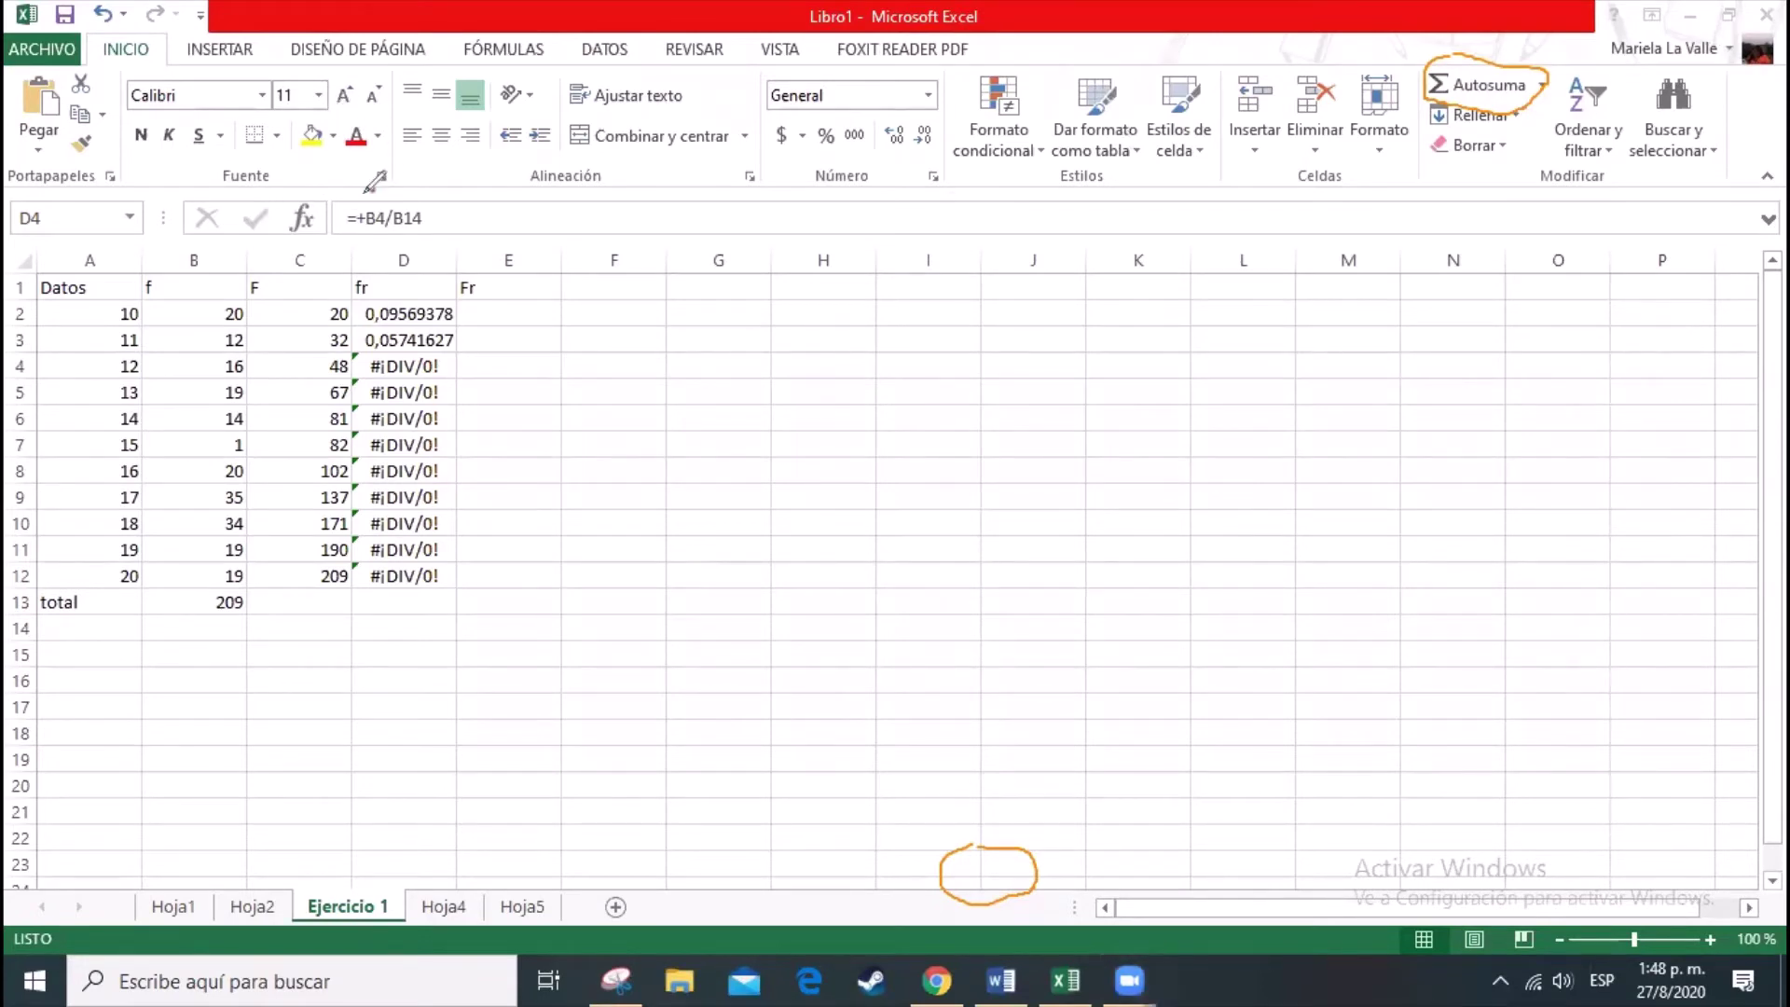
mouse_move(373, 191)
left_mouse_down()
mouse_move(392, 240)
mouse_move(466, 197)
mouse_move(378, 192)
left_mouse_up()
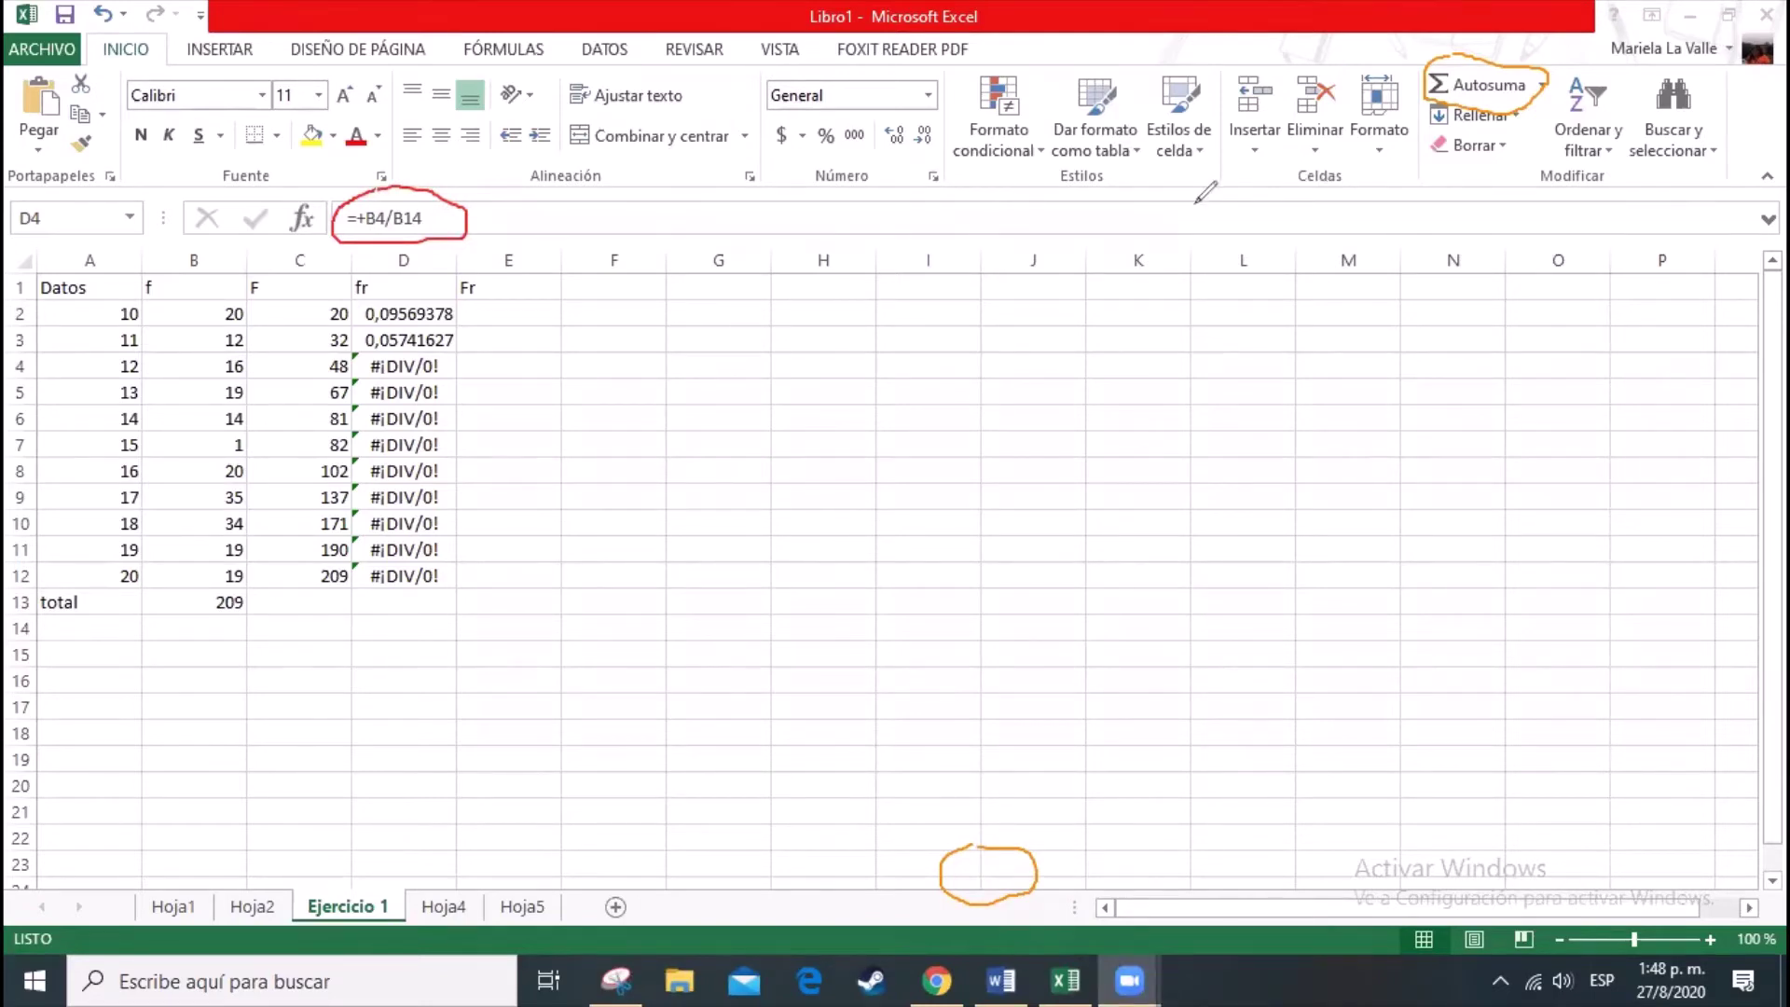
left_click(403, 373)
Step: Make the total reference in D3 absolute, giving =+B3/$B$13, and fill the formula down to D12
left_click(410, 337)
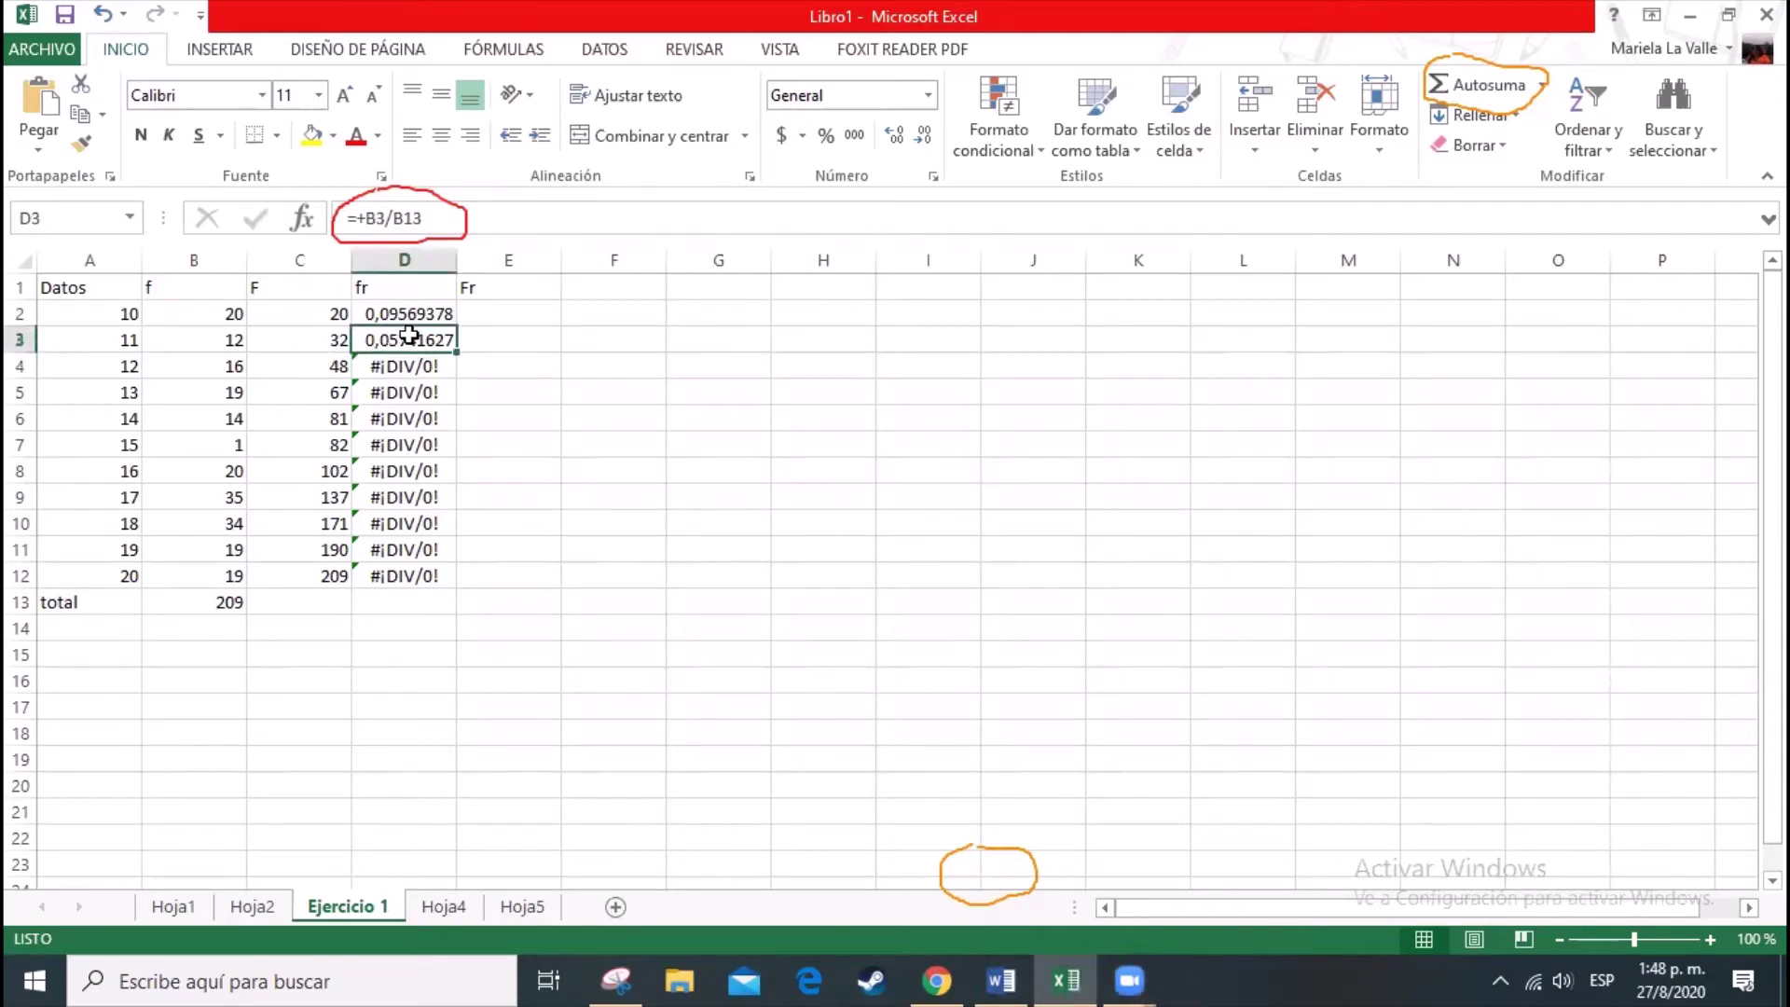
left_click(392, 218)
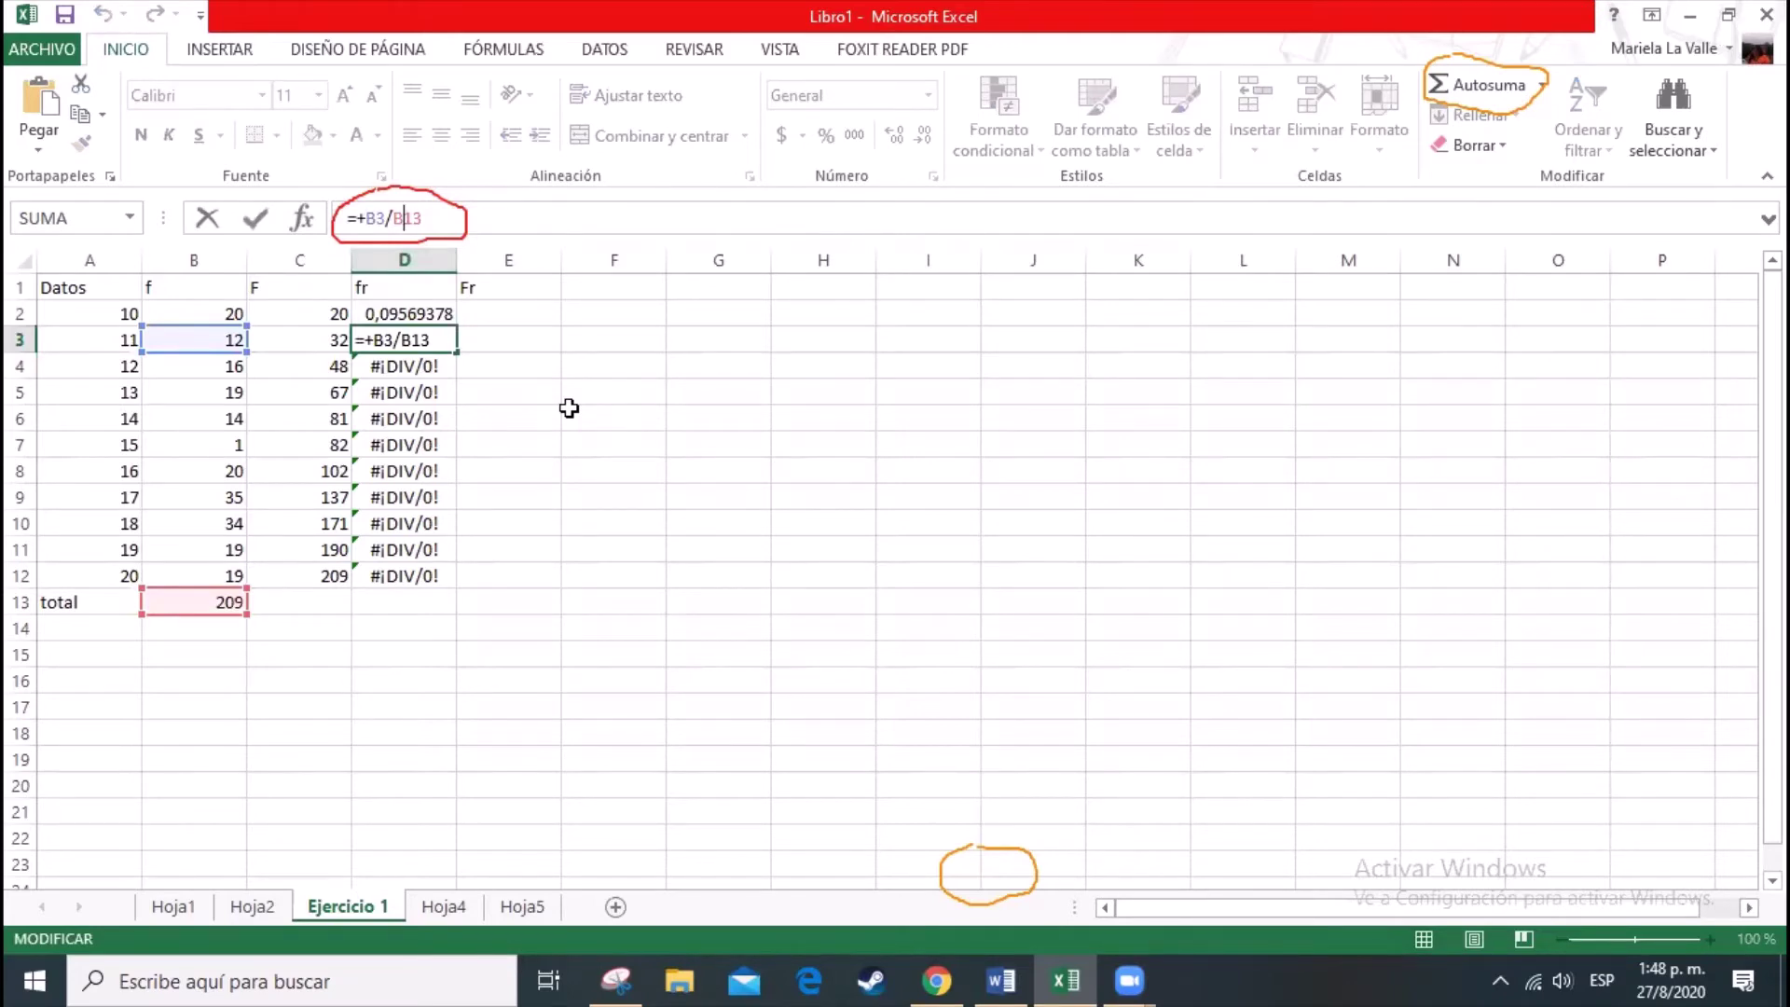
key("F4")
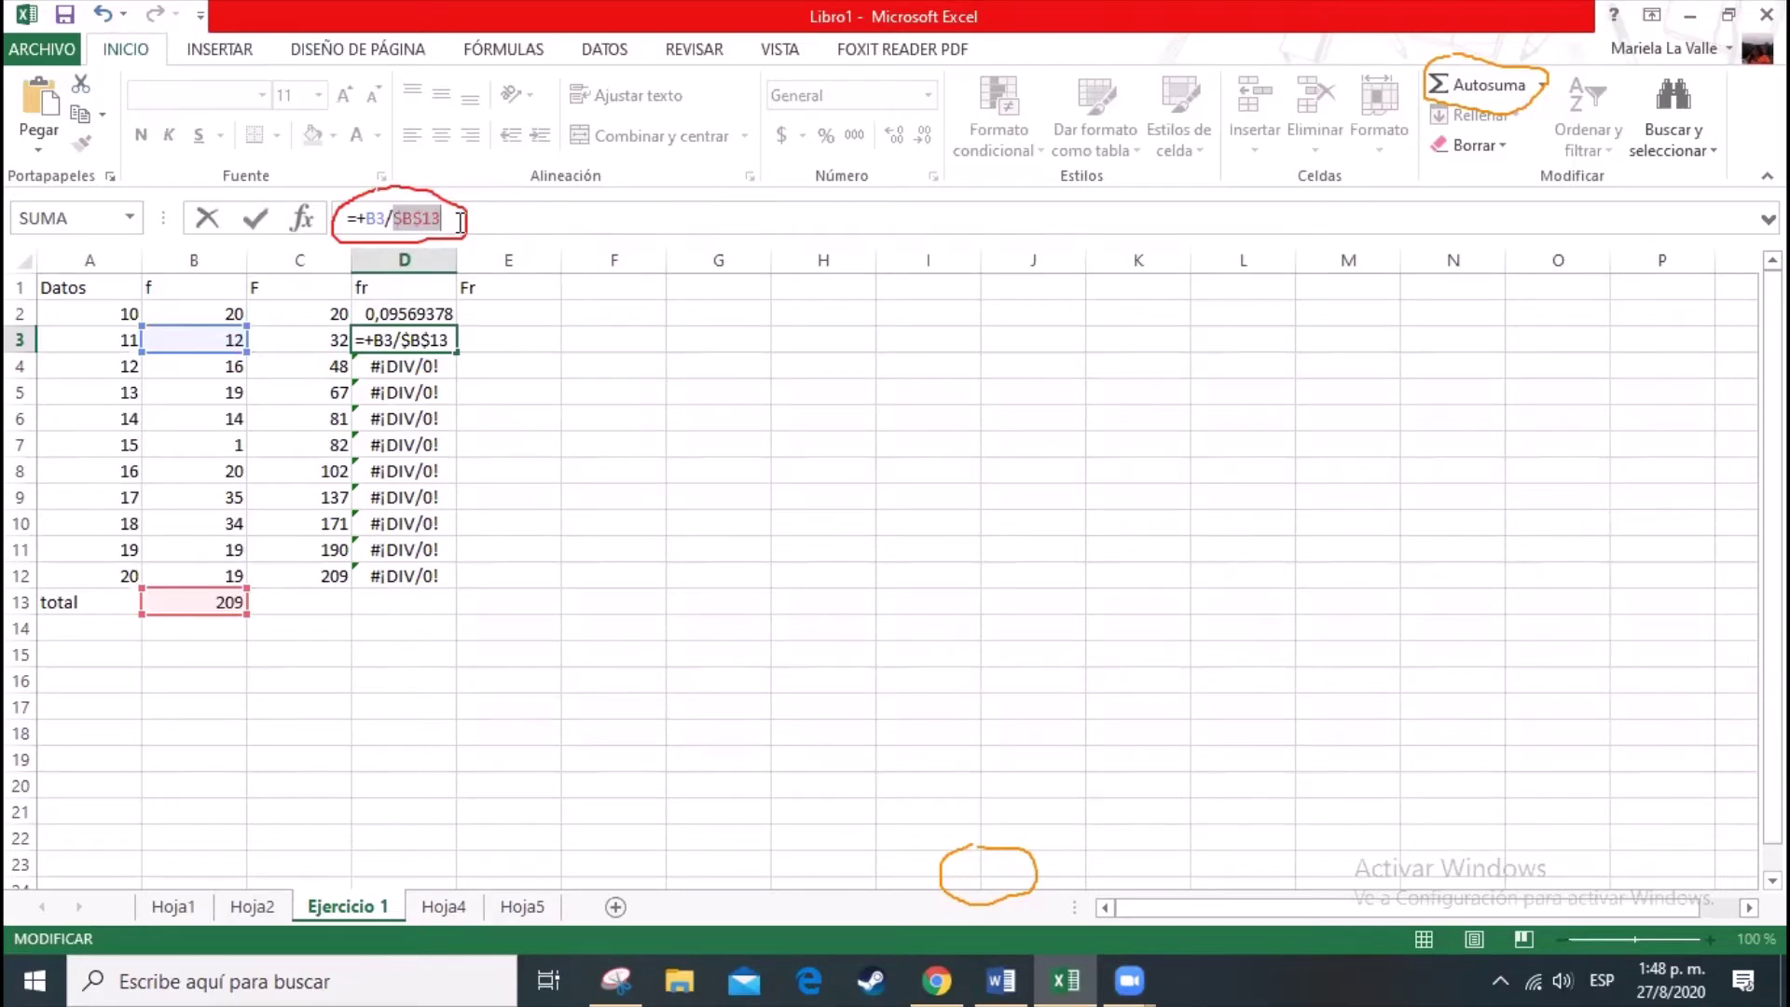
key("Return")
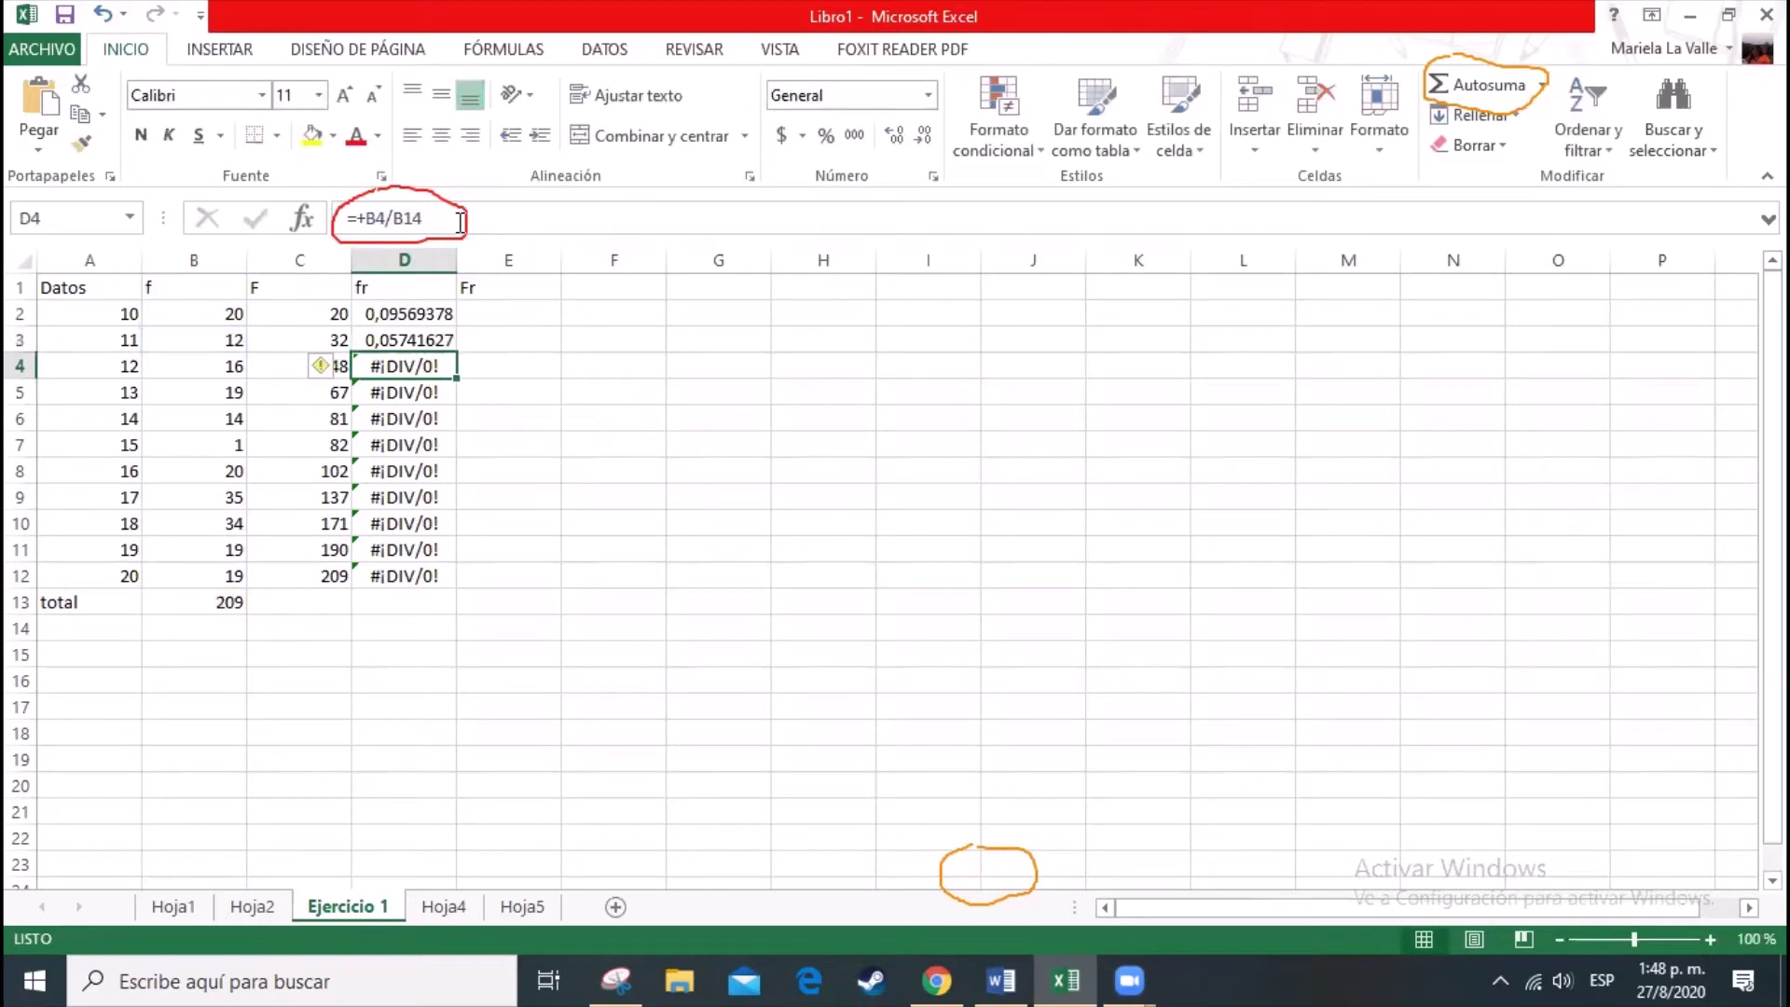
left_click(436, 340)
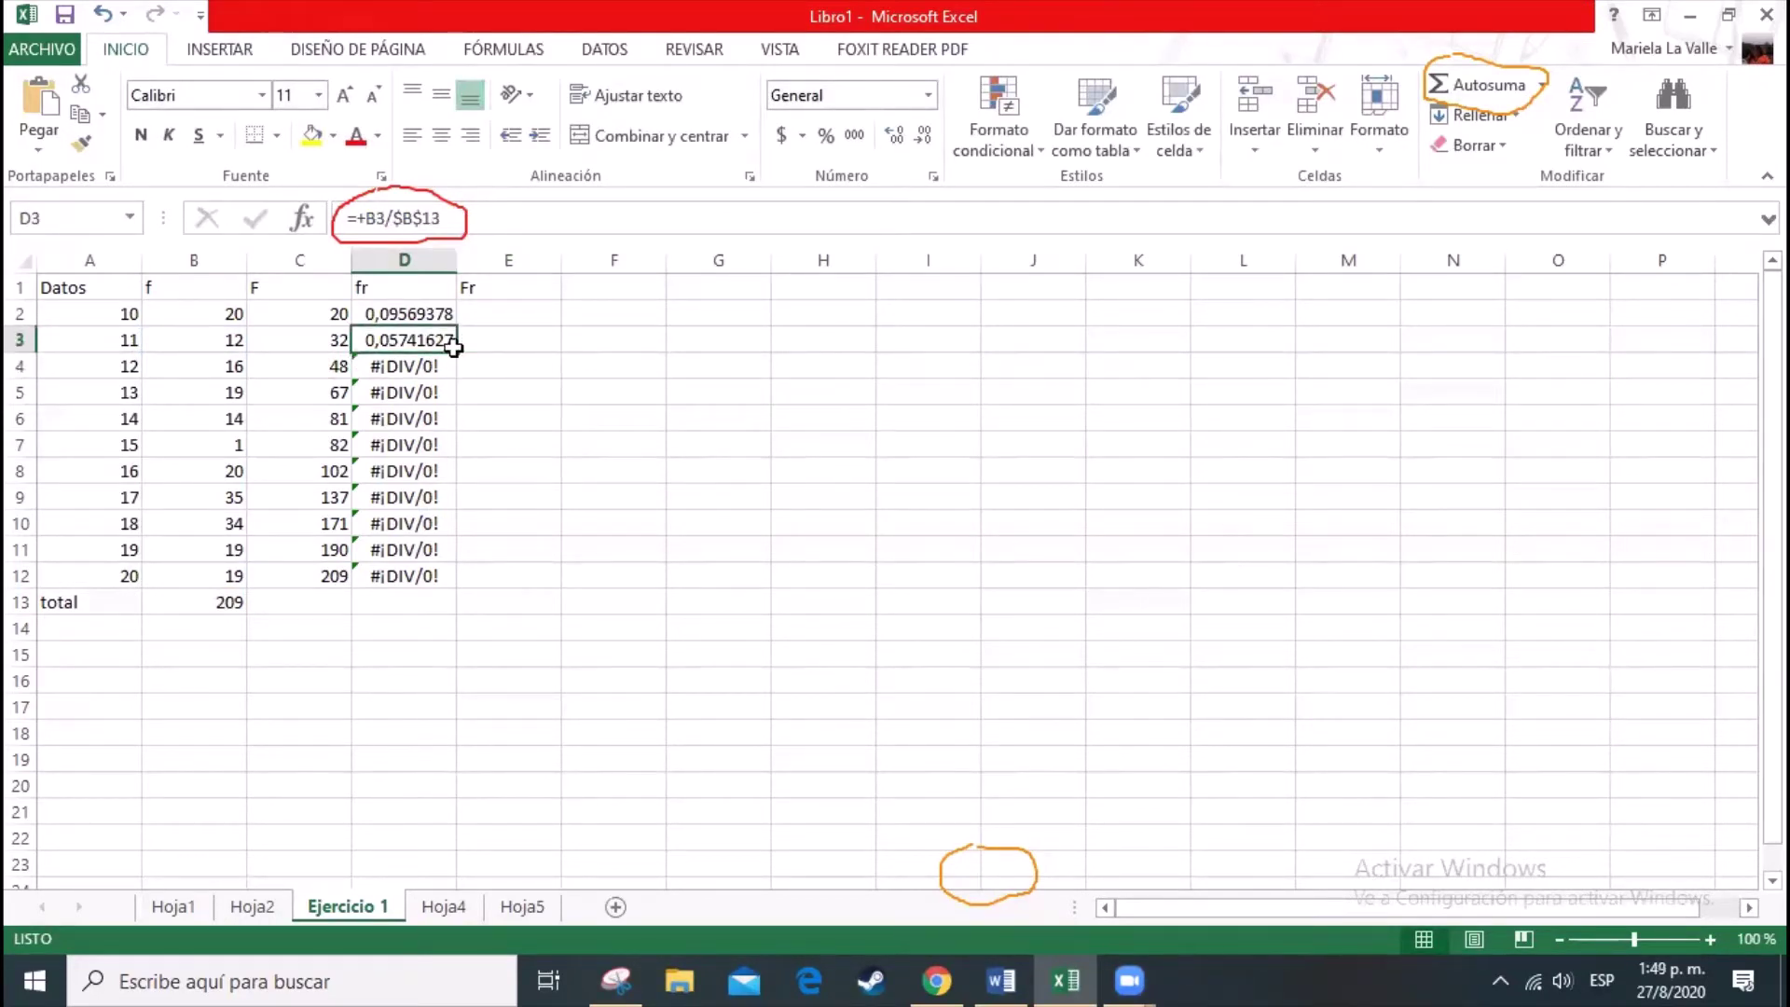
left_click_drag(458, 352, 443, 586)
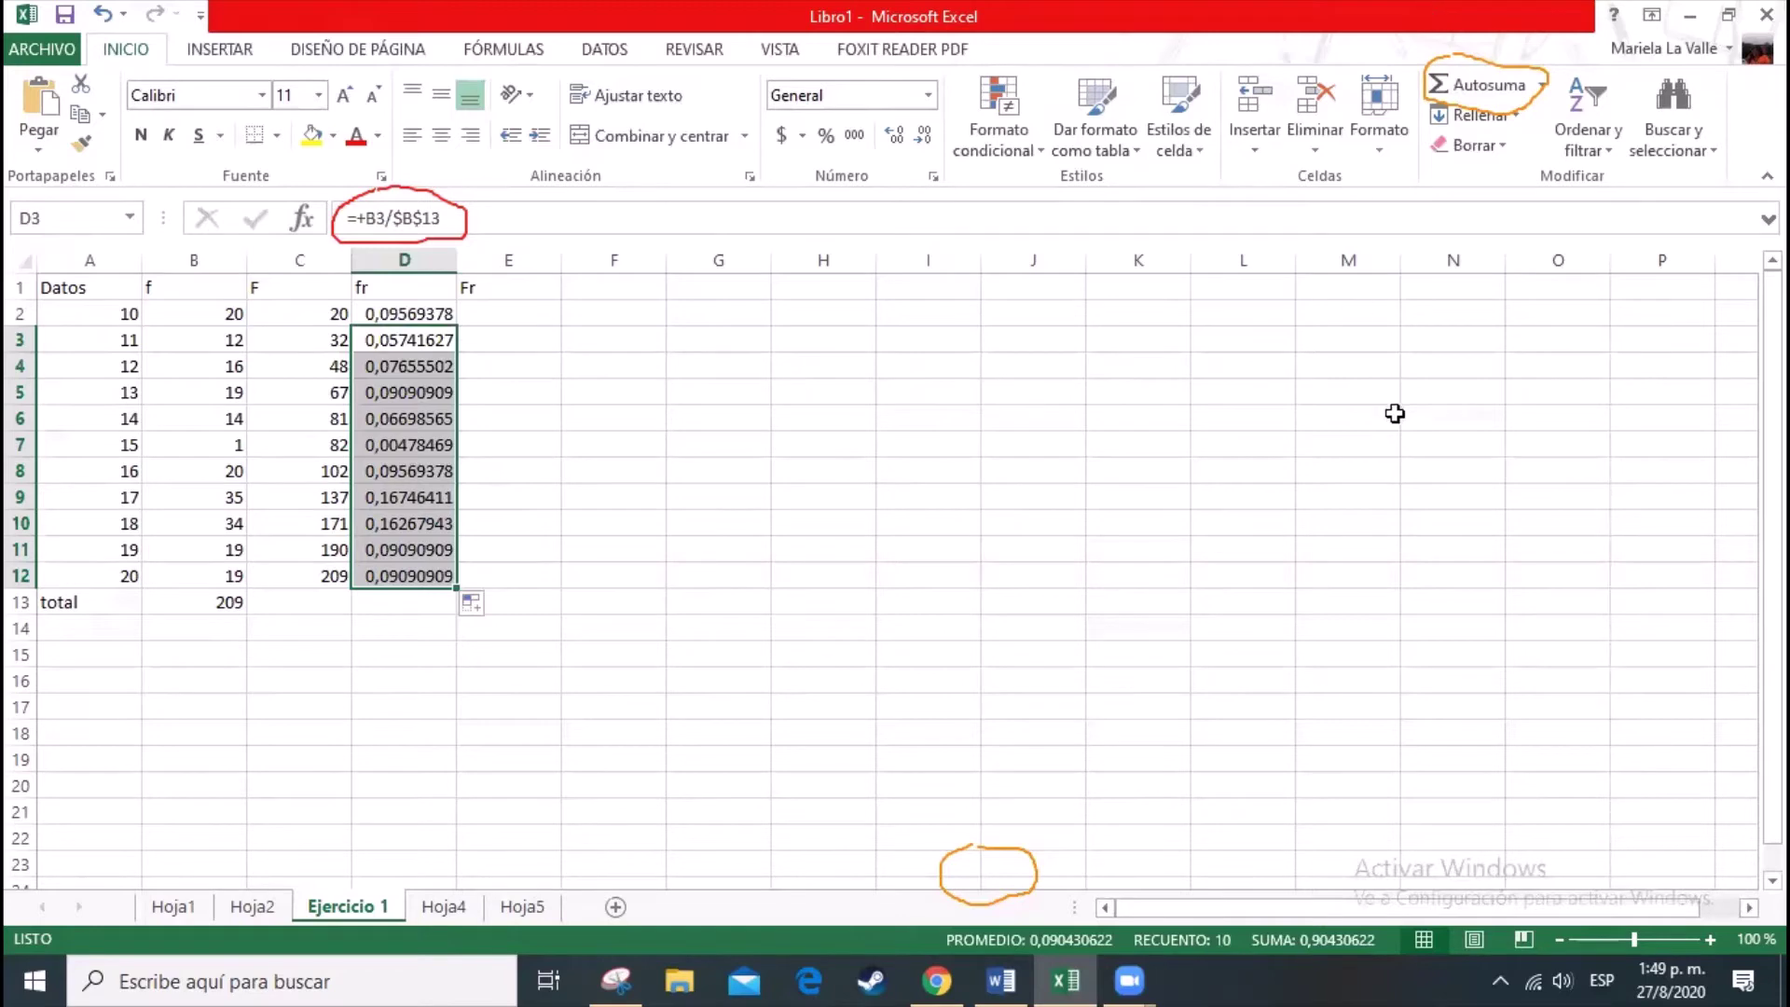
left_click(878, 181)
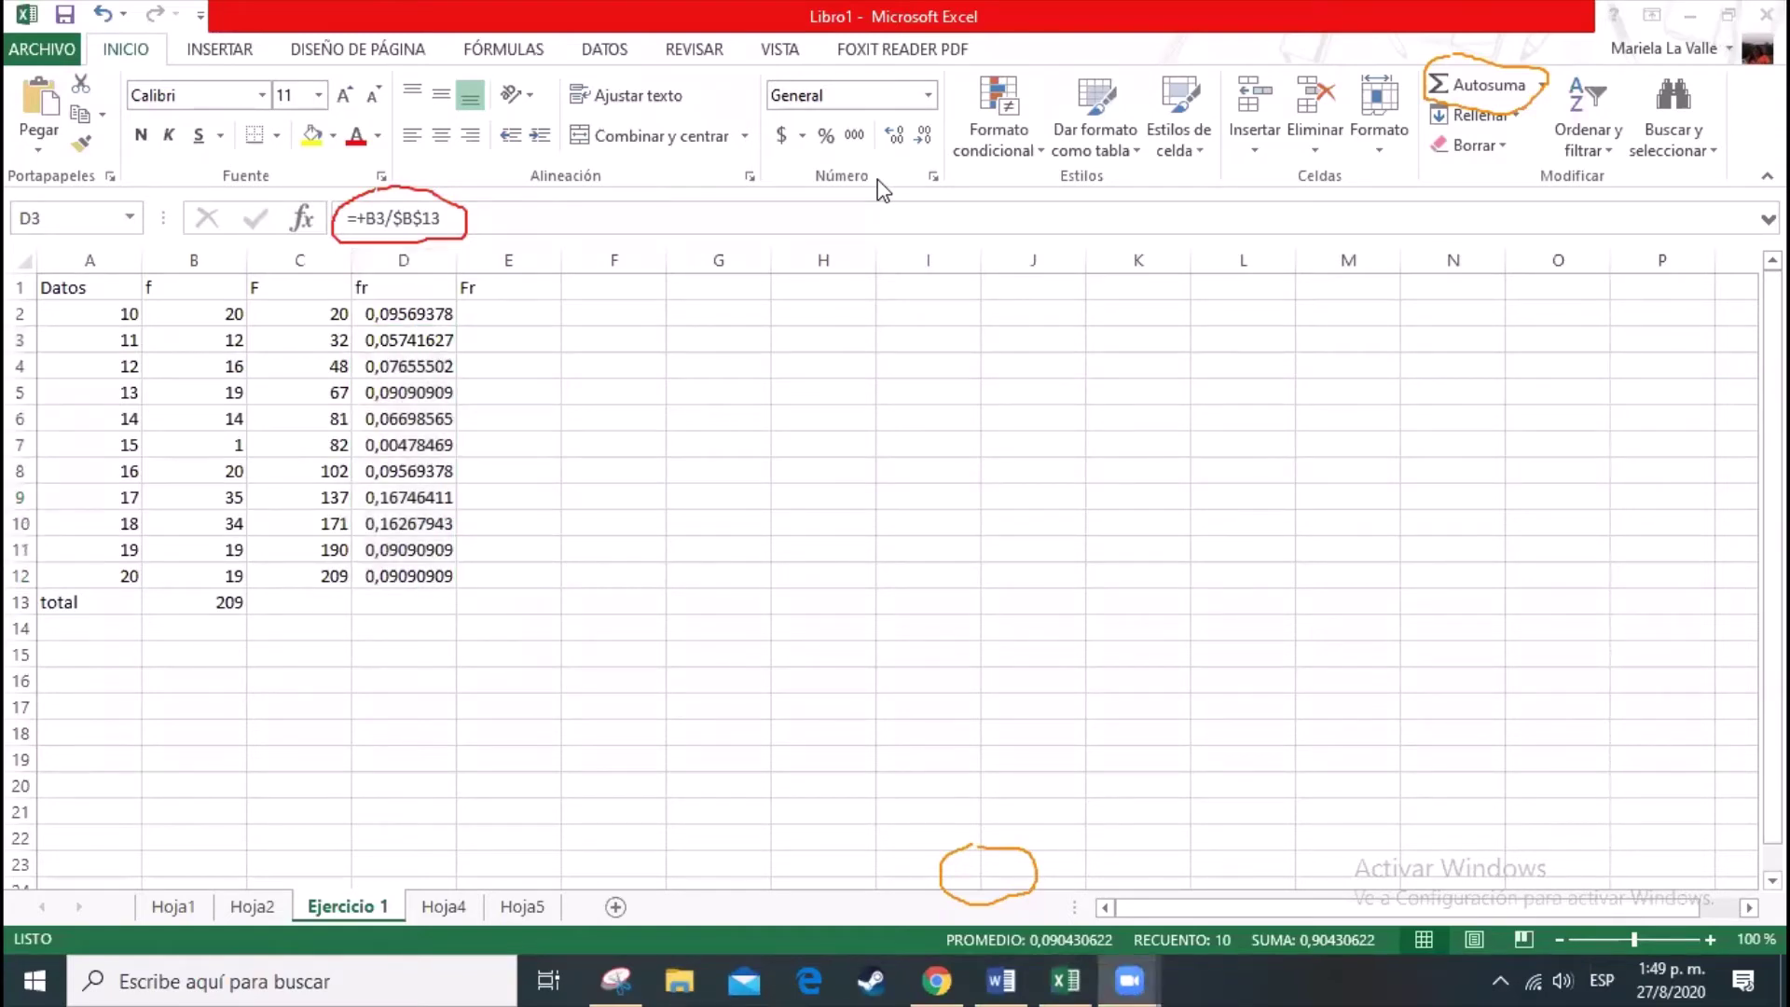
mouse_move(879, 124)
left_mouse_down()
mouse_move(899, 157)
mouse_move(944, 126)
left_mouse_up()
key("ctrl+shift+Down")
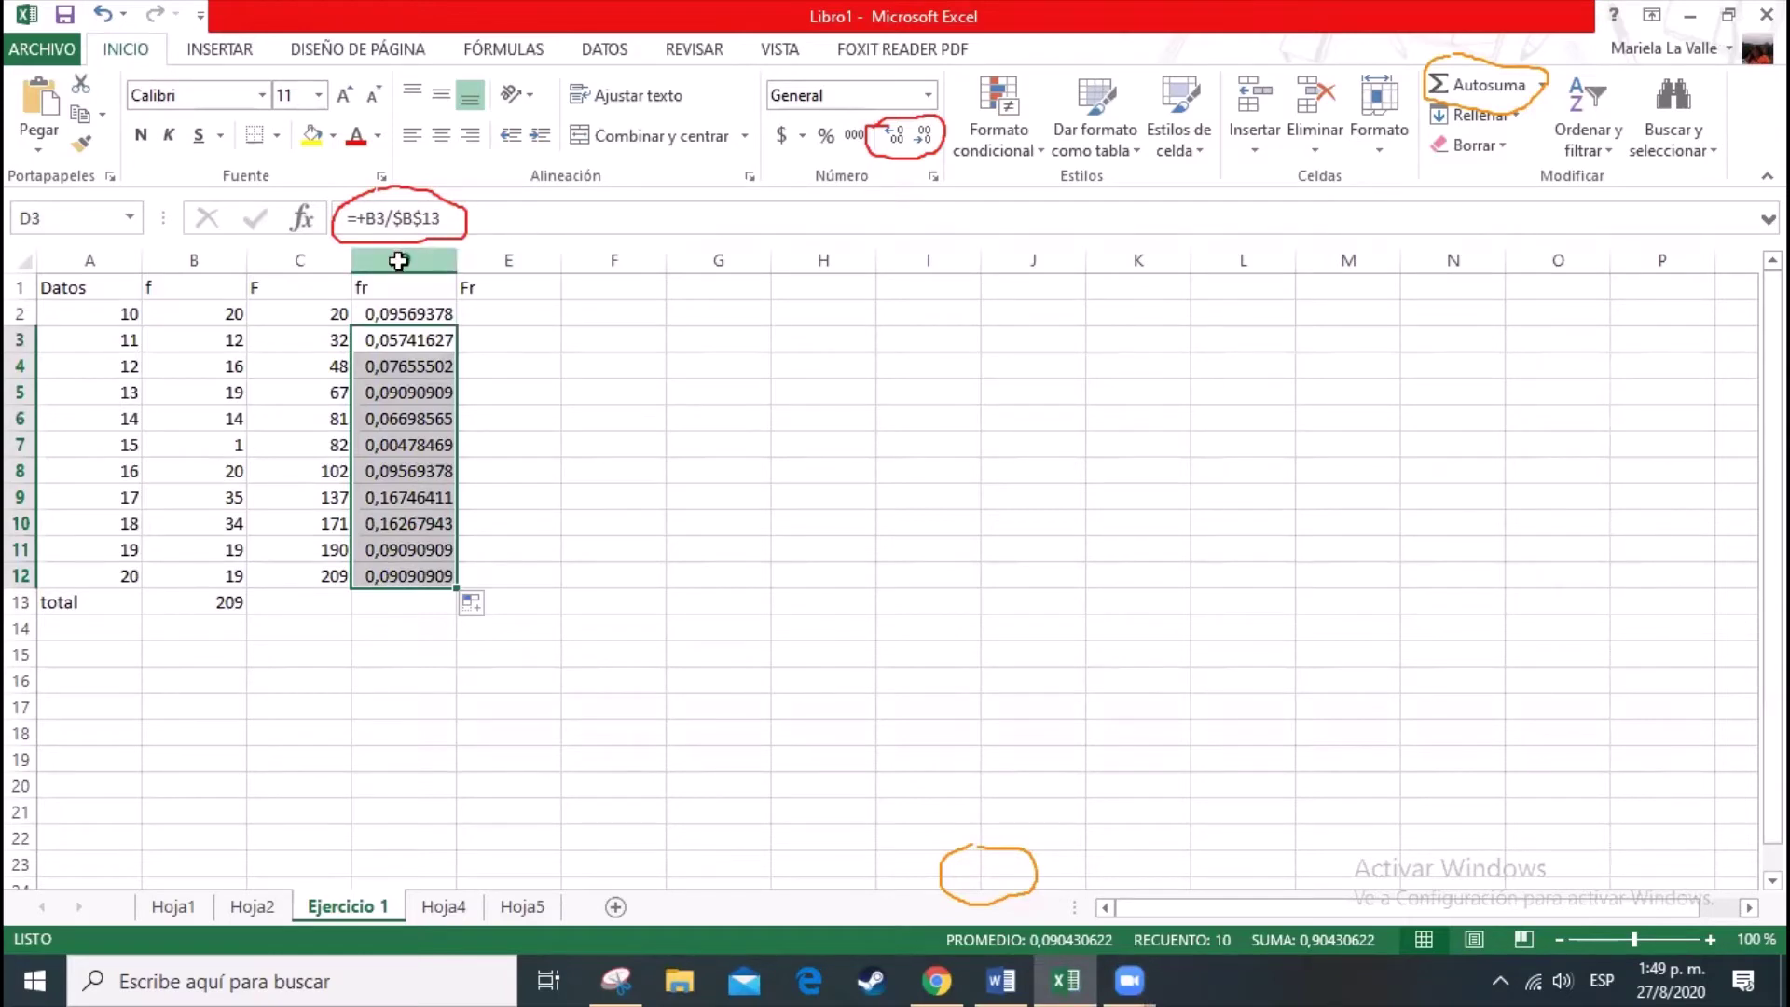
left_click(399, 259)
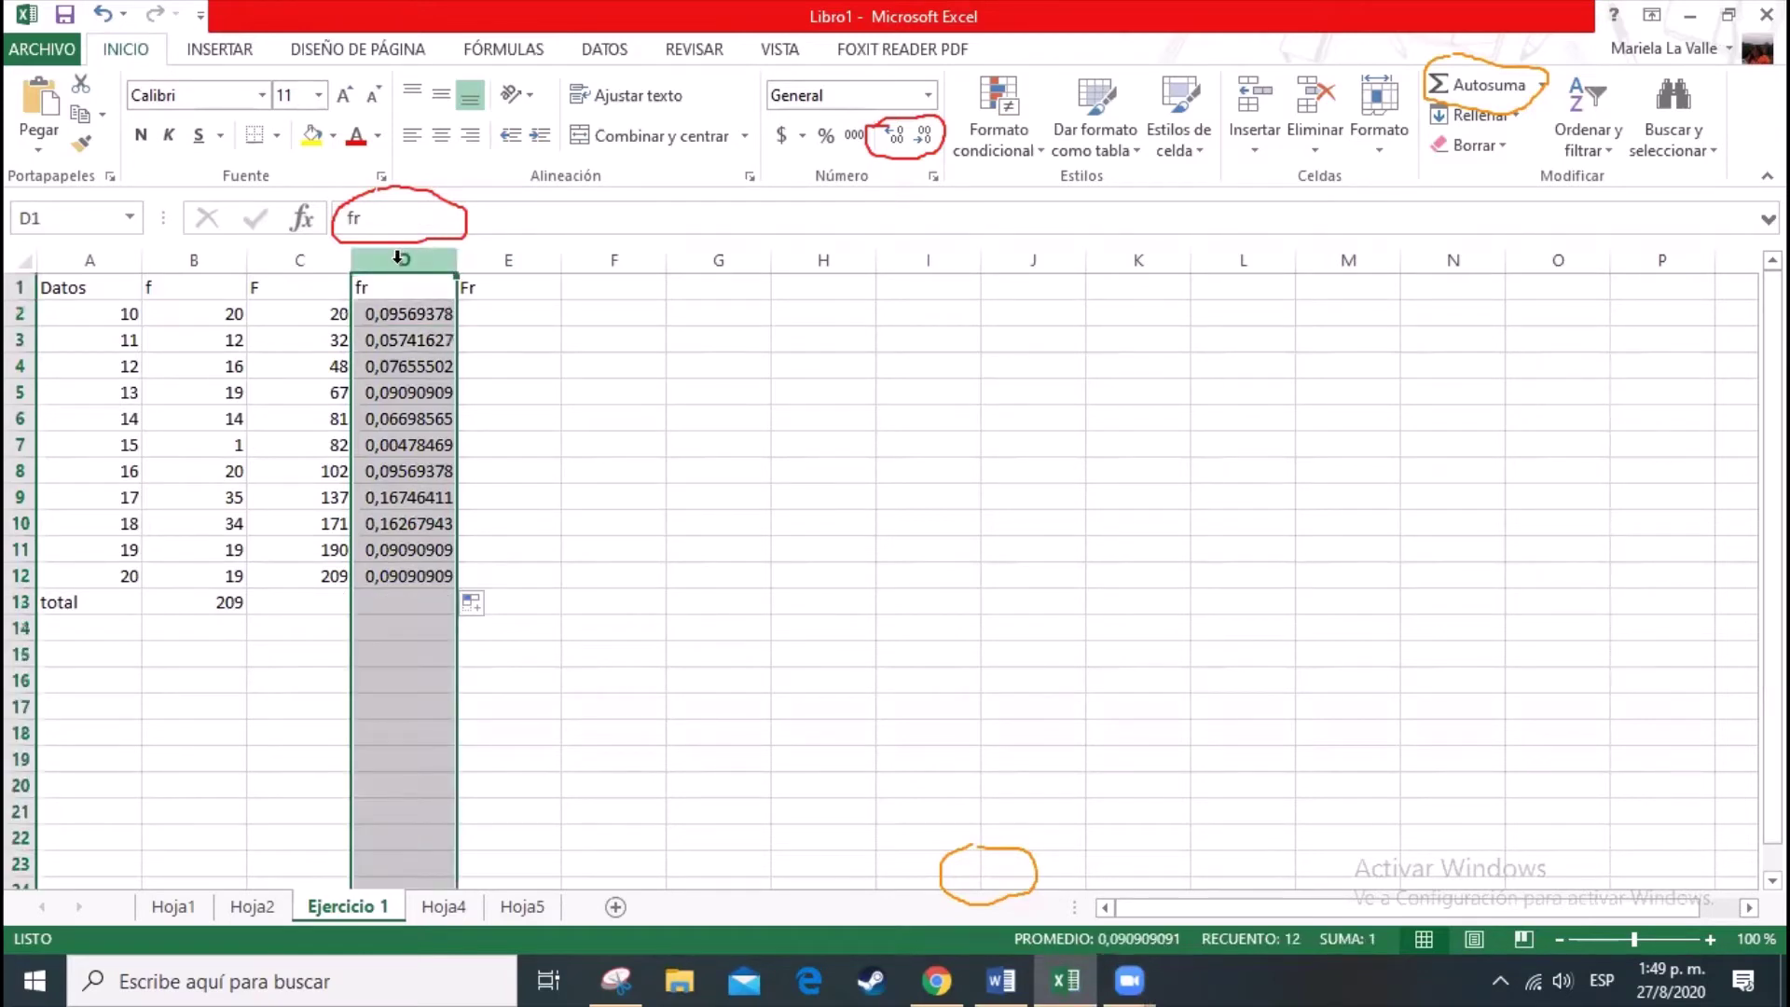
left_click(923, 138)
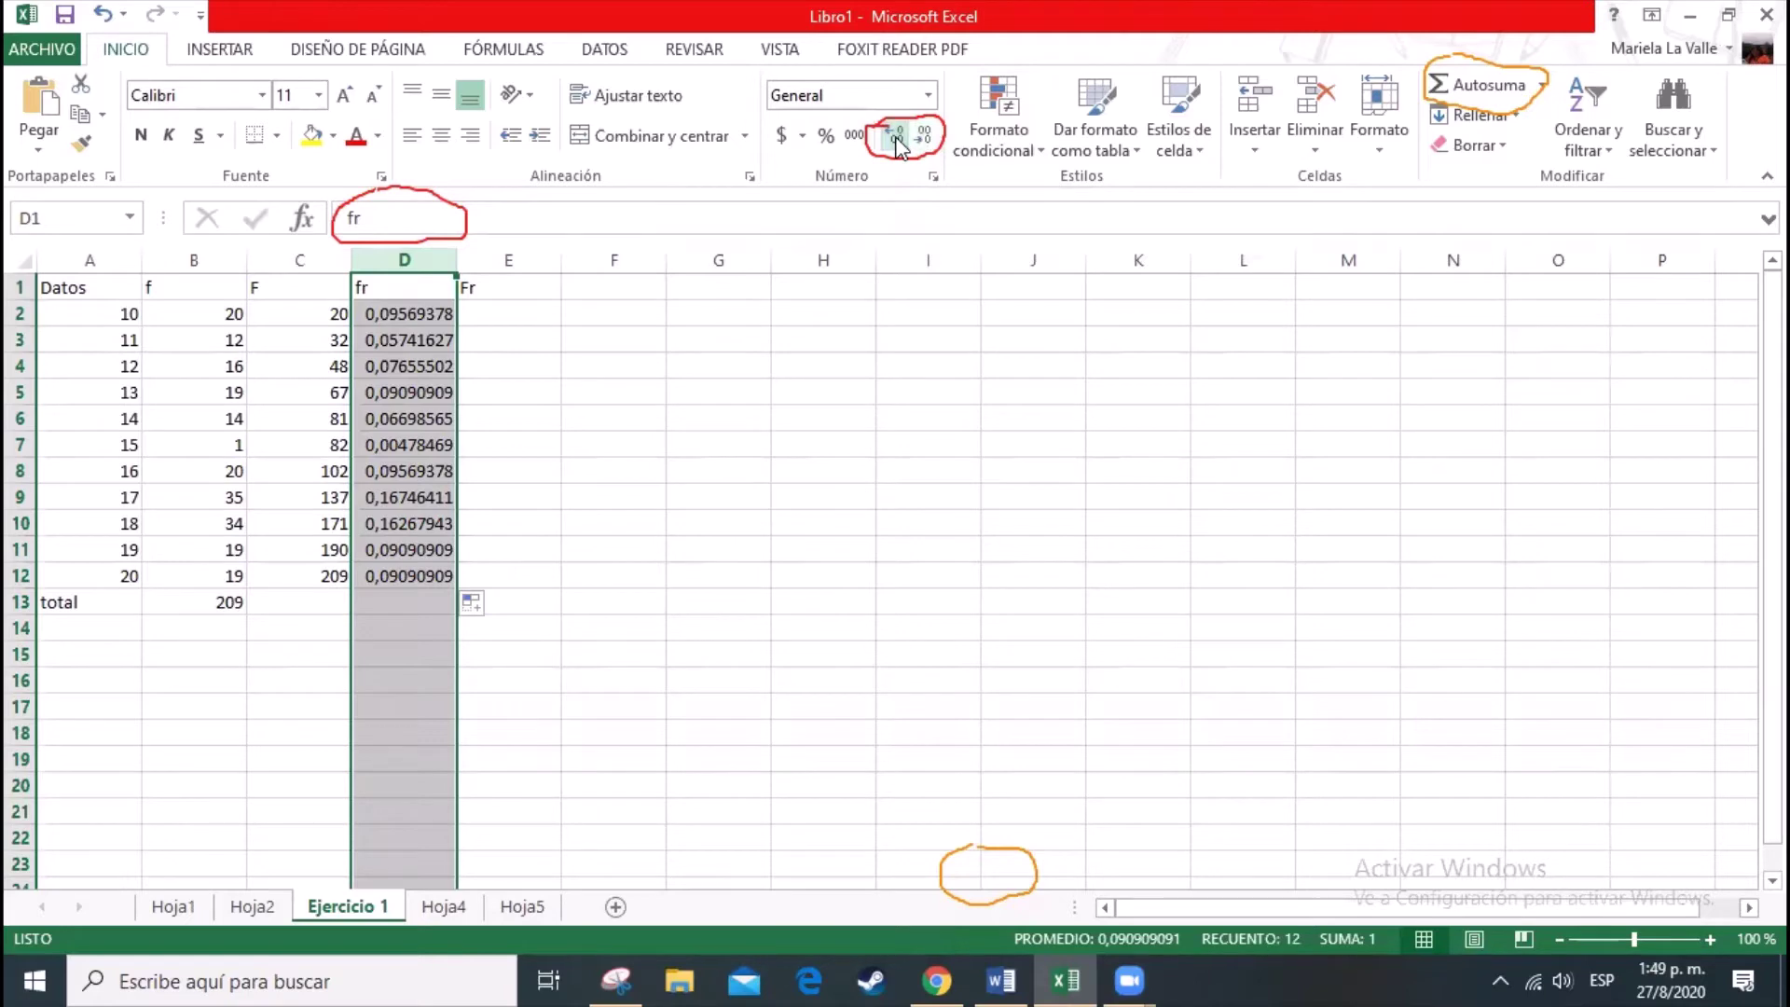
left_click(713, 440)
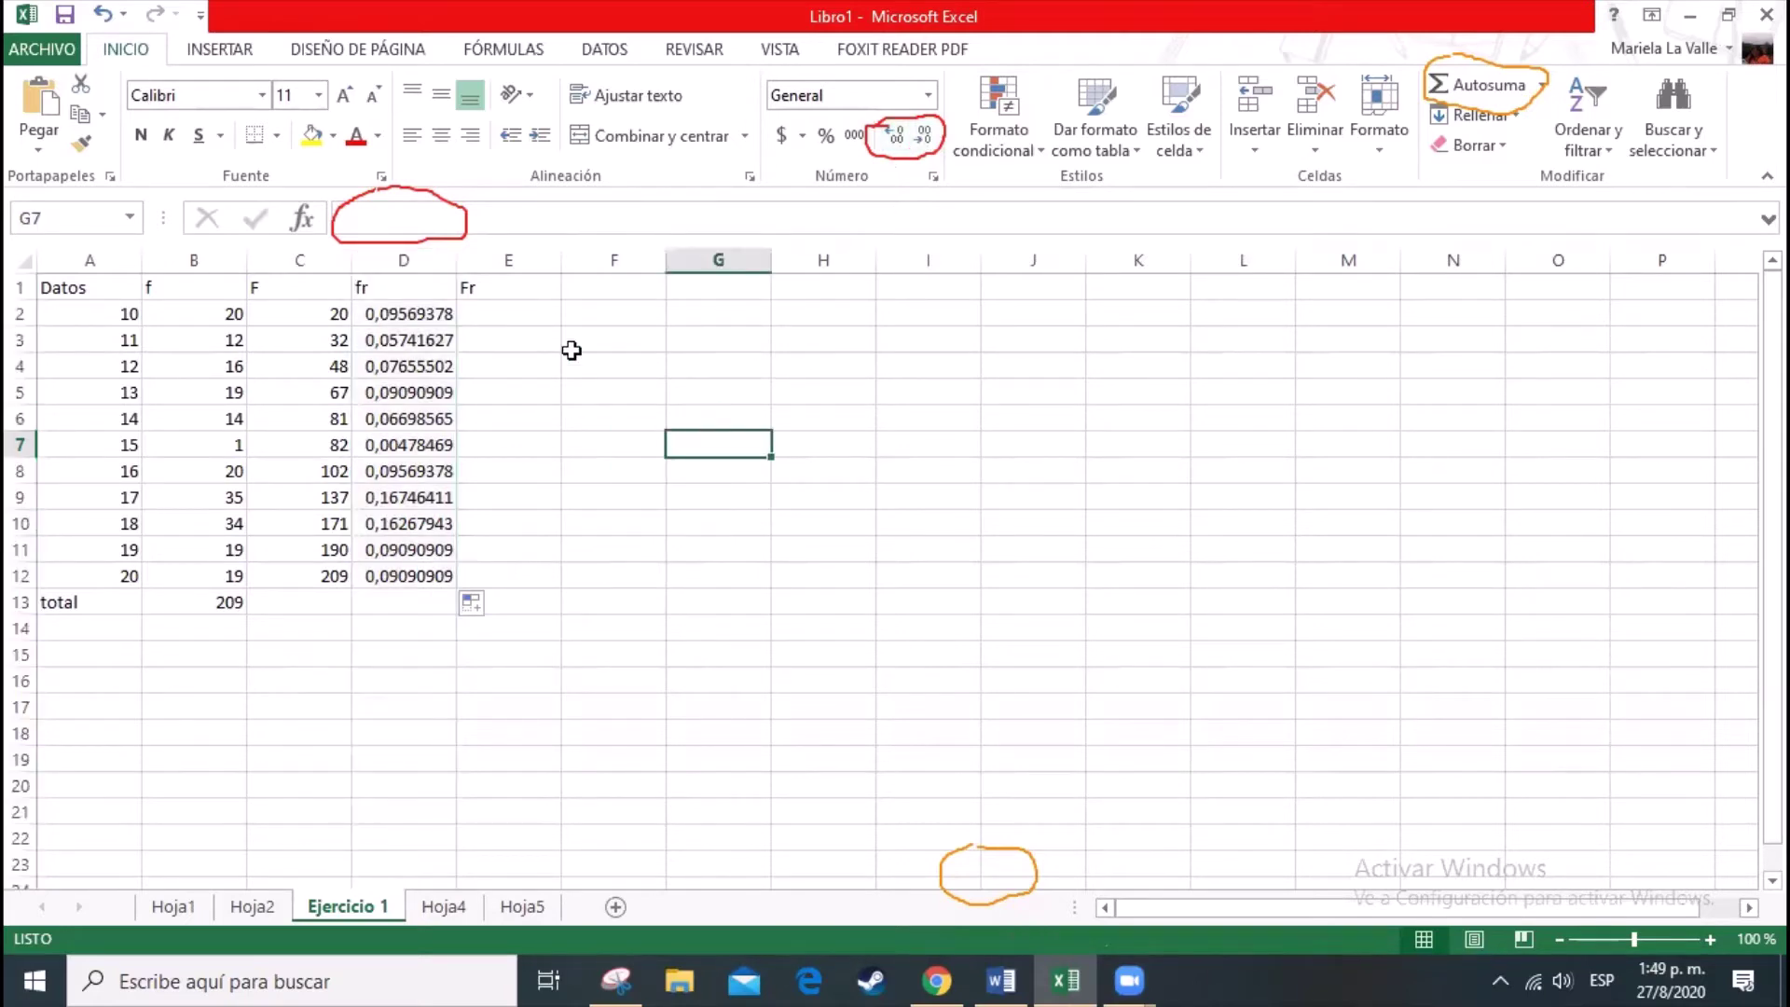
left_click(404, 260)
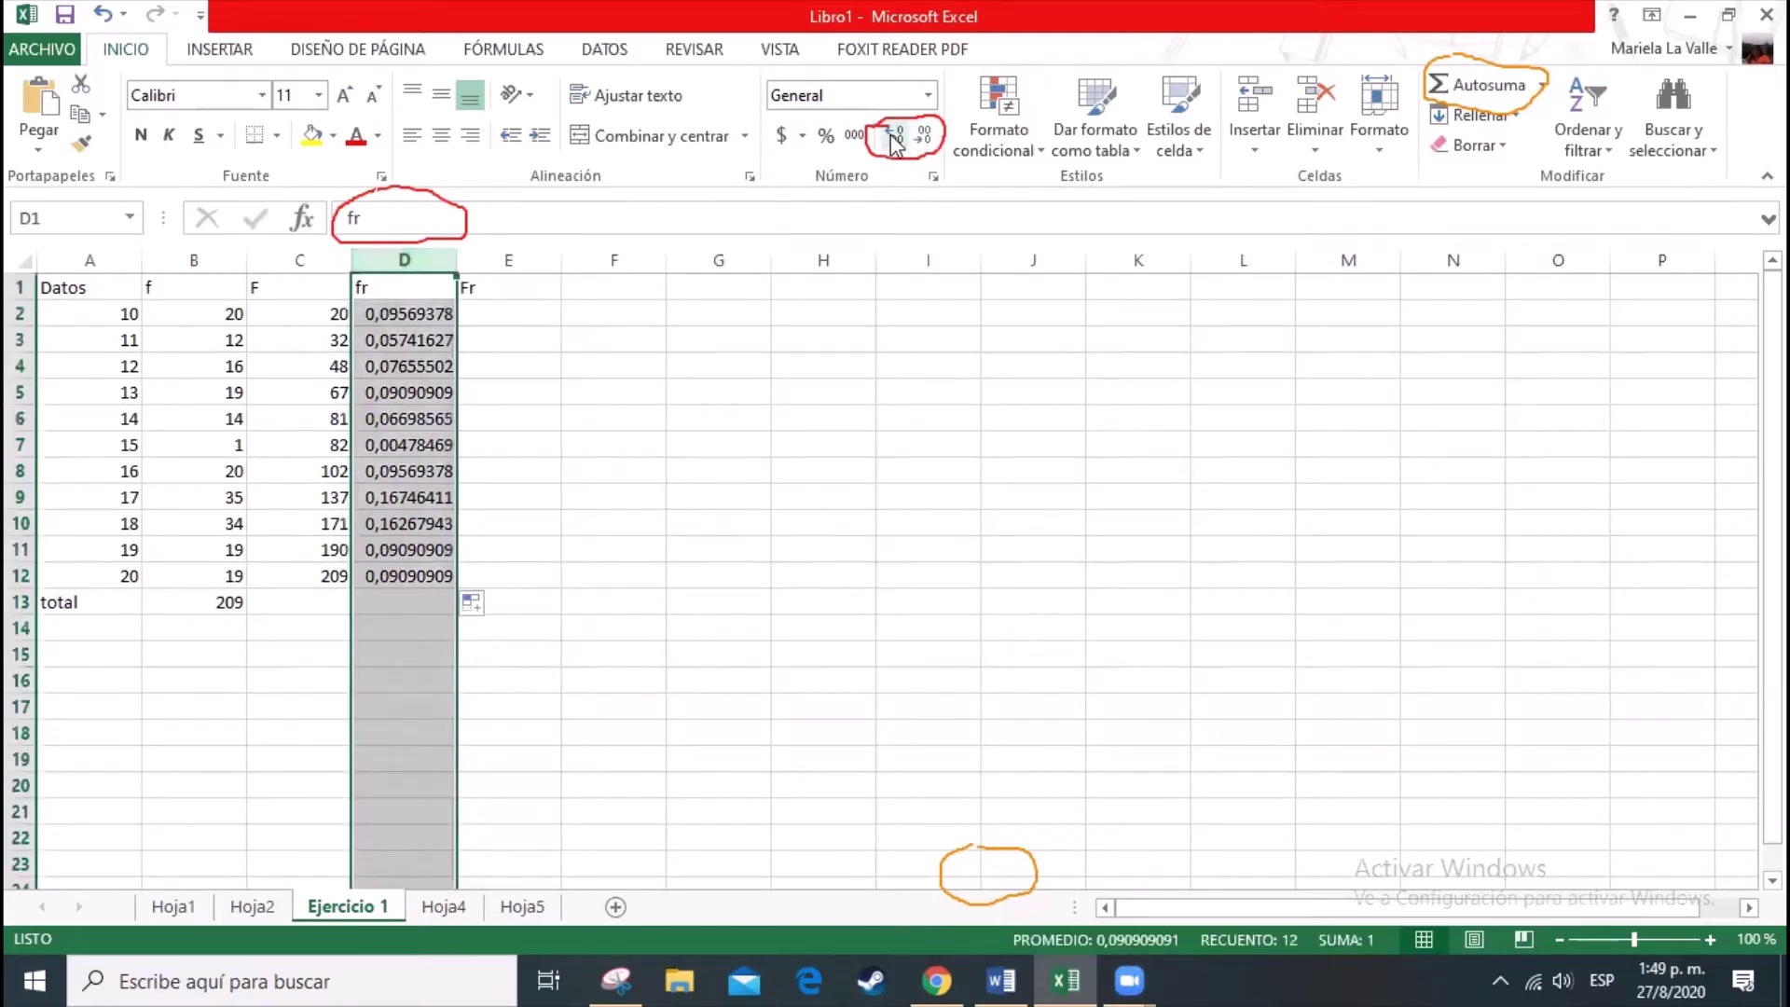
left_click(610, 359)
Step: Select the relative frequencies in D2:D12 and increase their display to twelve decimal places
left_click(417, 319)
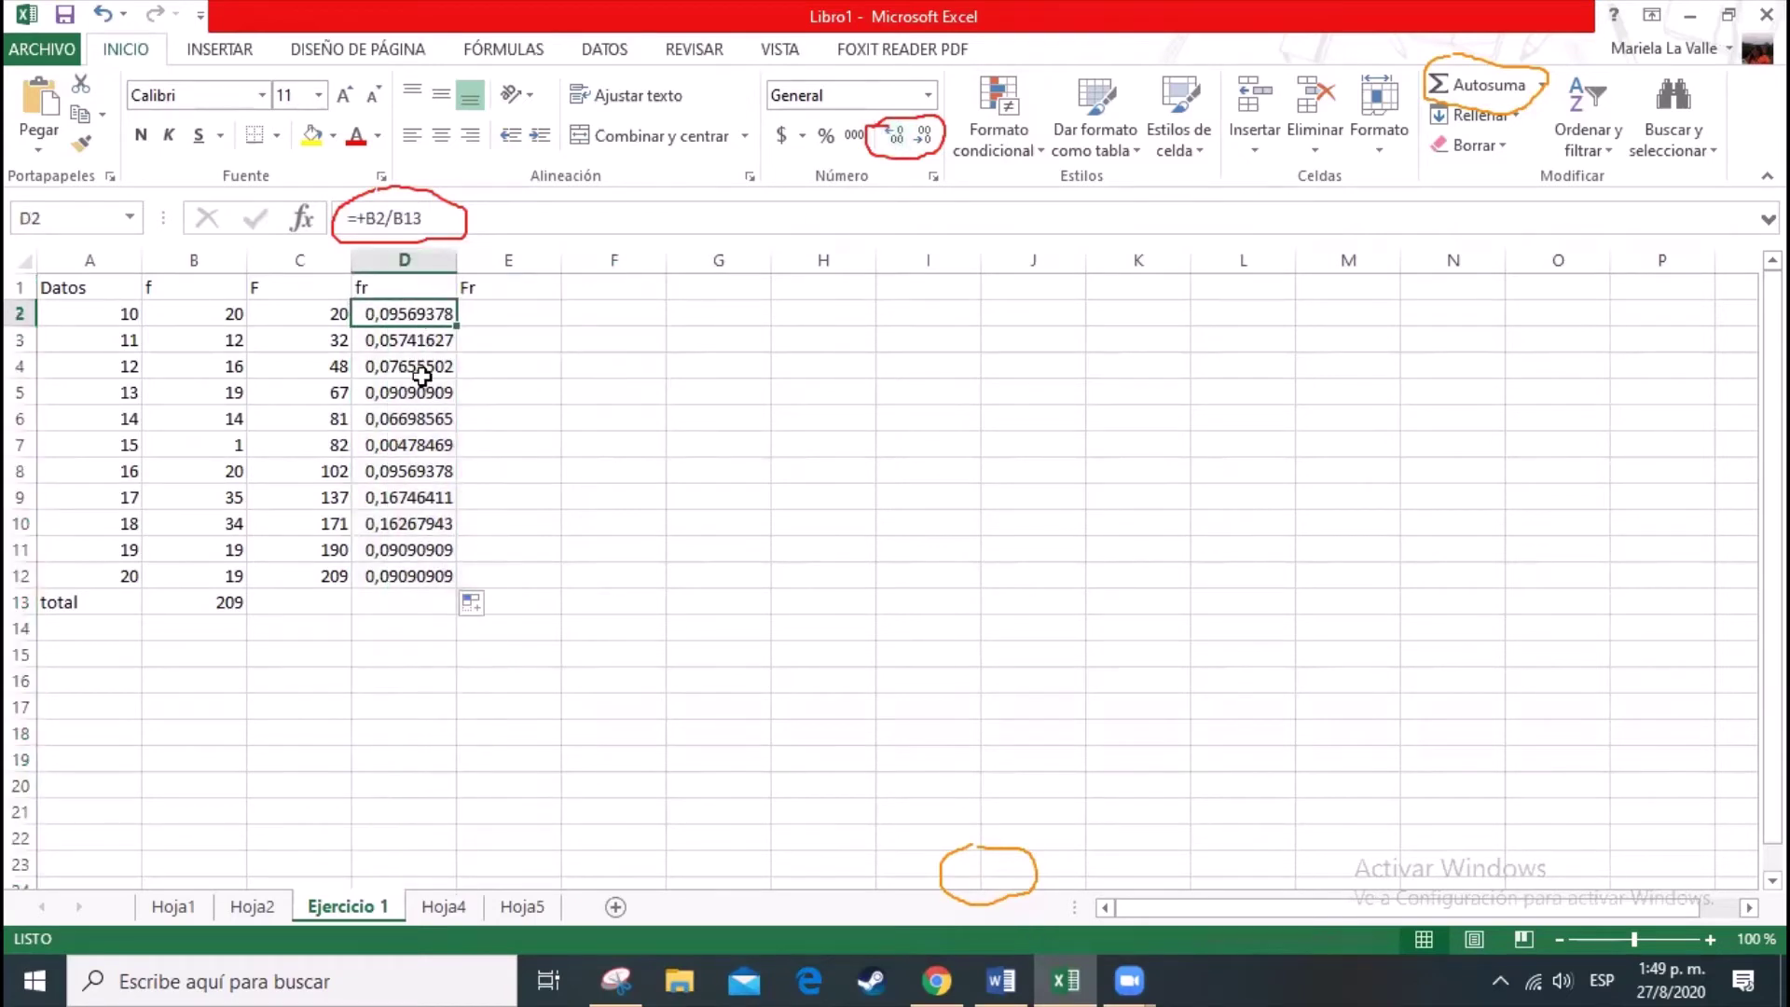
left_click_drag(422, 376, 439, 571)
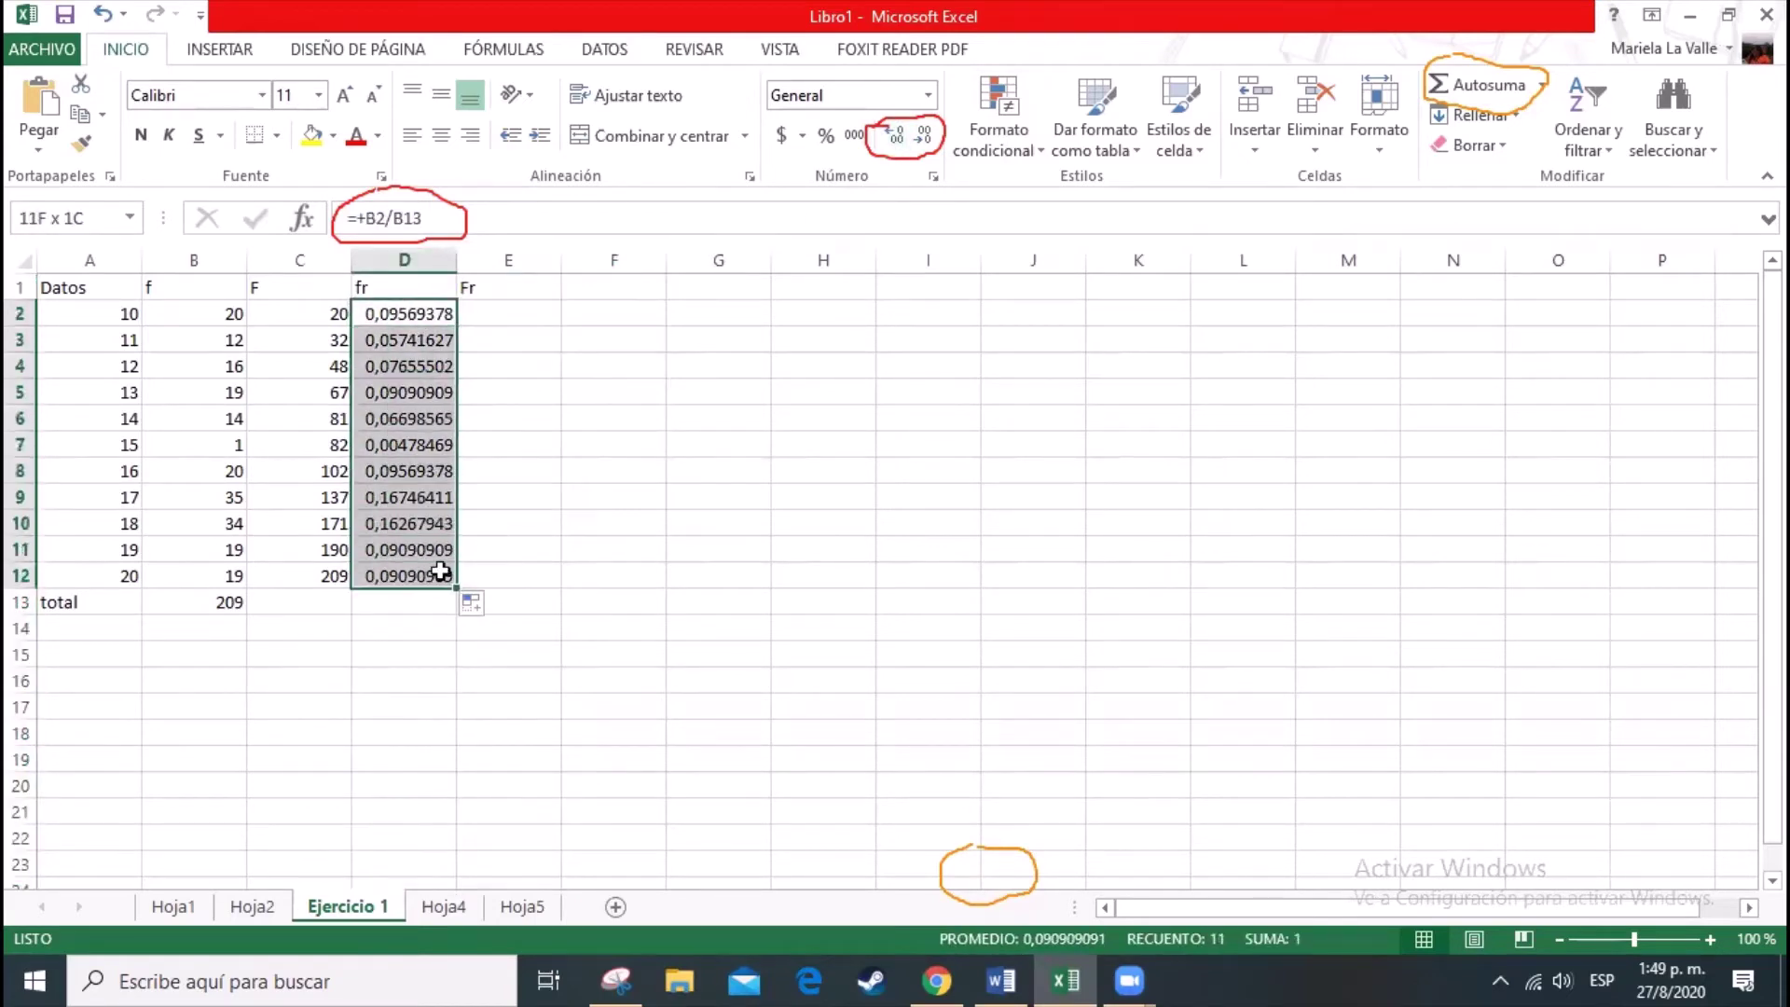
left_click(895, 138)
left_click(895, 138)
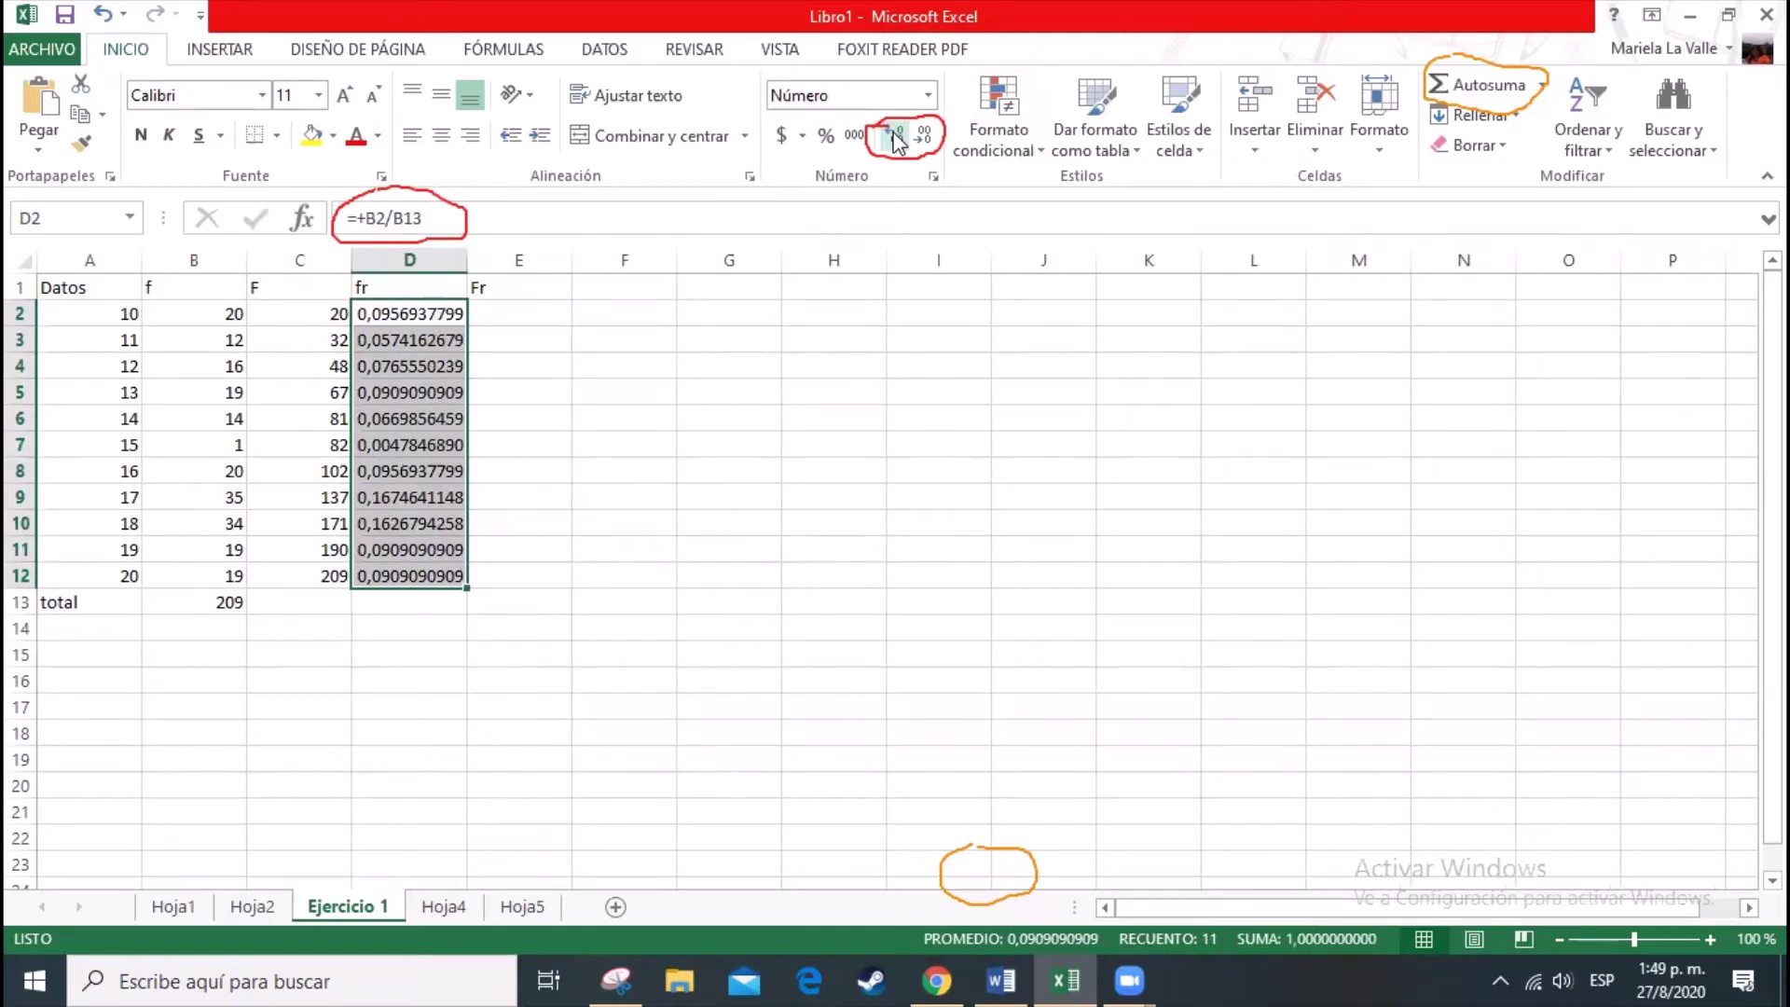
left_click(895, 138)
left_click(895, 138)
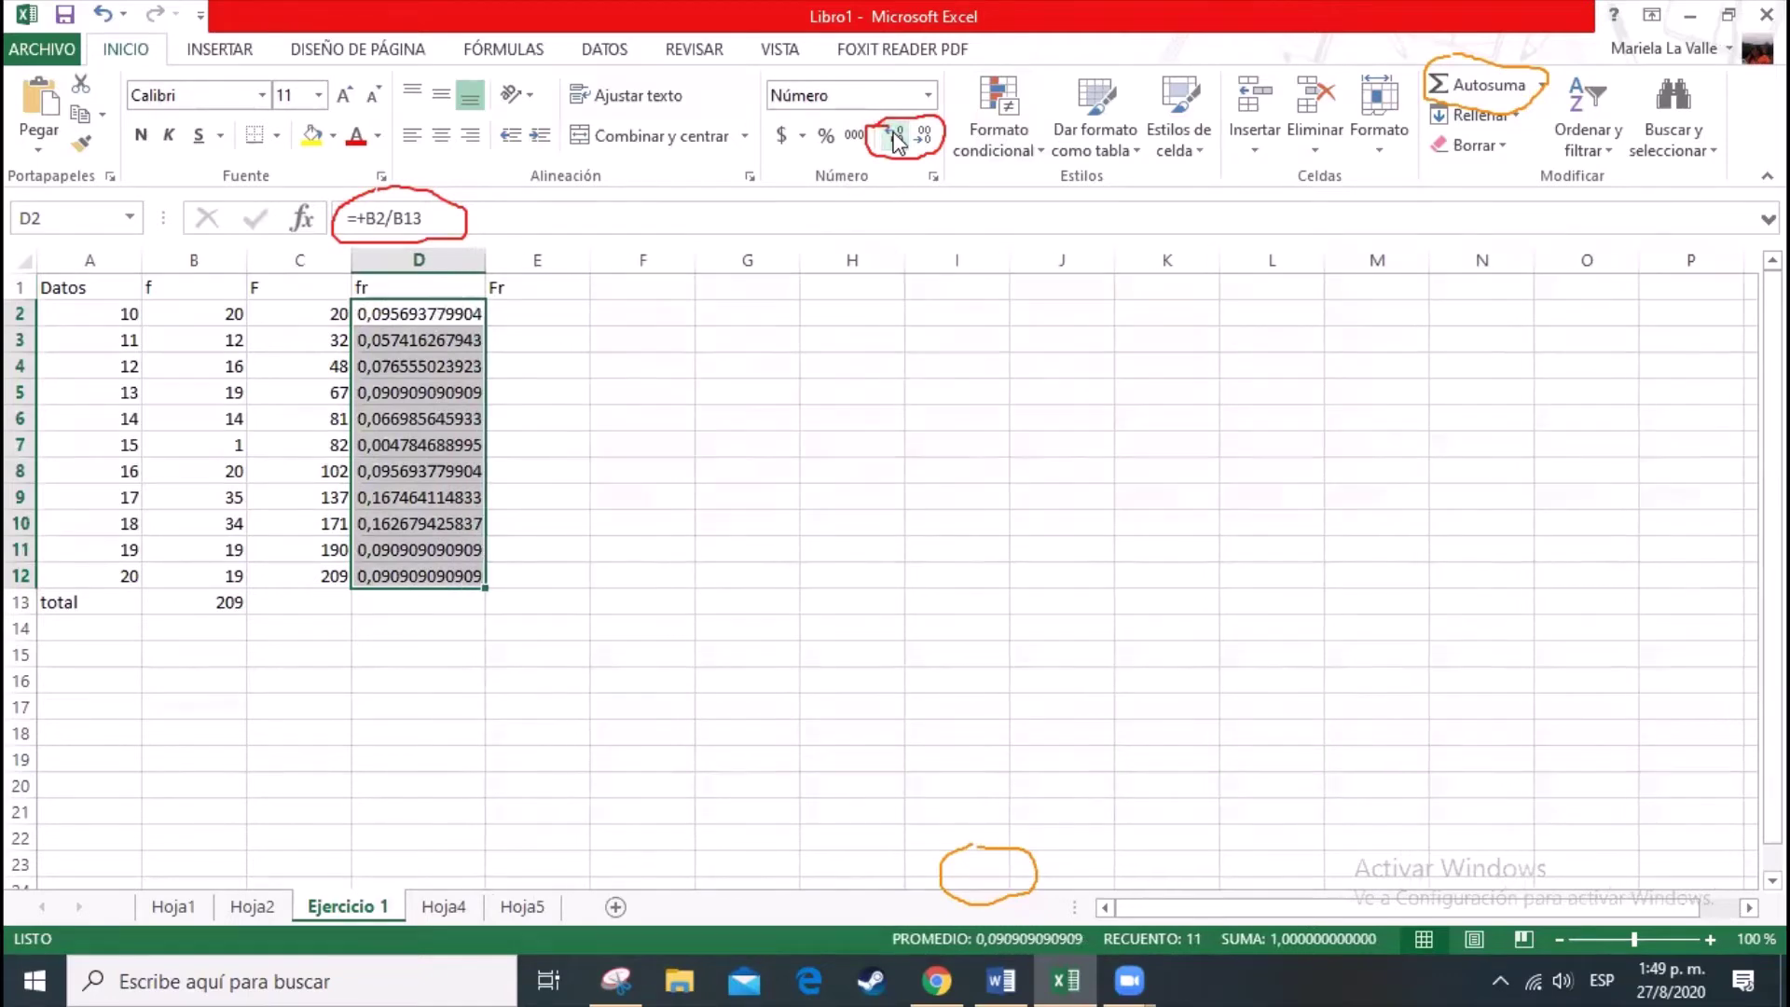
Step: Reduce the displayed decimals of the relative frequencies in D2:D12 to two places
left_click(928, 137)
left_click(928, 137)
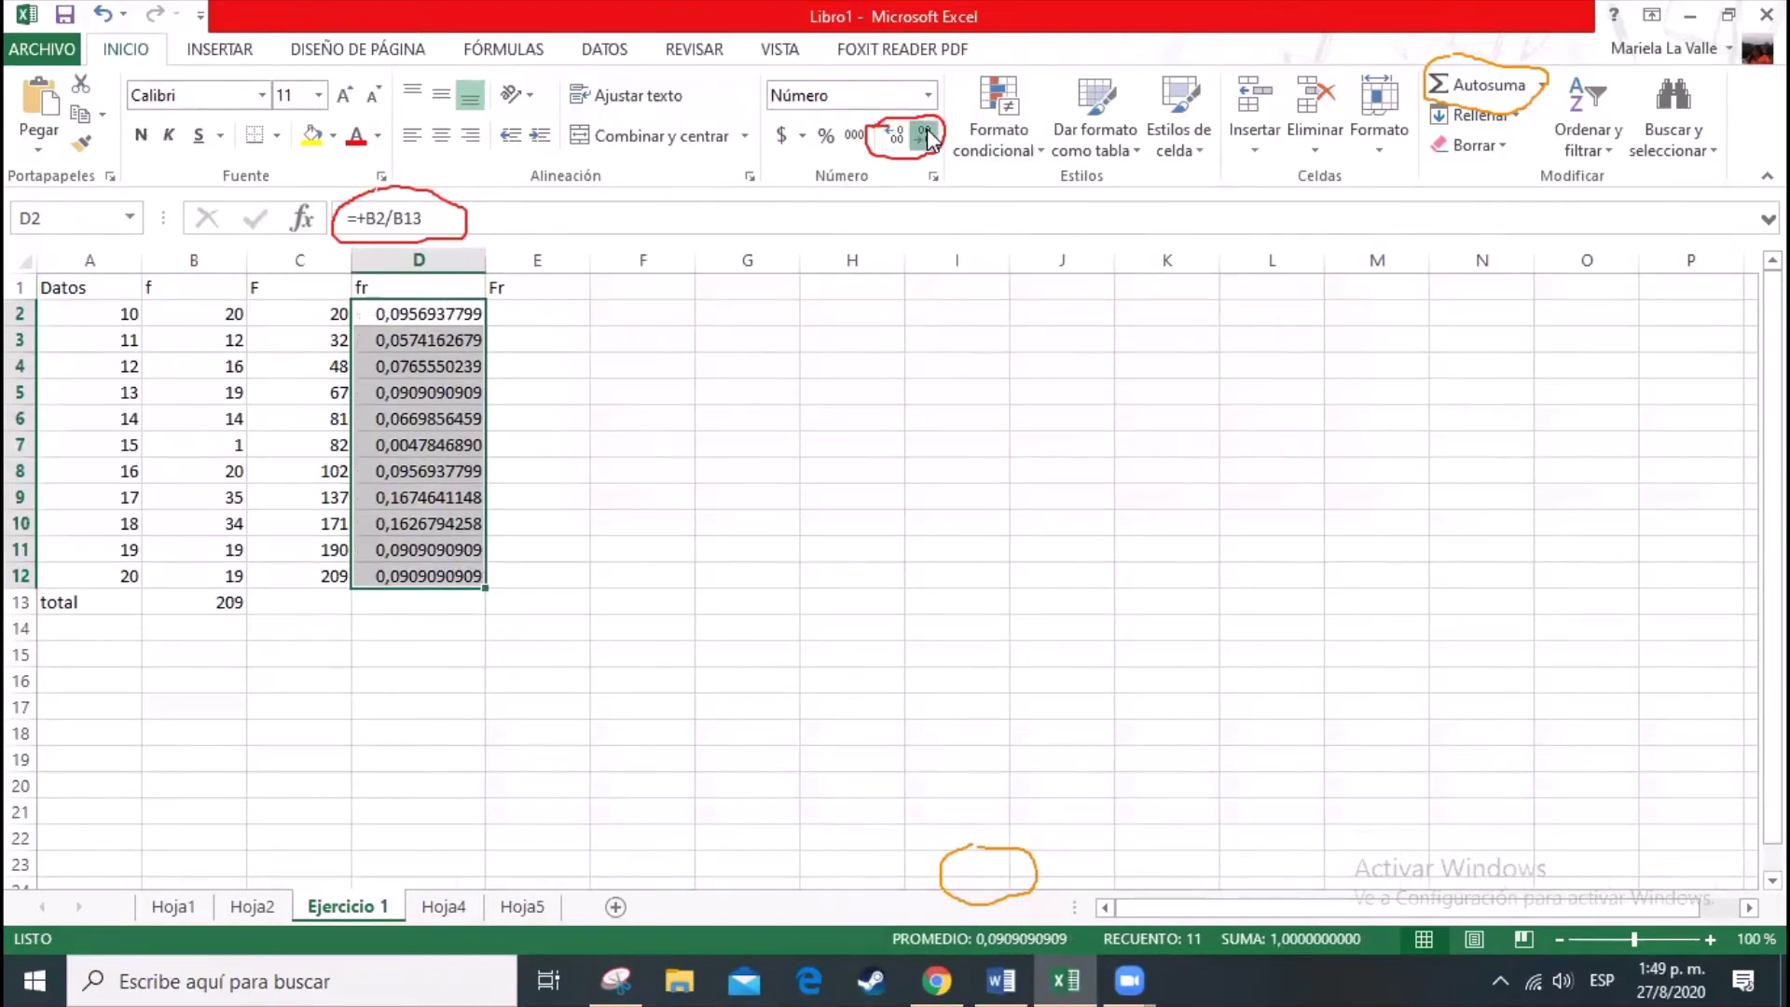
left_click(928, 137)
left_click(927, 137)
left_click(928, 137)
left_click(927, 137)
left_click(927, 137)
left_click(927, 137)
left_click(927, 137)
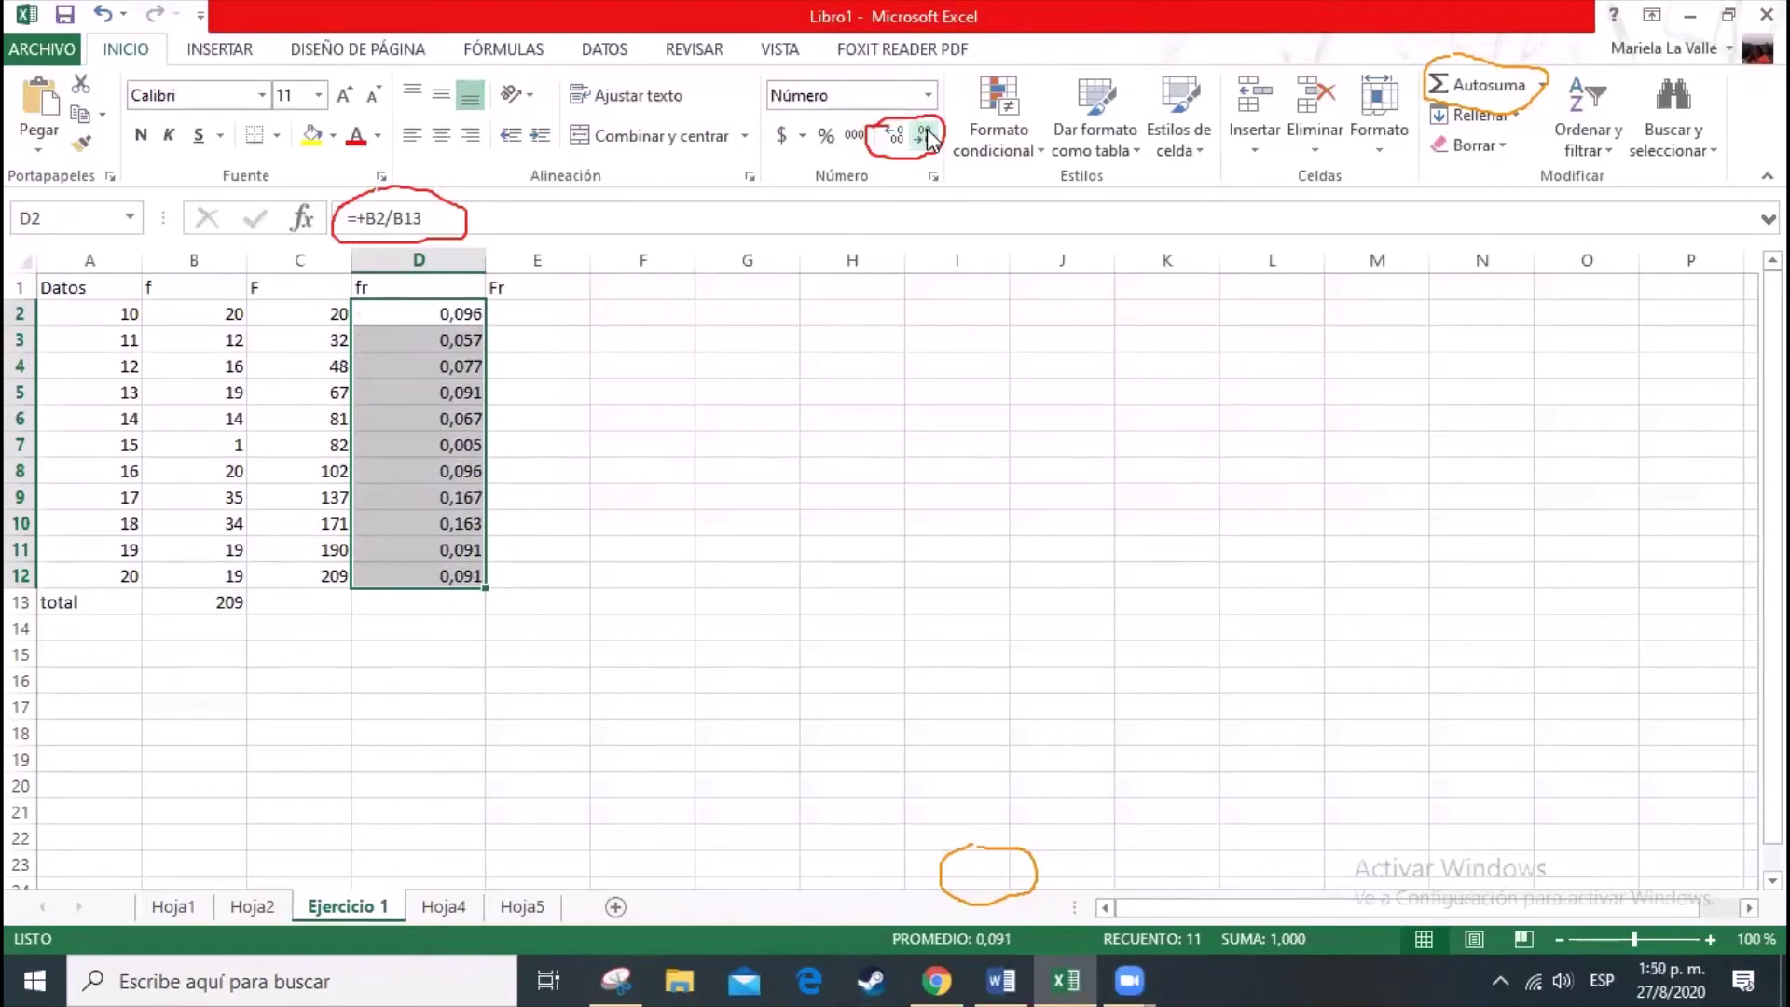
left_click(927, 137)
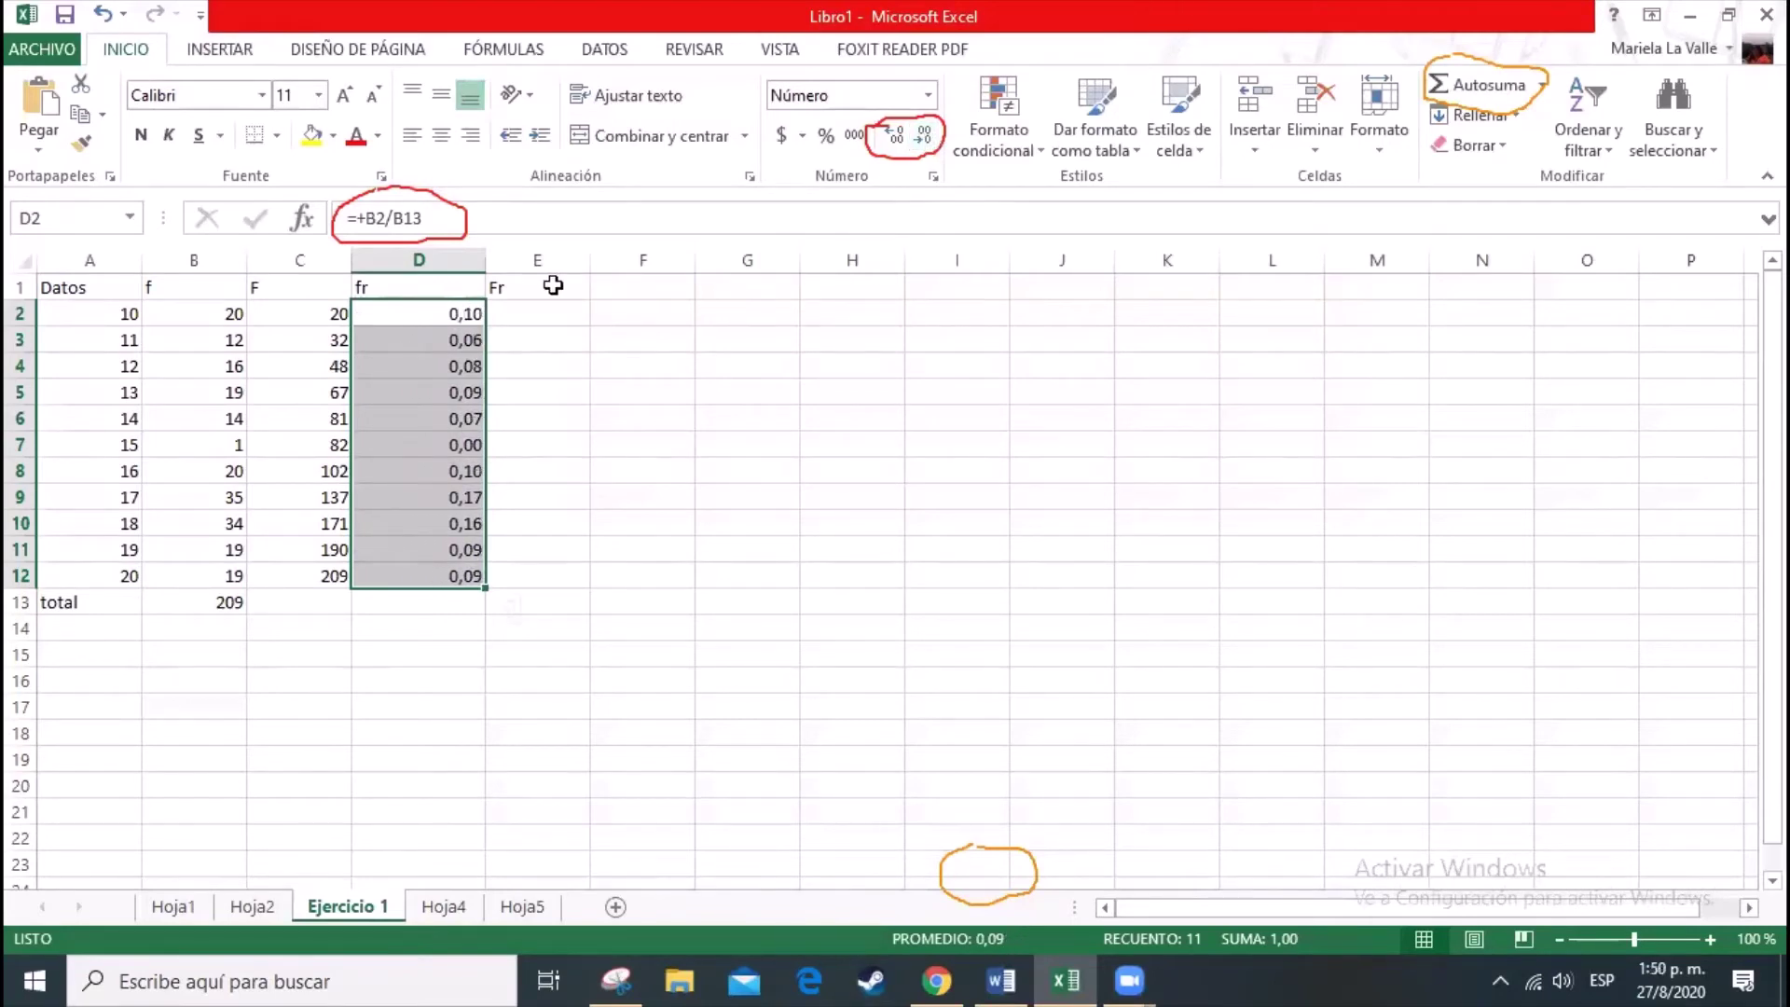
Step: Fit column D to its contents and widen it slightly
double_click(483, 263)
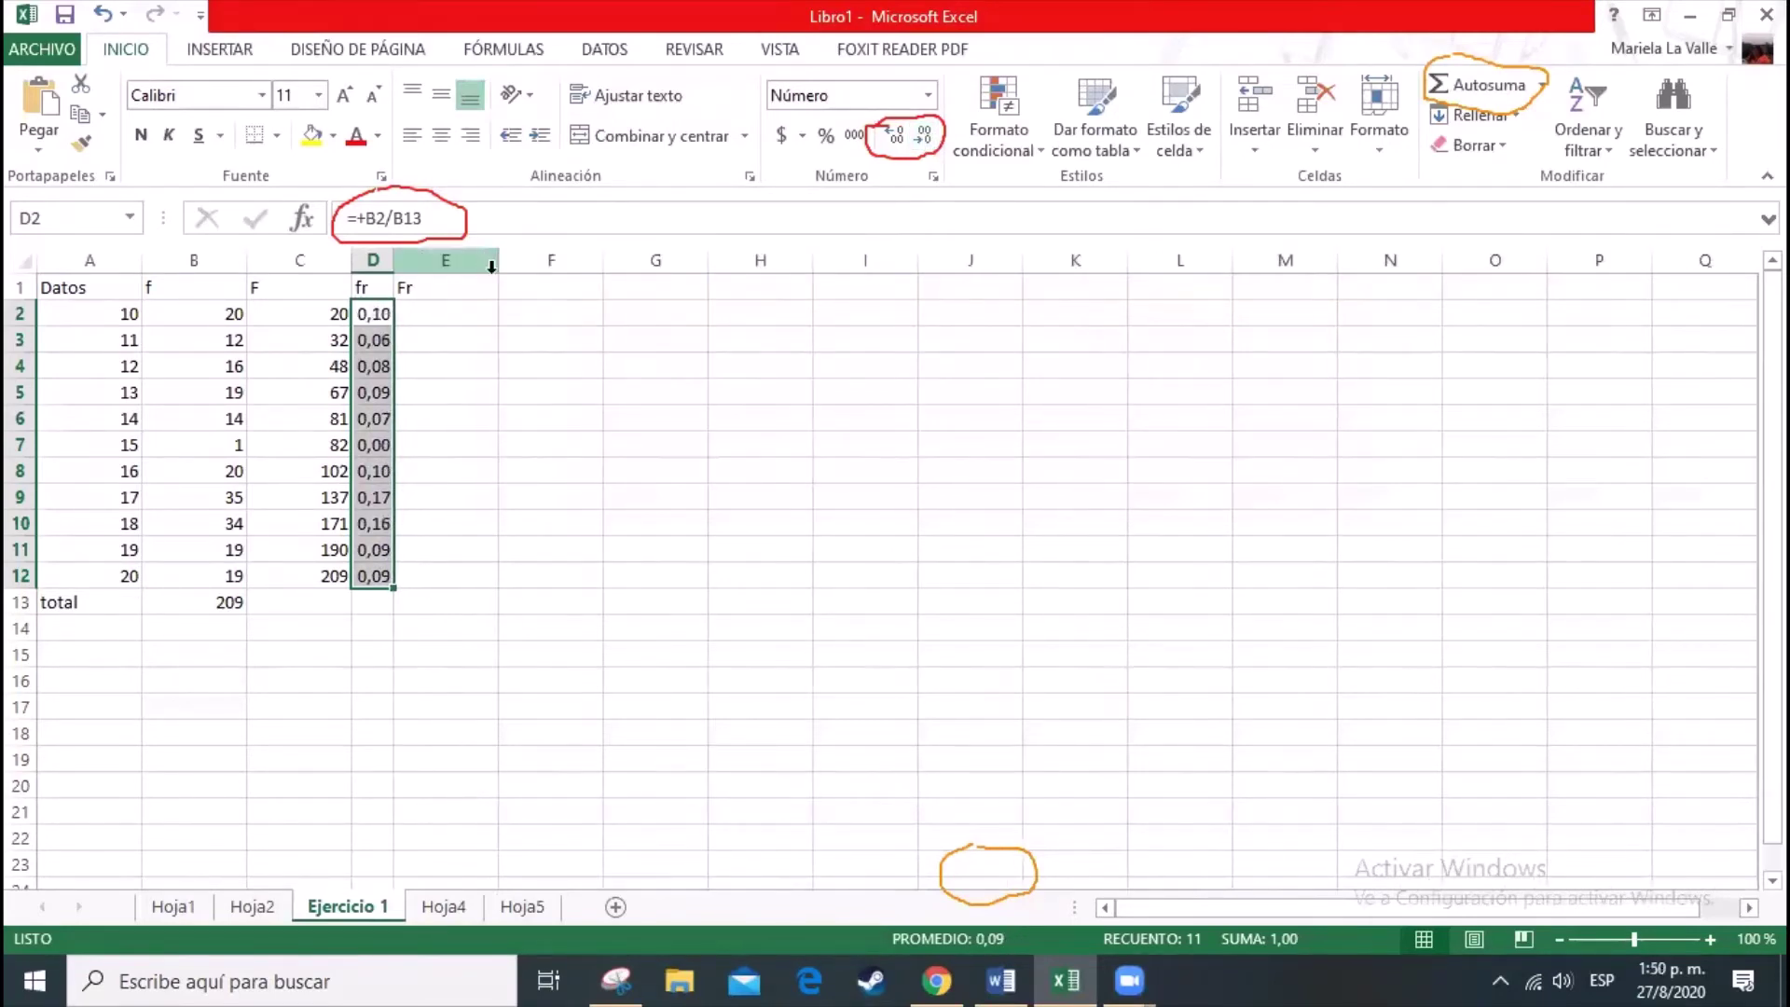
left_click(459, 555)
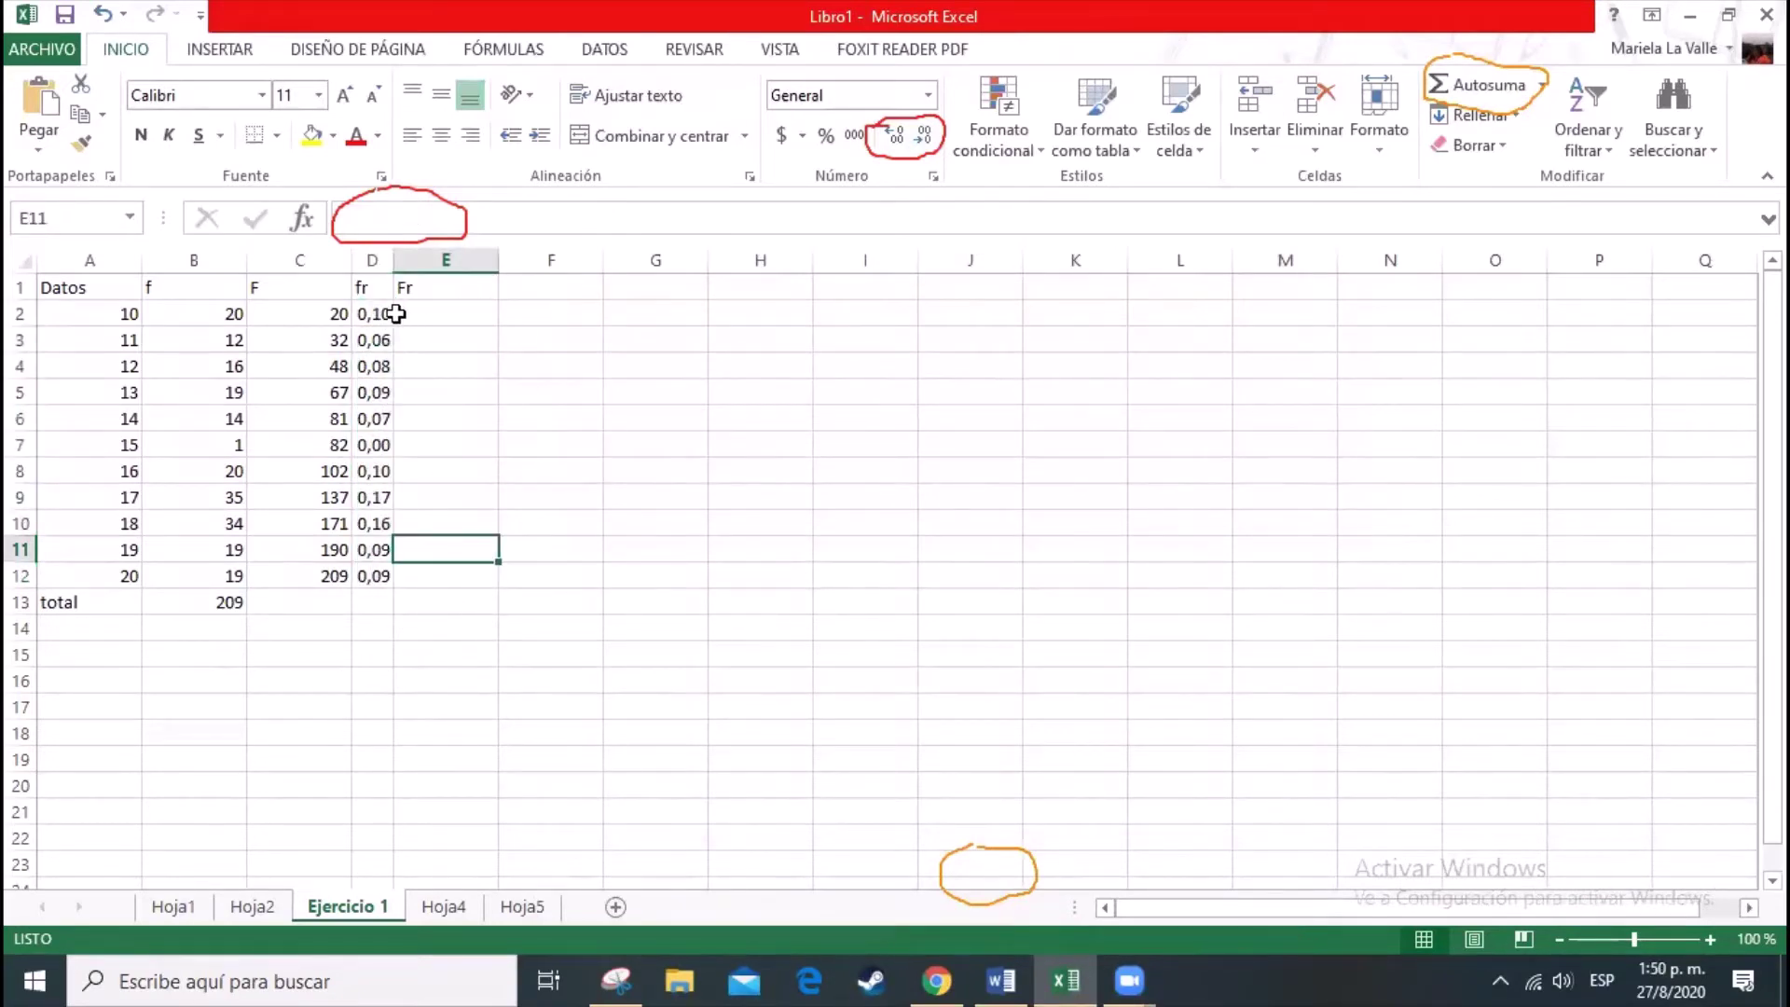
left_click(373, 260)
left_click_drag(393, 260, 412, 260)
left_click(471, 291)
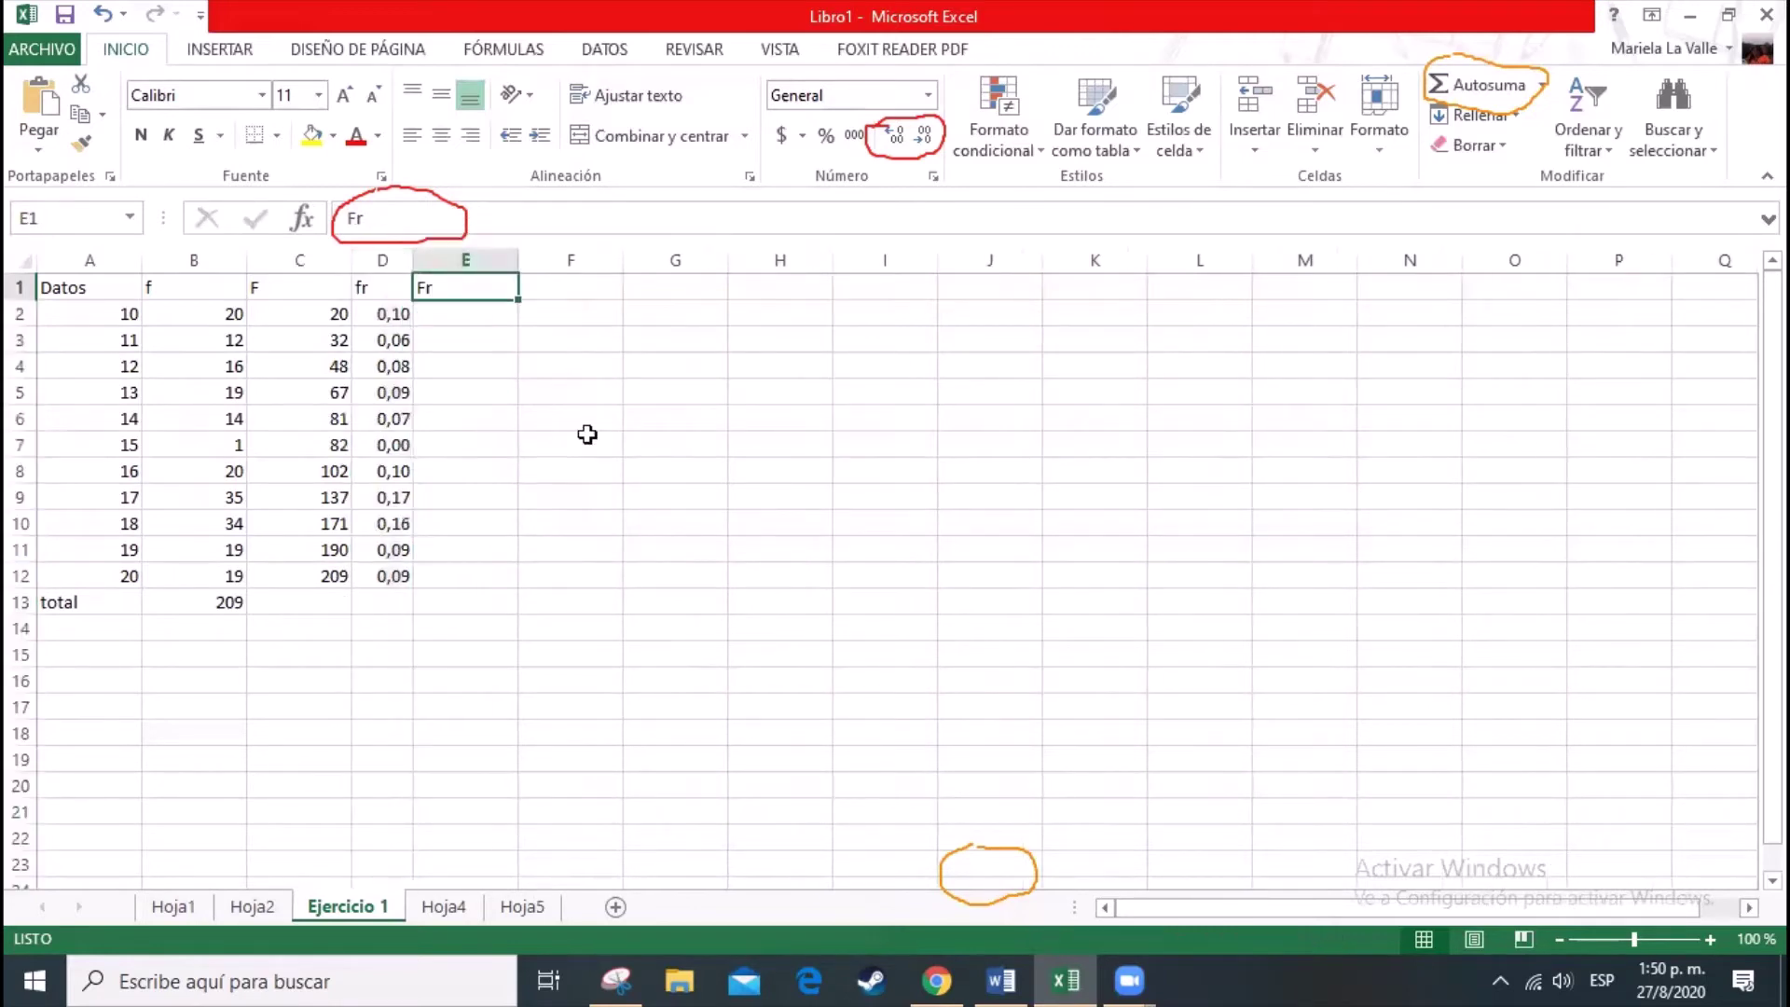
Step: Enter the first cumulative relative frequency in E2 with the formula +D2
left_click(476, 319)
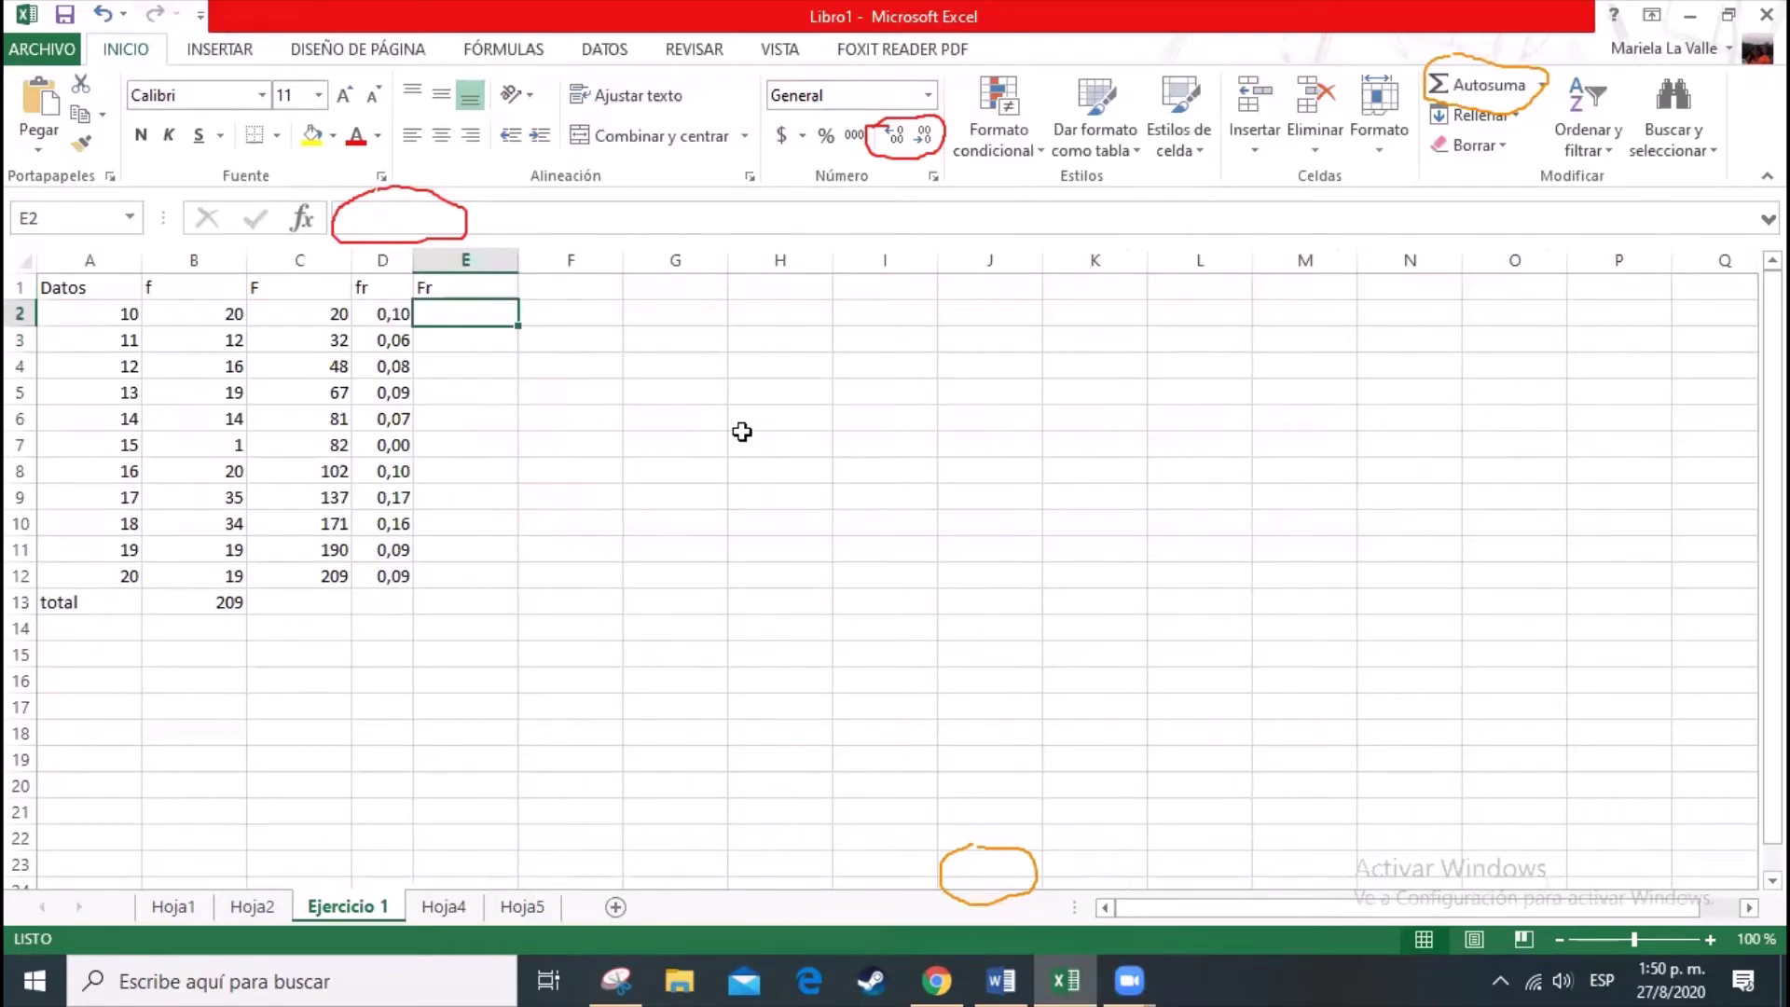
type("+")
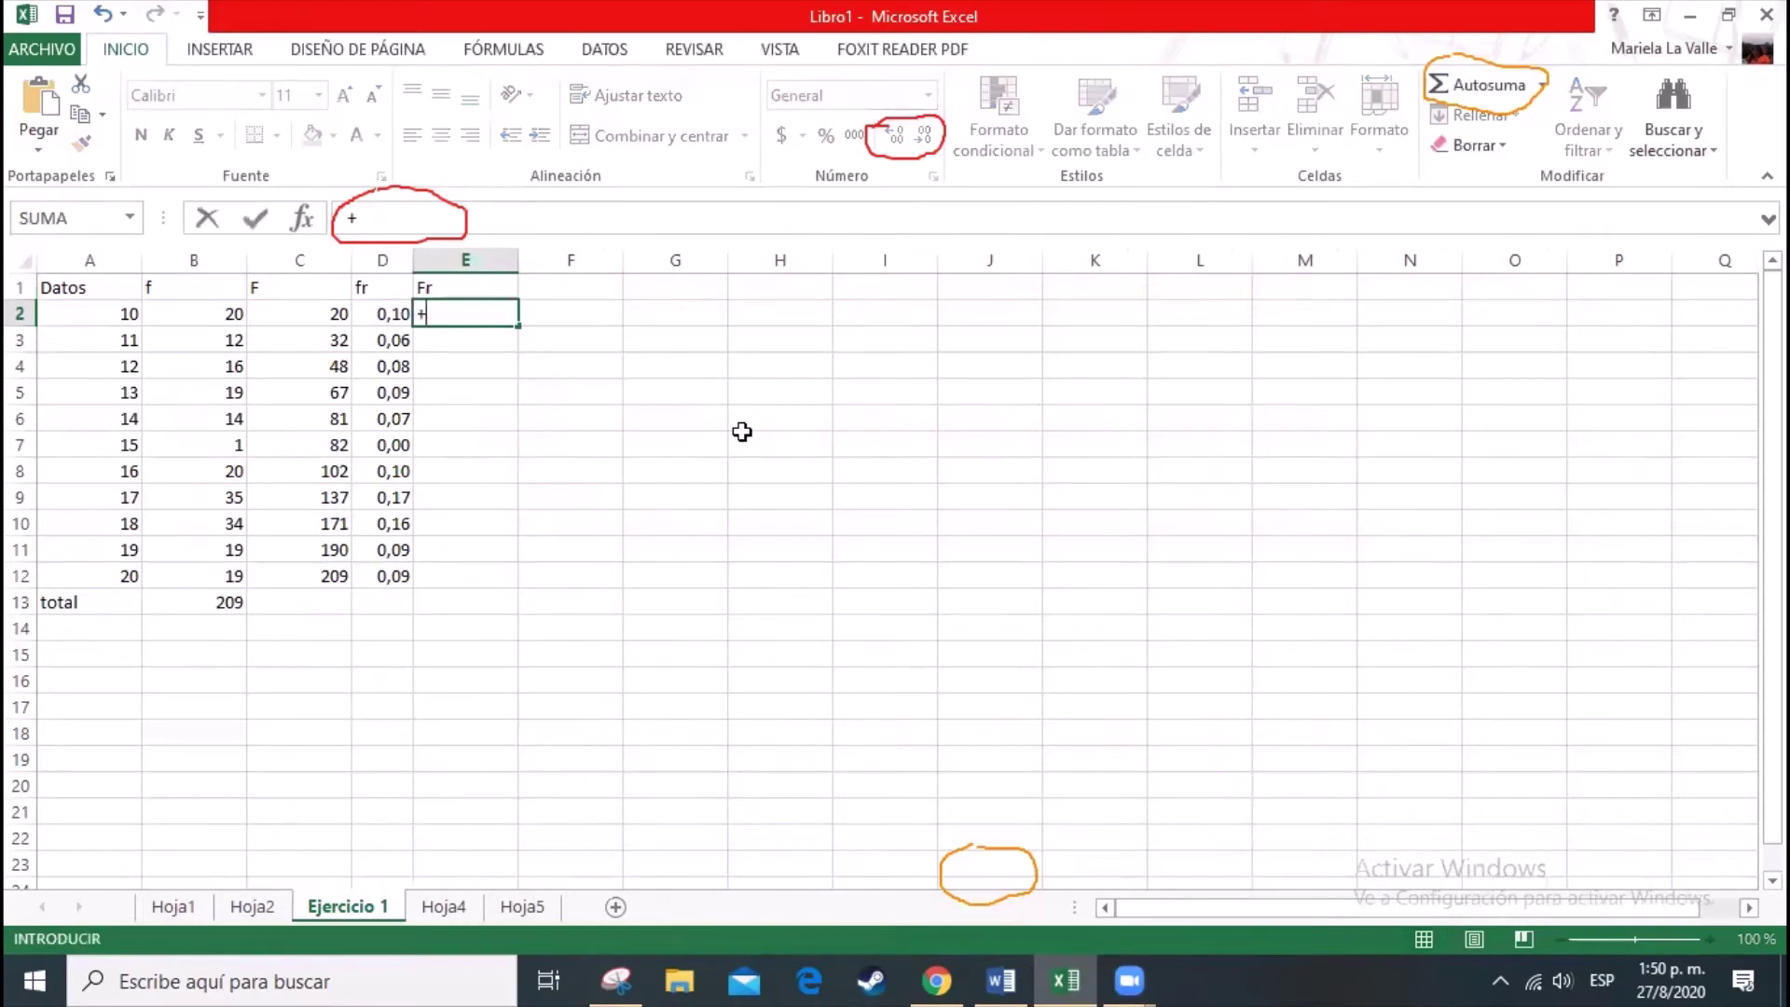
key("Left")
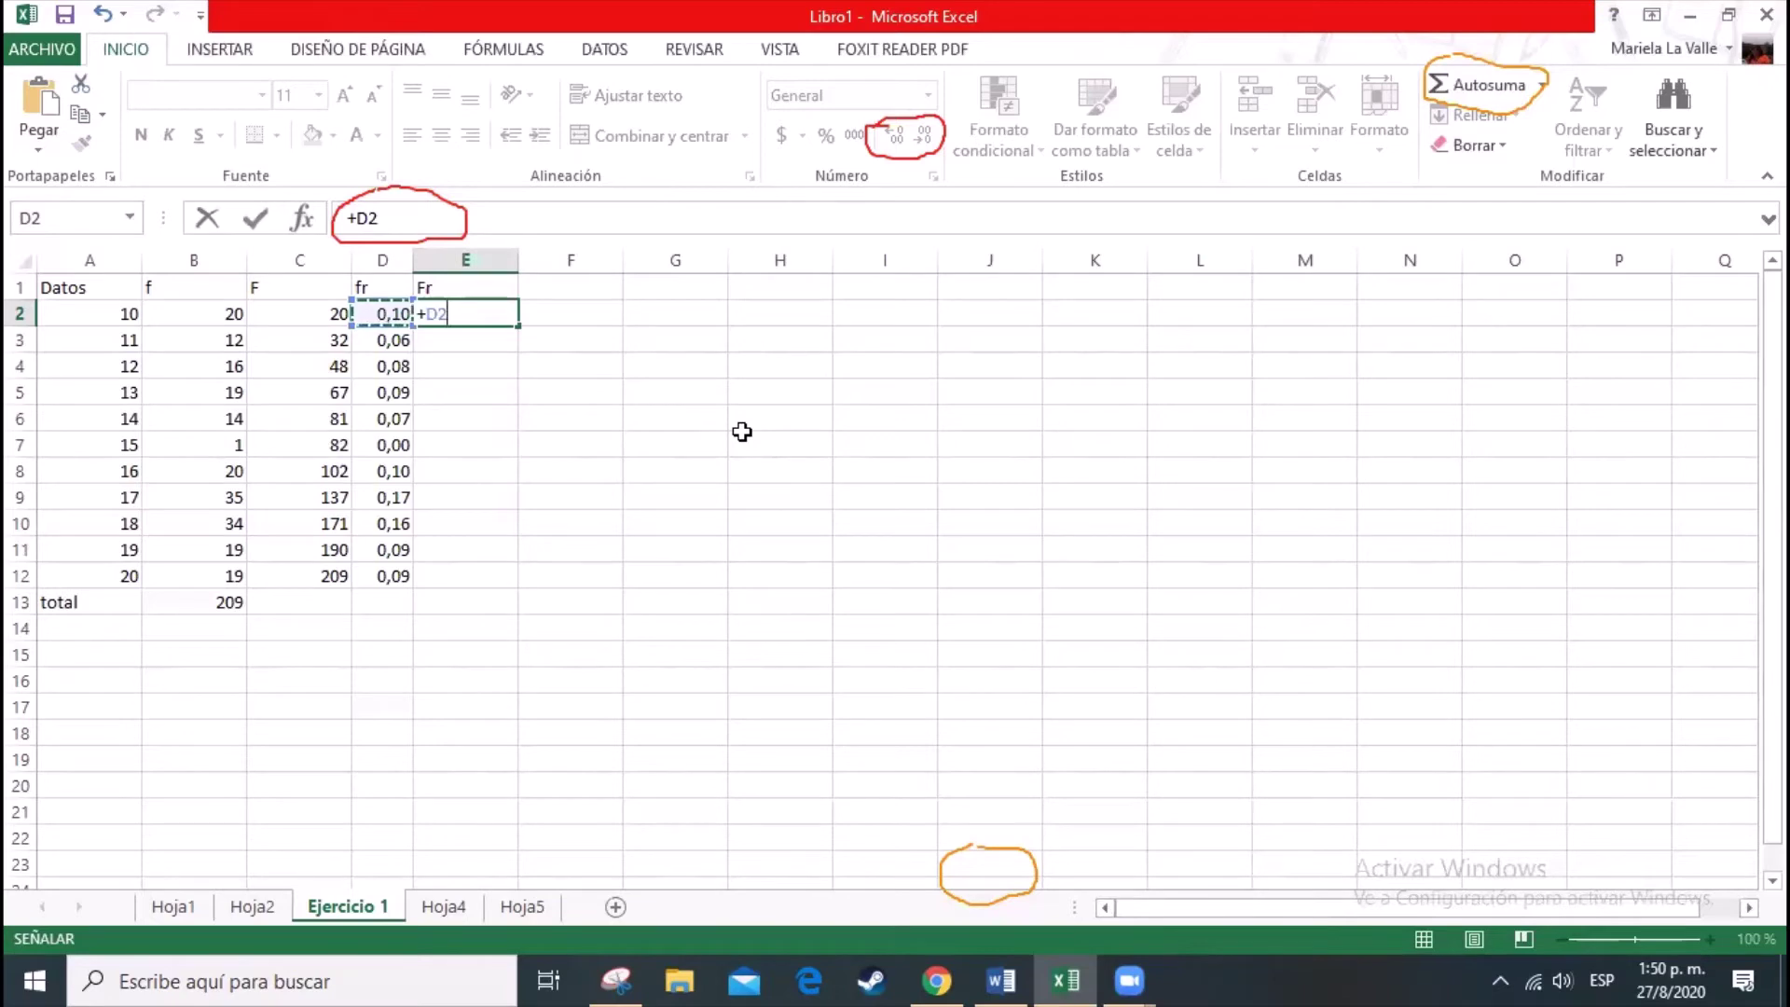
key("Return")
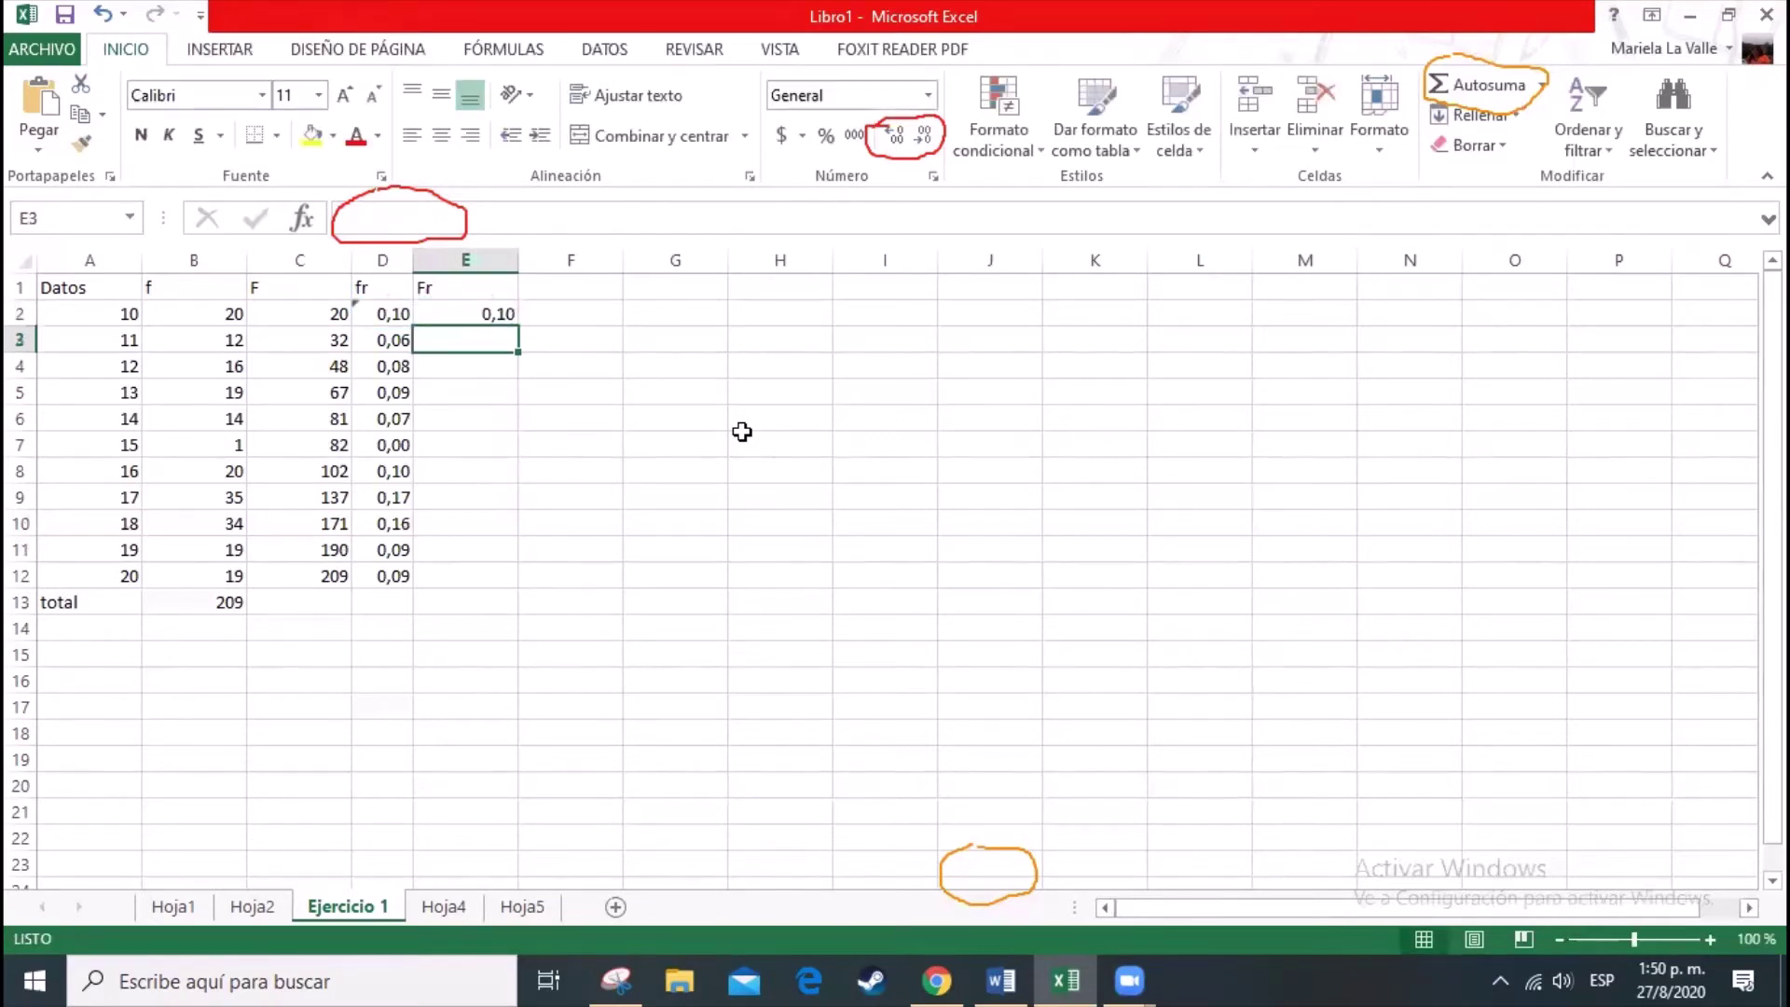
Step: Calculate the second cumulative relative frequency in E3 with +E2+D3 and fill the formula down to E12
type("+")
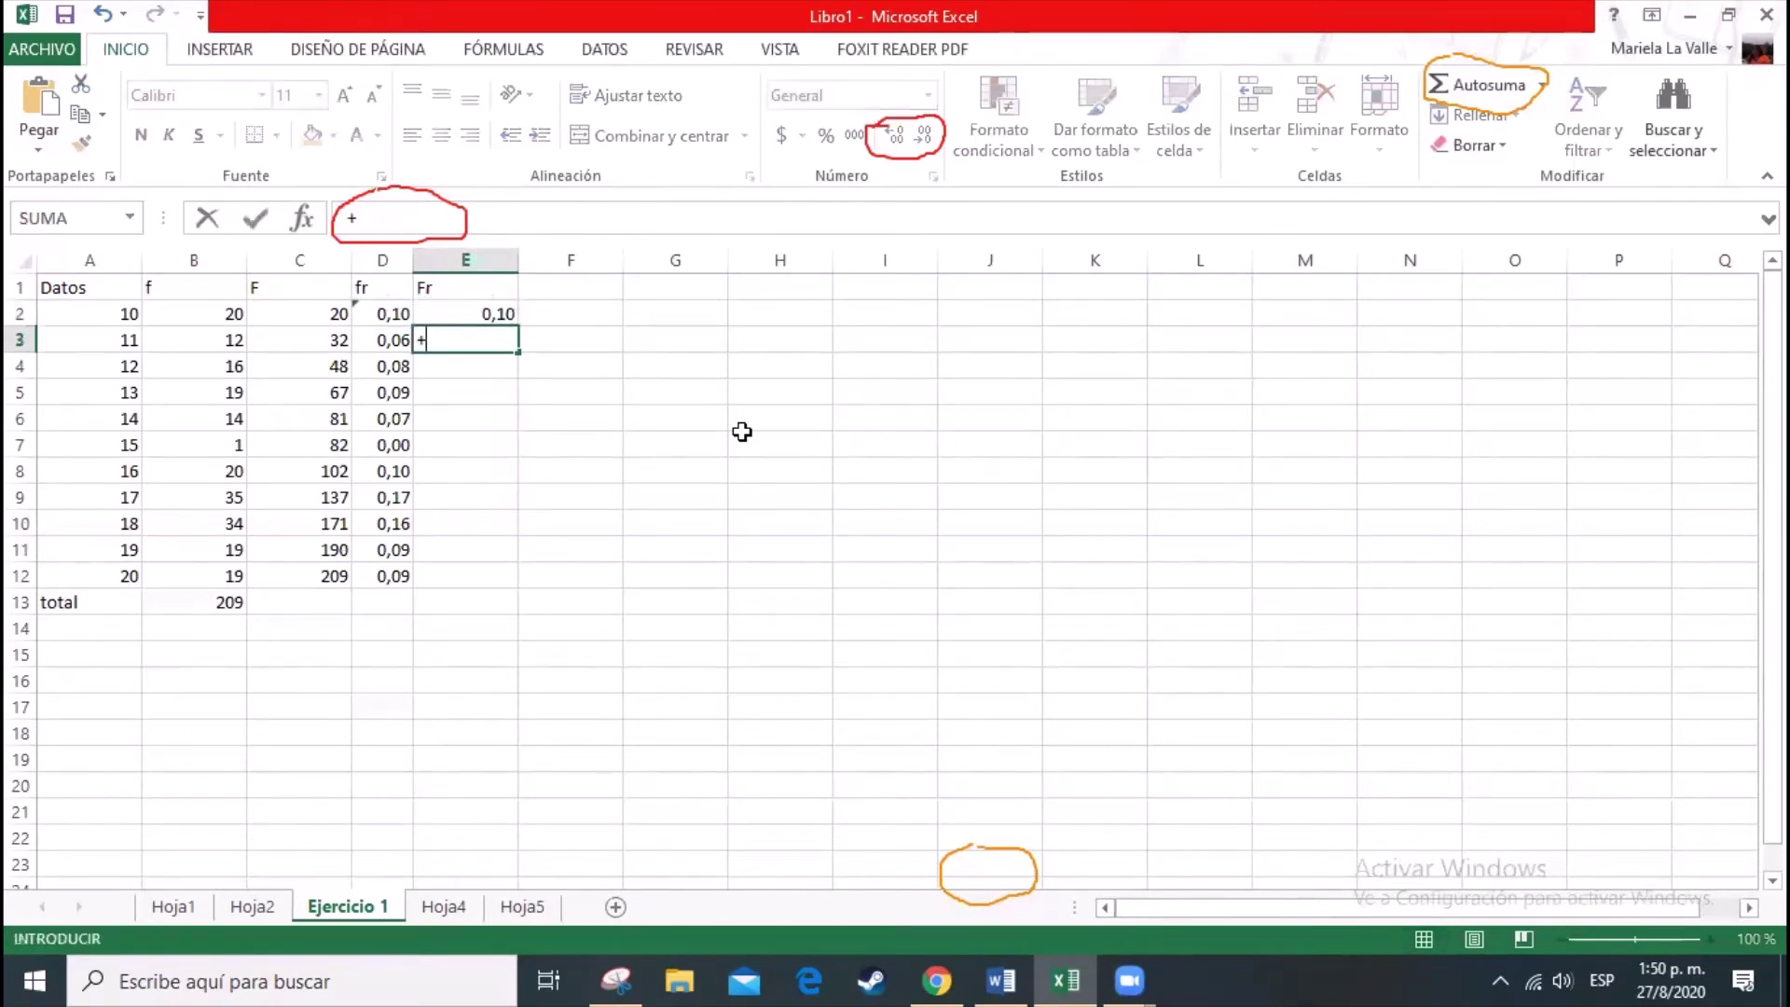
key("Up")
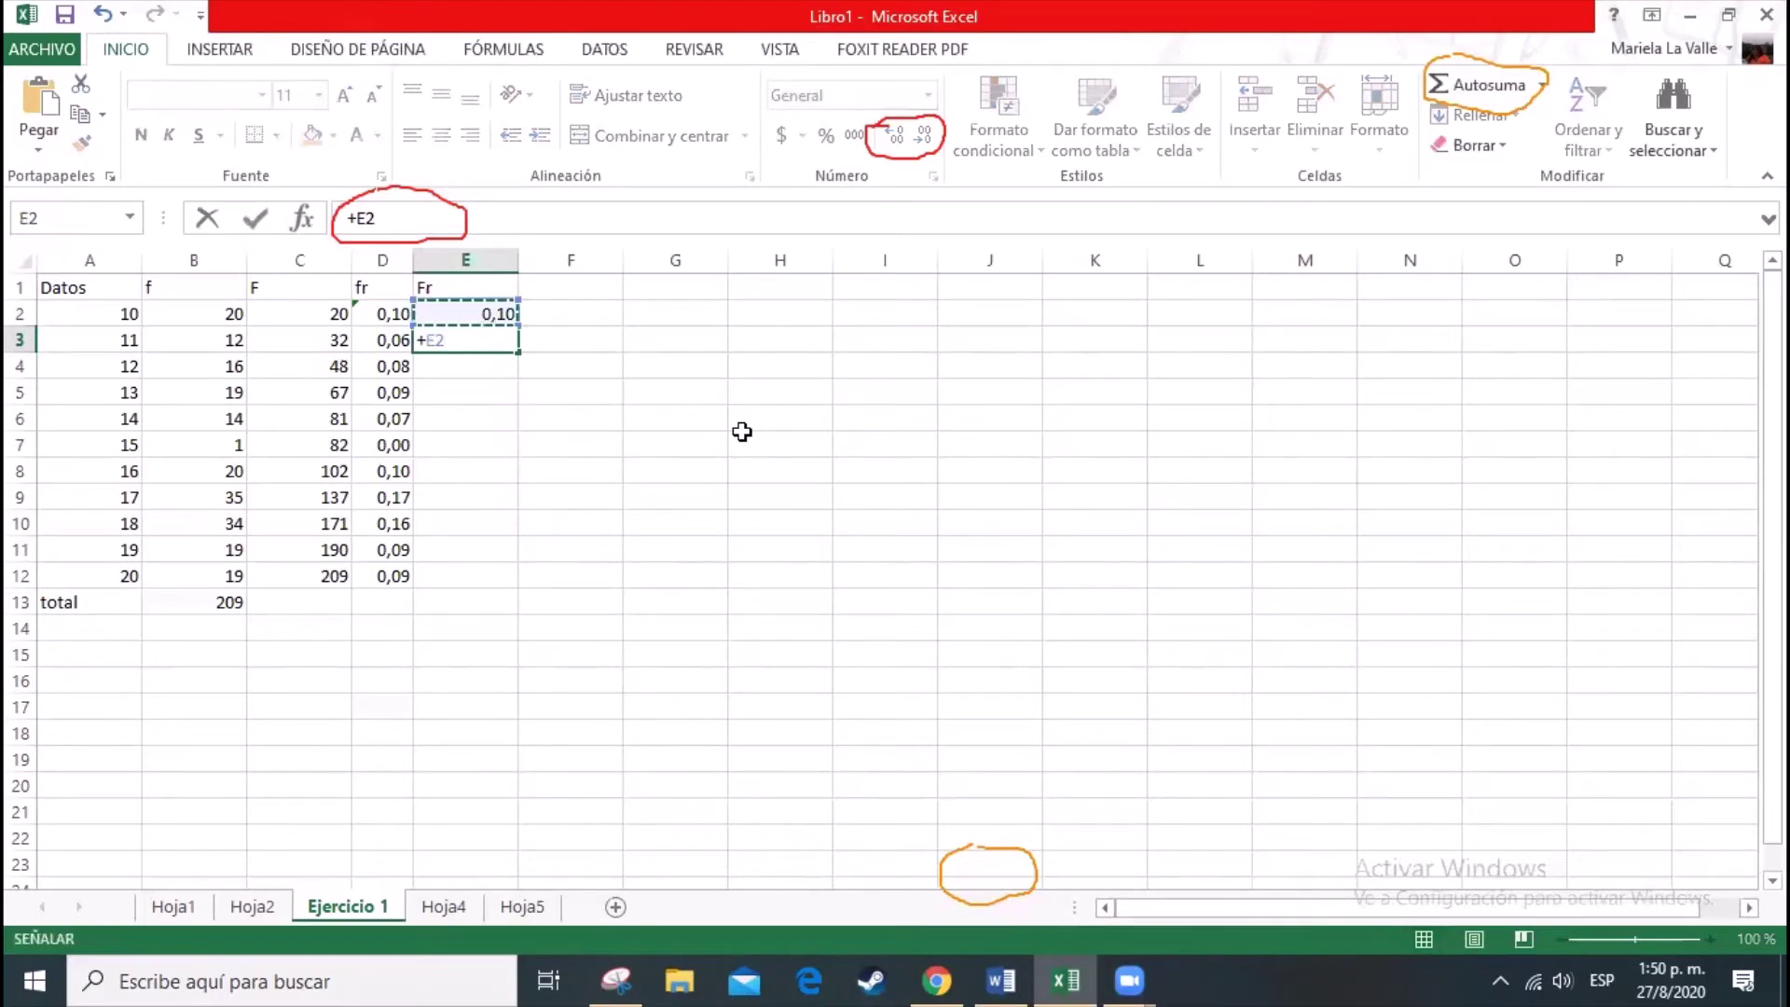
type("+")
key("Left")
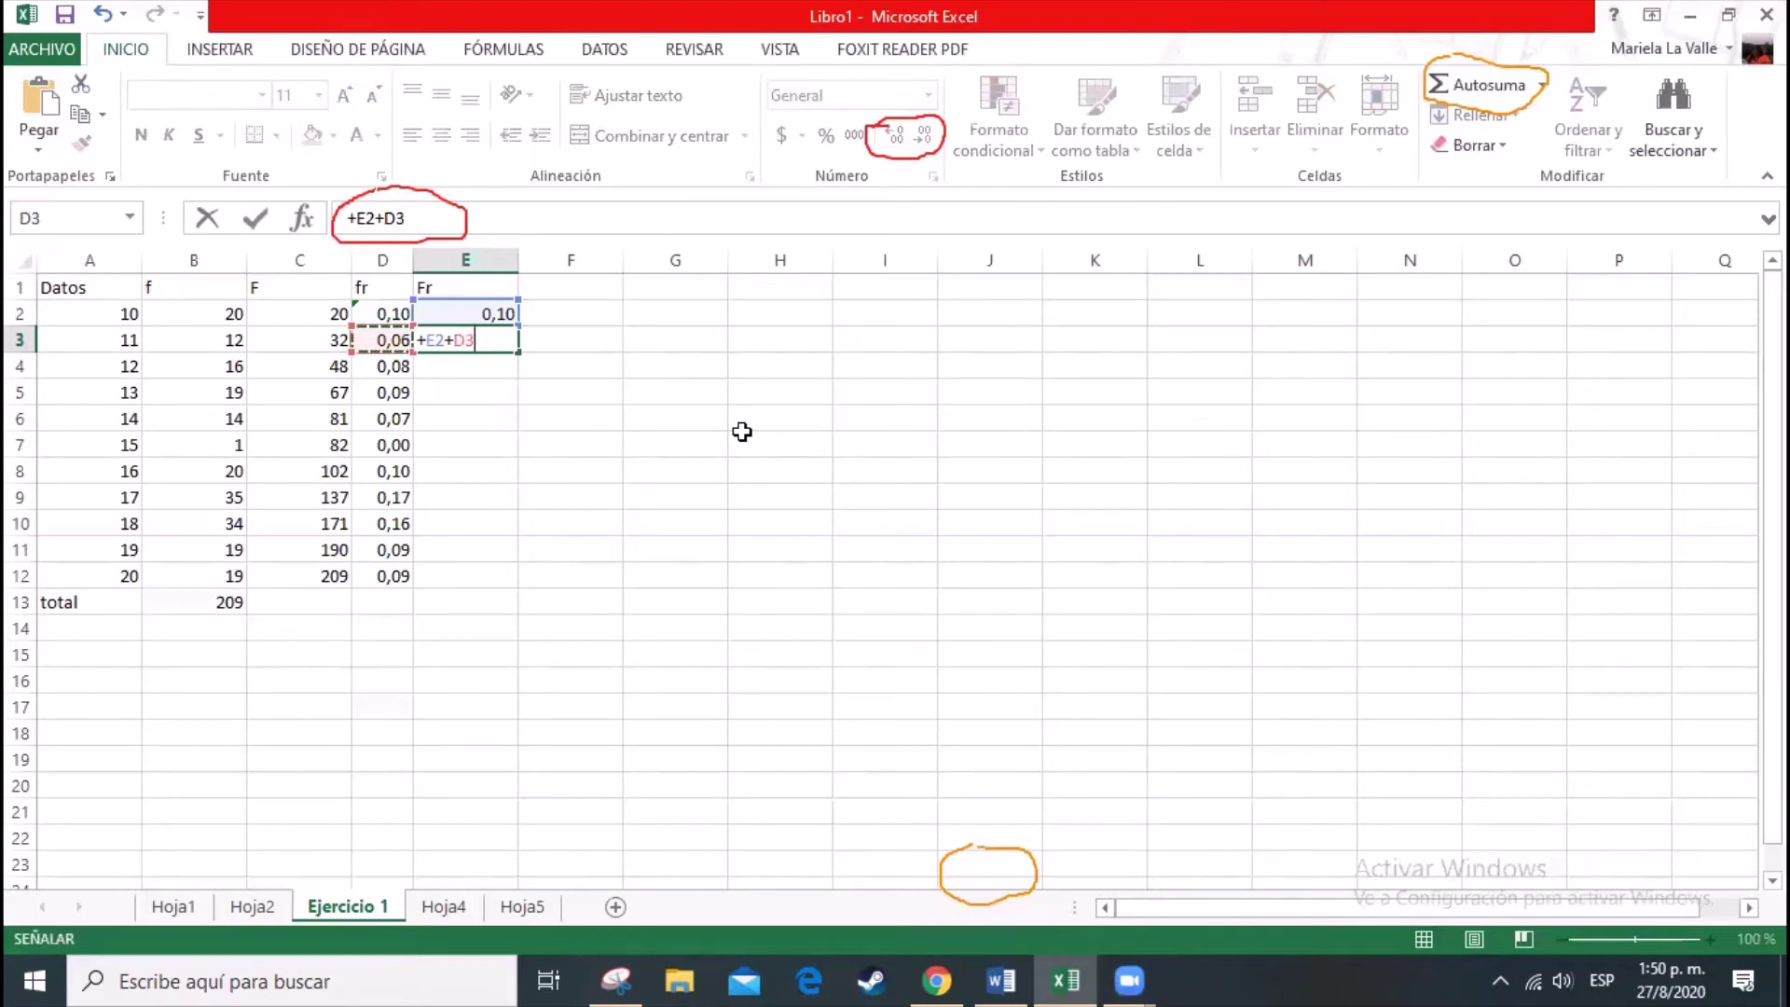
key("Return")
key("Up")
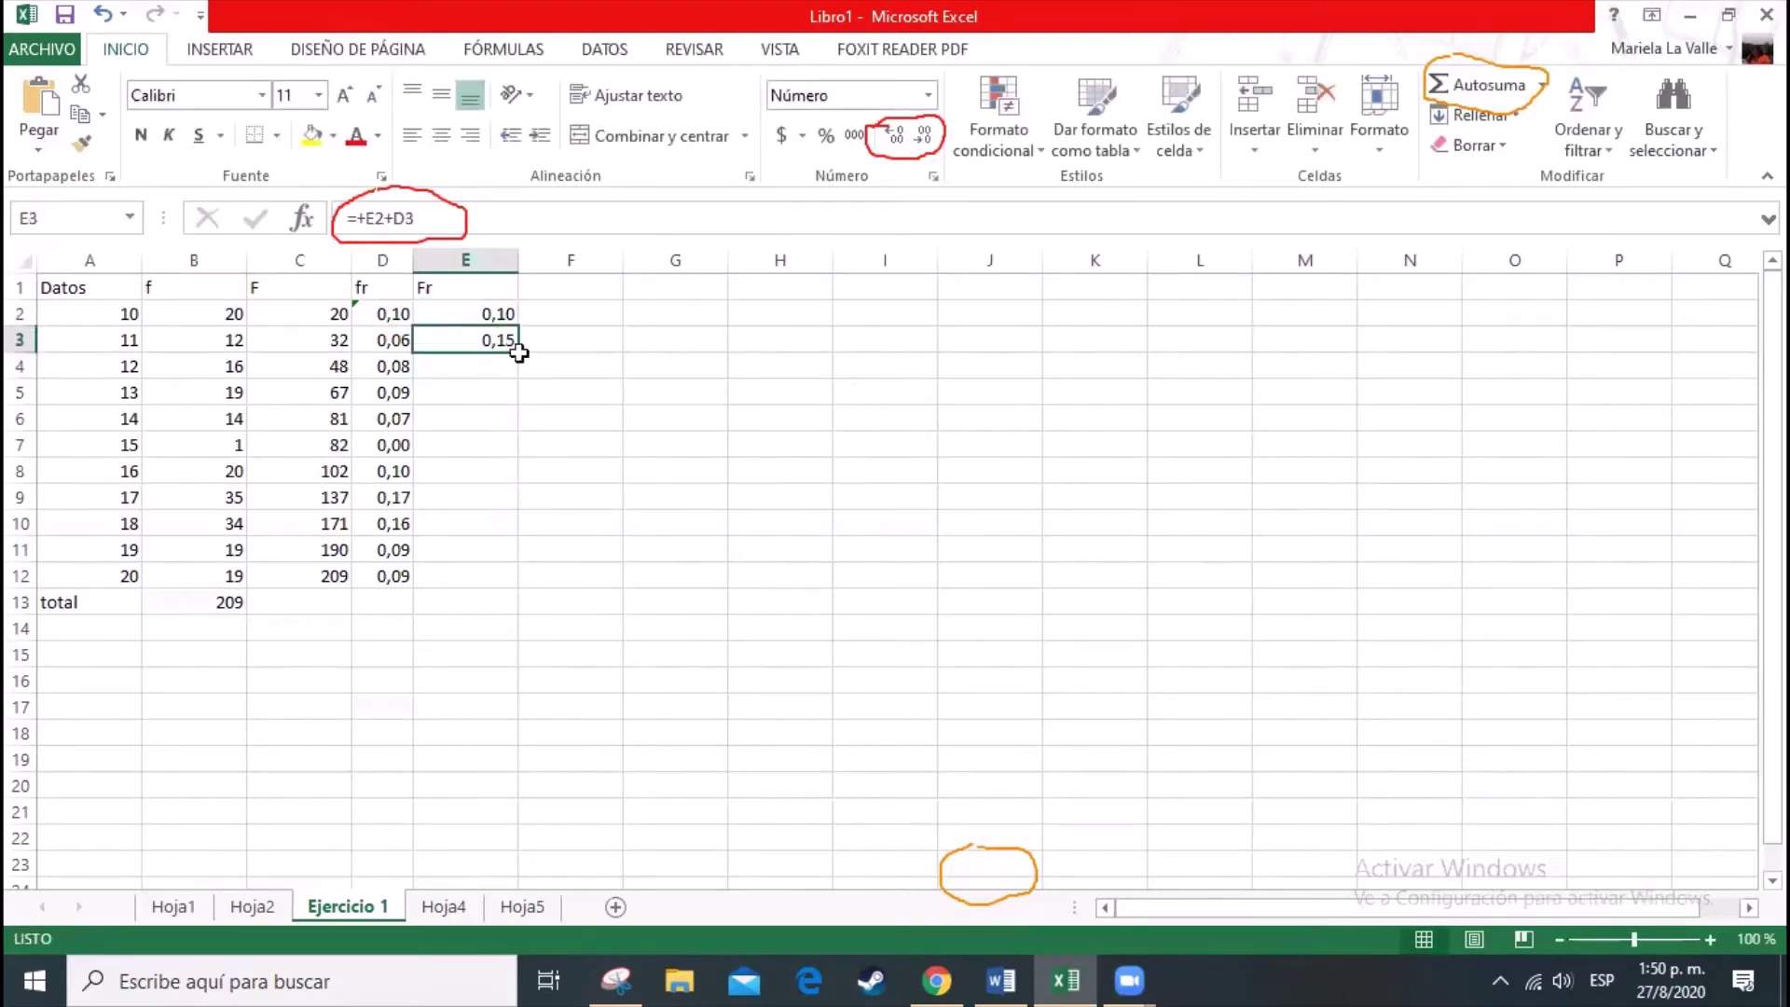
left_click_drag(516, 351, 511, 565)
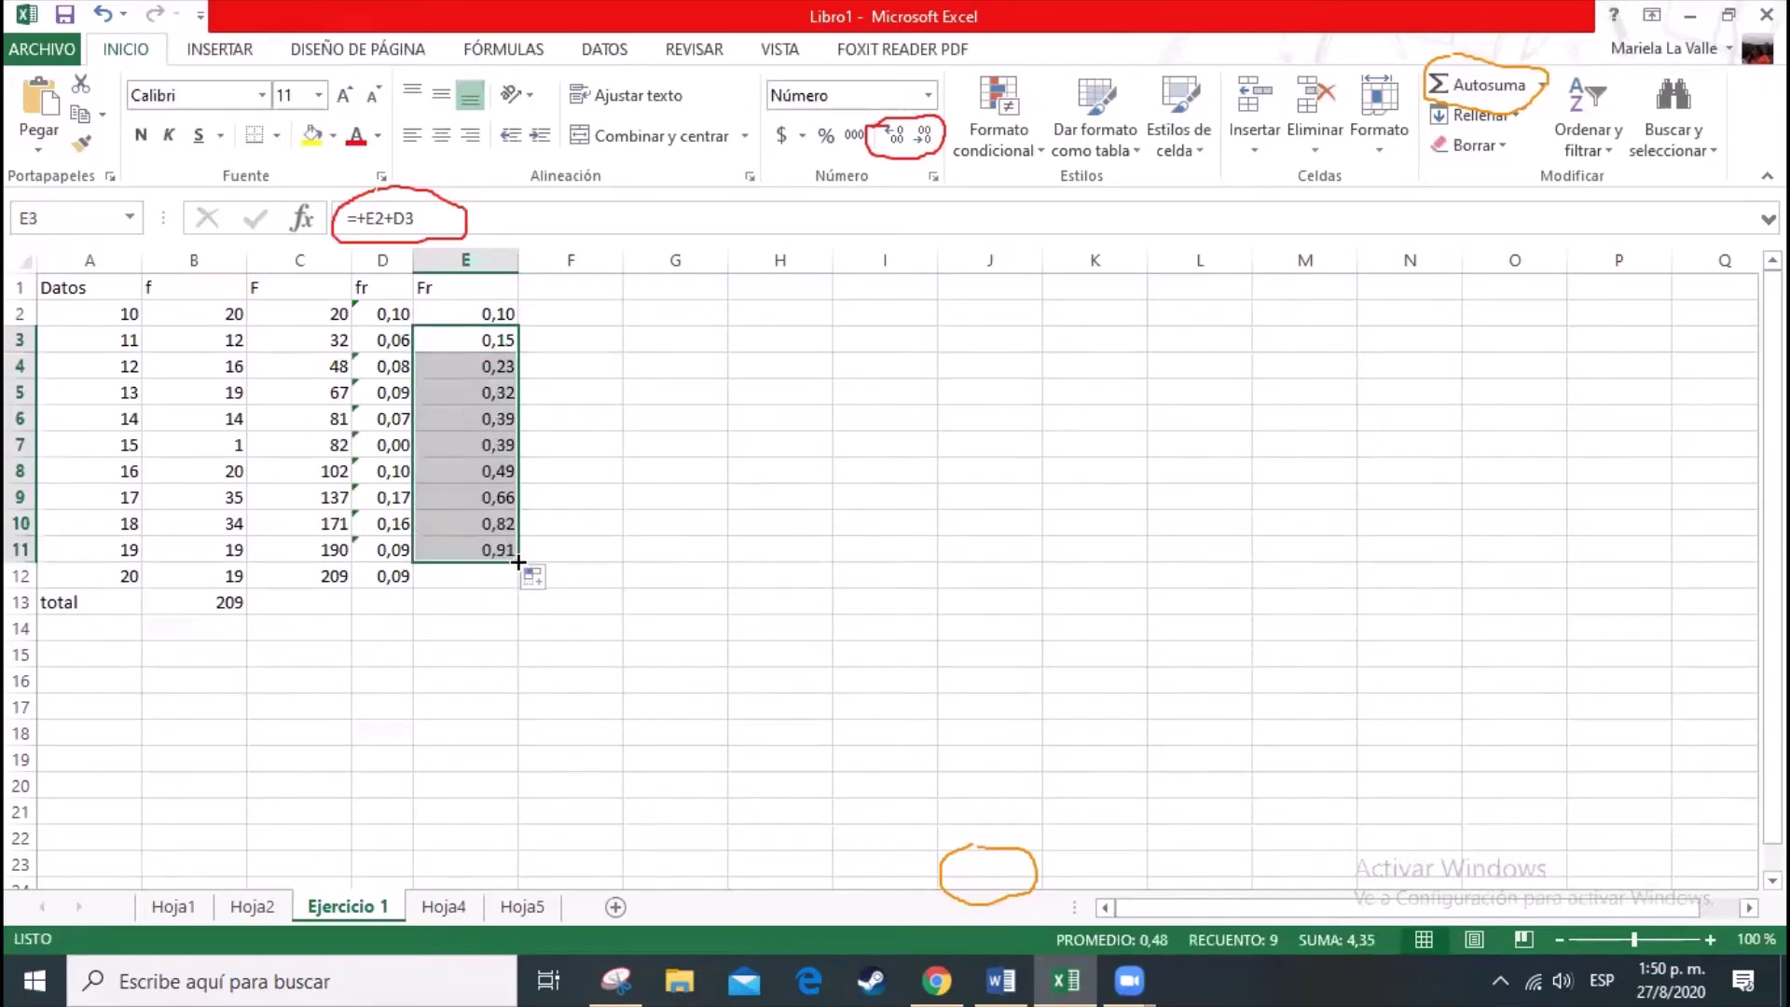
left_click_drag(518, 562, 535, 584)
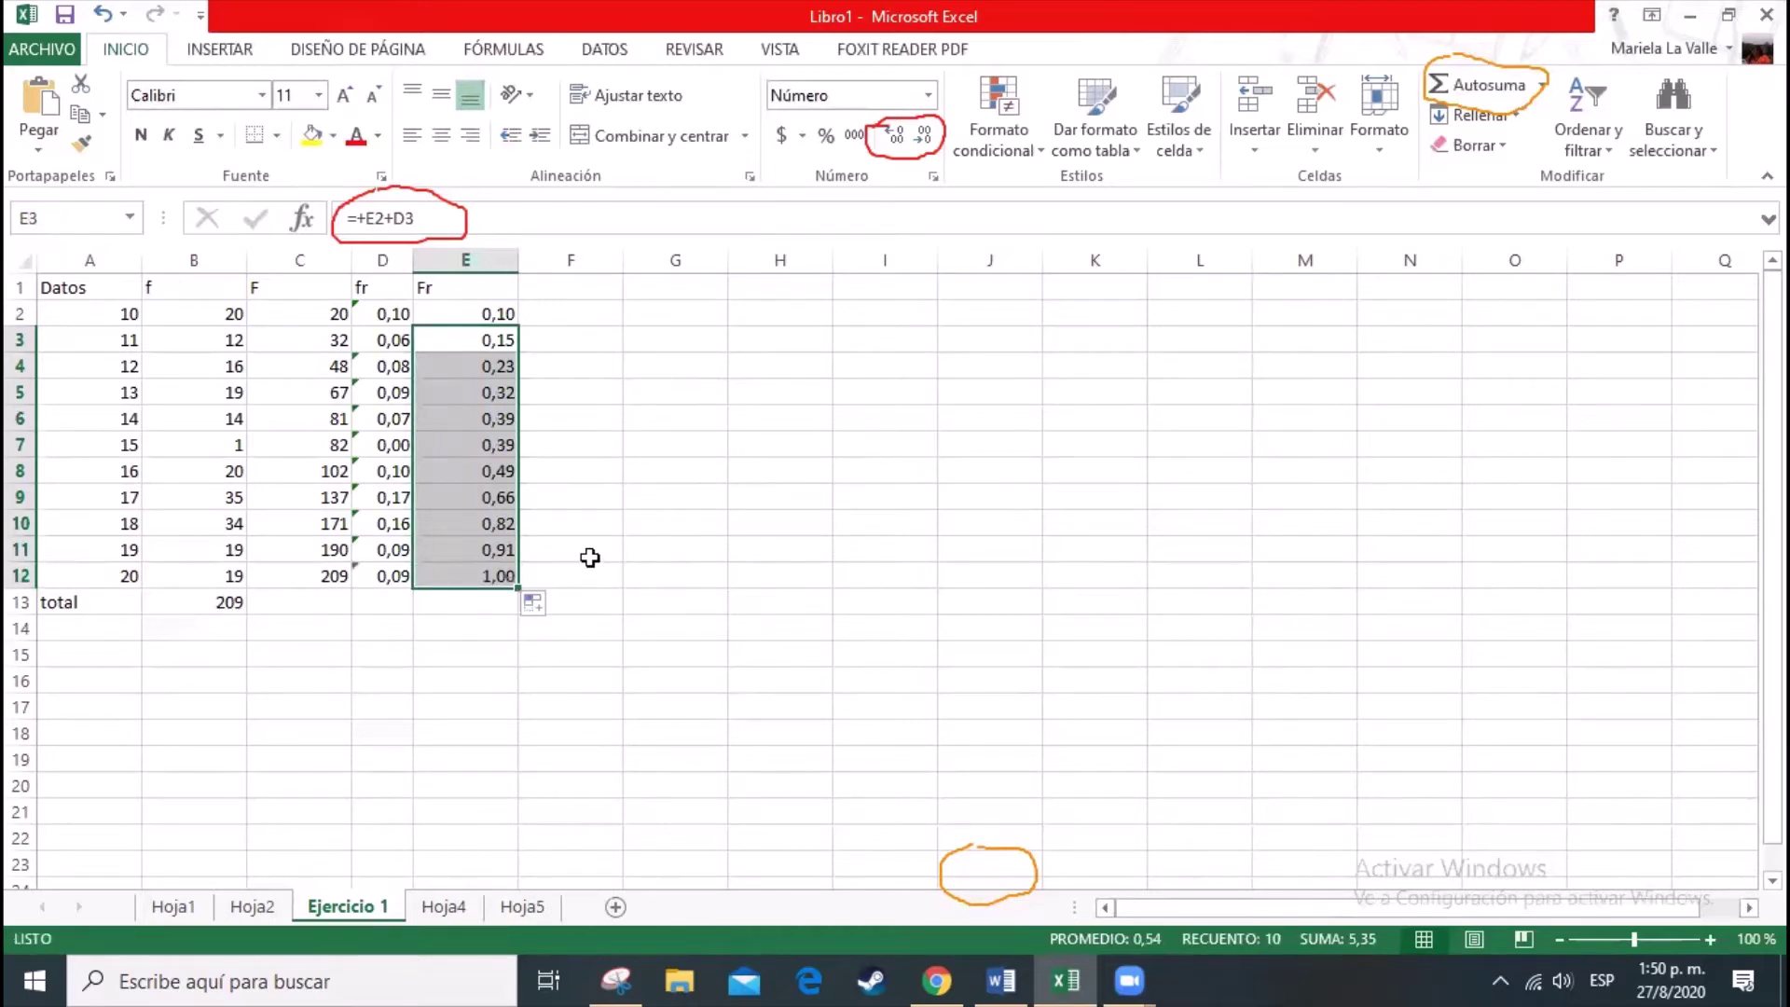
Step: Check the formula of the last cumulative relative frequency in E12 and widen column D to match its neighbours
left_click(590, 558)
left_click(495, 578)
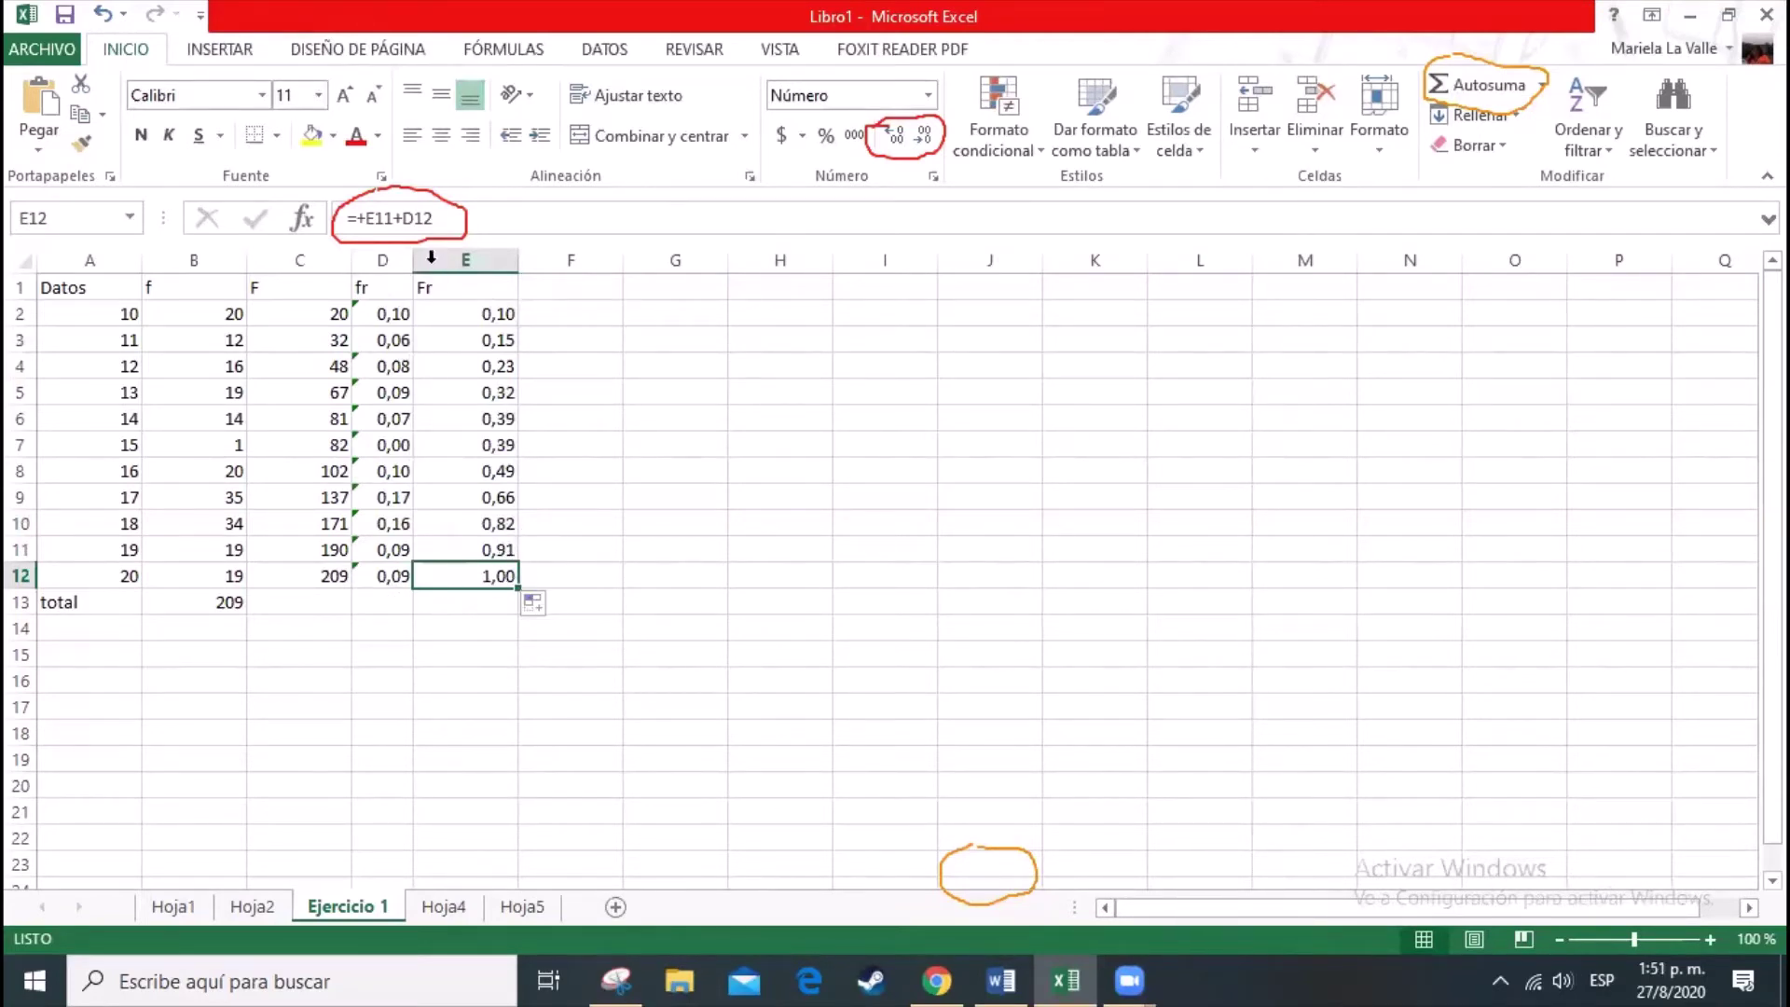
left_click_drag(414, 263, 458, 262)
Step: Compare the last cumulative frequency in C12 with the total in B13, and restore the workbook window beside the Word lesson
left_click(328, 575)
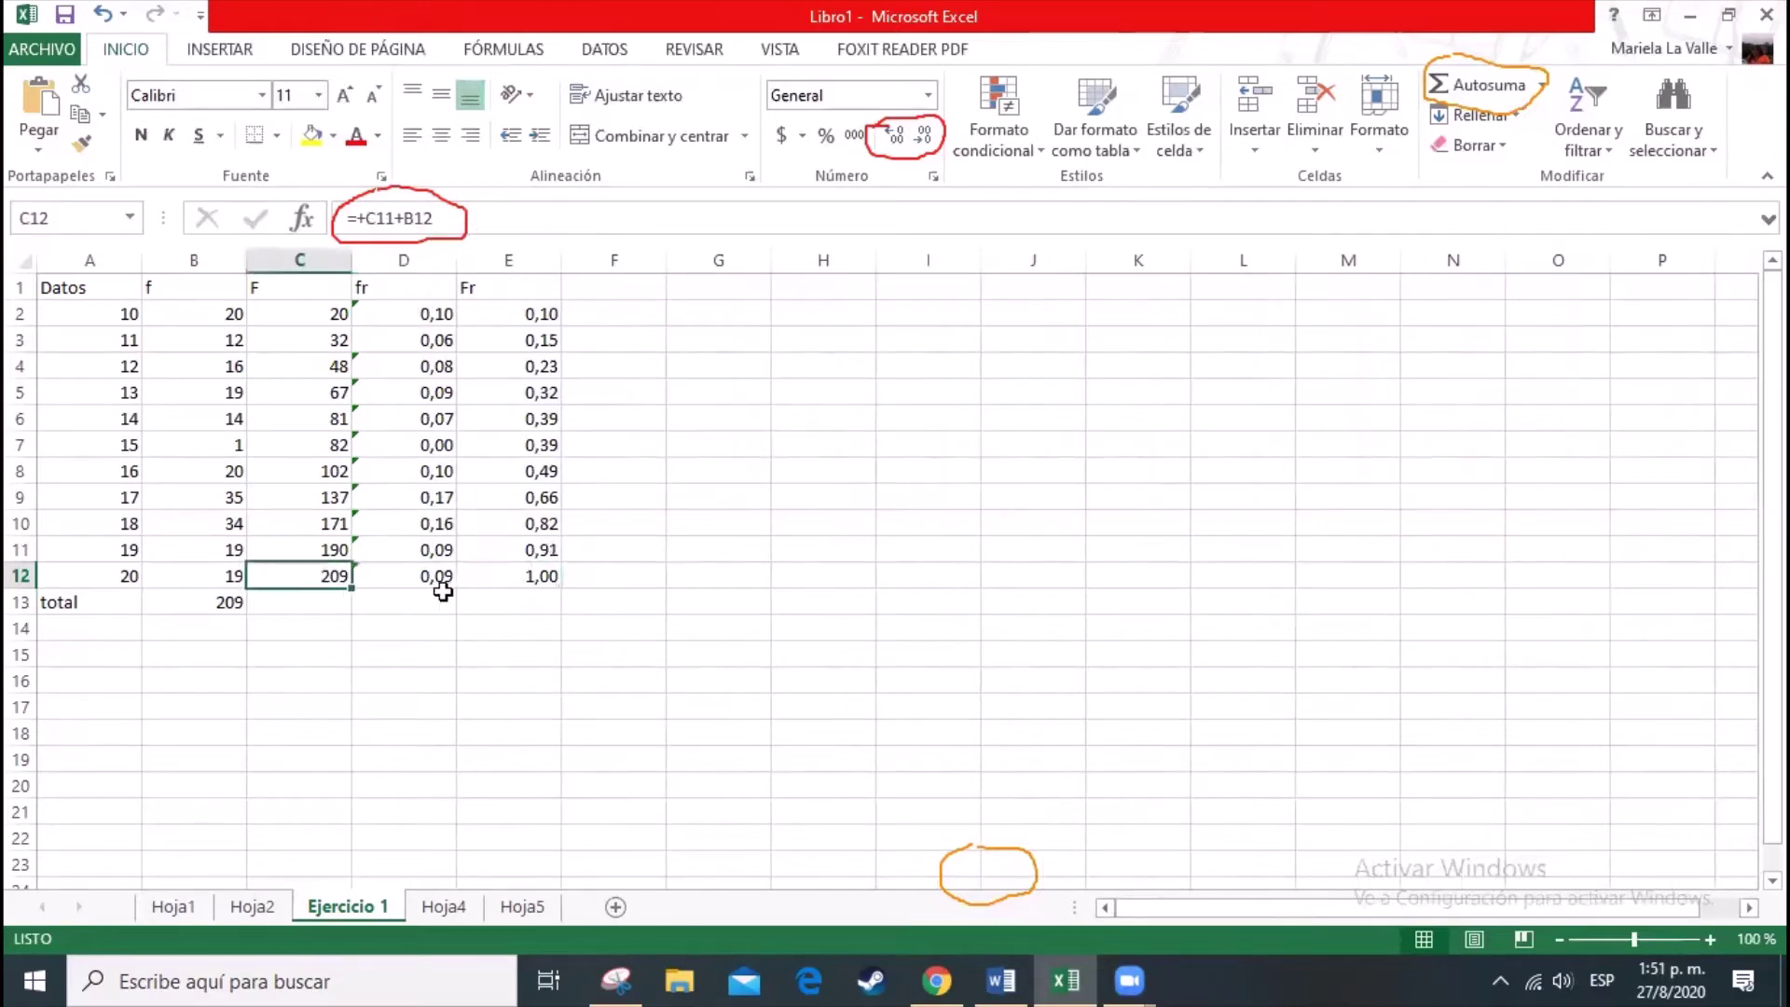
left_click(233, 604)
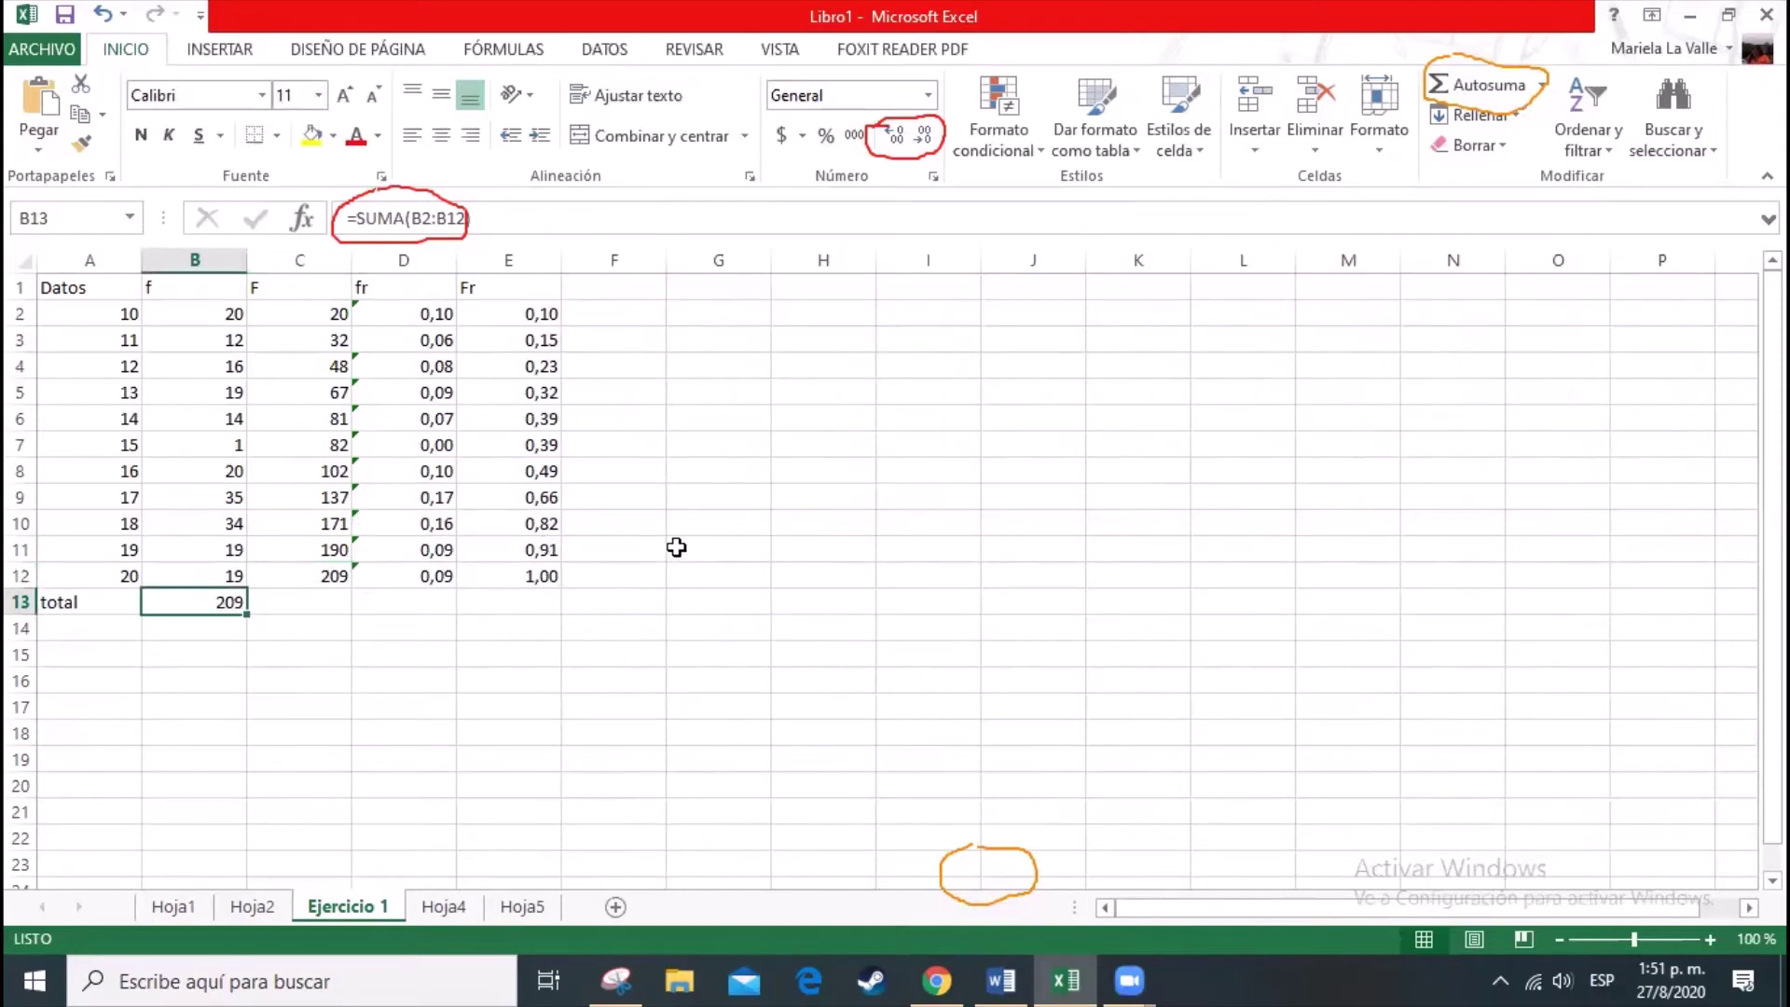
left_click(1727, 15)
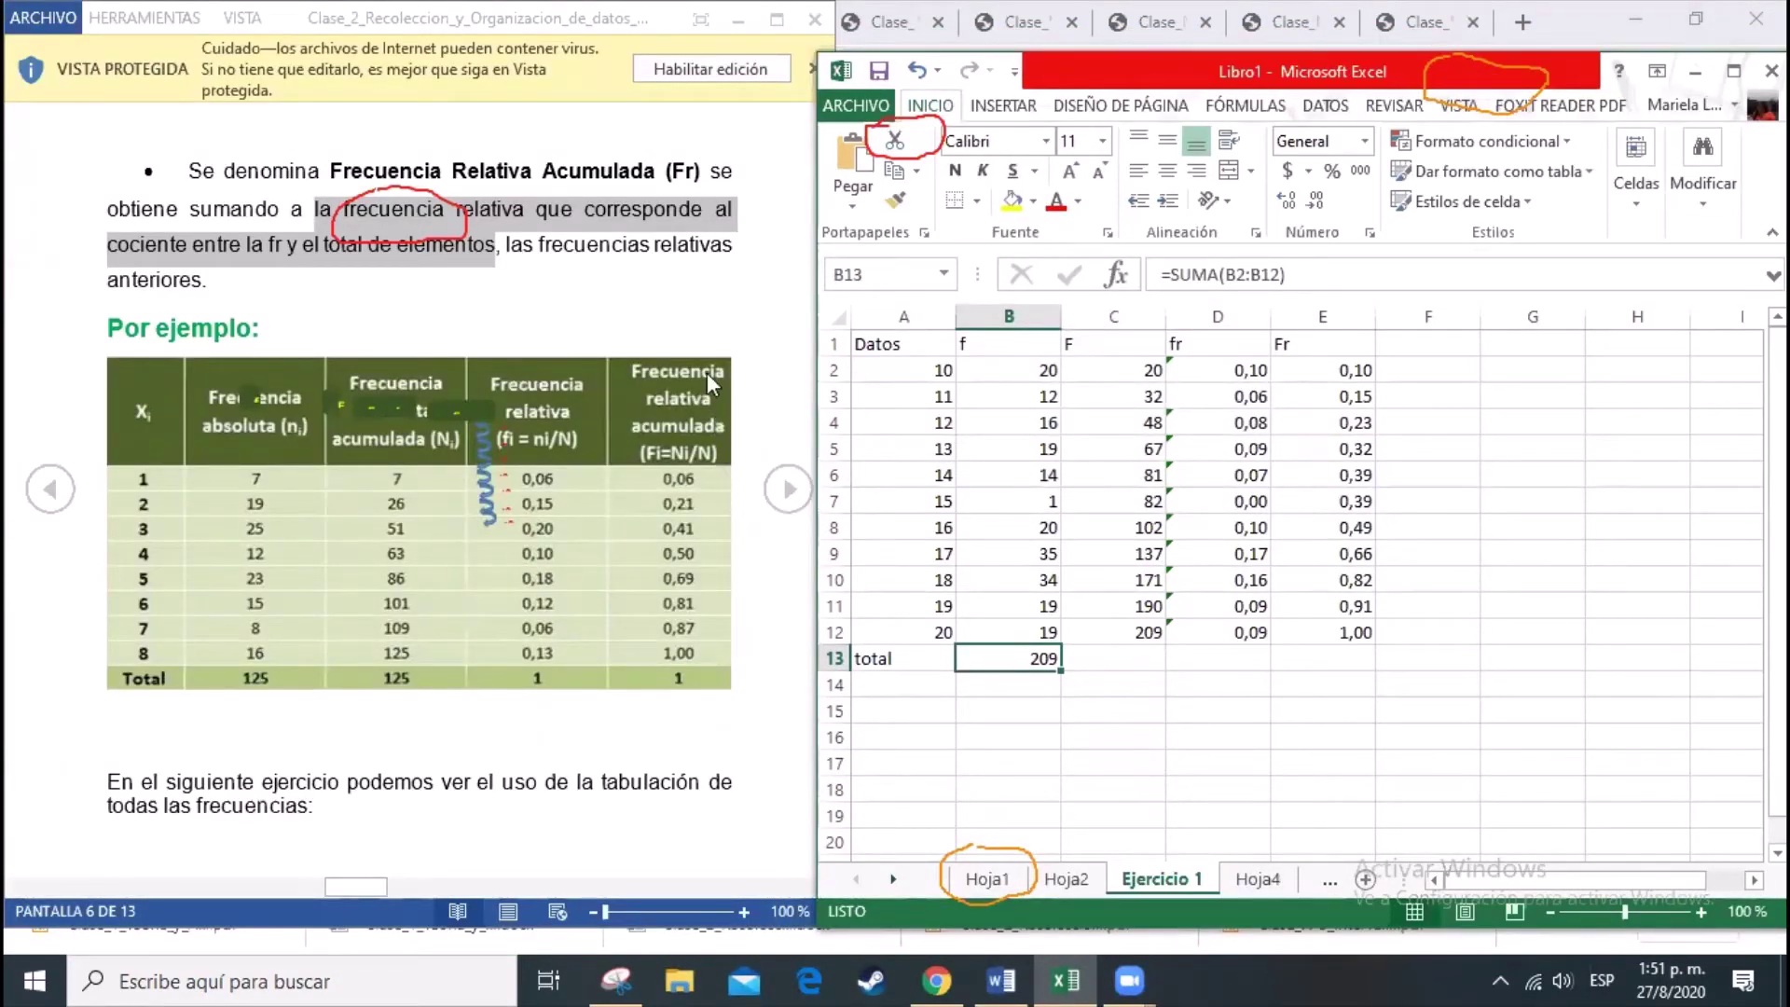
left_click(914, 349)
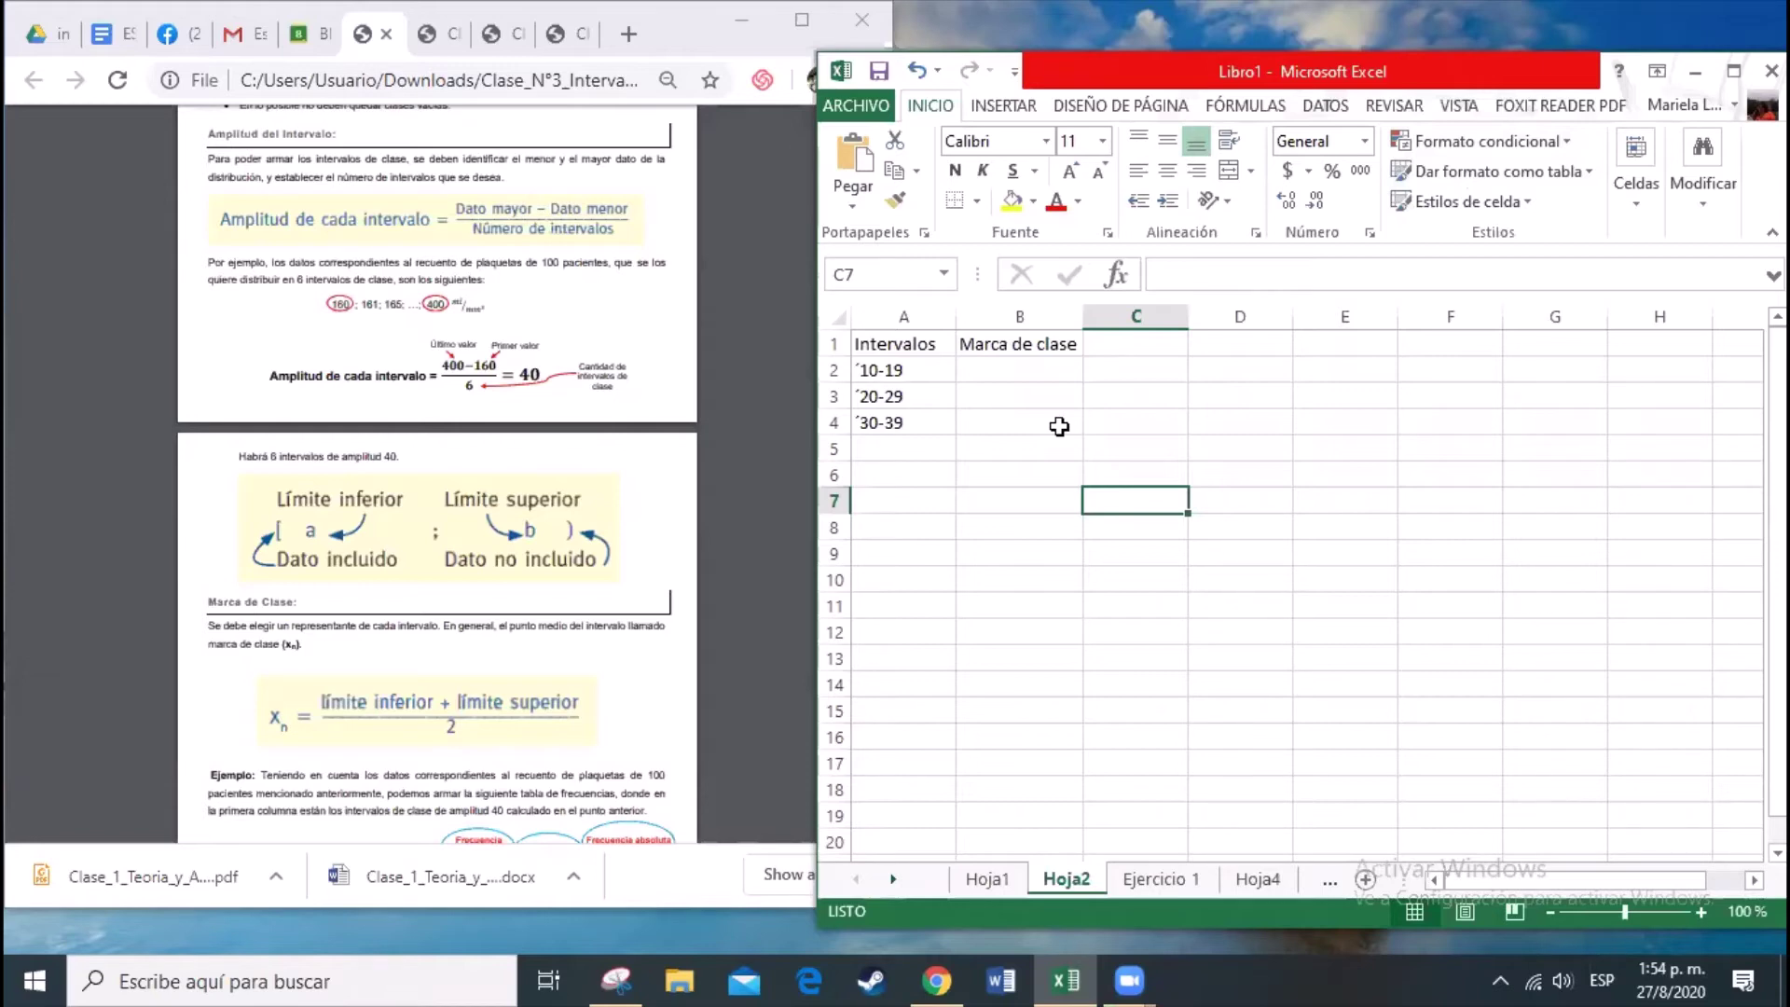
Step: Calculate the class mark of the 10-19 interval in B2 of Hoja2 with the formula +(10+19)/2
type("9")
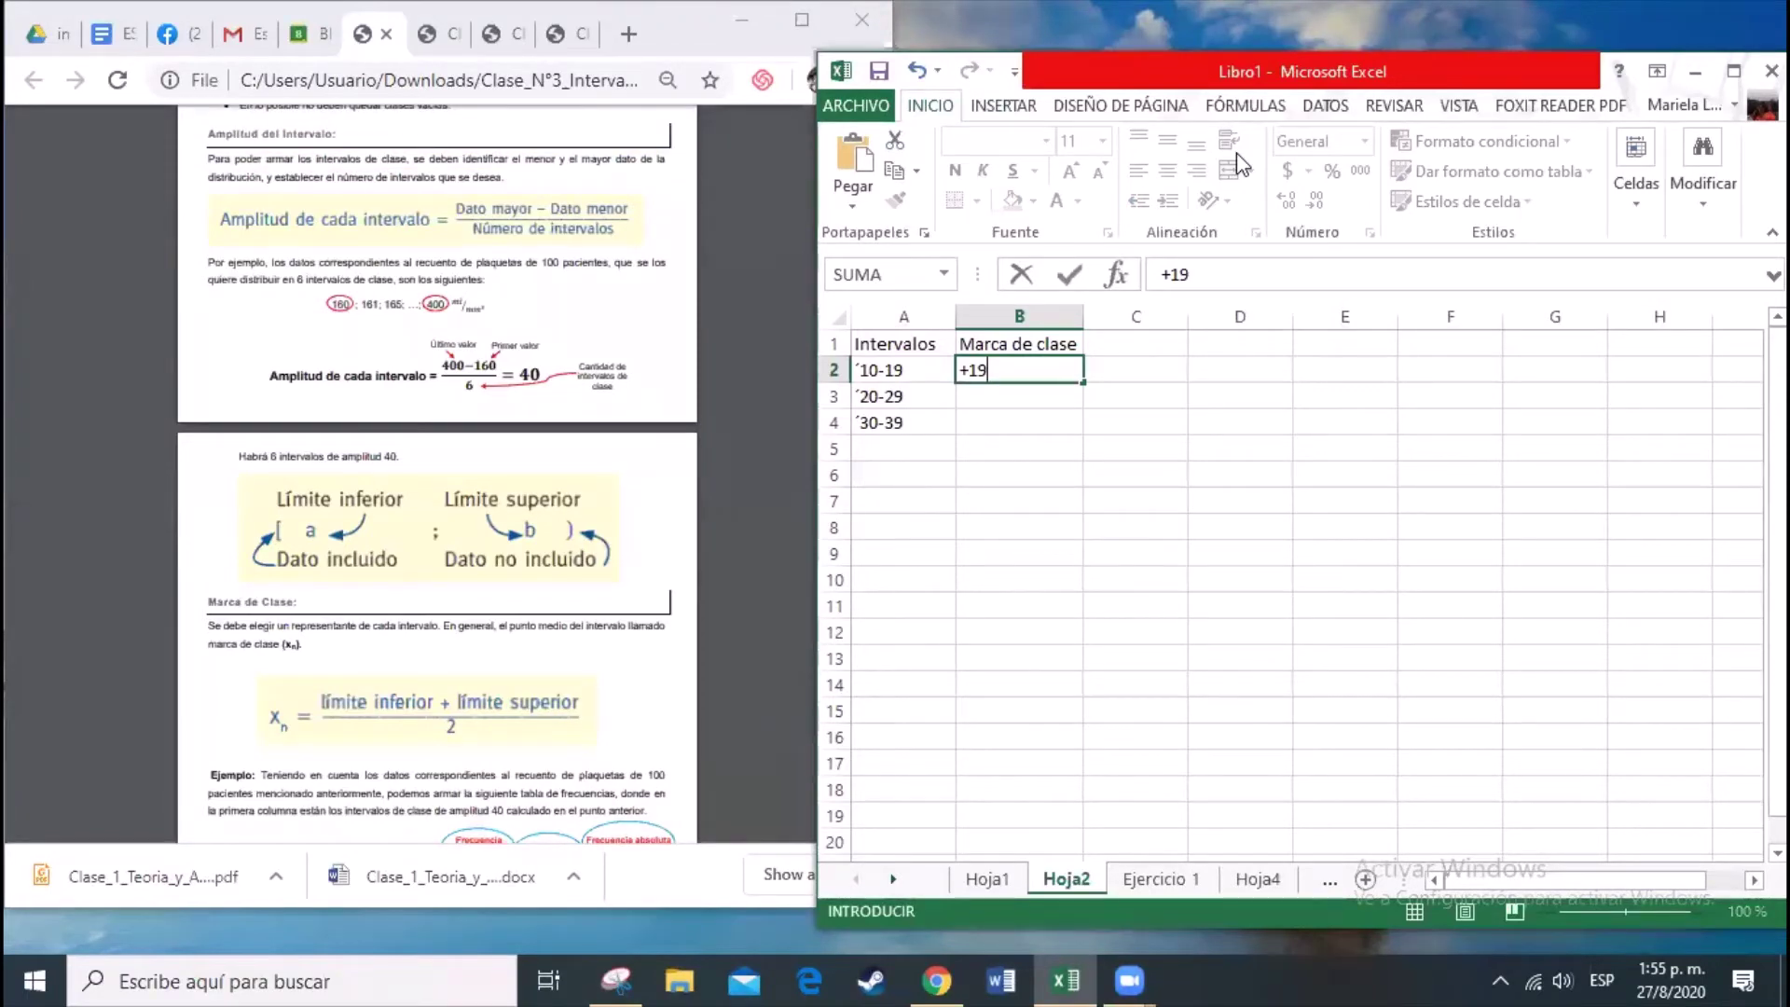
mouse_move(303, 679)
left_mouse_down()
mouse_move(250, 723)
mouse_move(622, 736)
mouse_move(424, 673)
mouse_move(281, 684)
left_mouse_up()
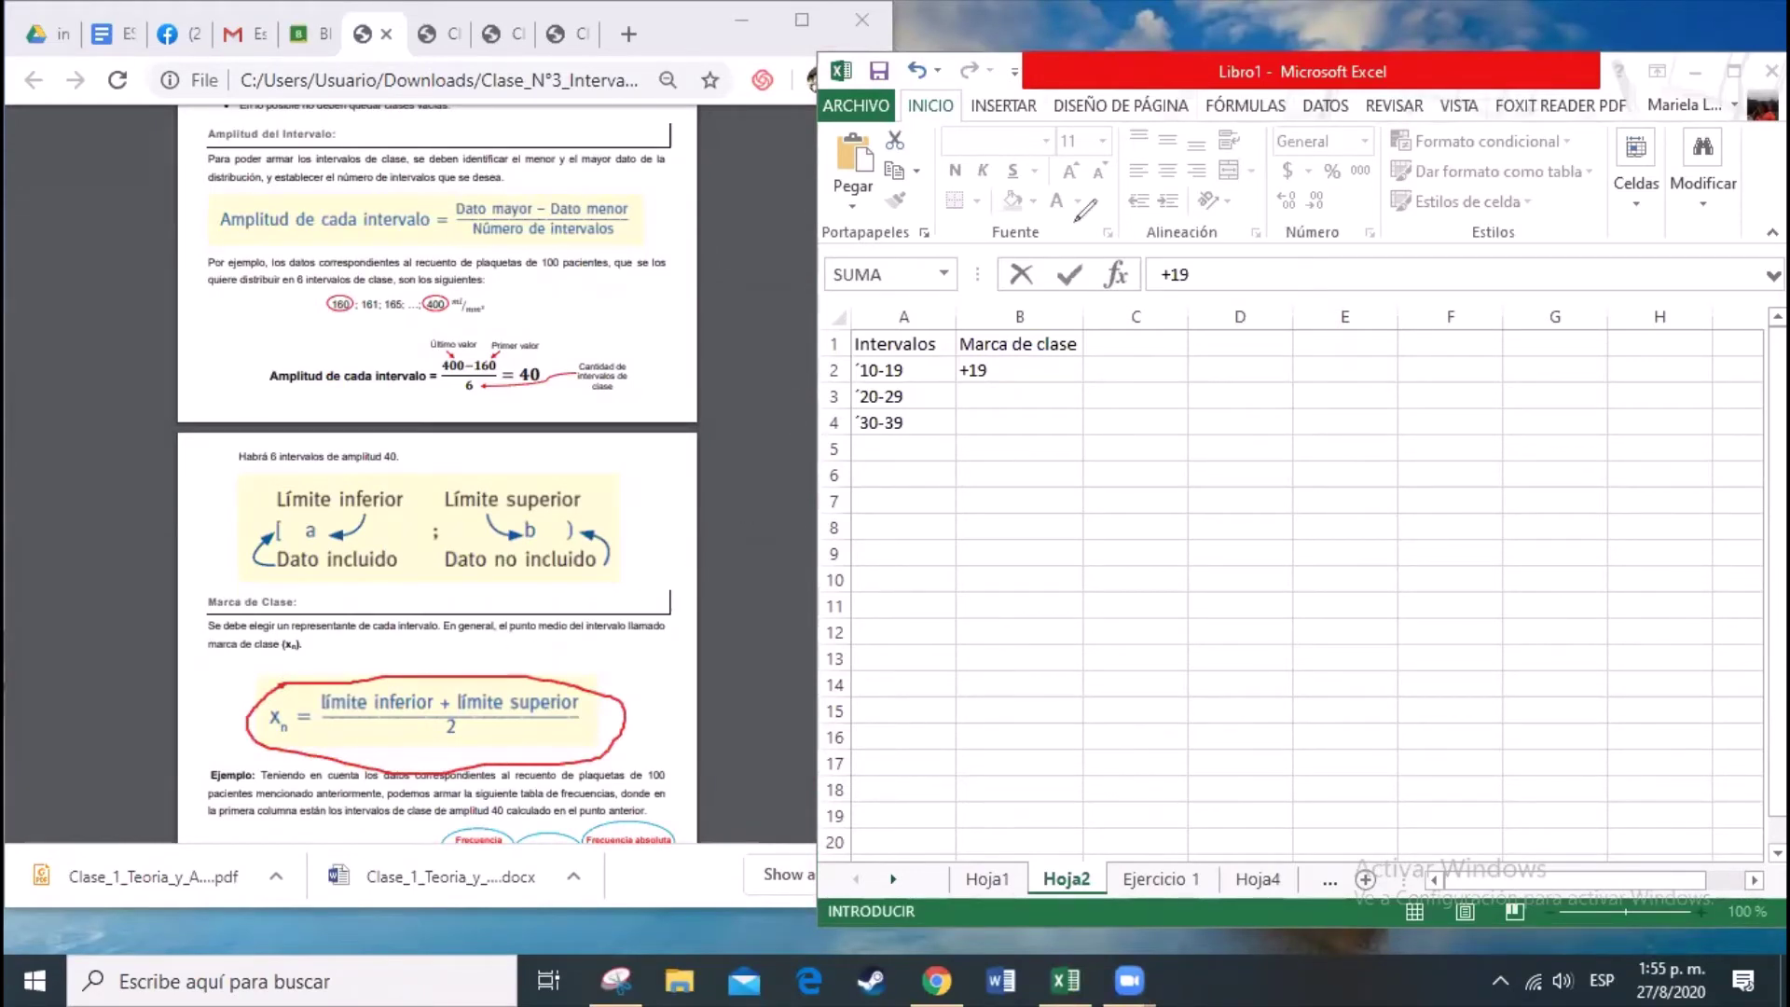
left_click(1047, 372)
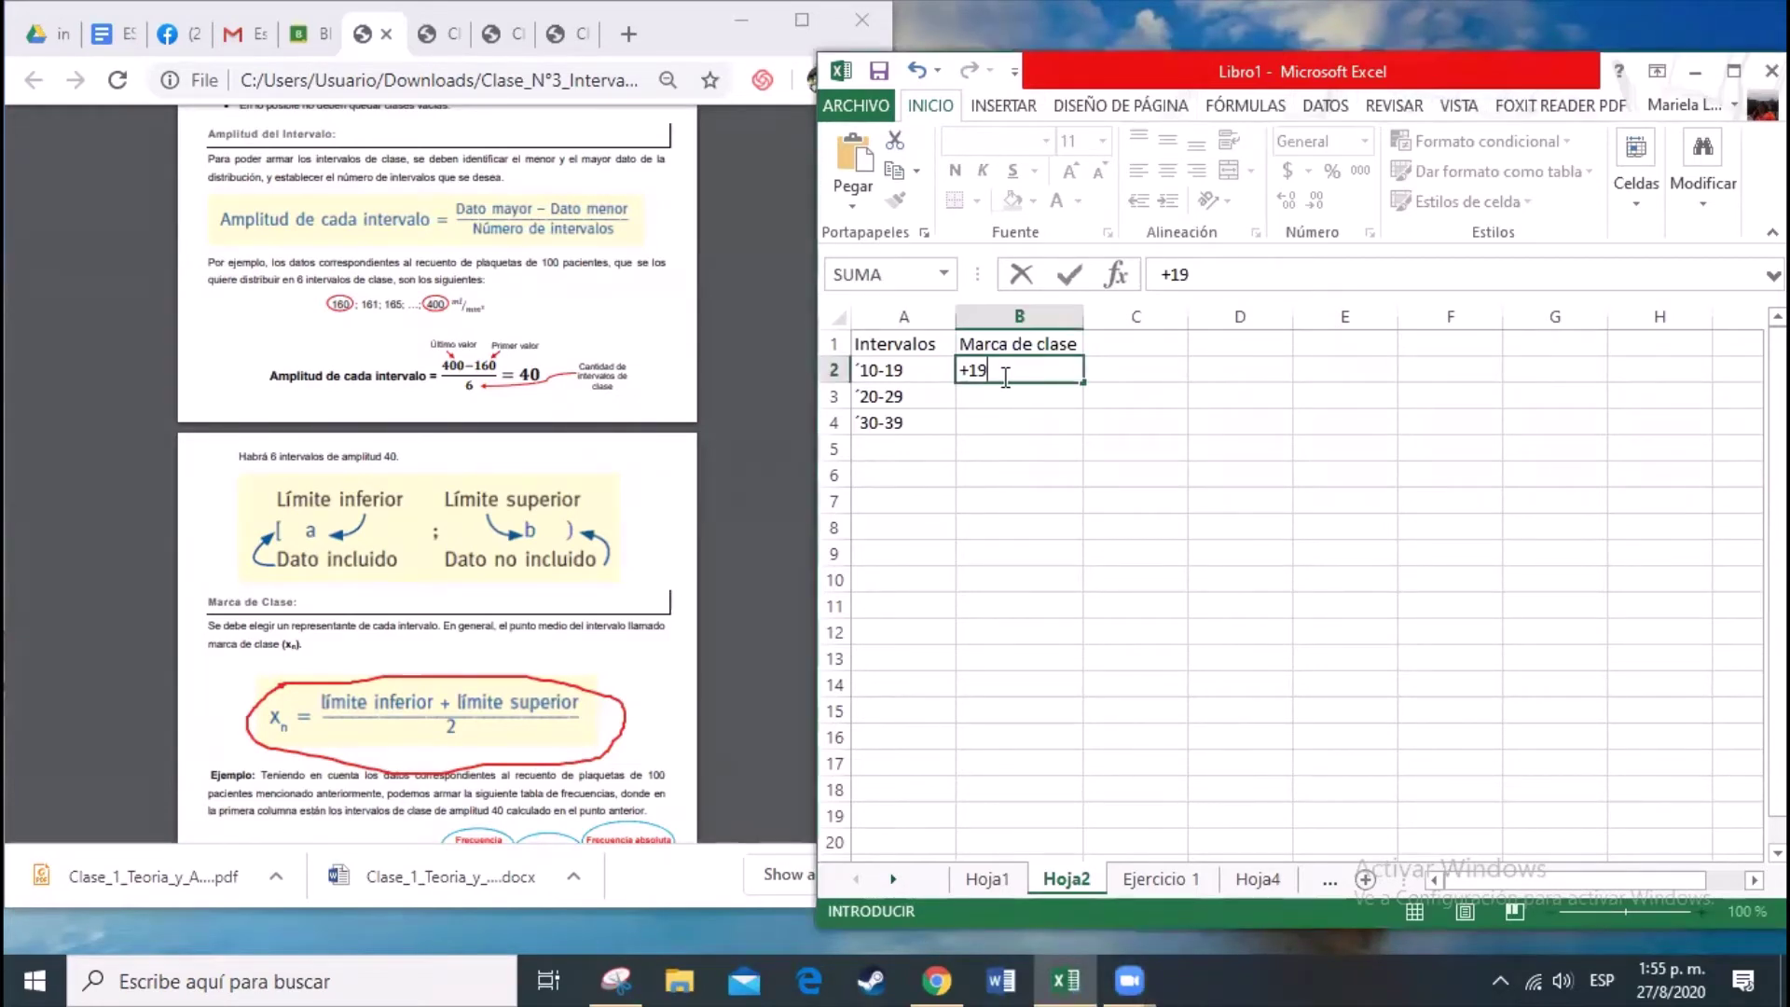
left_click(970, 369)
left_click_drag(971, 369, 998, 369)
type("10")
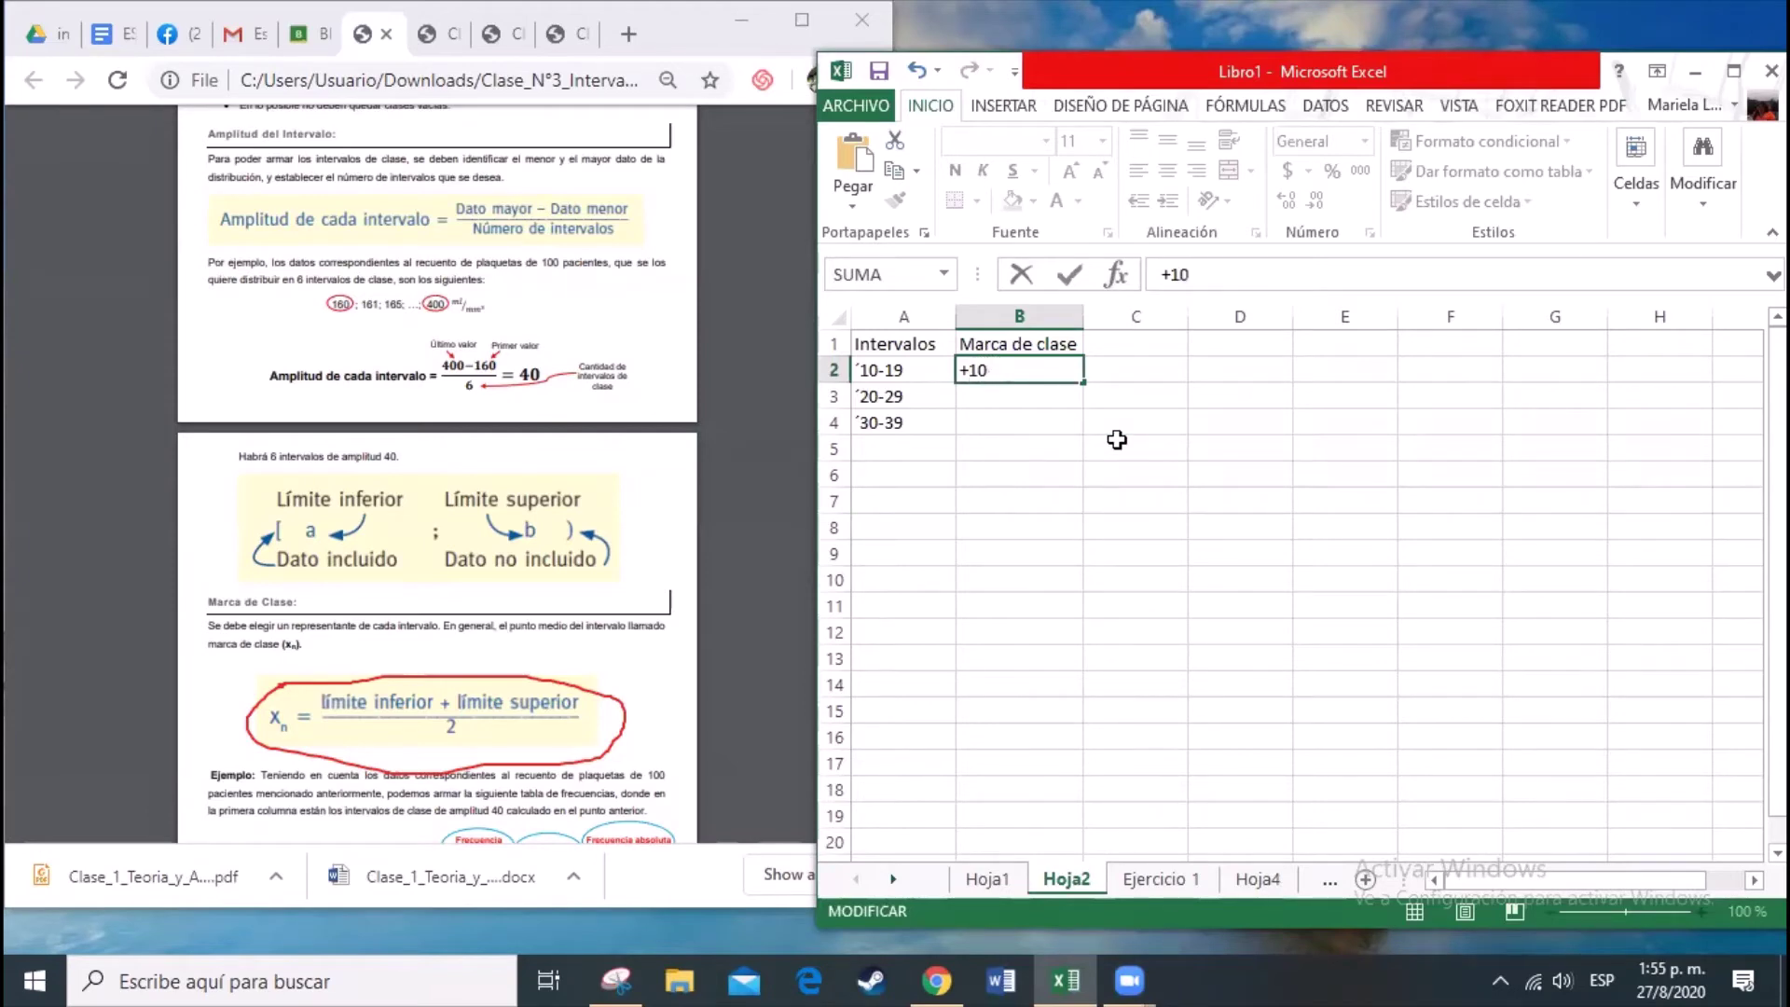
type("+19)")
left_click(970, 369)
type("(")
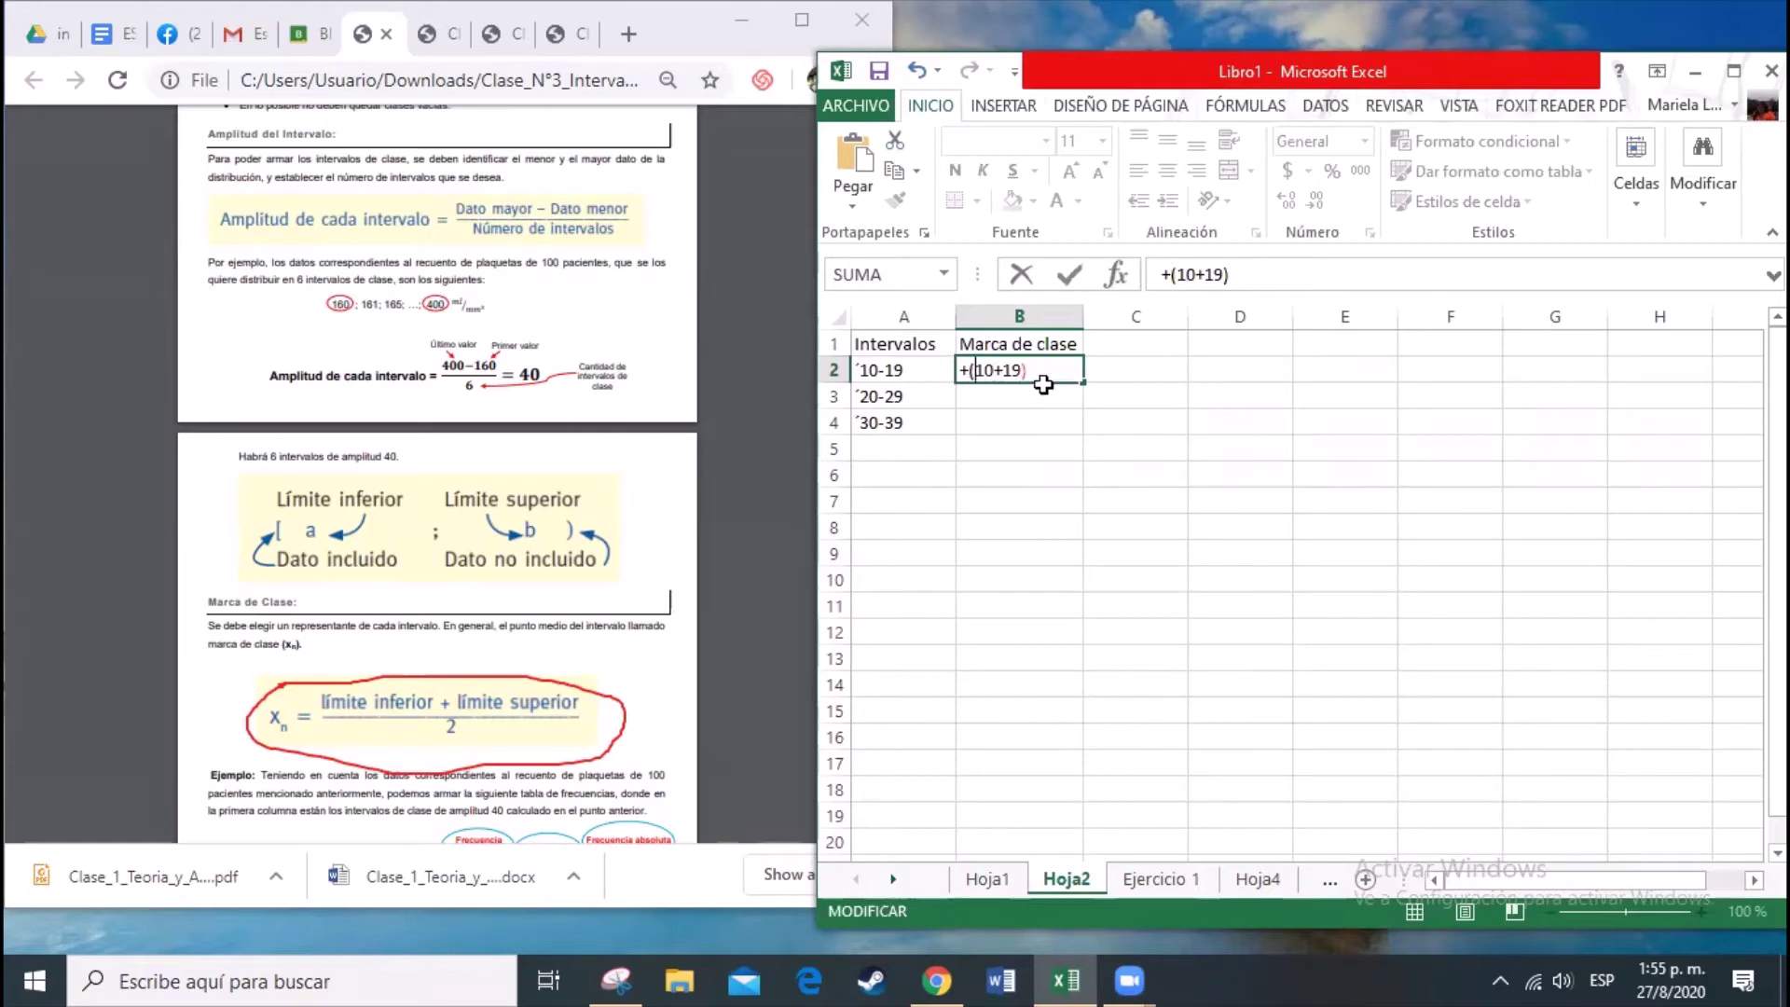
left_click(1040, 368)
type("/2")
key("Return")
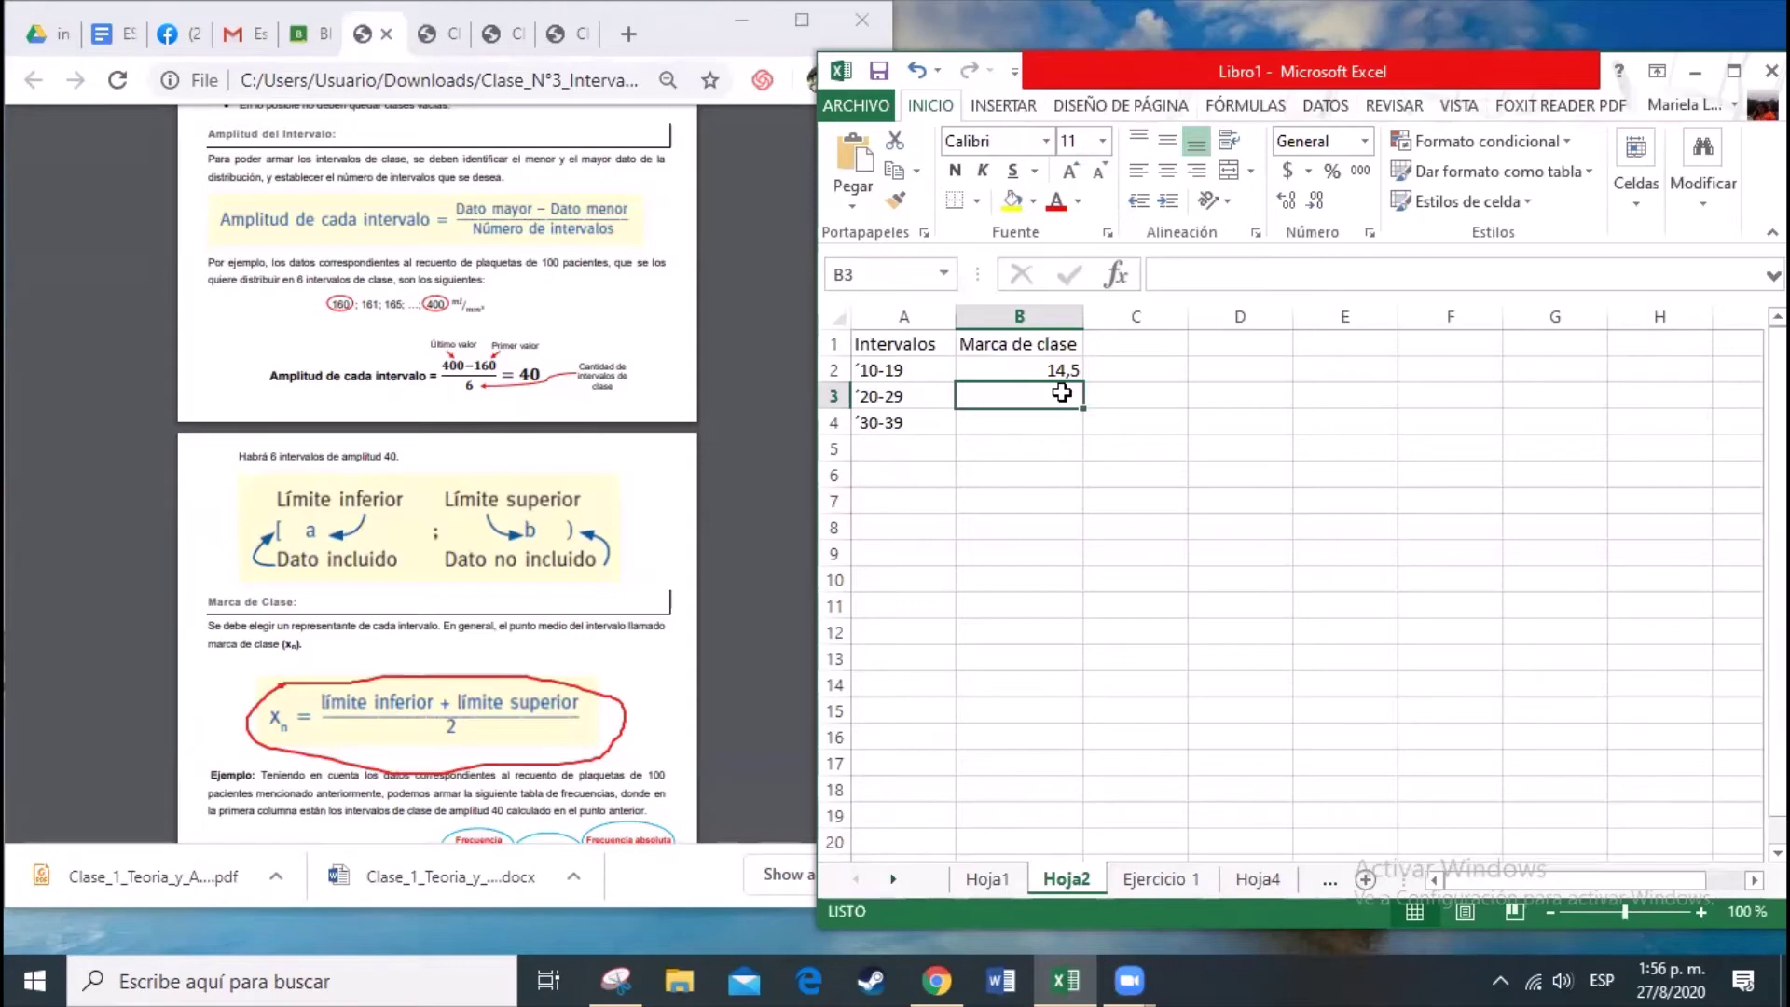
Step: Calculate the class mark of the 20-29 interval in B3 with the formula +(20+29)/2
type("+")
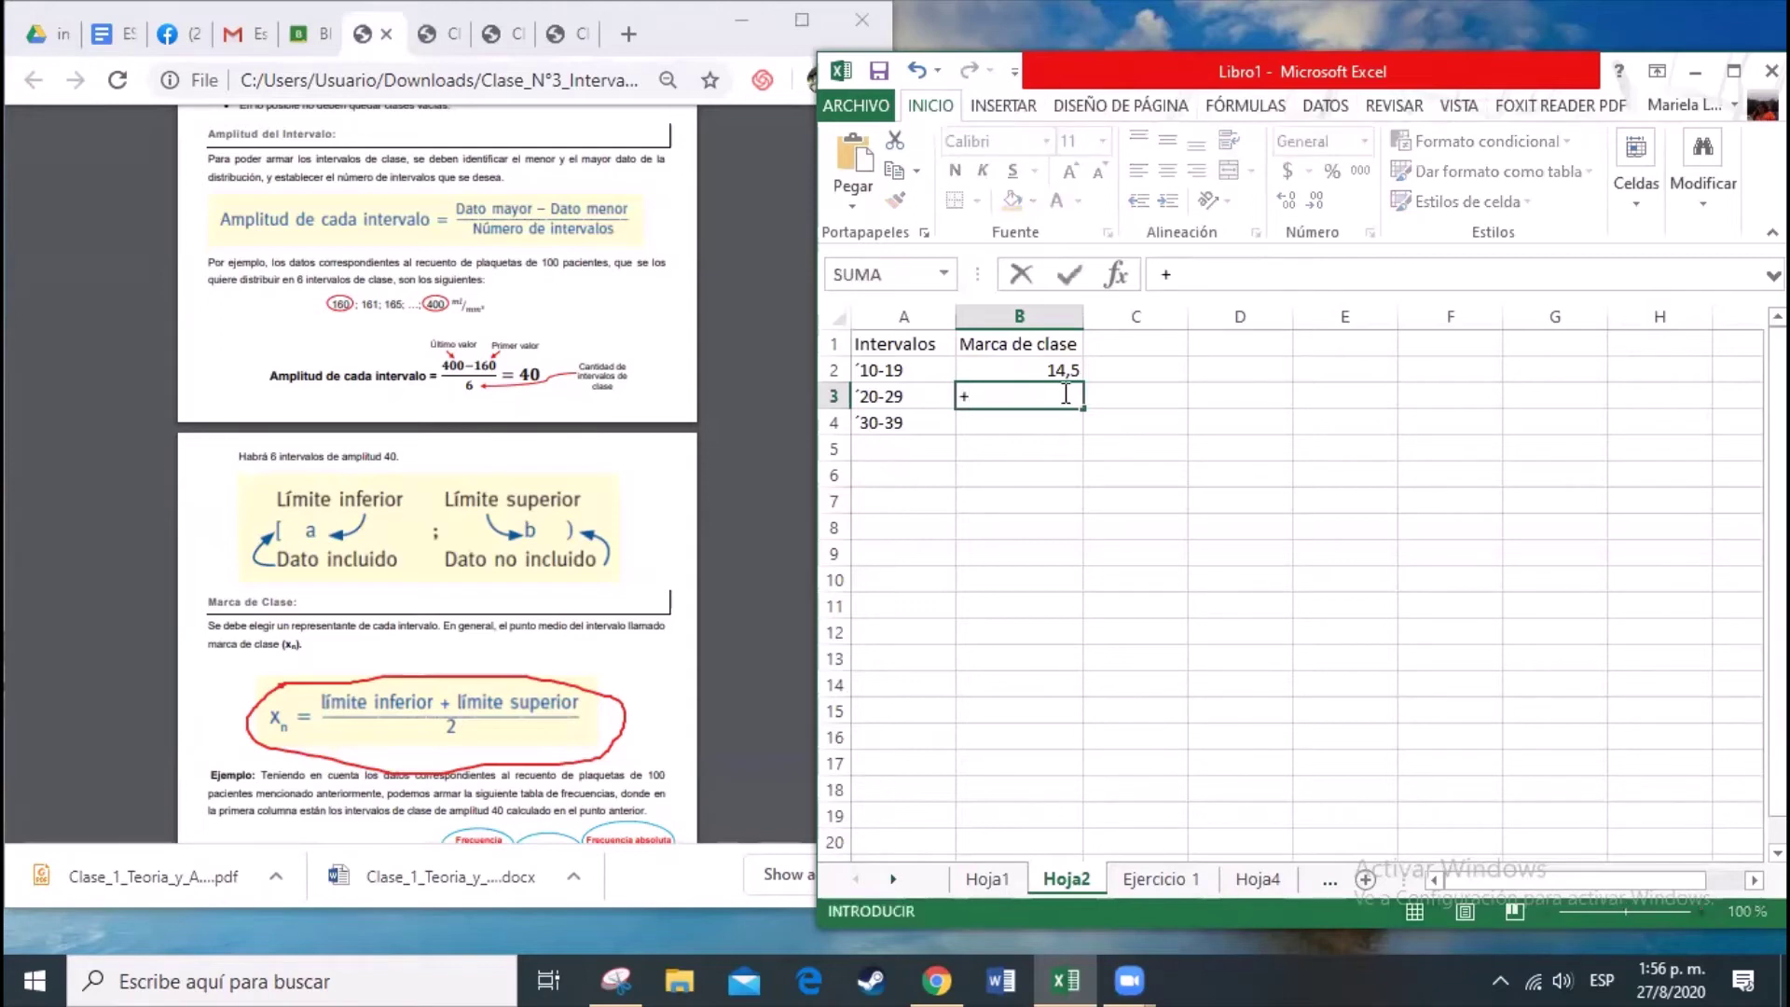
type("(20+29)")
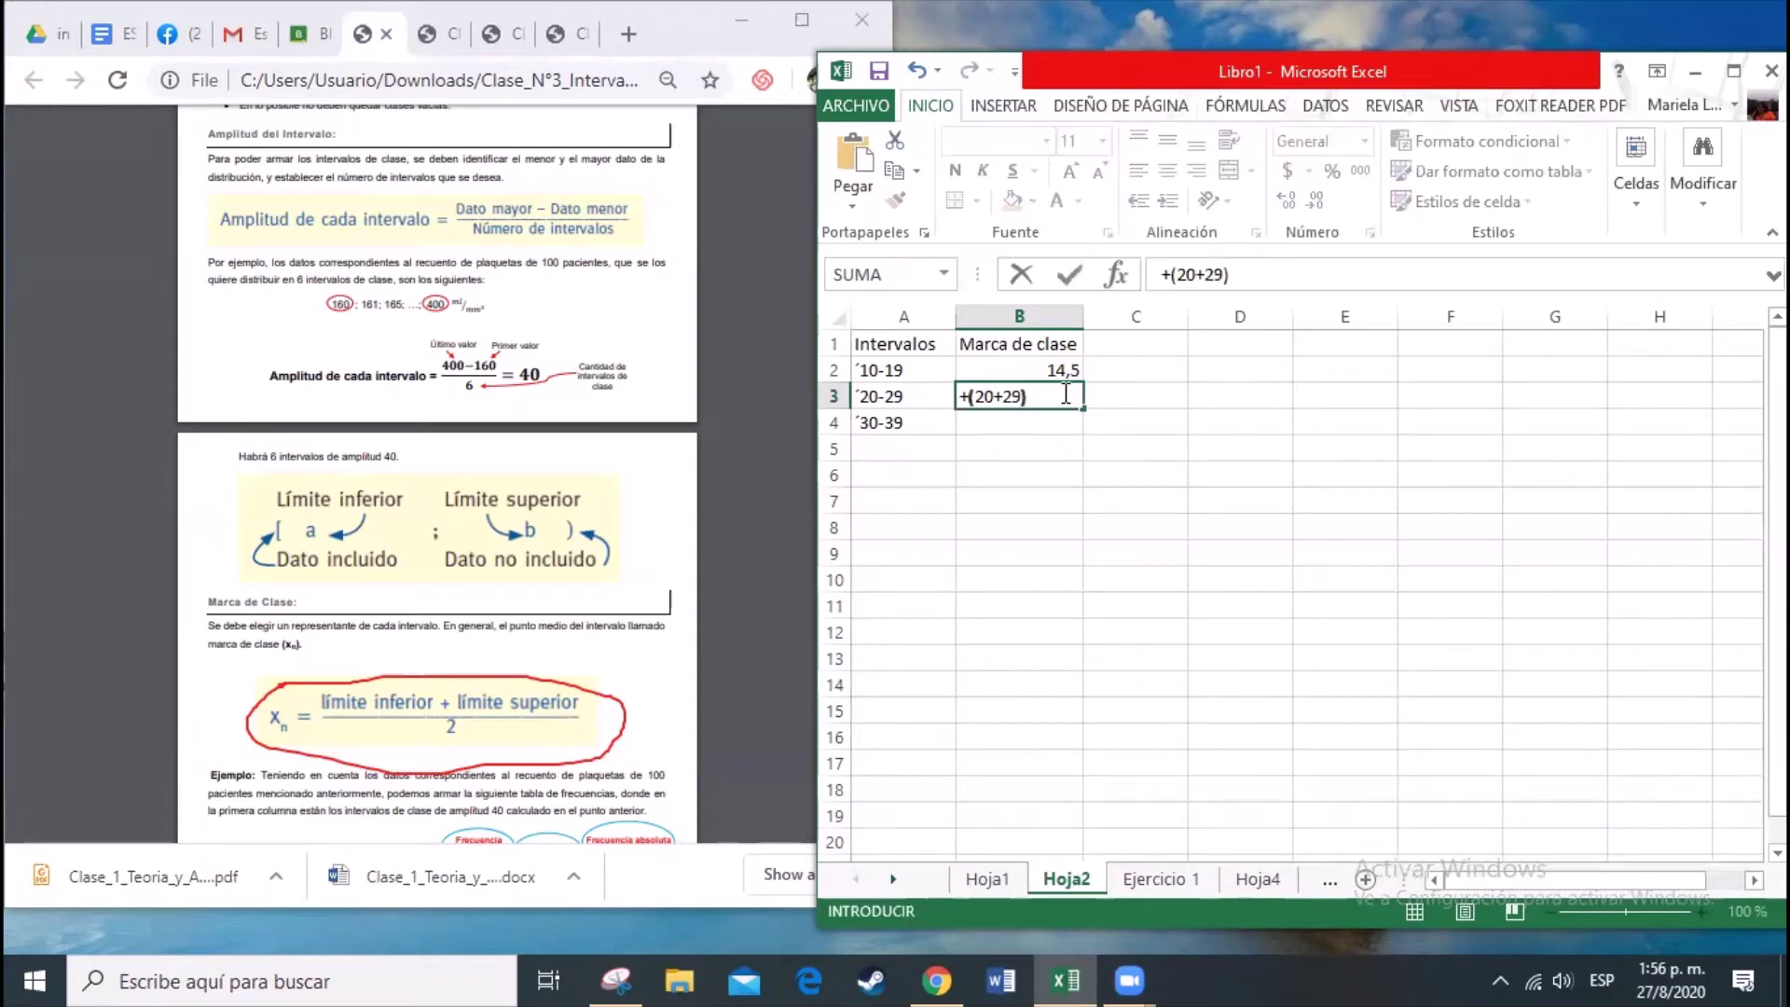
type("/2")
key("Return")
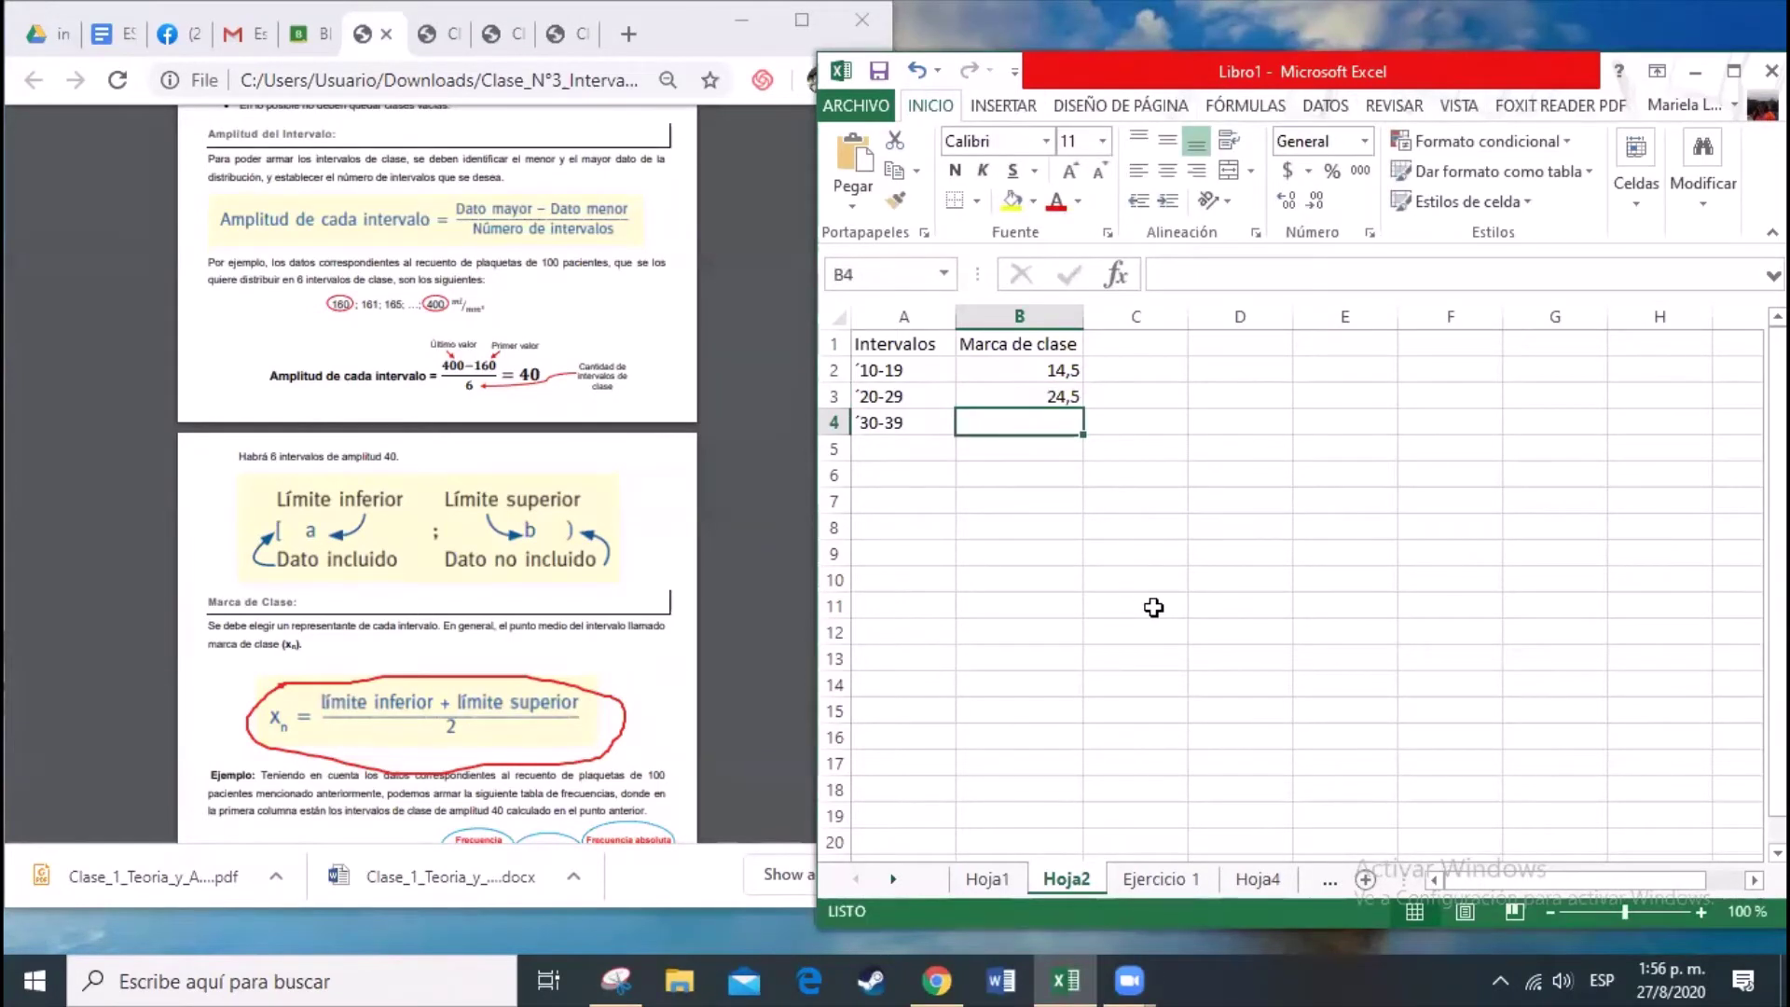
Step: Calculate the class mark of the 30-39 interval in B4 with the formula +(39+30)/2
type("+39")
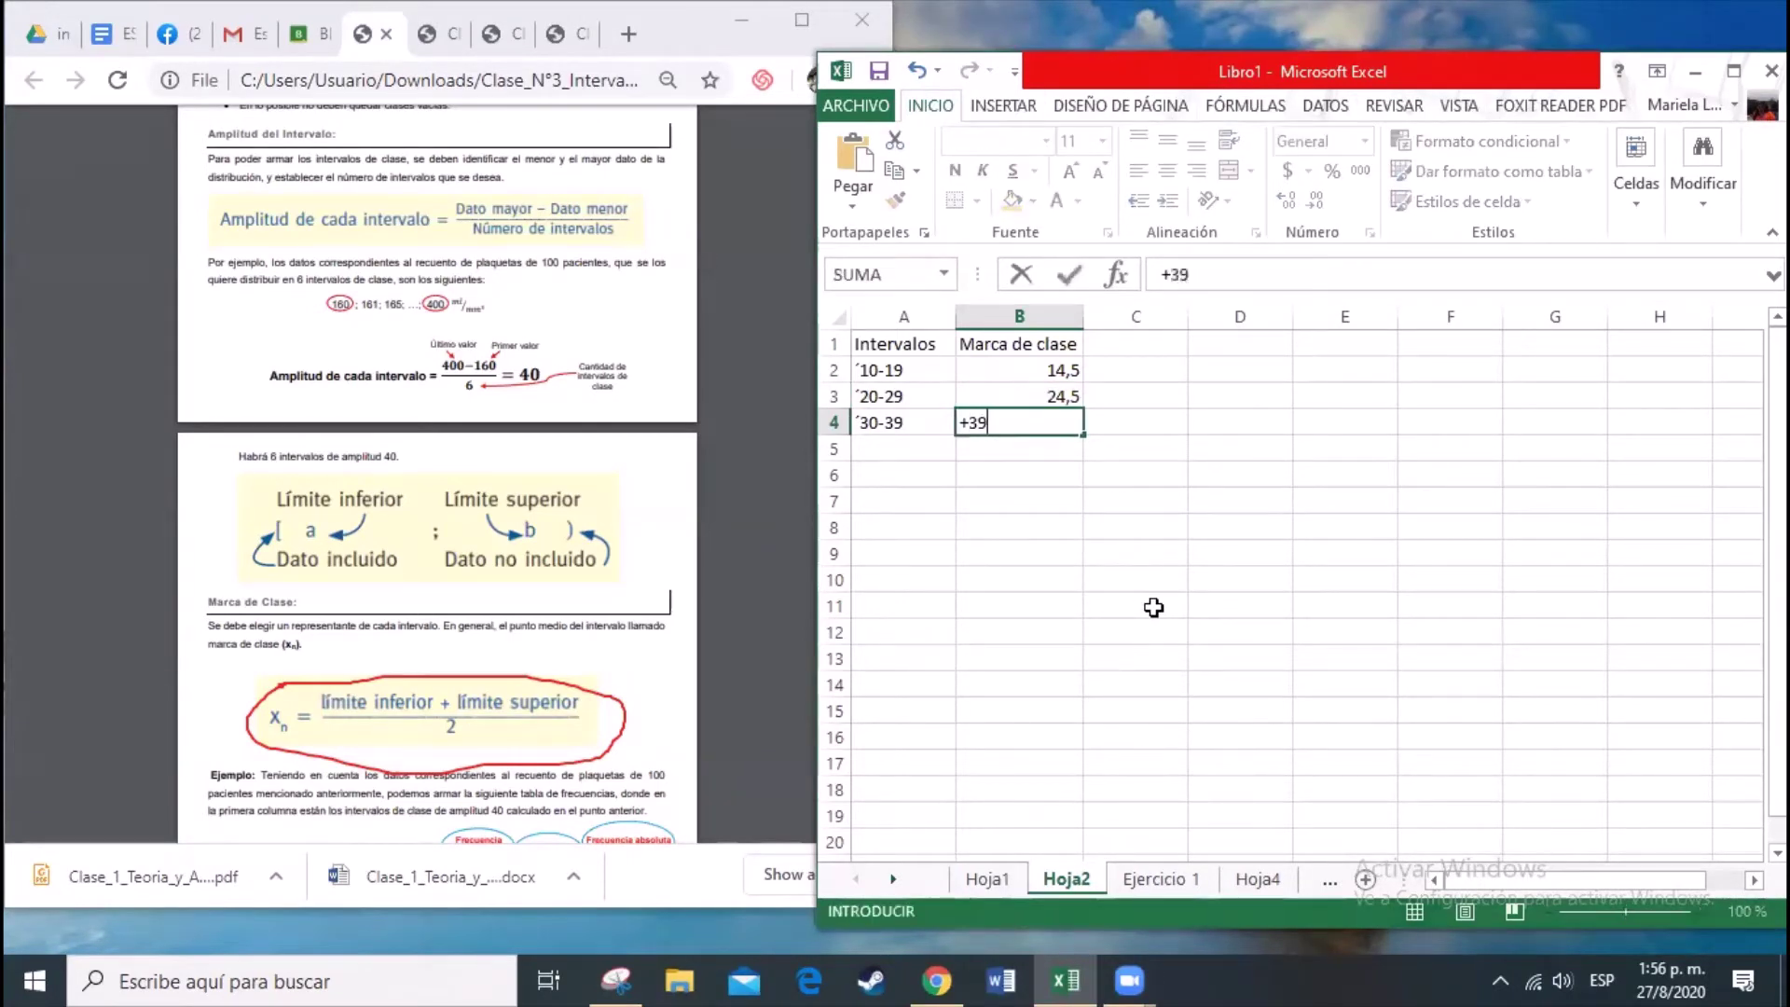
type("+")
key("BackSpace")
key("BackSpace")
key("BackSpace")
type("(39+30)/")
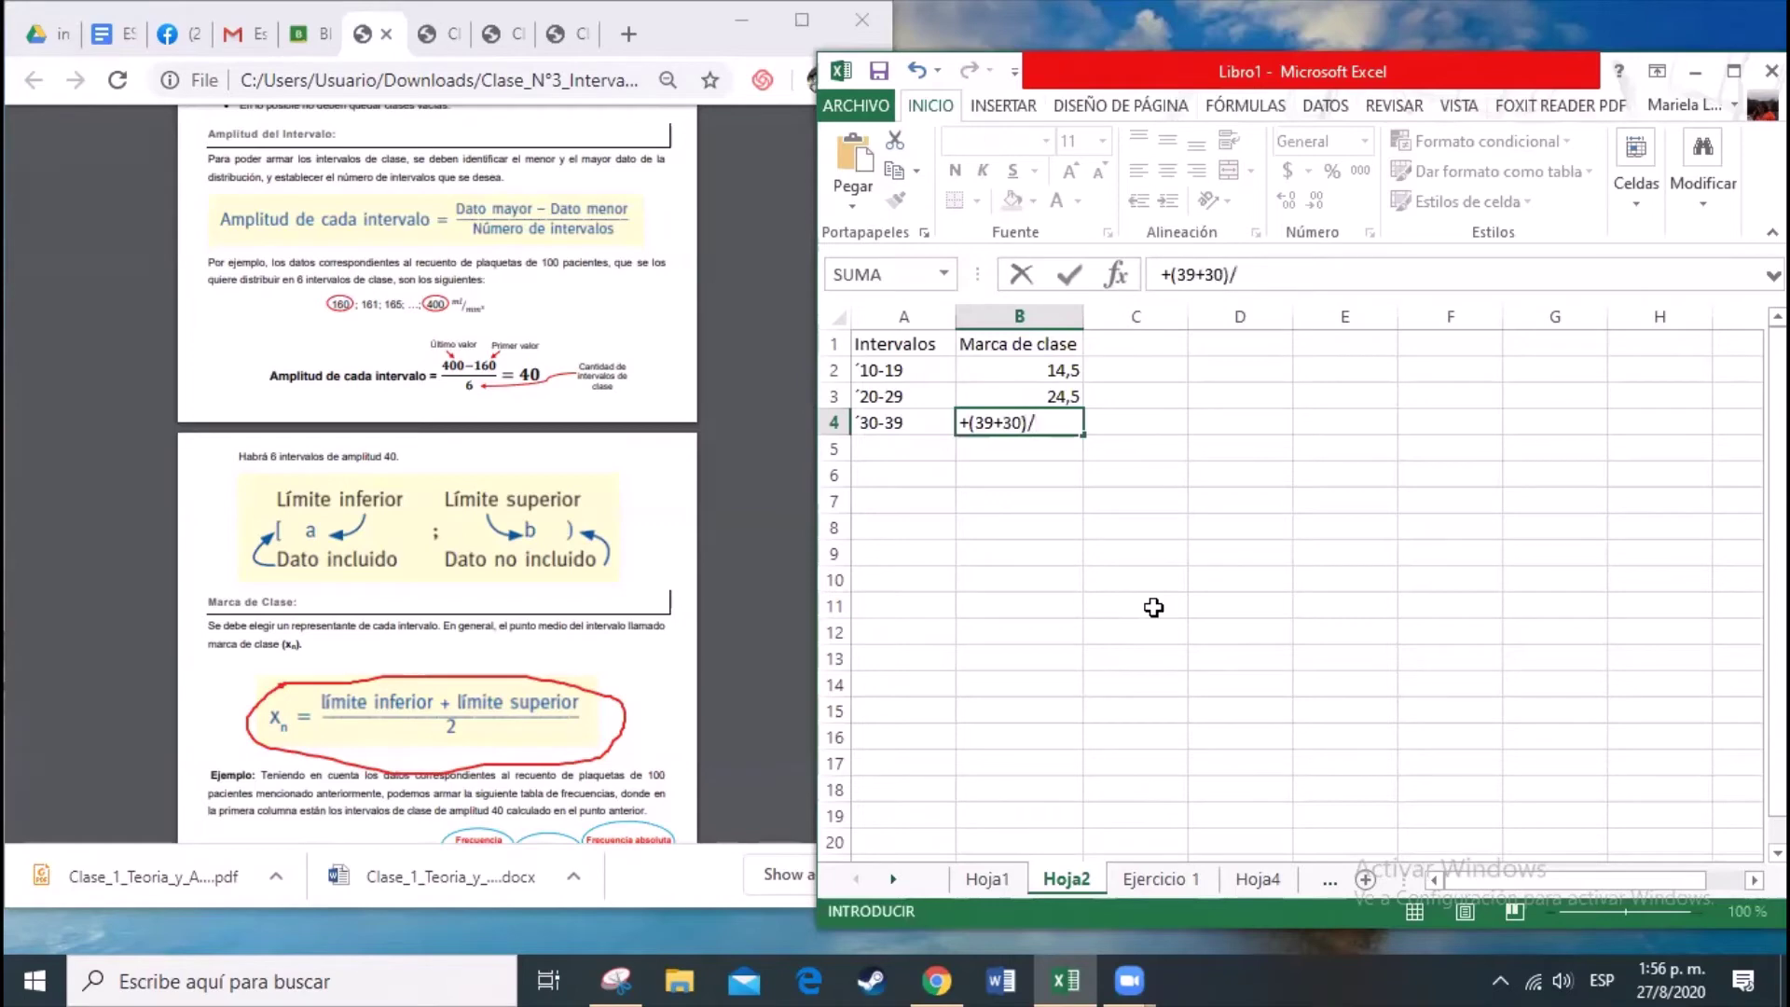
type("2")
key("Return")
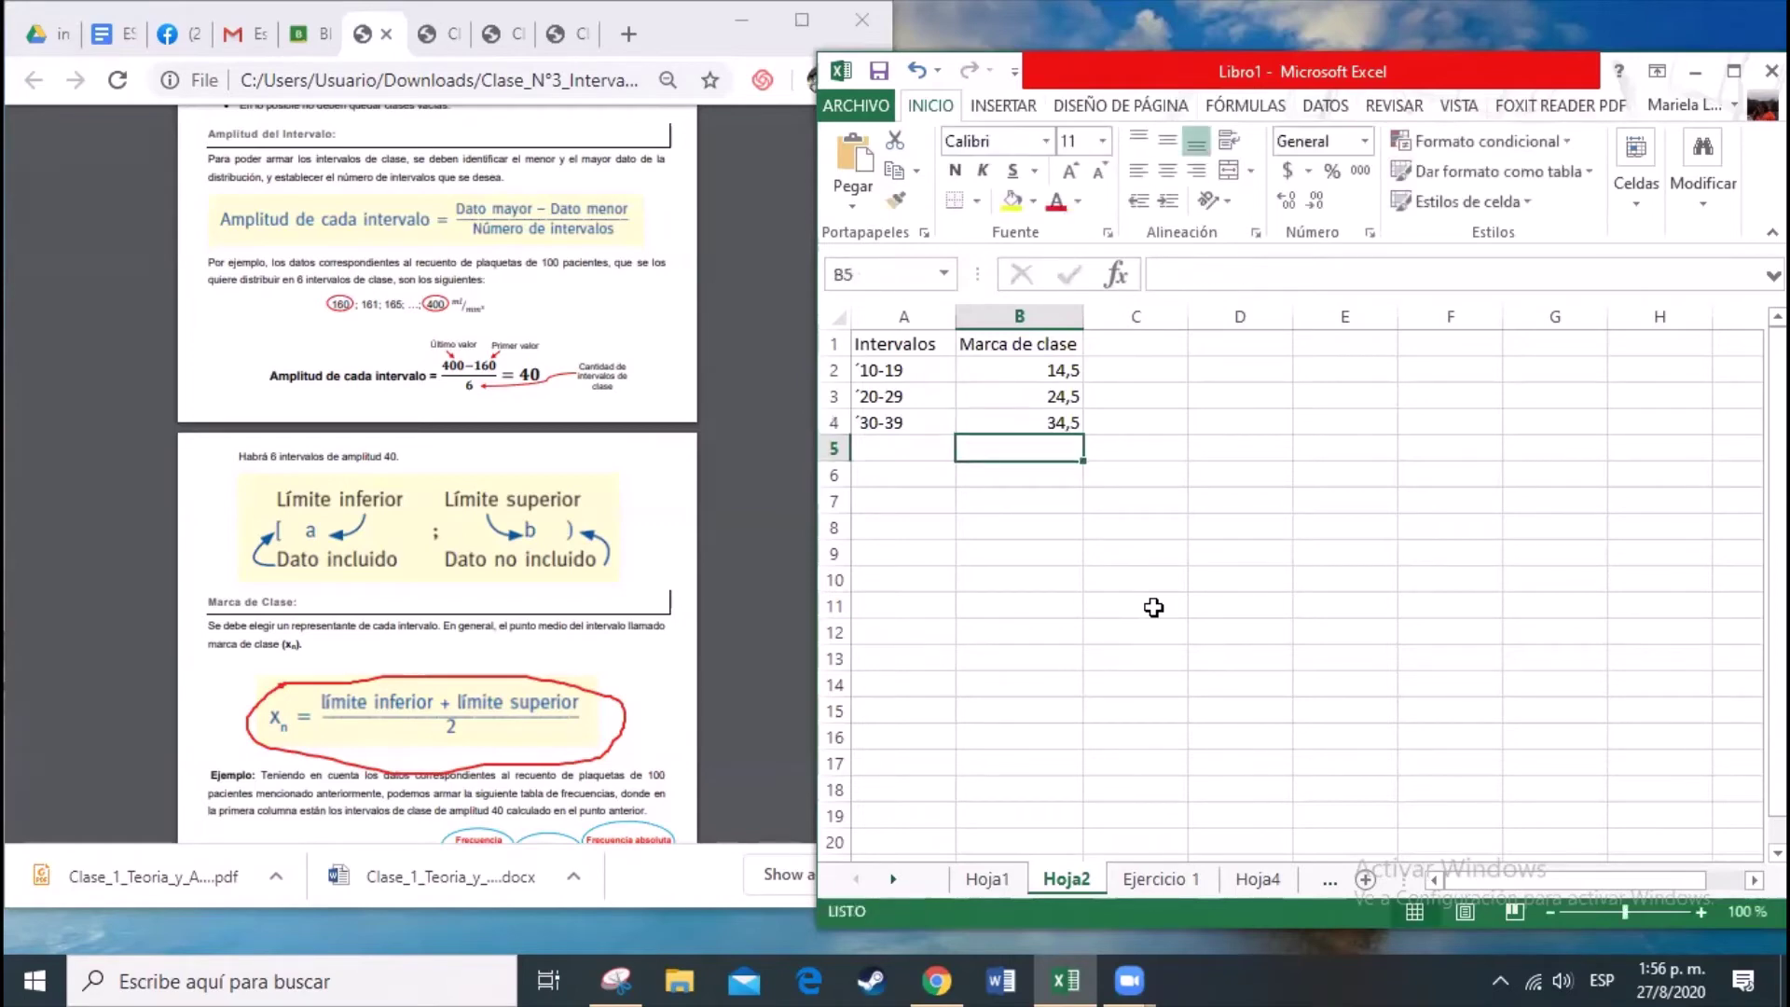
Step: Bring up the lesson page on the mean for grouped data and head column C of Hoja2 with X
left_click(1122, 343)
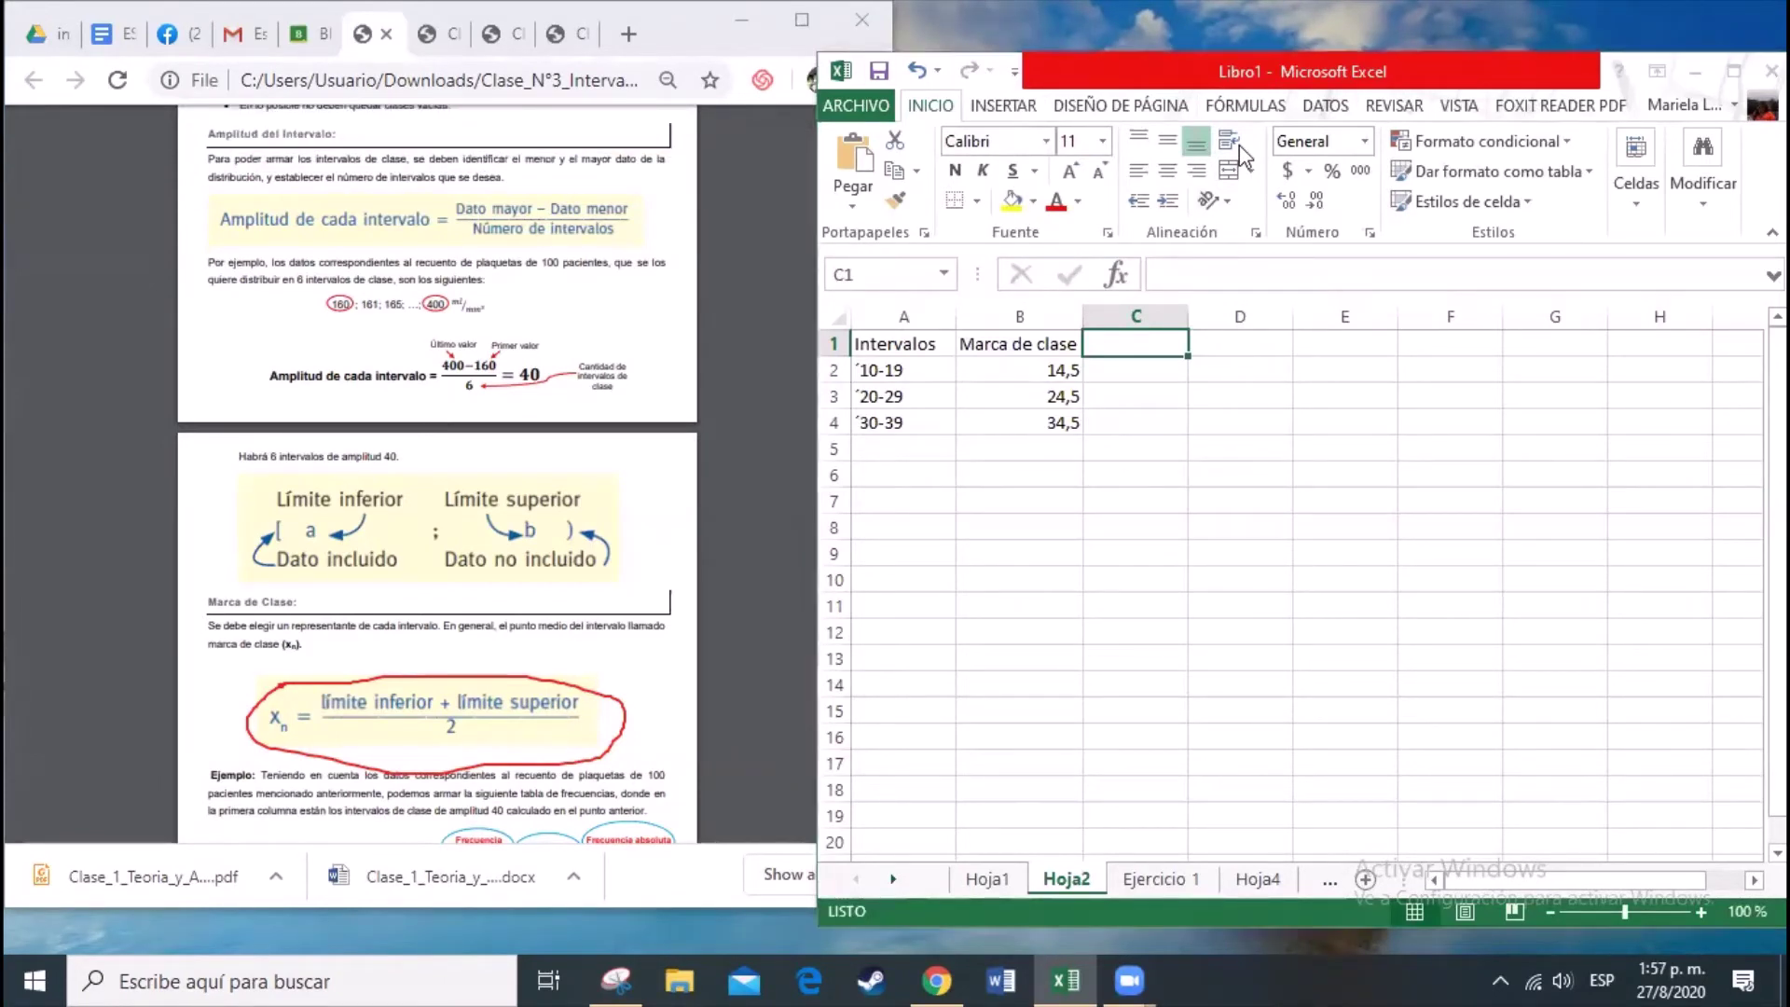
key("ctrl+Tab")
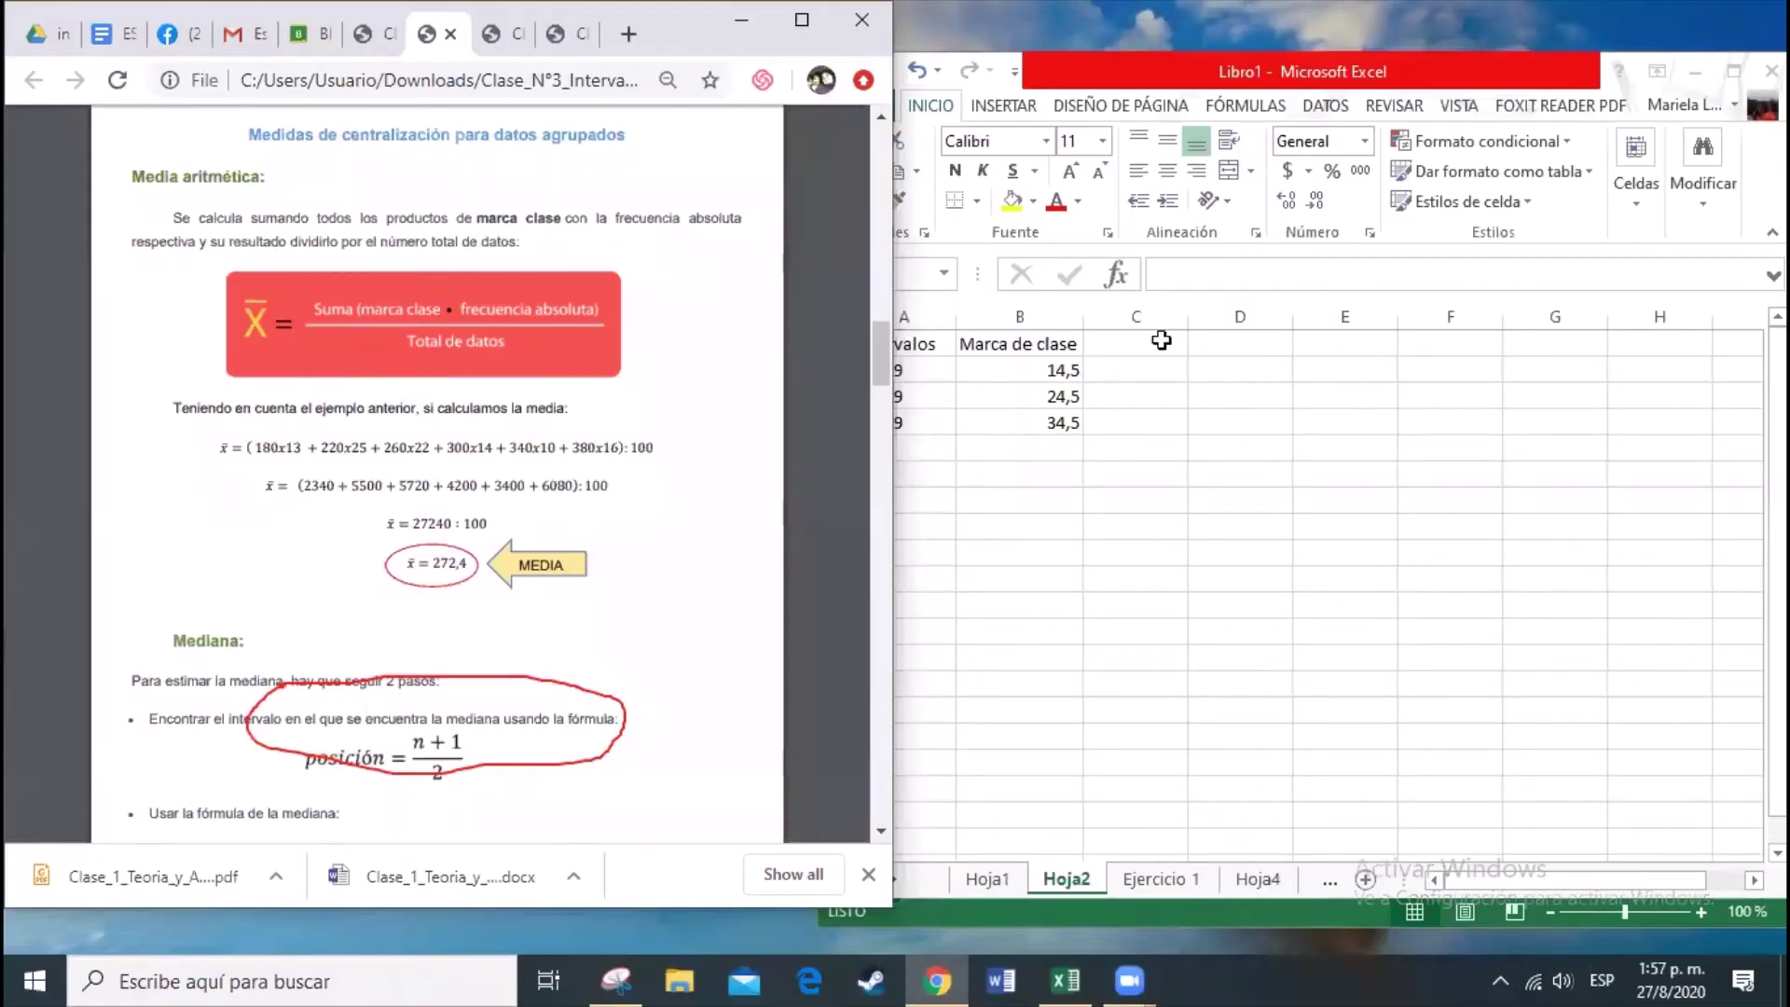
left_click(1161, 343)
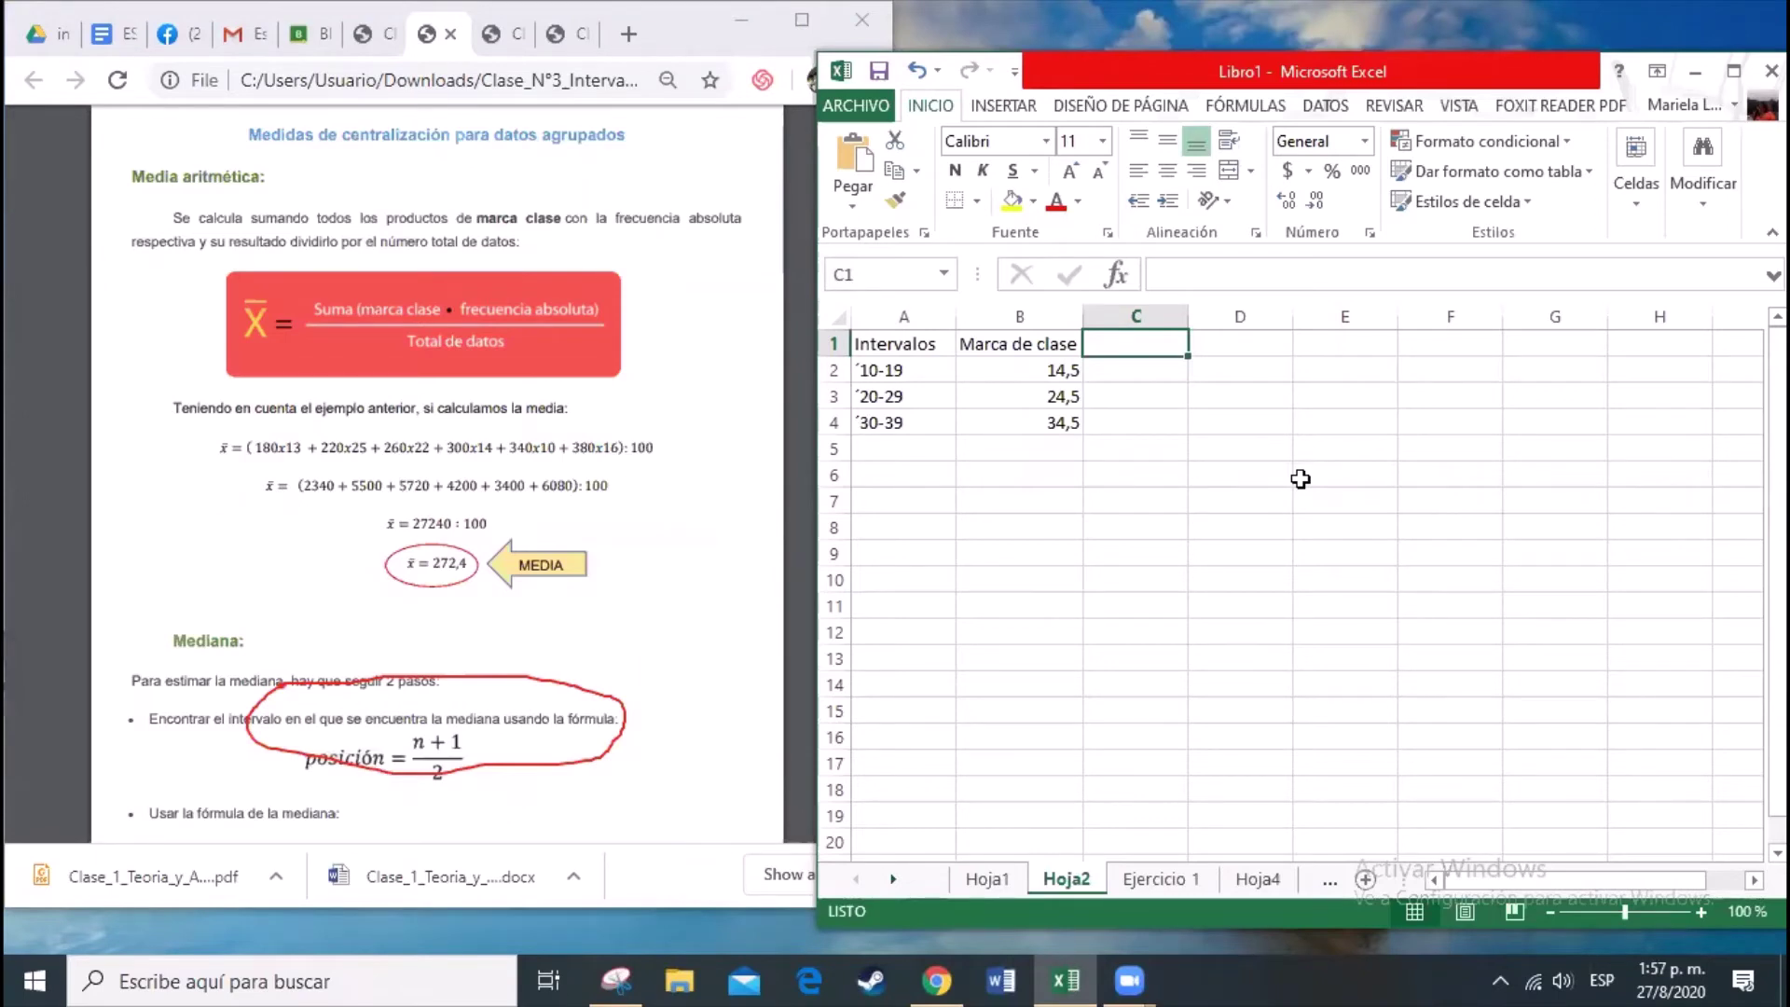
type("X")
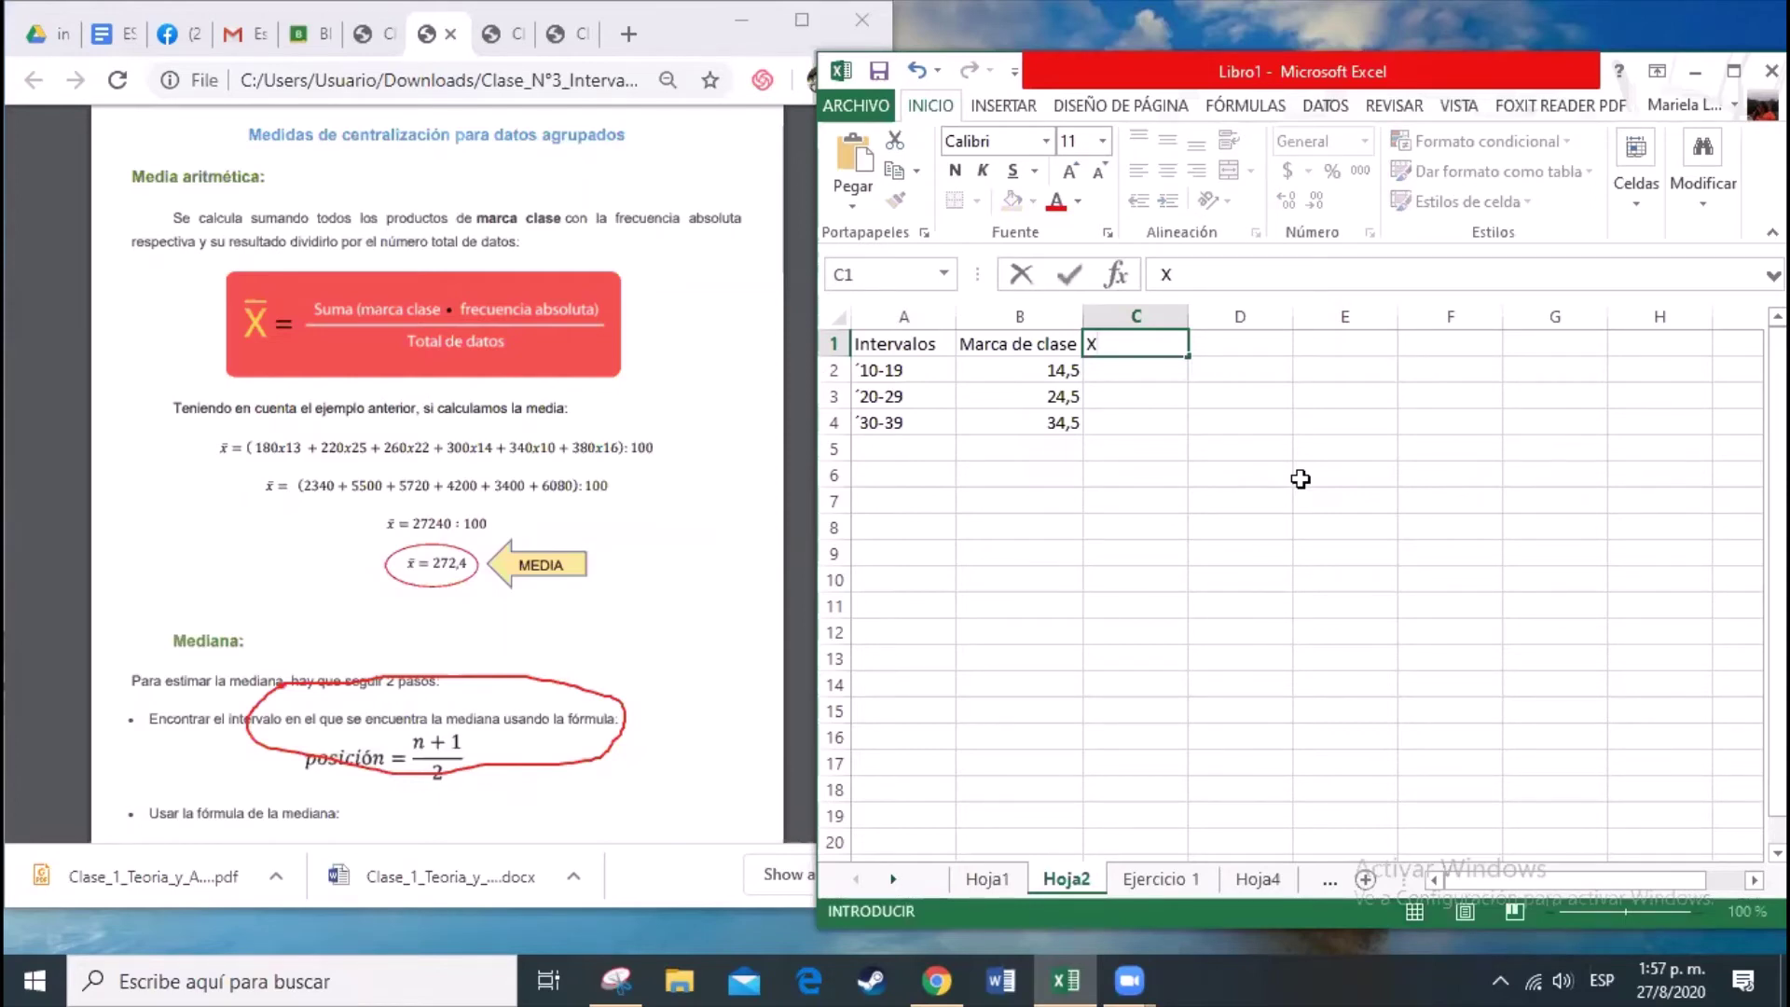
key("Return")
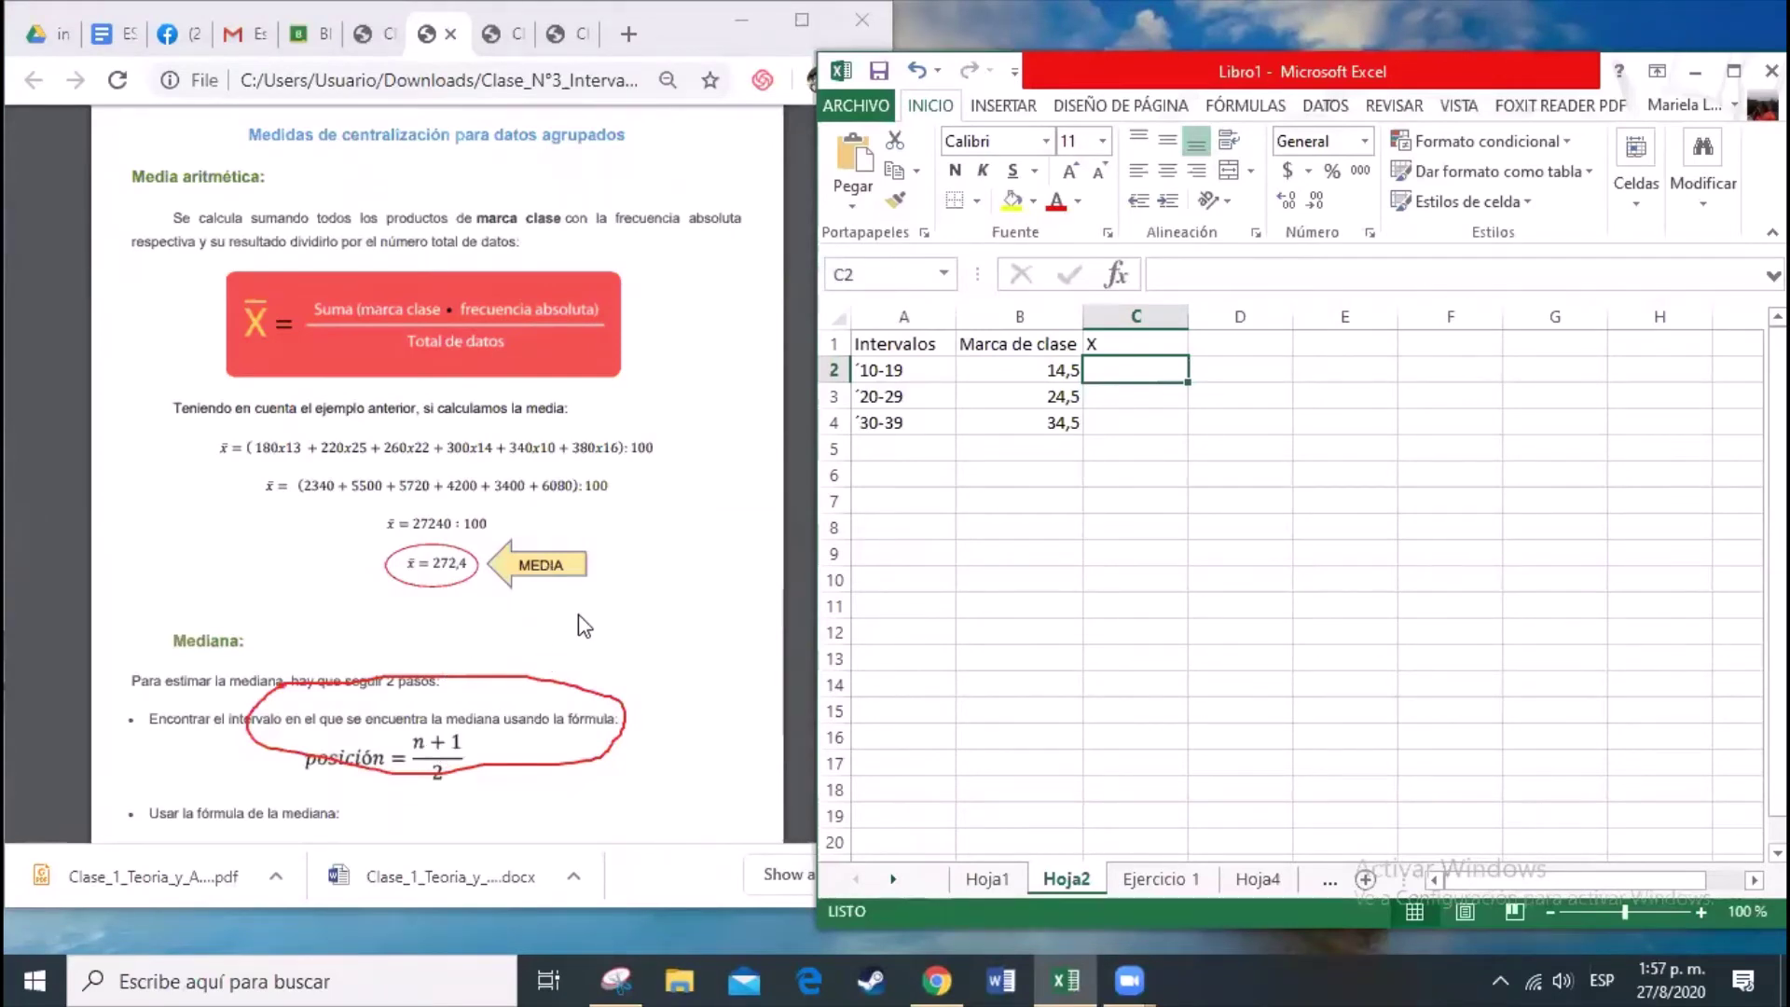
Step: Insert a new column before the X column and enter the heading f in C1
scroll(578, 614, "down", 3)
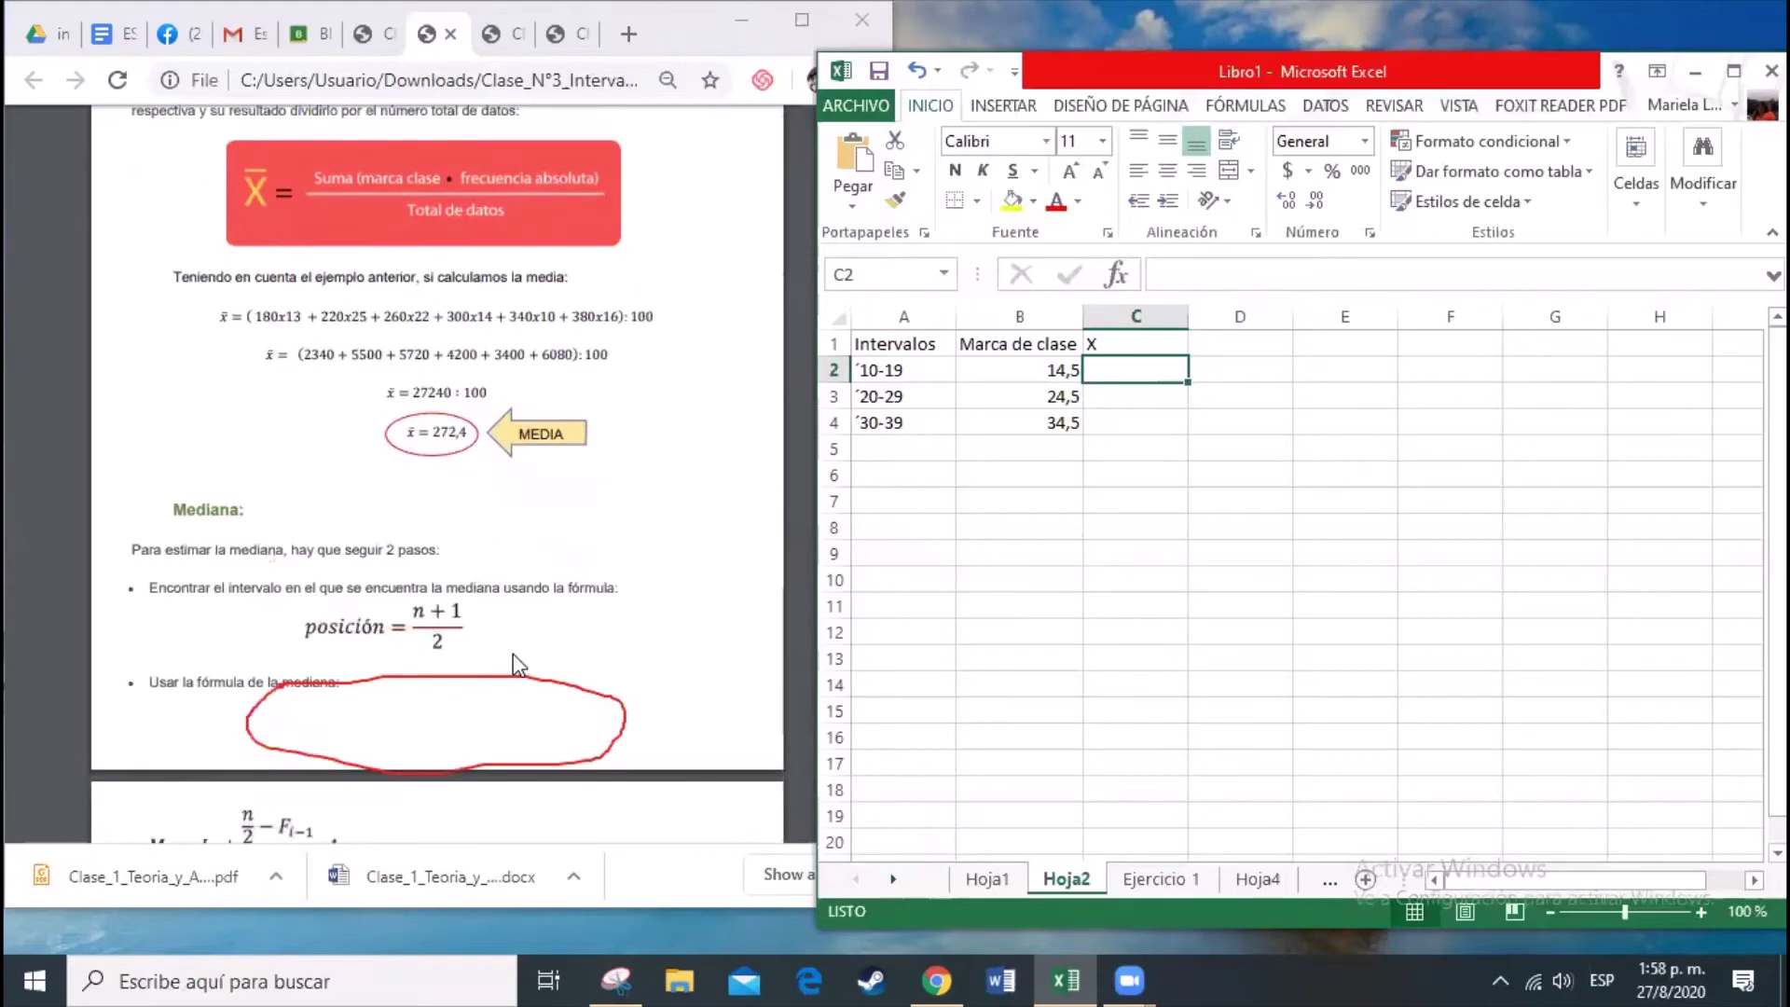
right_click(1109, 315)
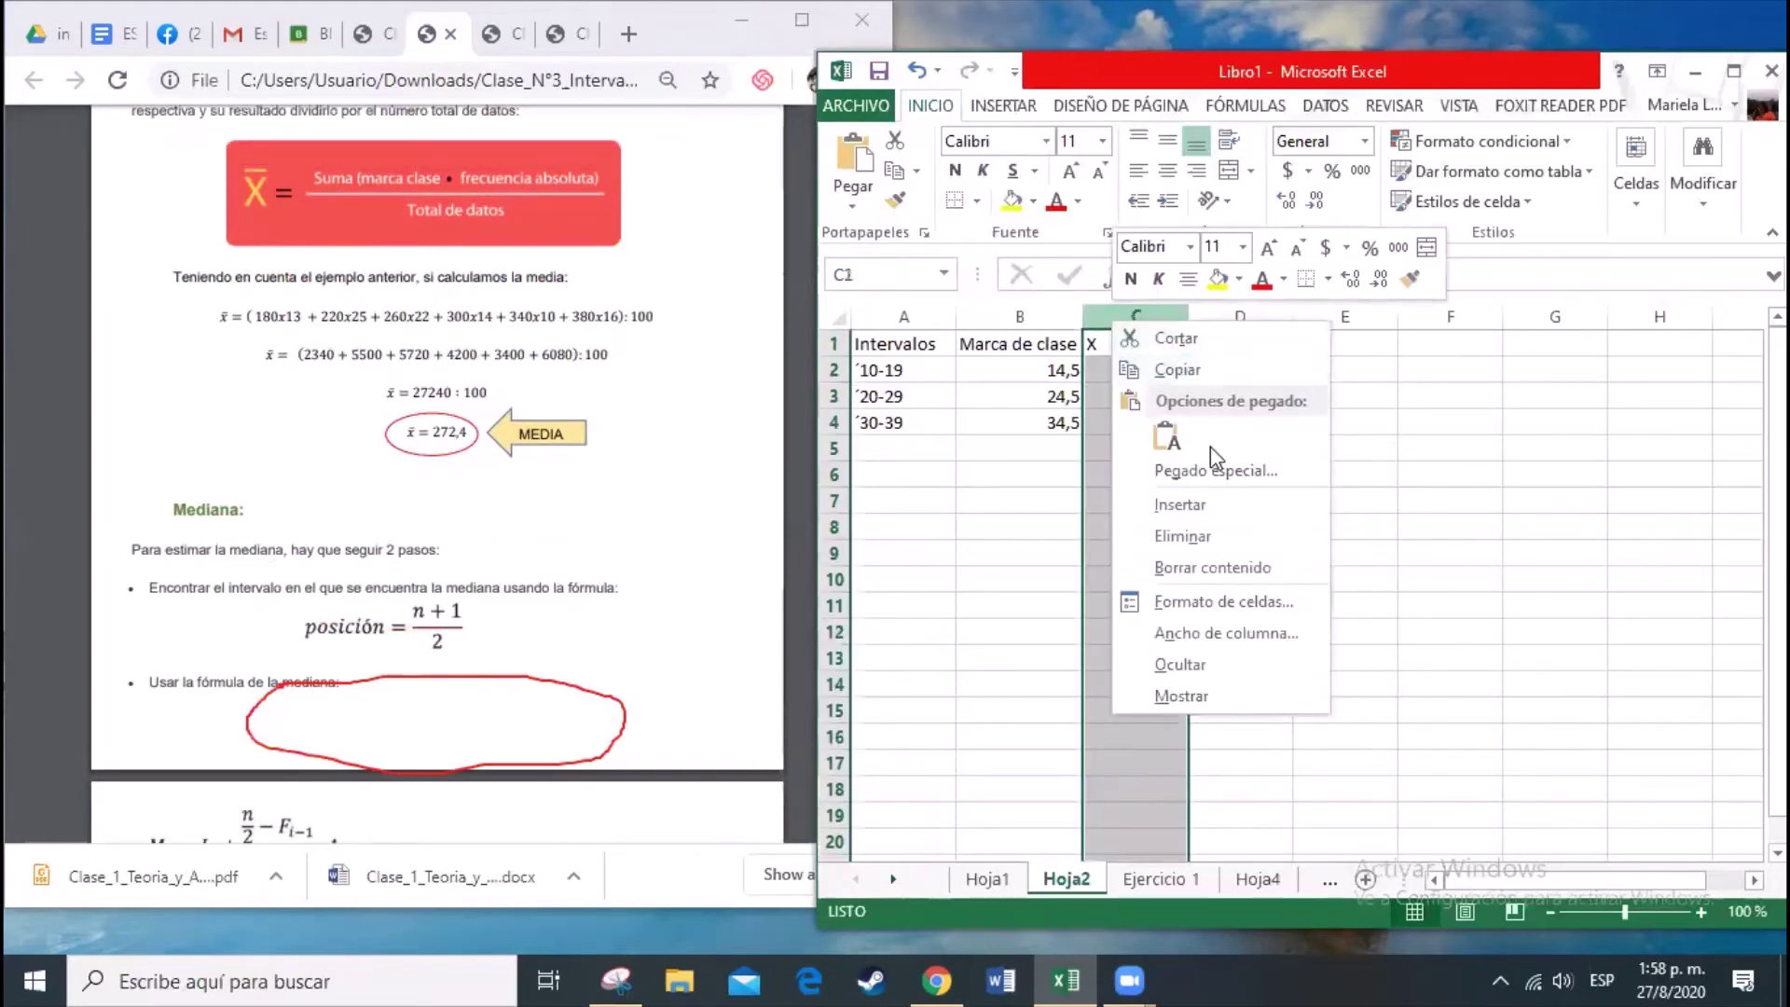
left_click(1184, 536)
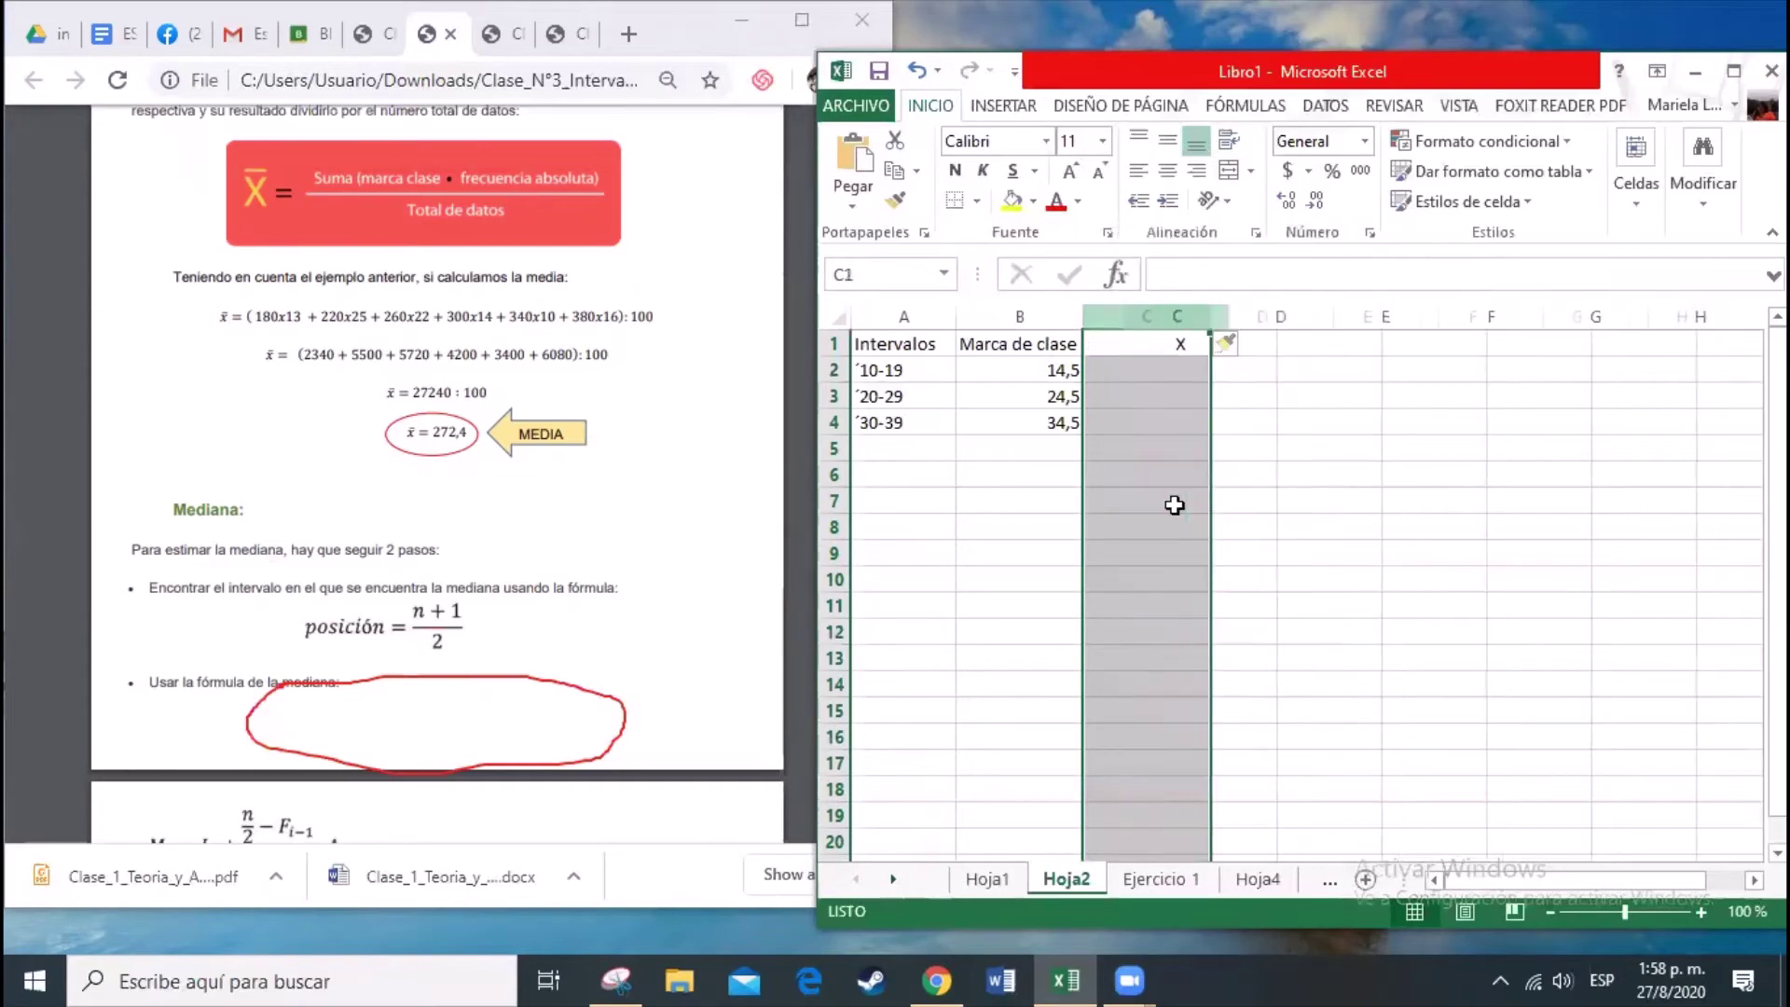
left_click(1132, 340)
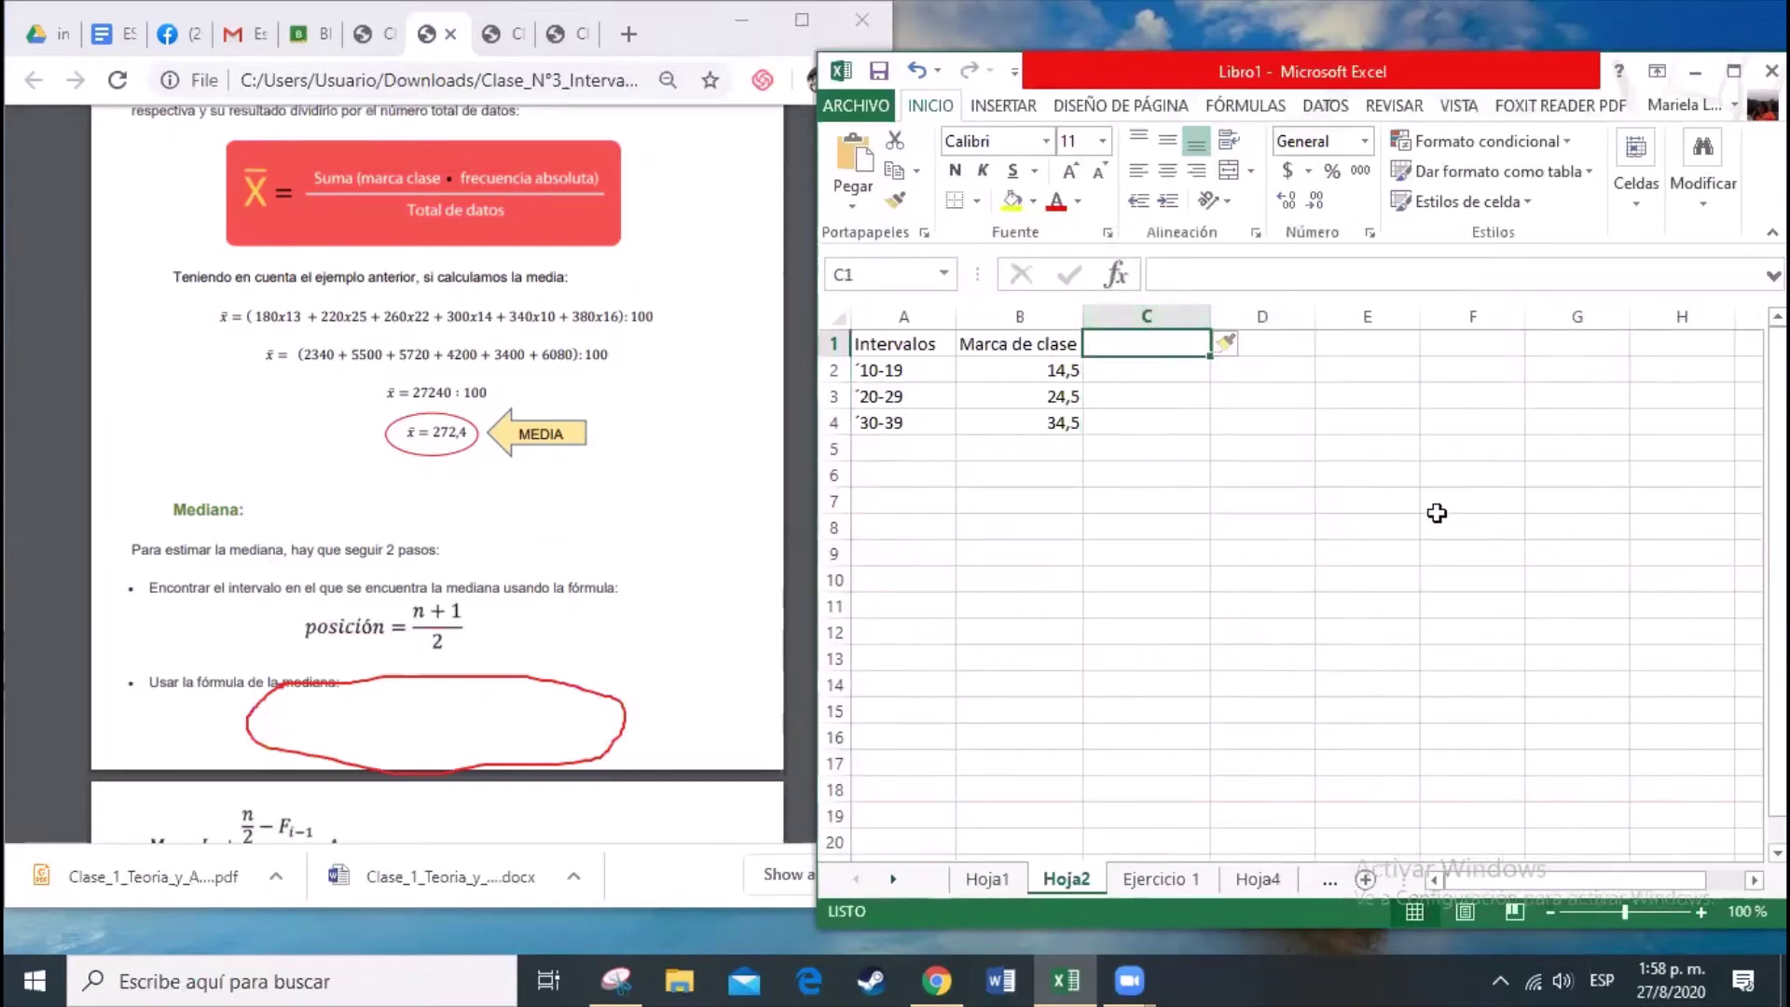
type("f")
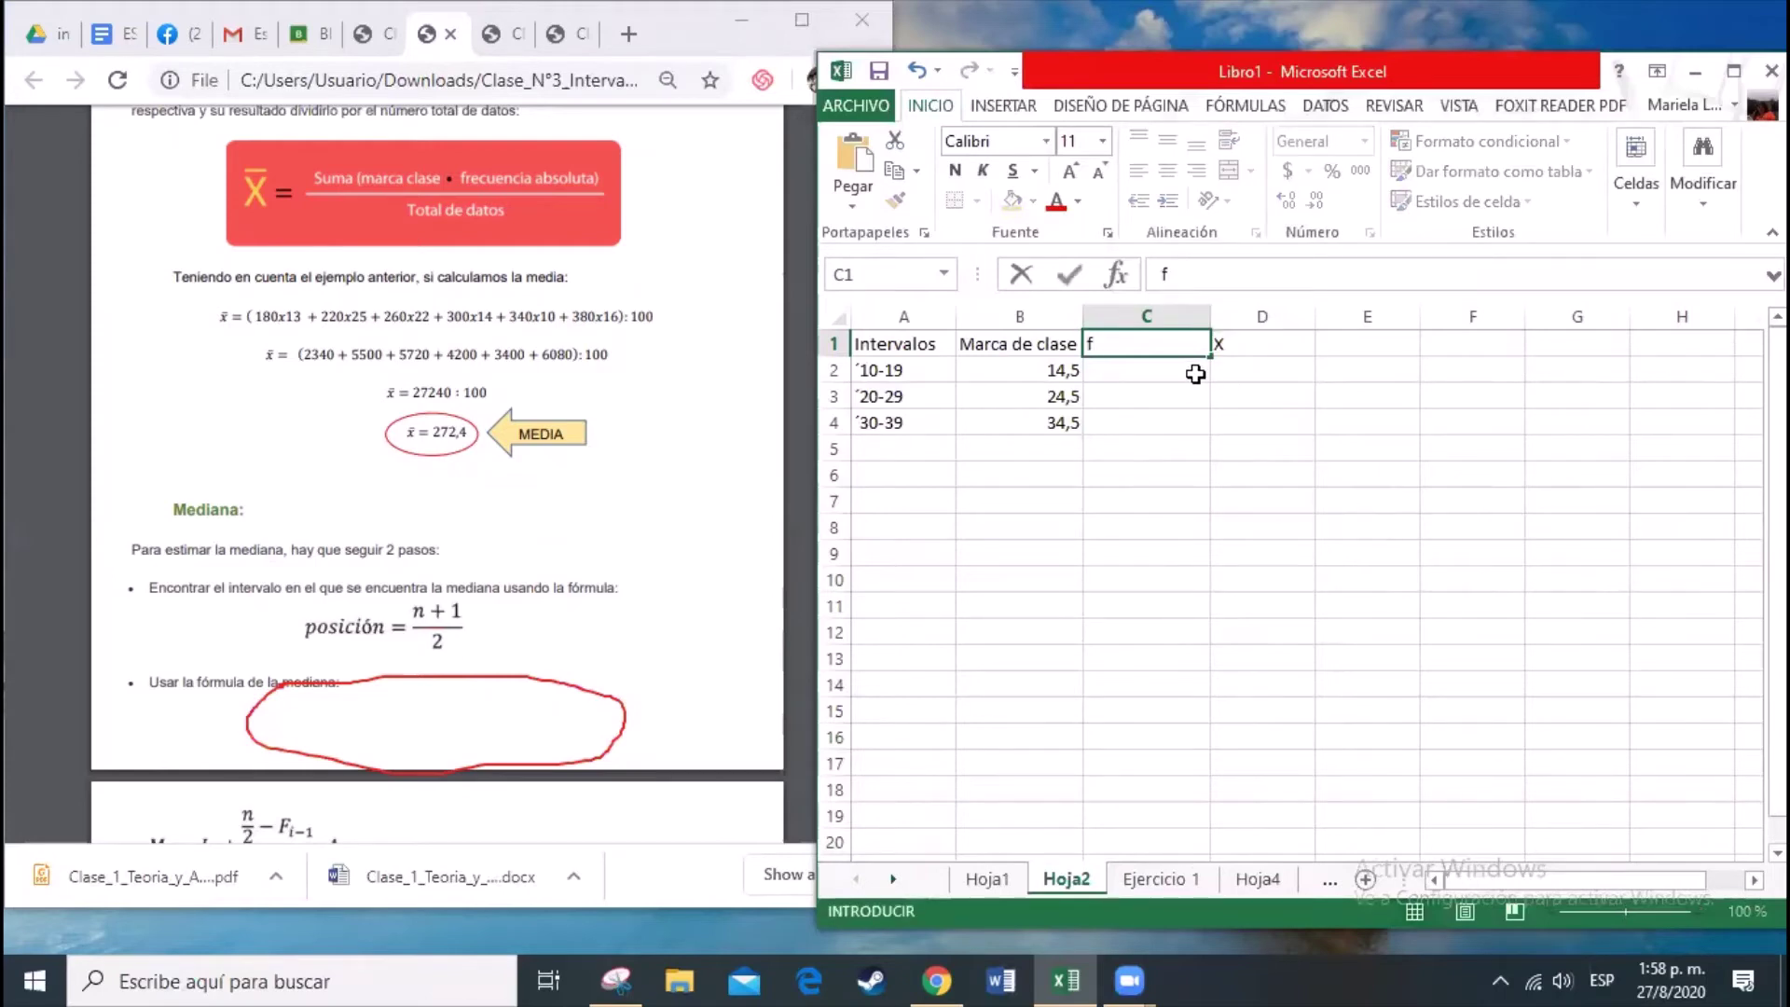
key("Return")
Step: Fill in the absolute frequencies 15, 25 and 25 for the three intervals in C2 to C4
type("15")
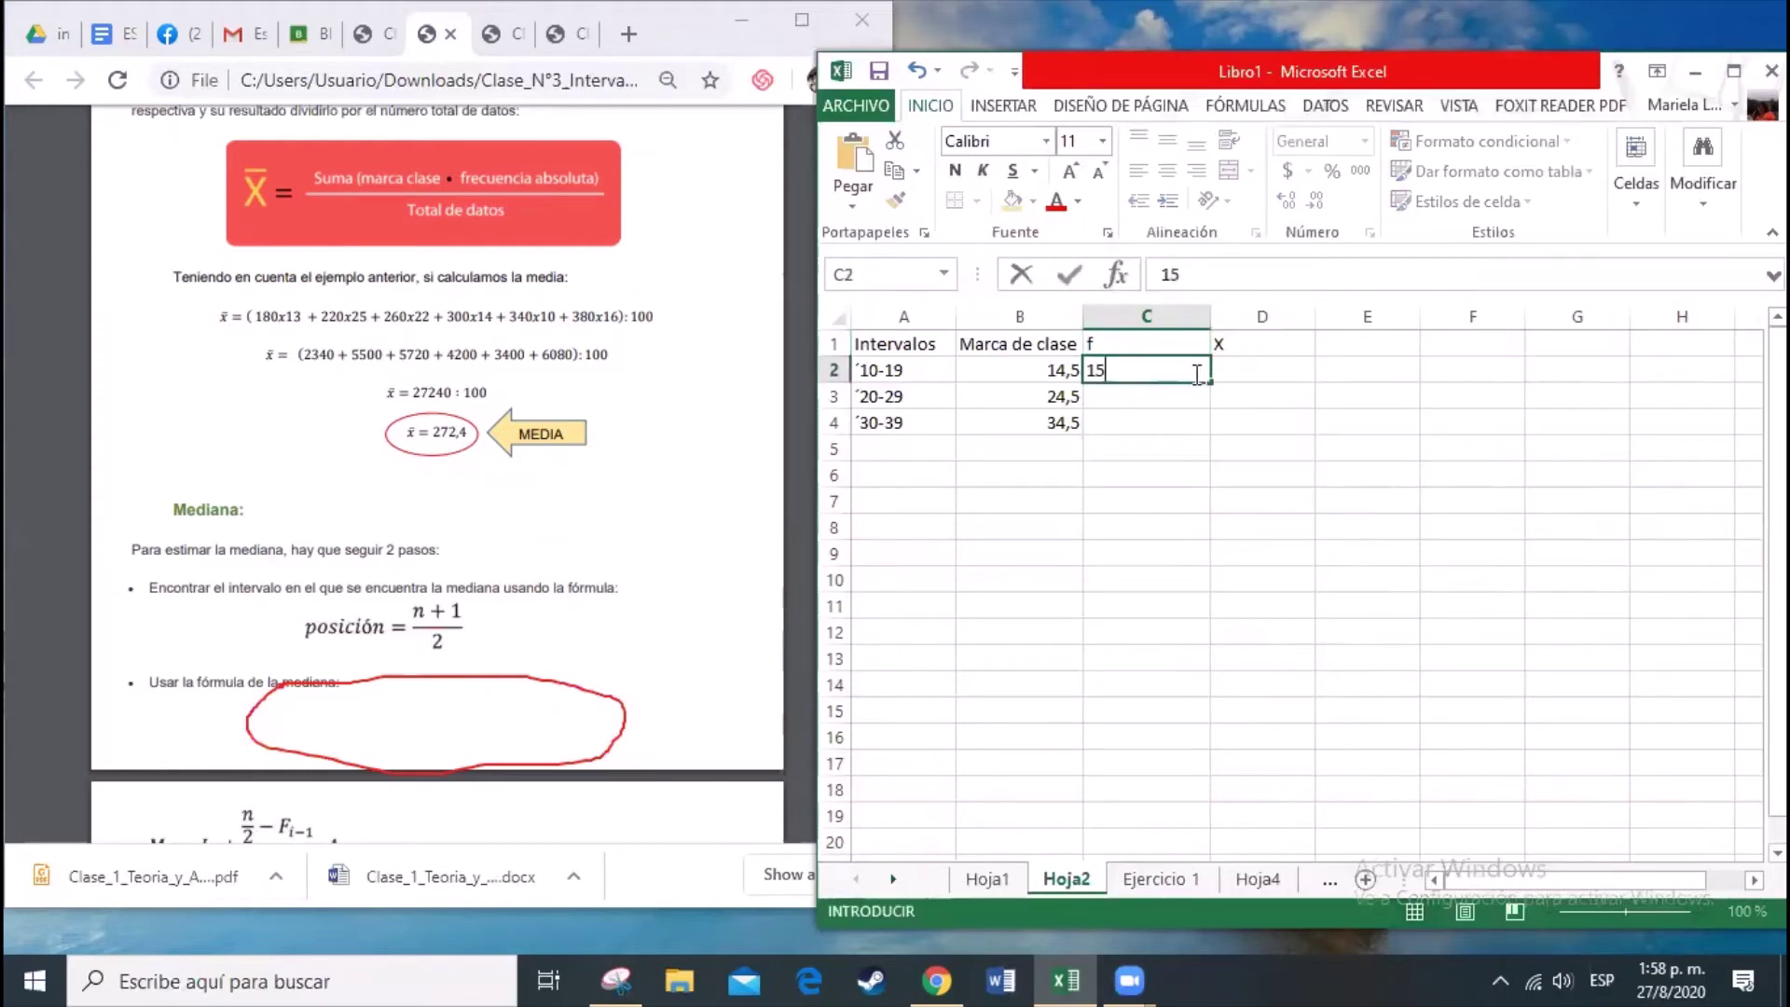
key("Return")
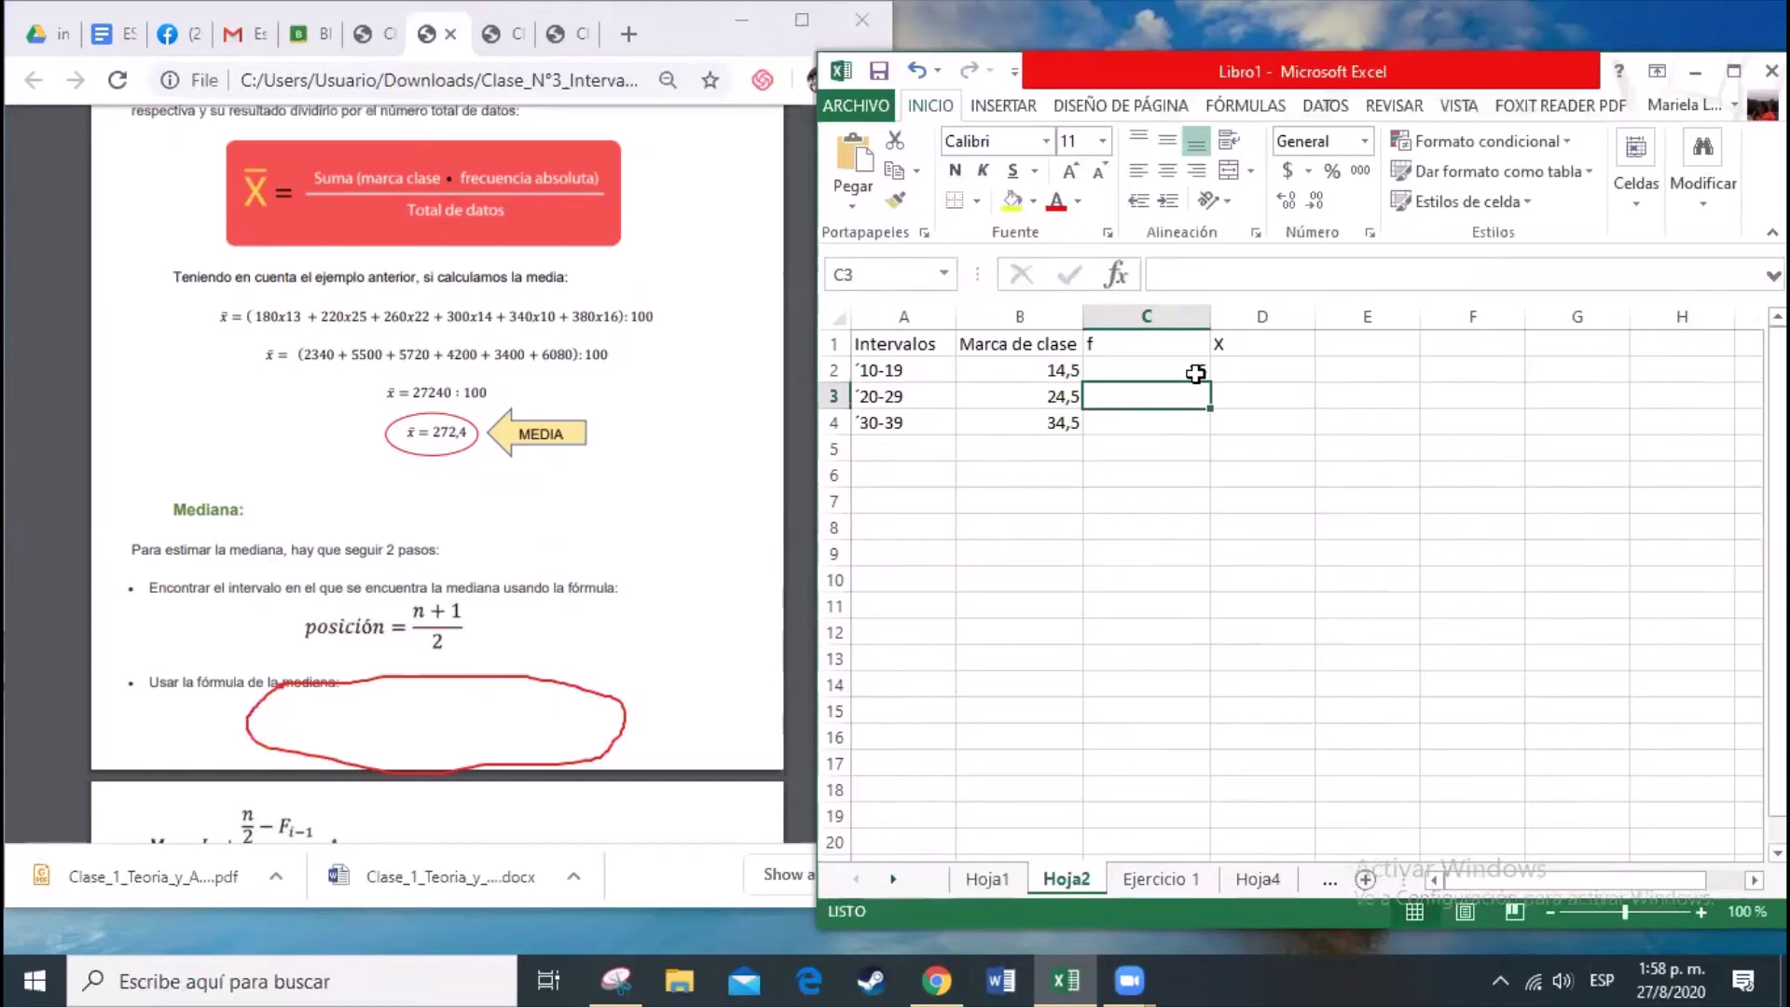
type("25")
key("Return")
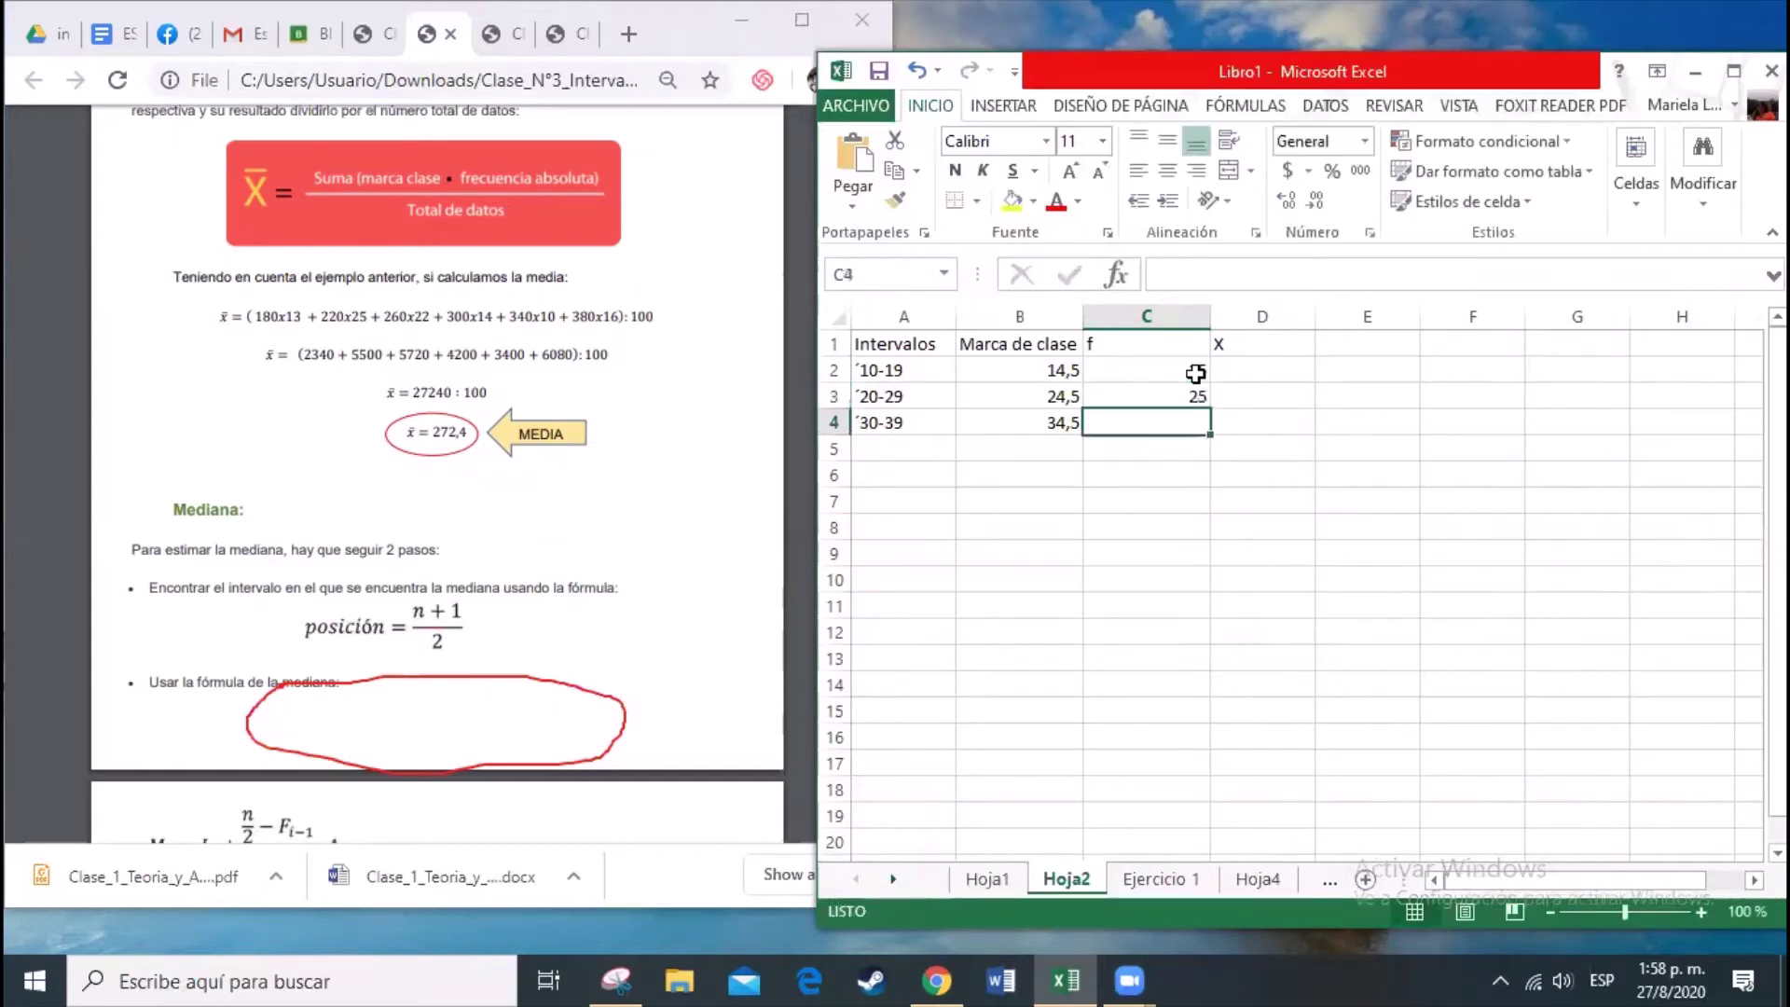
type("25")
key("Tab")
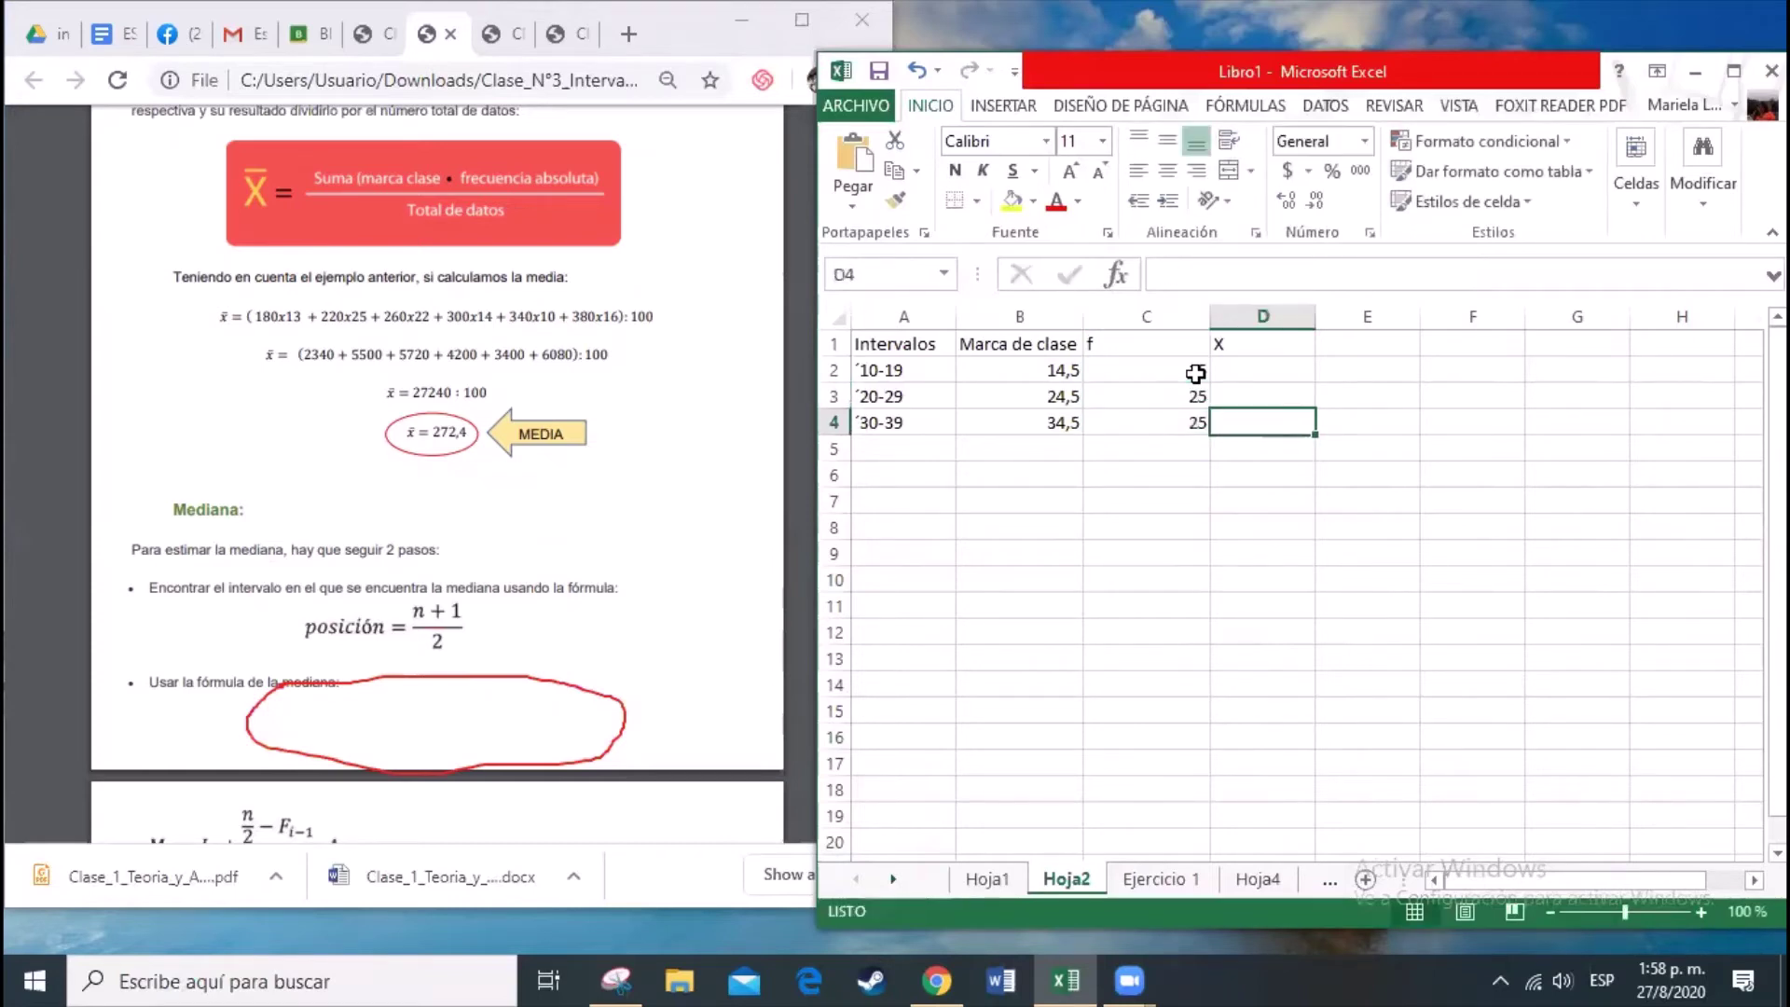
left_click(1250, 369)
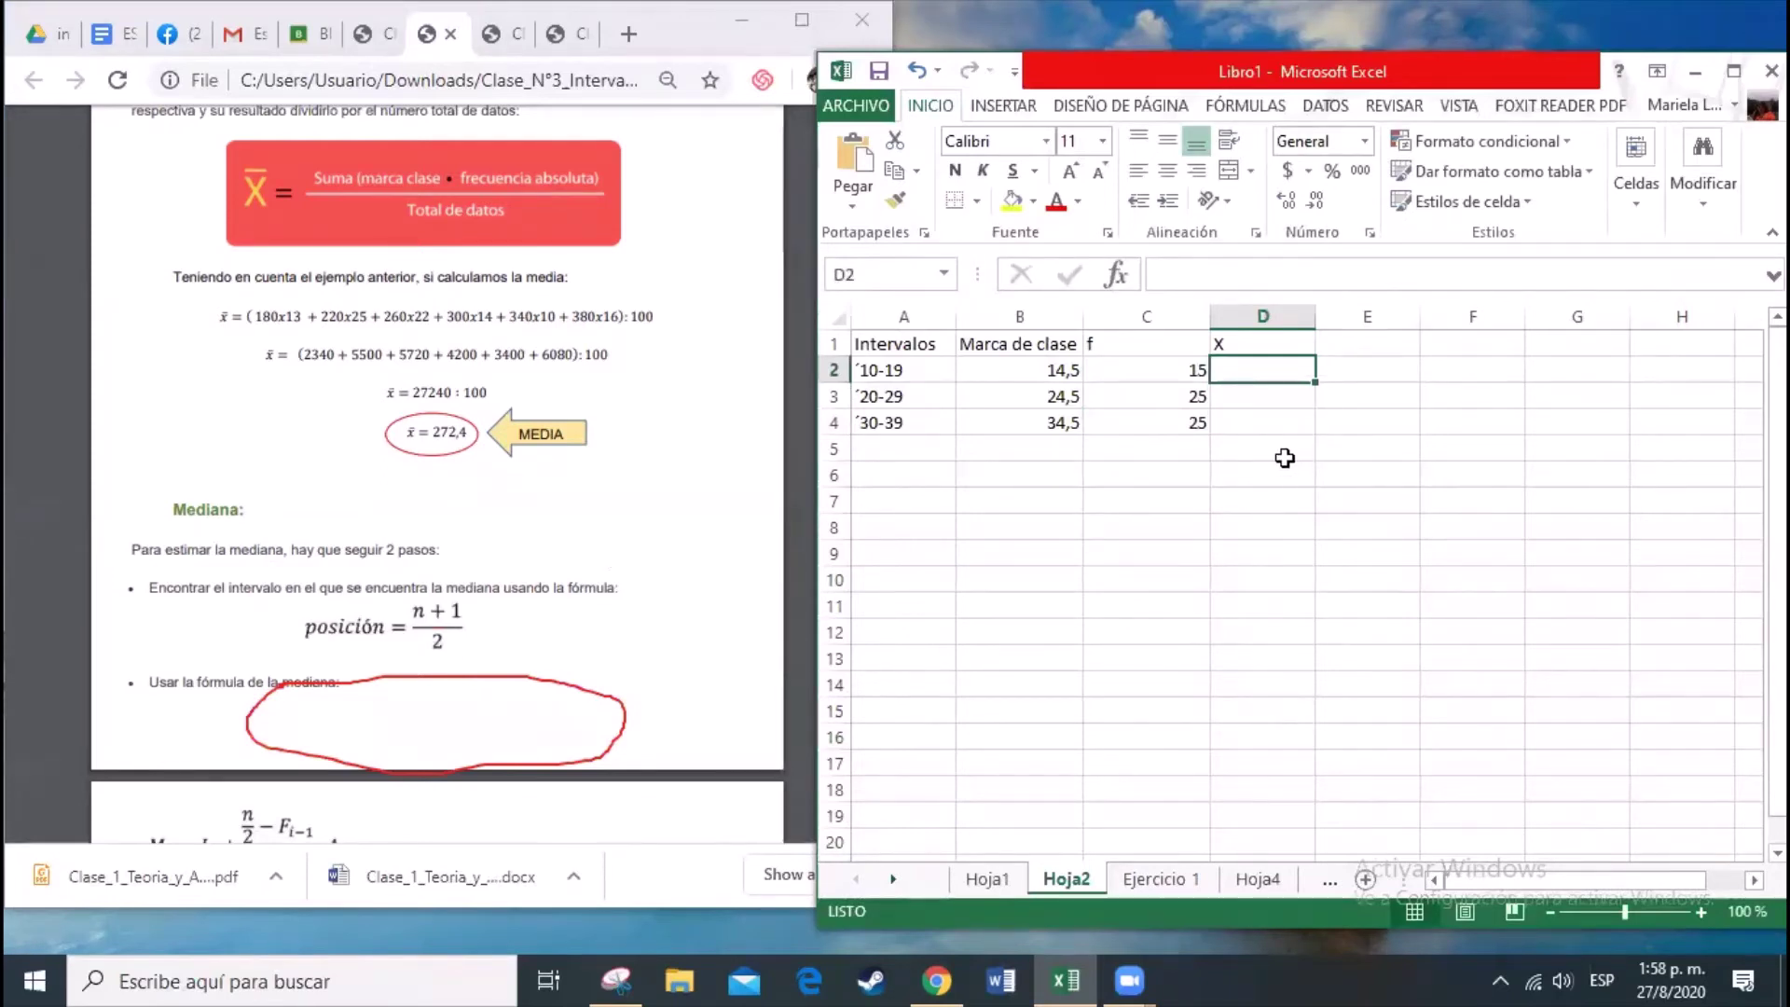
Step: Total the frequencies in C5 with the formula =suma(C2:C4)
left_click(1185, 450)
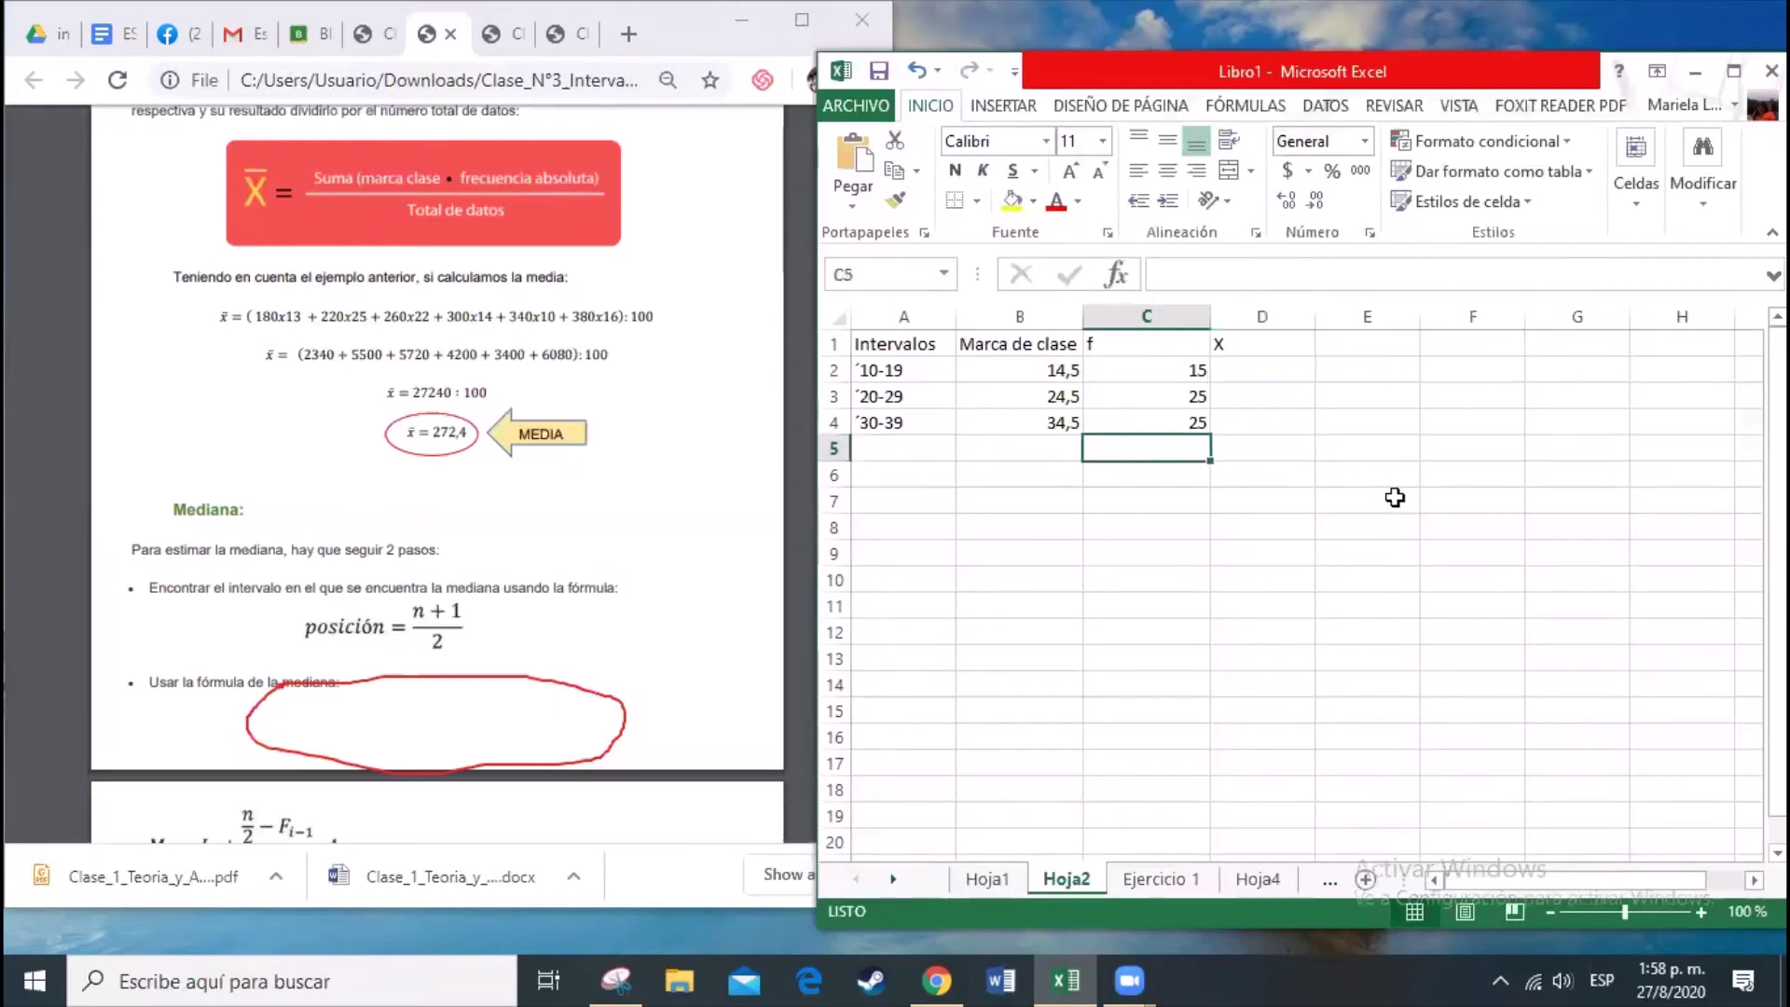
type("=")
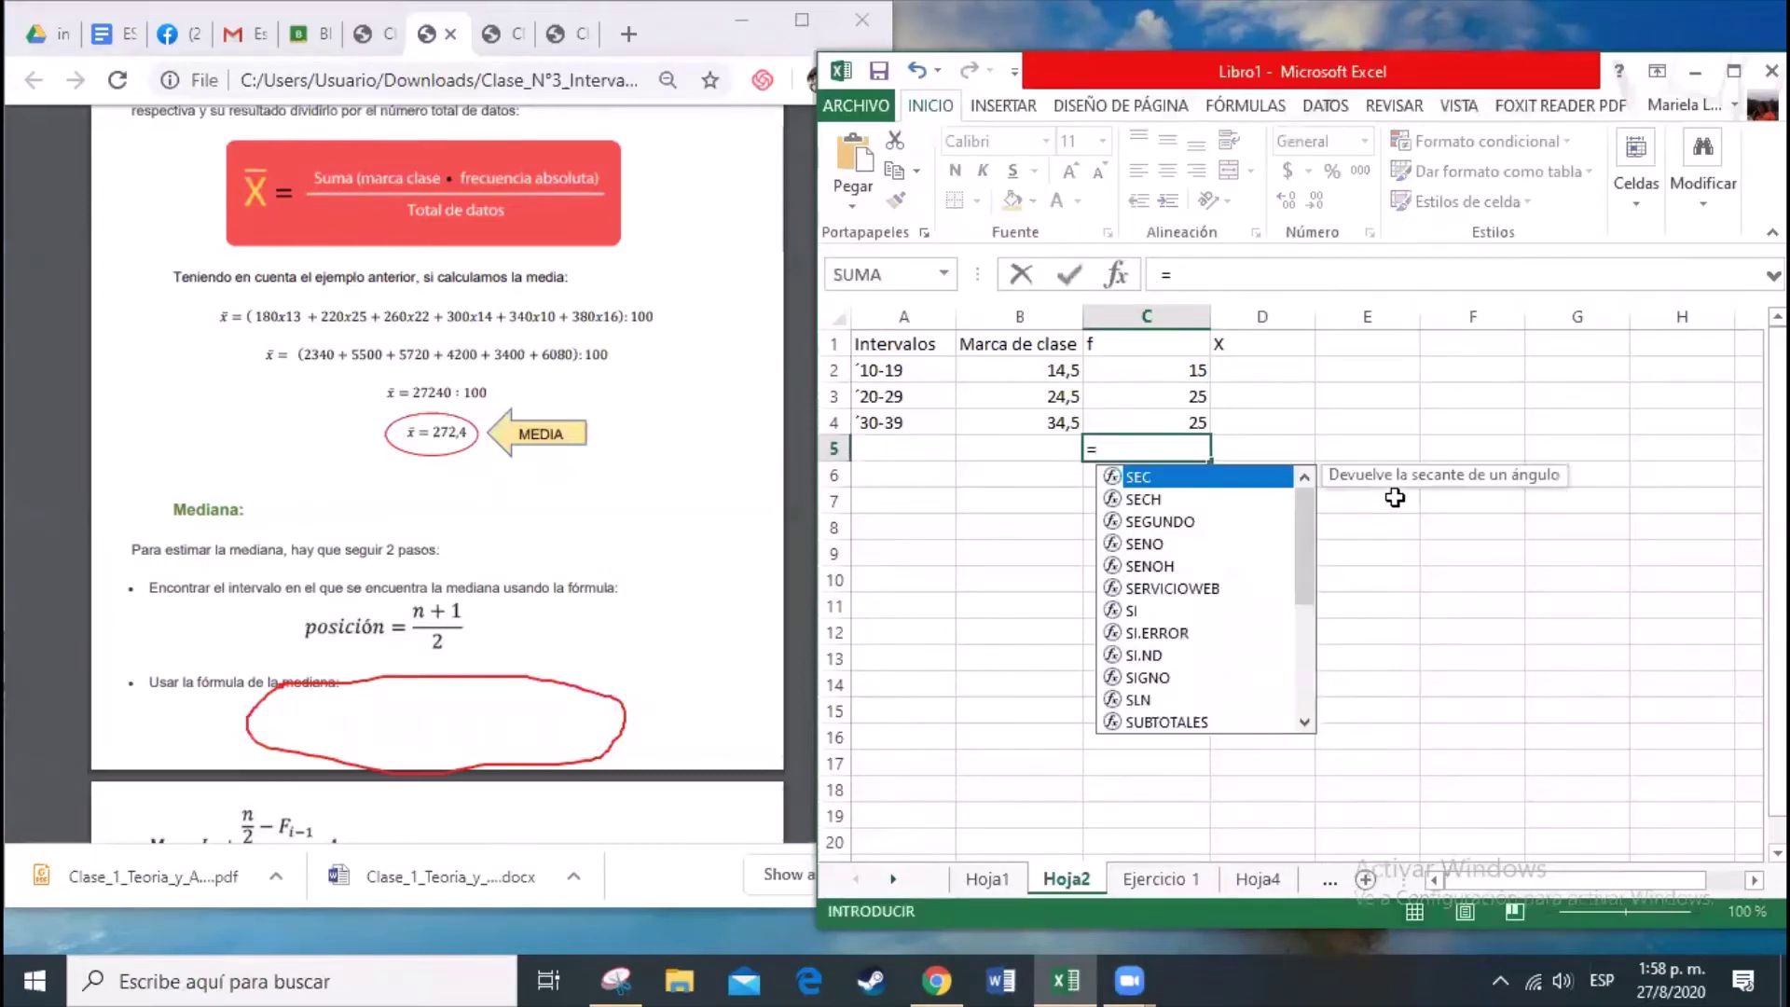
type("suma(")
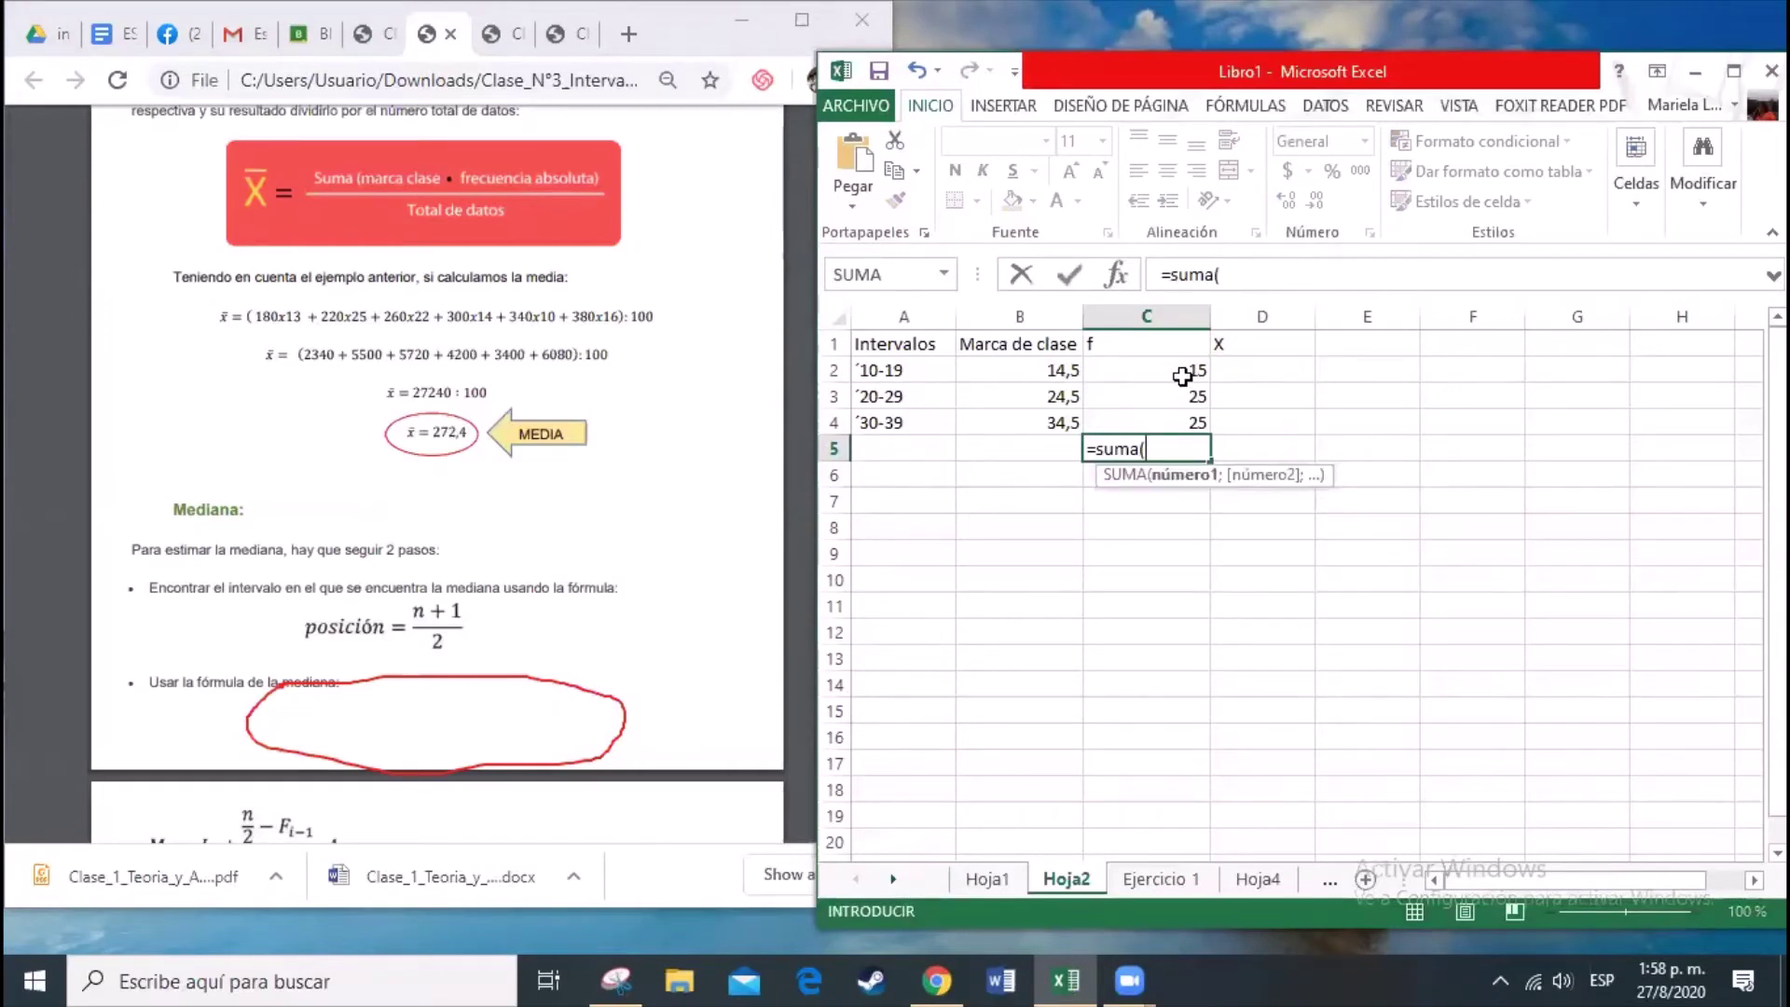
left_click_drag(1182, 376, 1182, 422)
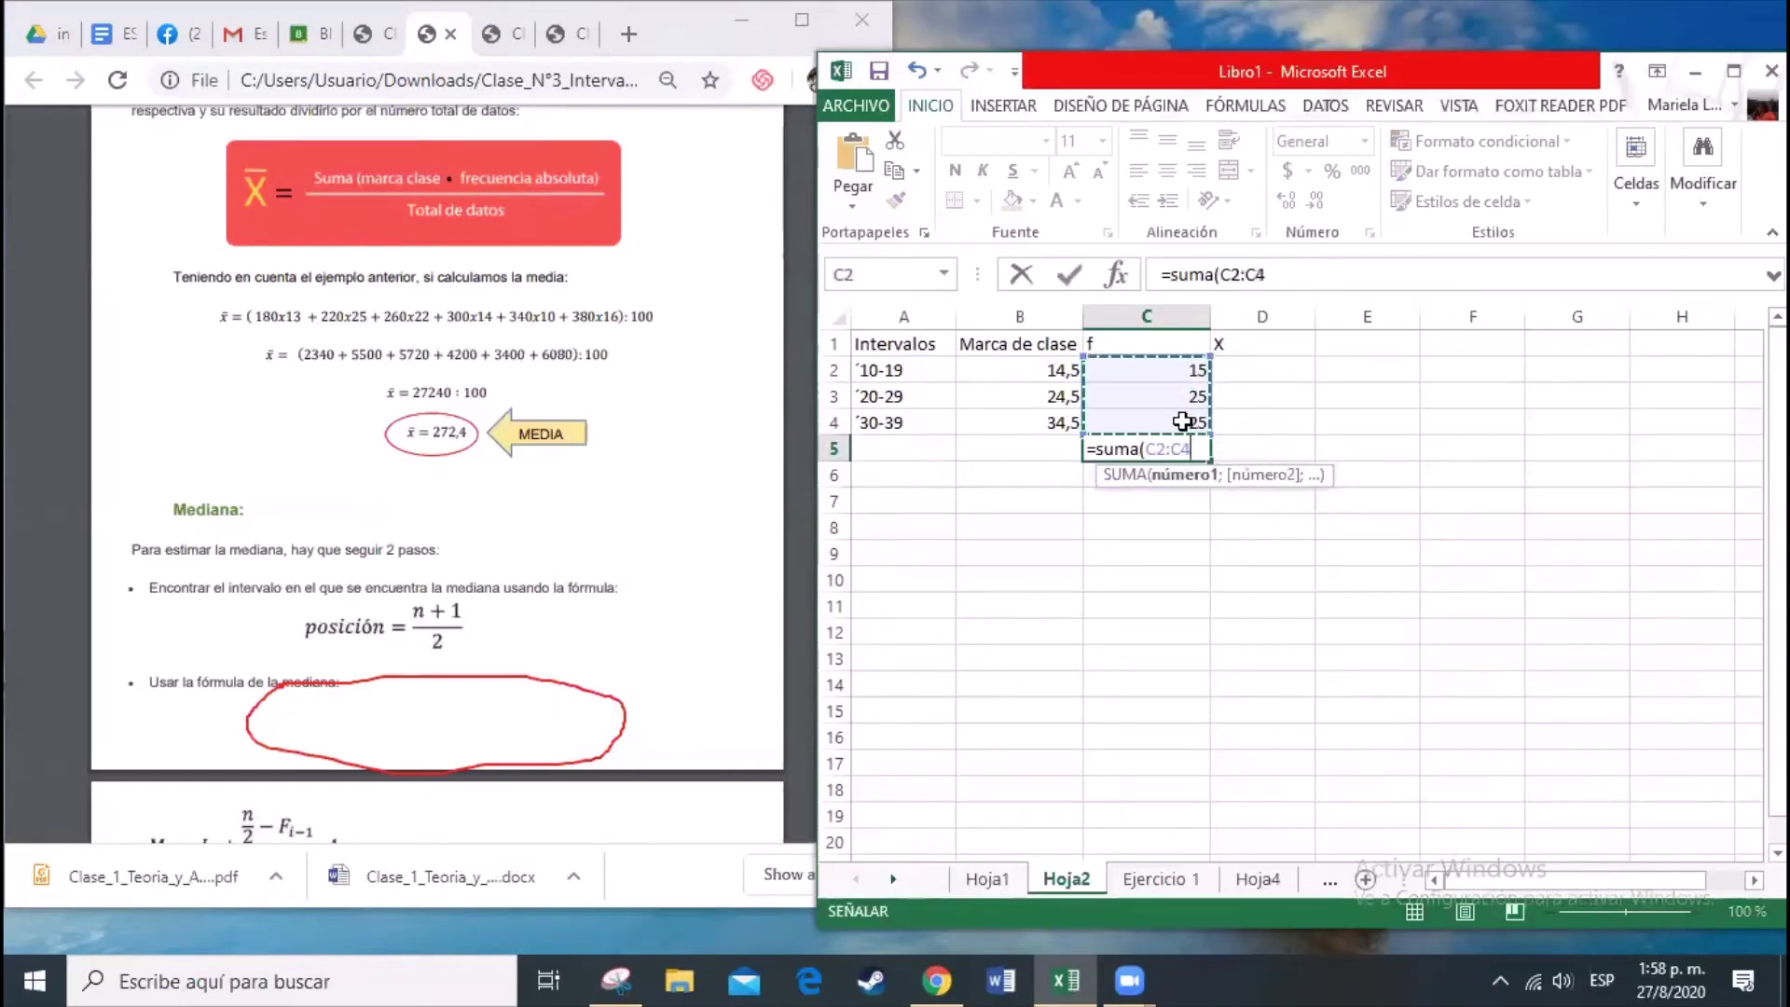
type(")")
key("Return")
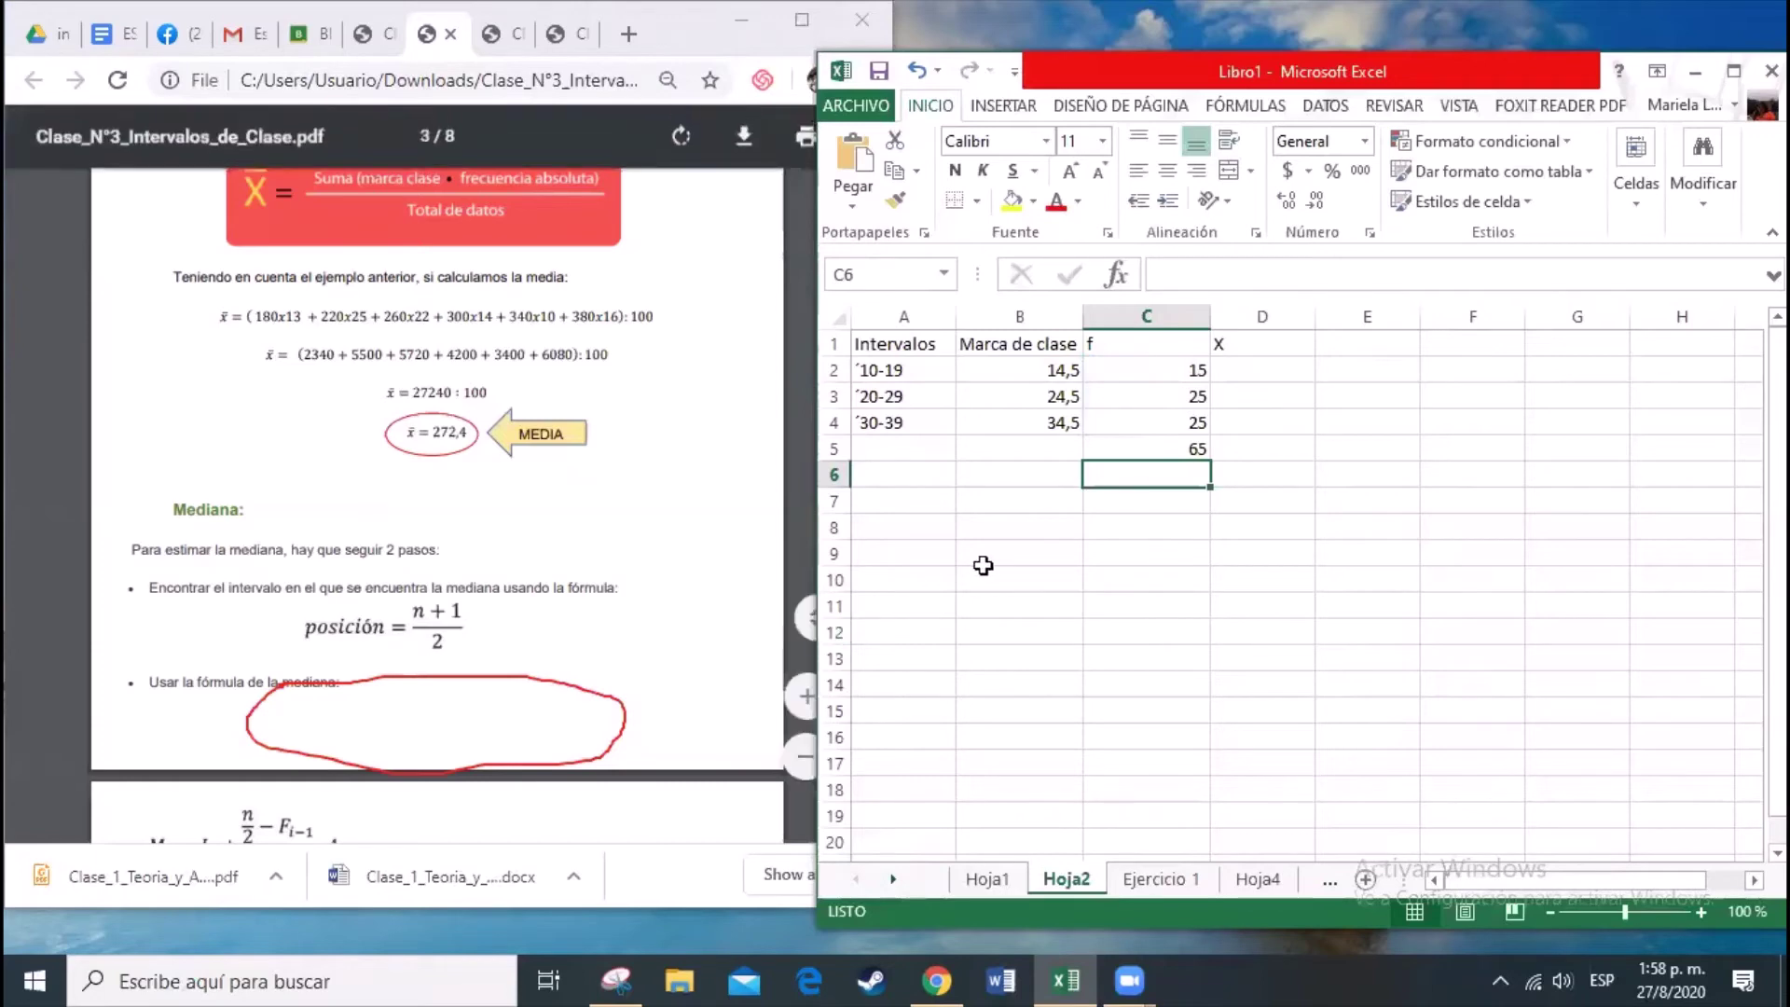
Step: Enter the label posición= in B8, below the frequency table
left_click(974, 531)
type("posicio")
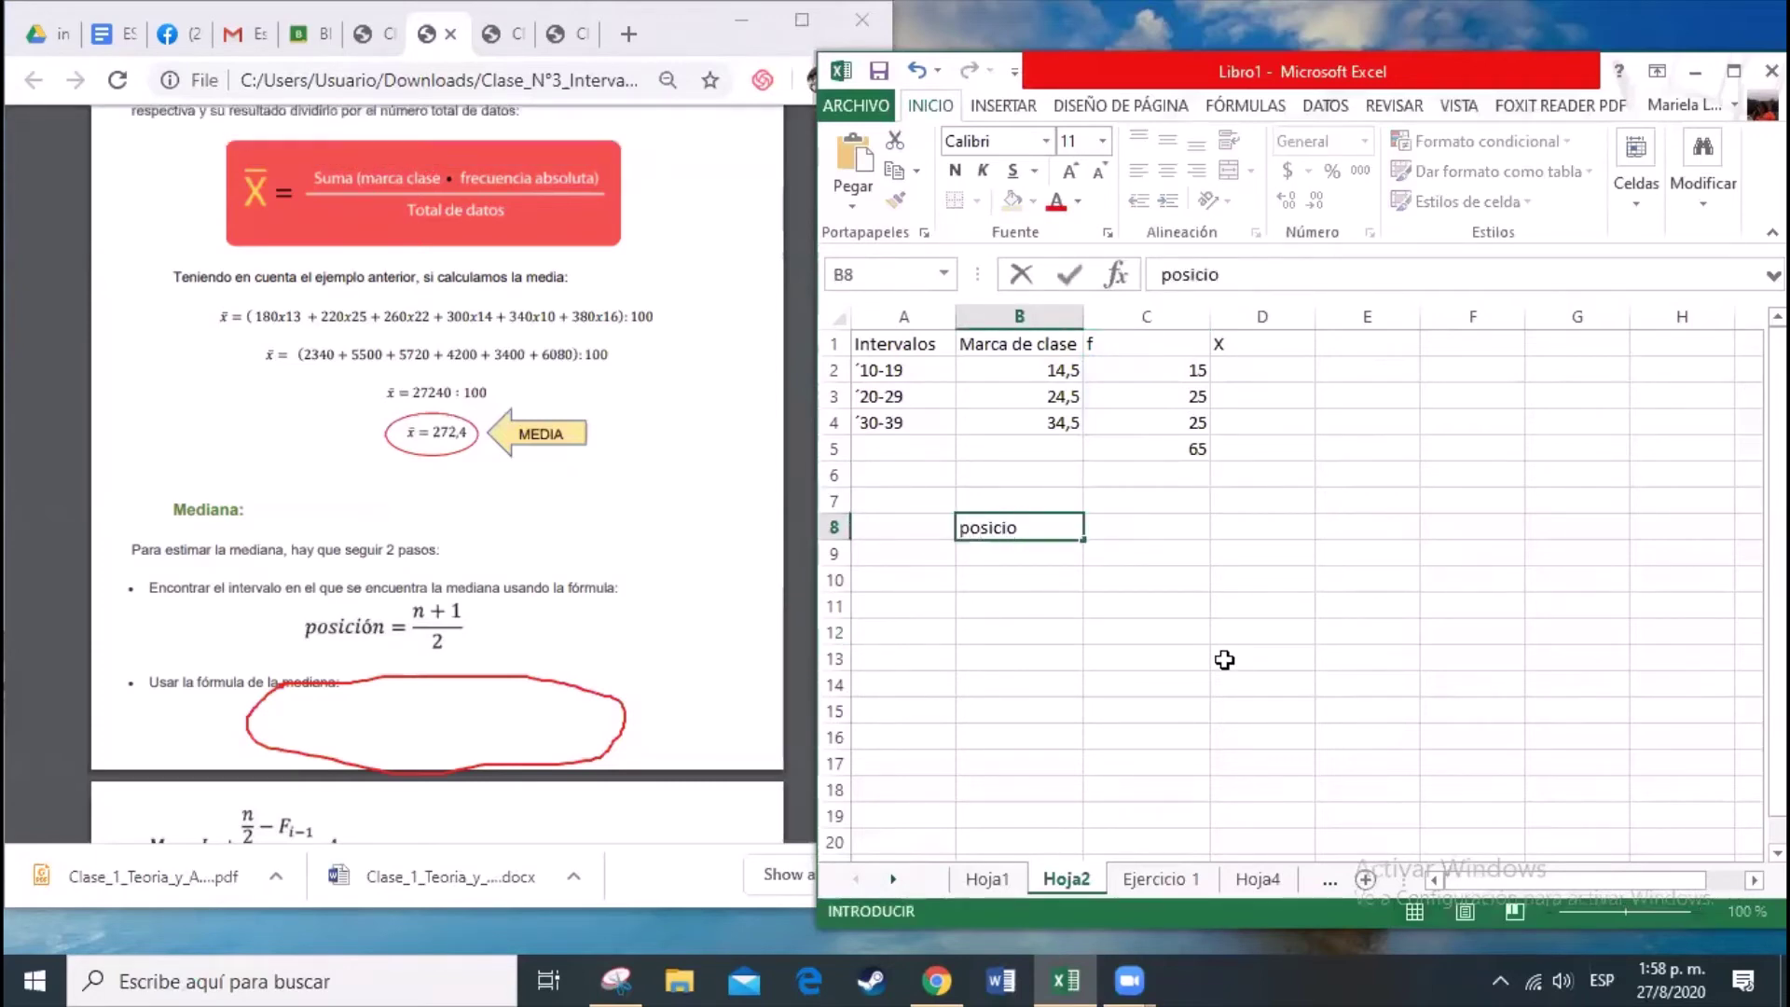
key("BackSpace")
type("ón")
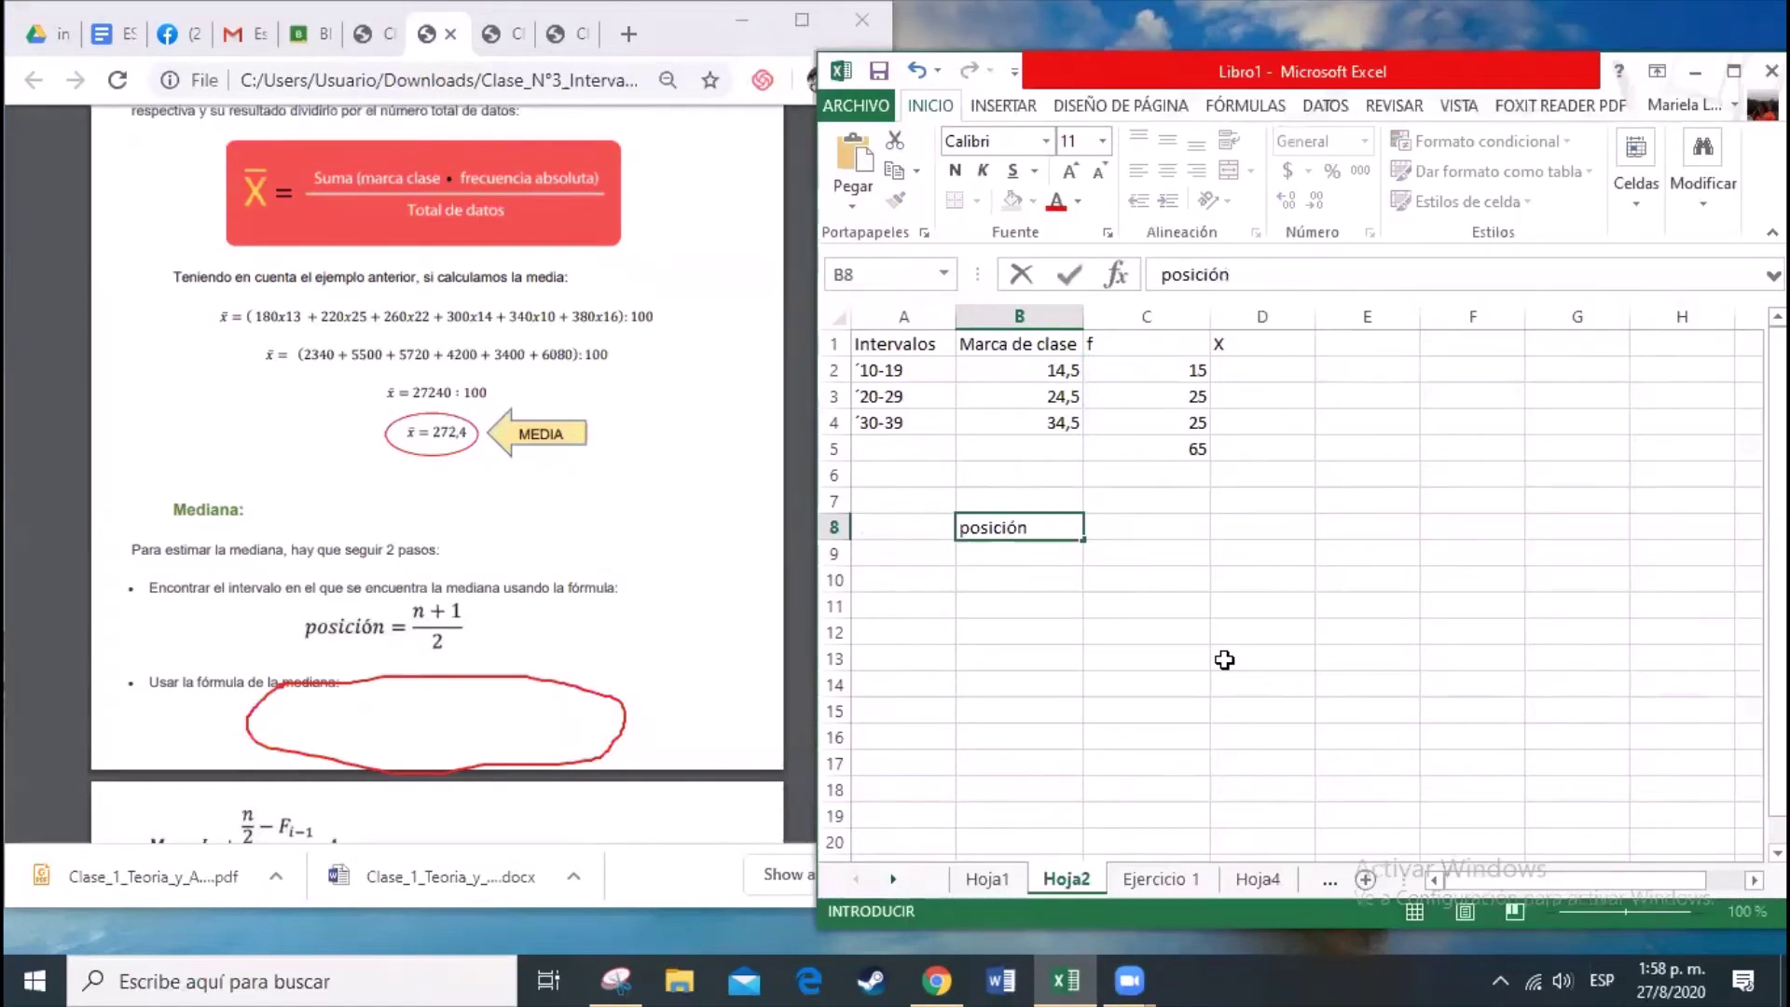
type("=")
key("Tab")
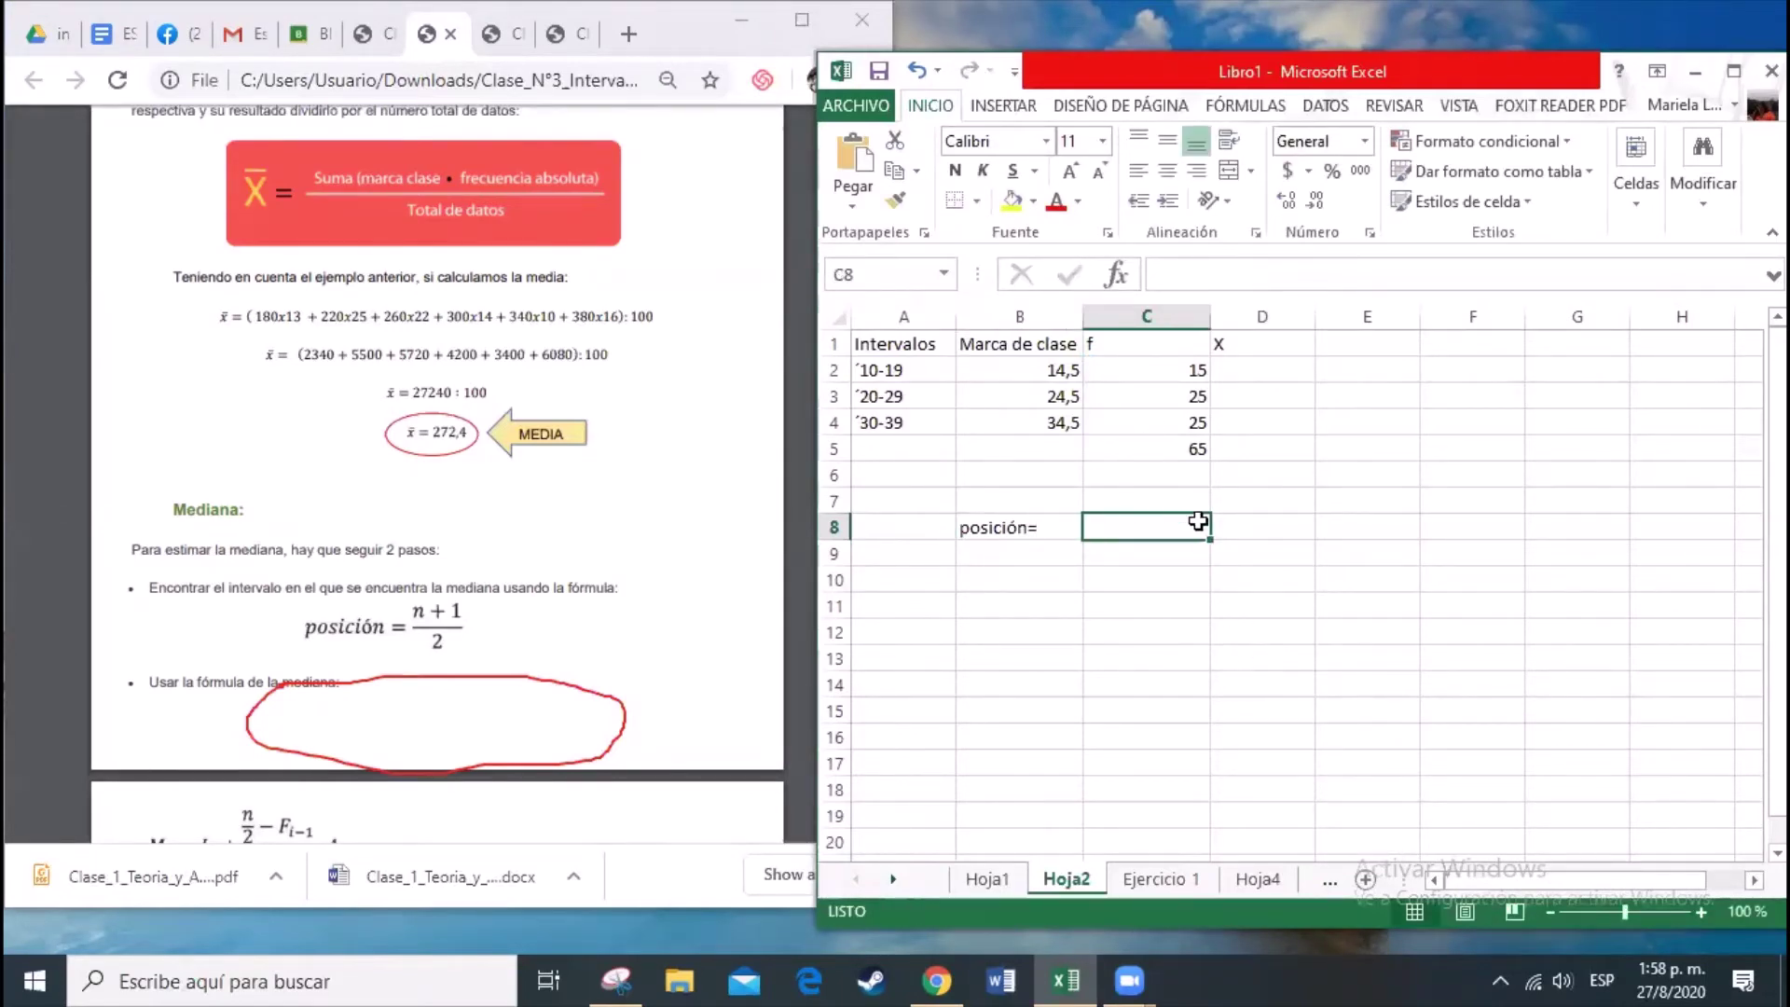
Step: Calculate the median position in C8 with the formula +(C5+1)/2
type("+")
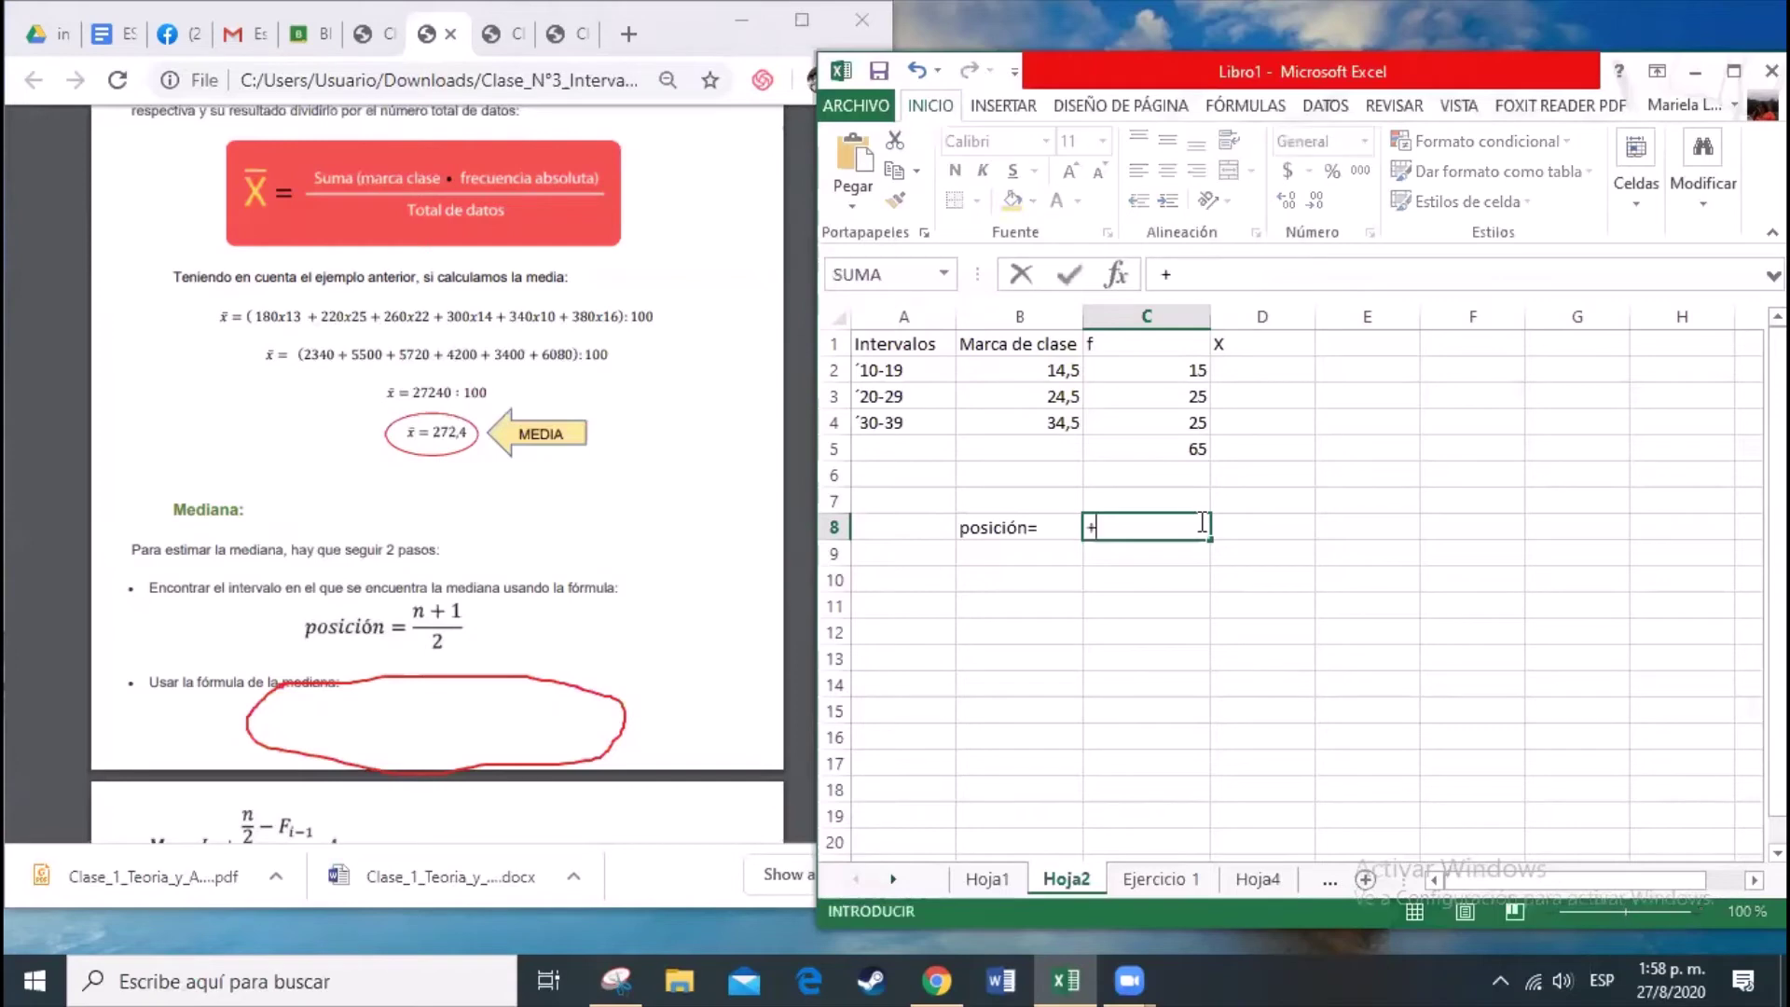
left_click(1172, 455)
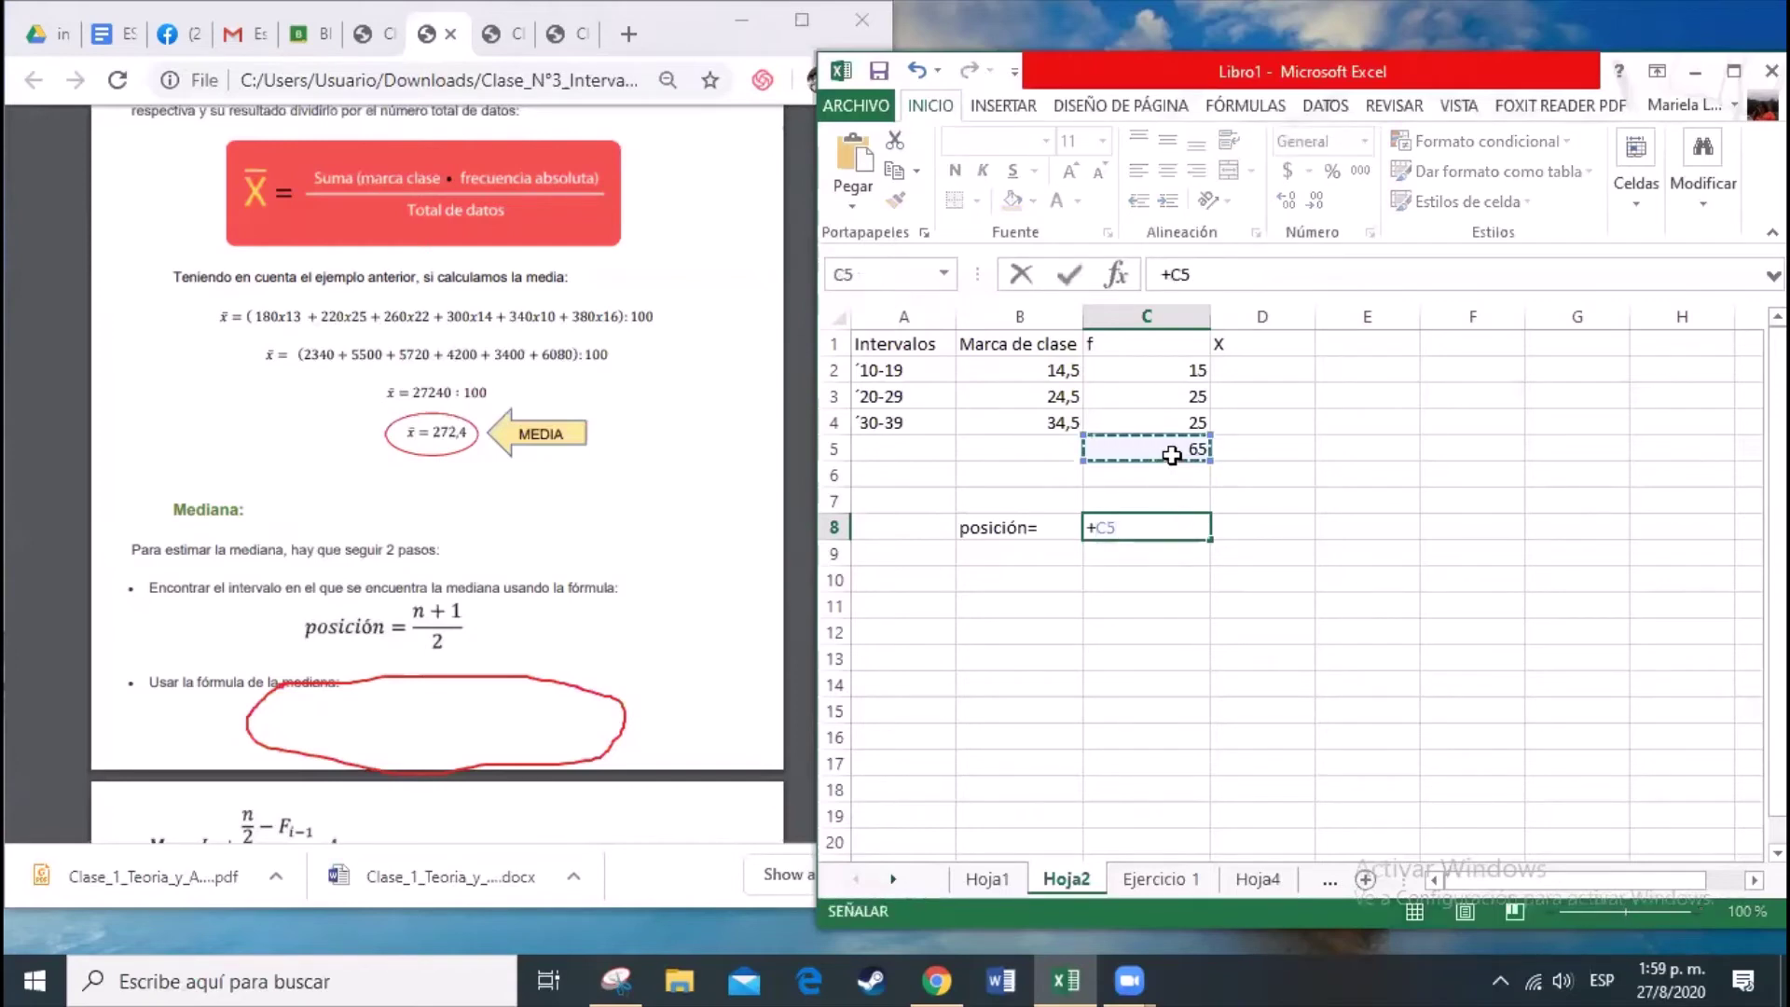
type("+")
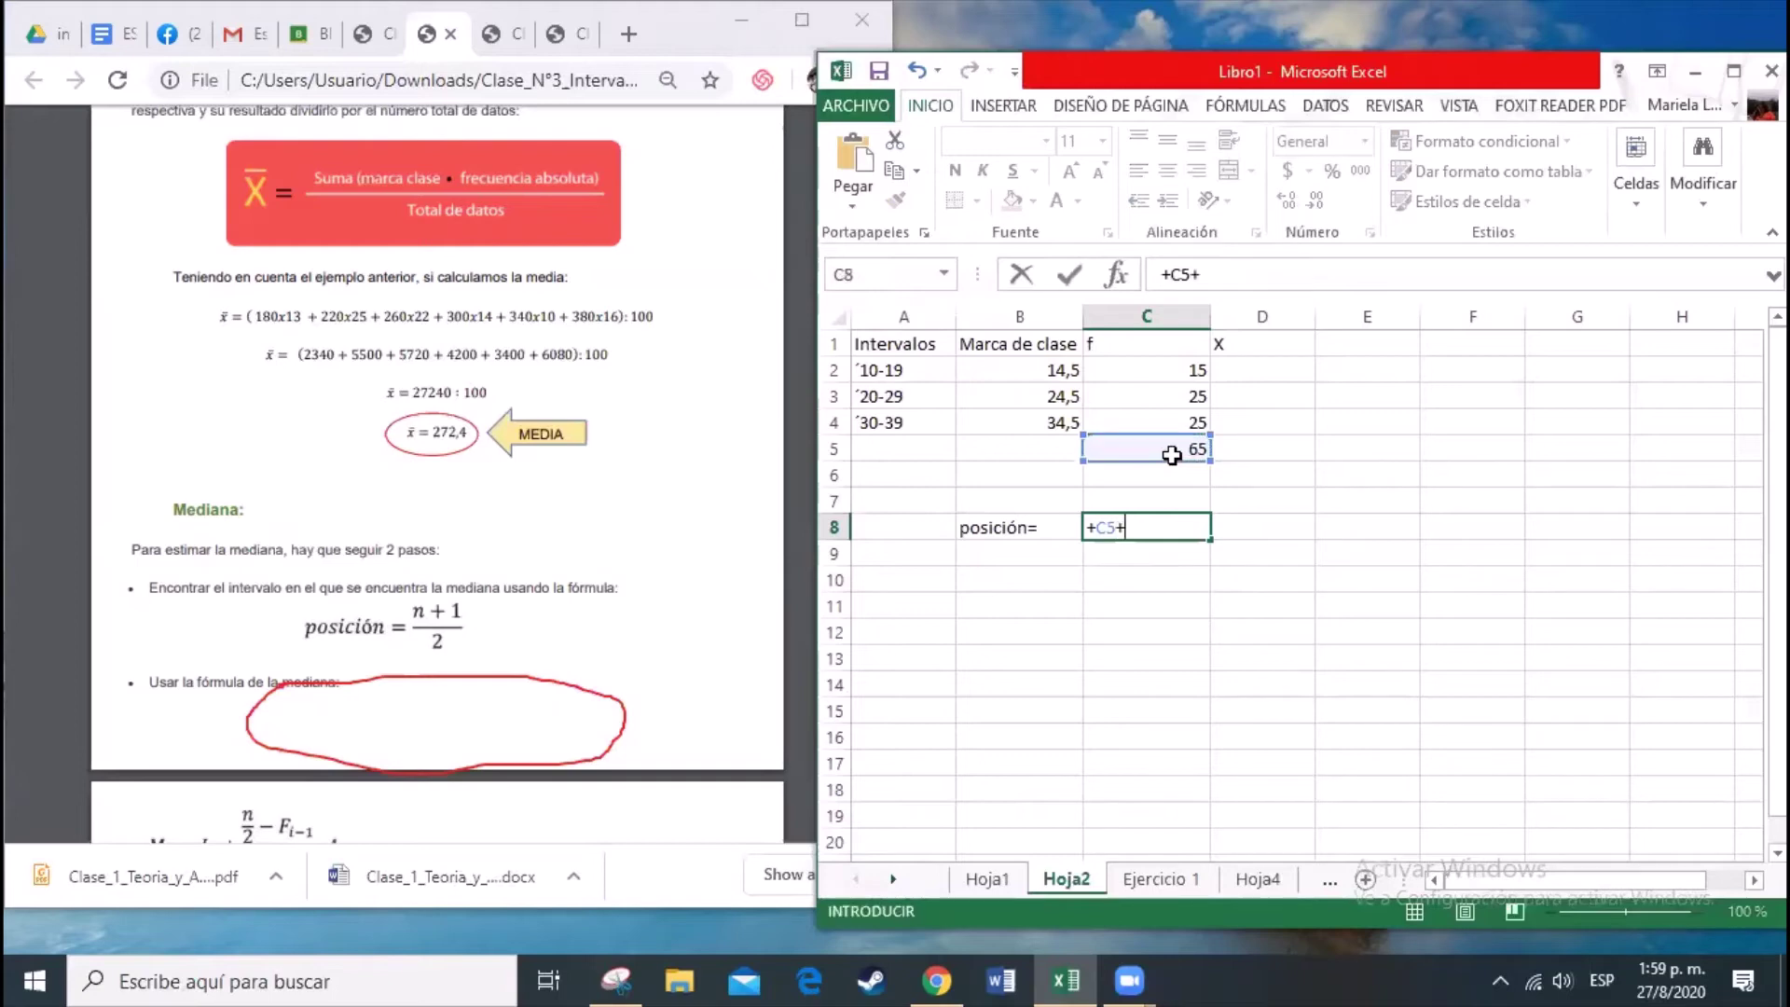
type("1)")
left_click(1097, 533)
type("(")
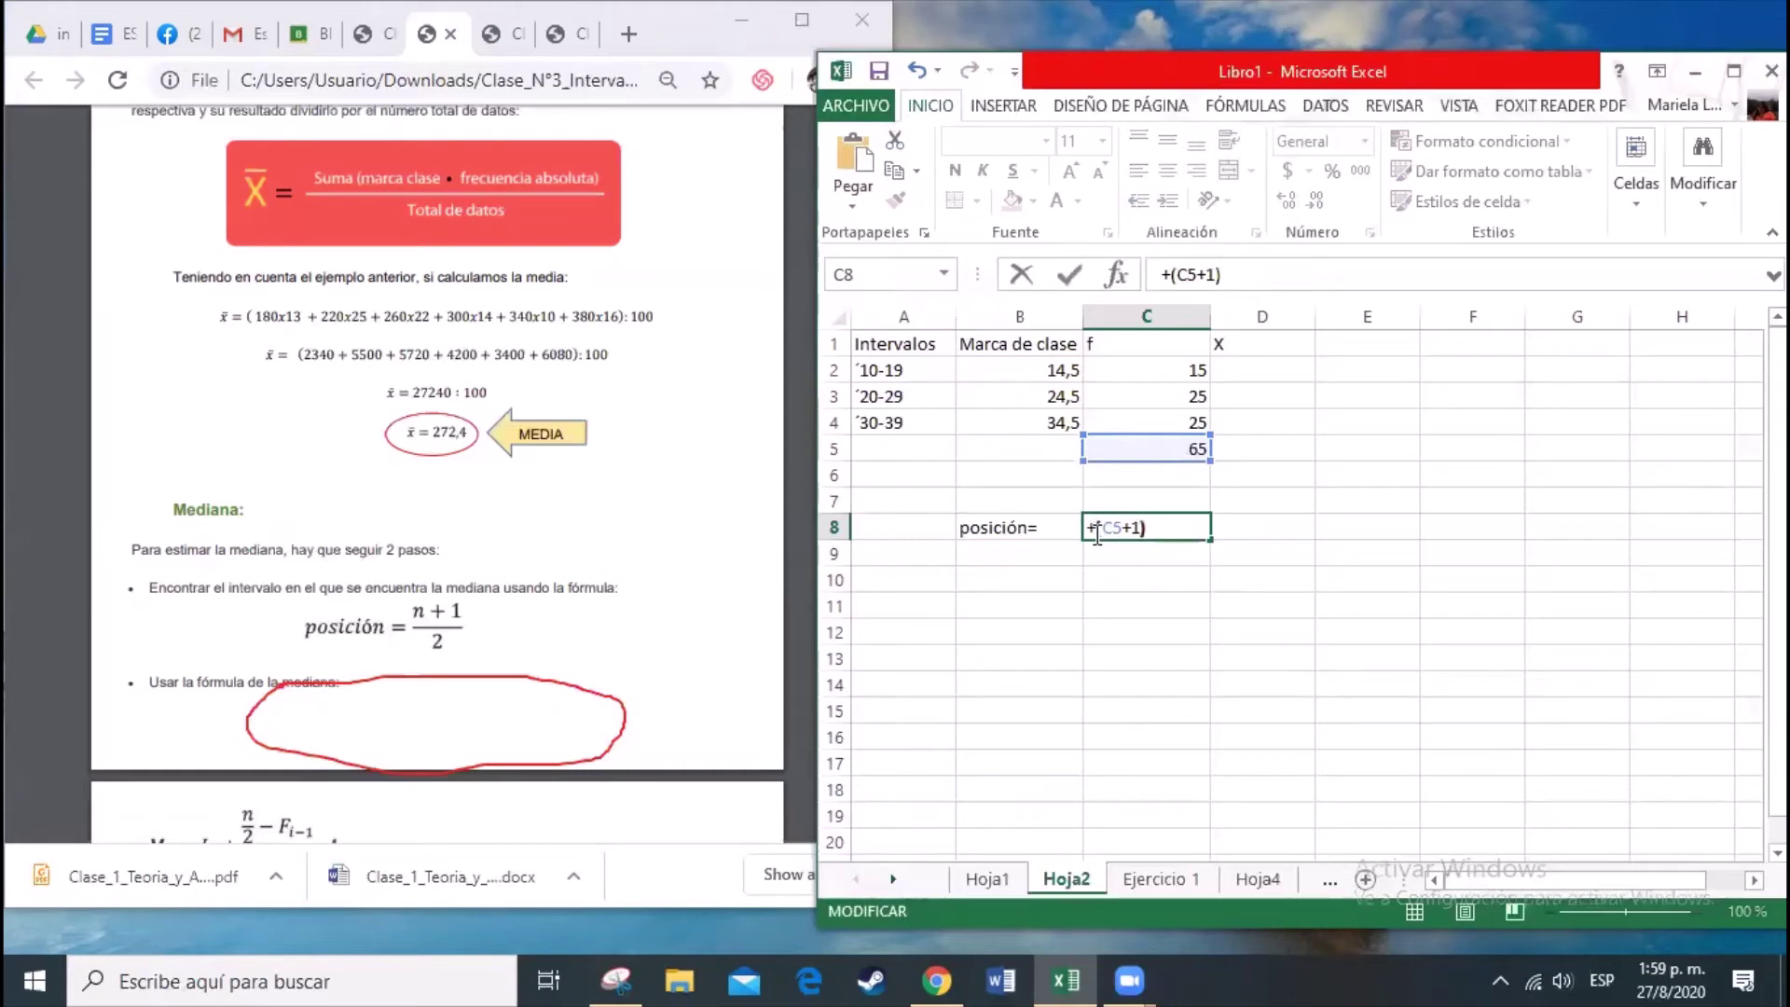
left_click(1171, 529)
type("/2")
key("Return")
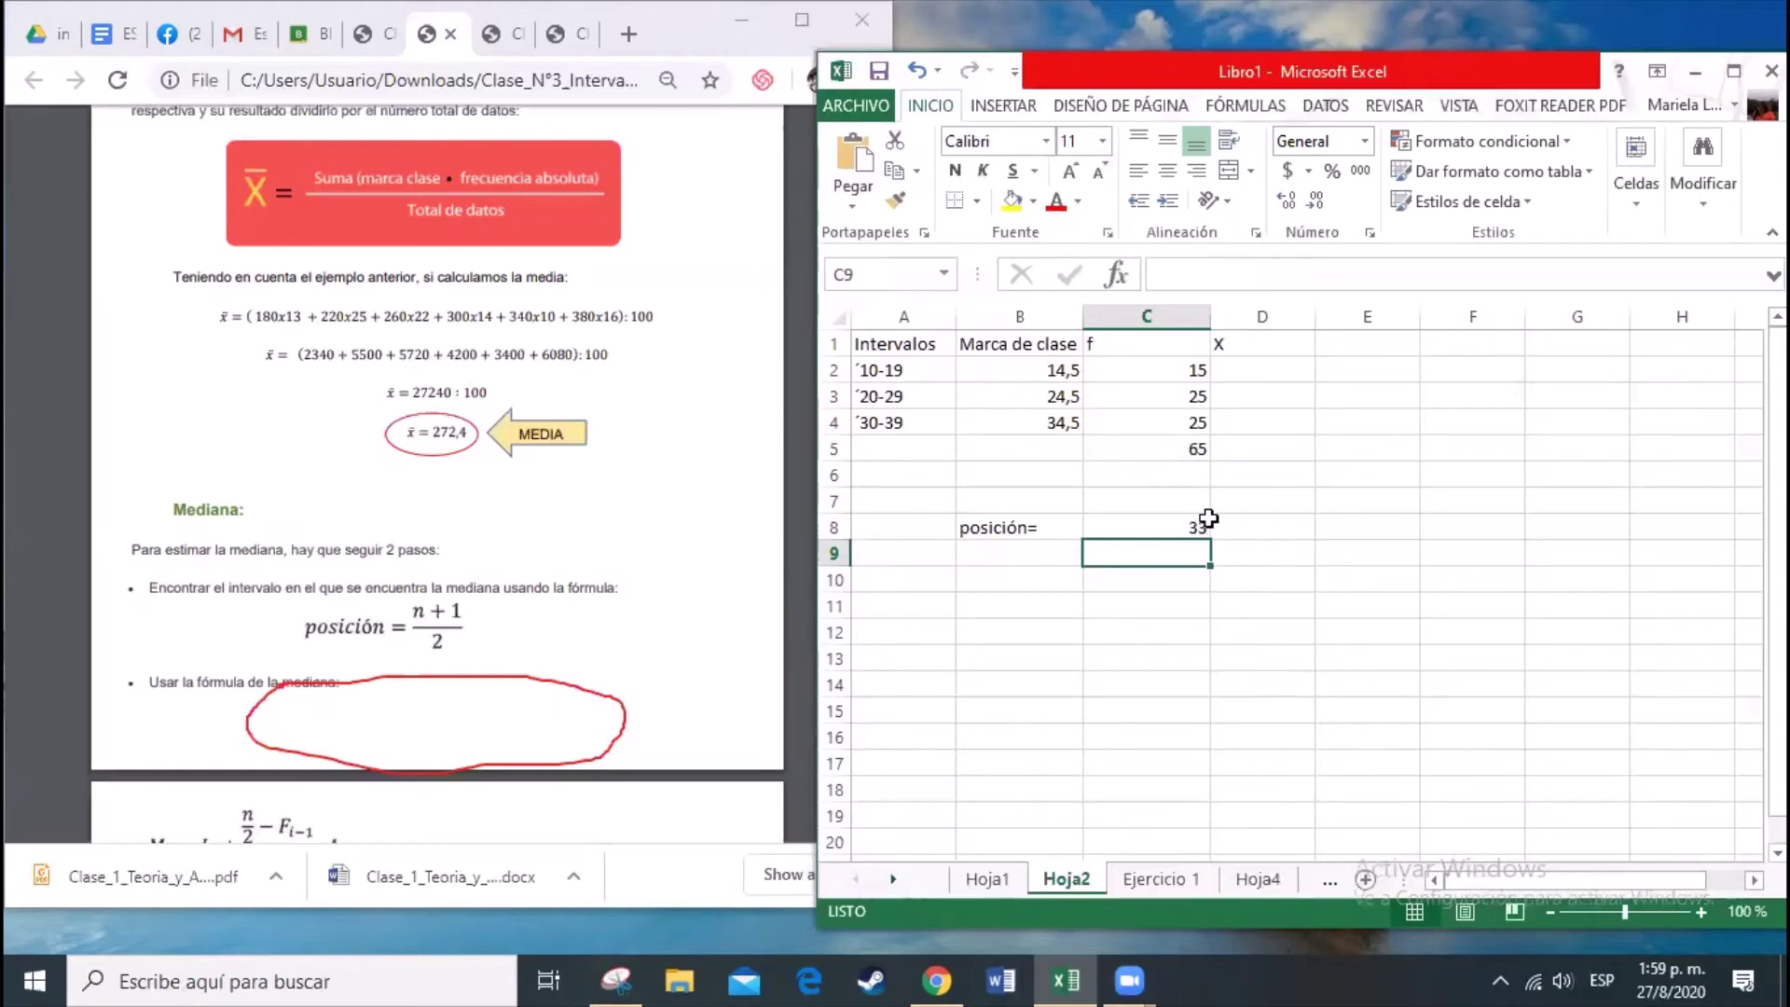
Step: Find the median formula for grouped data in the lesson PDF and circle it in yellow
left_click(894, 419)
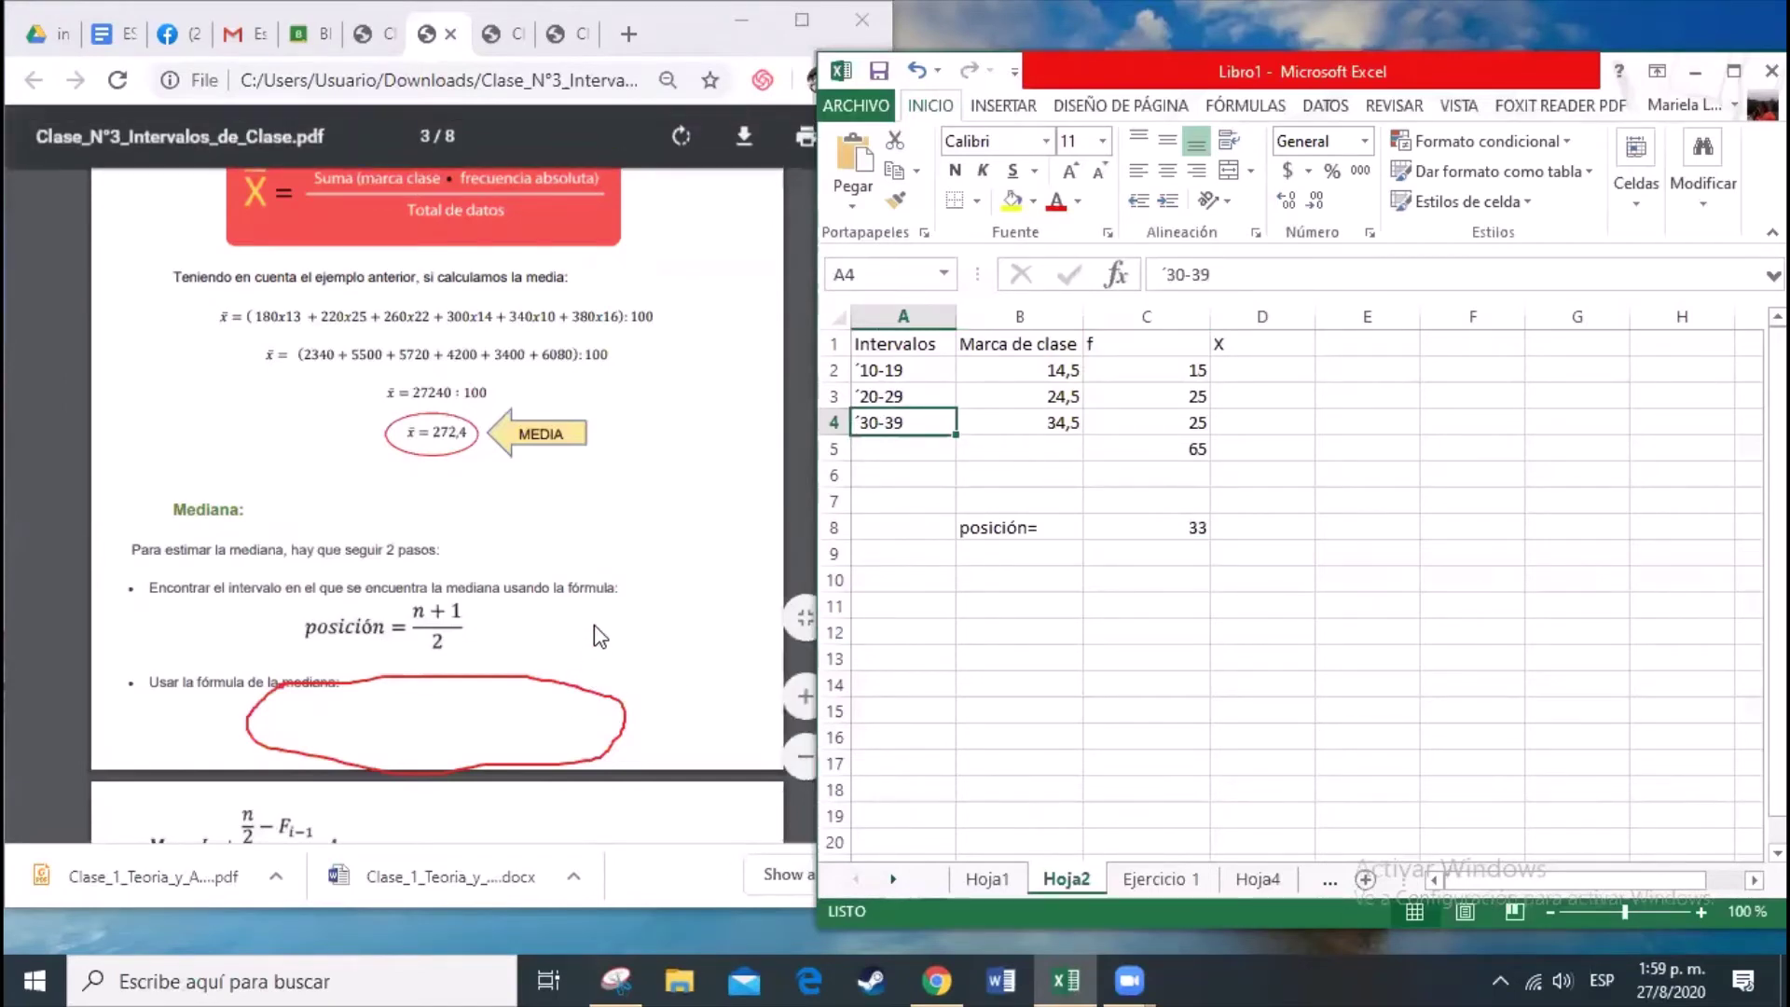
scroll(555, 650, "down", 5)
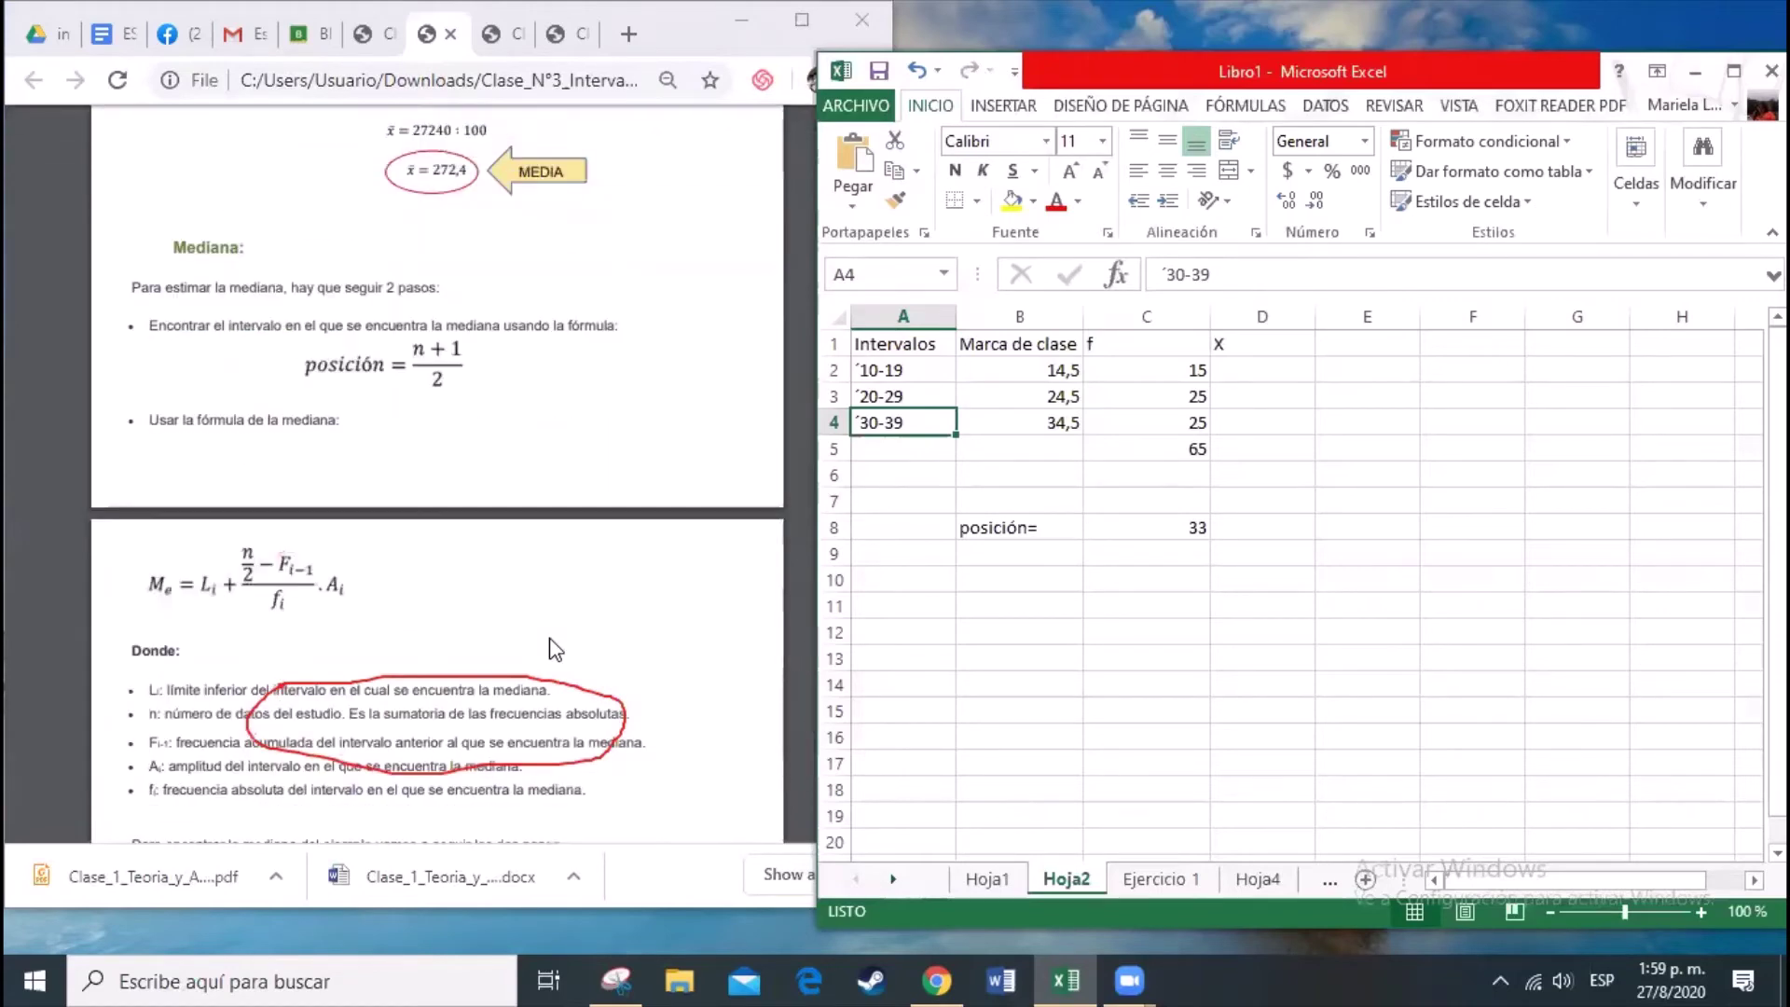
scroll(556, 650, "down", 3)
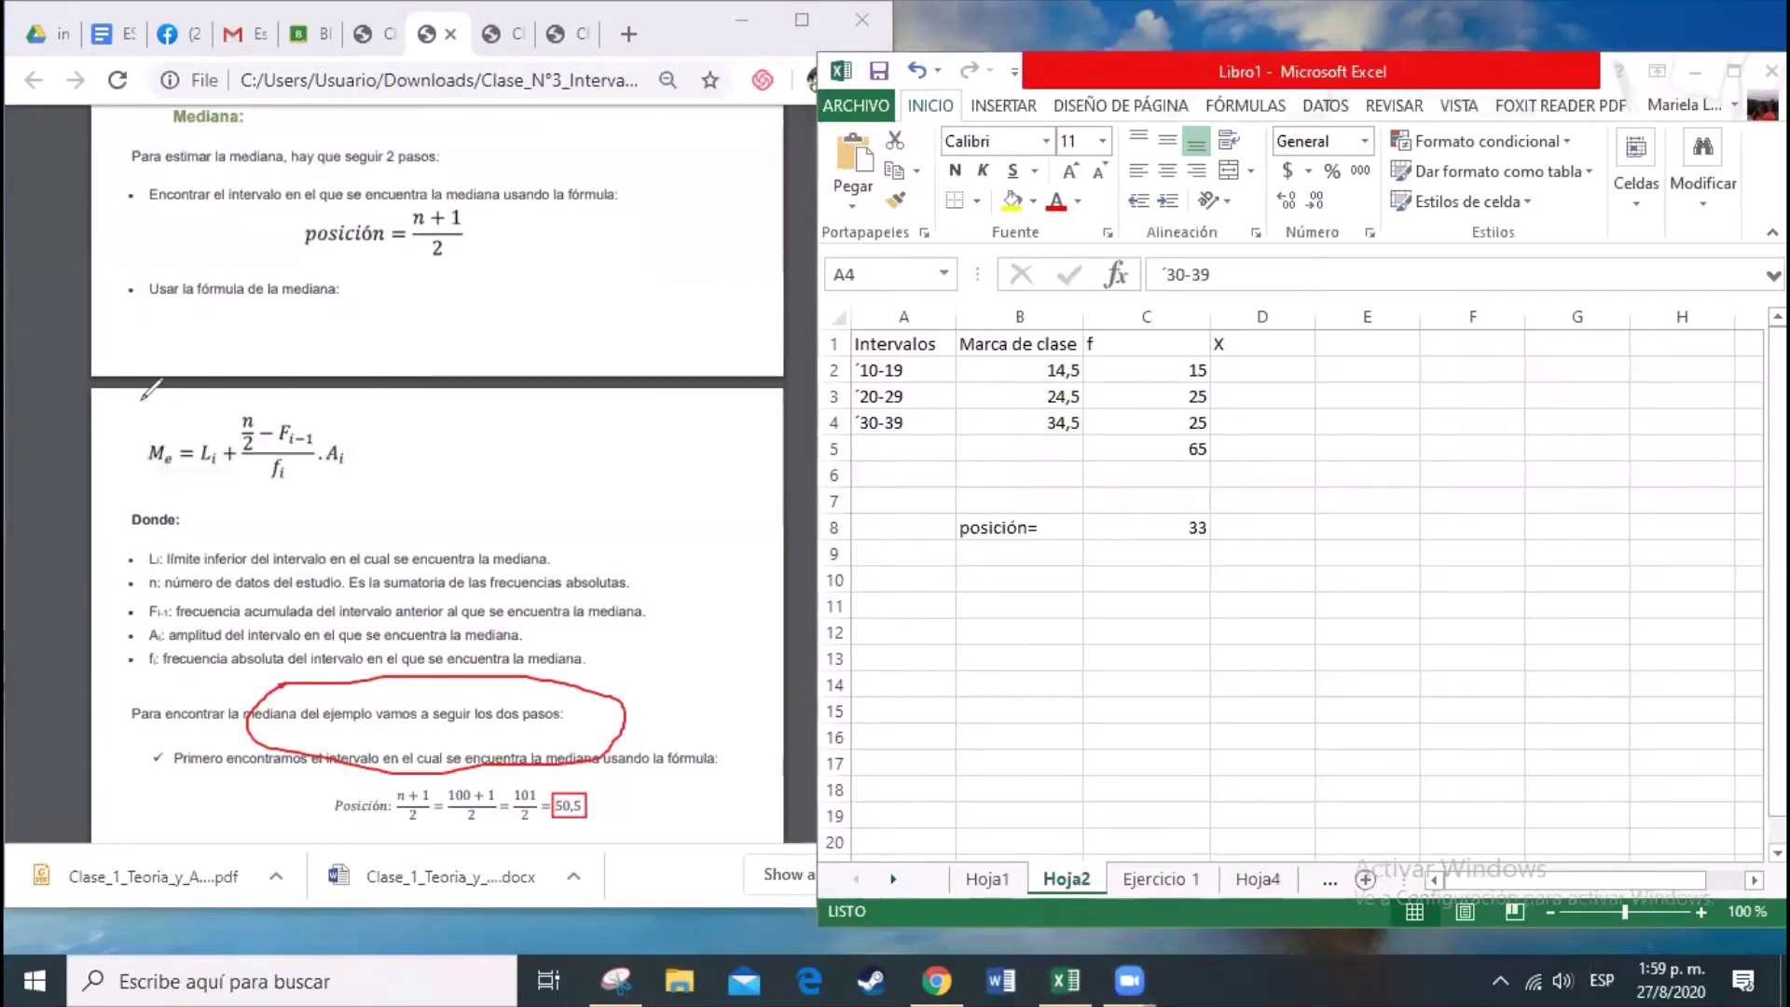
mouse_move(141, 399)
left_mouse_down()
mouse_move(128, 437)
mouse_move(364, 462)
mouse_move(200, 382)
mouse_move(142, 398)
left_mouse_up()
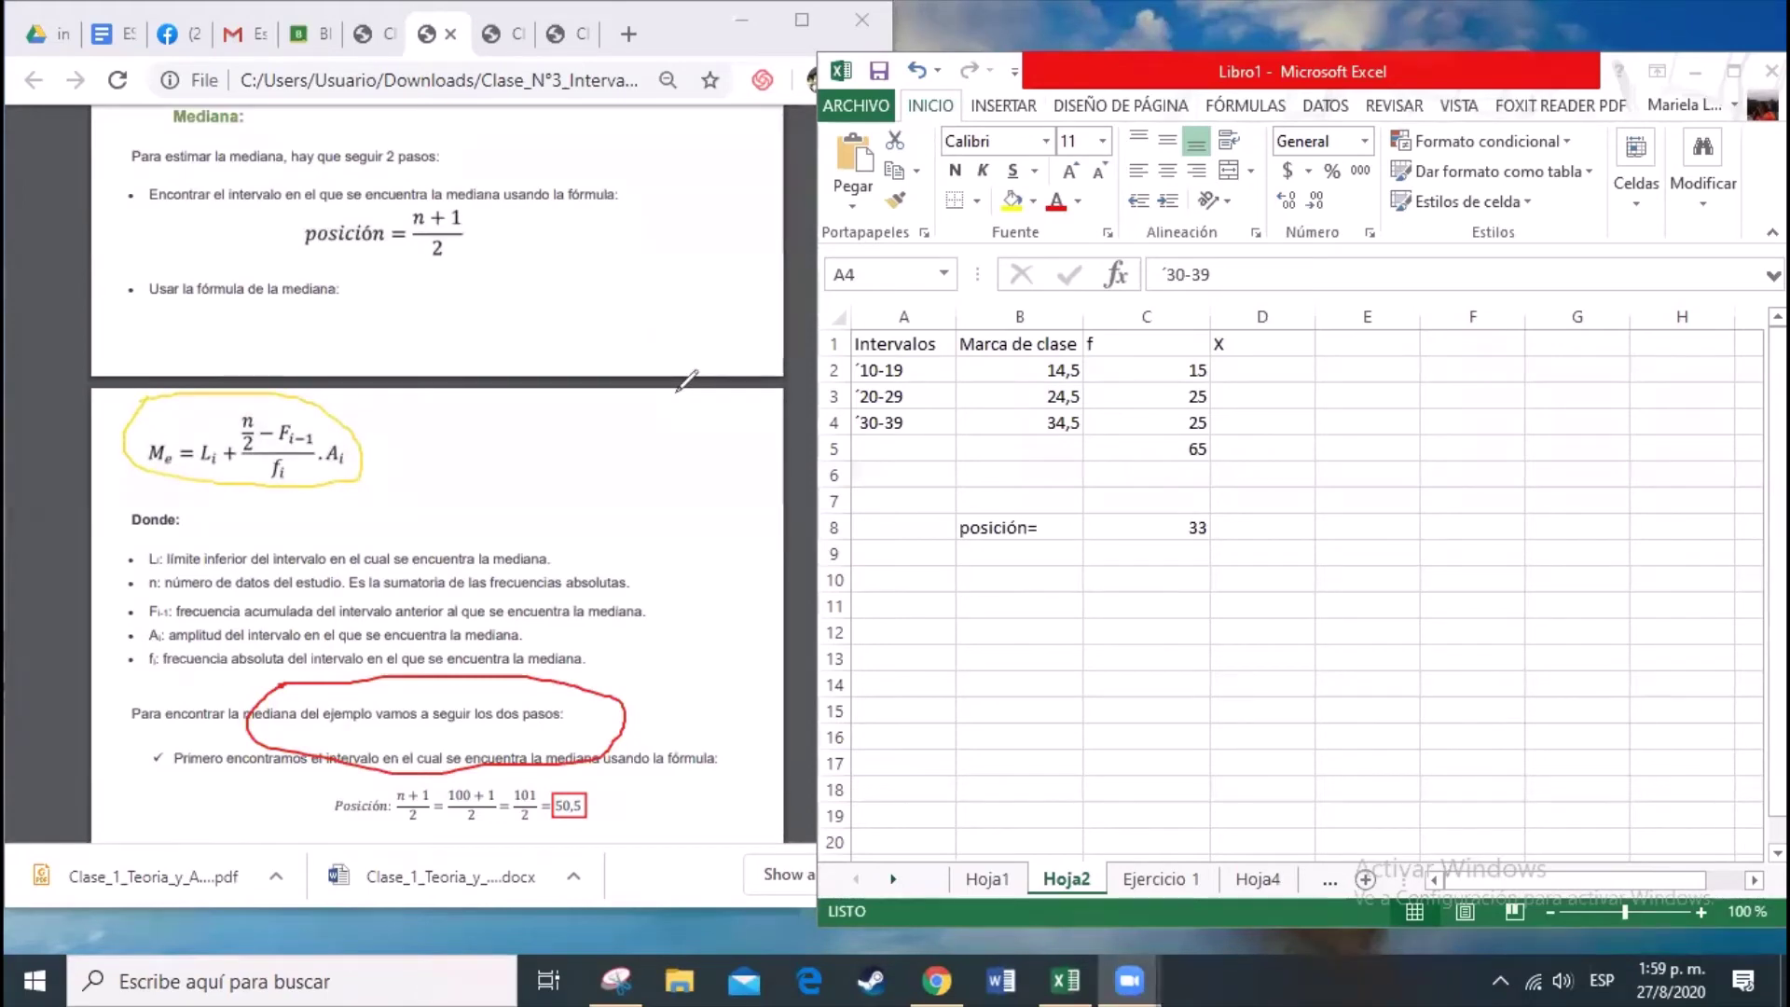
left_click(1273, 366)
left_click(1273, 366)
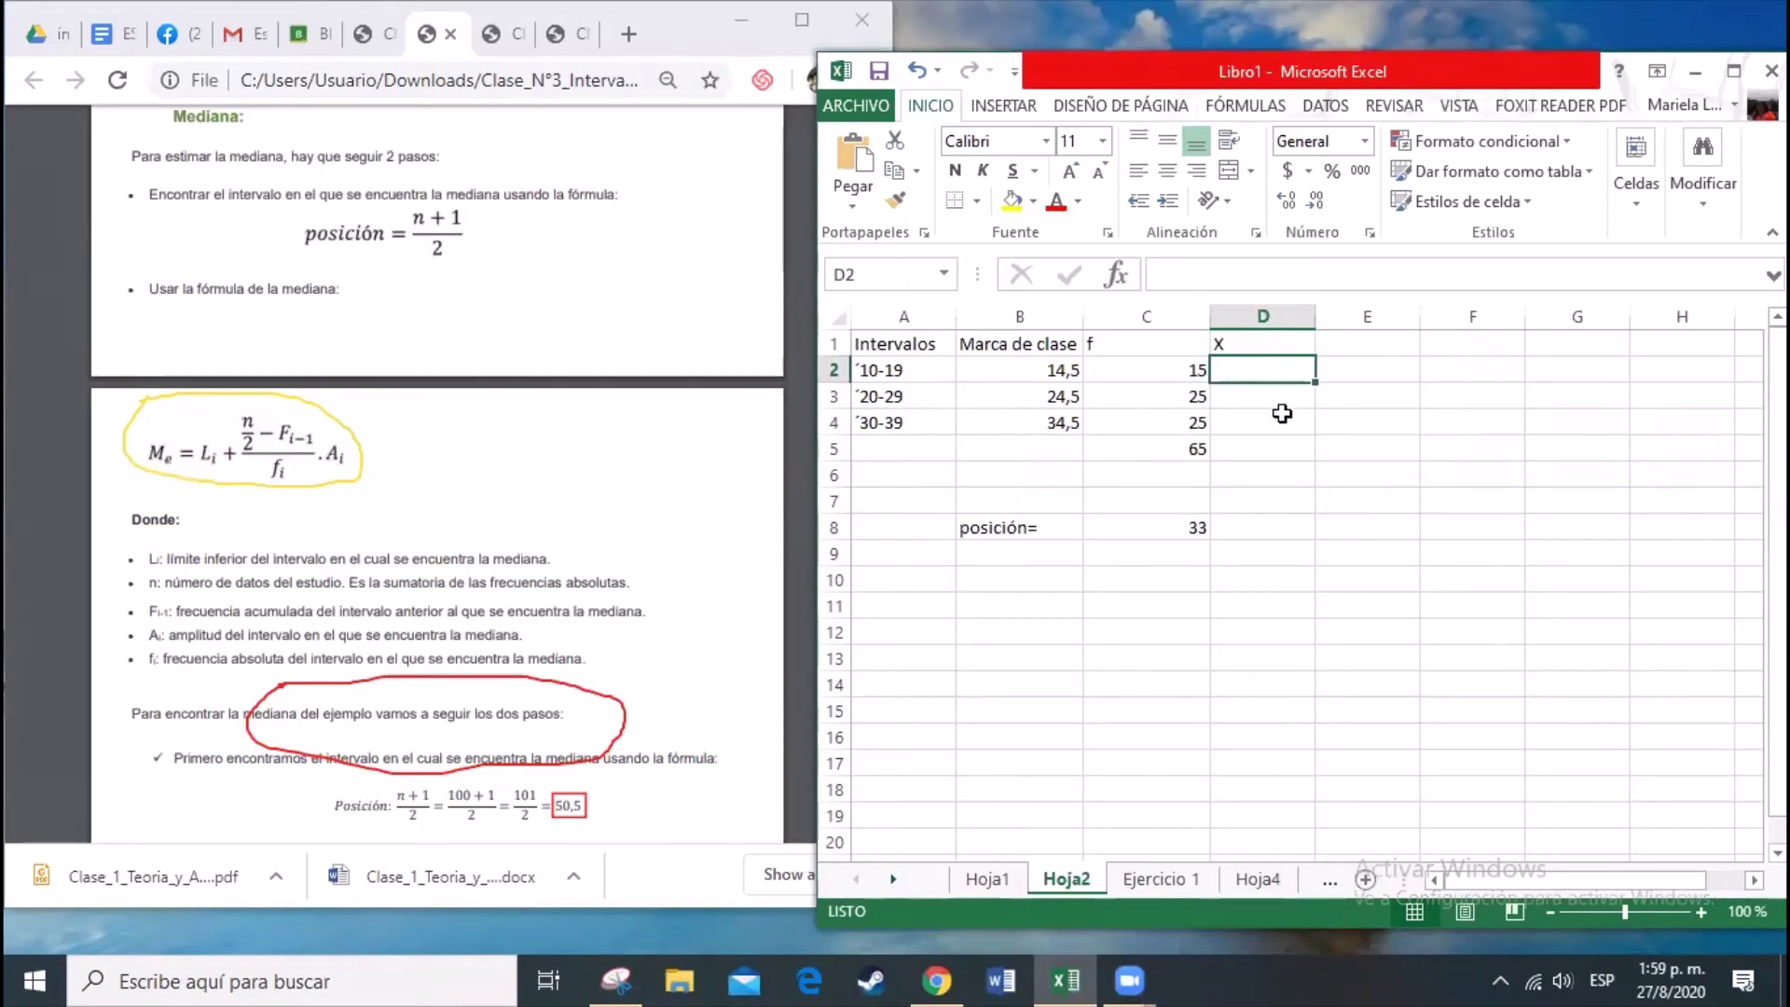
key("Down")
key("Down")
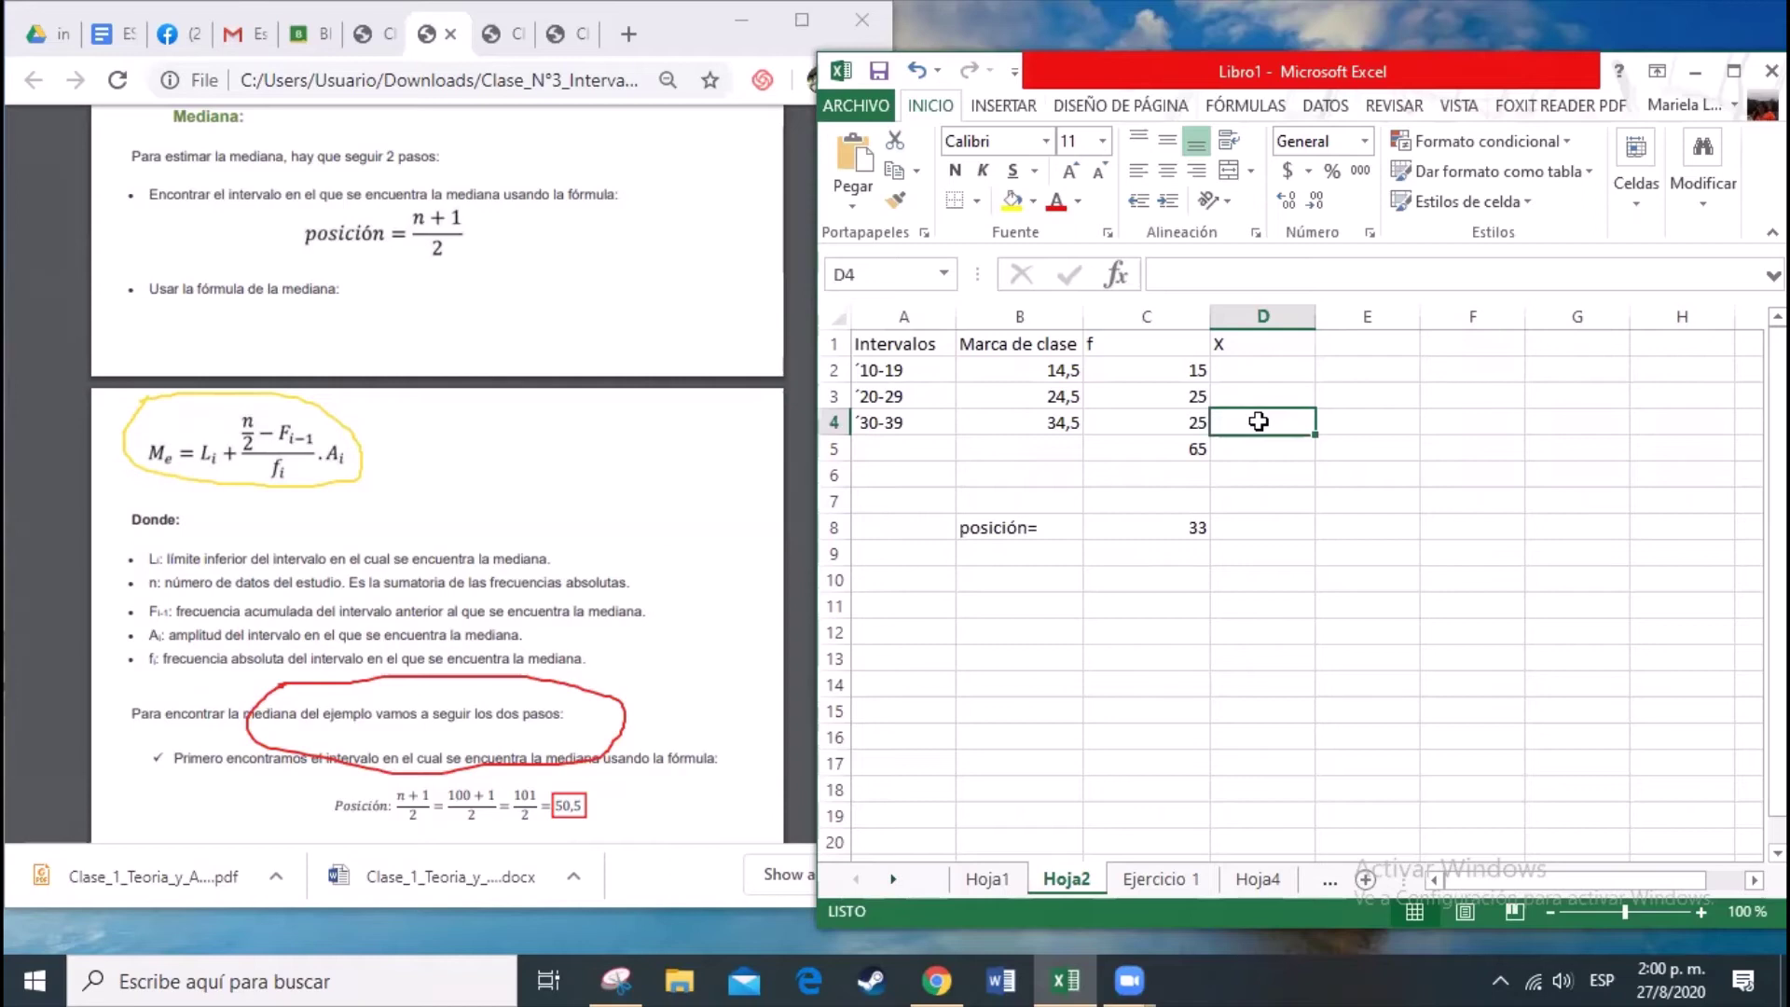
type("+")
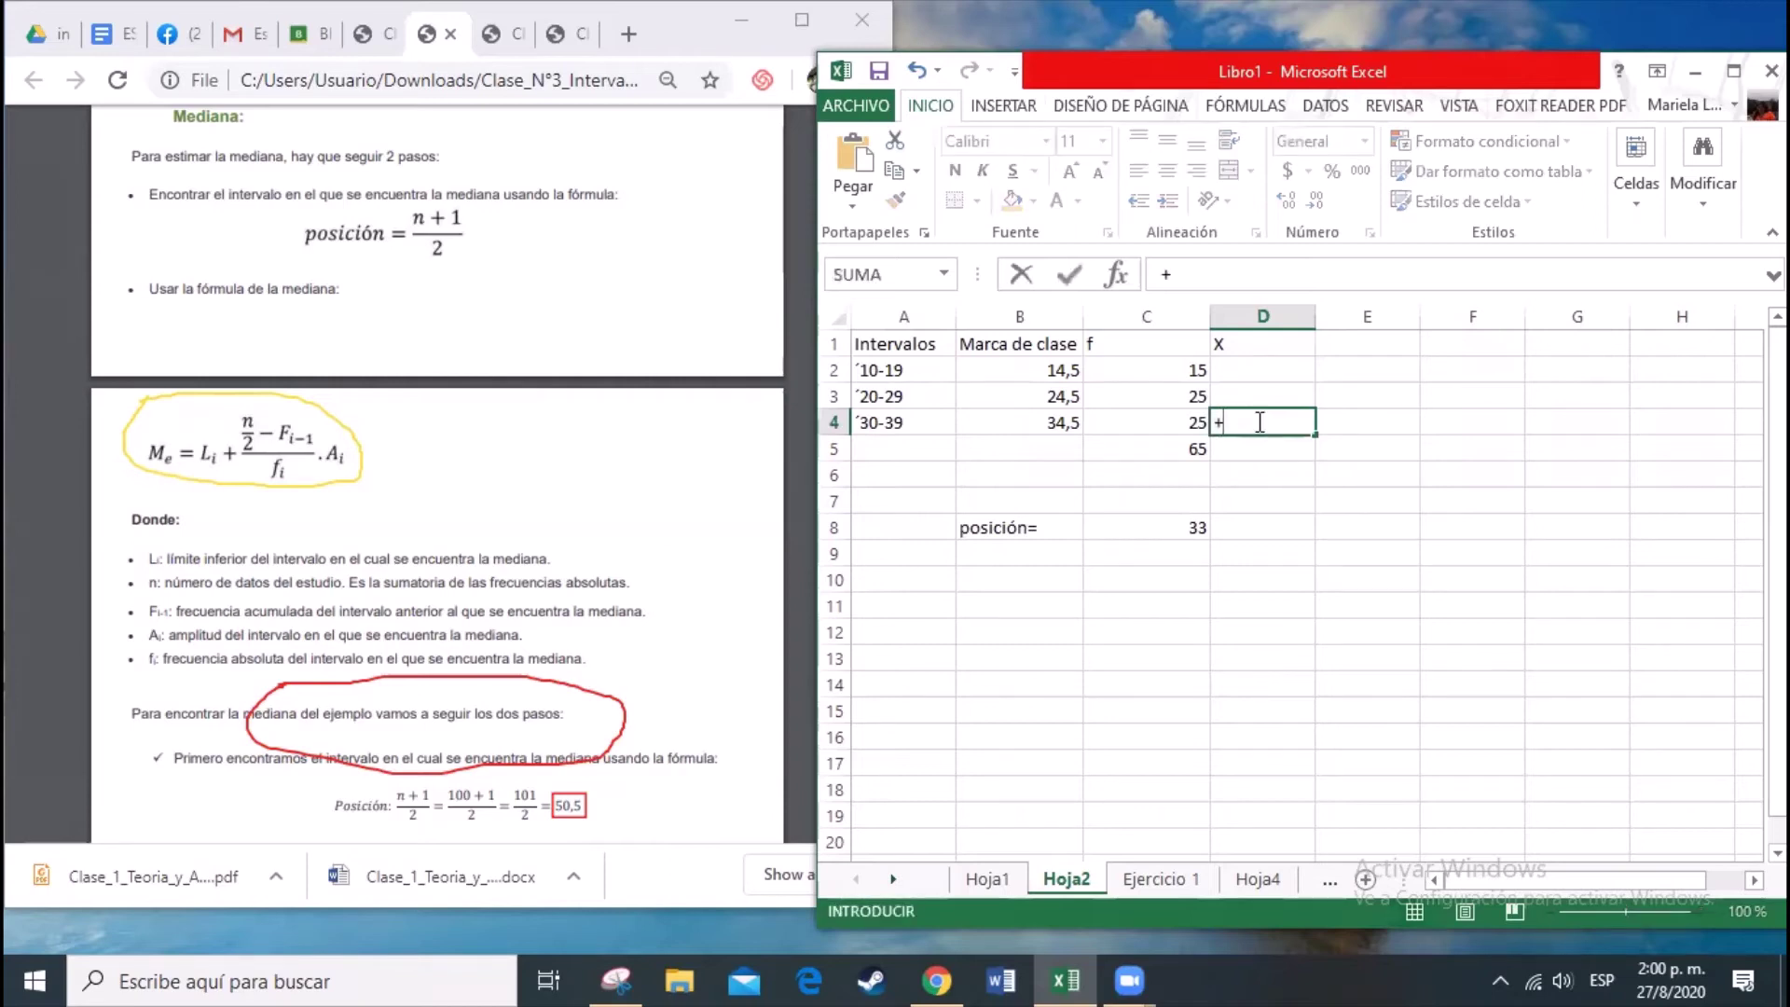
type("30+")
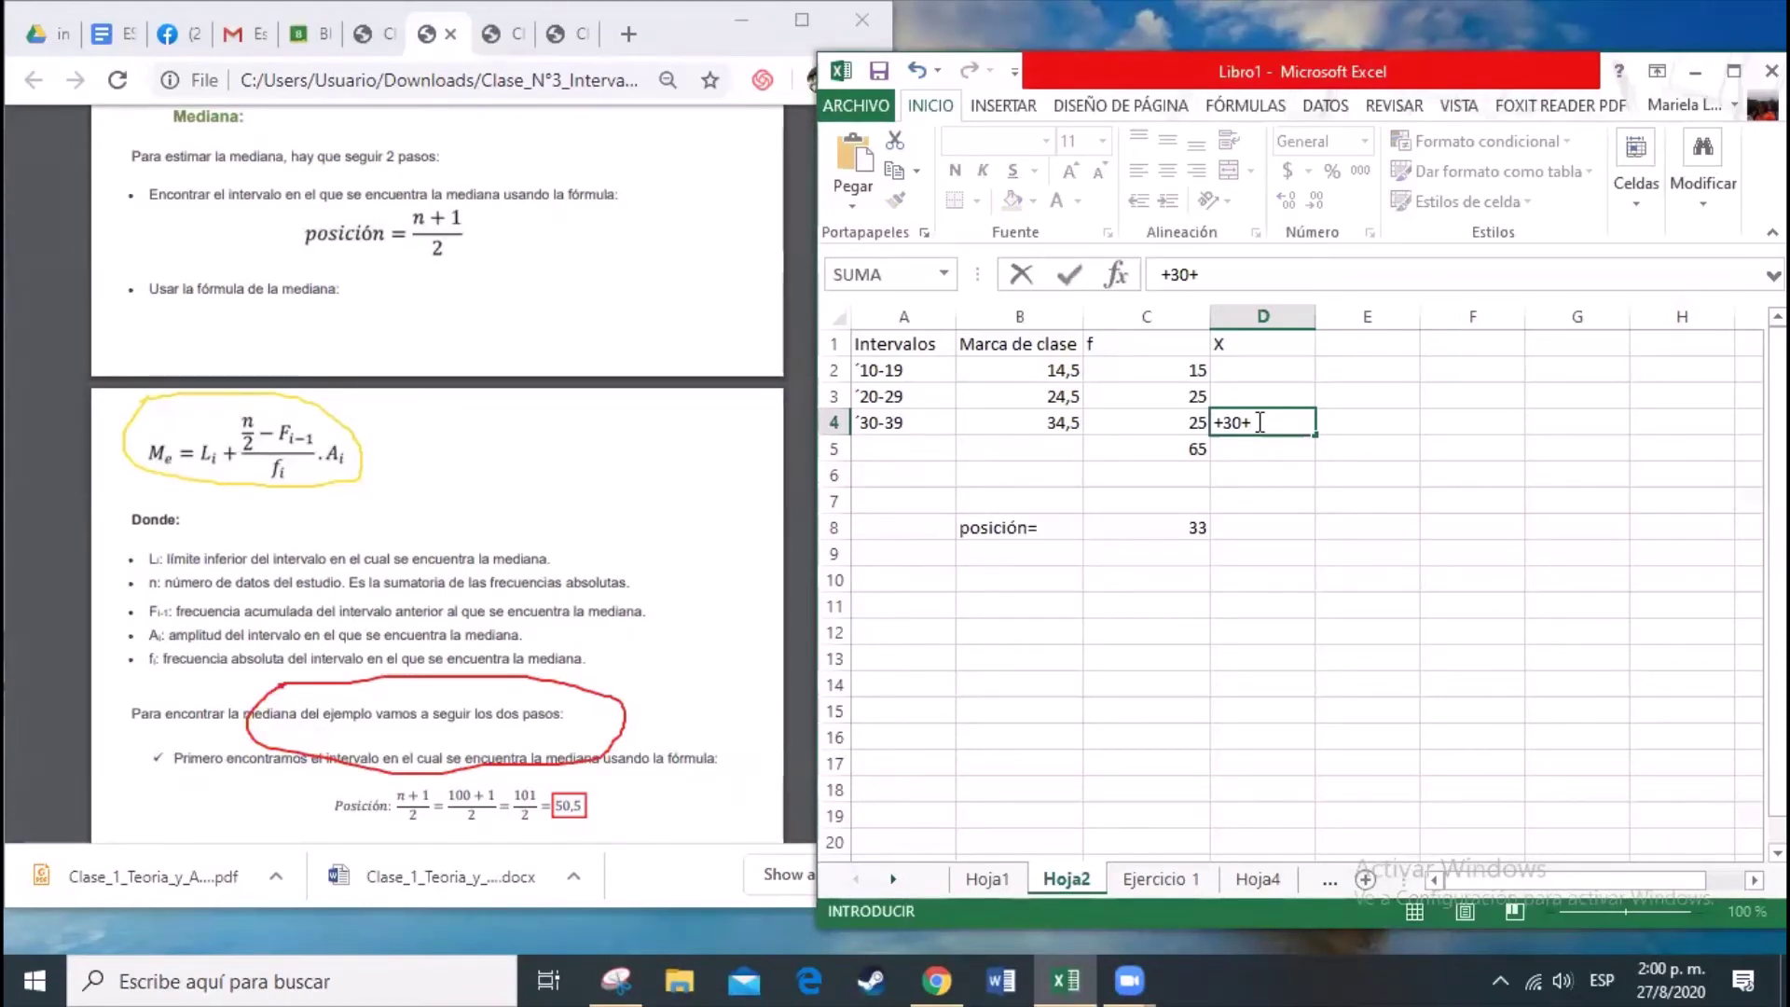
type("(")
left_click(1190, 451)
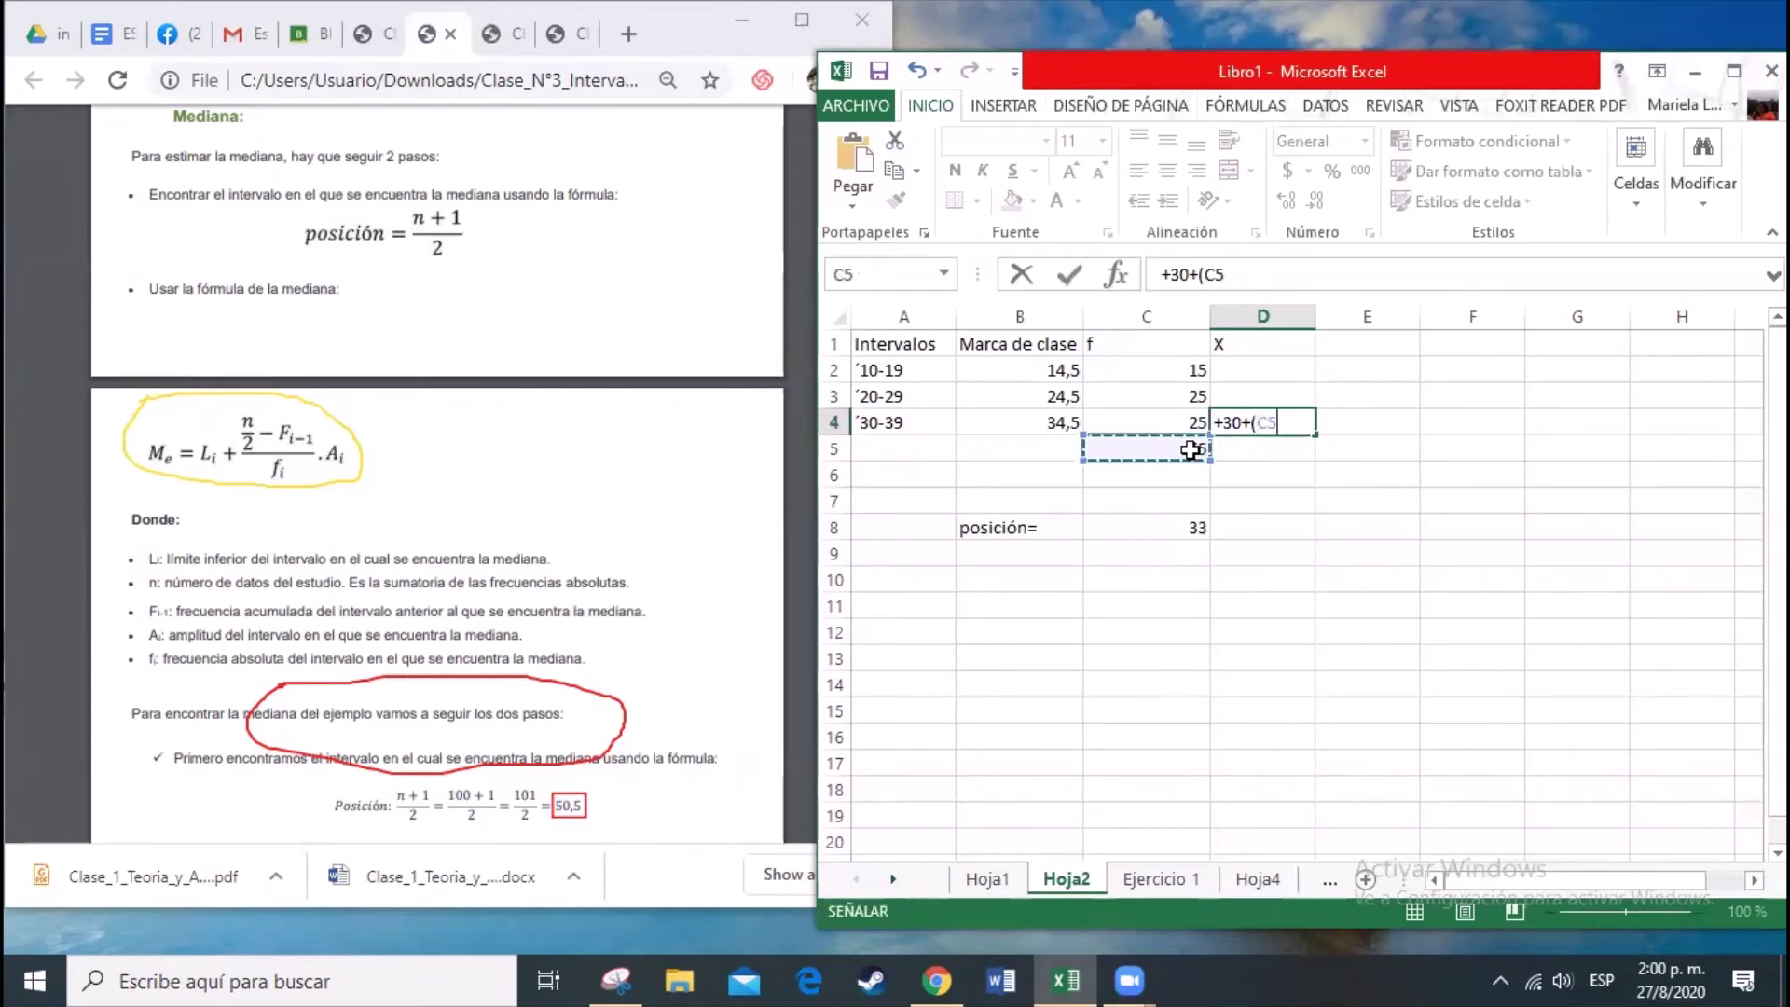
type("/")
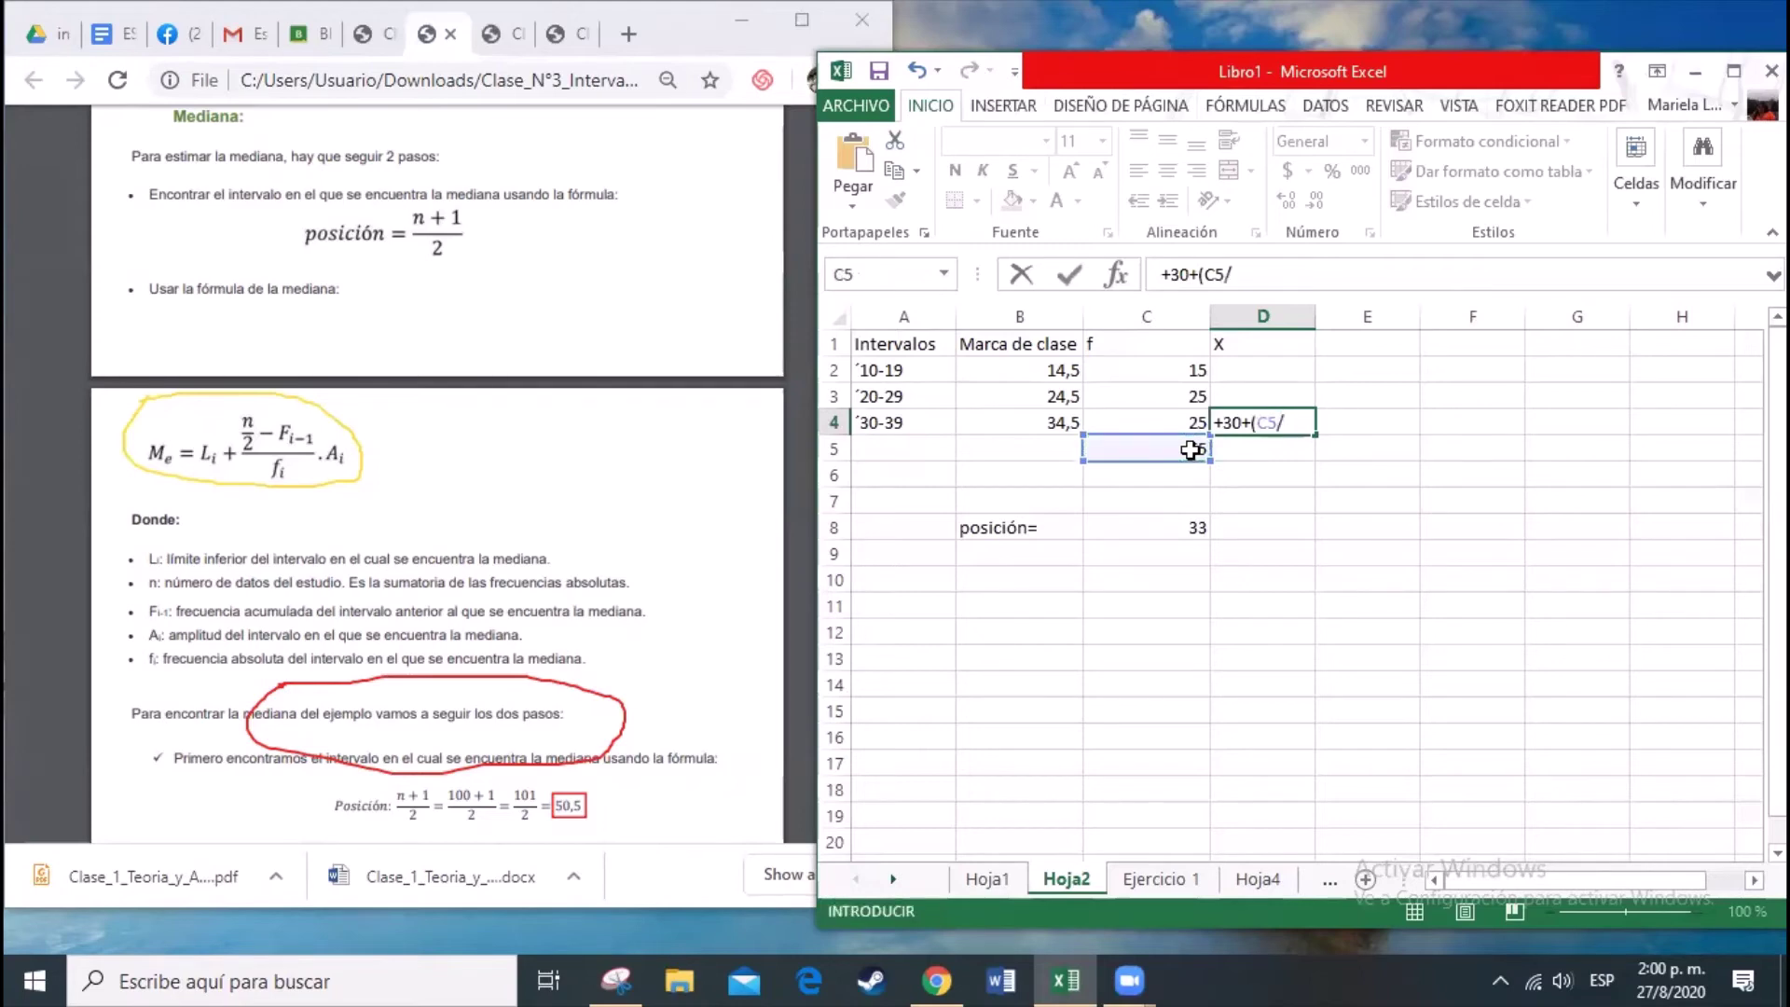
type("2")
type("-")
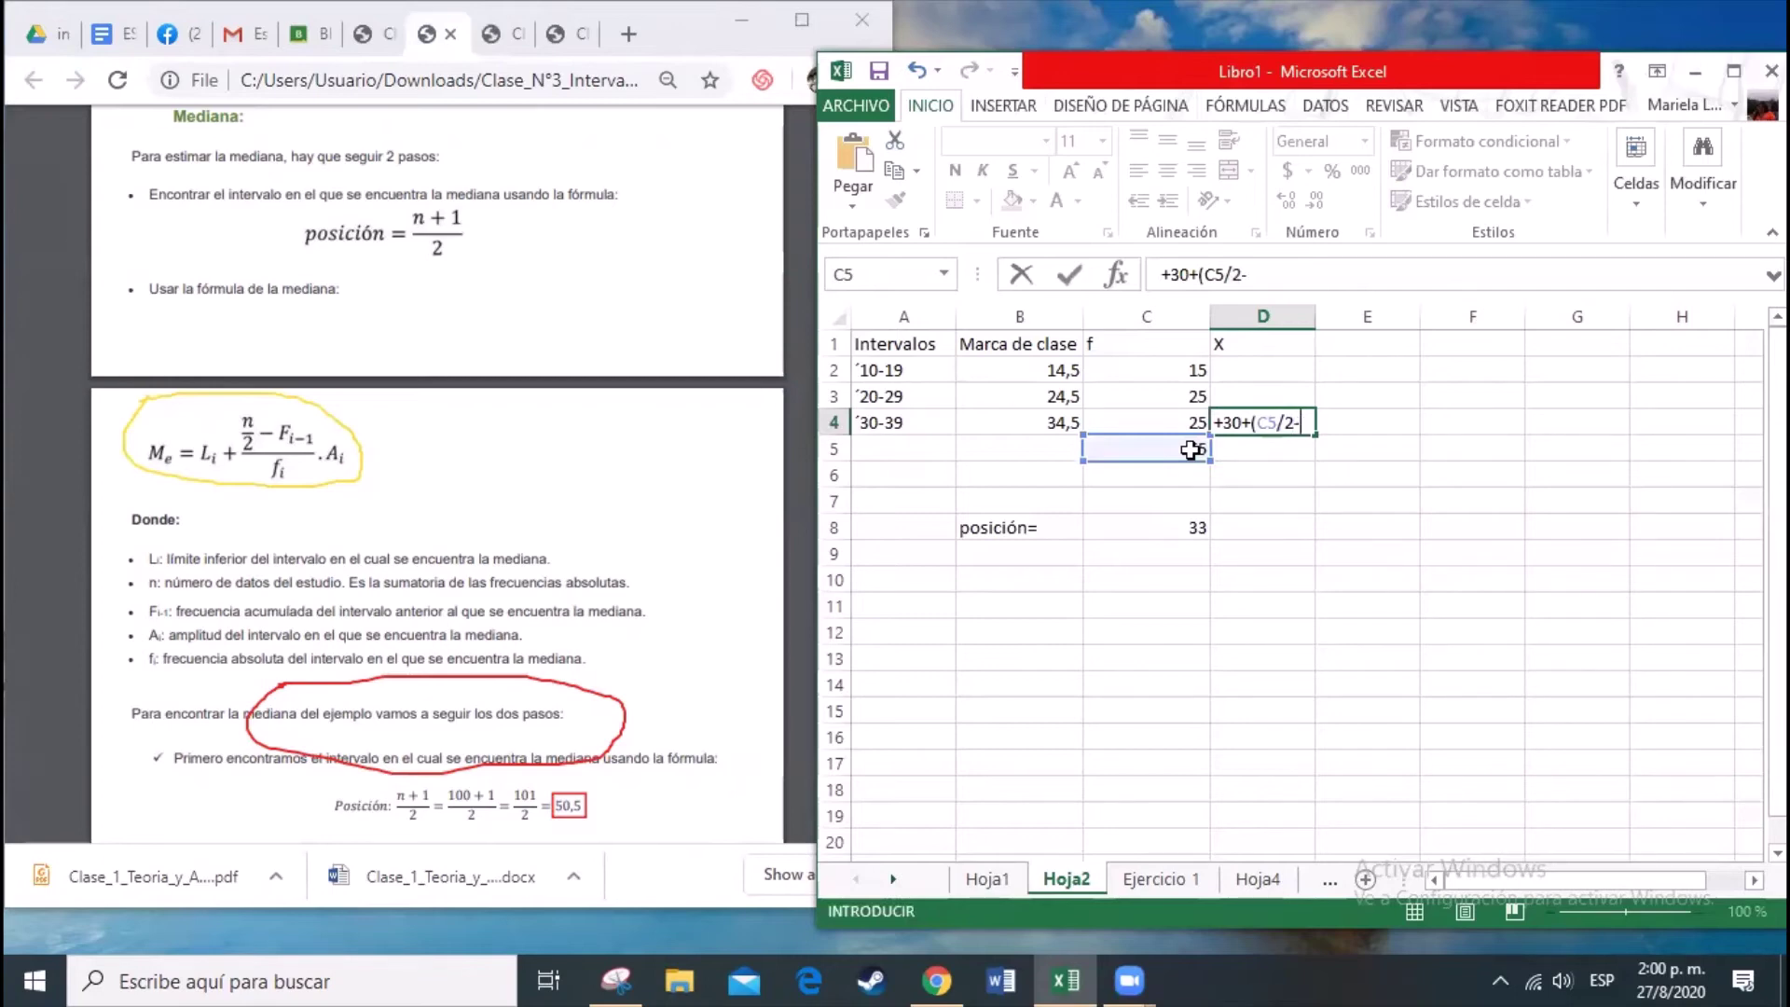
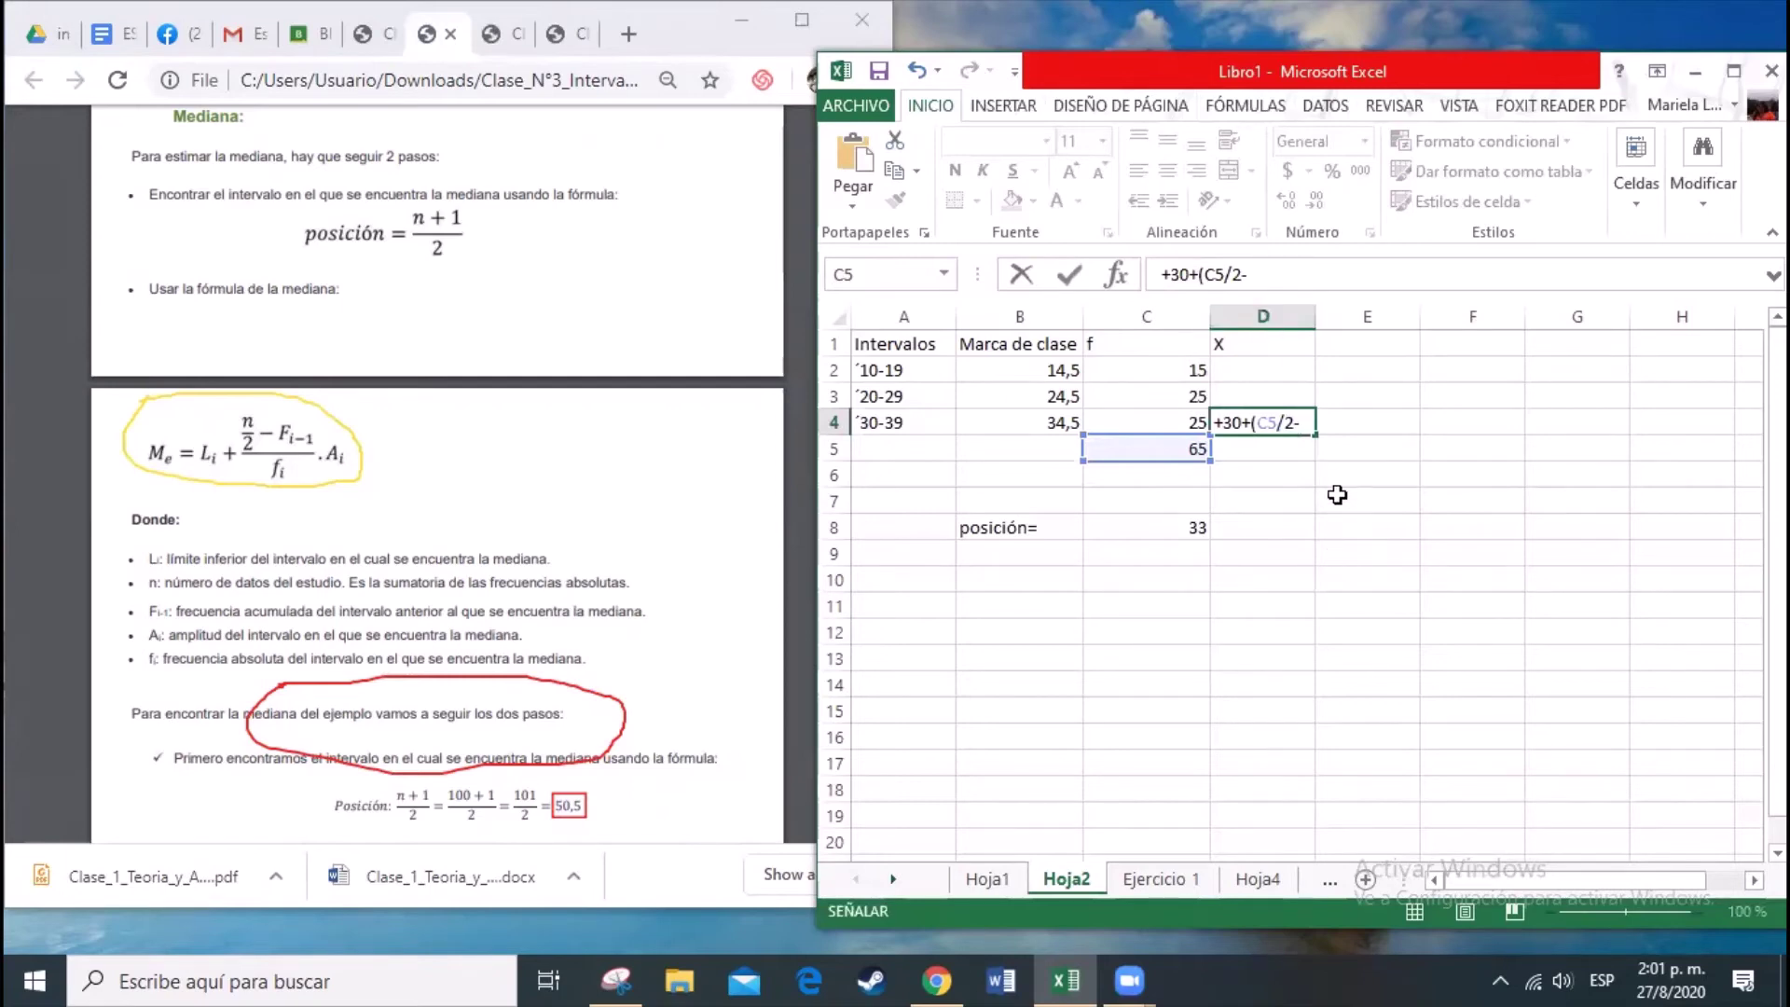
key("Escape")
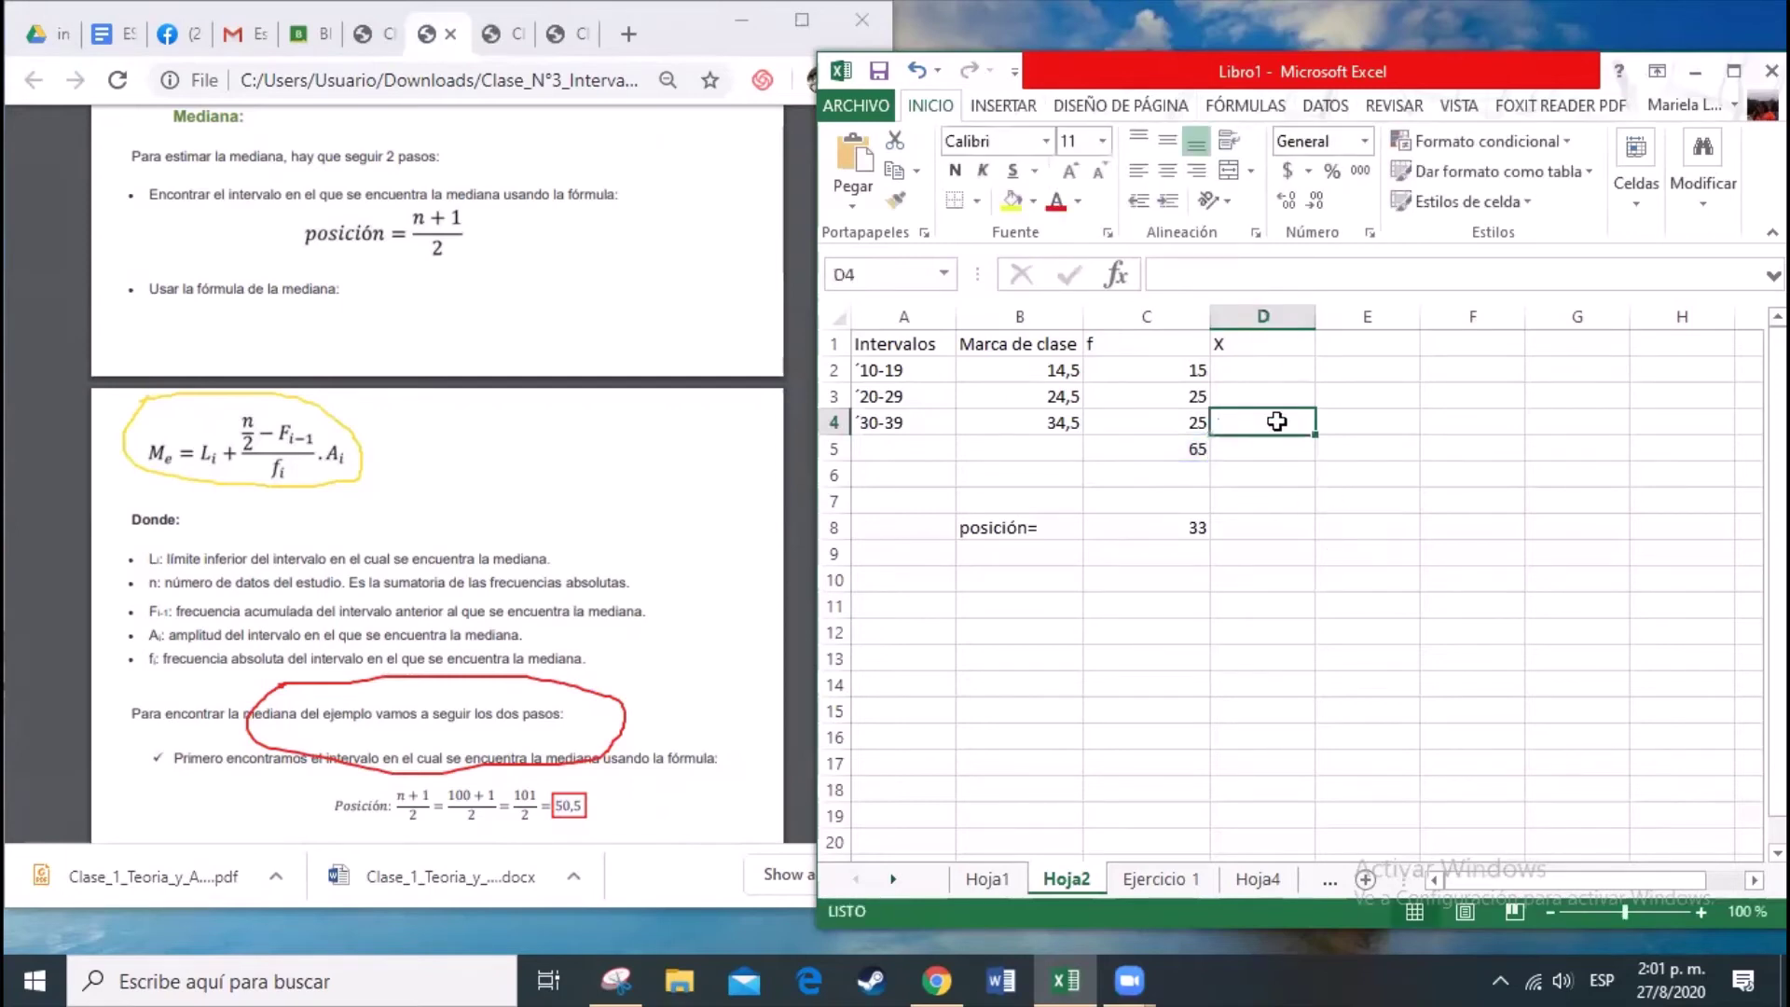
Step: Delete the column headed X and enter the heading F in D1 for the cumulative frequencies
right_click(1252, 318)
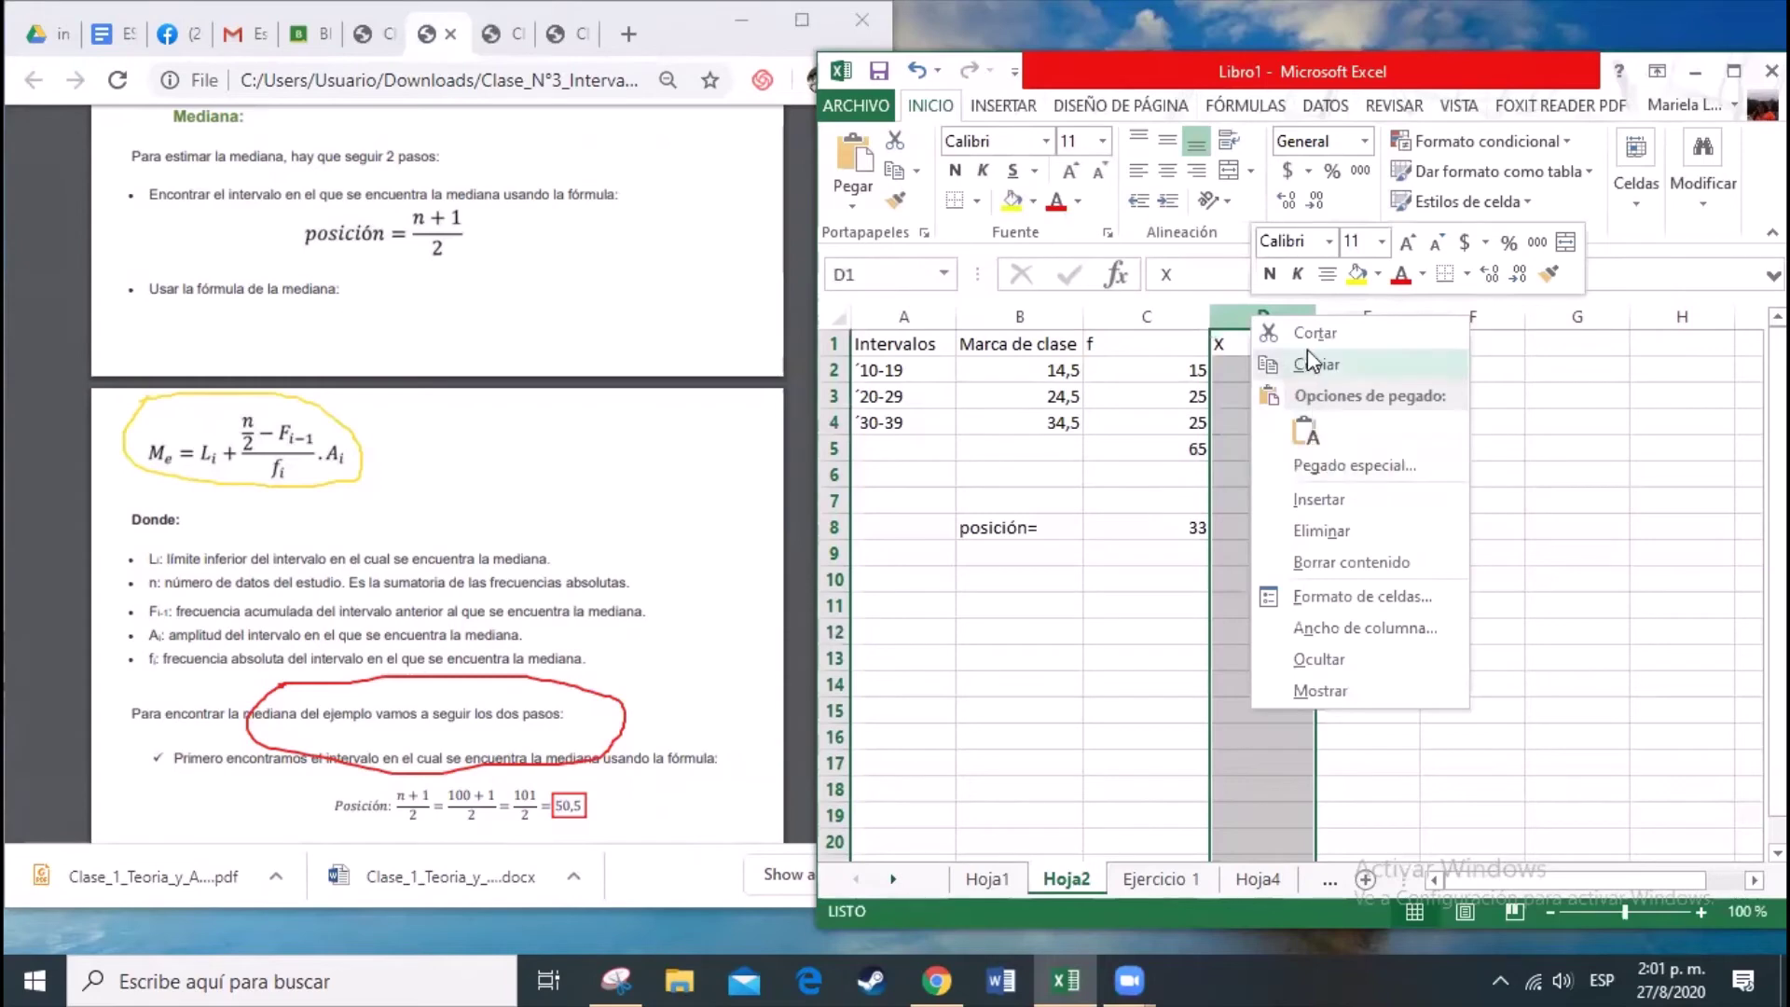
left_click(1340, 530)
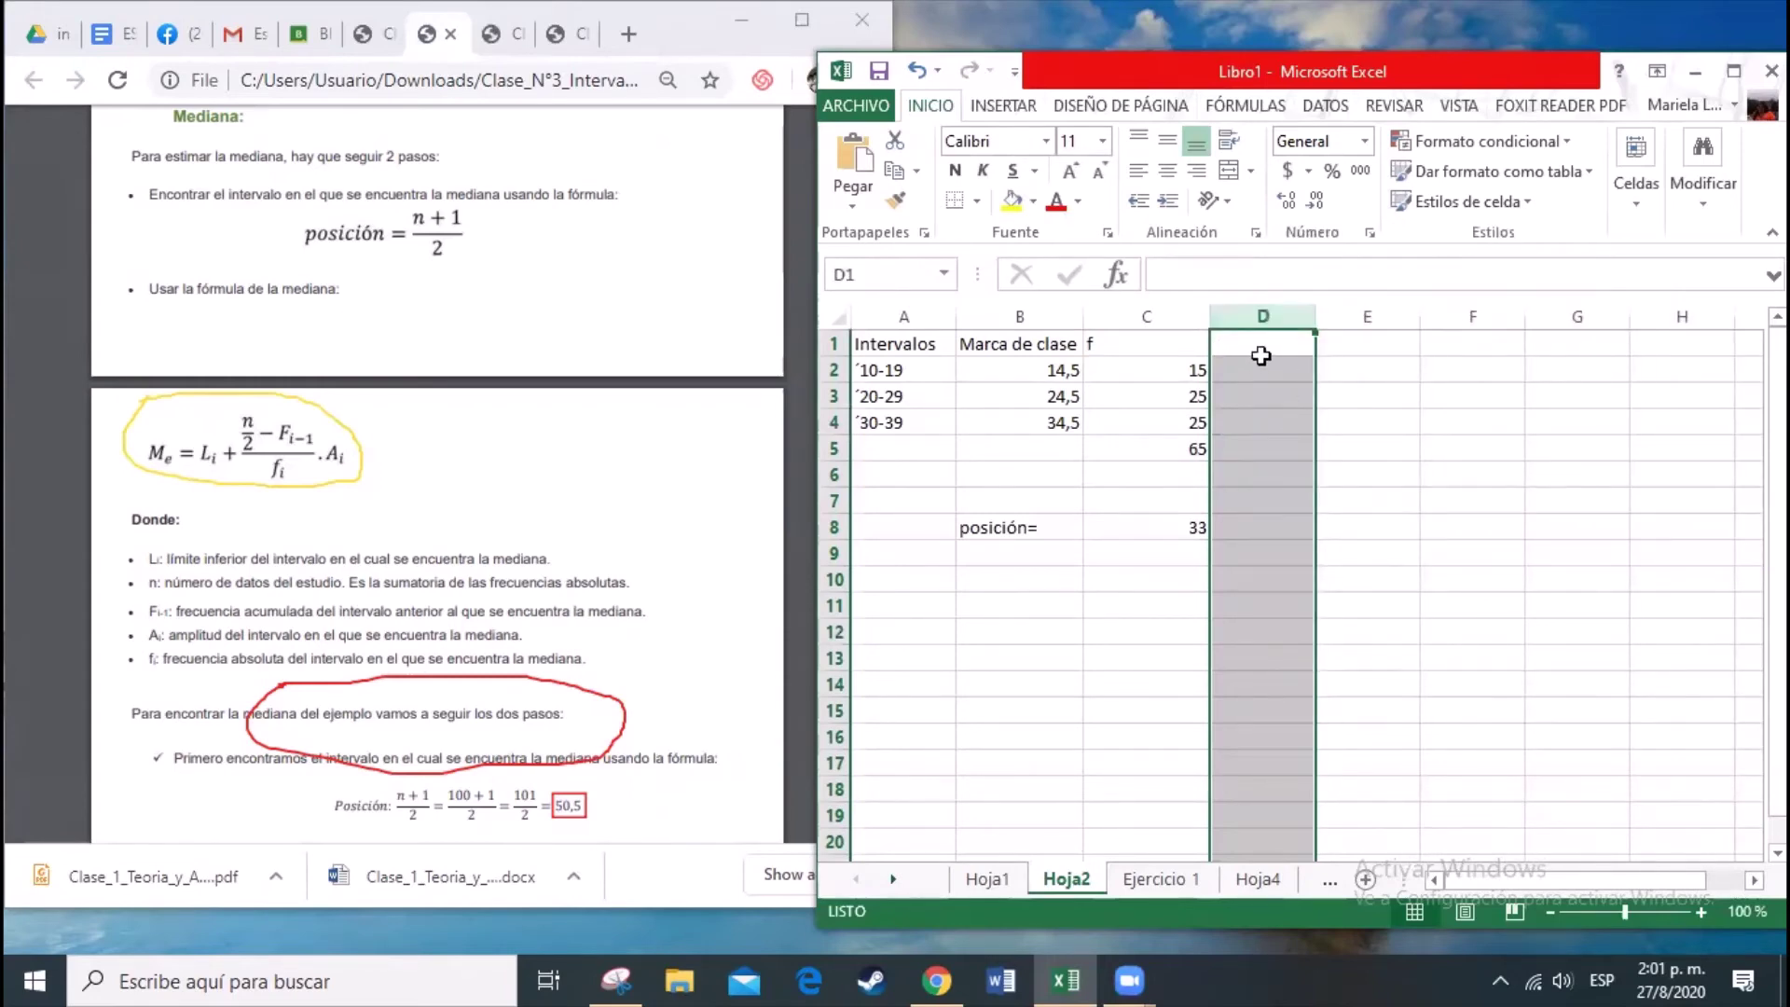
left_click(1263, 348)
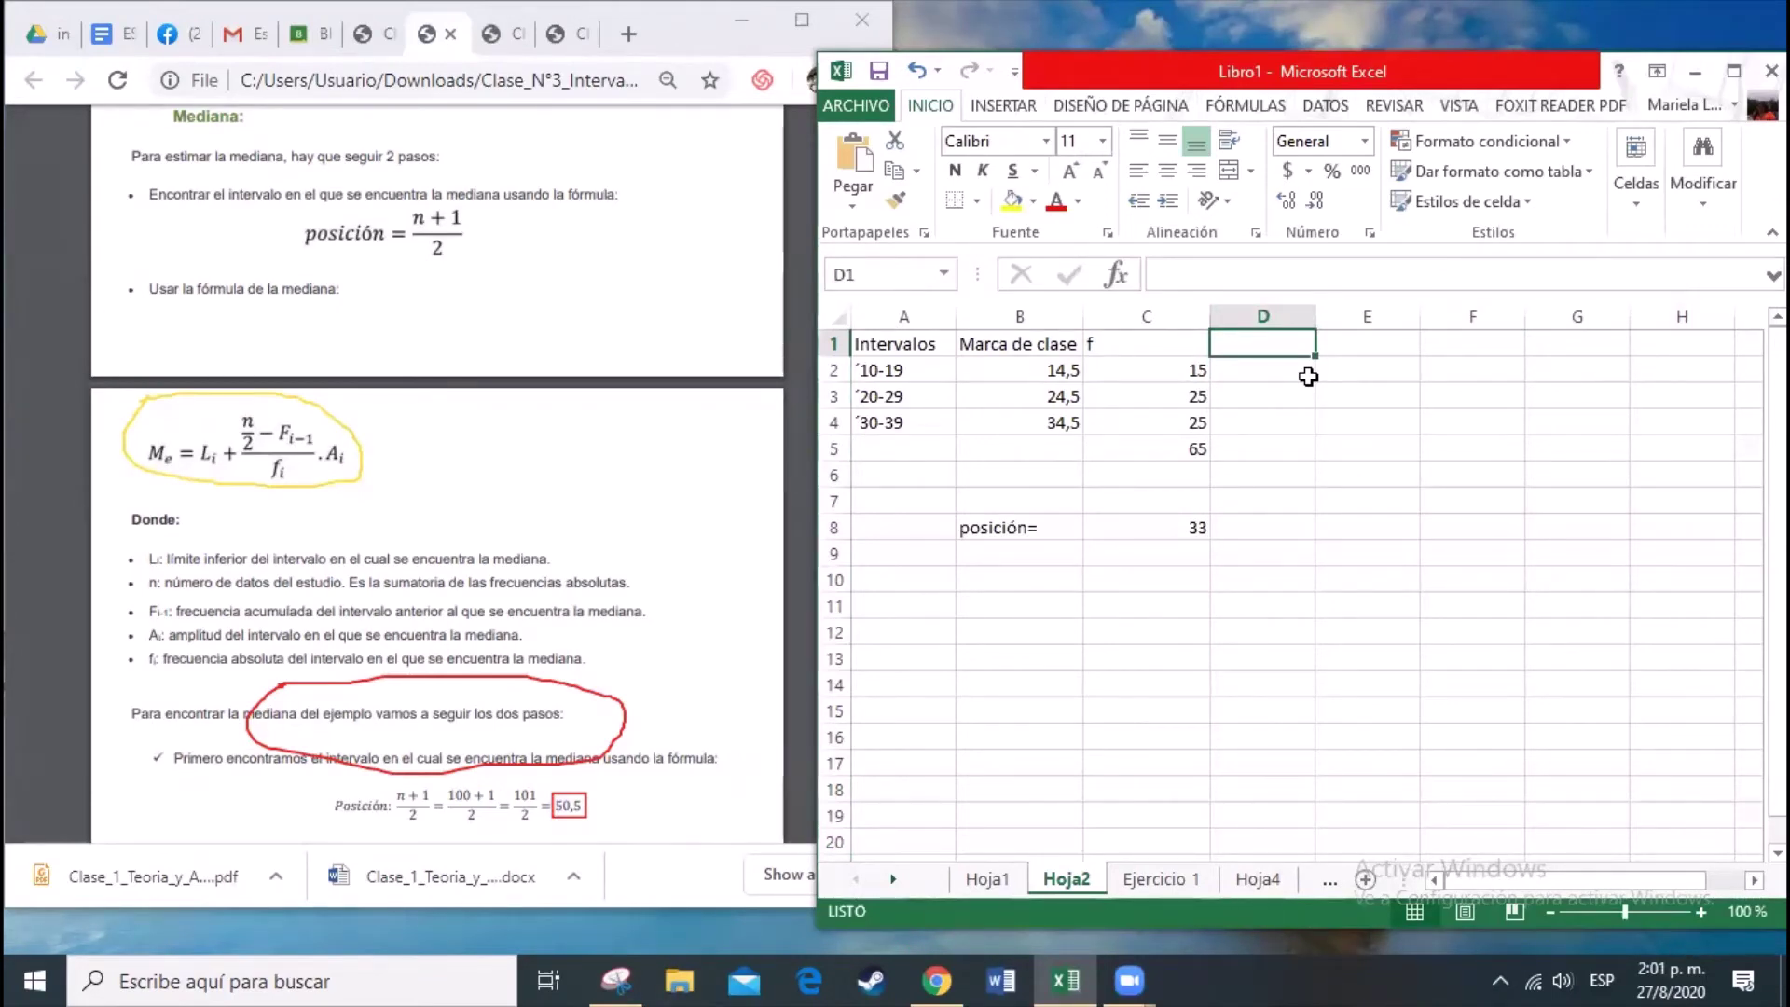
type("F")
key("Return")
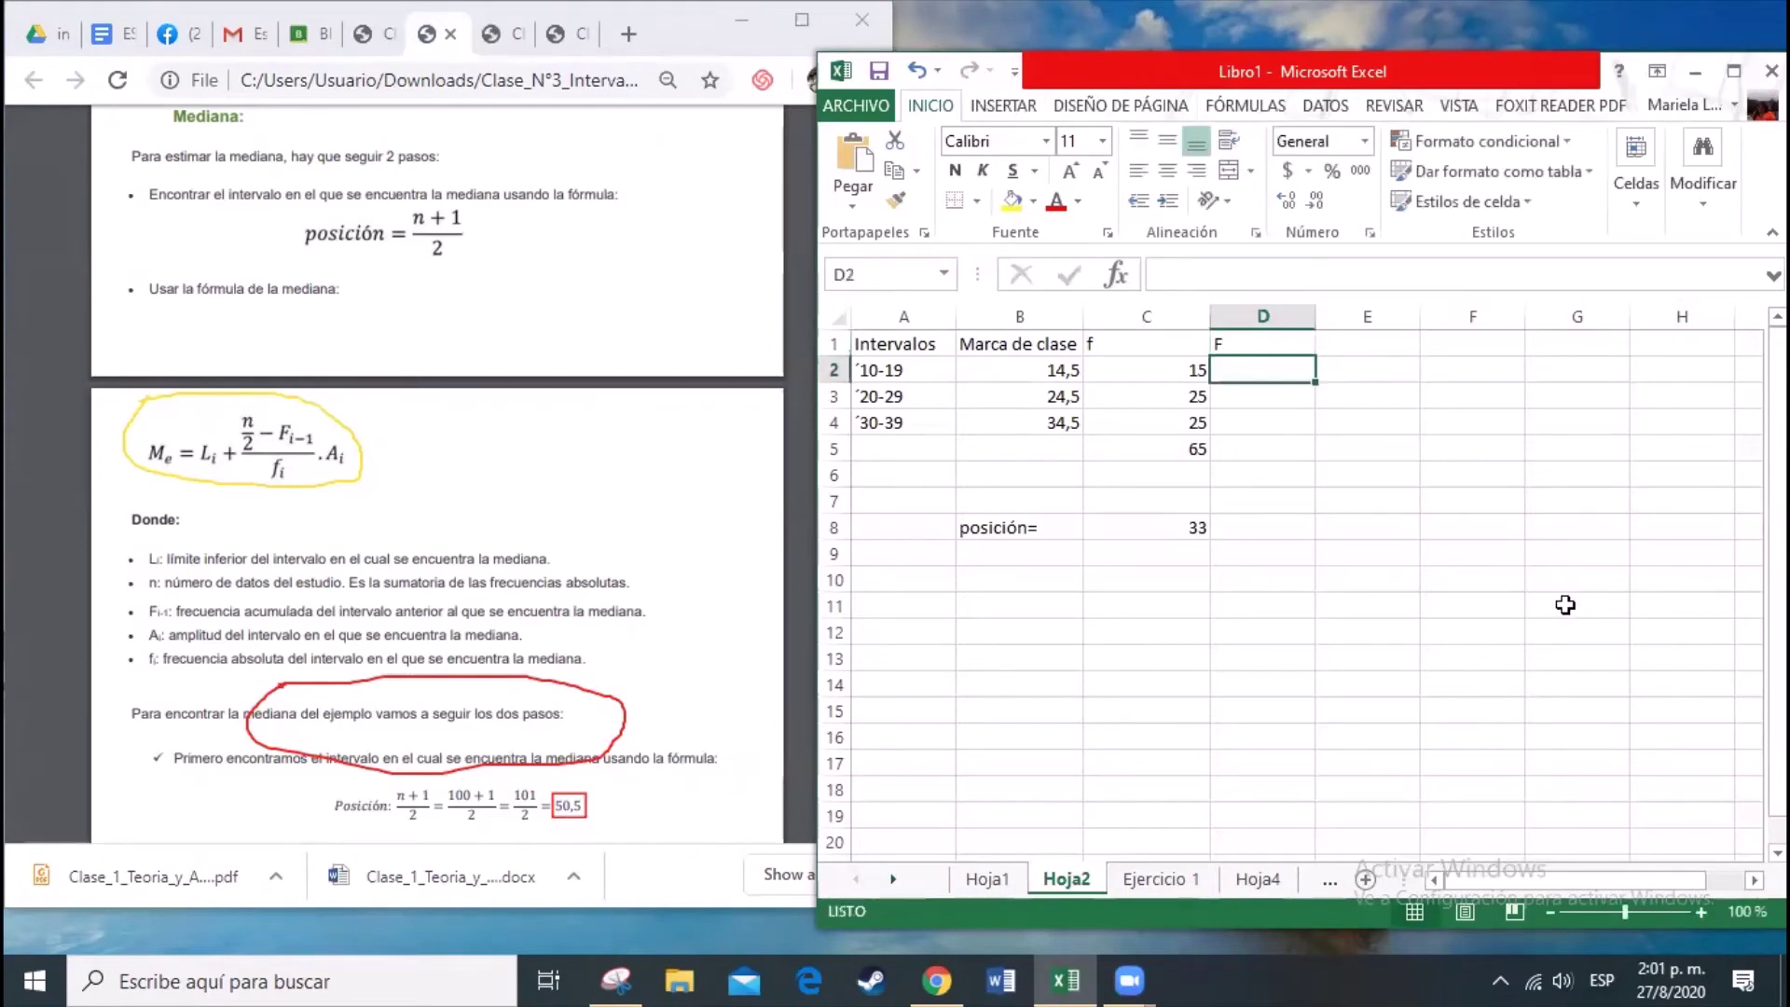
Step: Calculate the cumulative frequencies in D2, D3 and D4 with the formulas +C2, +D2+C3 and +D3+C4
type("=C2")
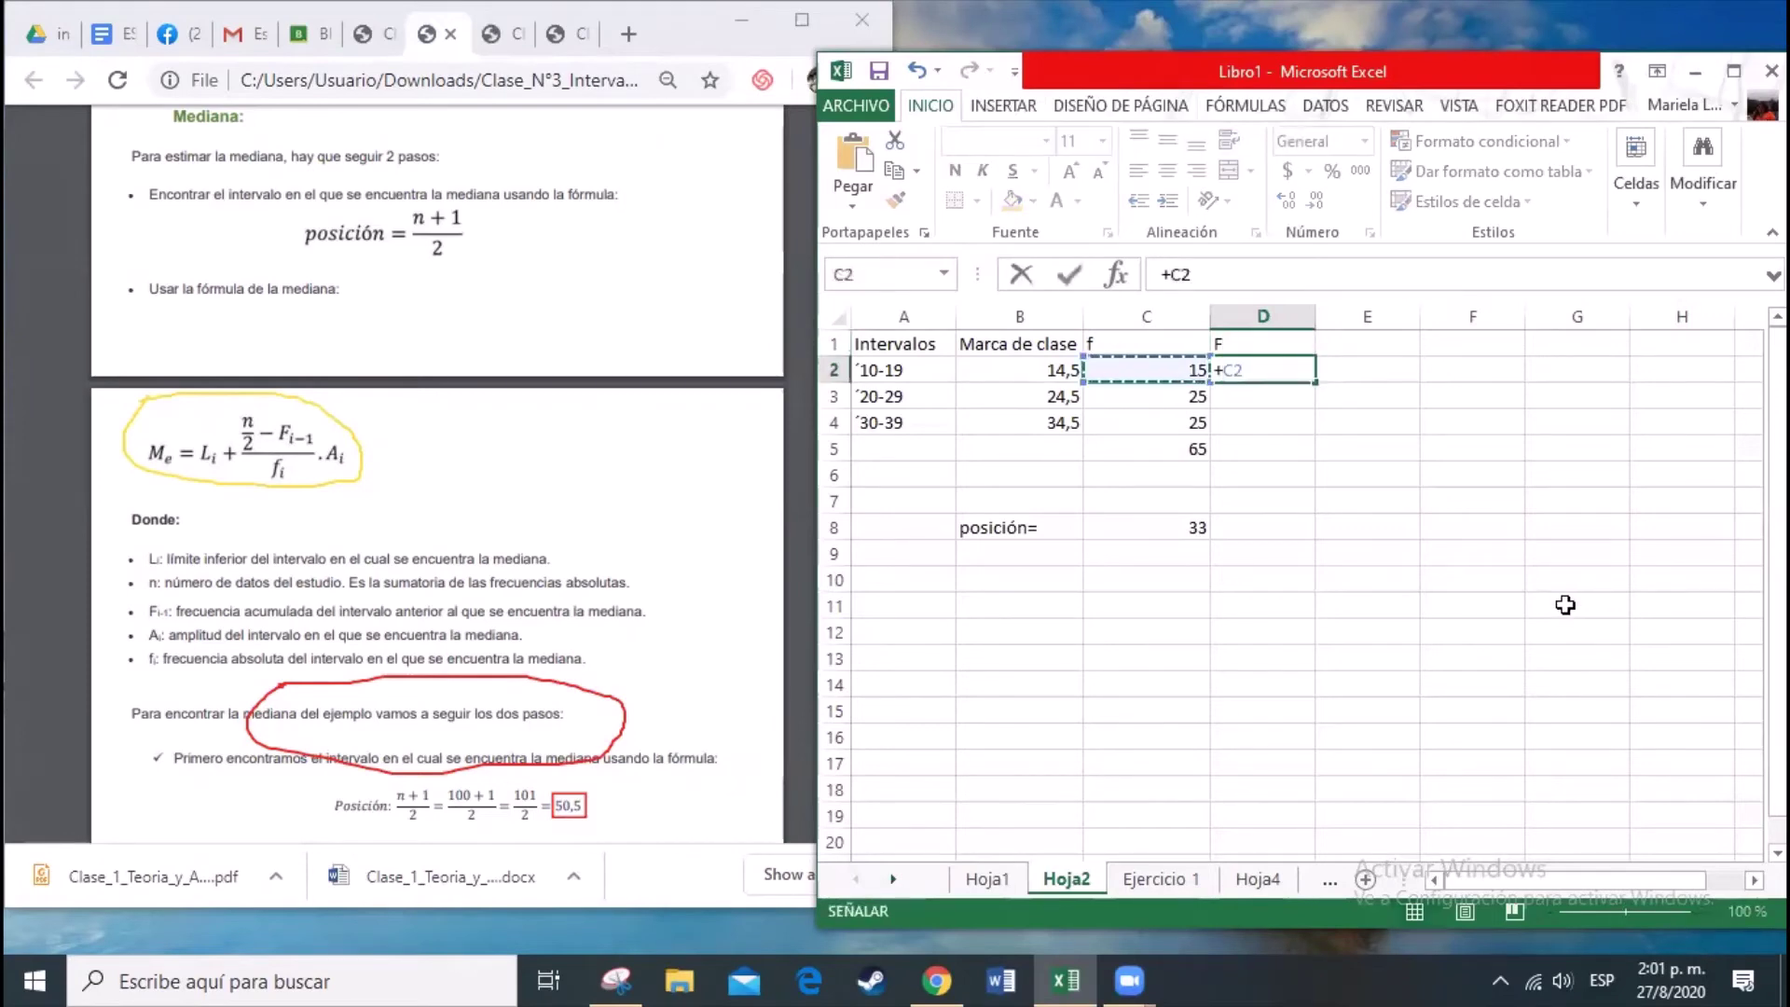
key("Return")
type("+")
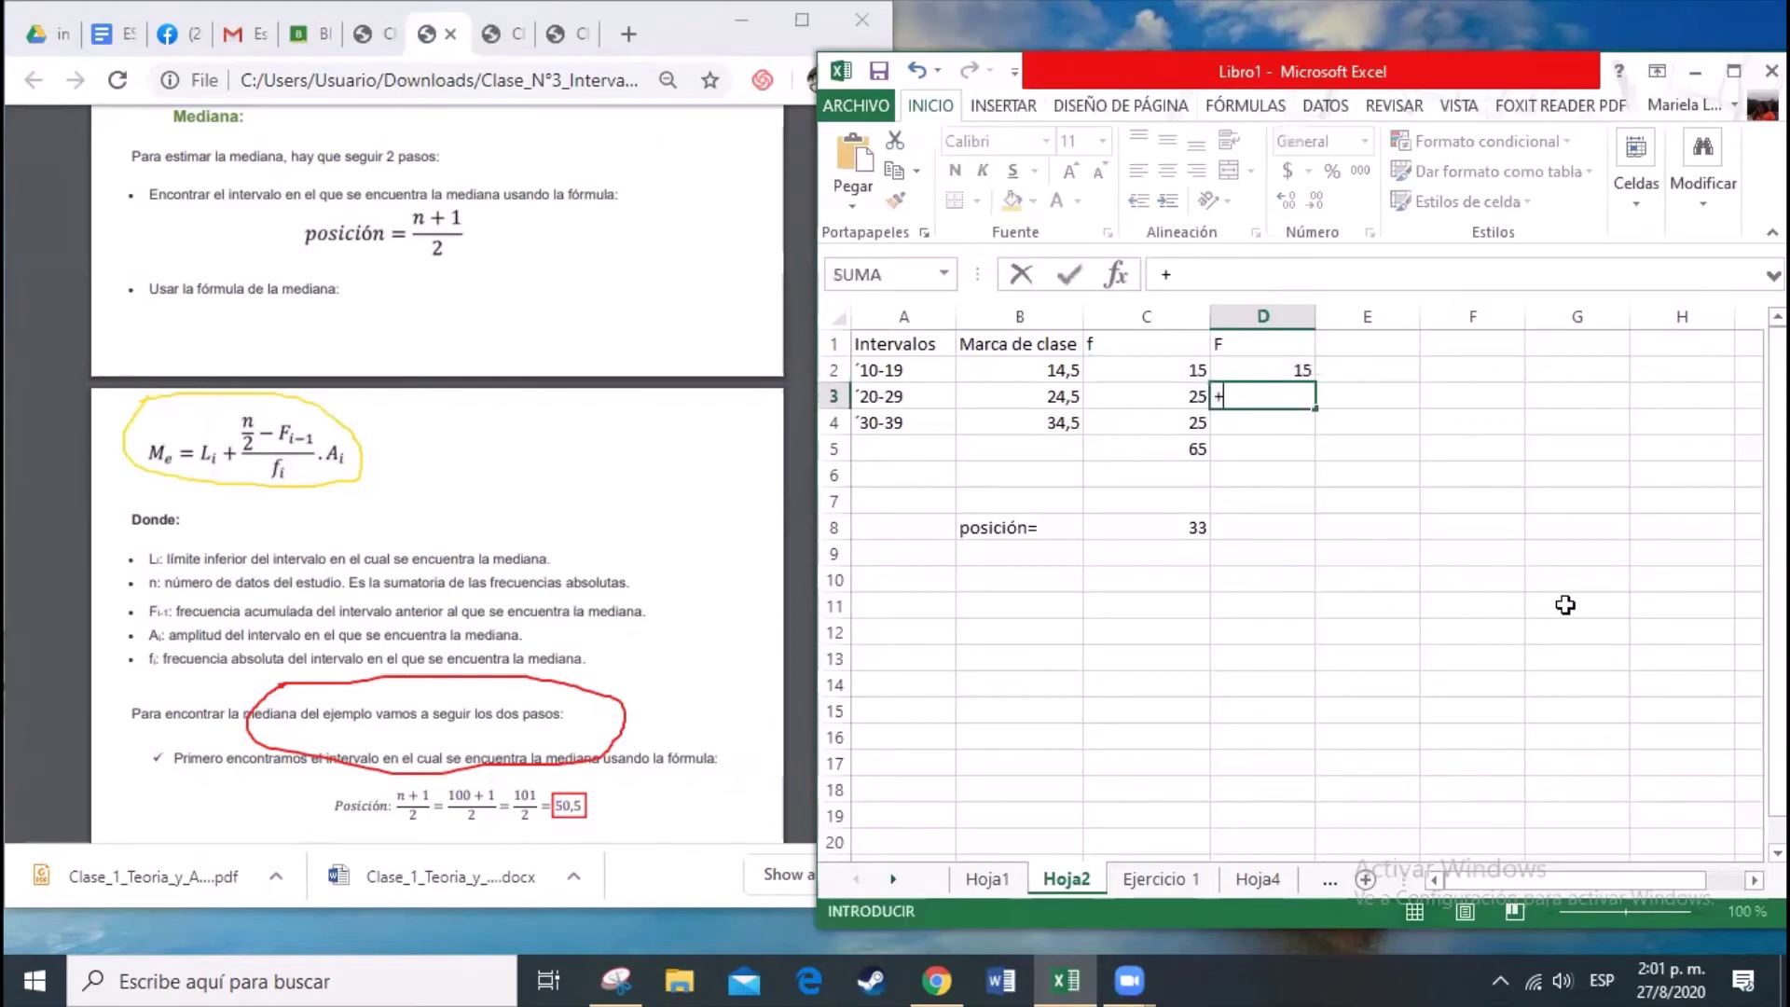
type("D2+C3")
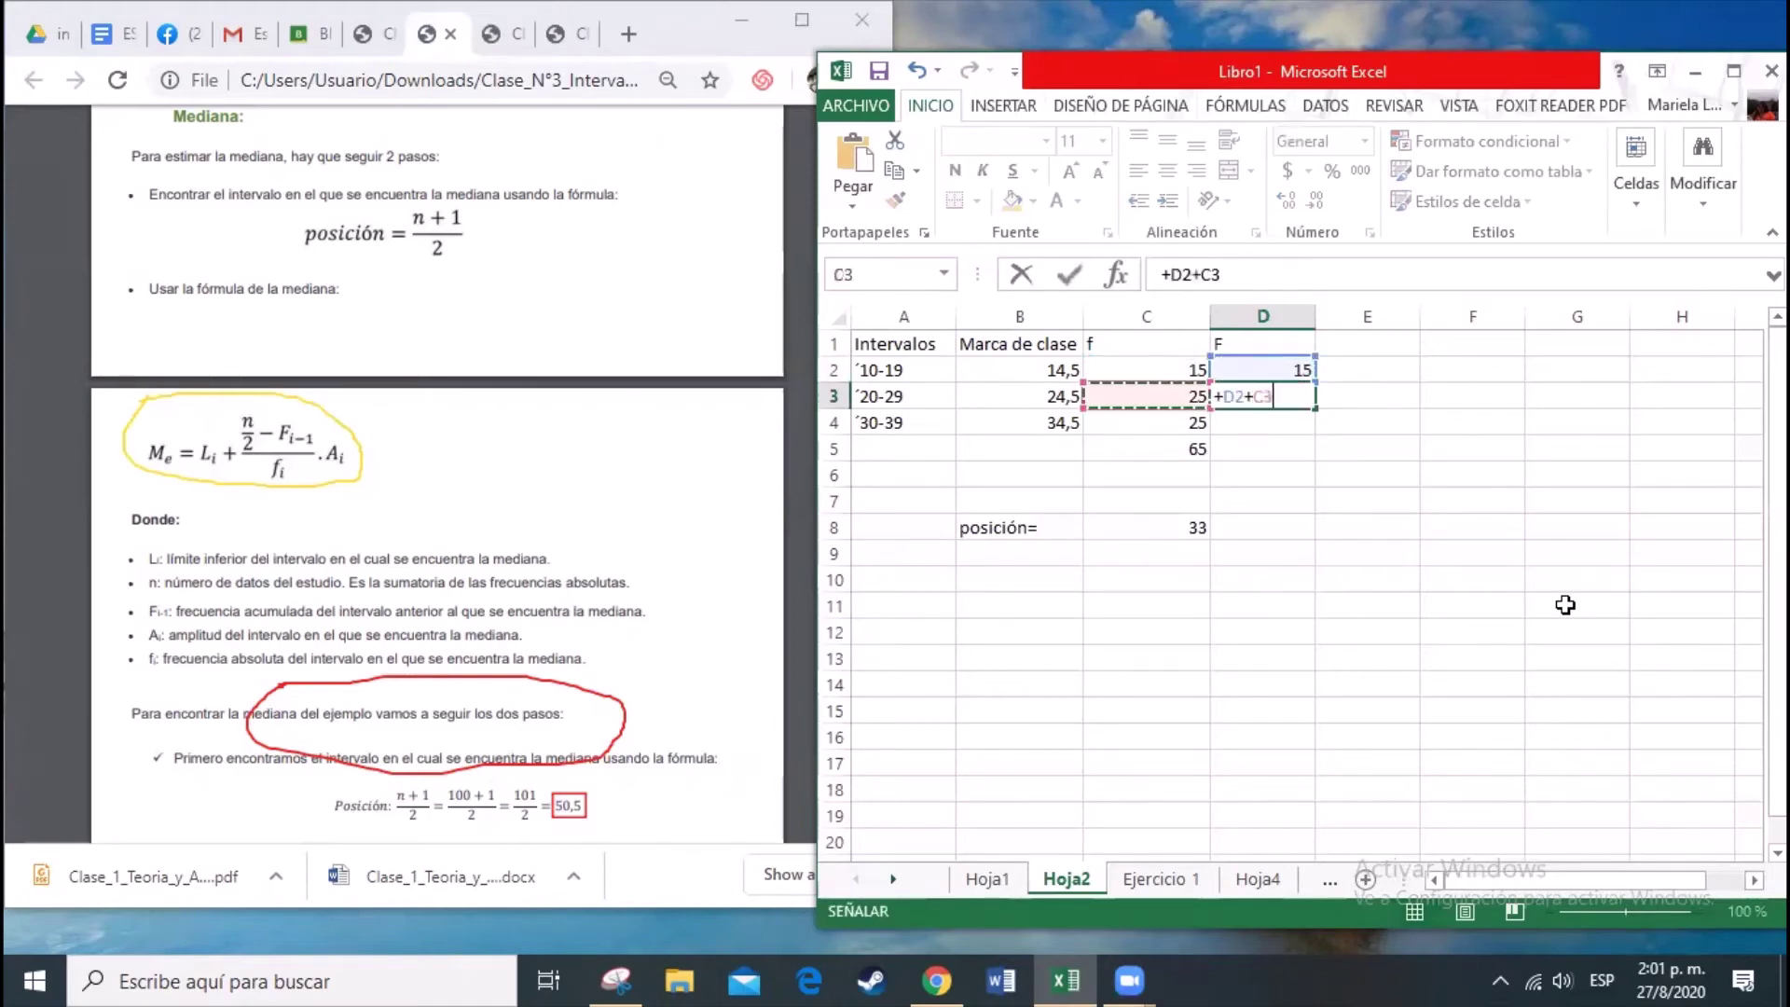
key("Return")
key("Up")
key("Down")
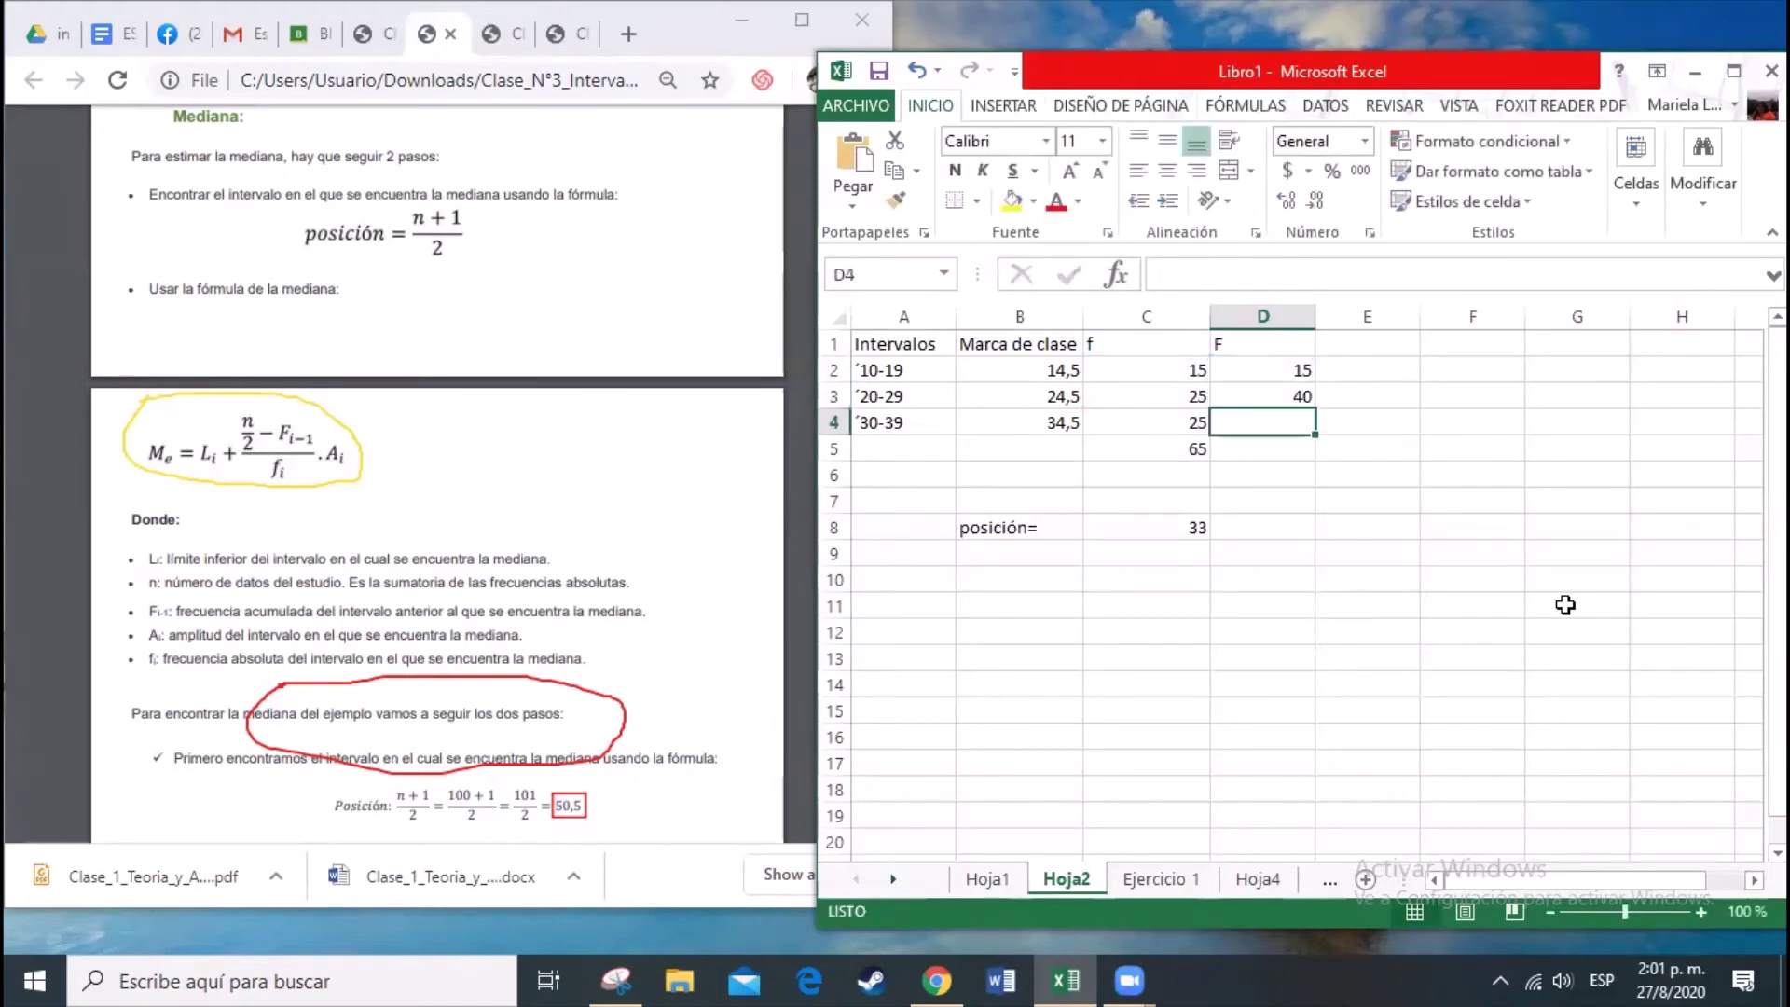
type("+")
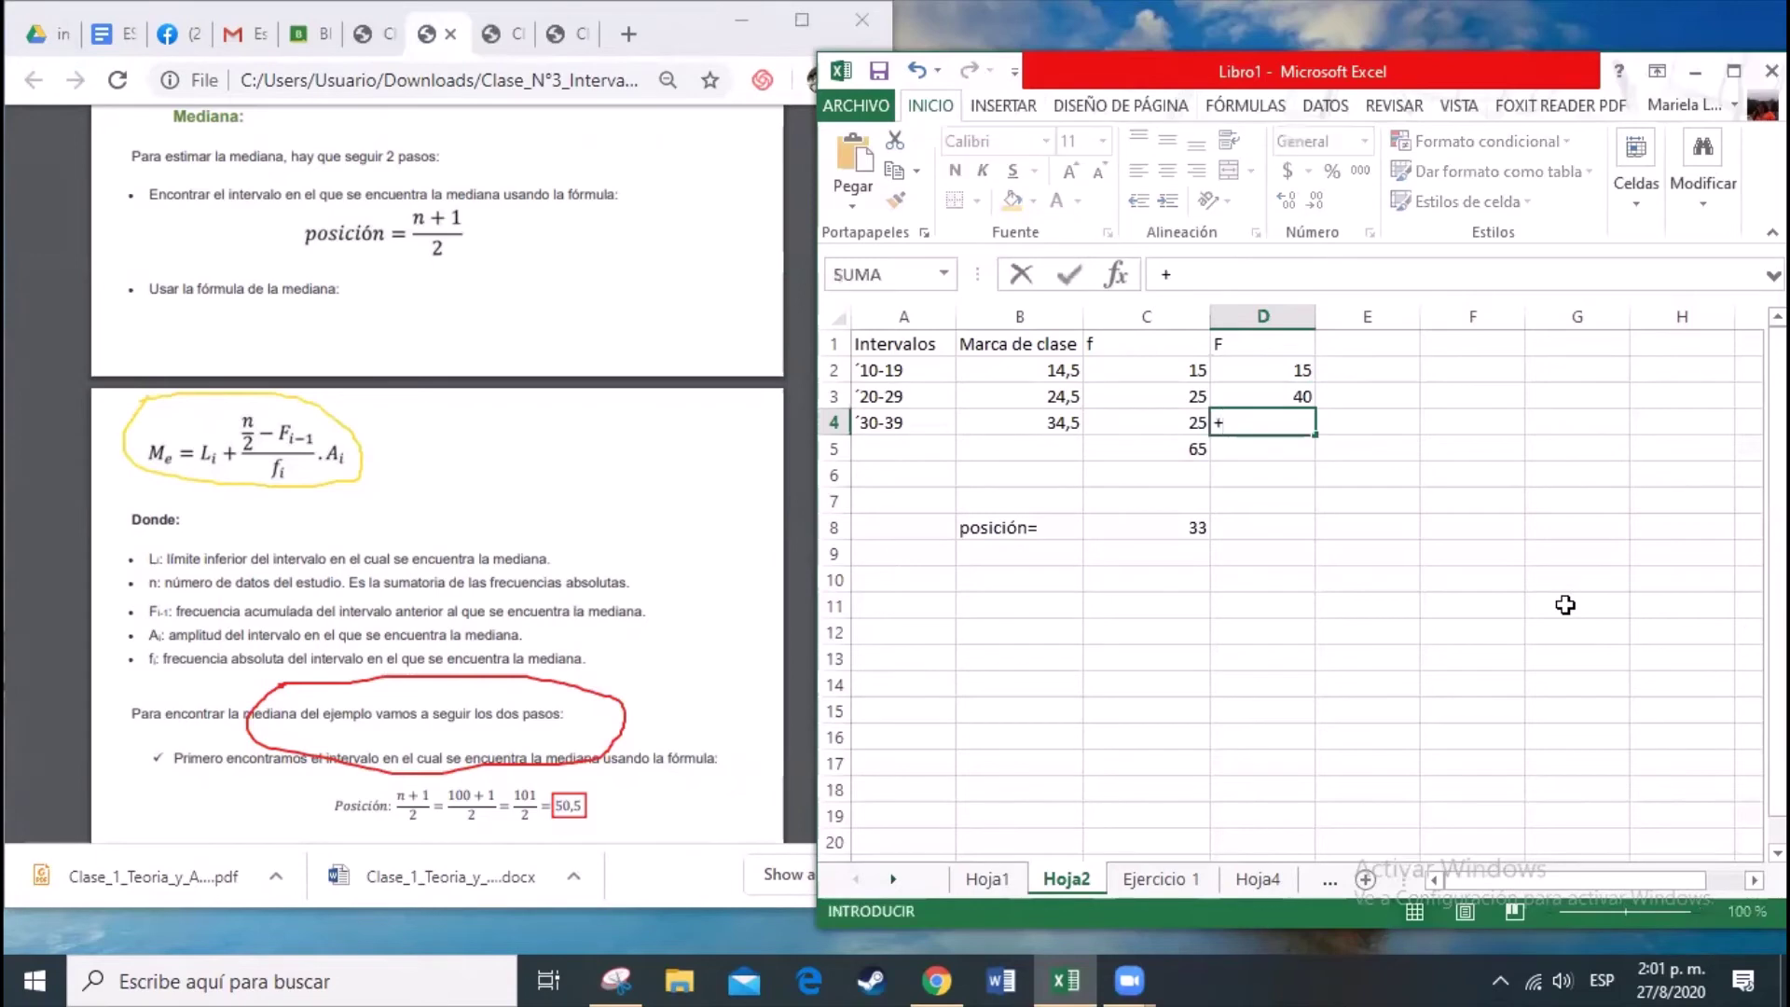
key("Up")
type("+")
key("Left")
key("Return")
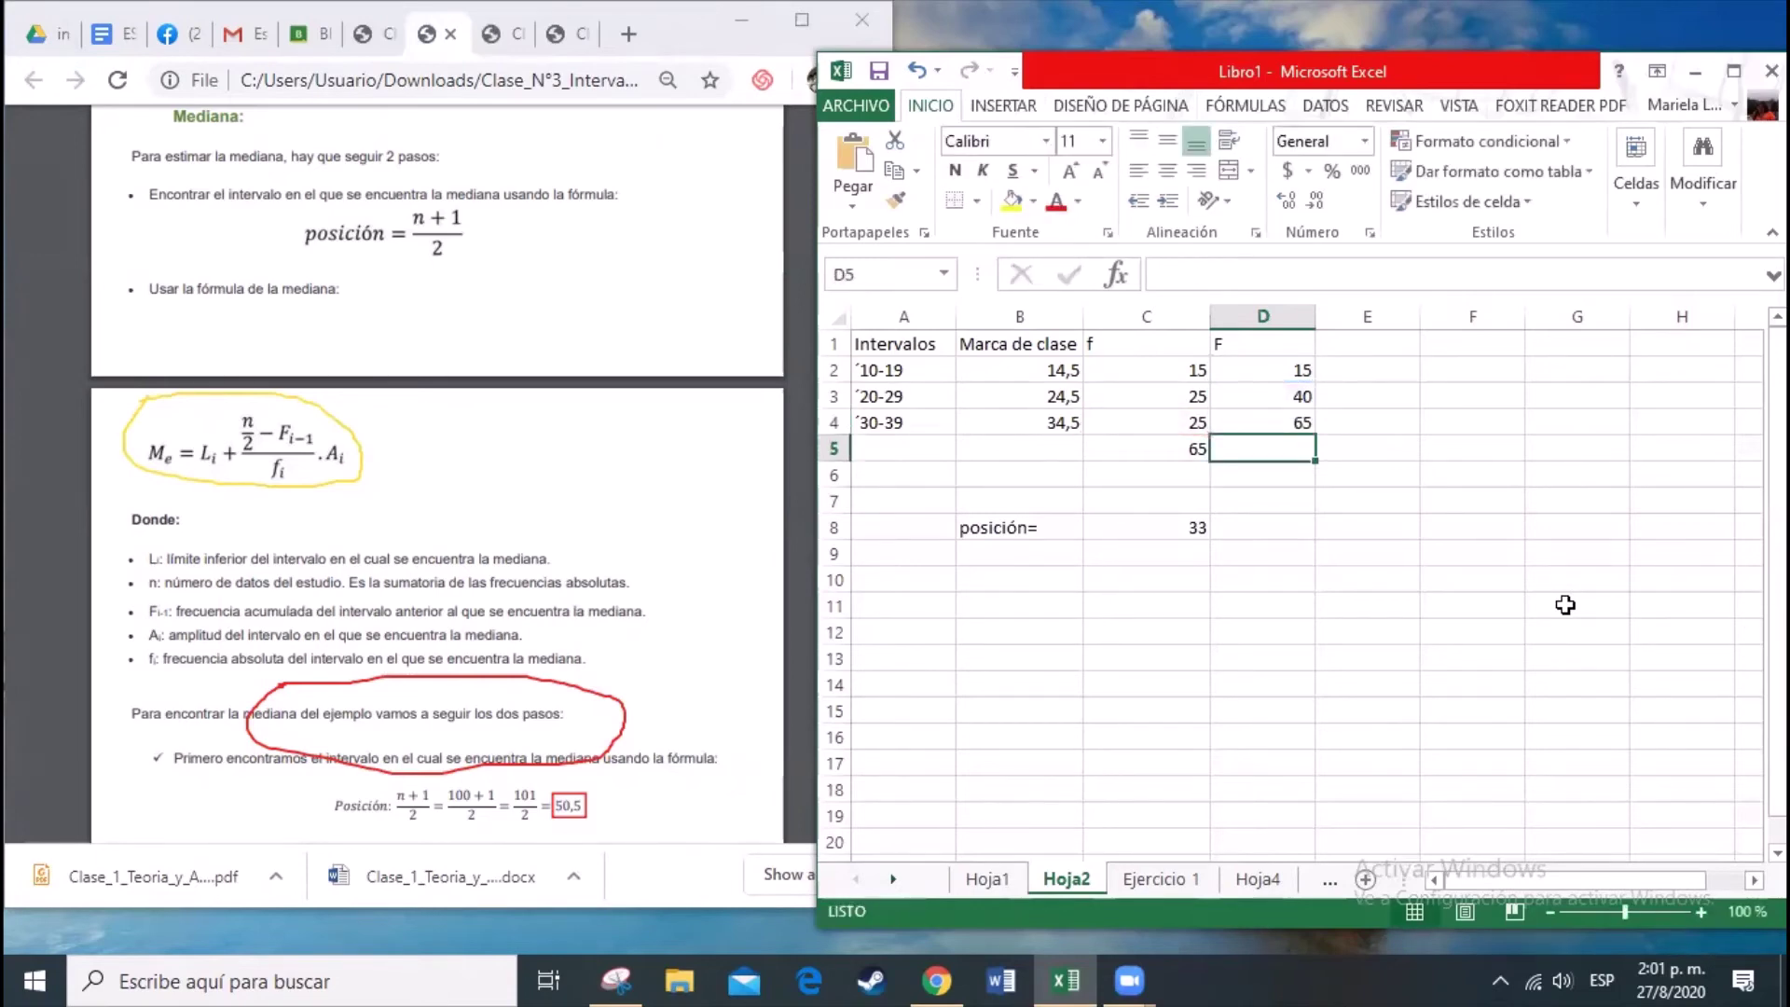
Step: Enter the heading Me in E1, beside the cumulative frequency column
left_click(1391, 347)
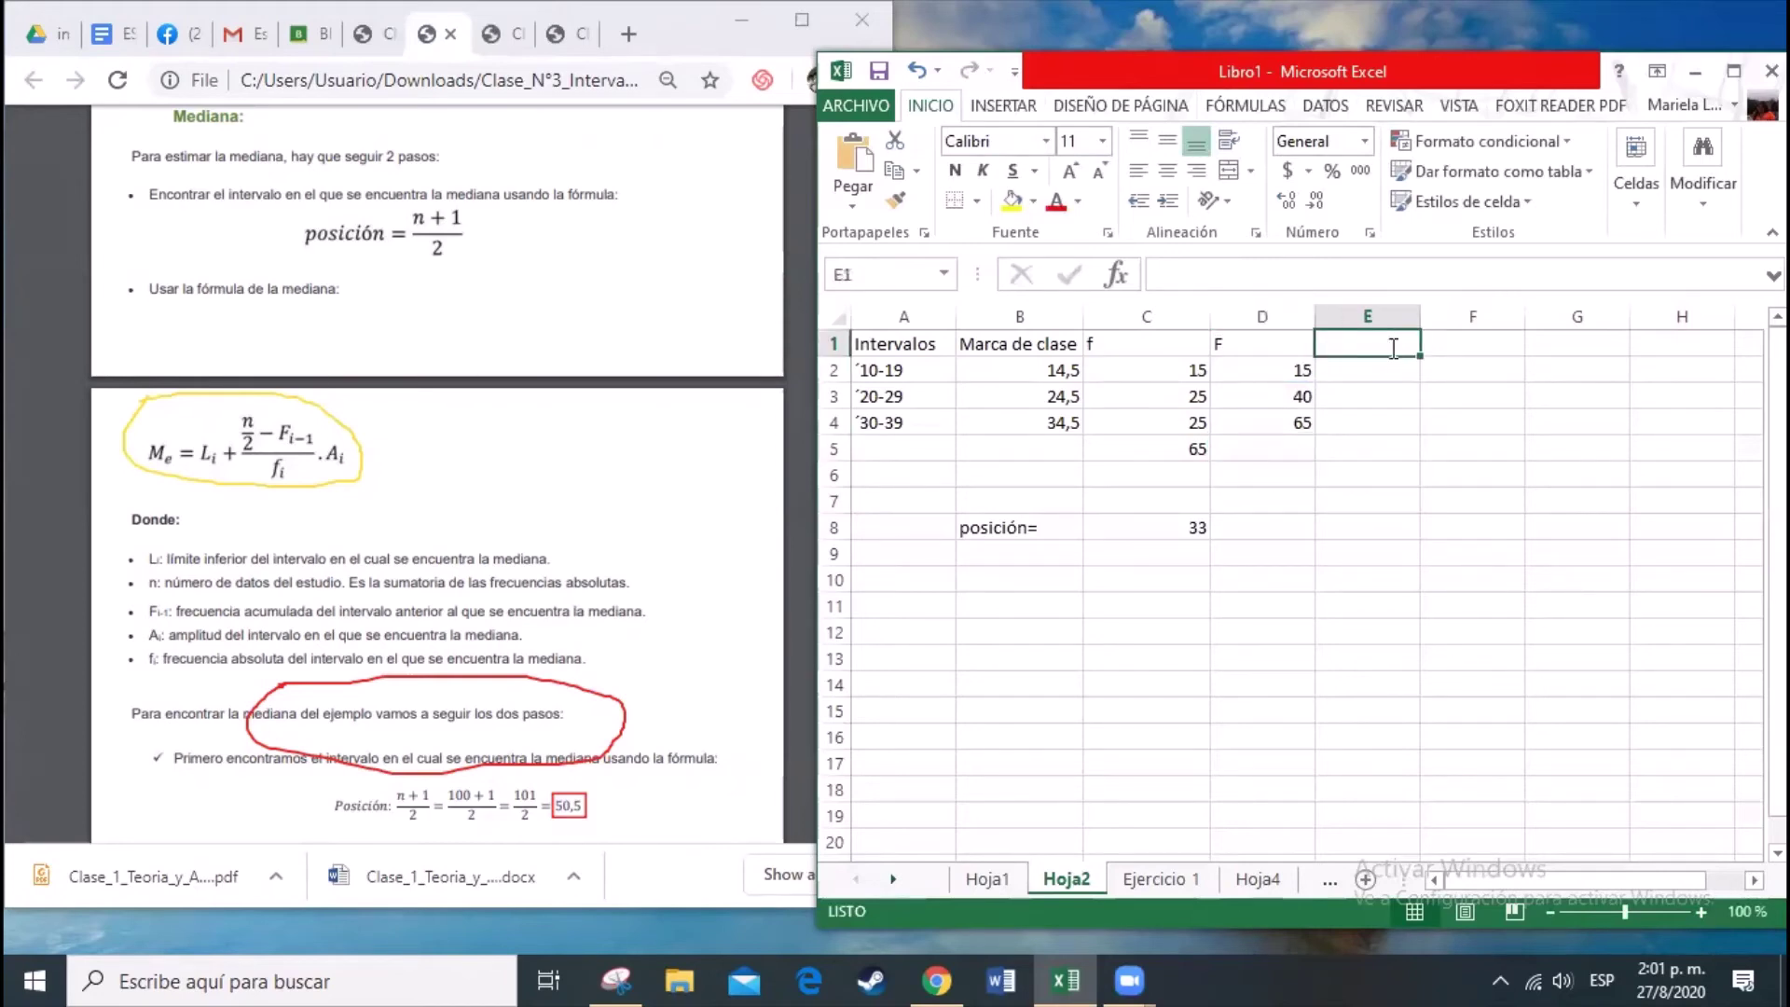
type("X")
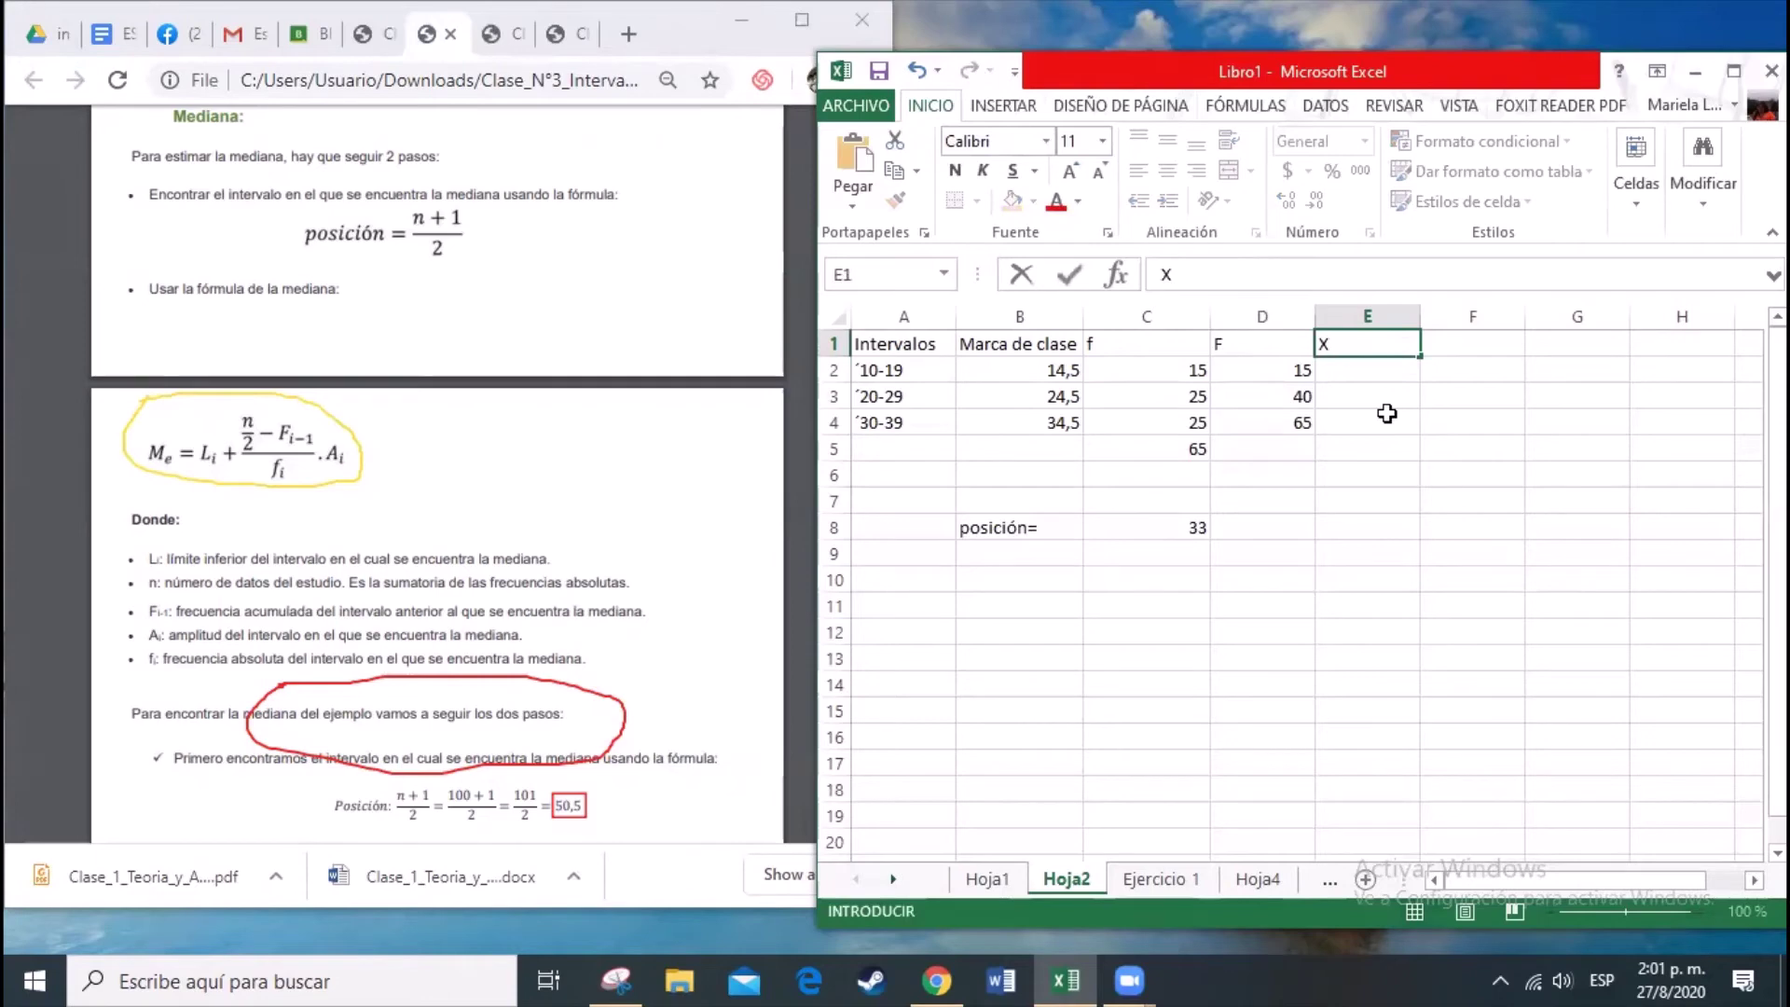
key("BackSpace")
type("Me")
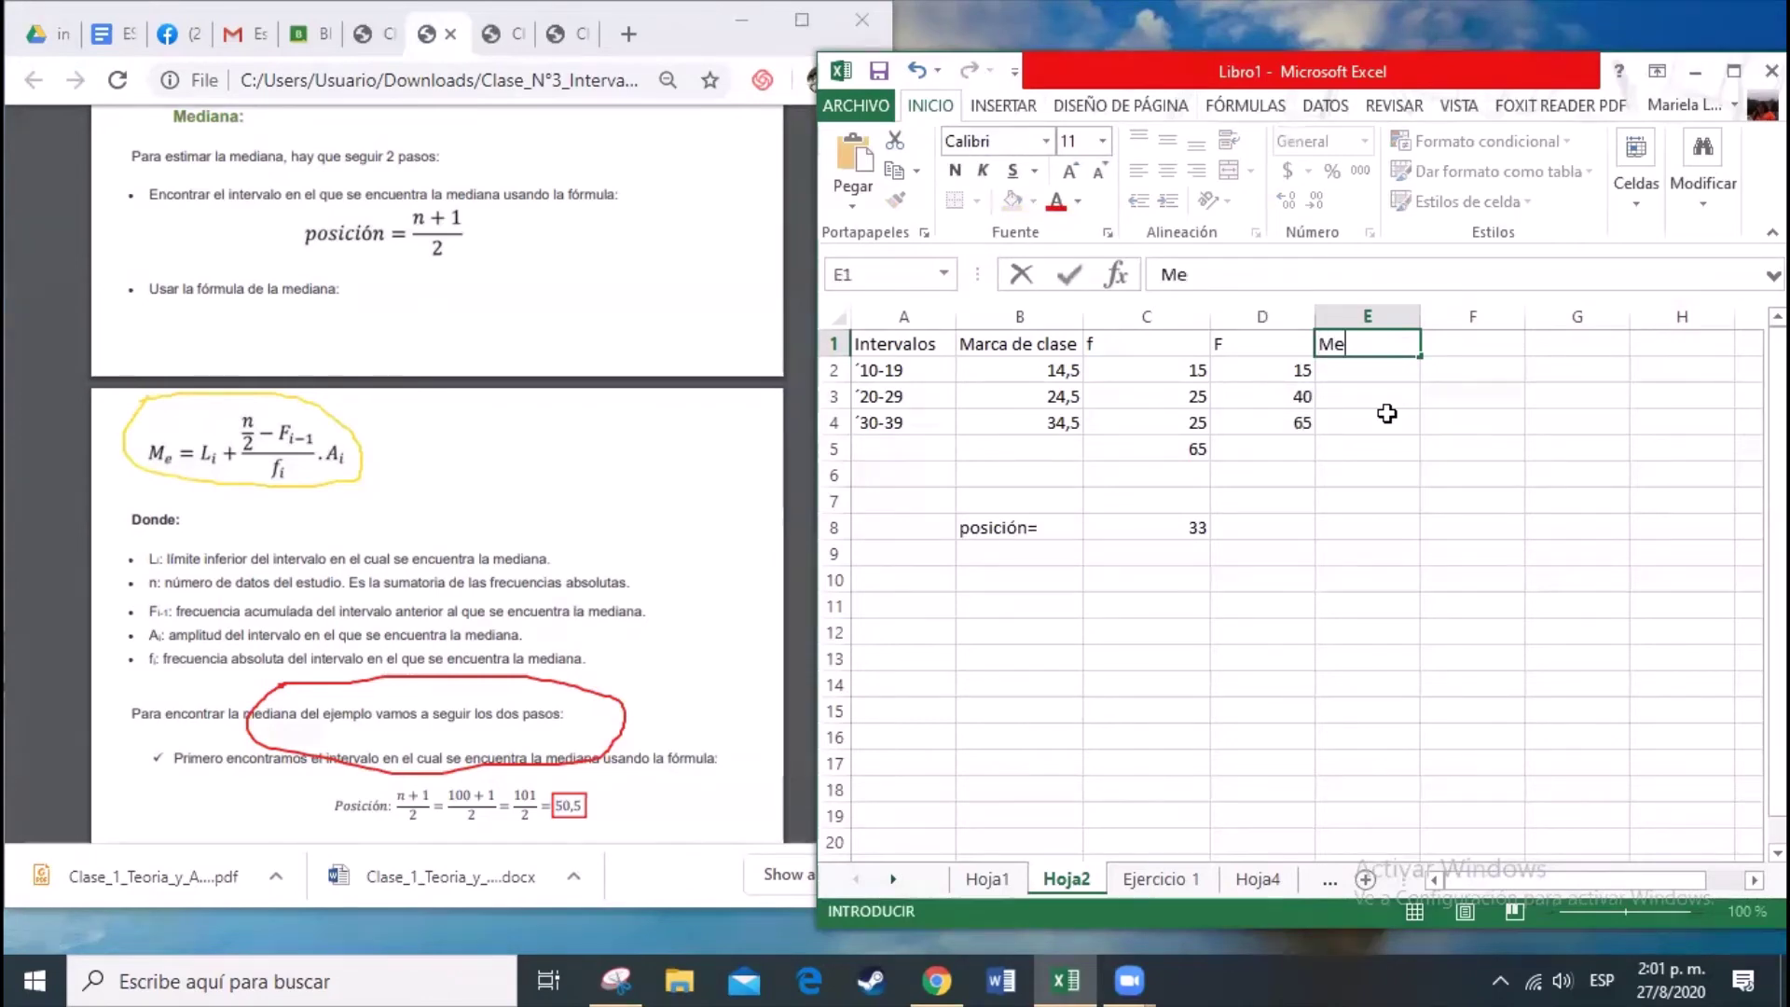
Step: Begin the median formula in E4, on the 30-39 interval's row, with +30+(C5/2-(D3-1))
left_click(1374, 419)
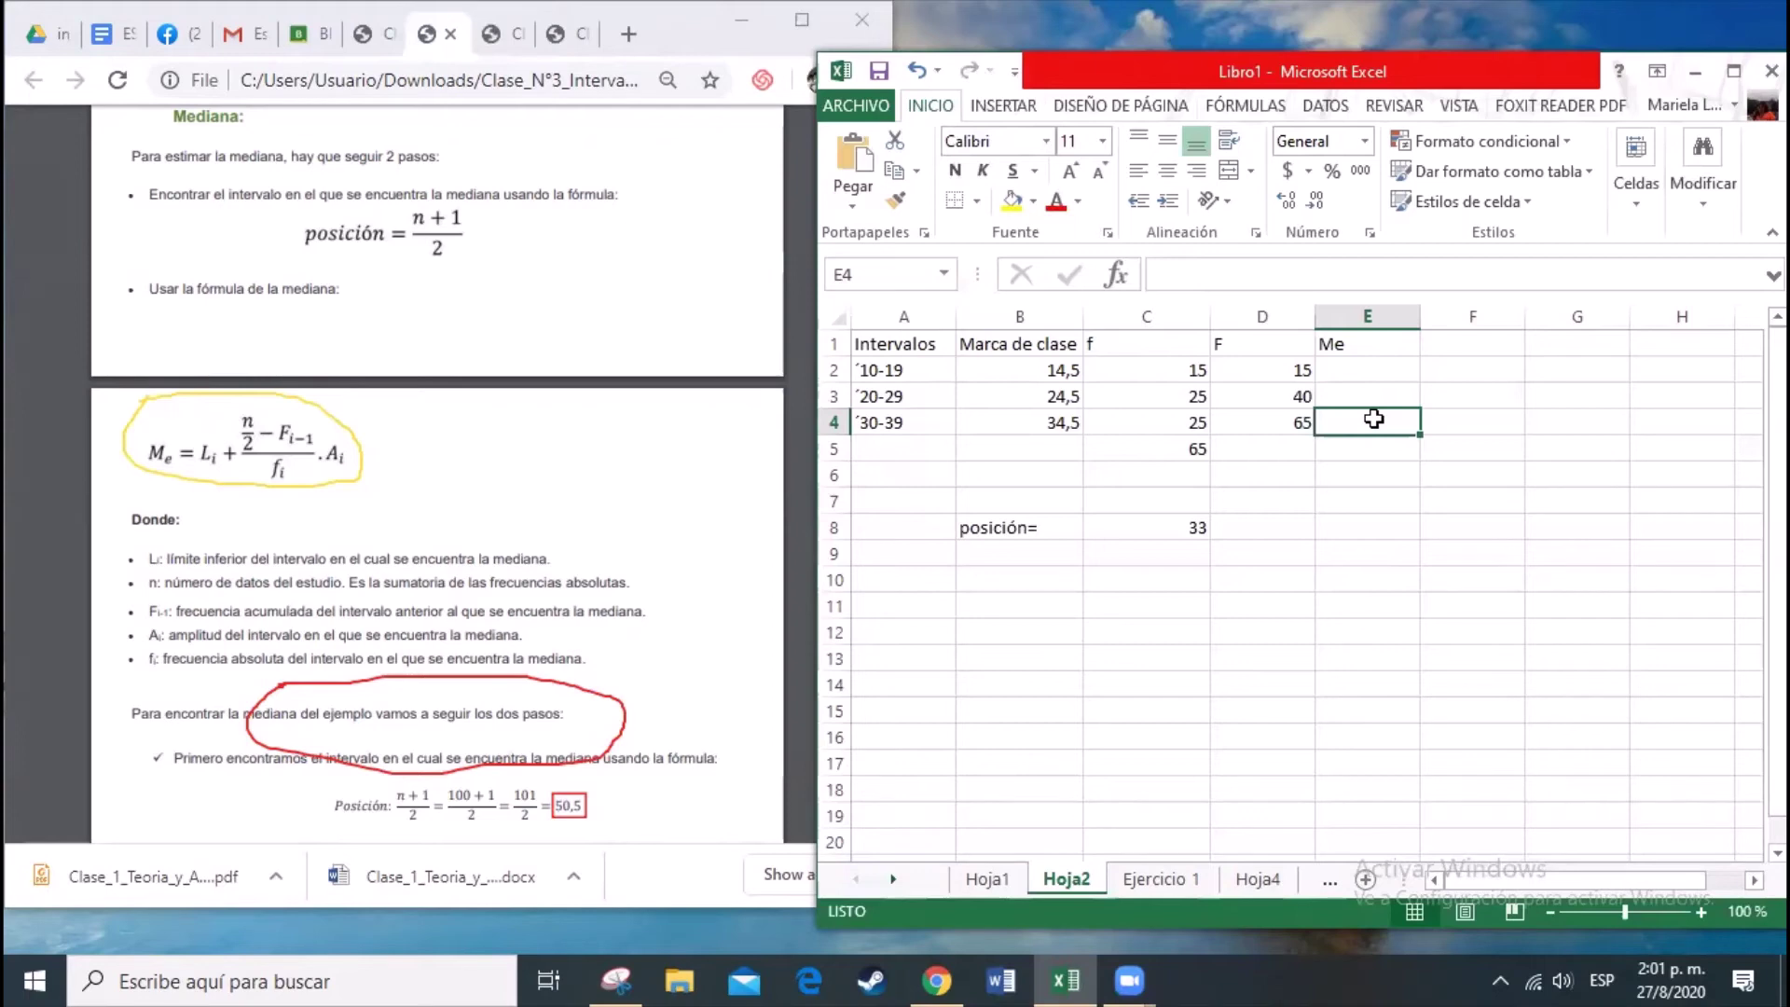
type("+30")
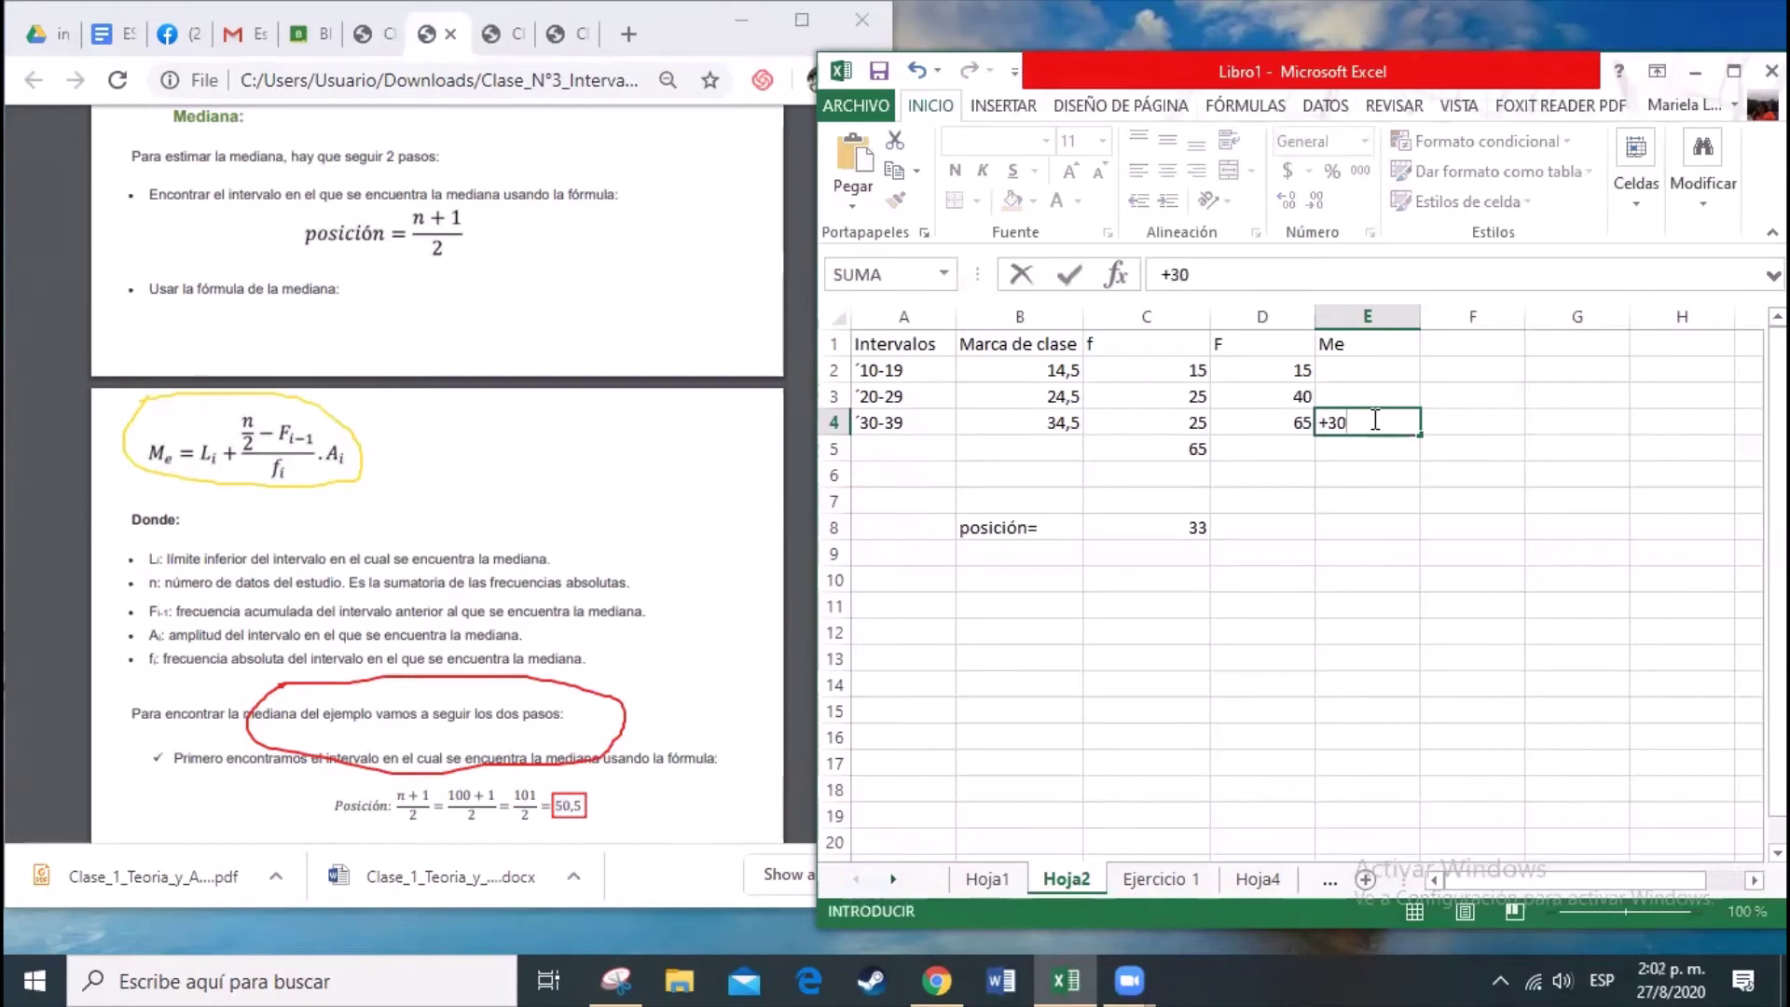
type("+(")
left_click(1177, 442)
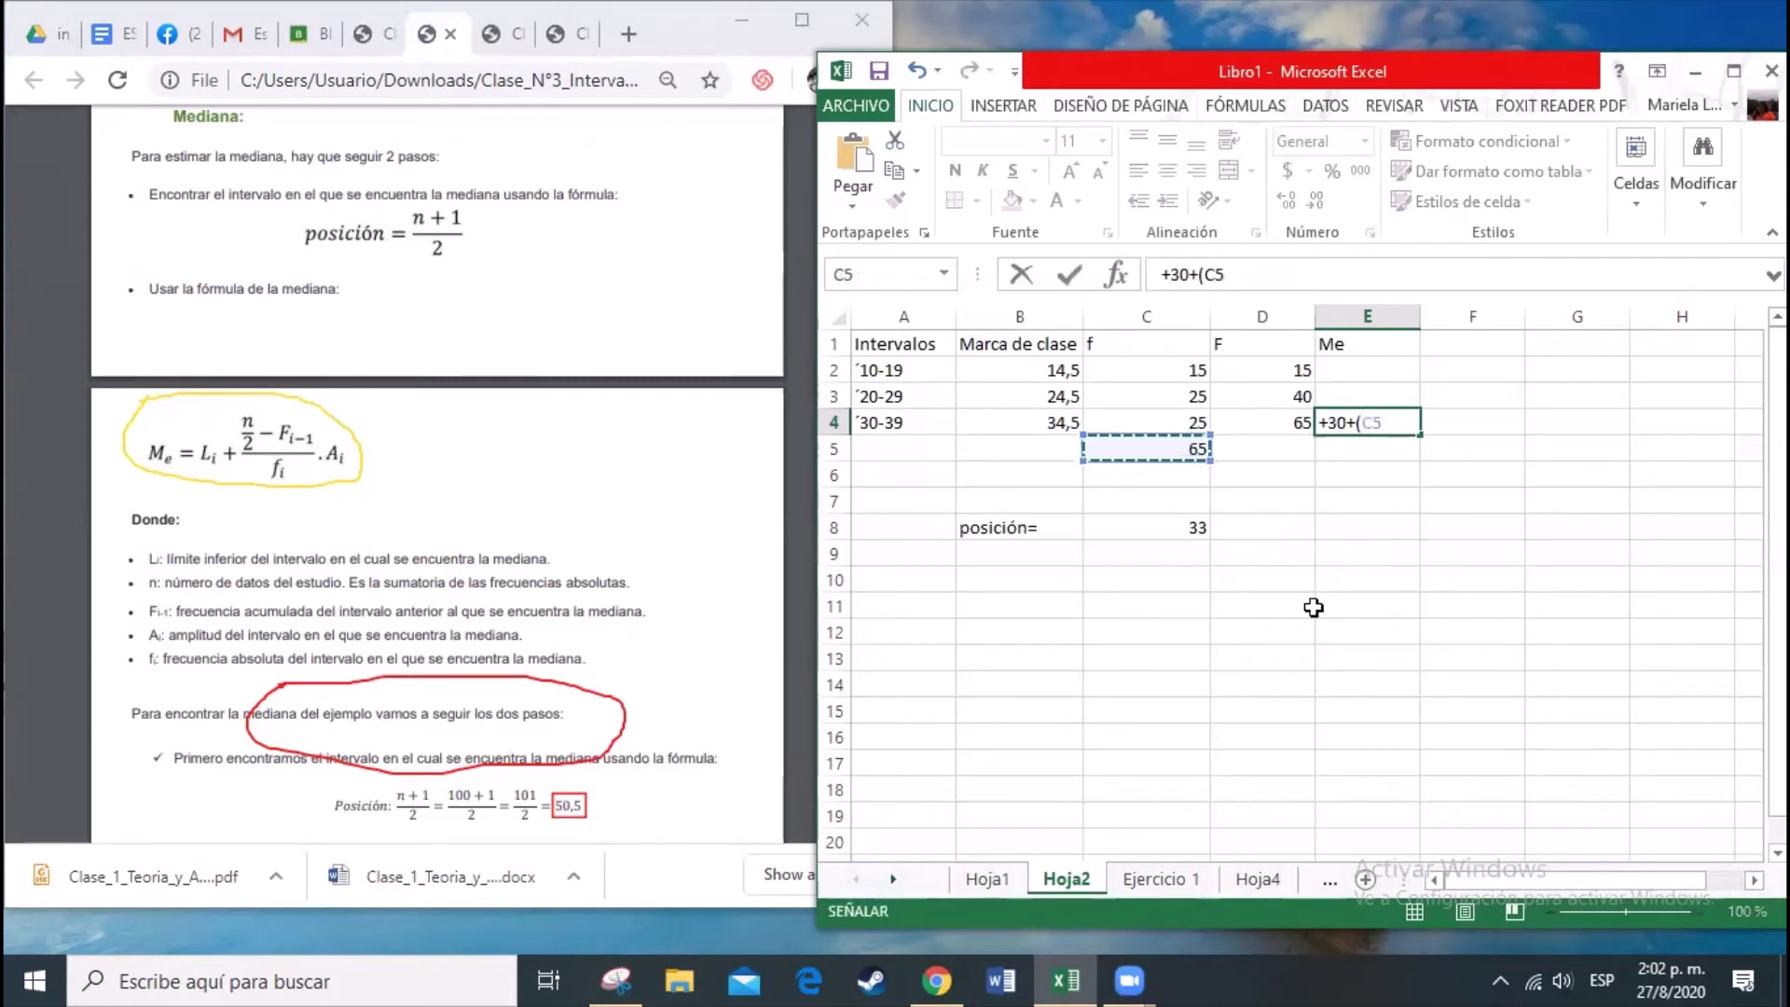
type("/2-")
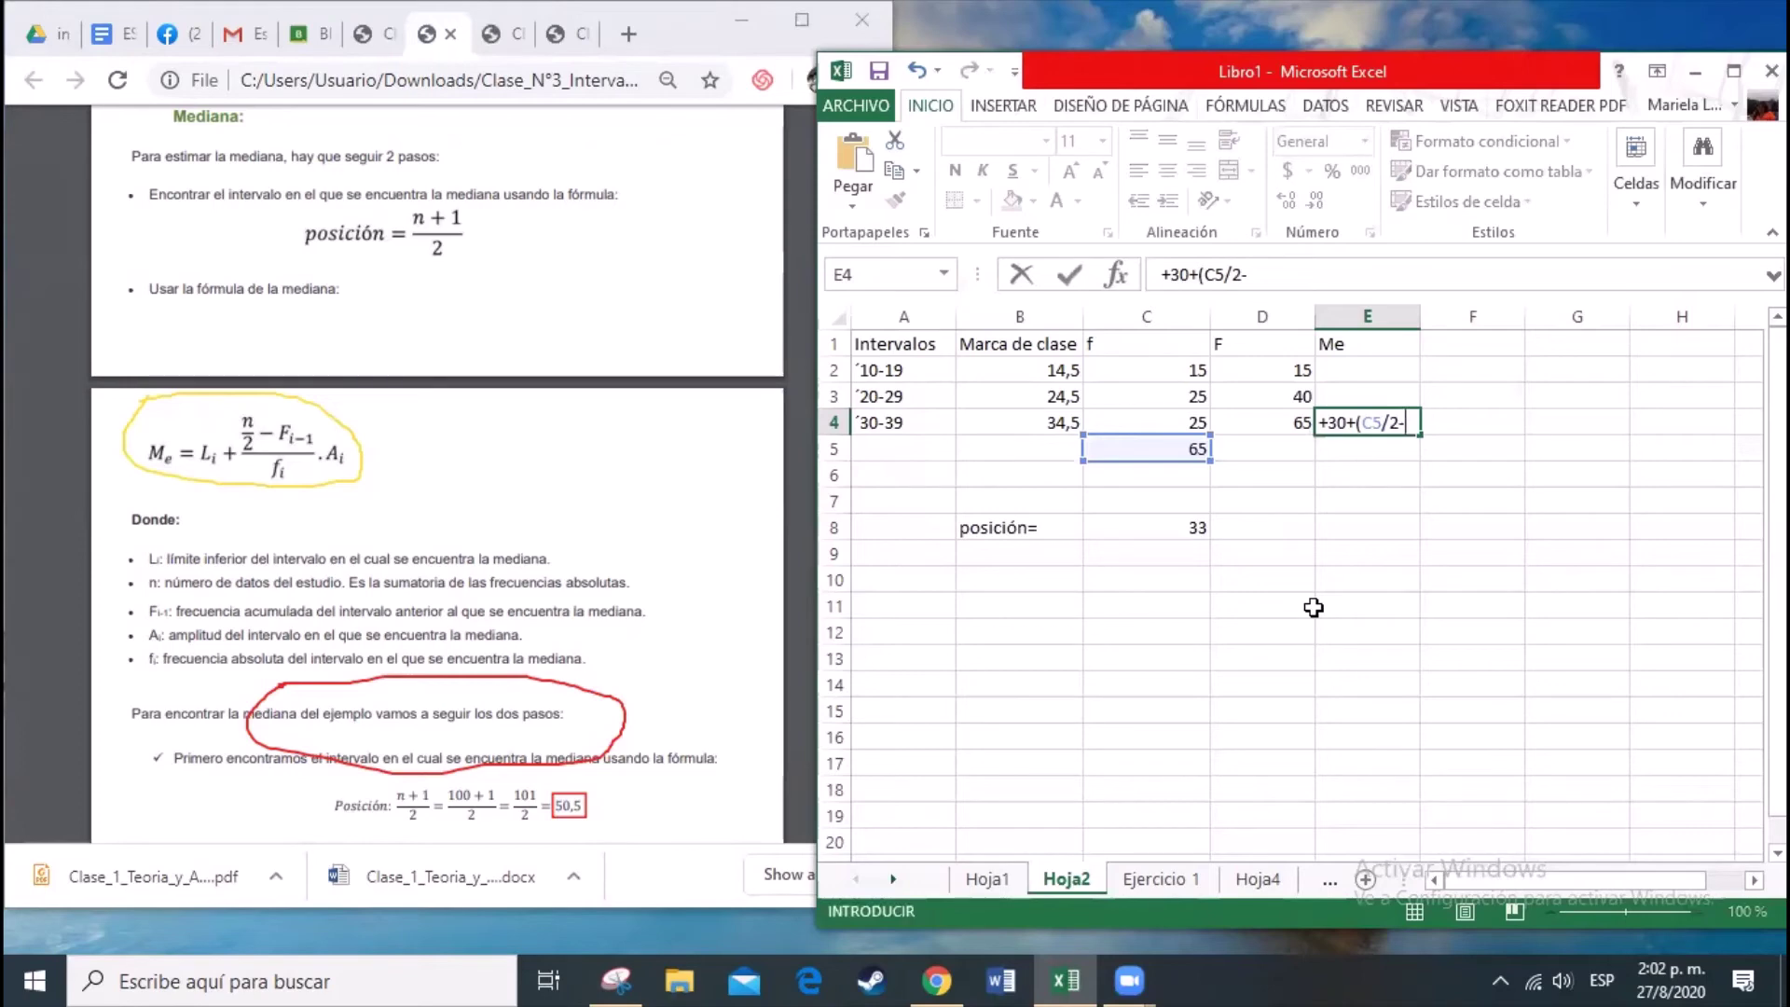
left_click(1253, 398)
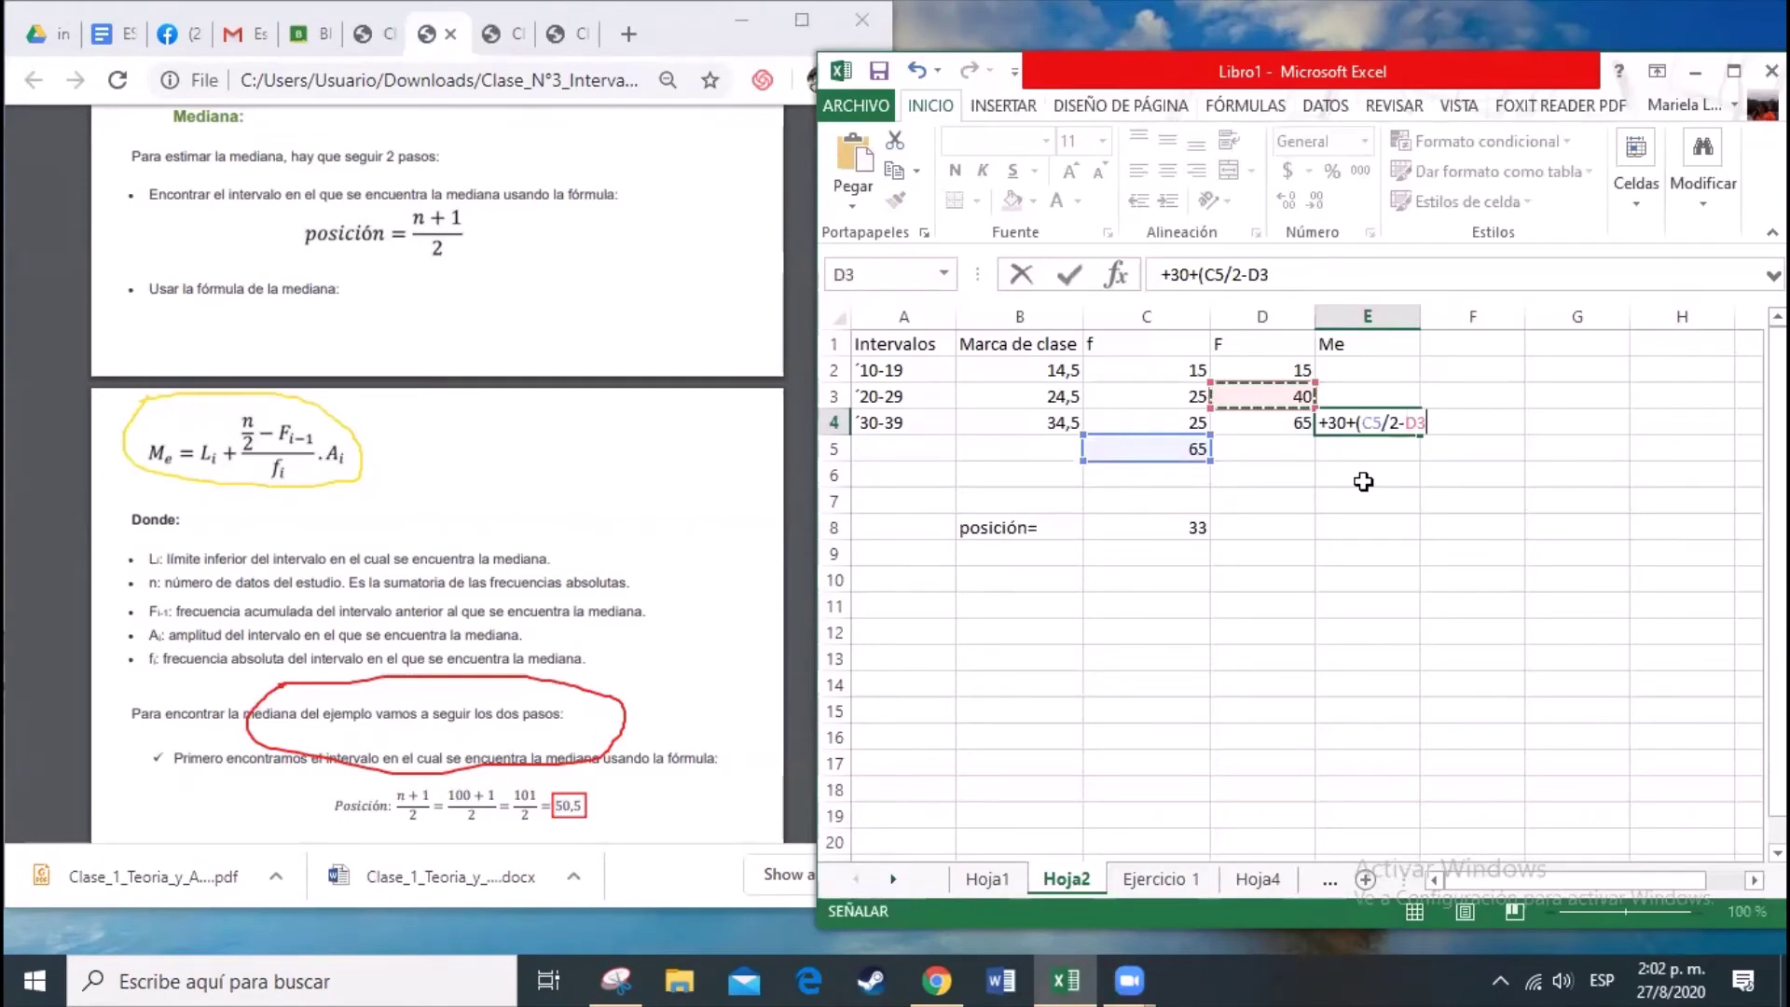
type("-1")
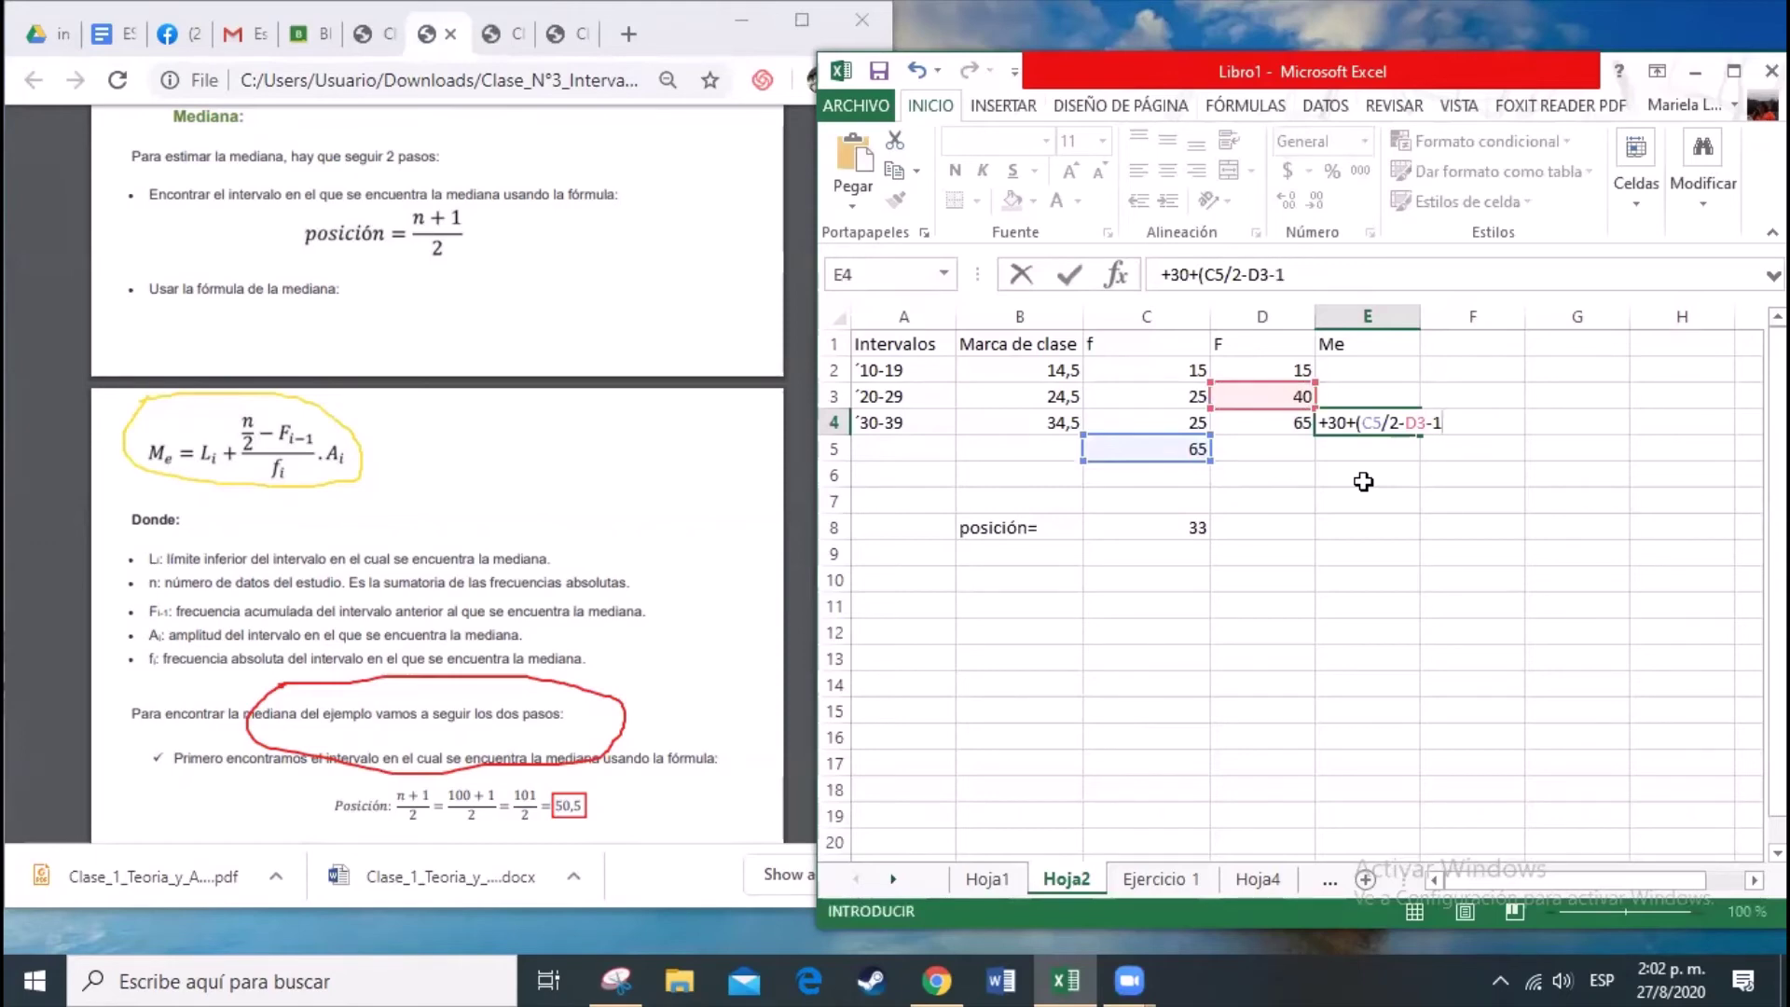
type(")")
left_click(1406, 422)
type("(")
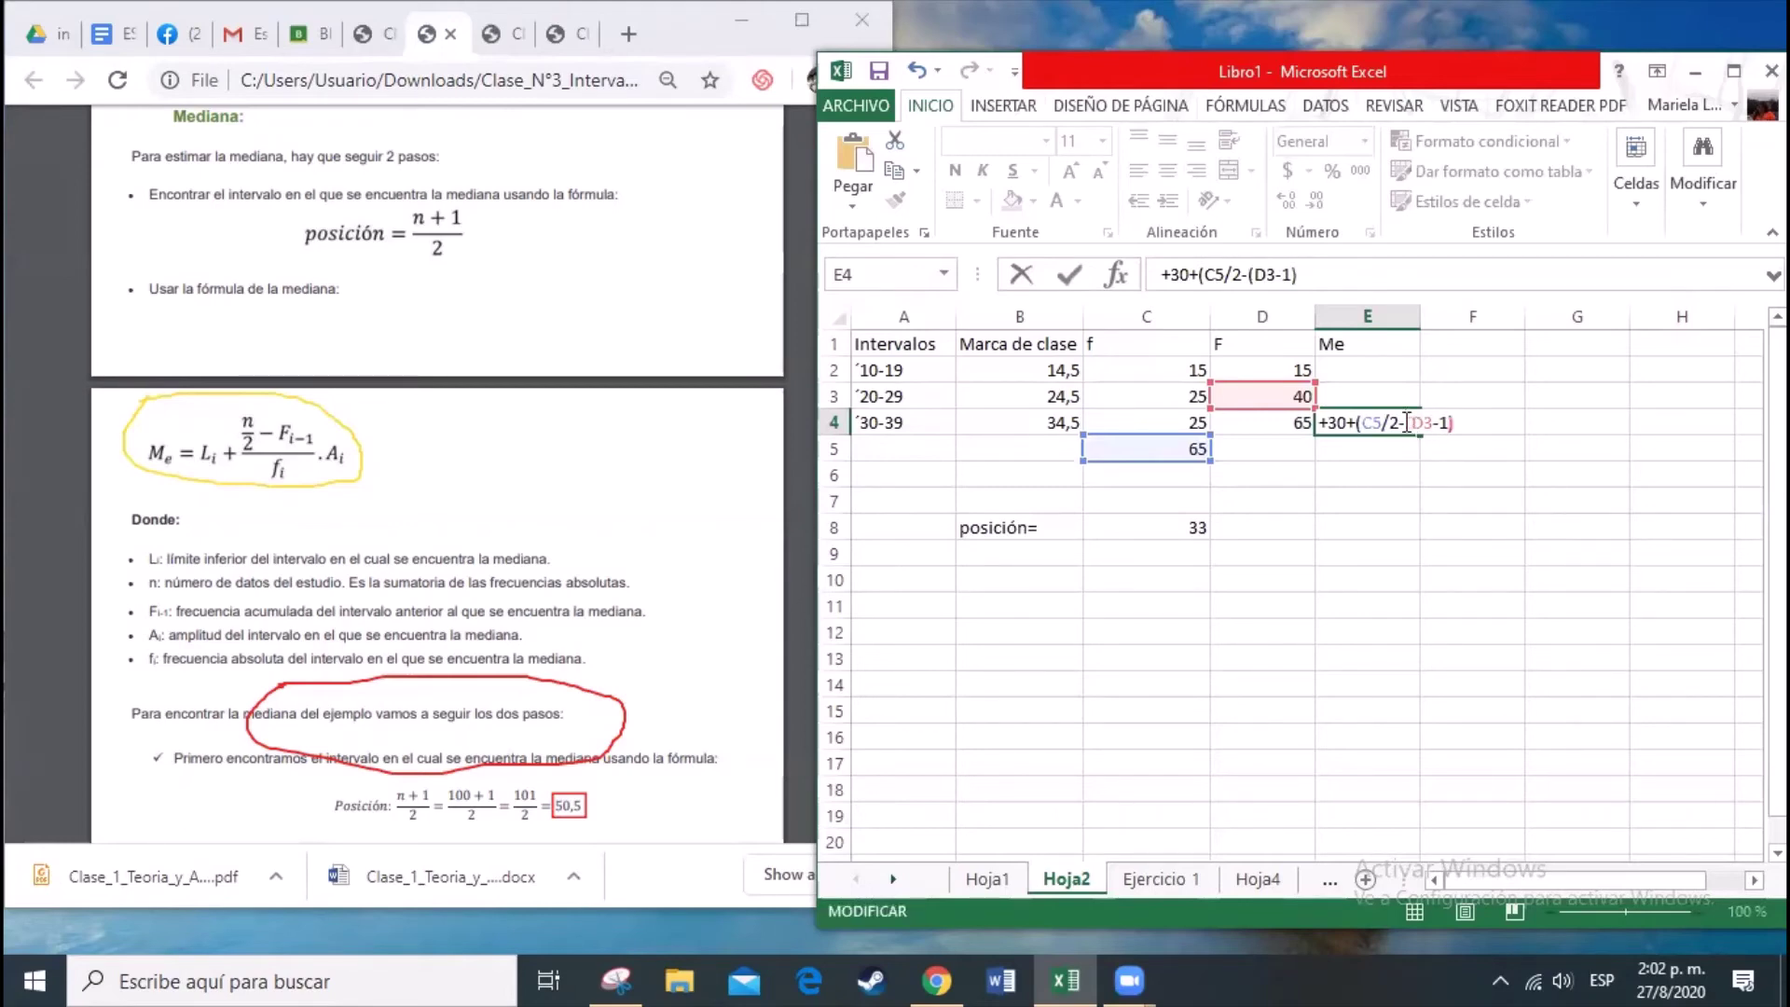
left_click(1469, 421)
type(")")
Step: Extend the median formula in E4 with the division by C4, grouped as +30+((C5/2-(D3-1))/C4)
type("/")
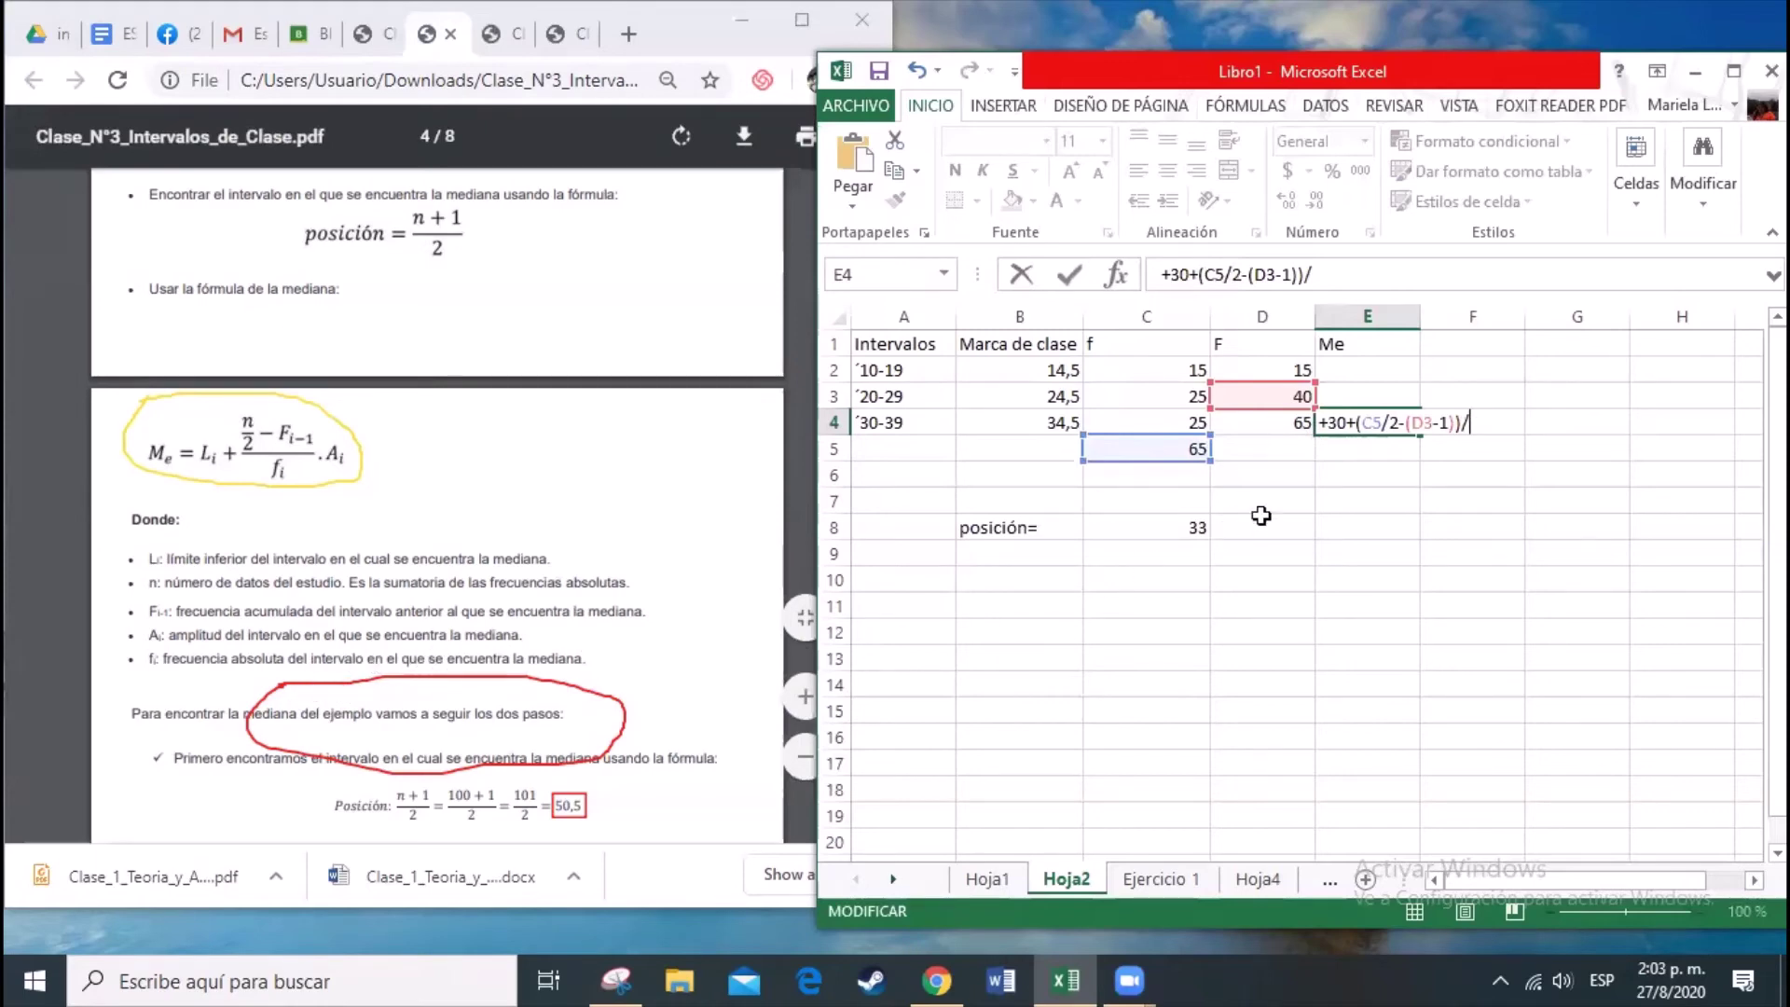
left_click(1161, 424)
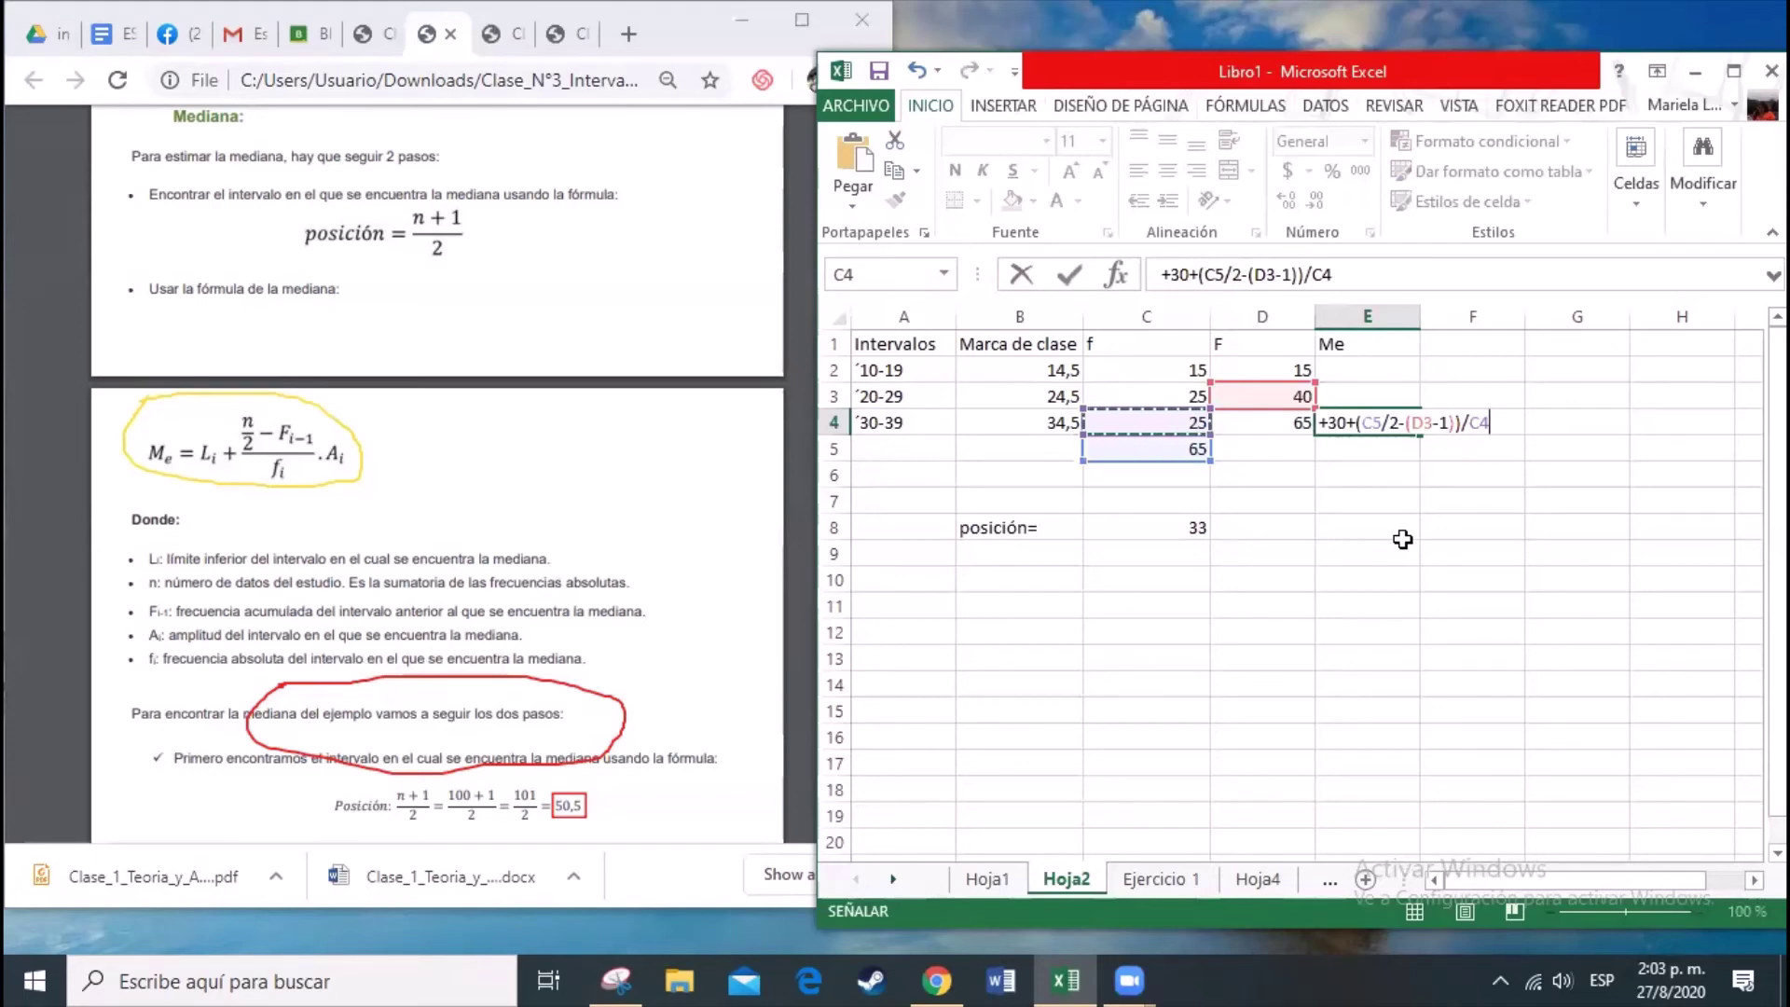
type(")")
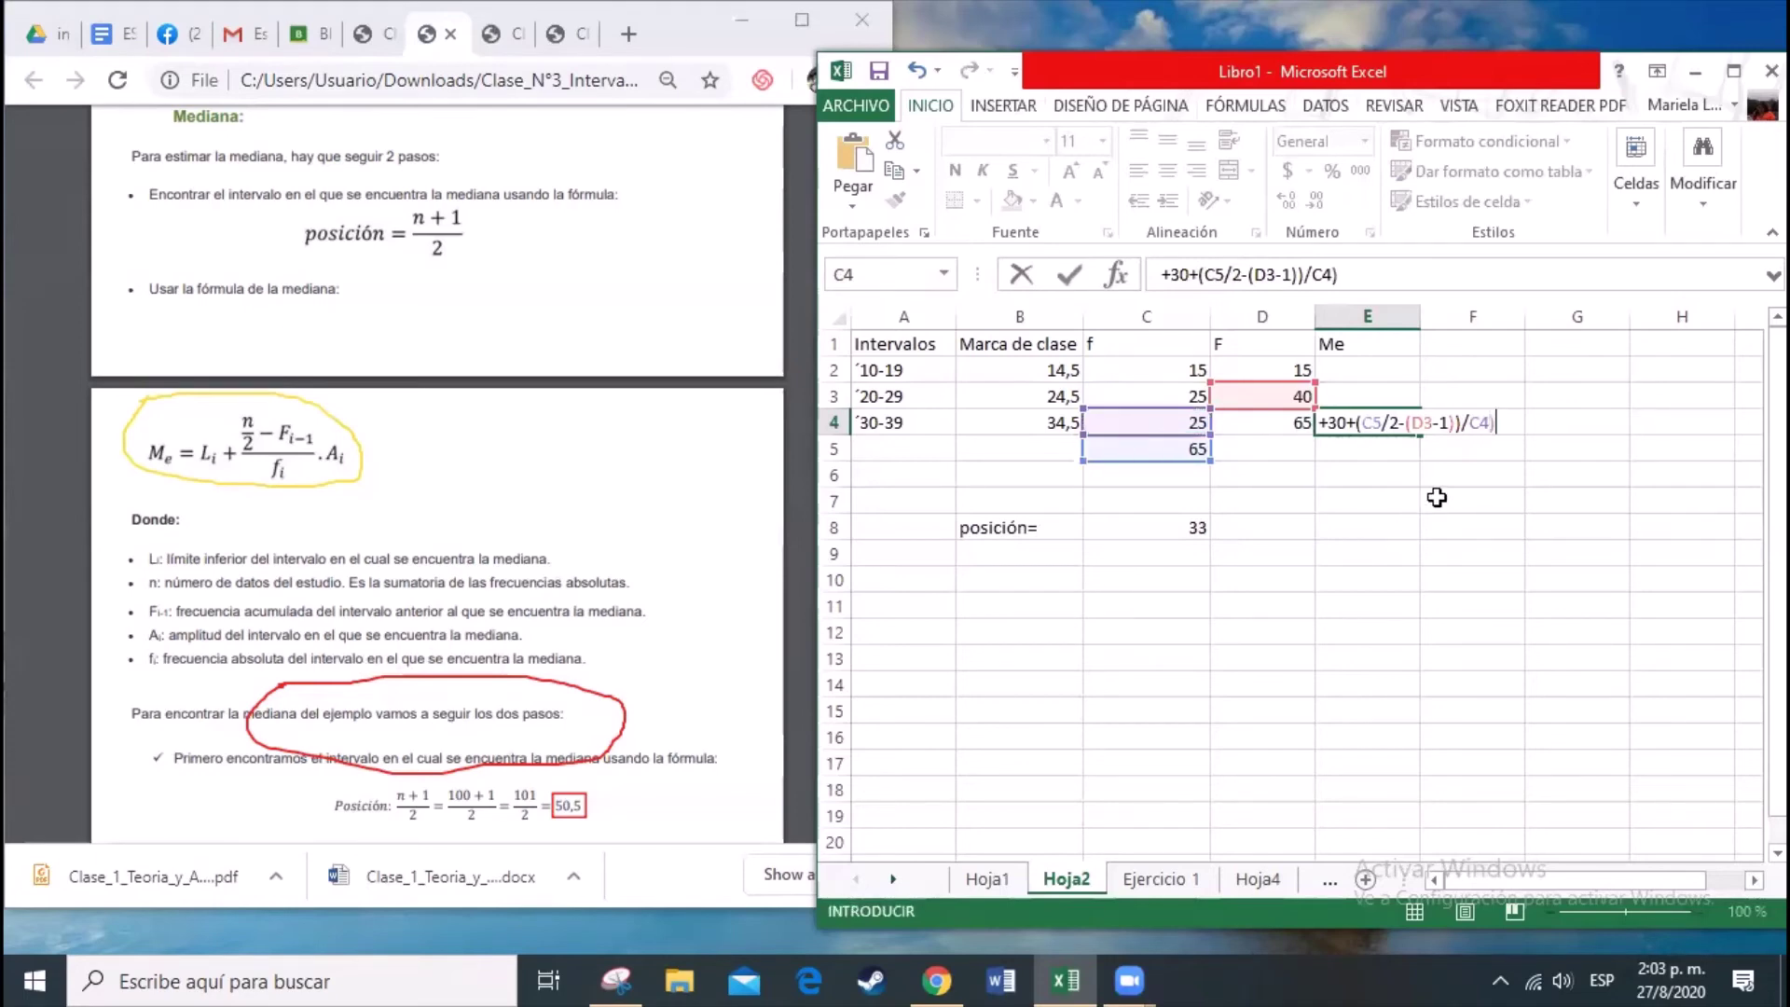
left_click(1350, 424)
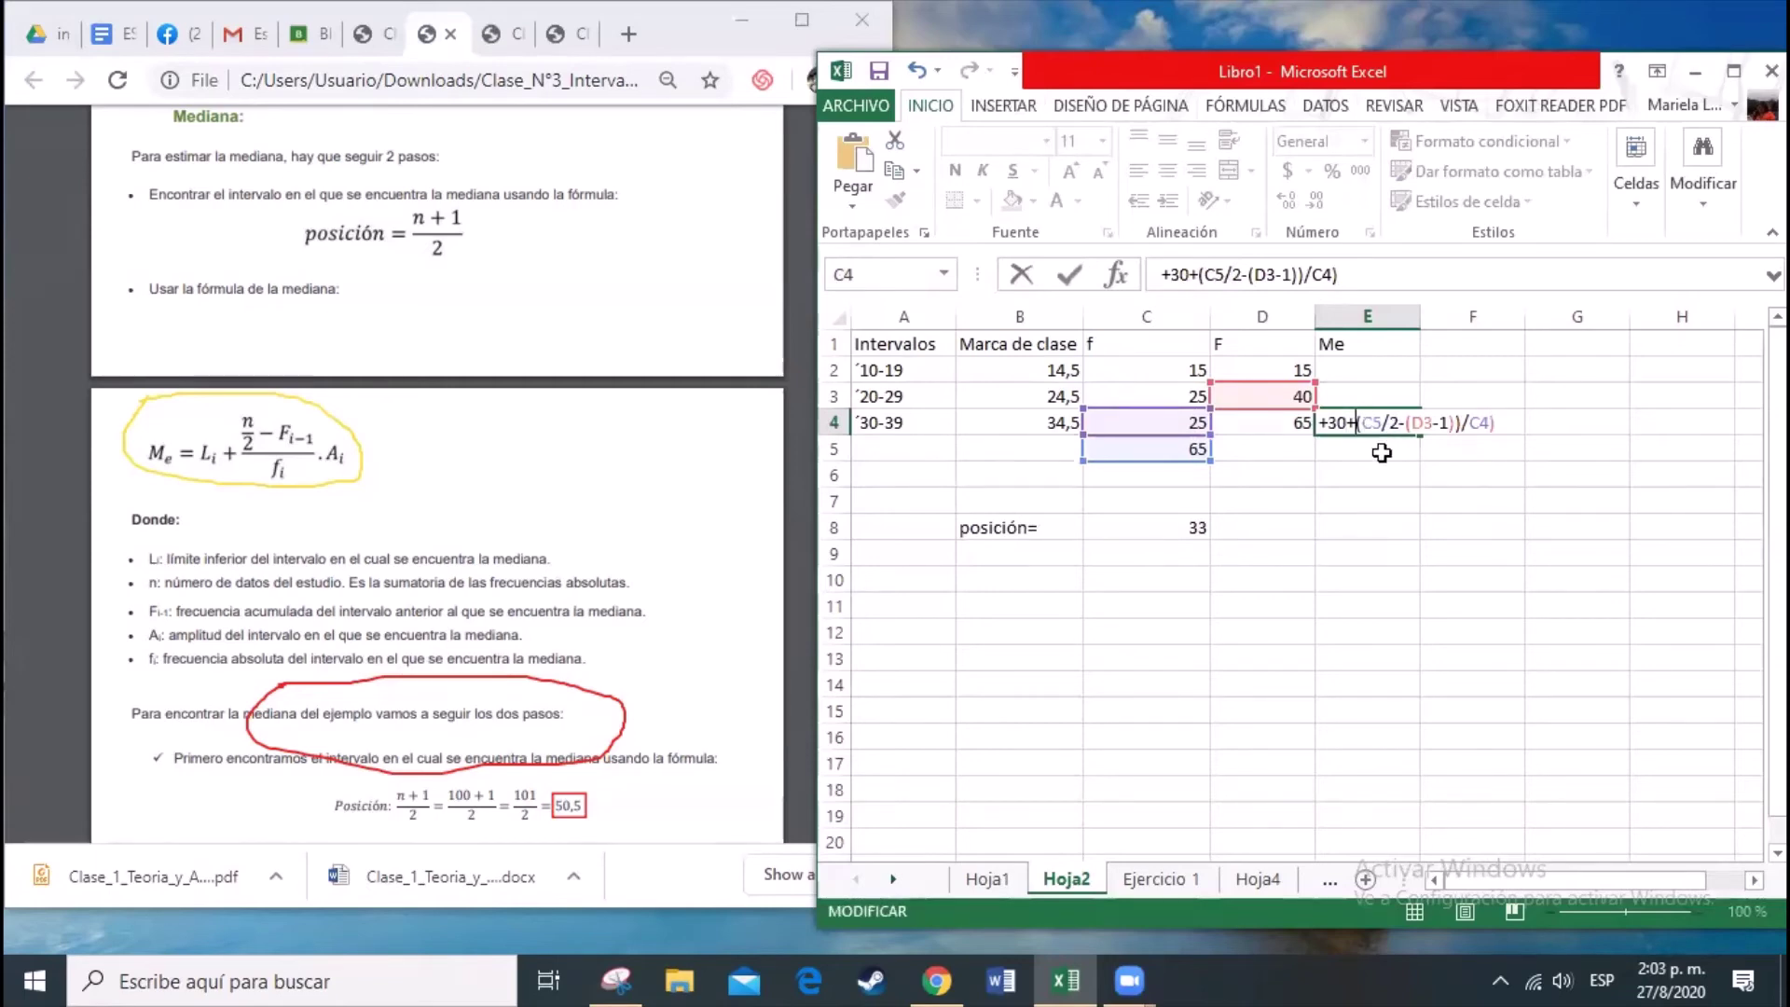
type("(")
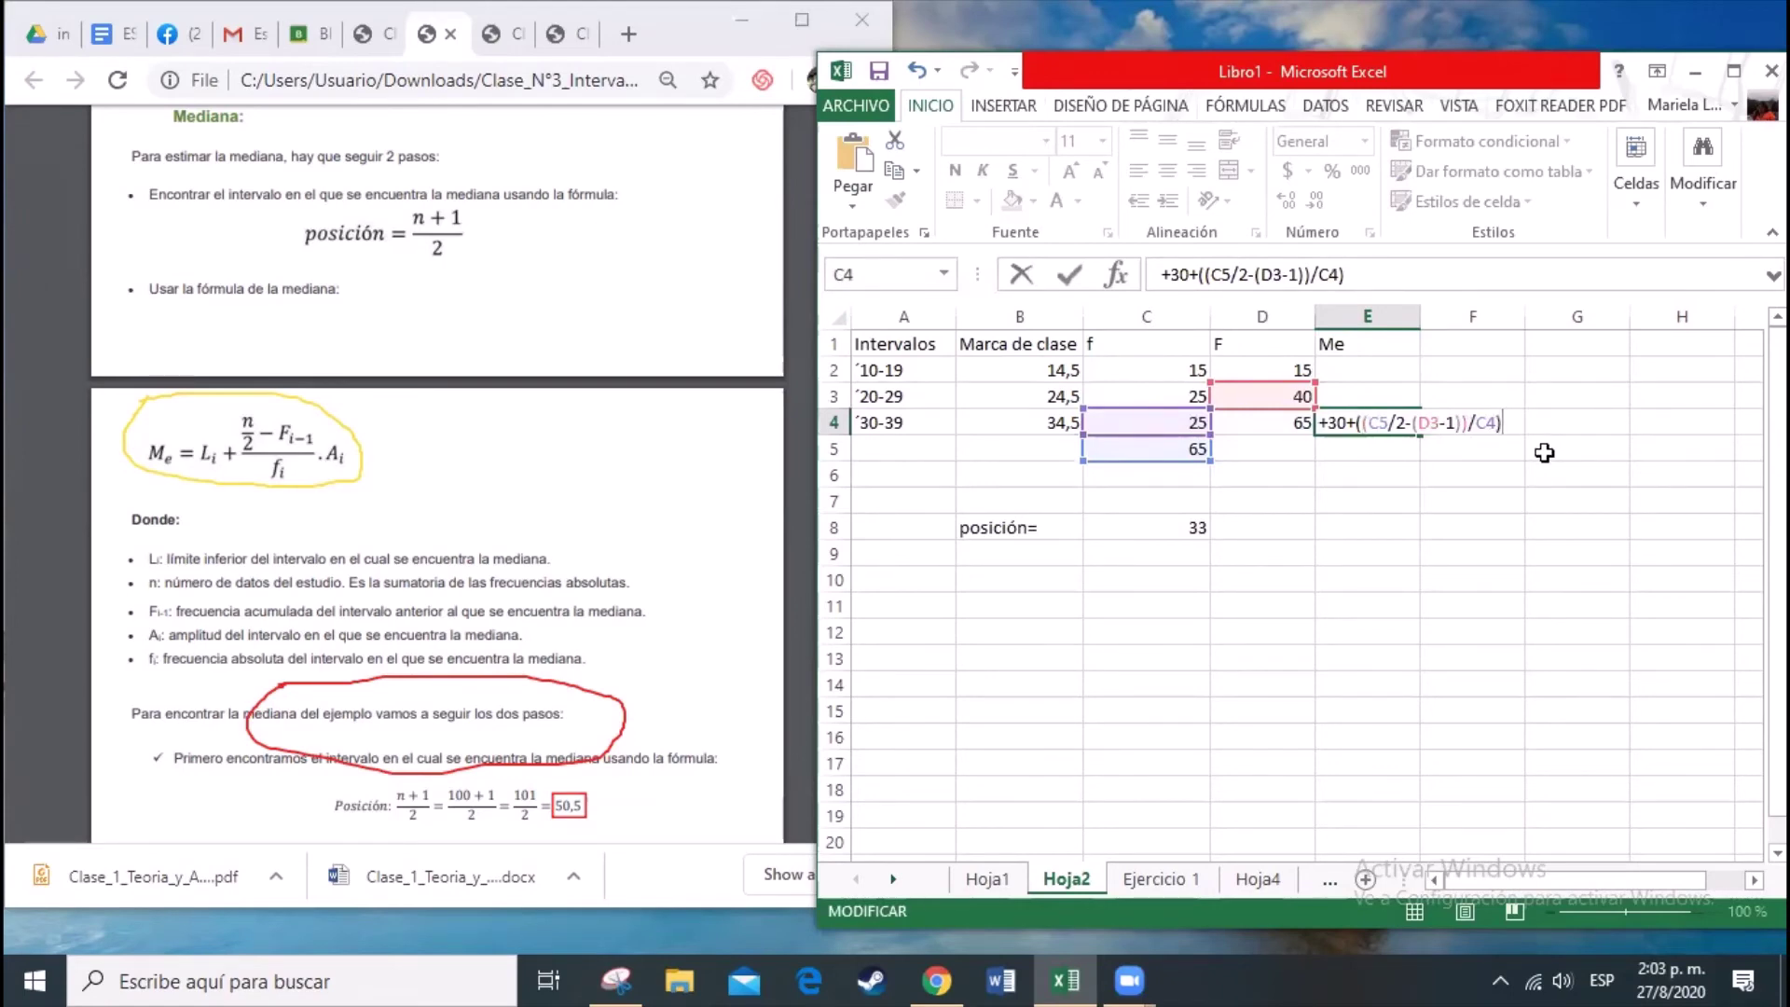
Step: Multiply the fraction by the amplitude 10 and enter the complete median formula +30+(((C5/2-(D3-1))/C4)*10) in E4
type("*")
type("10")
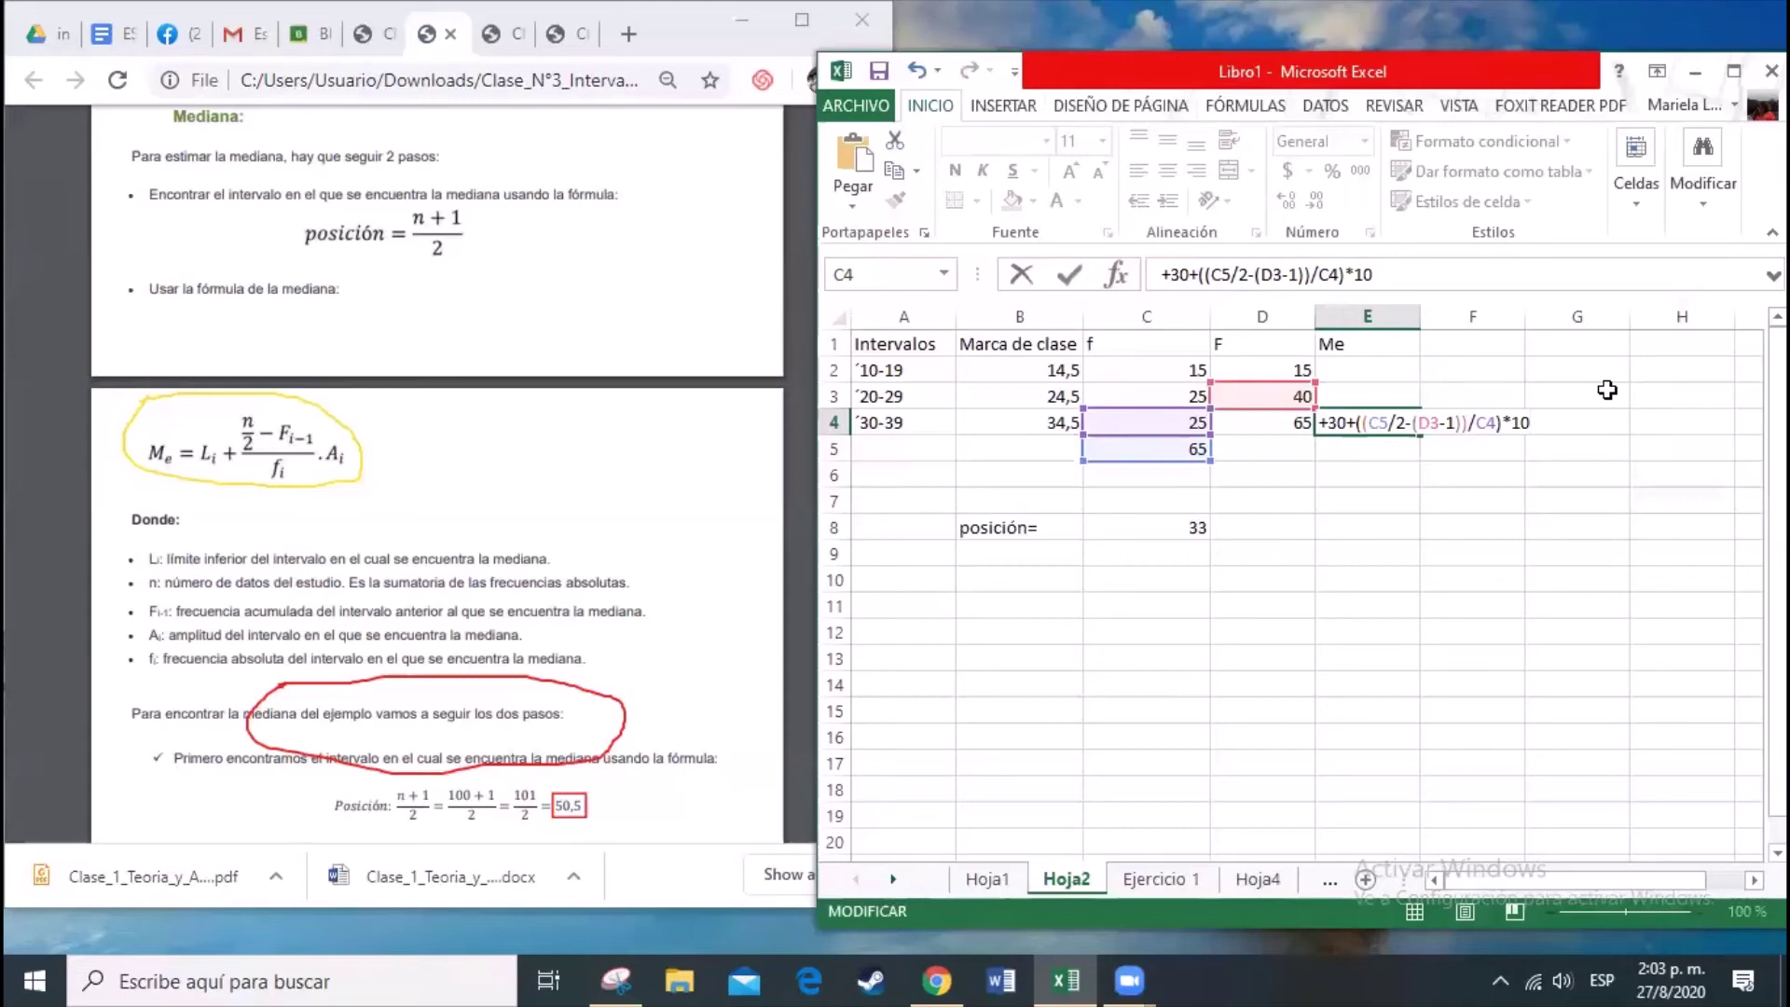
type(")")
left_click(1353, 422)
type("(")
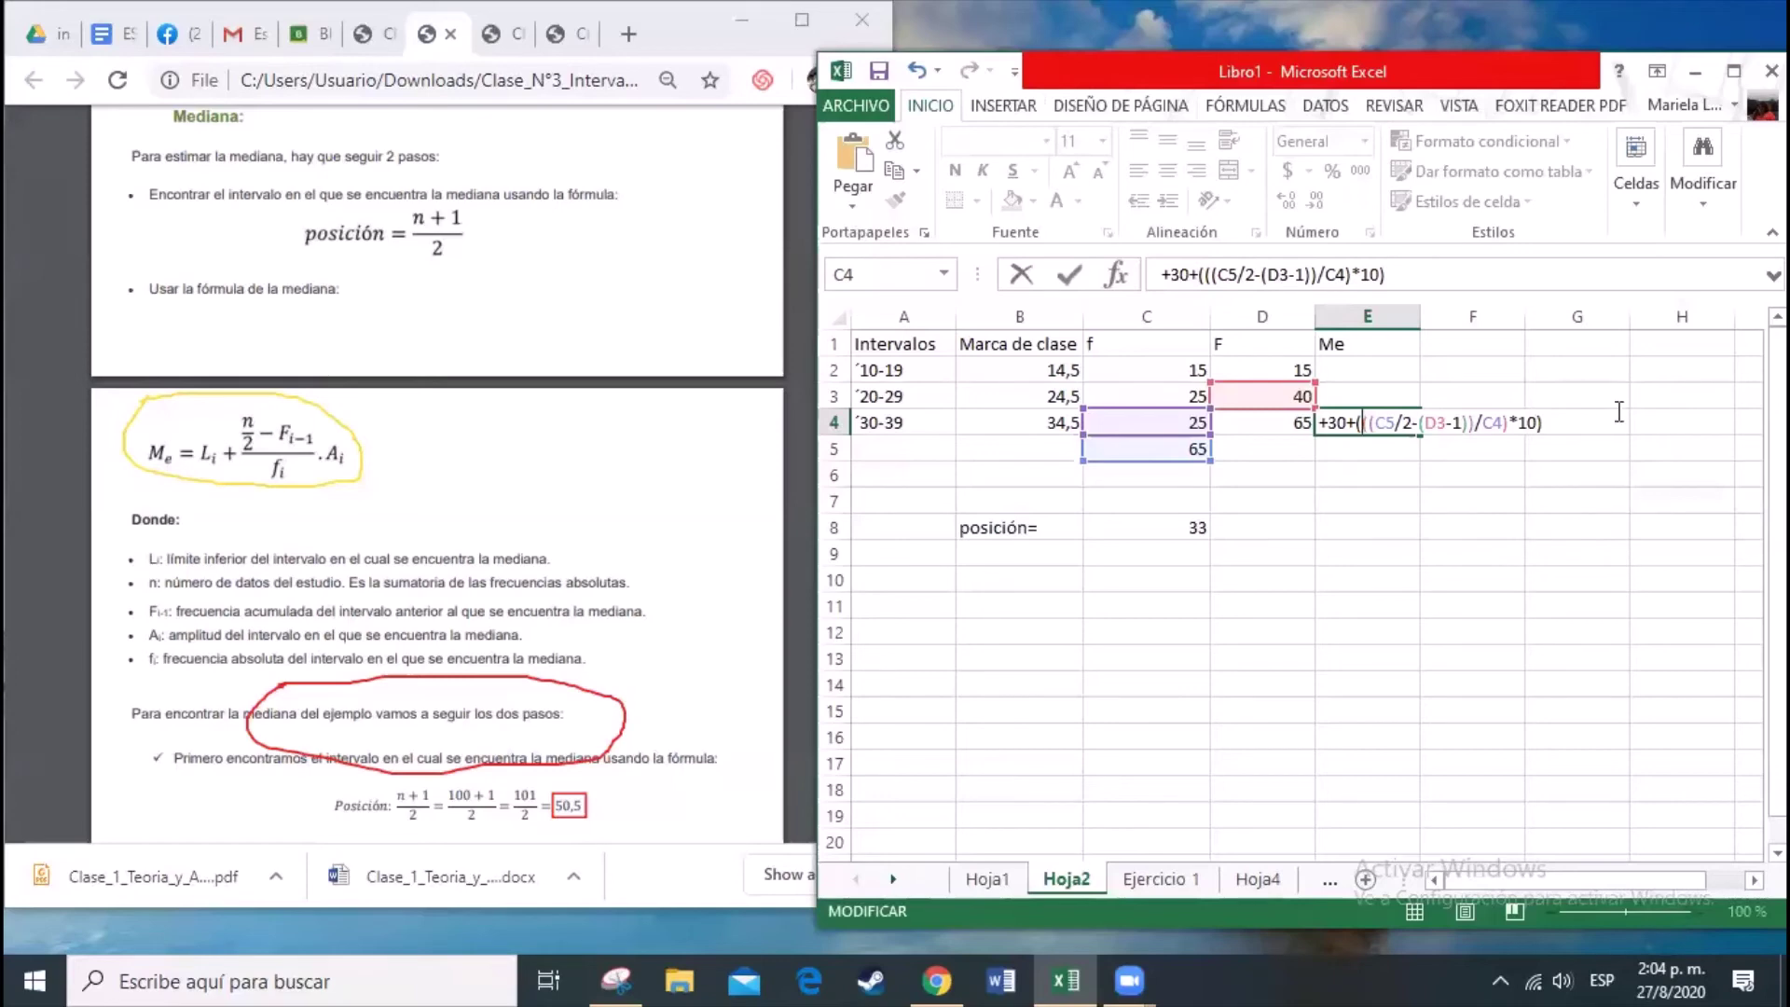
key("Return")
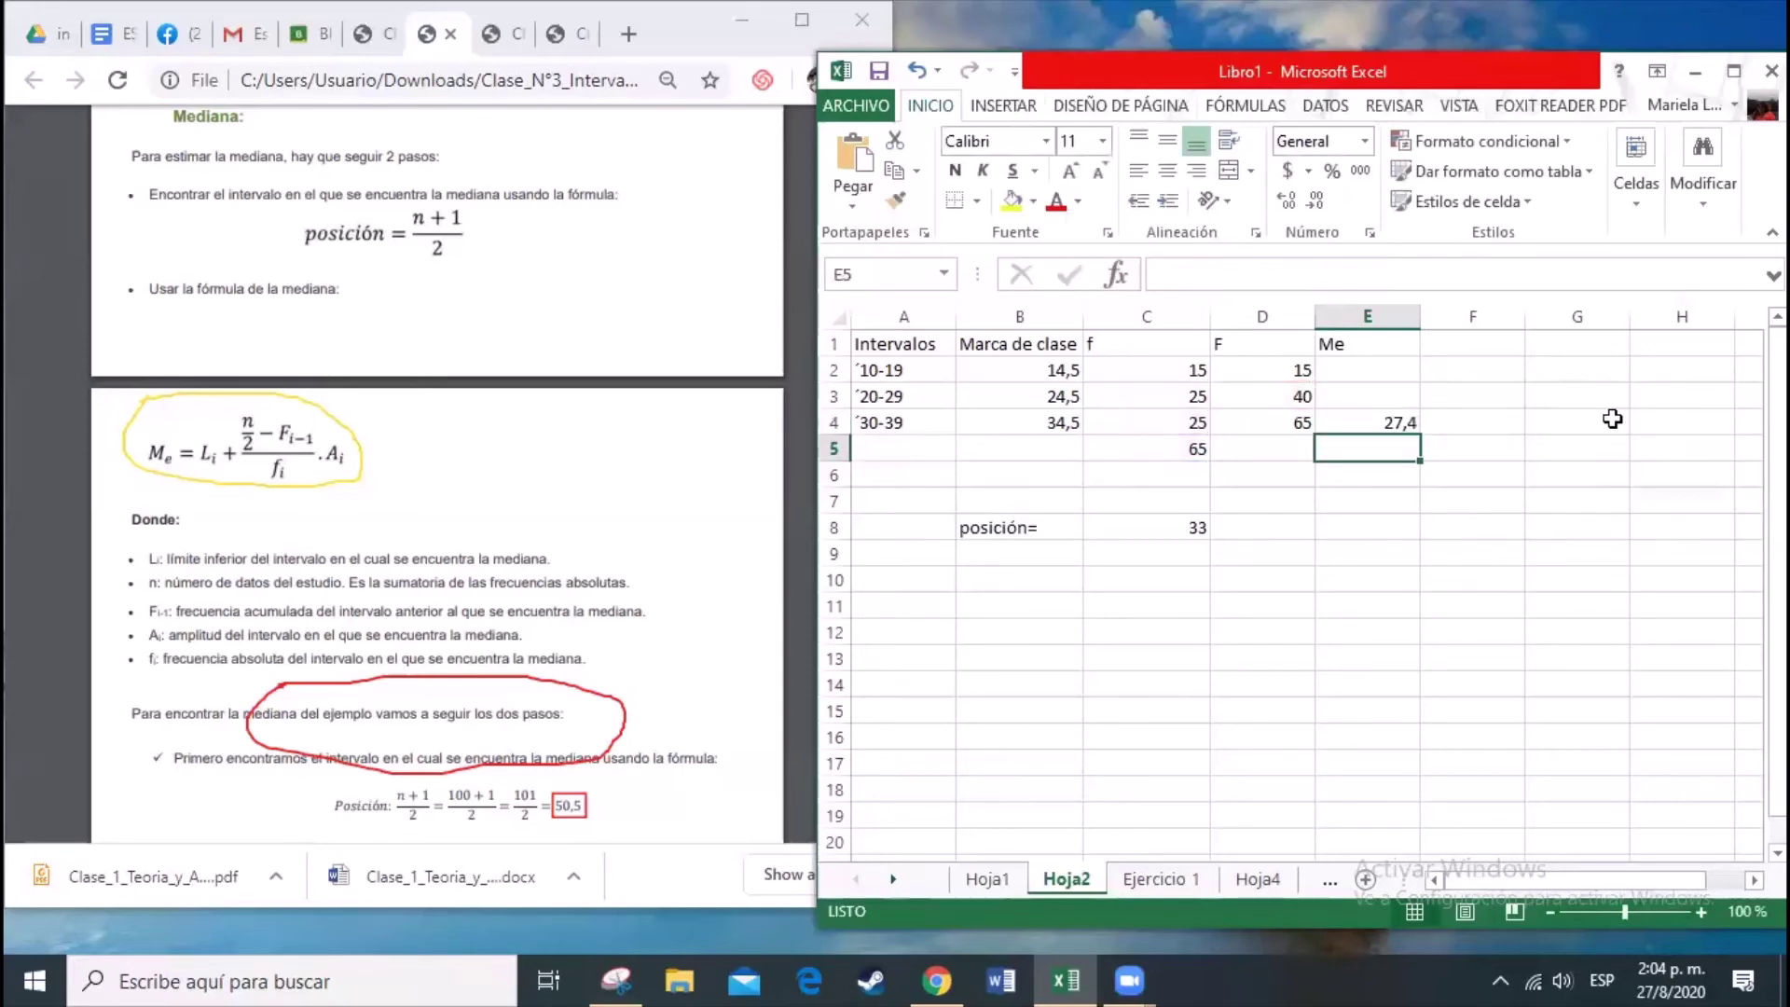
key("Up")
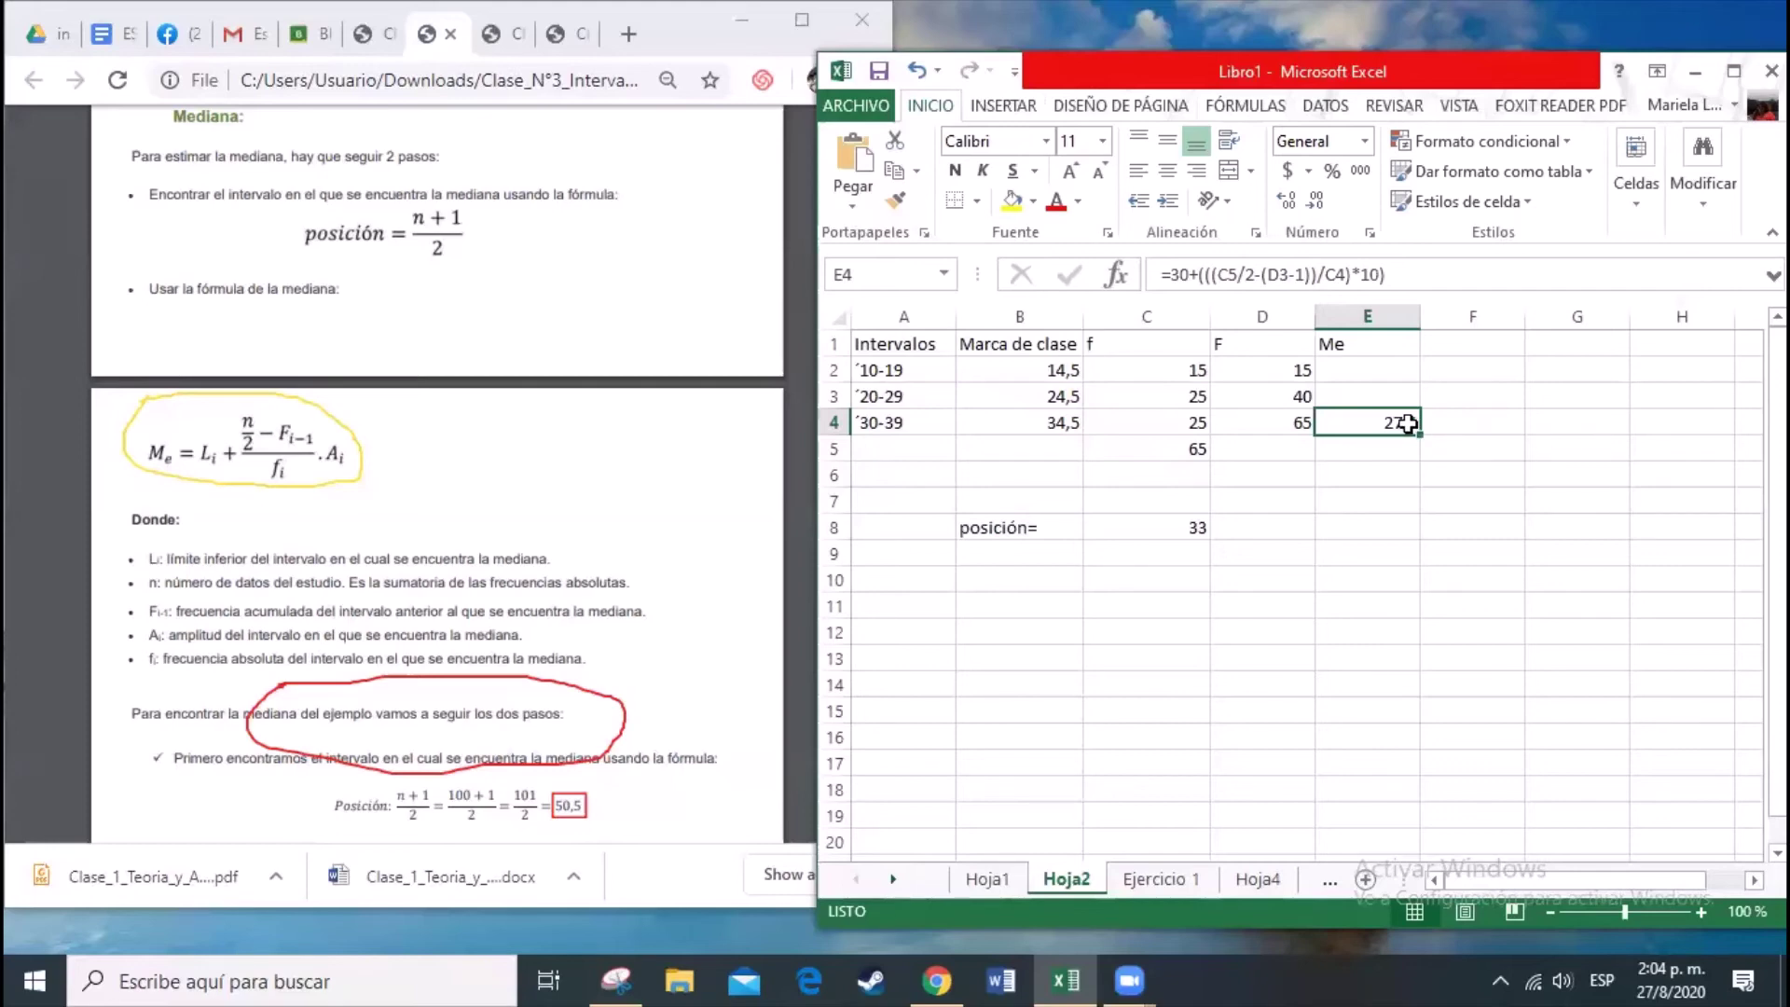
left_click(1023, 576)
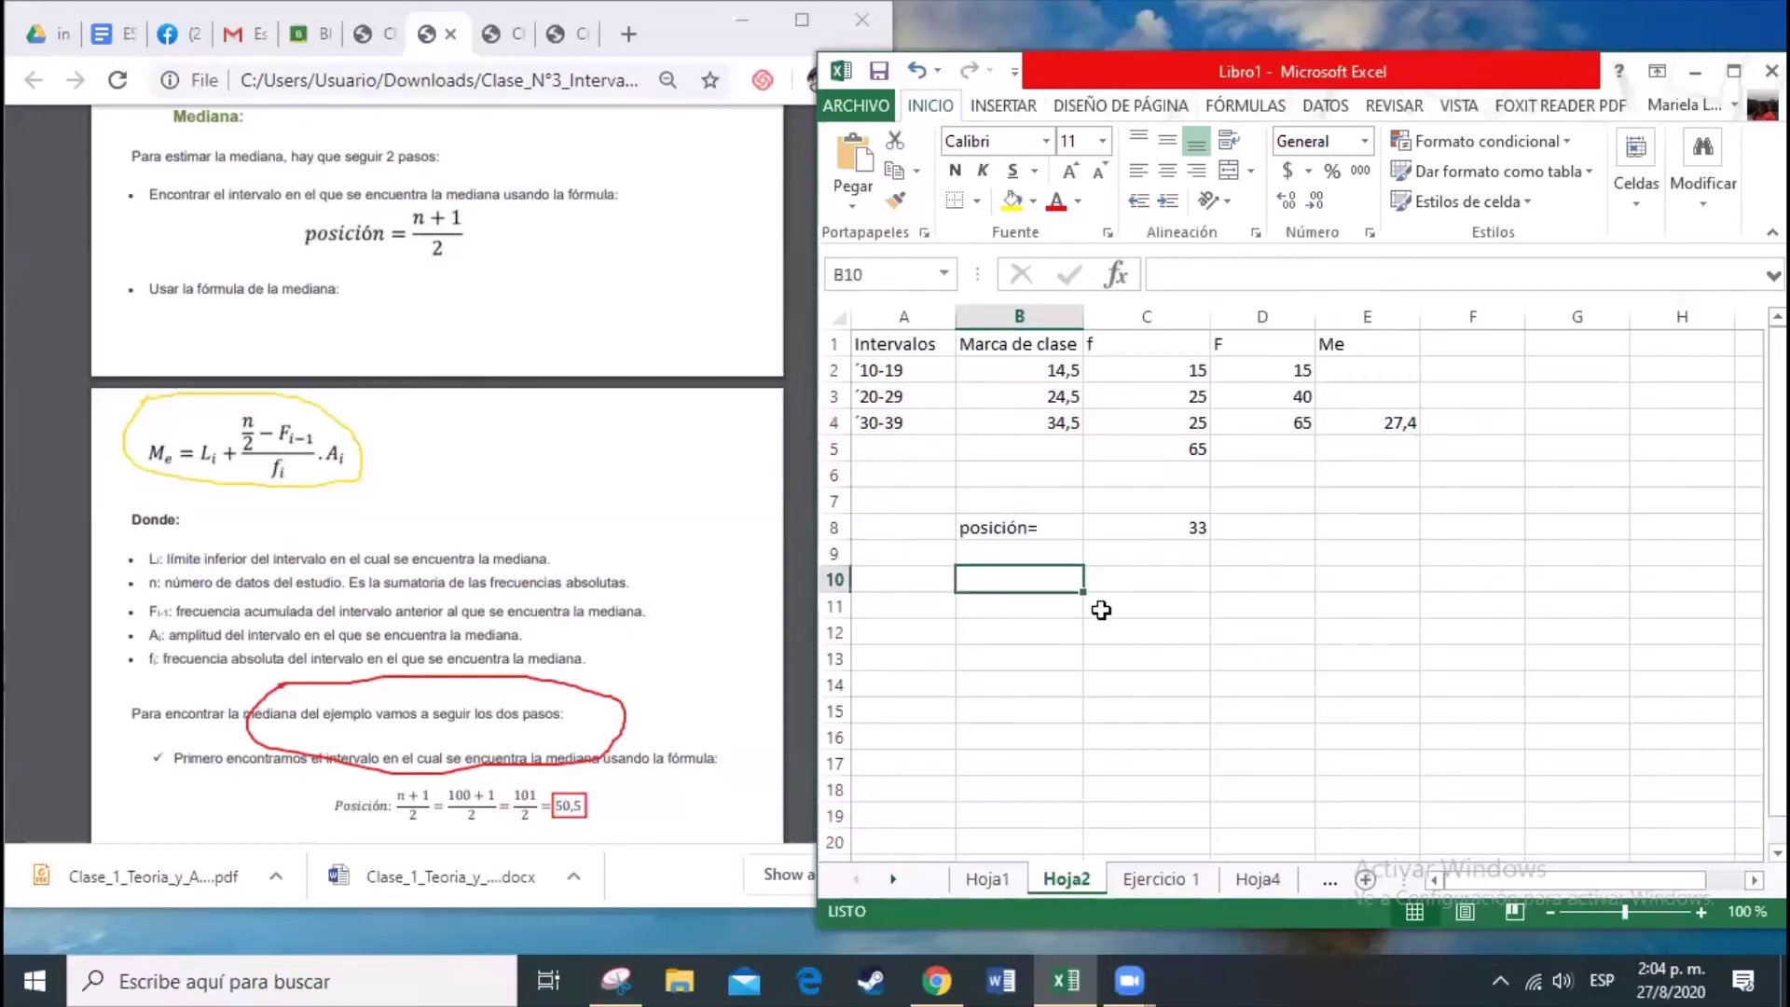
type("Me")
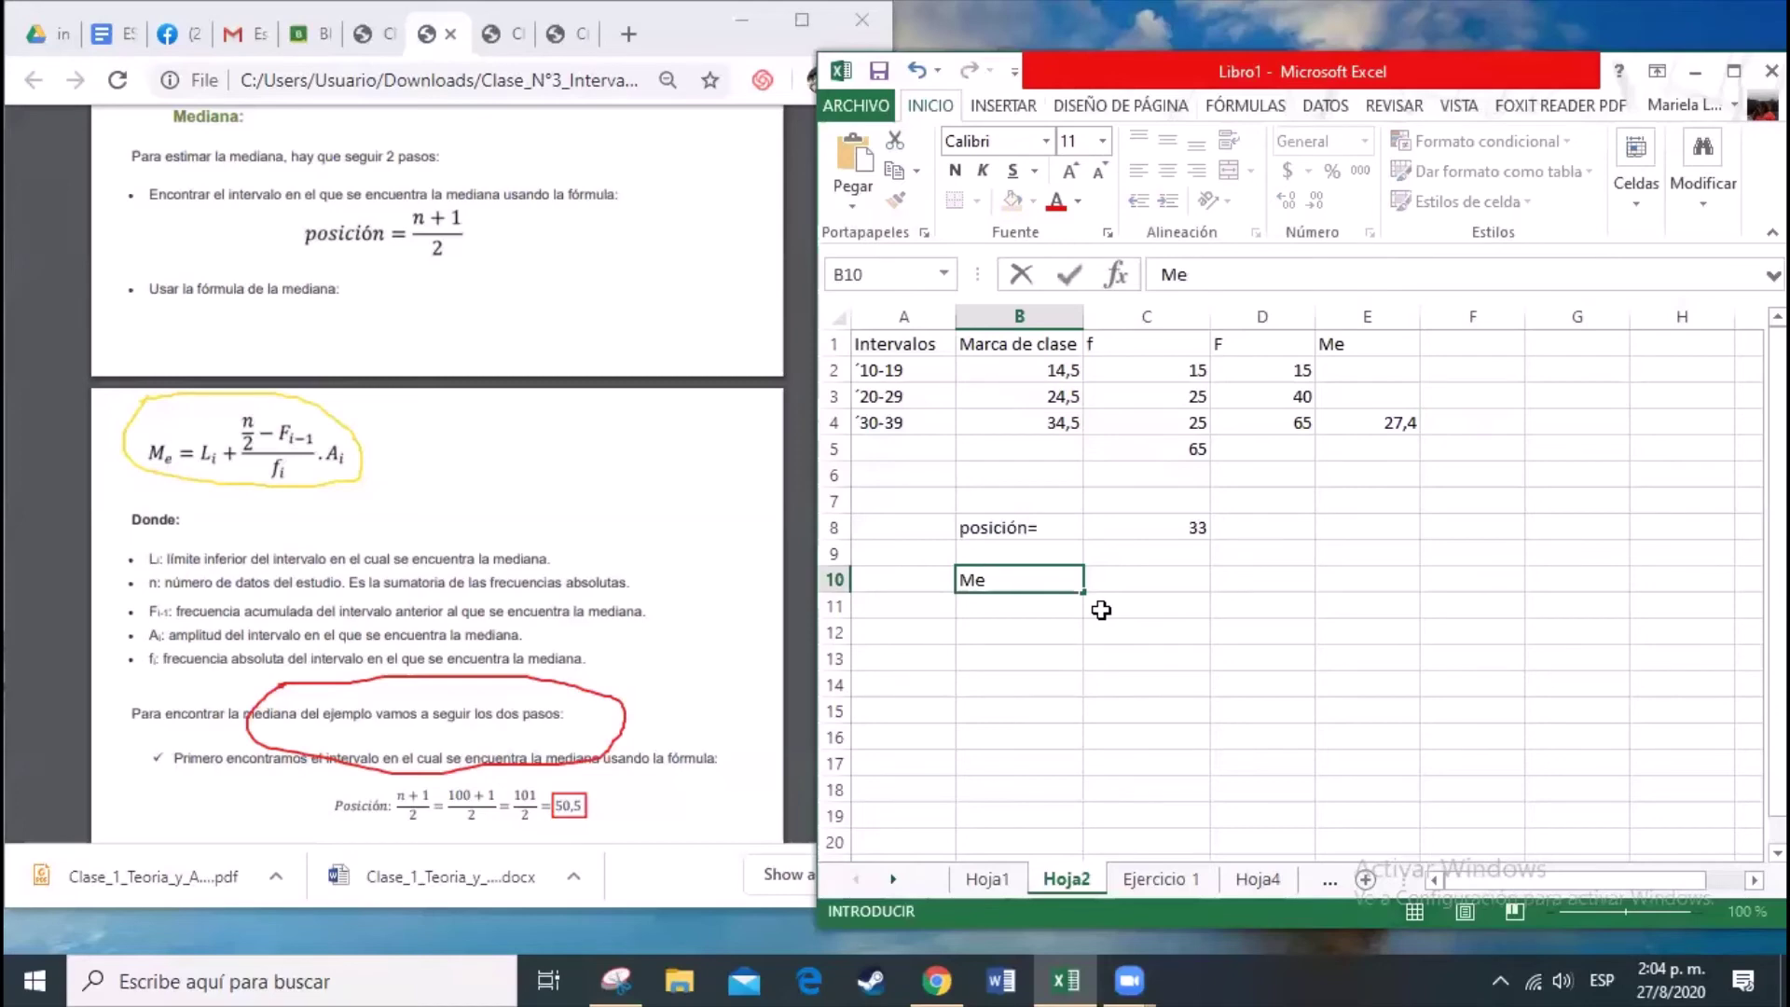
key("BackSpace")
key("BackSpace")
Step: Go to the median worked example in the lesson PDF and erase the yellow and red hand-drawn circles
left_click(408, 632)
scroll(631, 681, "down", 4)
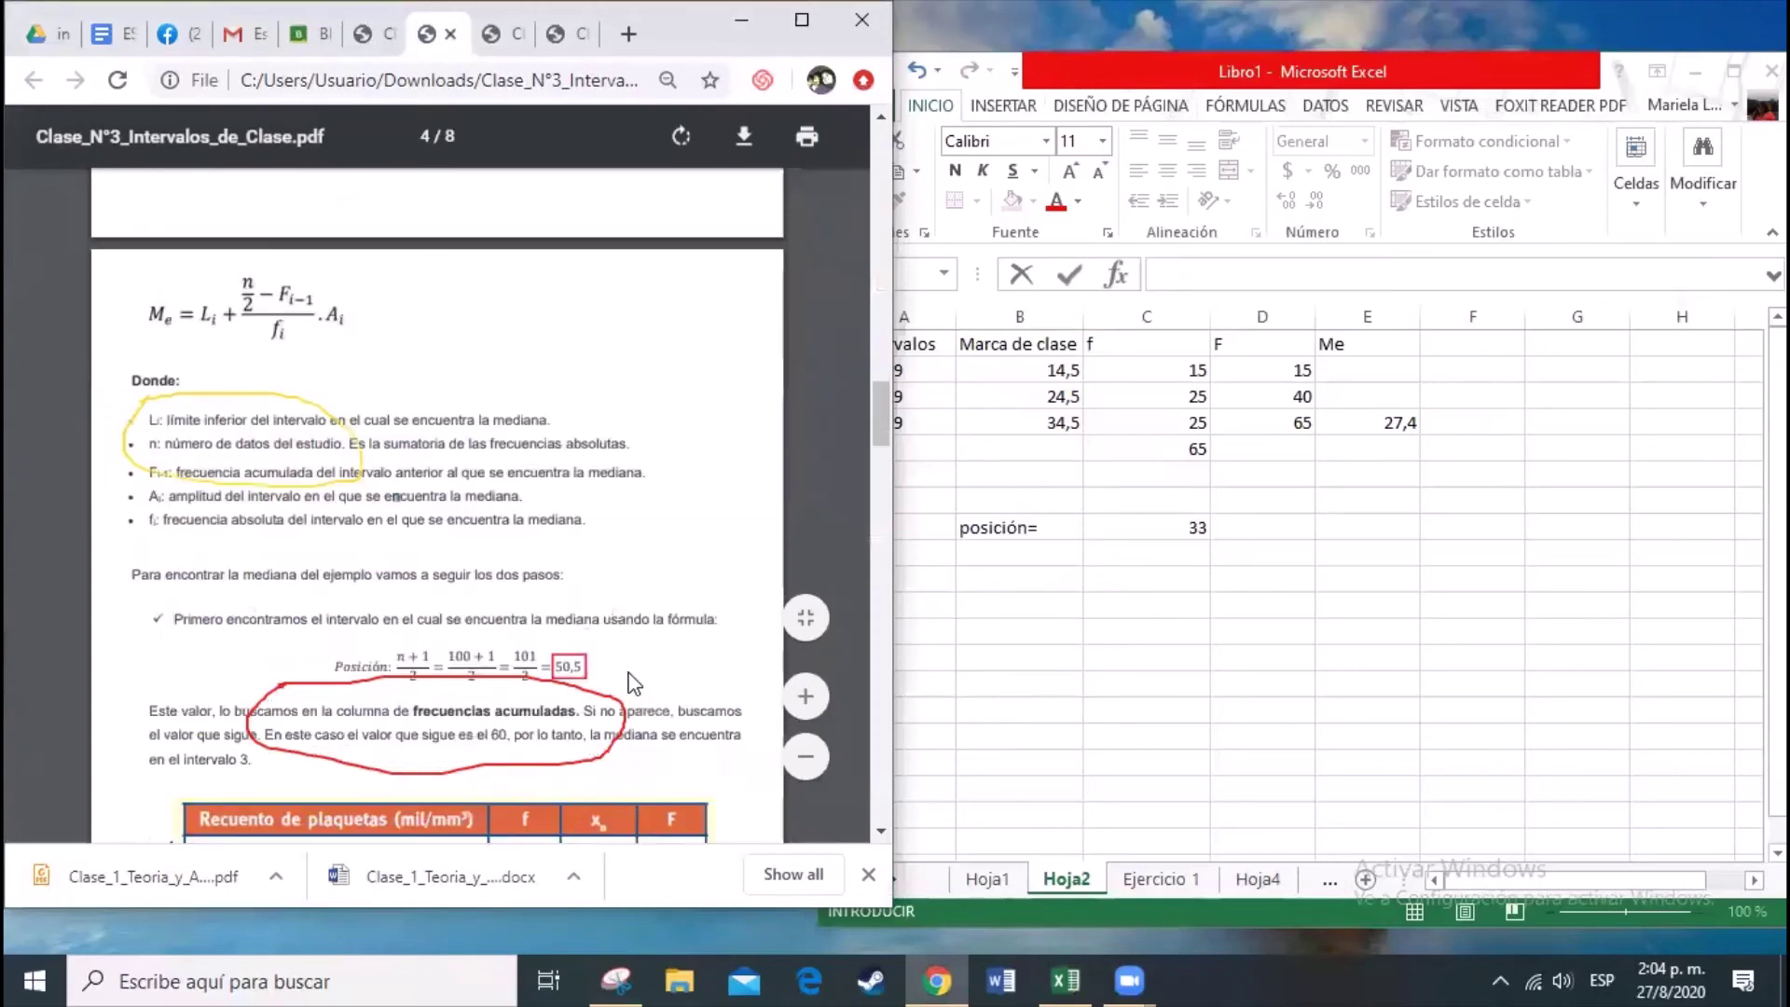
scroll(633, 683, "down", 1)
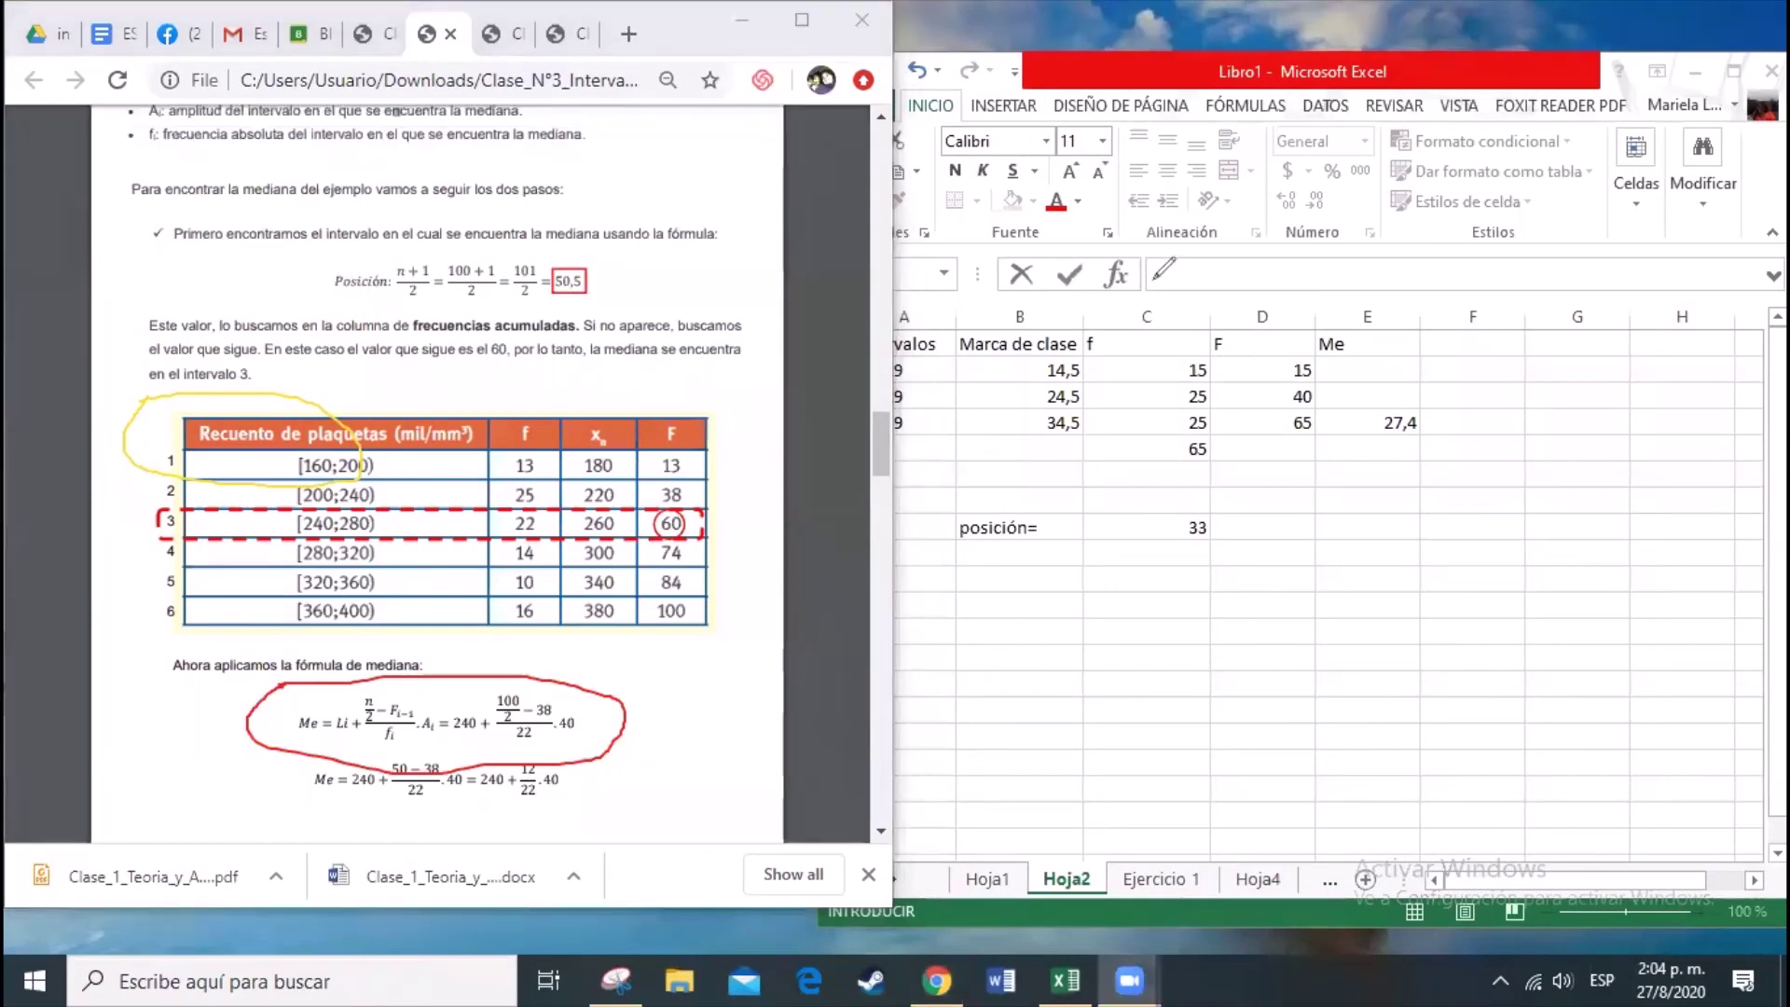
left_click(357, 448)
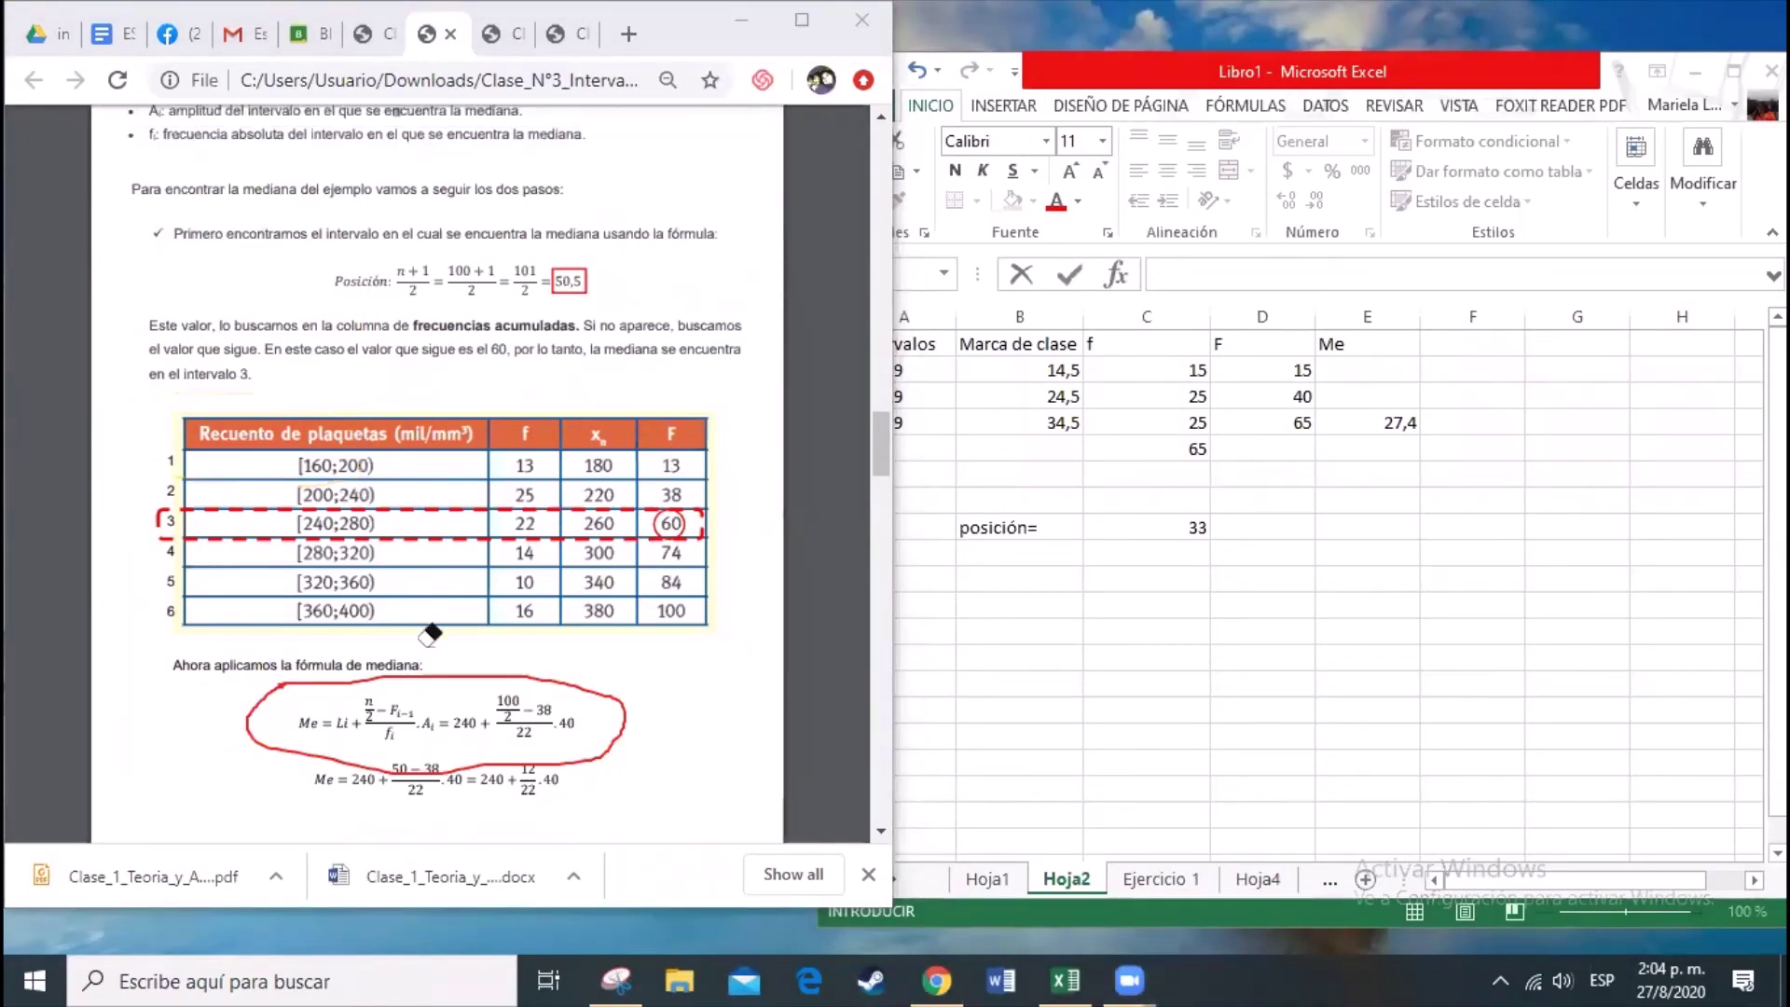
left_click(447, 670)
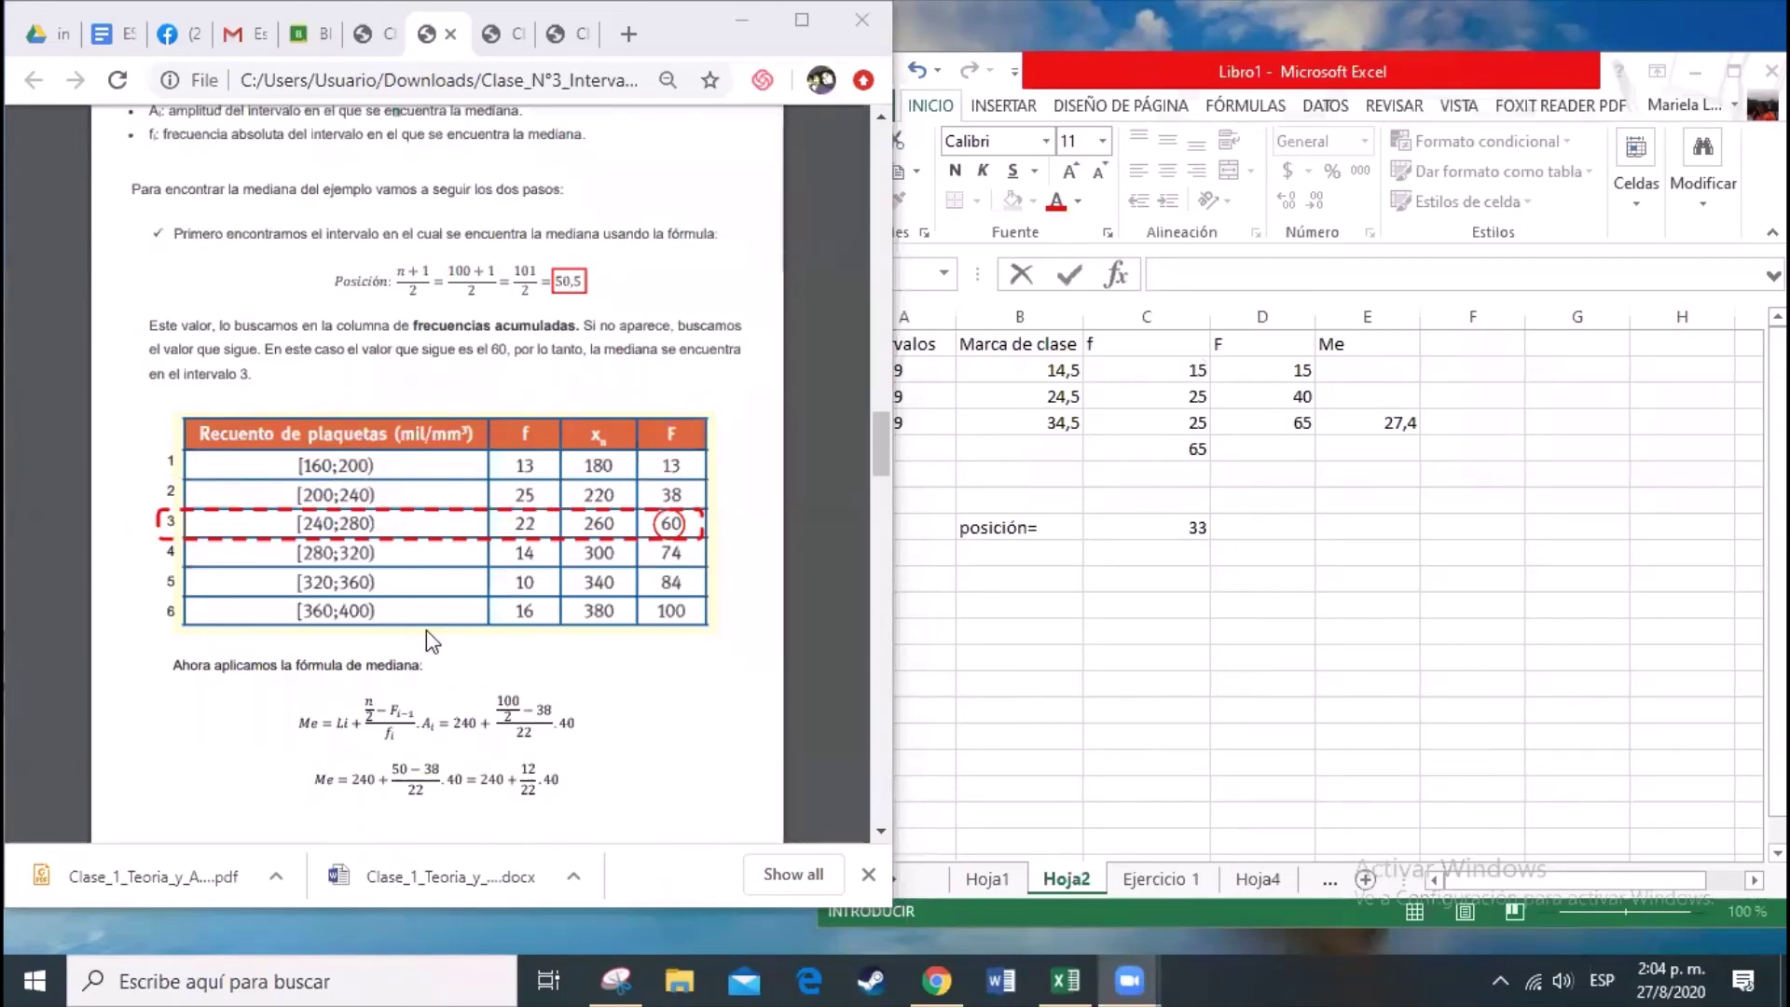
Step: Review the Moda section of the lesson PDF, including its formula, definitions of terms and worked platelet-count example
scroll(432, 650, "down", 4)
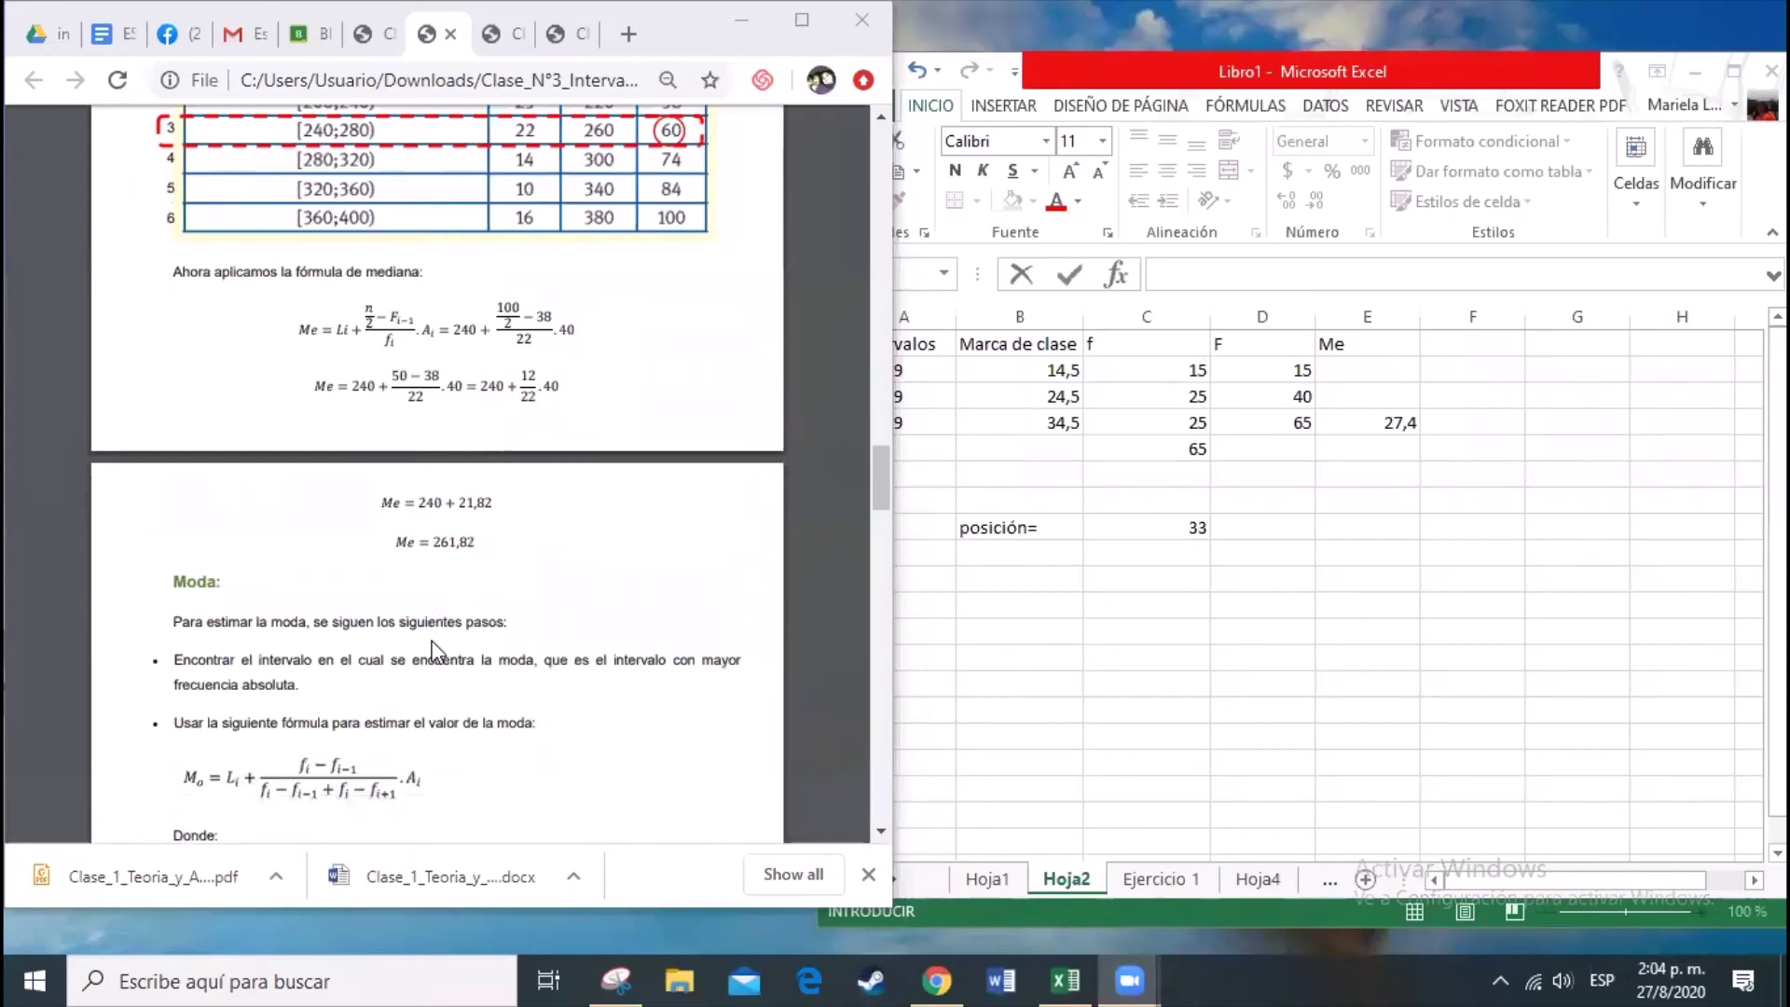
scroll(432, 650, "down", 3)
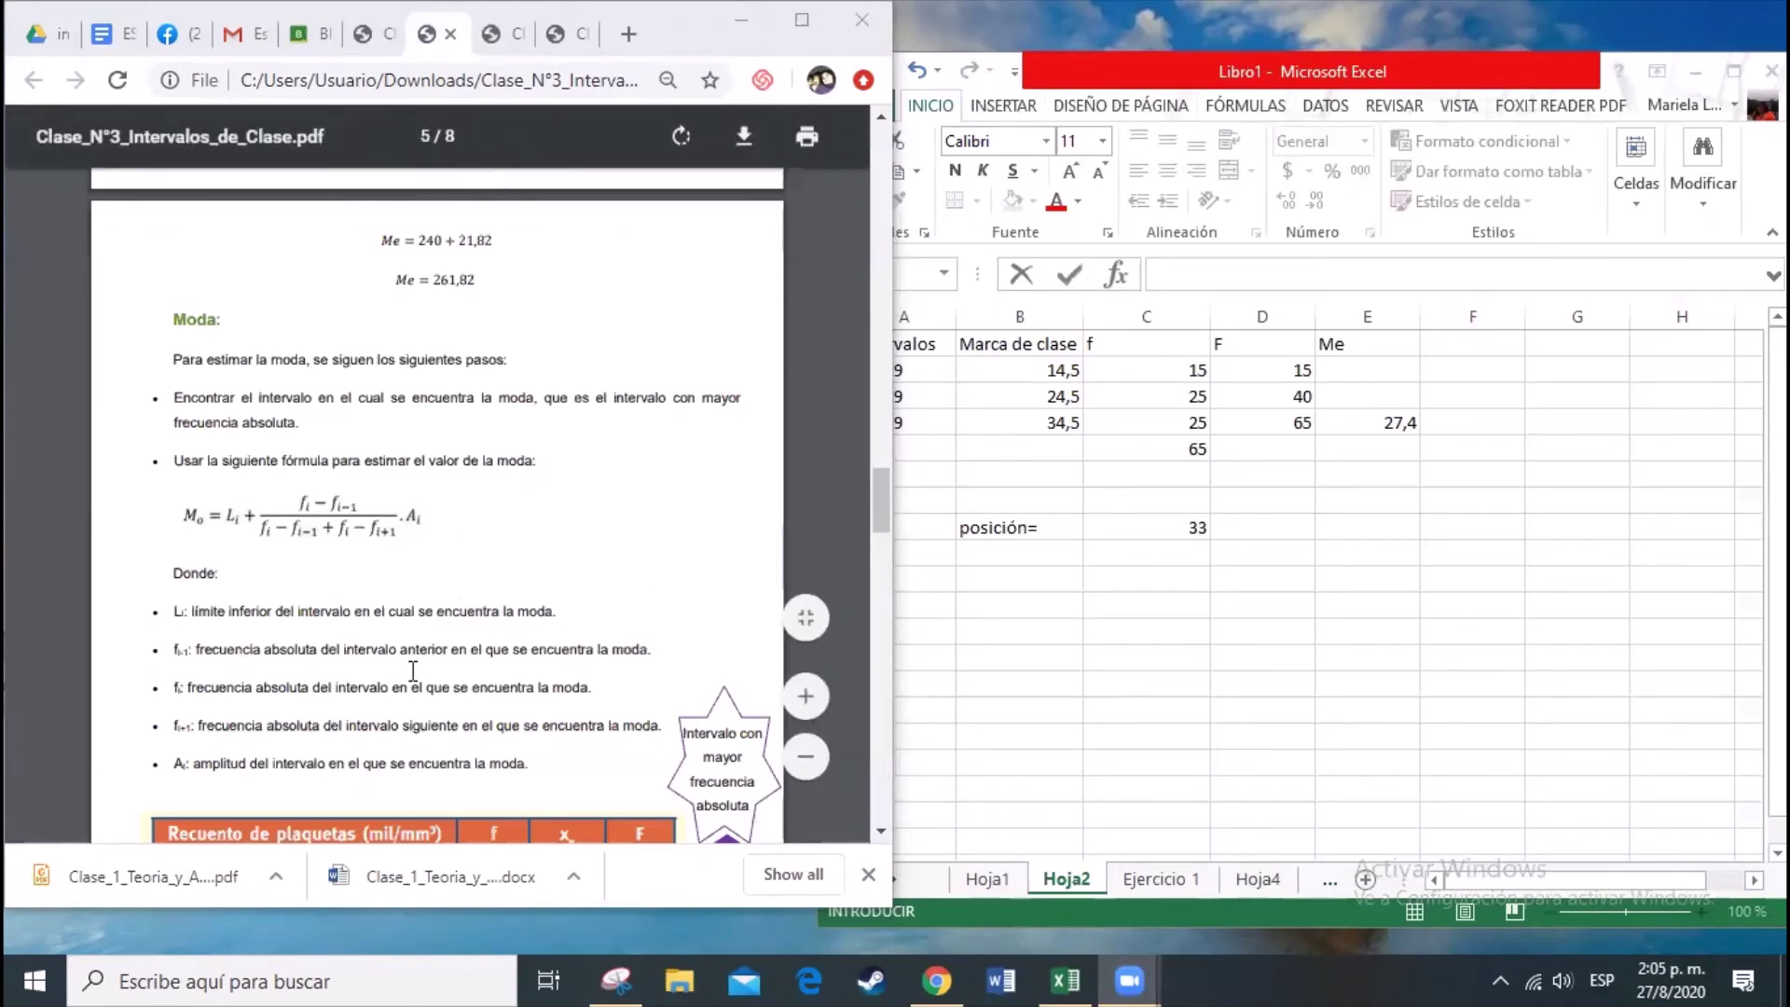
scroll(412, 670, "down", 2)
scroll(413, 670, "down", 5)
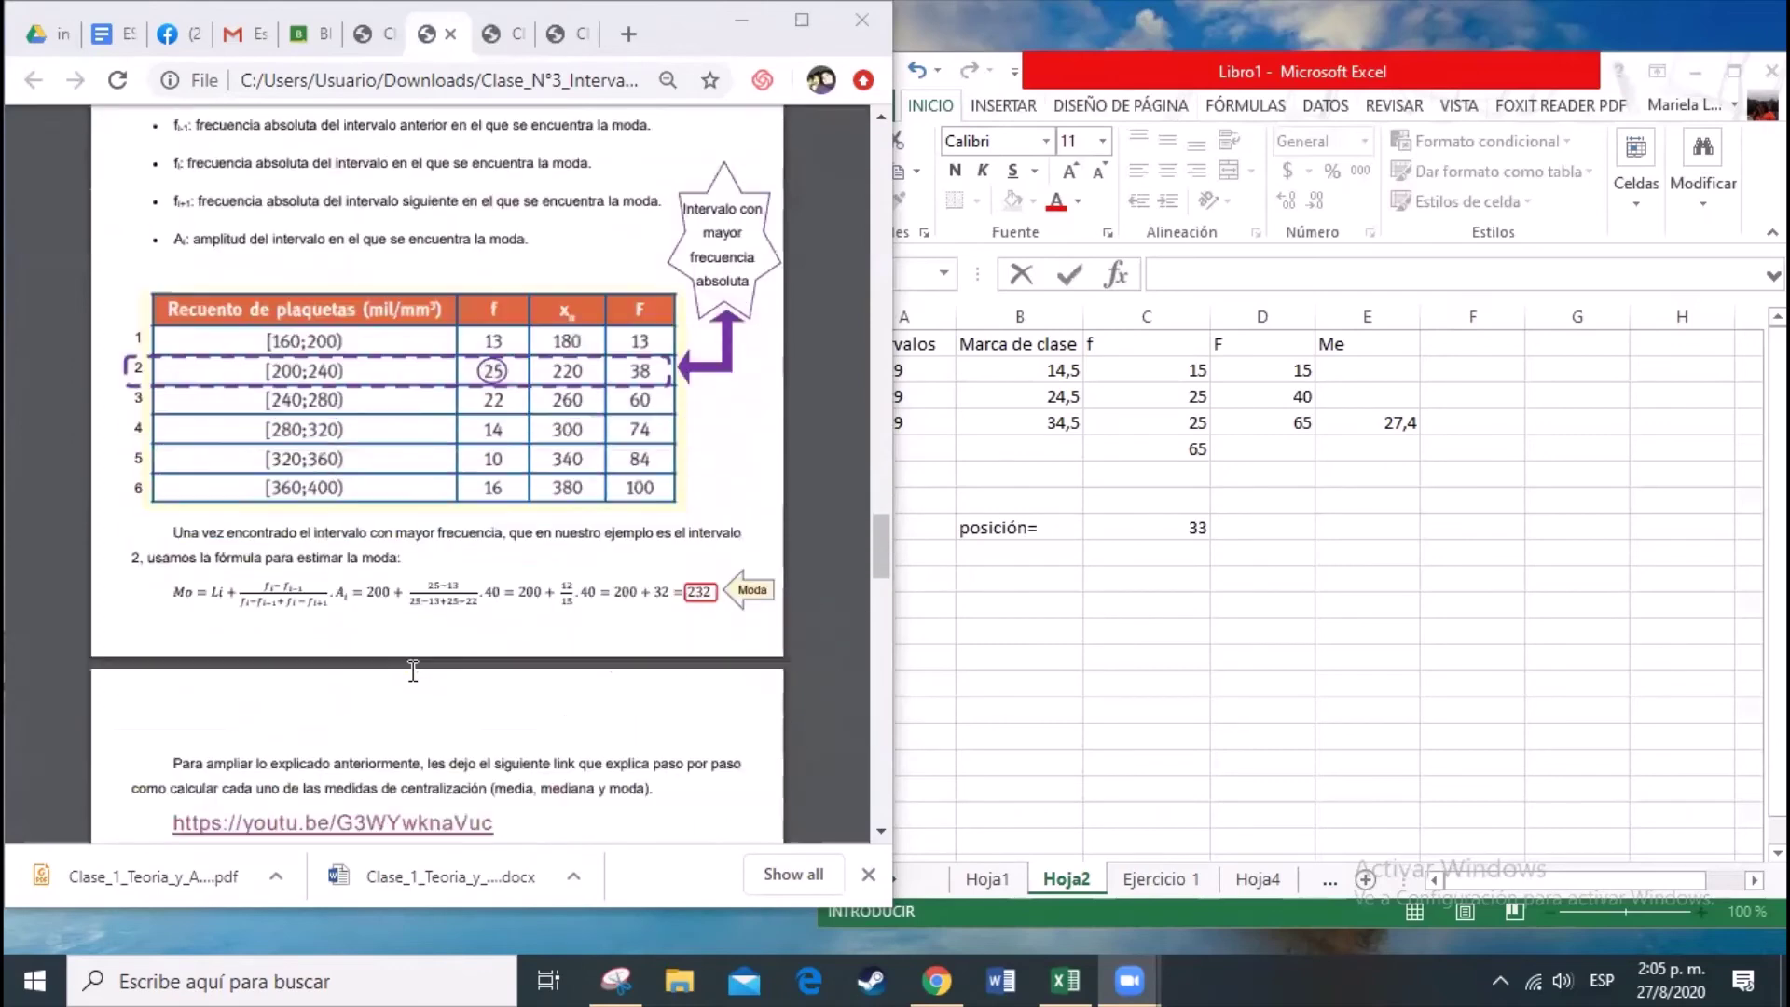
scroll(413, 670, "up", 3)
scroll(413, 670, "up", 1)
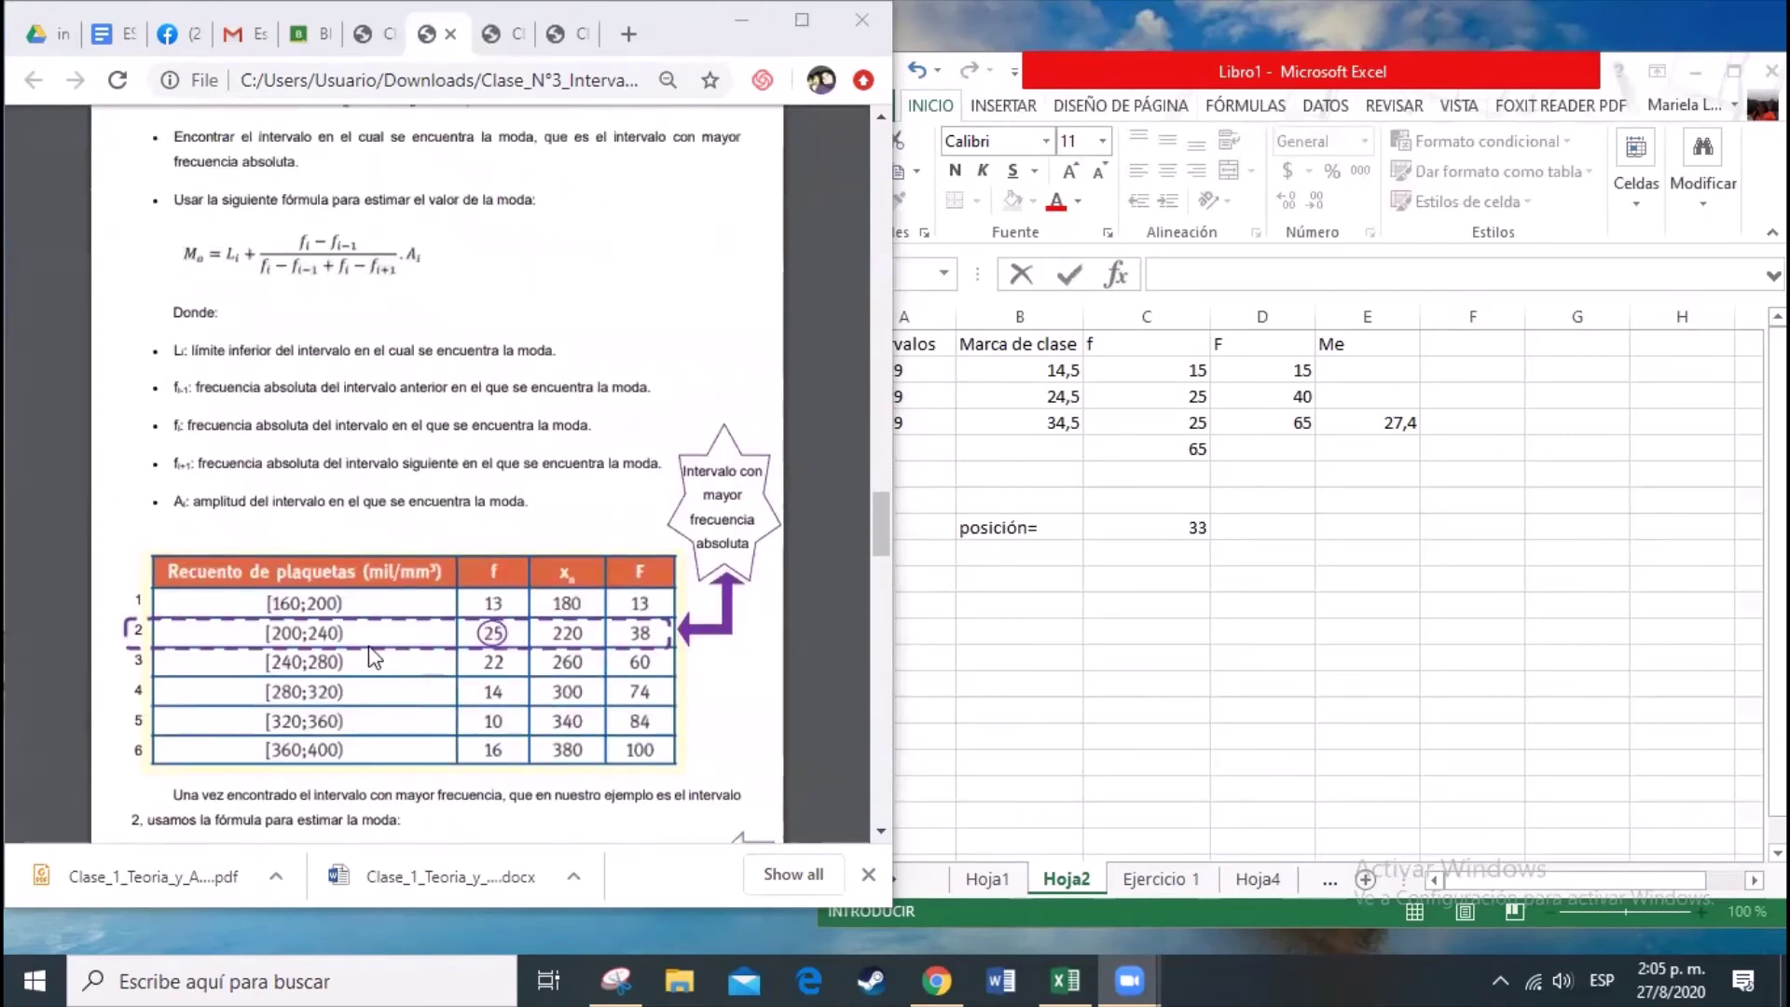
scroll(415, 723, "up", 4)
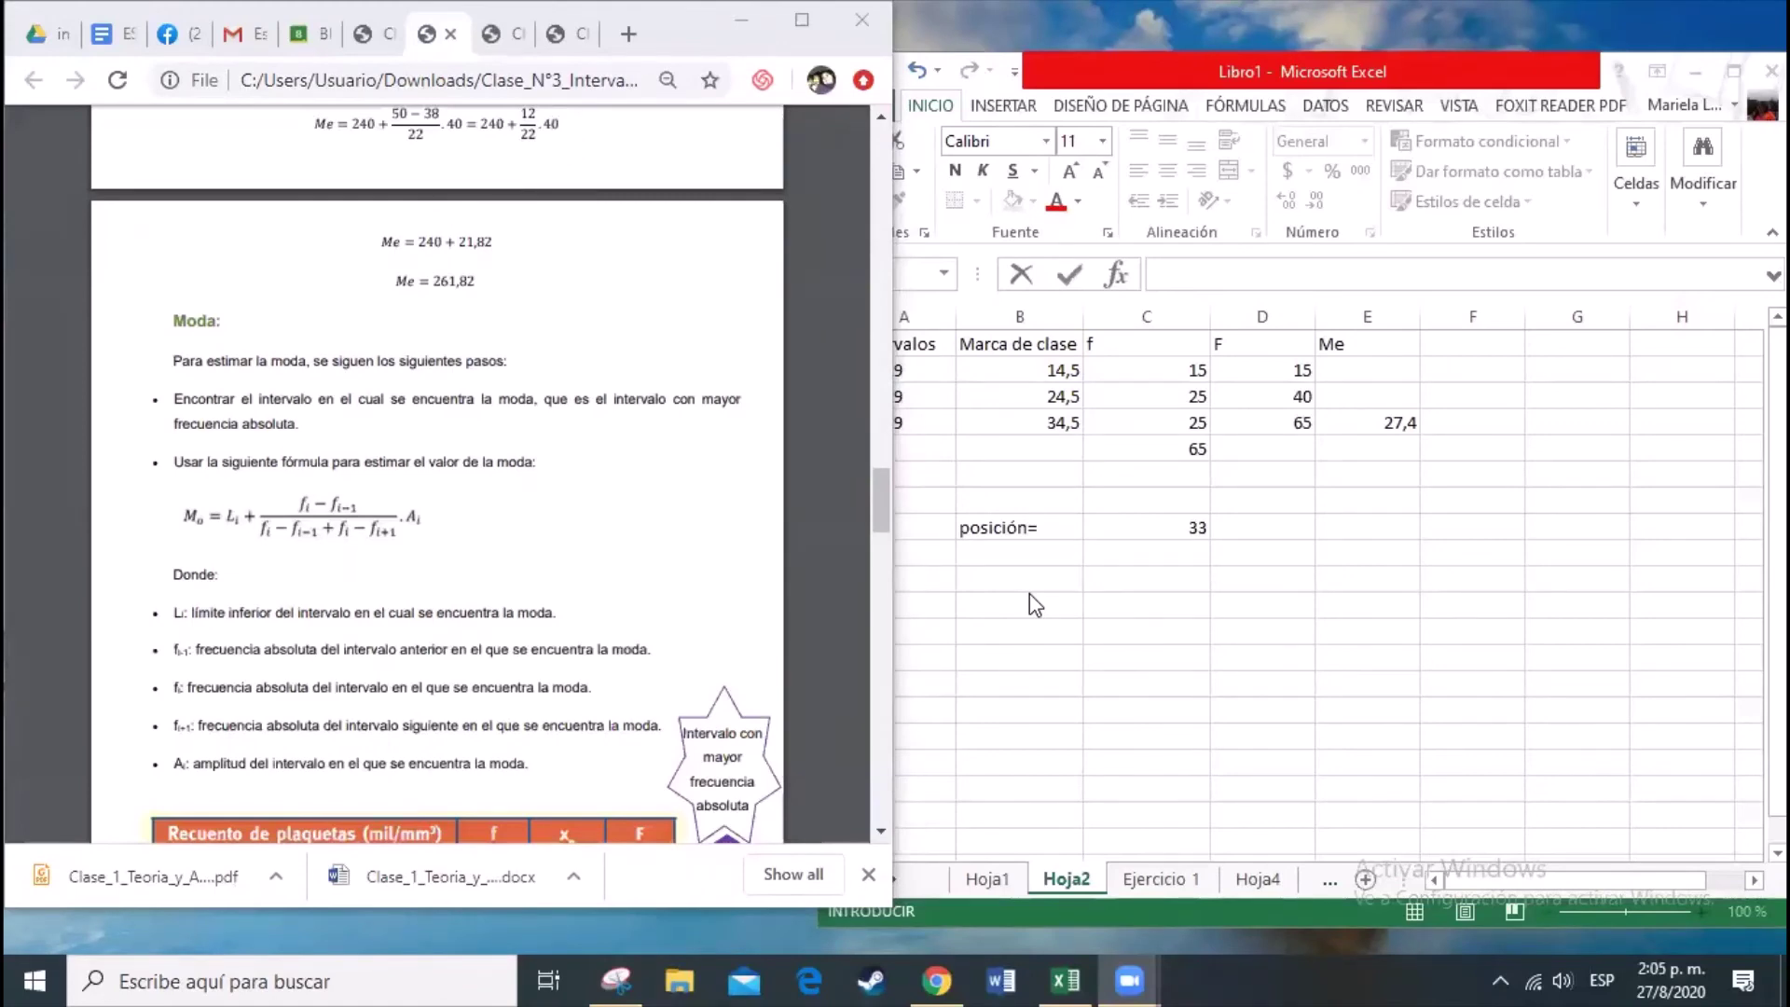
Step: Switch to Excel's Hoja1 sheet and begin a formula in B8, below the country list, with =indice(B1:B6;
mouse_move(918, 977)
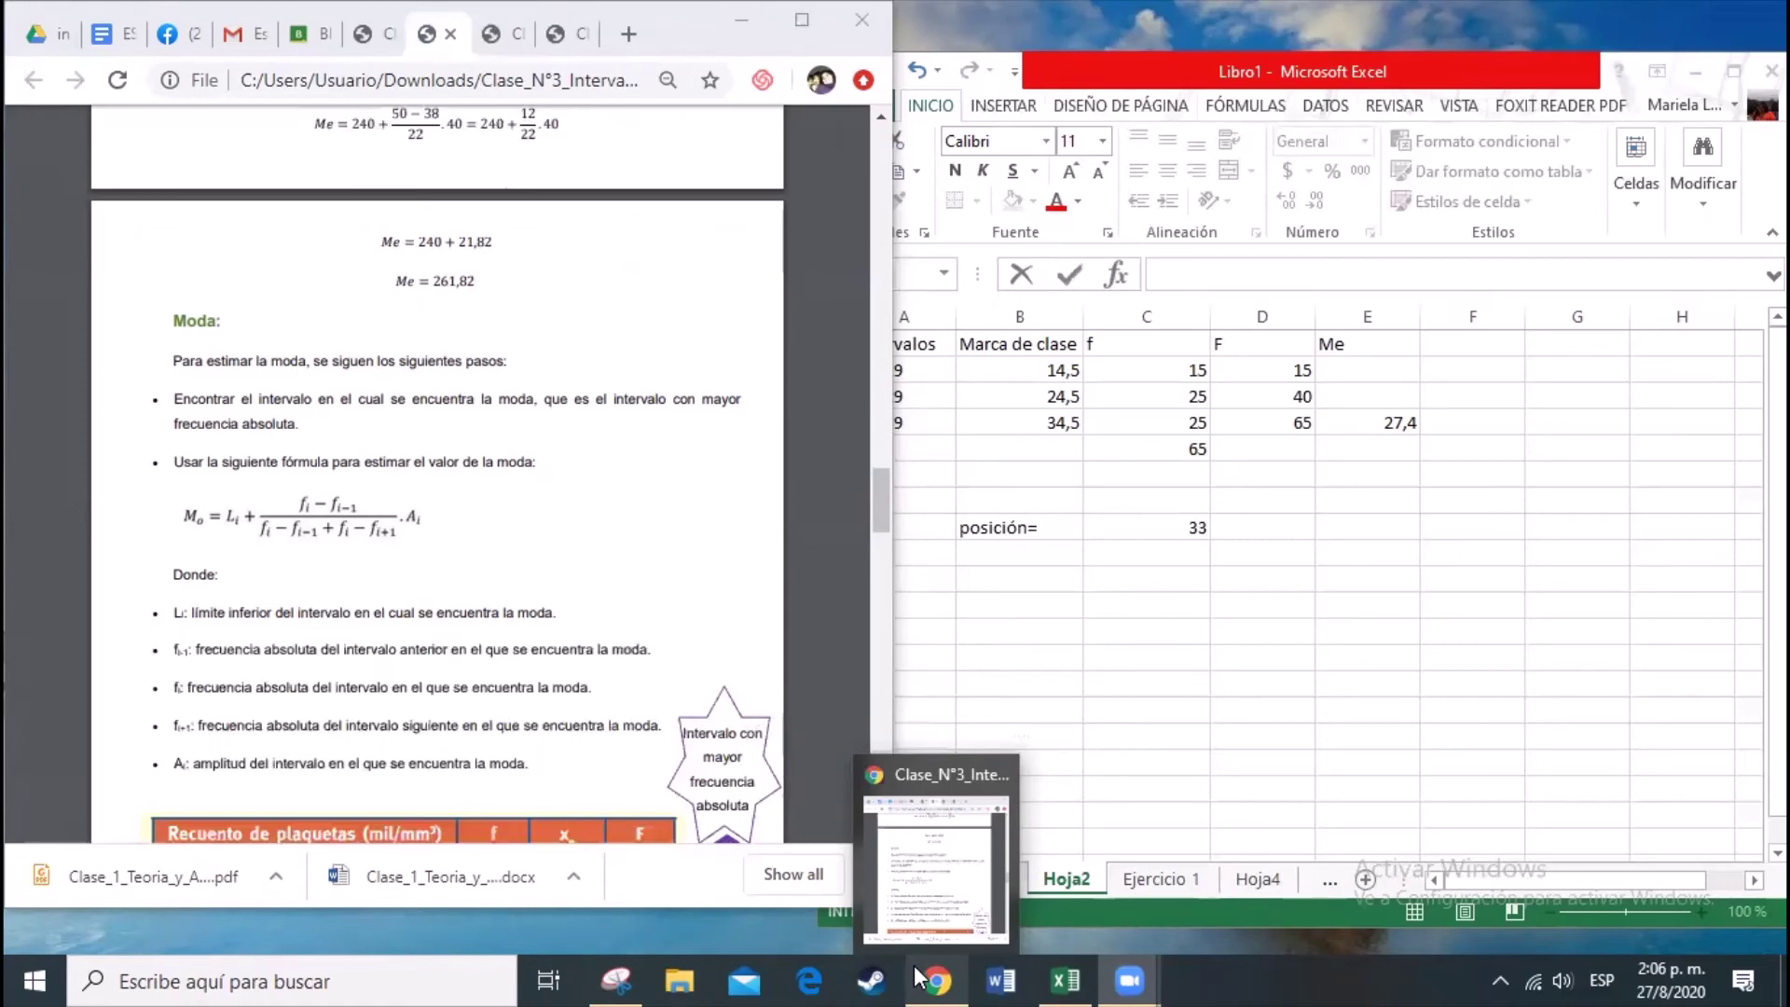
left_click(1088, 711)
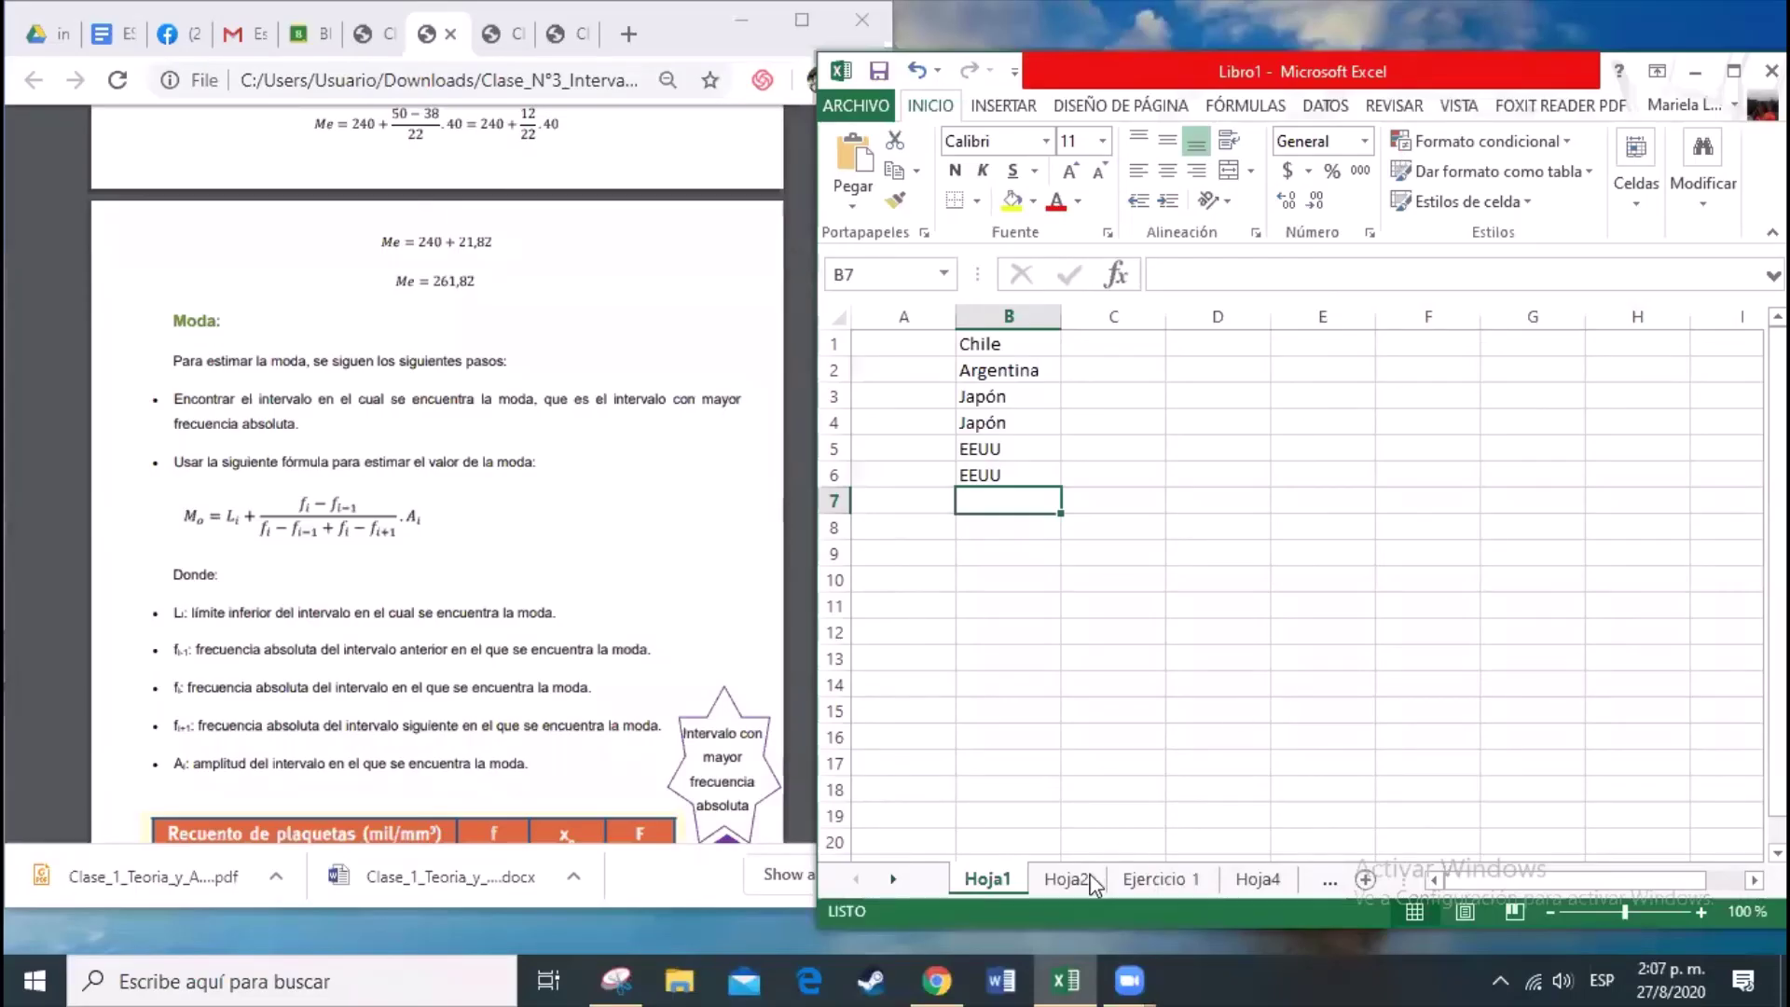
left_click(1089, 879)
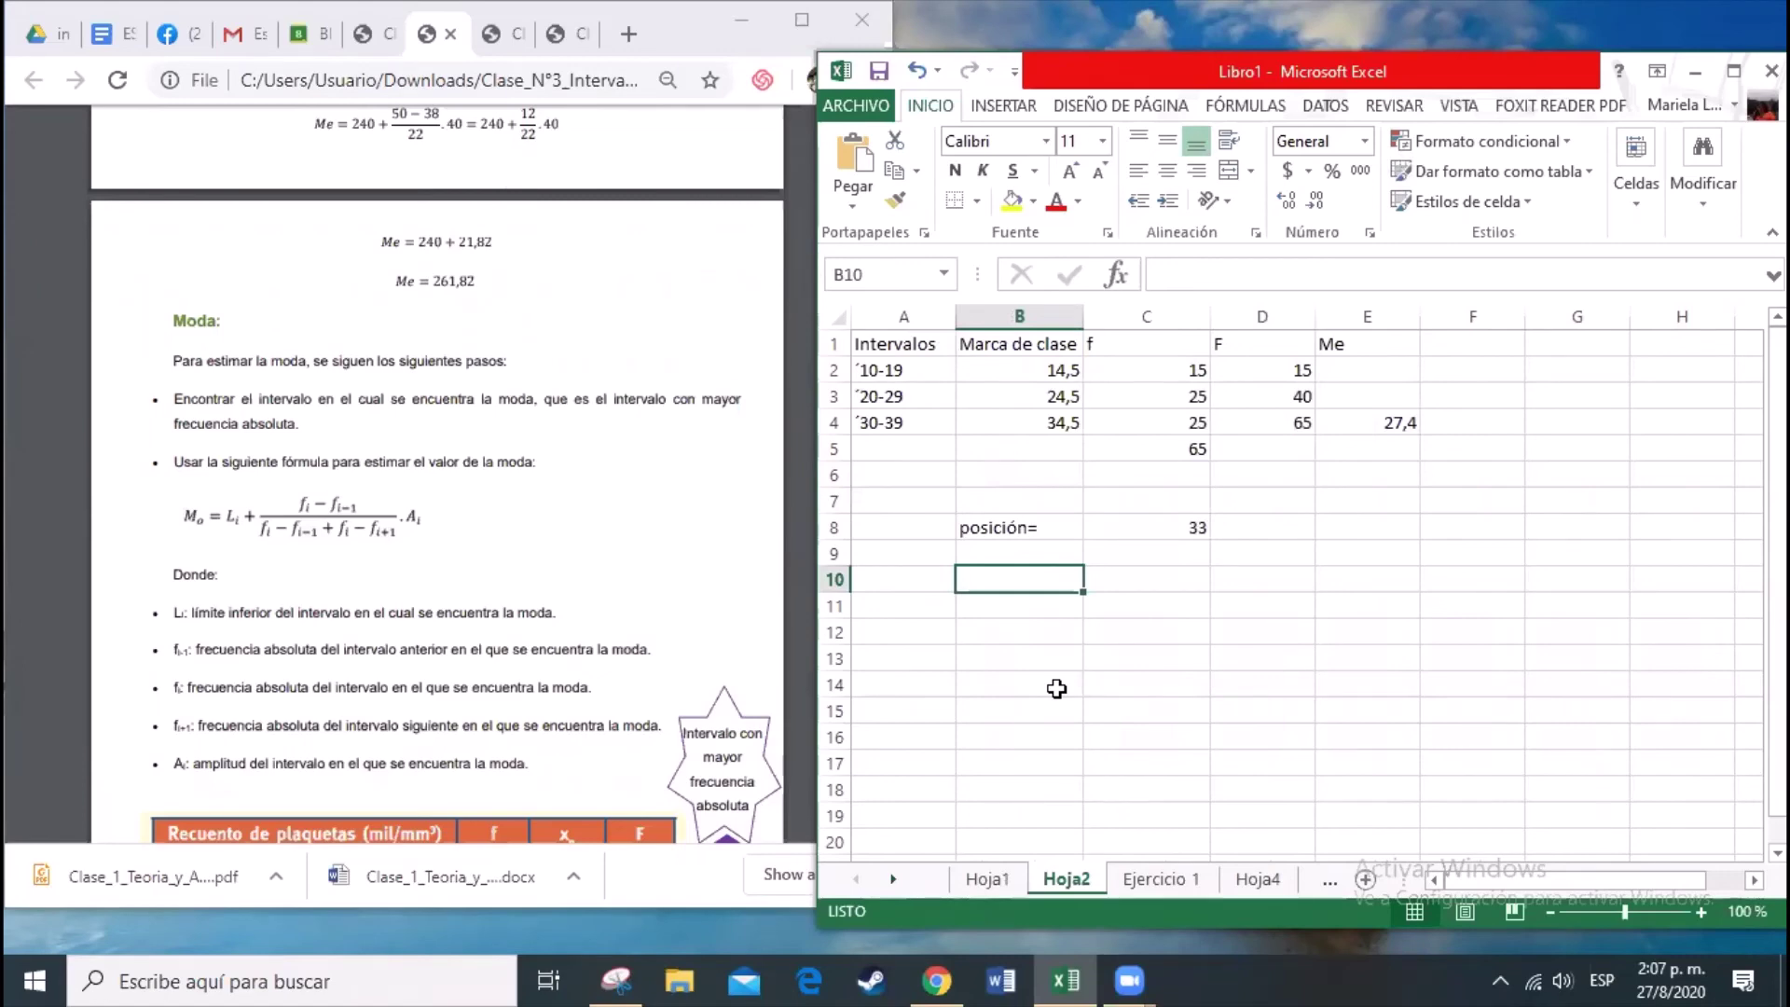
left_click(981, 878)
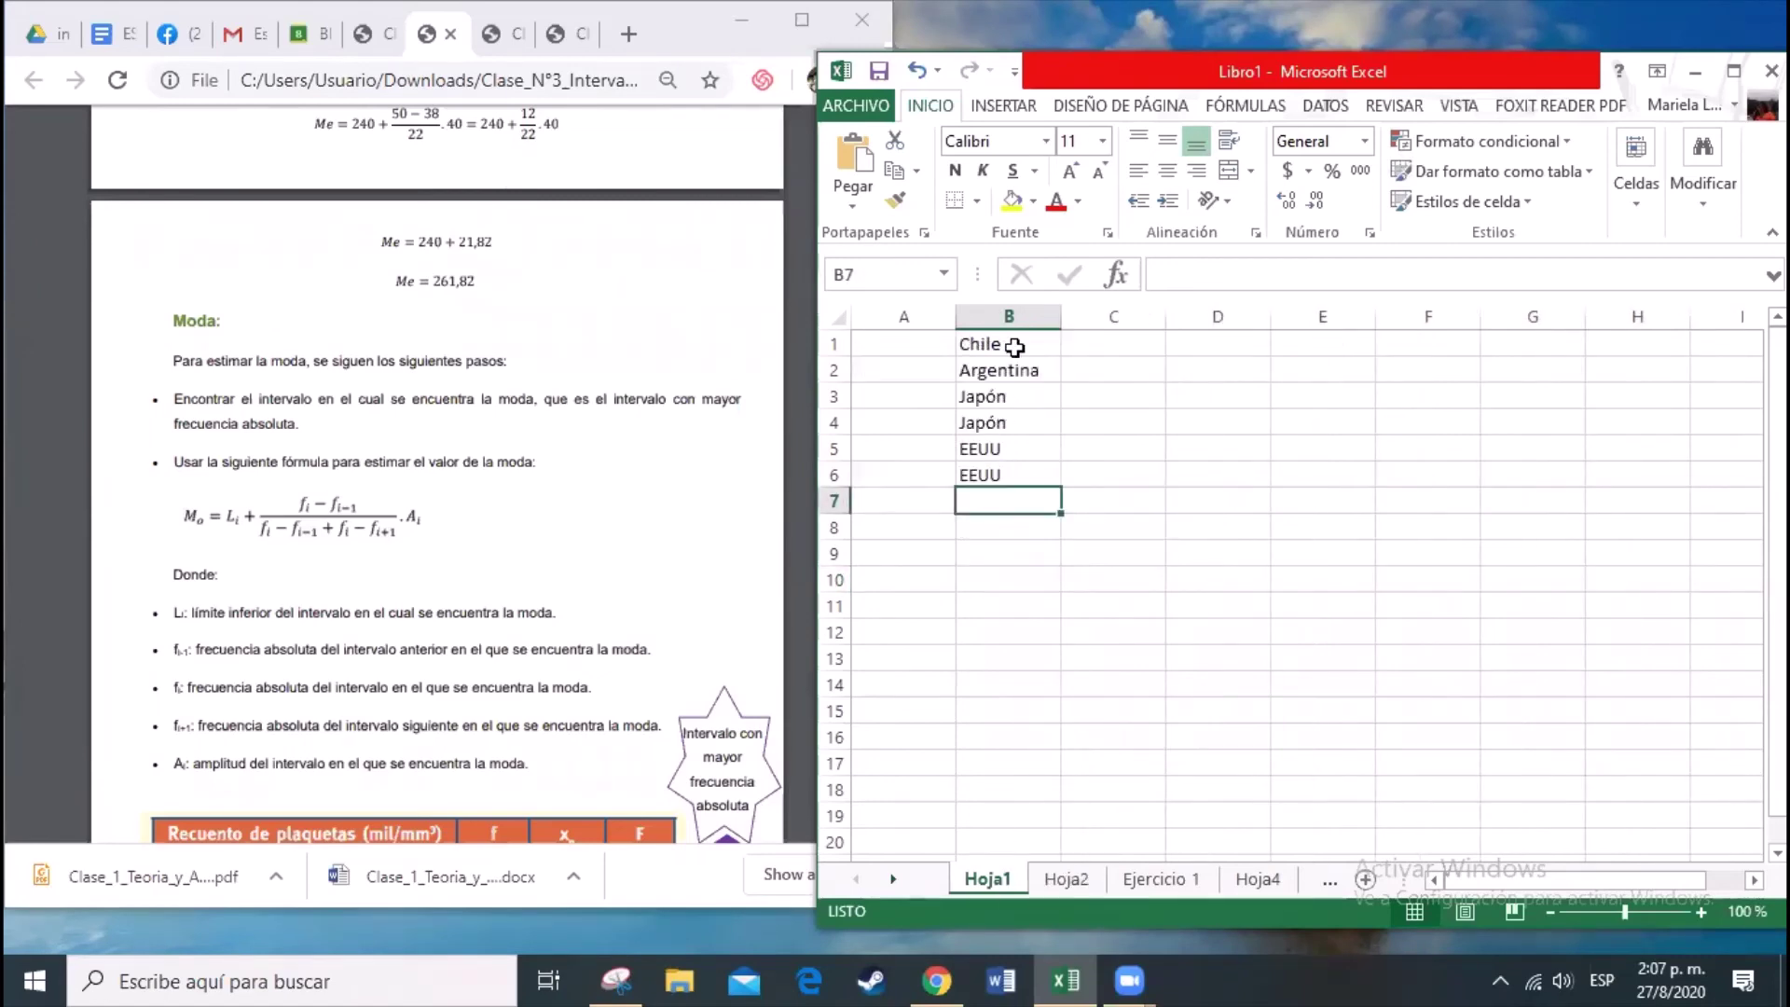
left_click(1015, 347)
left_click(1025, 524)
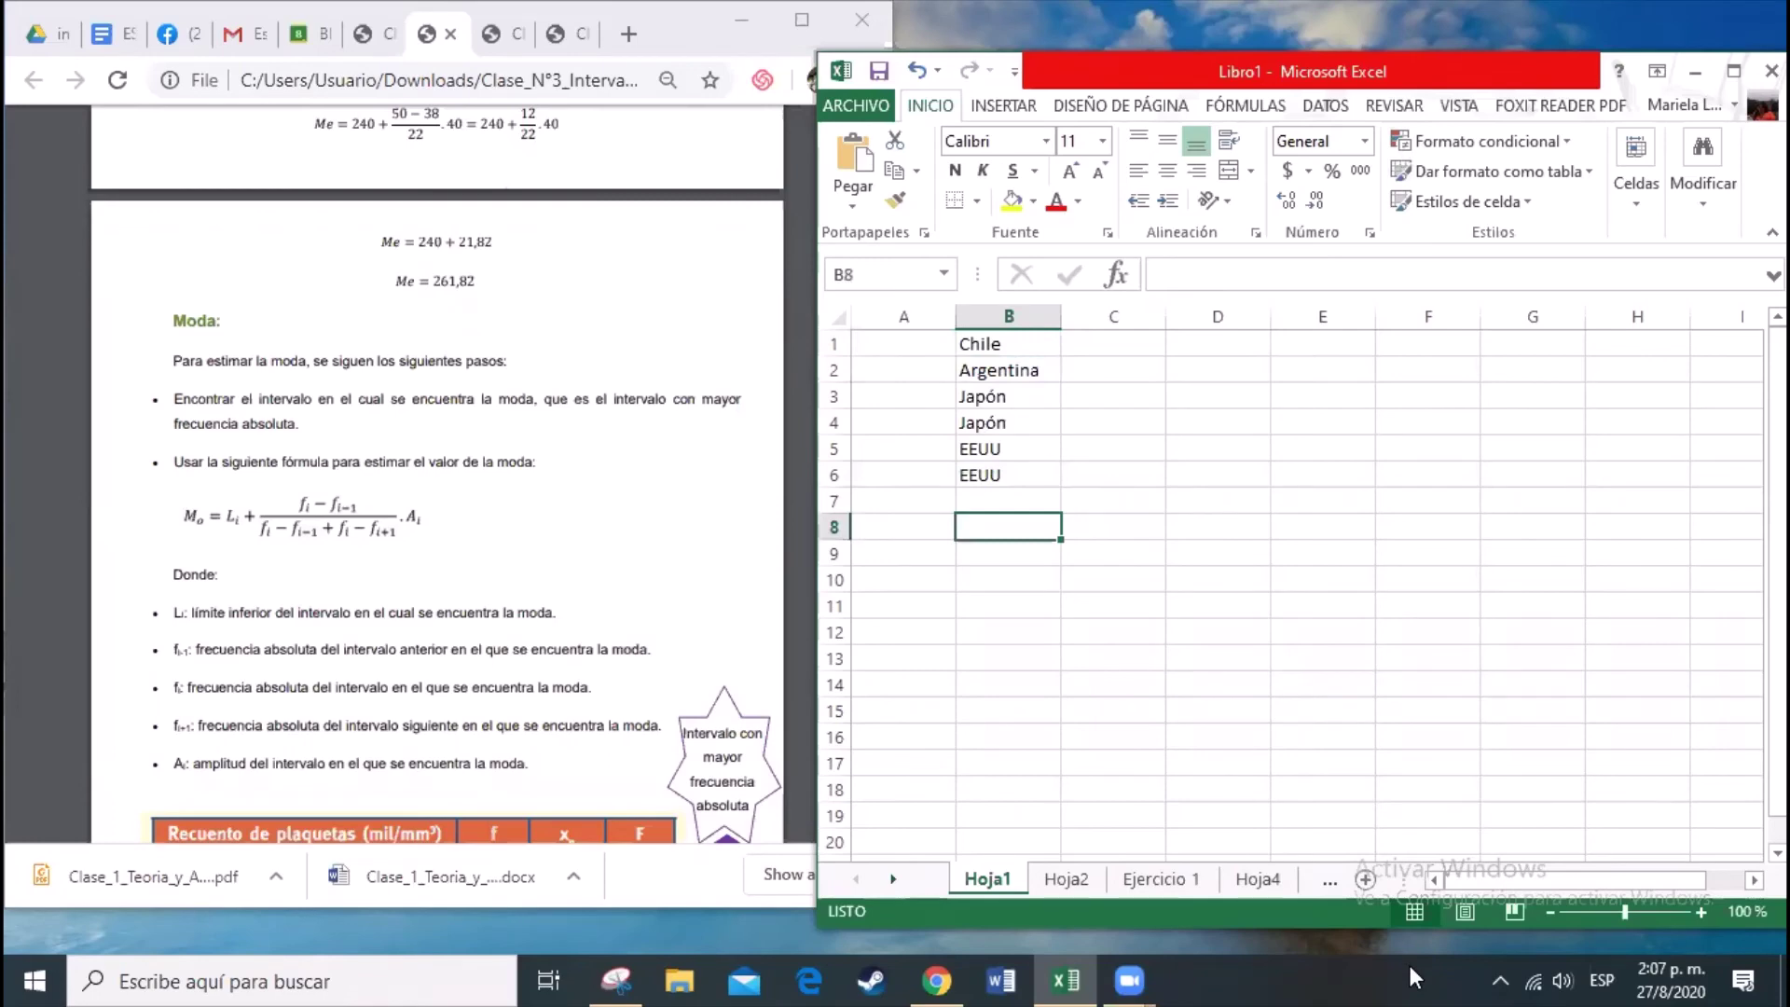
type("=")
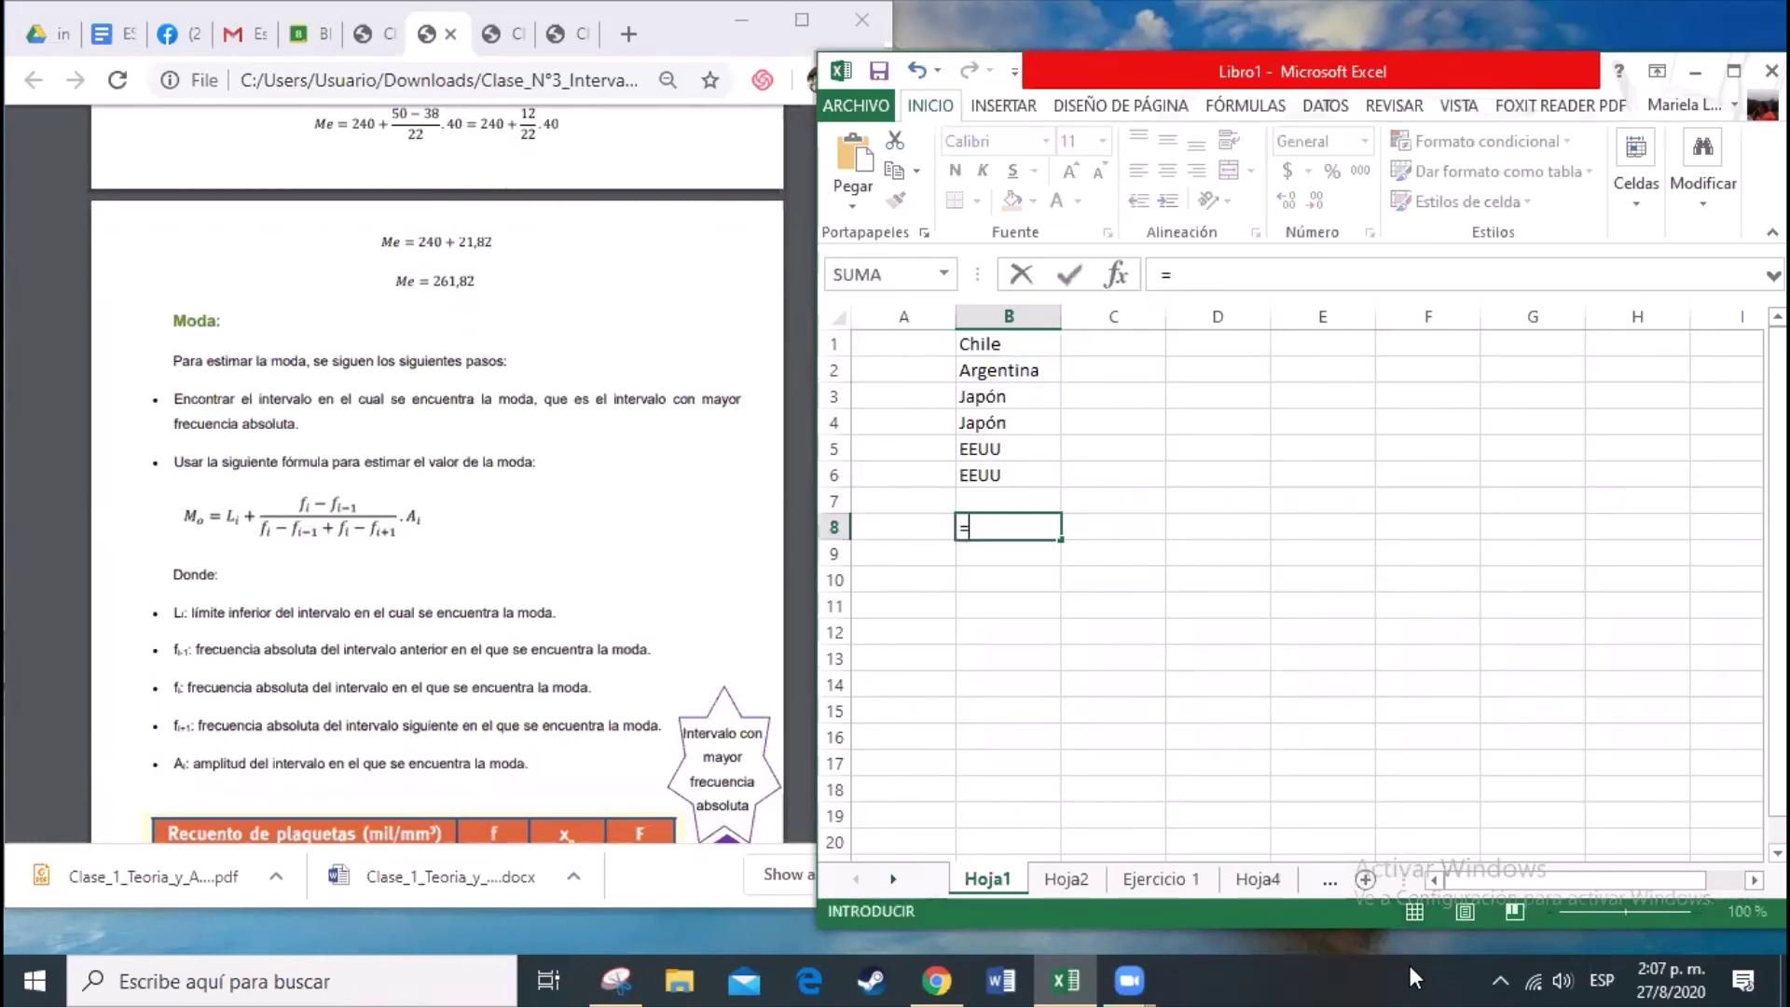
type("indice")
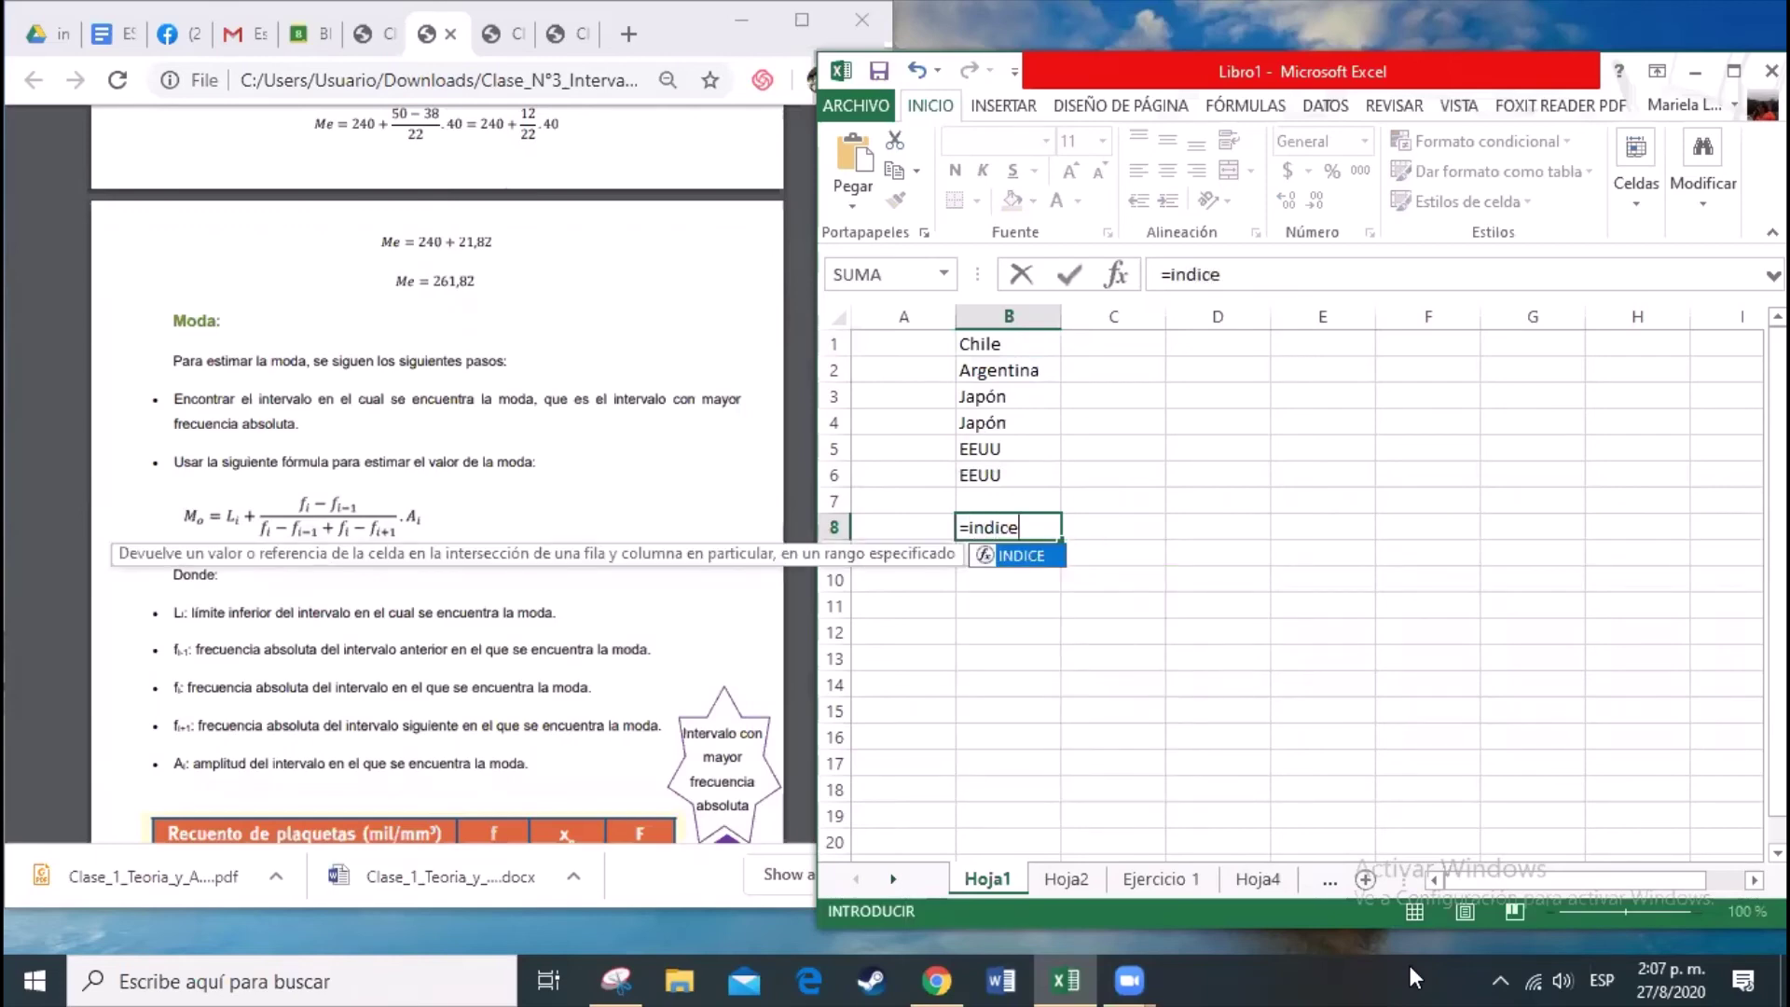
type("(")
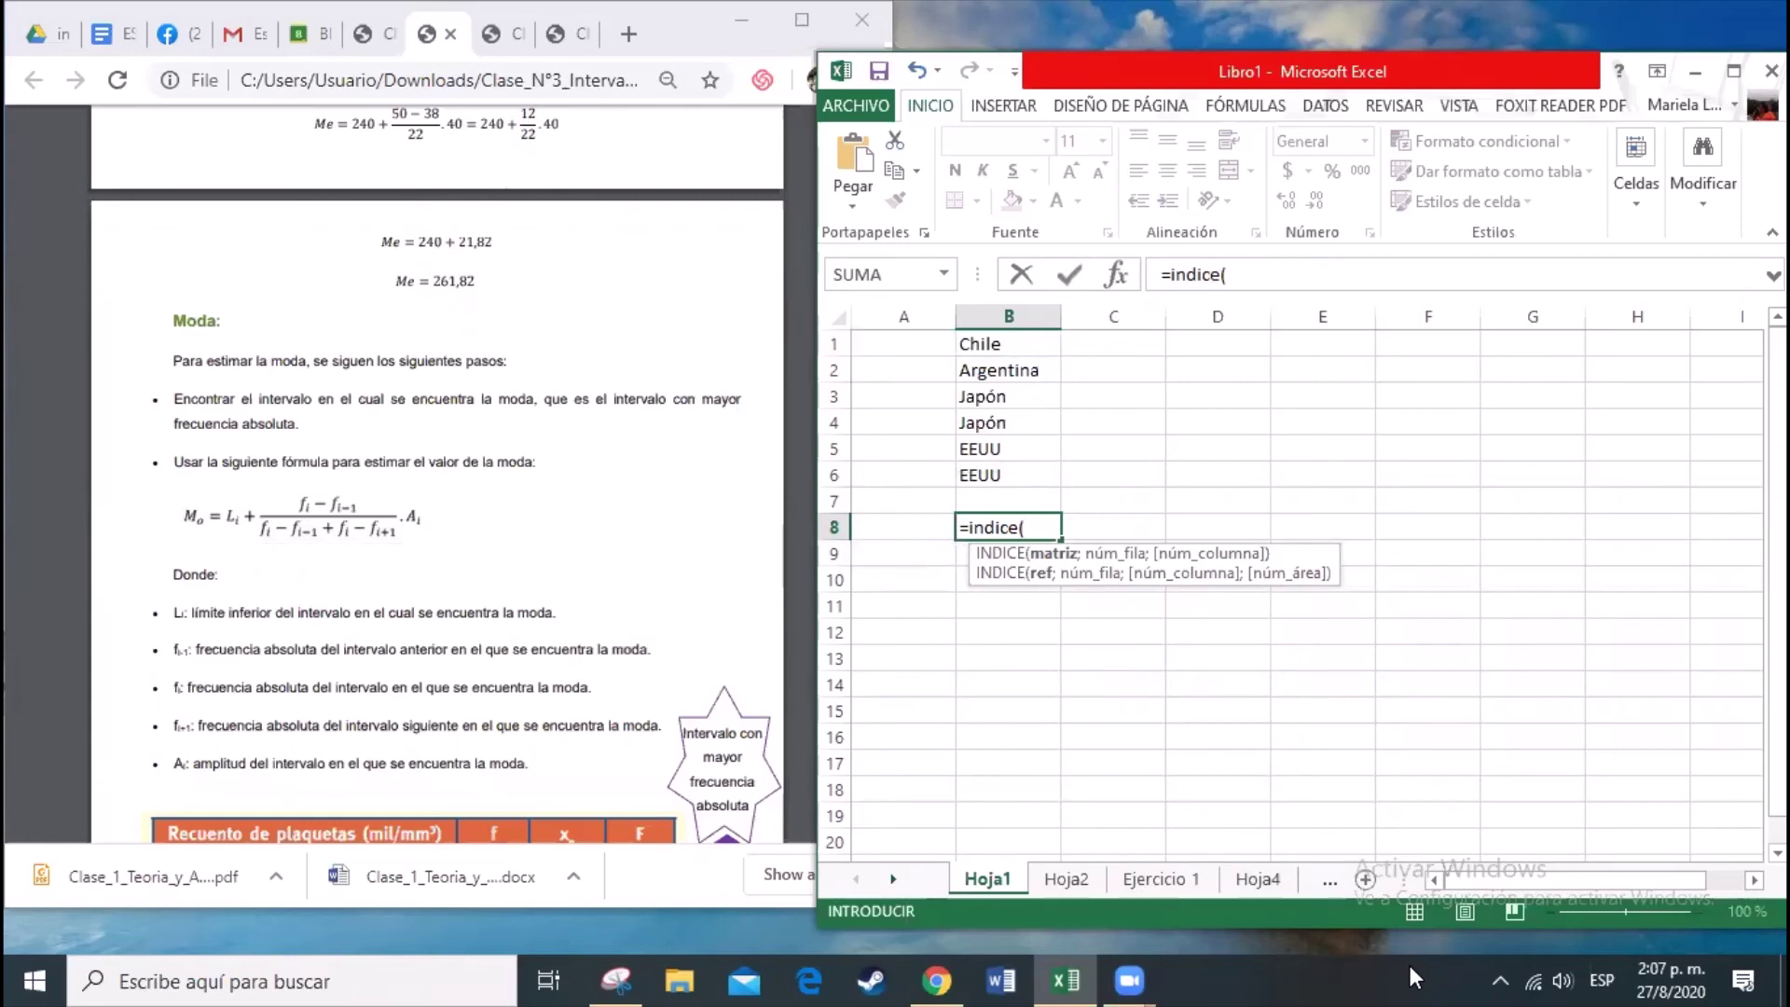
left_click_drag(985, 355, 990, 480)
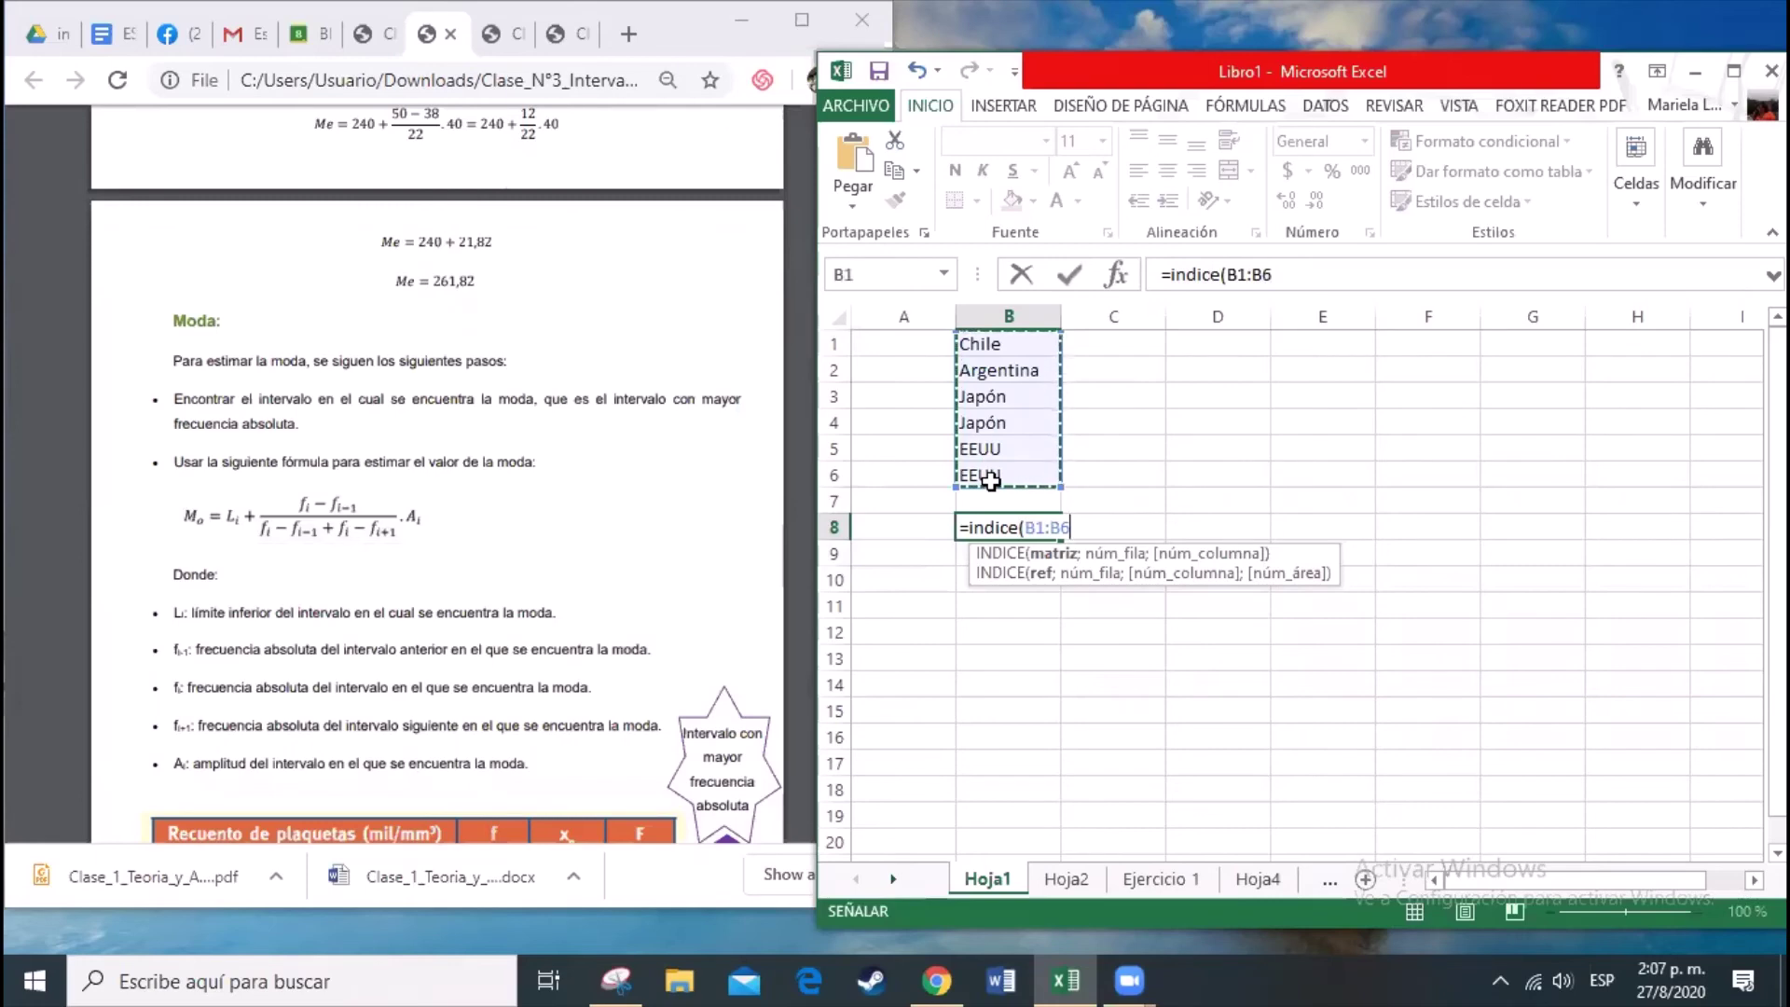
type(";")
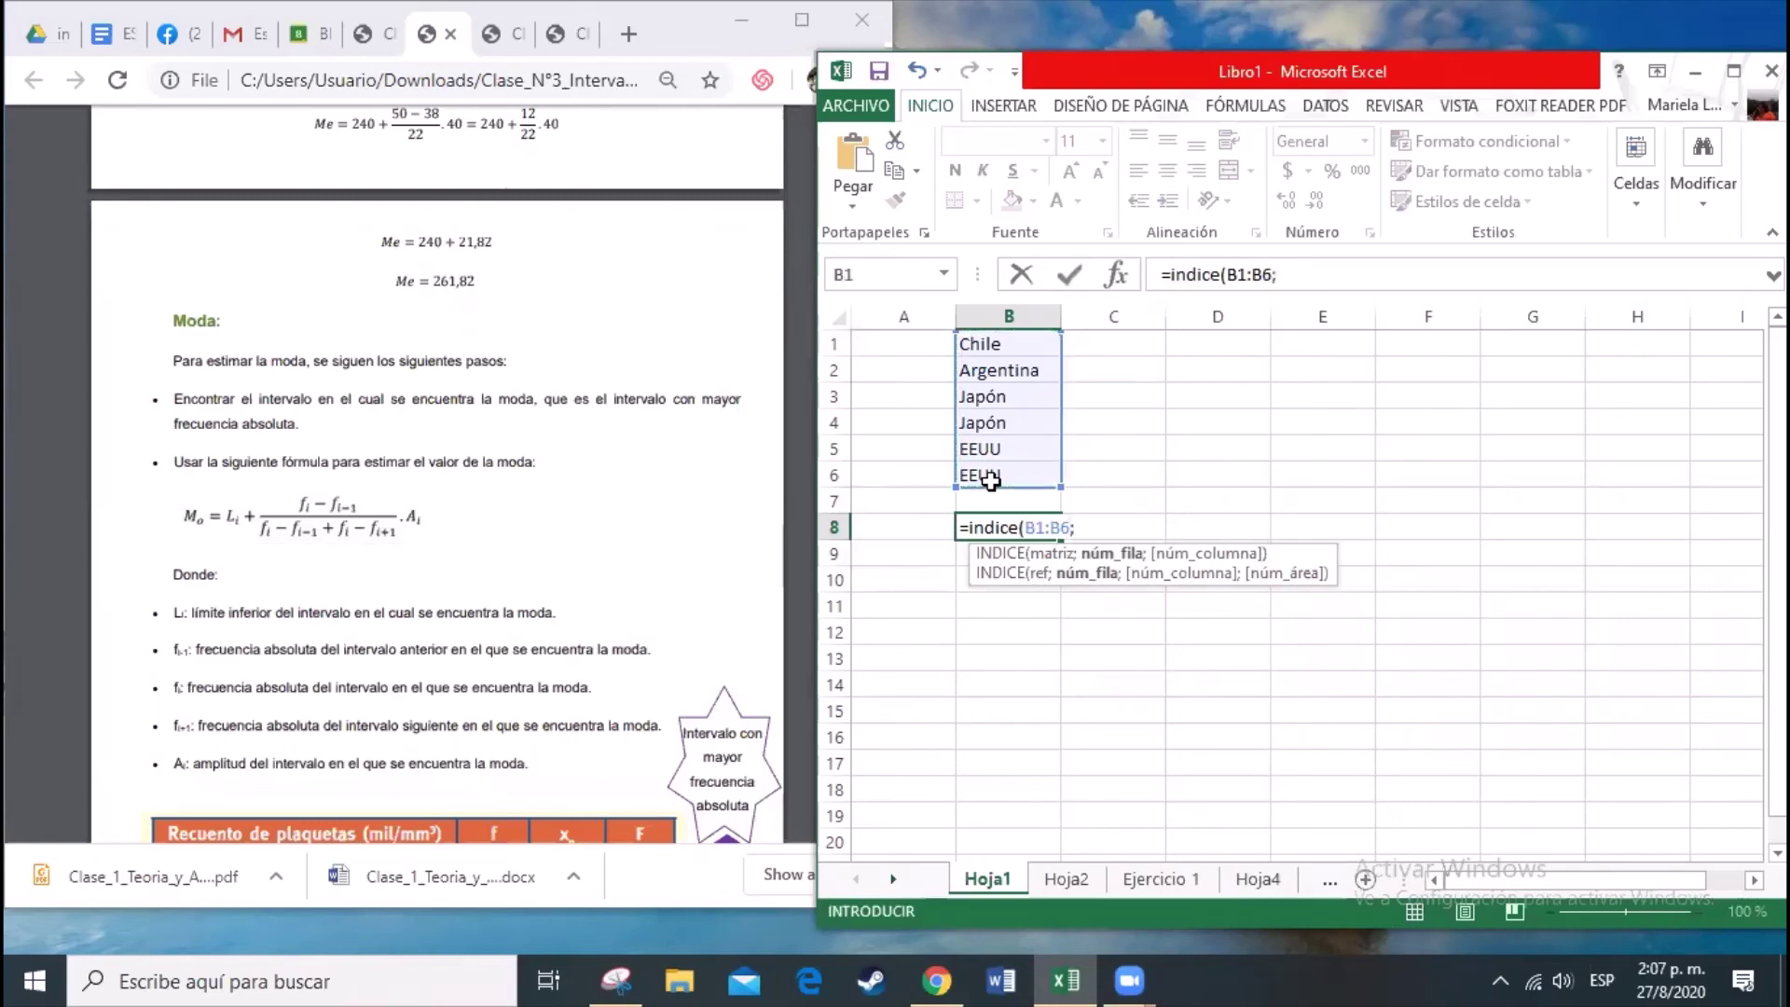
Step: Nest Moda.uno(B1:B6; as the row argument of the INDICE formula in B8
type("Moda")
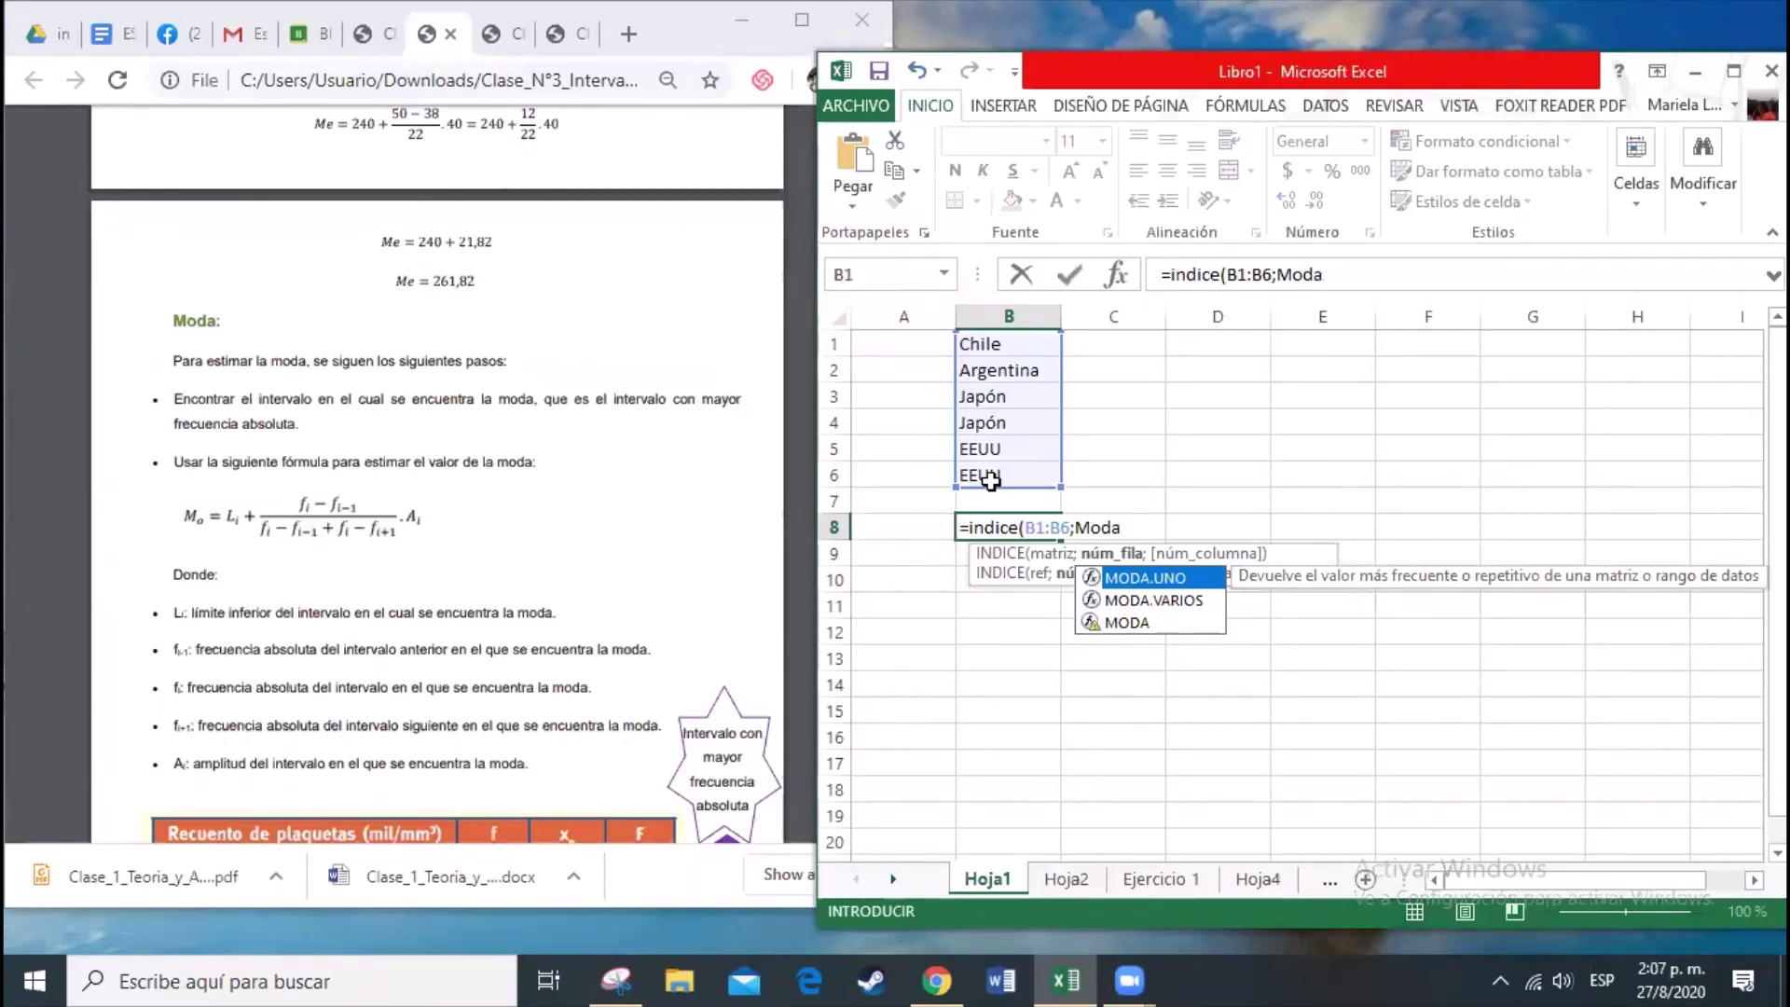
type(".uno")
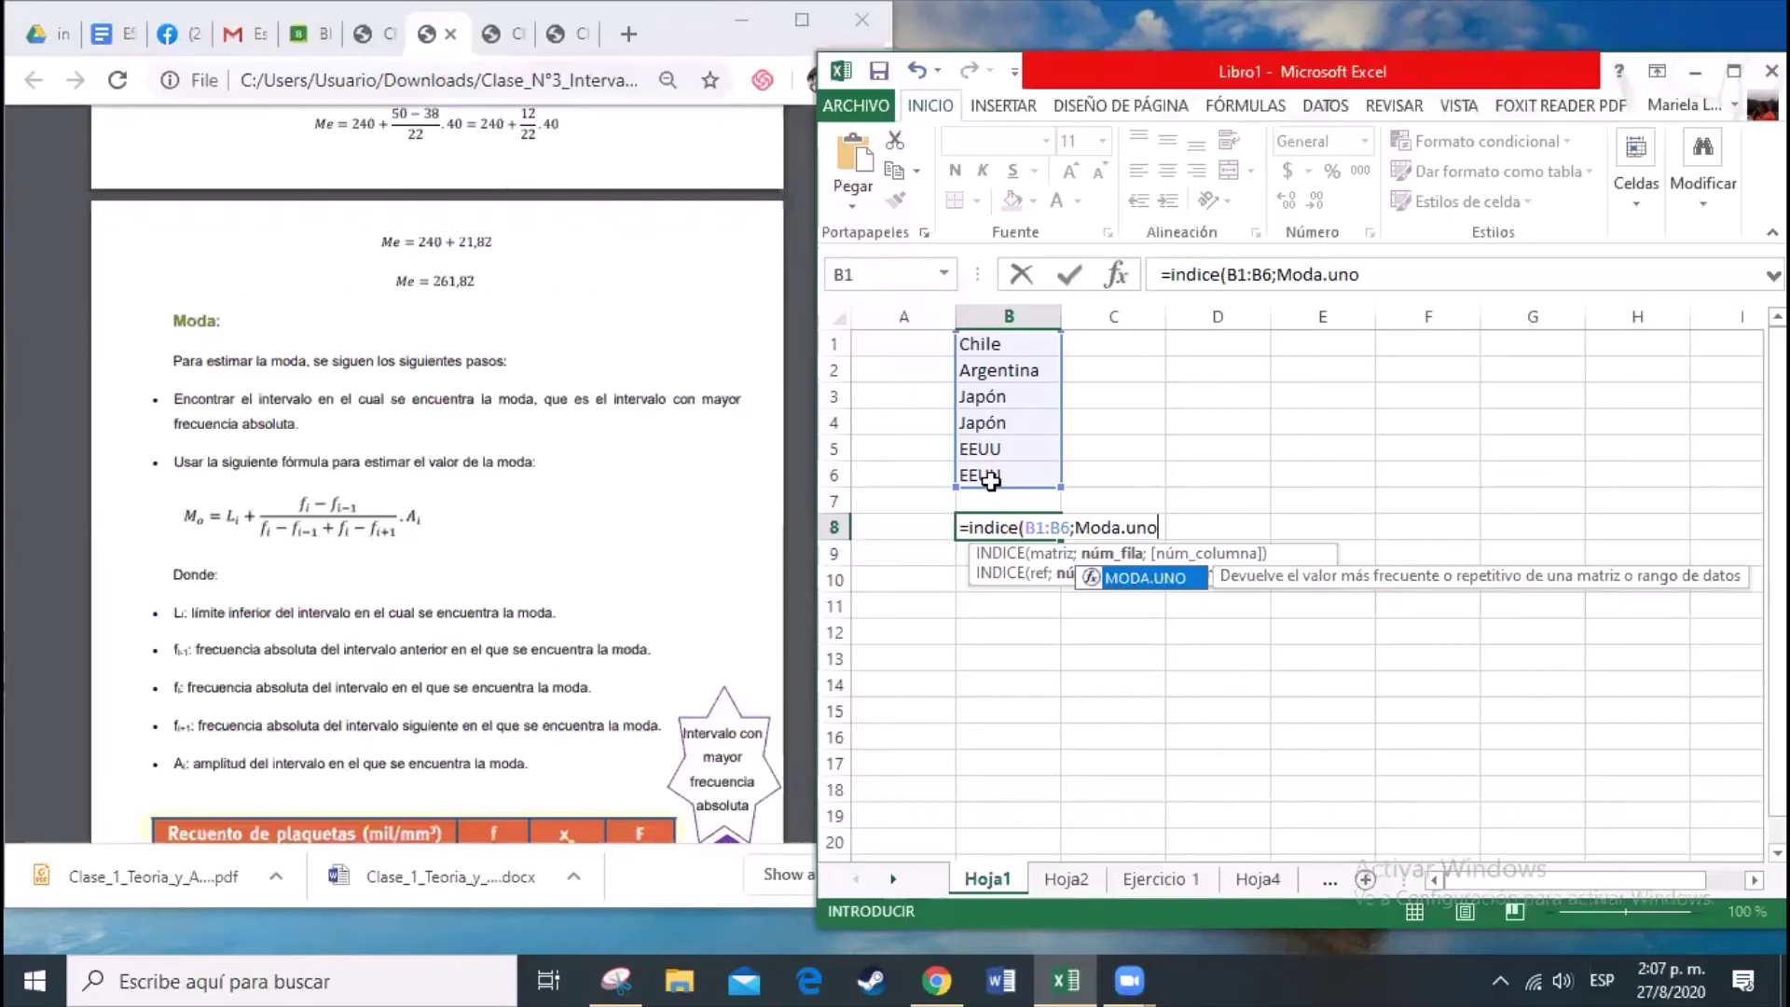
type("(")
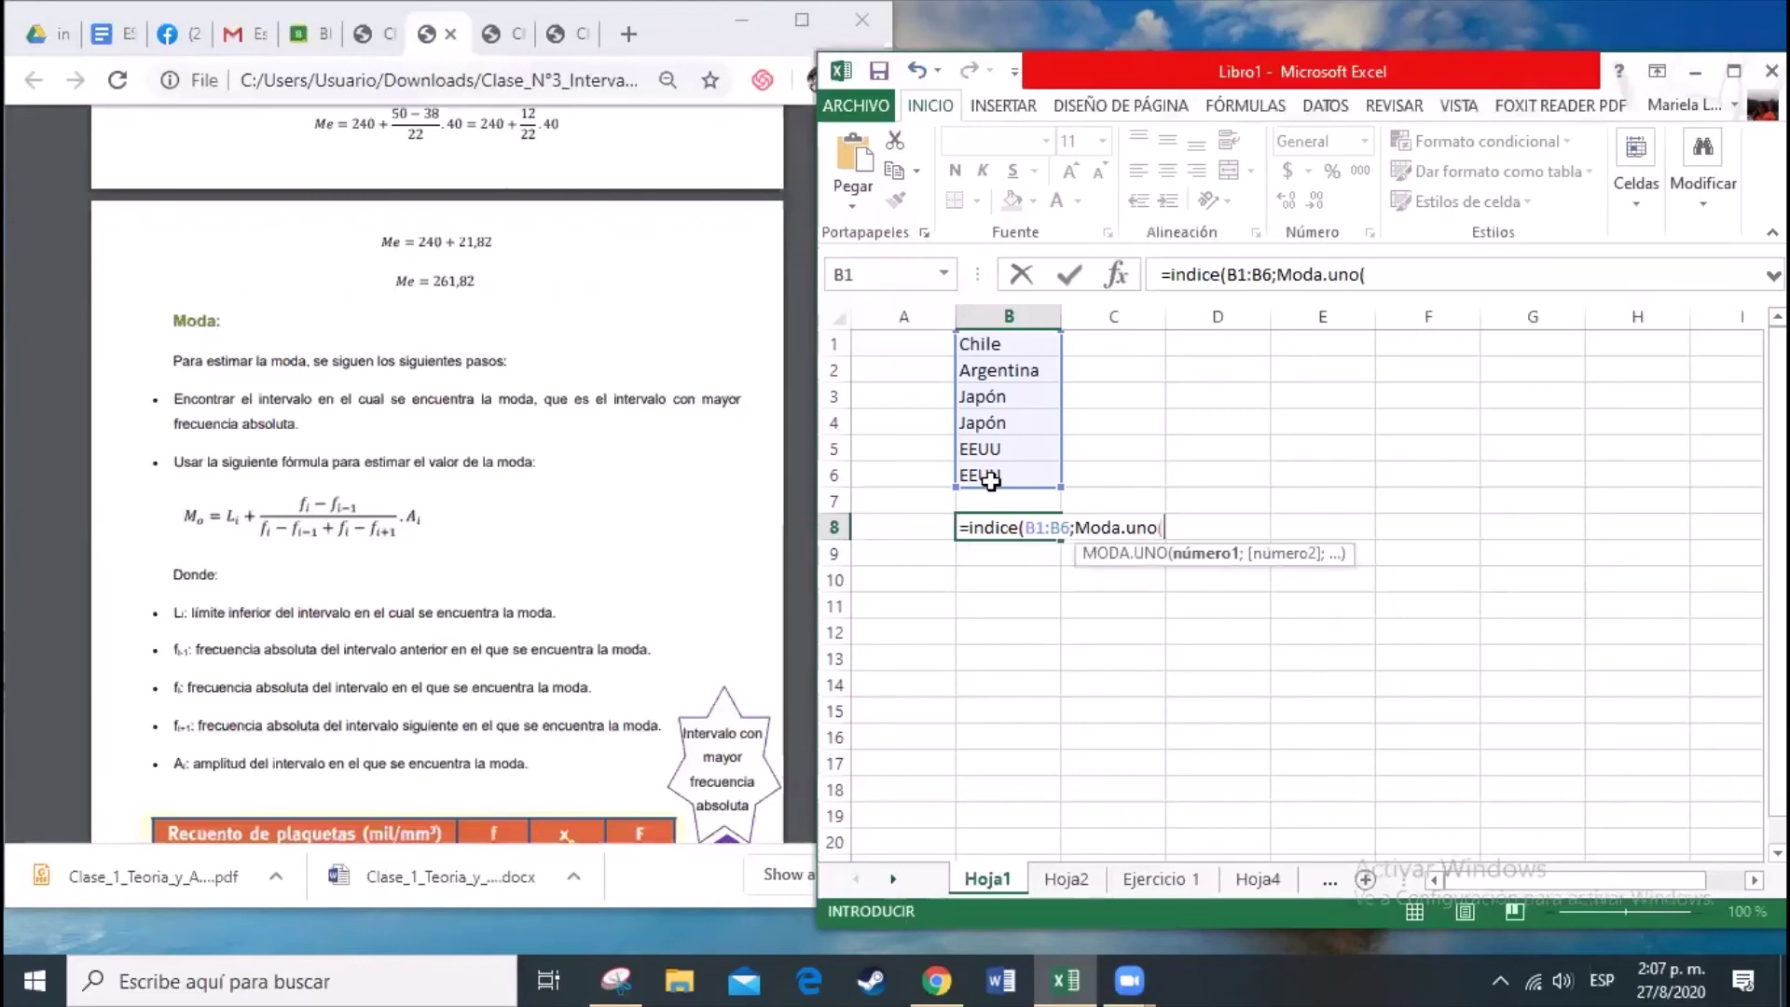
left_click_drag(1023, 345, 1030, 477)
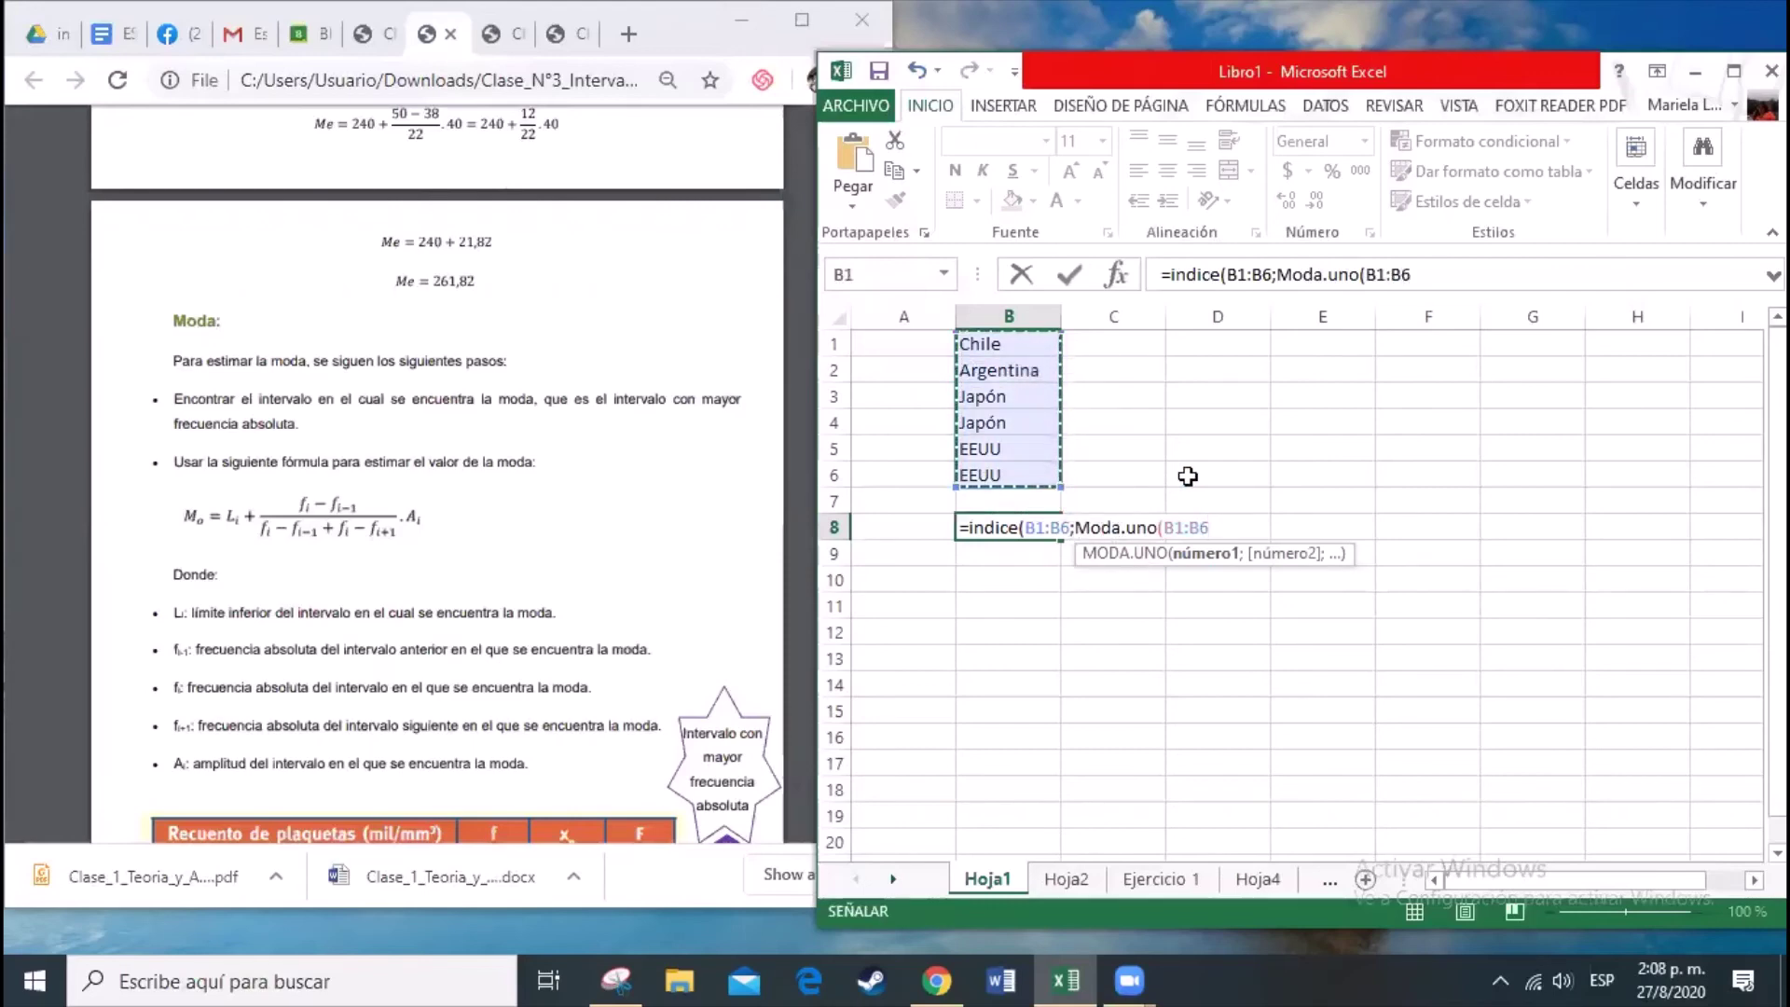
type(";")
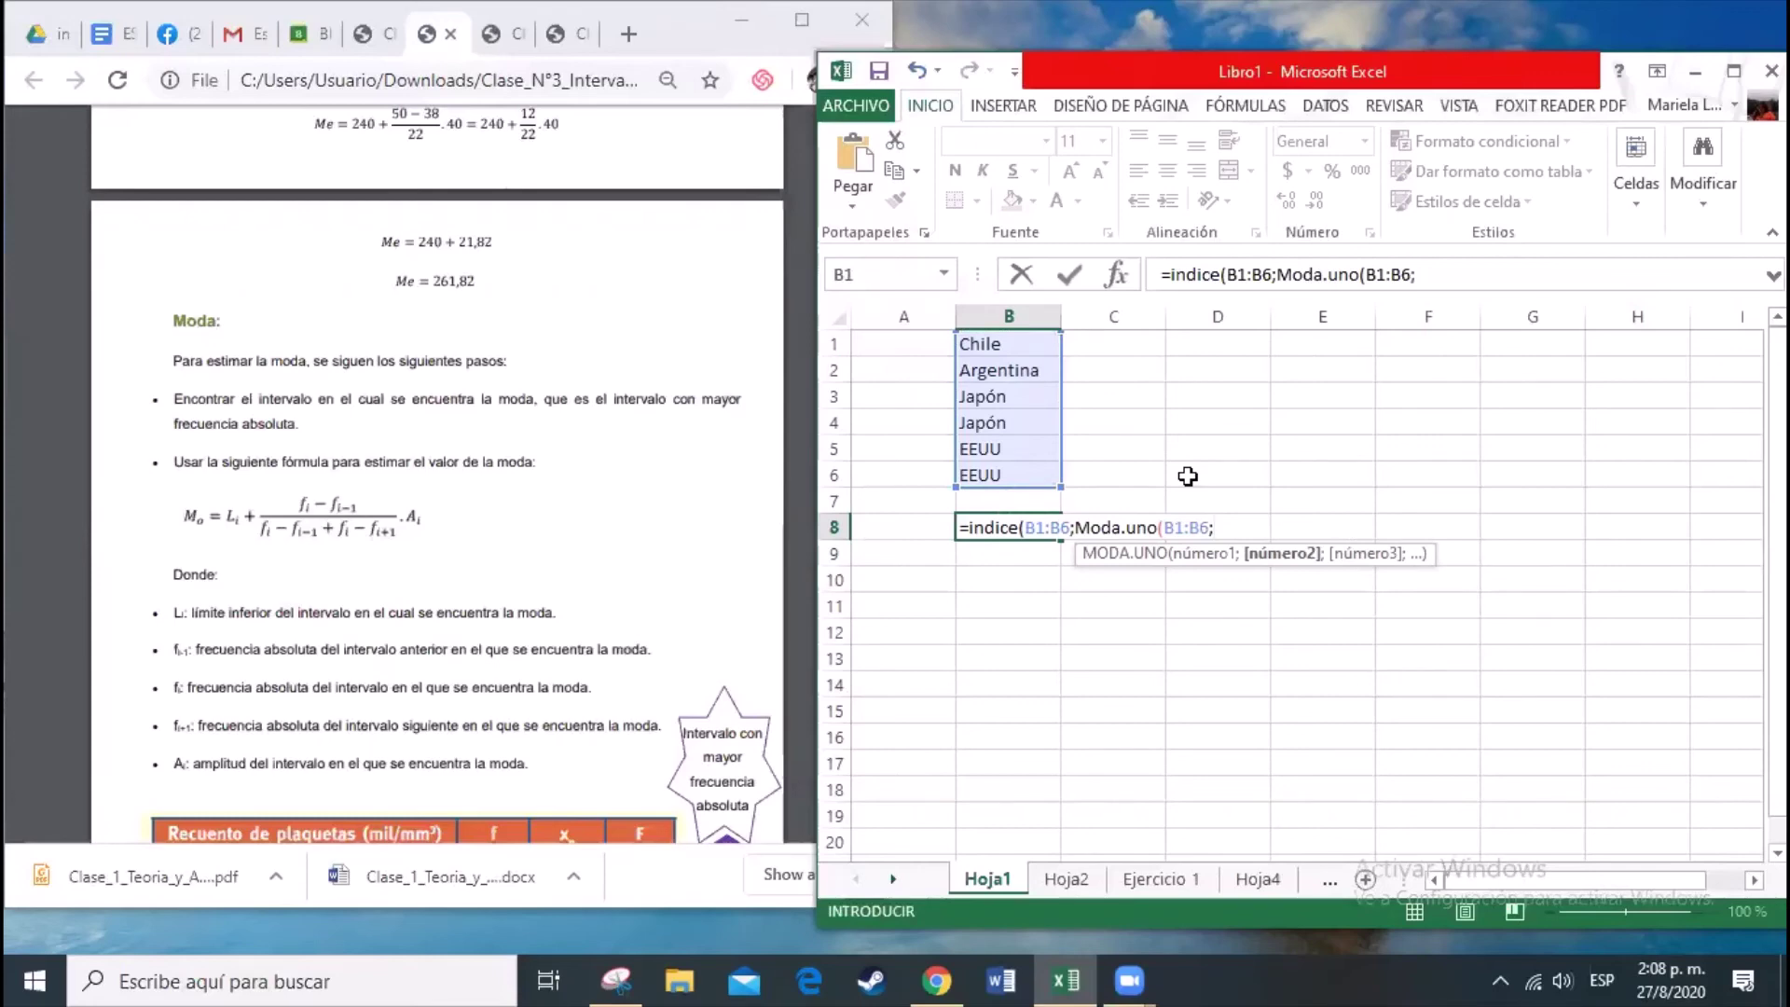
Step: Add COINCIDIR(B1:B6;B1:B6; inside Moda.uno, using the country list as both the lookup value and the lookup array
type("CO")
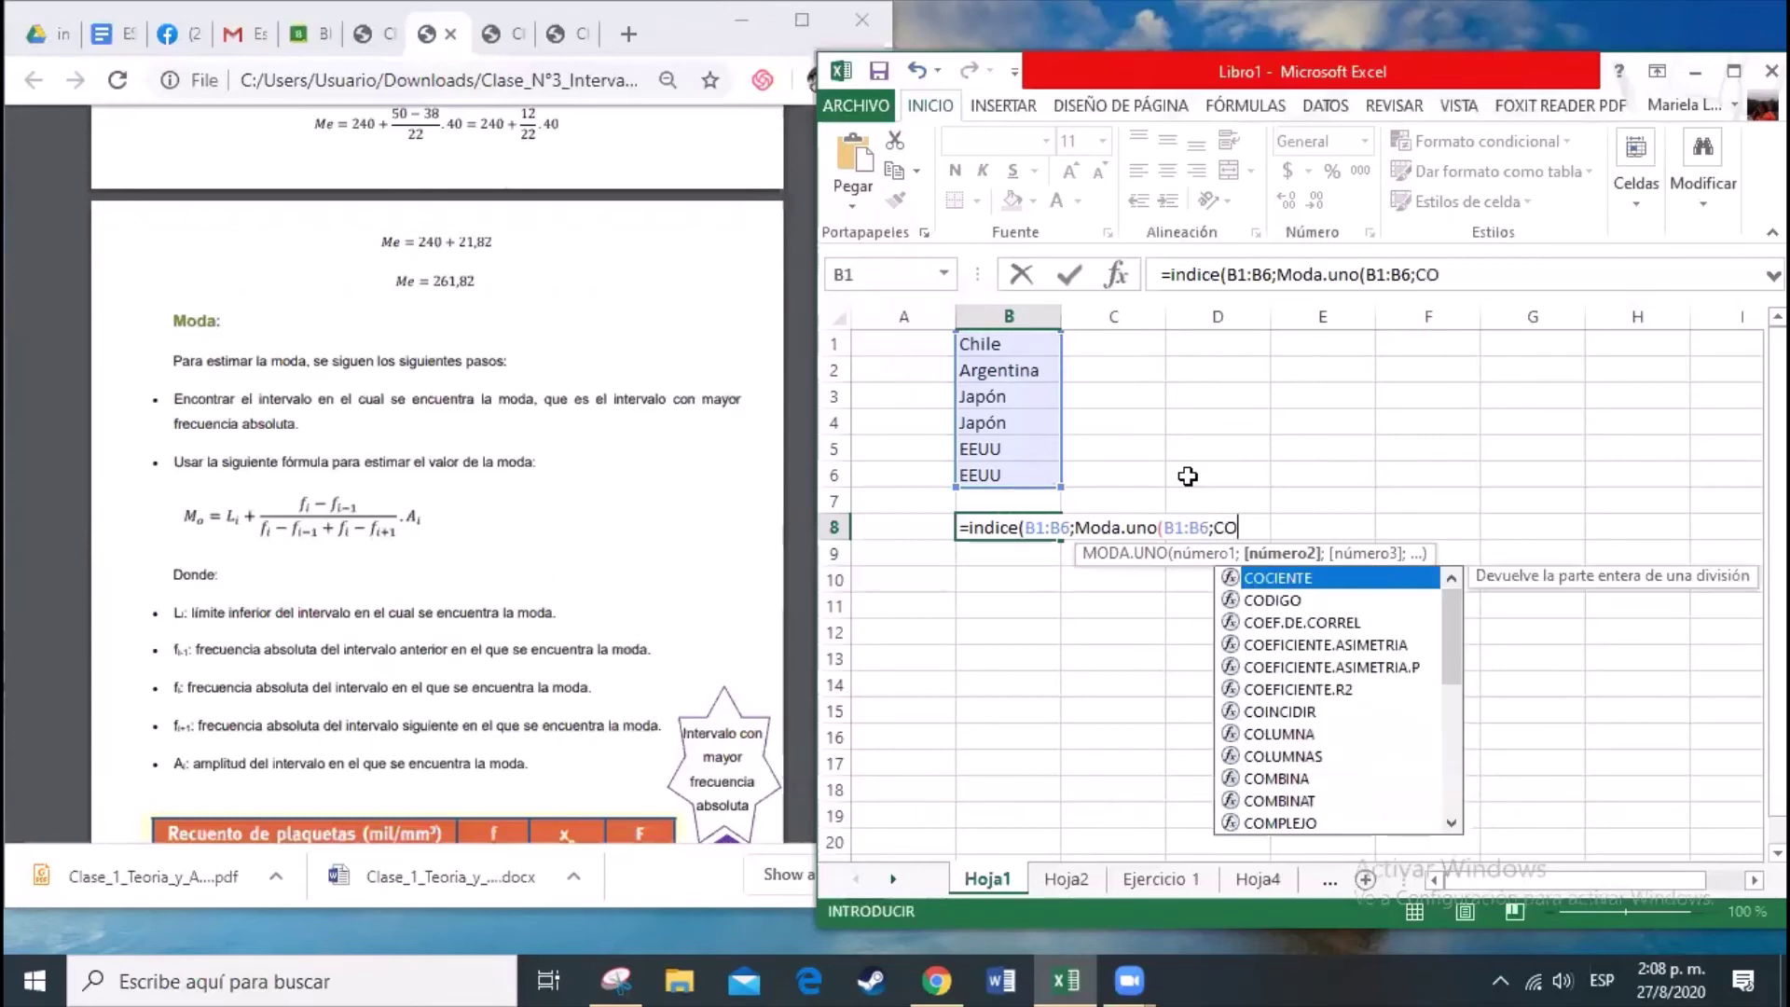
type("INCIDIR")
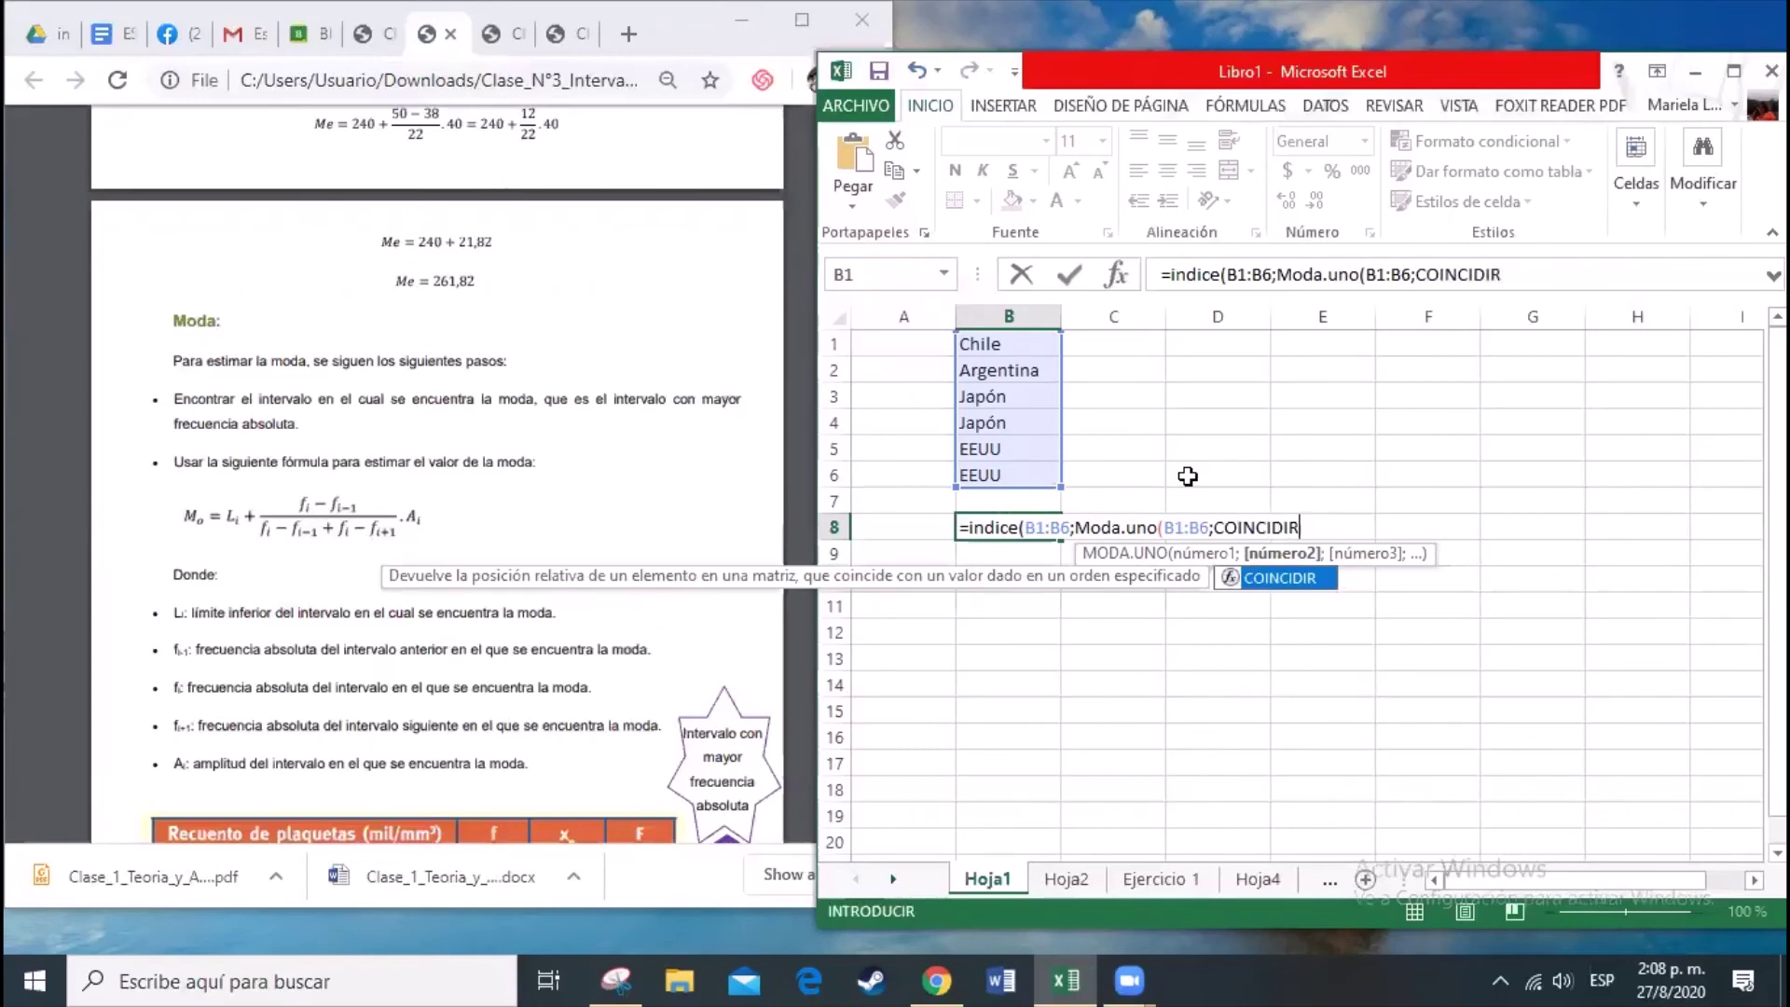
type("(")
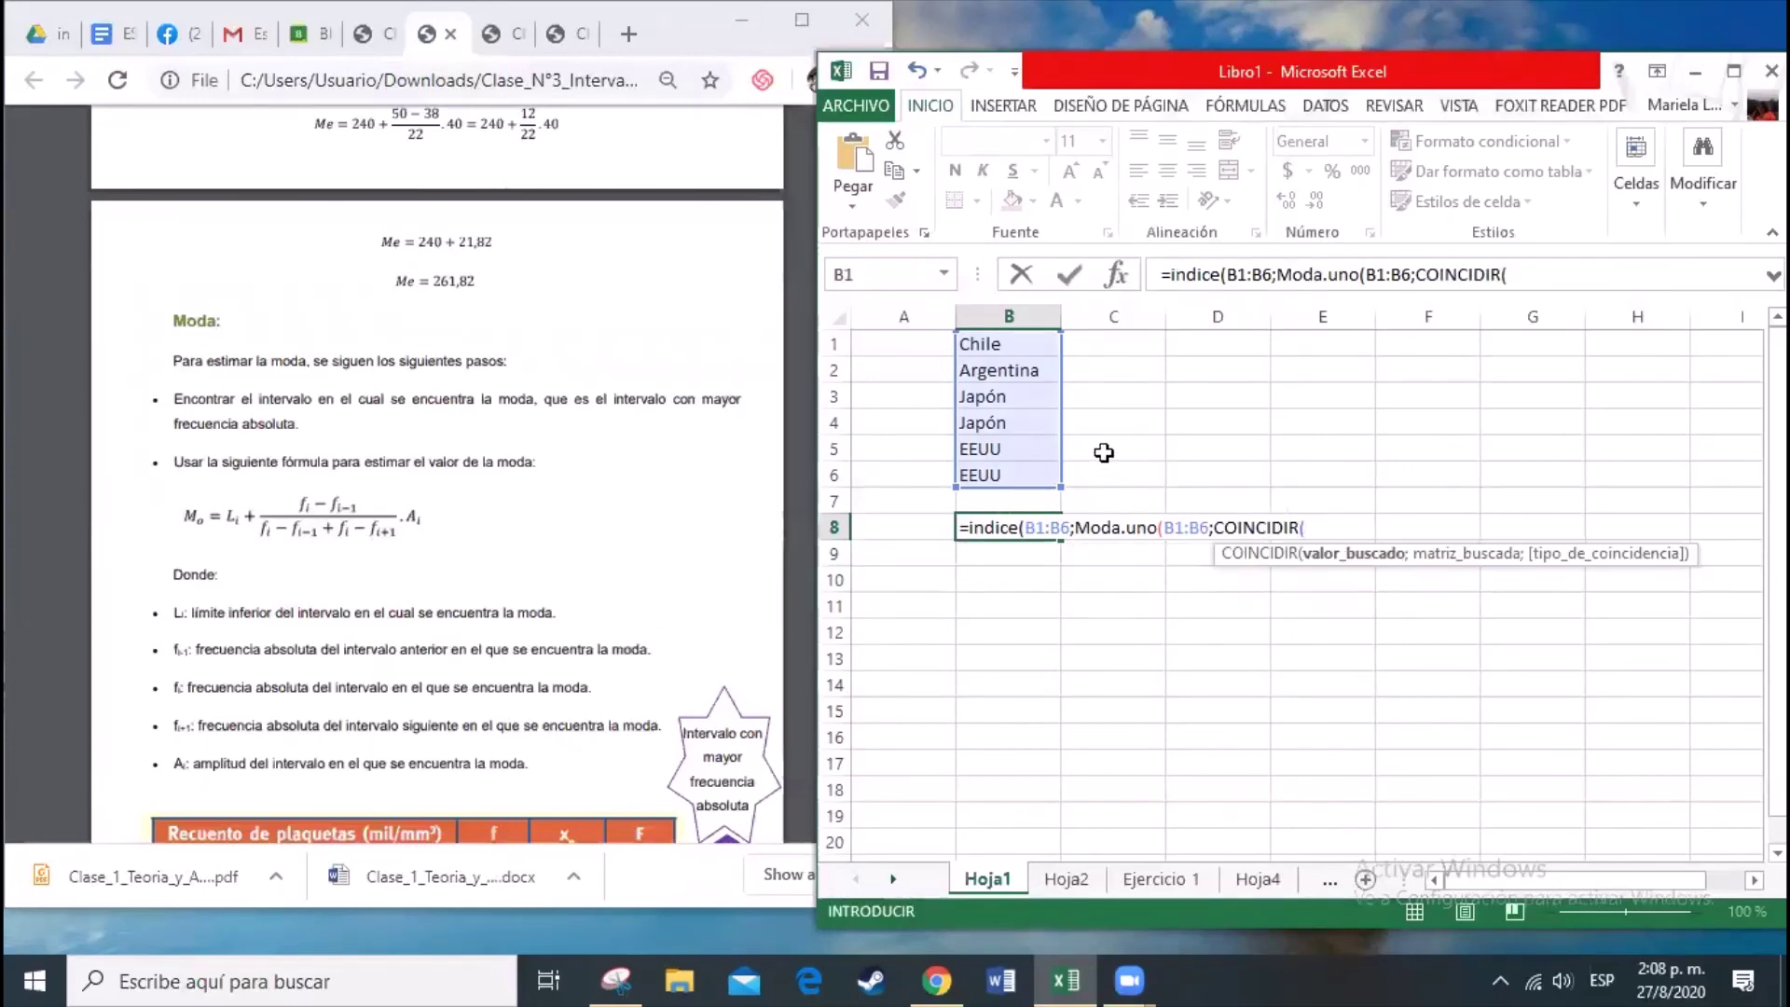
left_click_drag(1025, 345, 1014, 471)
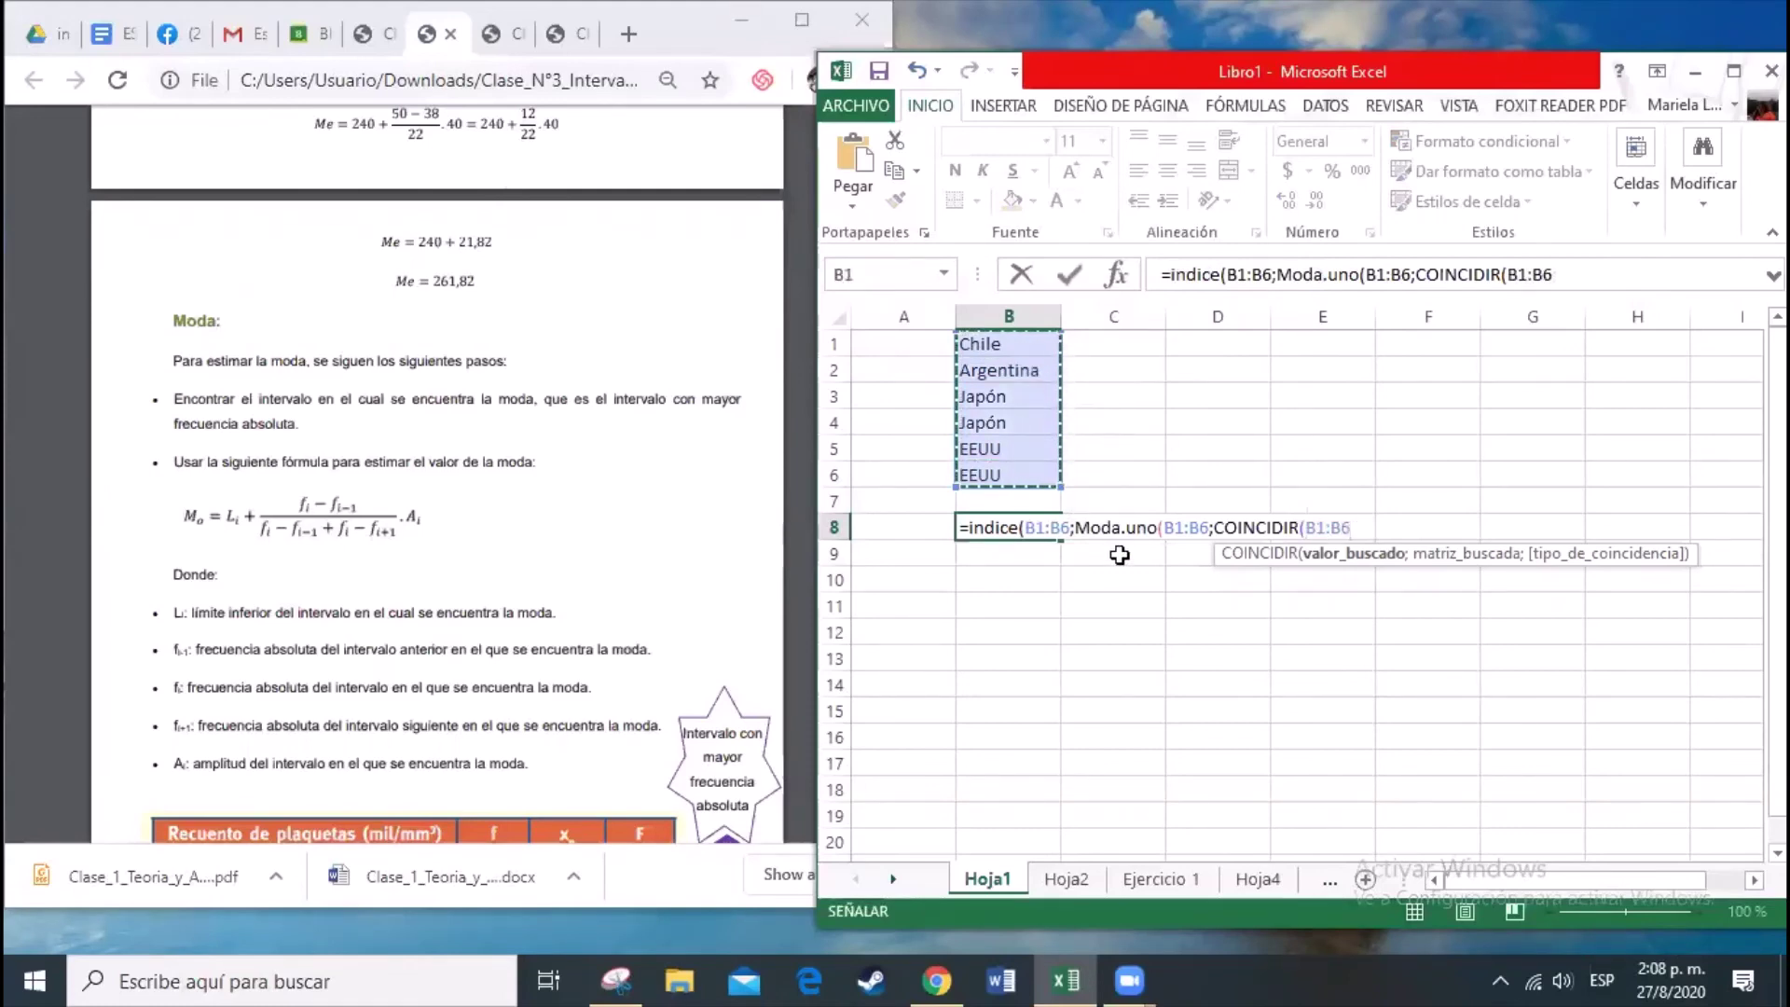
type(";")
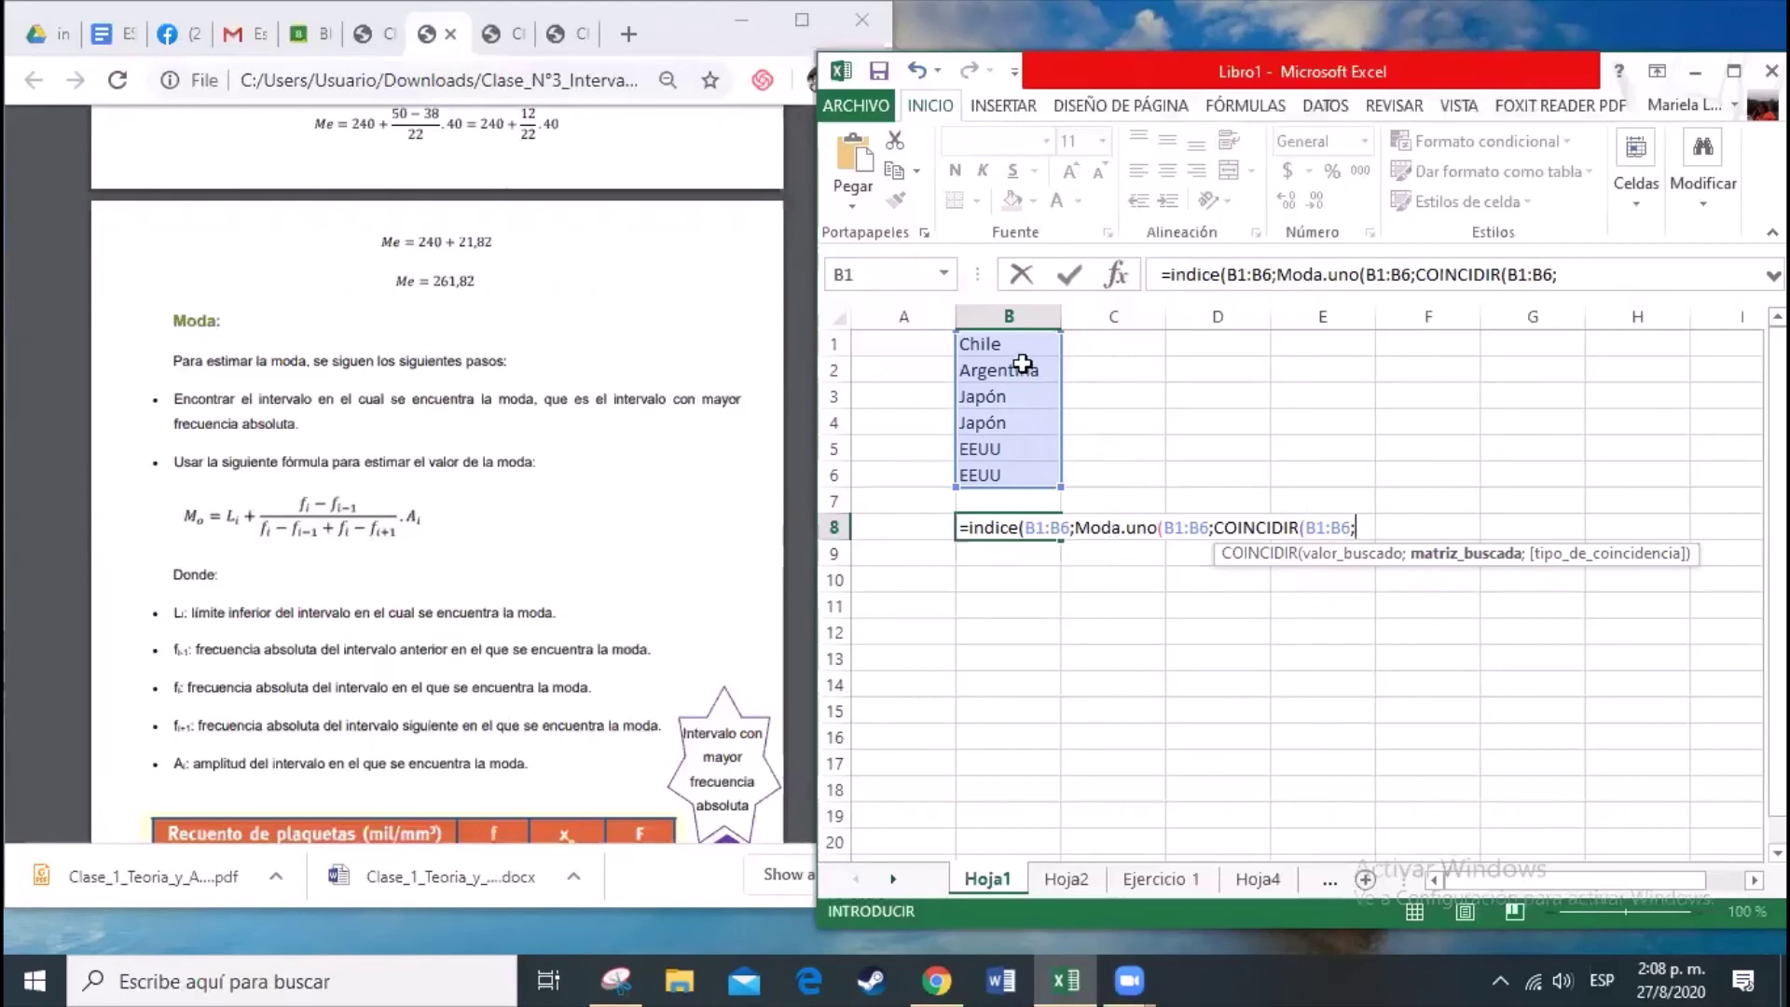
left_click_drag(1024, 343, 1014, 475)
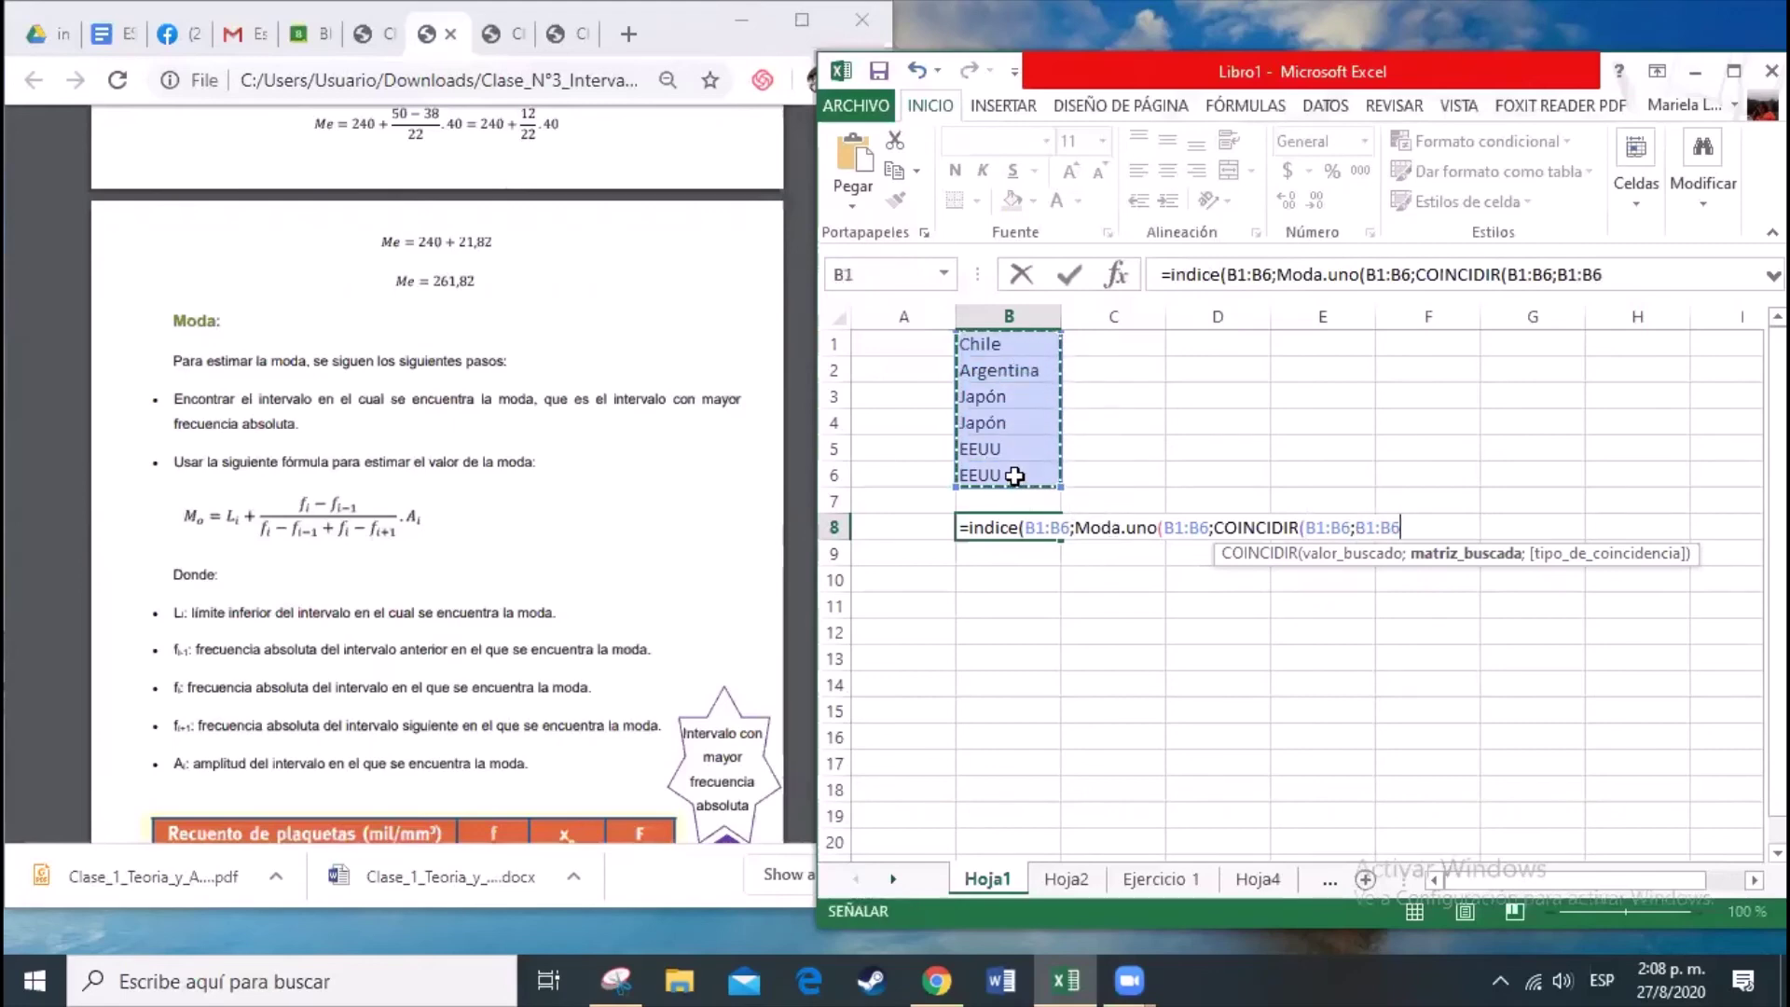
type(";")
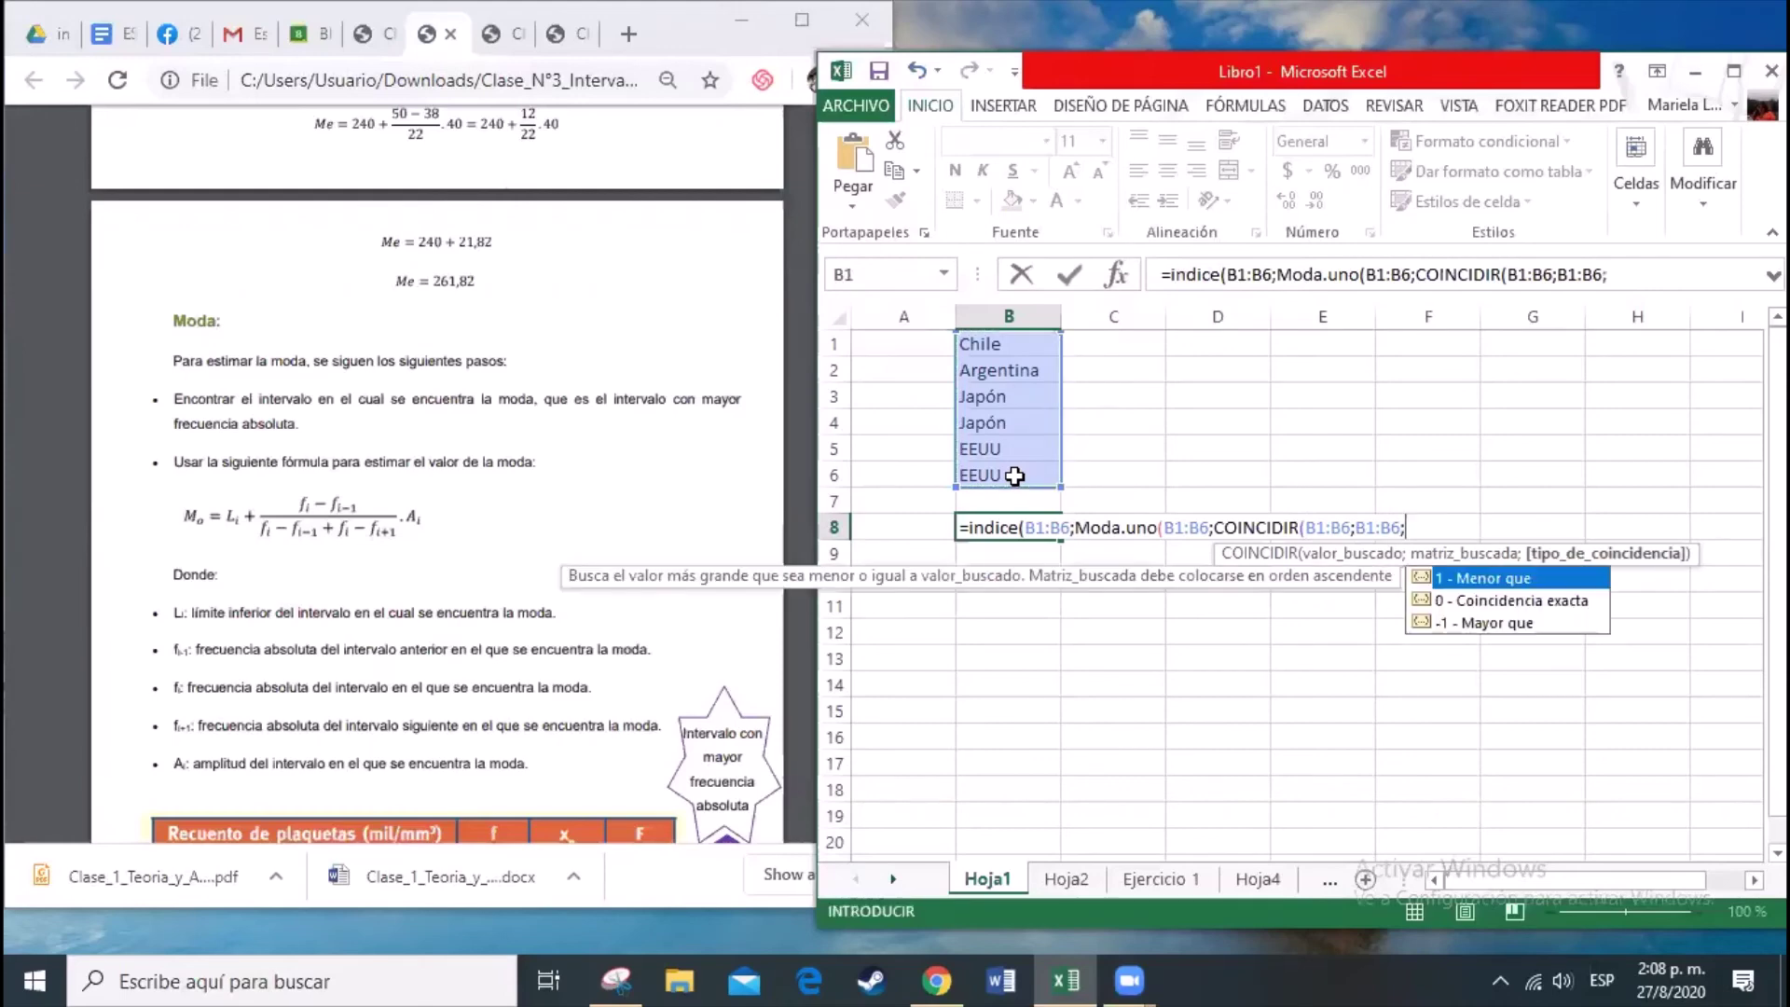
Step: Set COINCIDIR's match type to 0 for an exact match, close all three functions and enter the formula in B8
left_click(1489, 604)
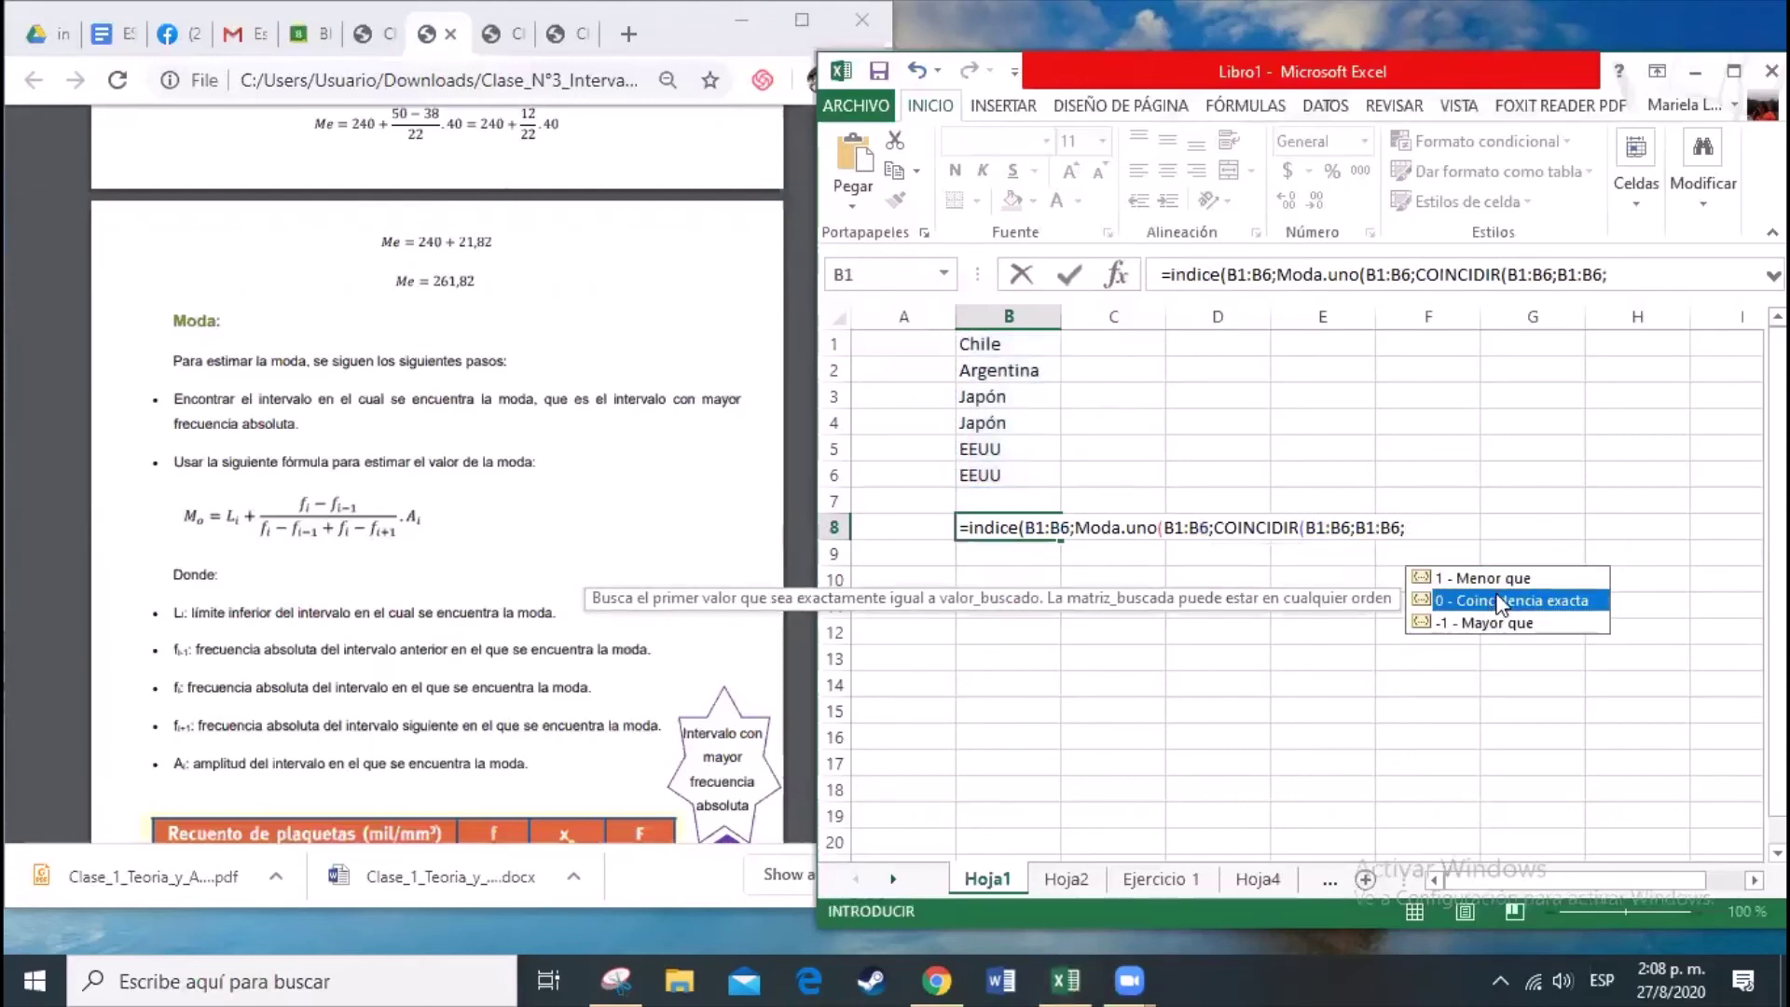
left_click(1407, 529)
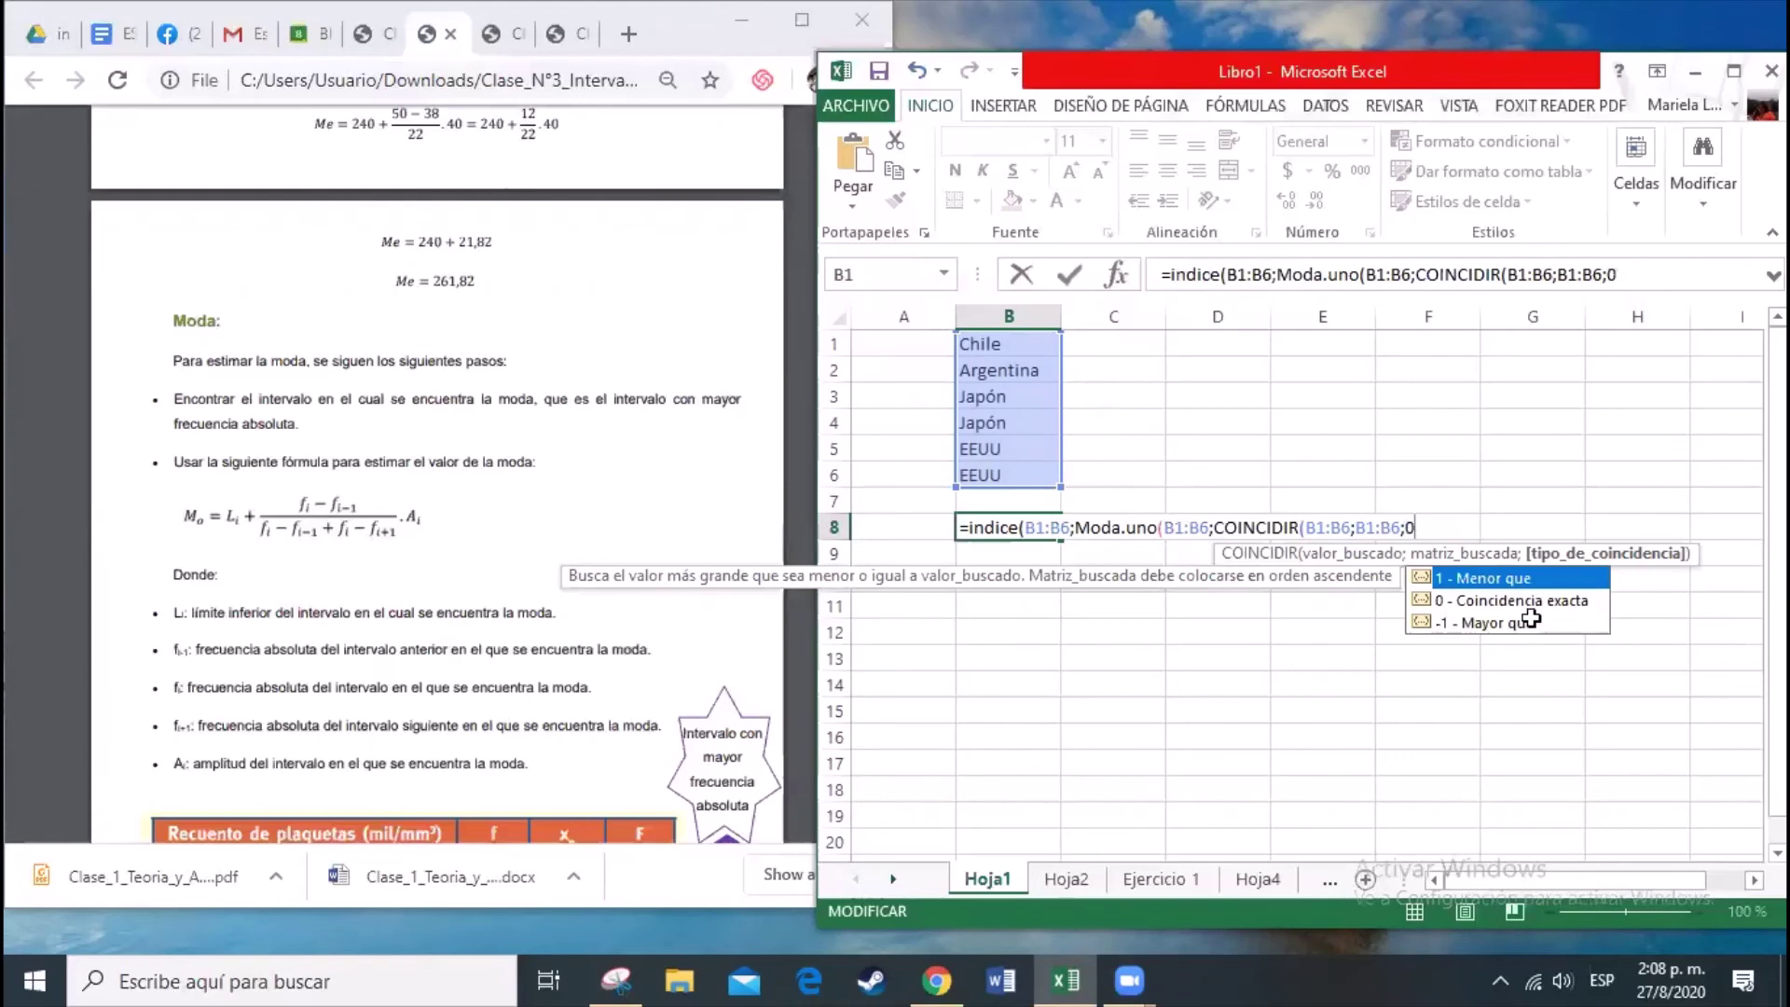
type("0)")
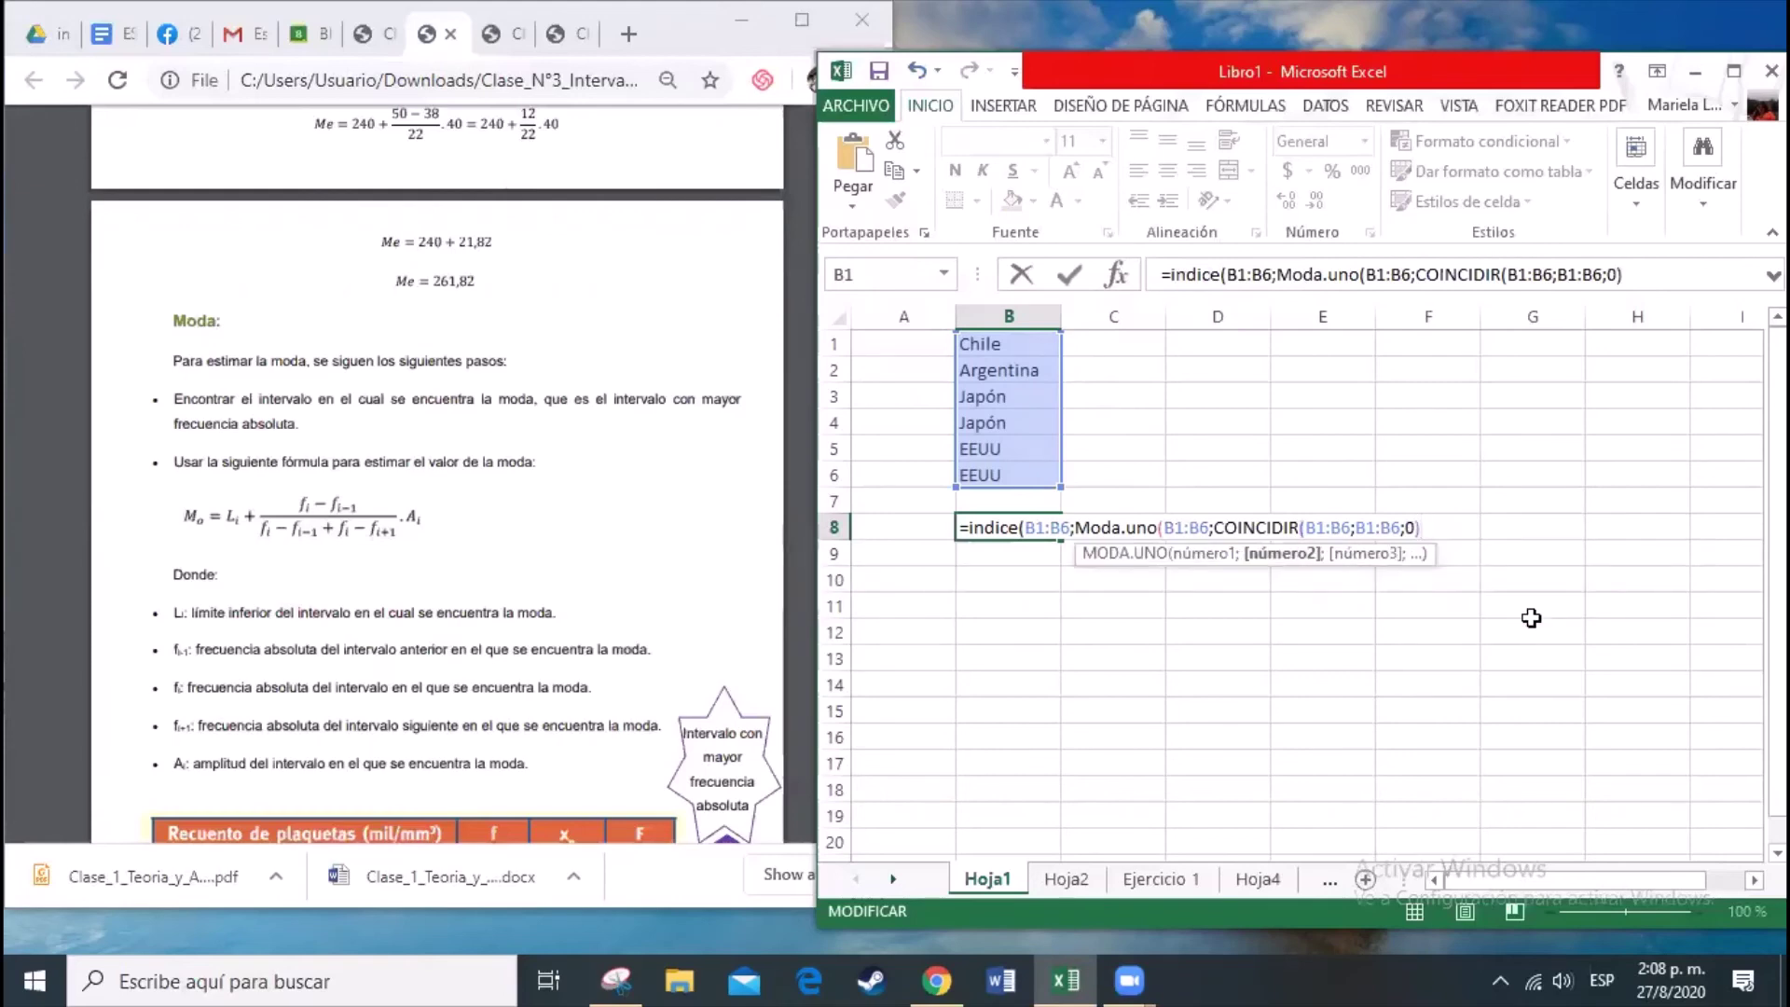
type("))")
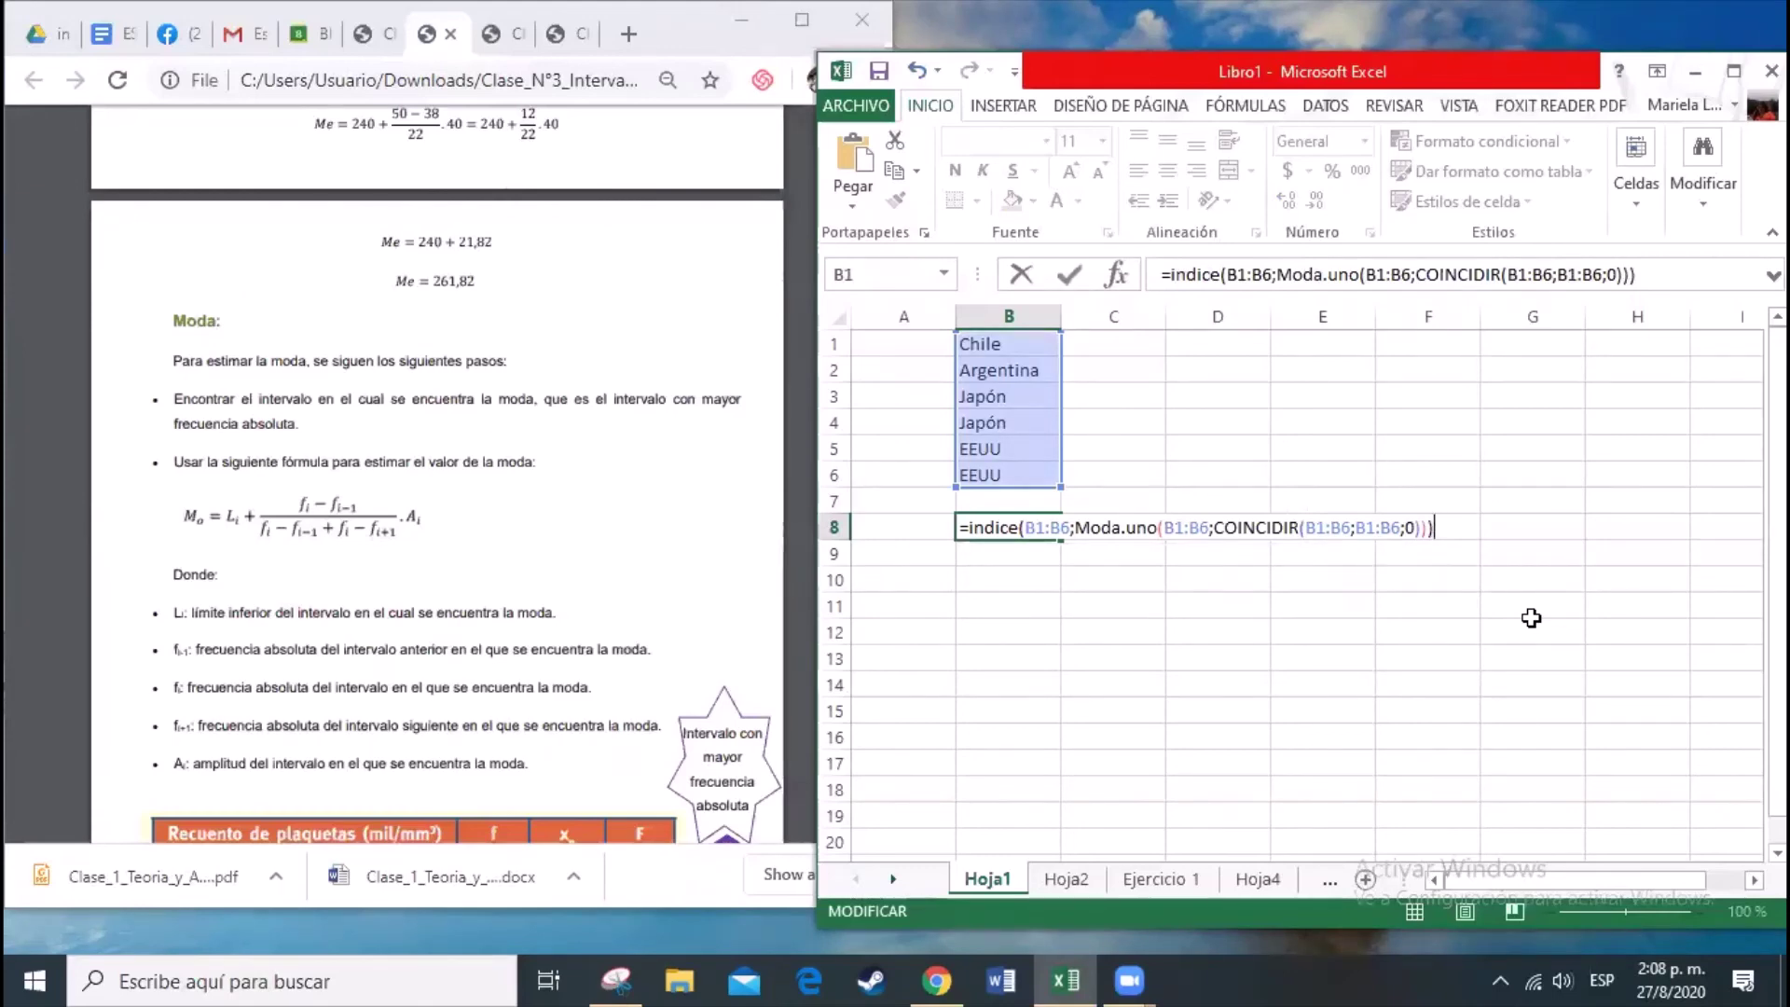
key("Return")
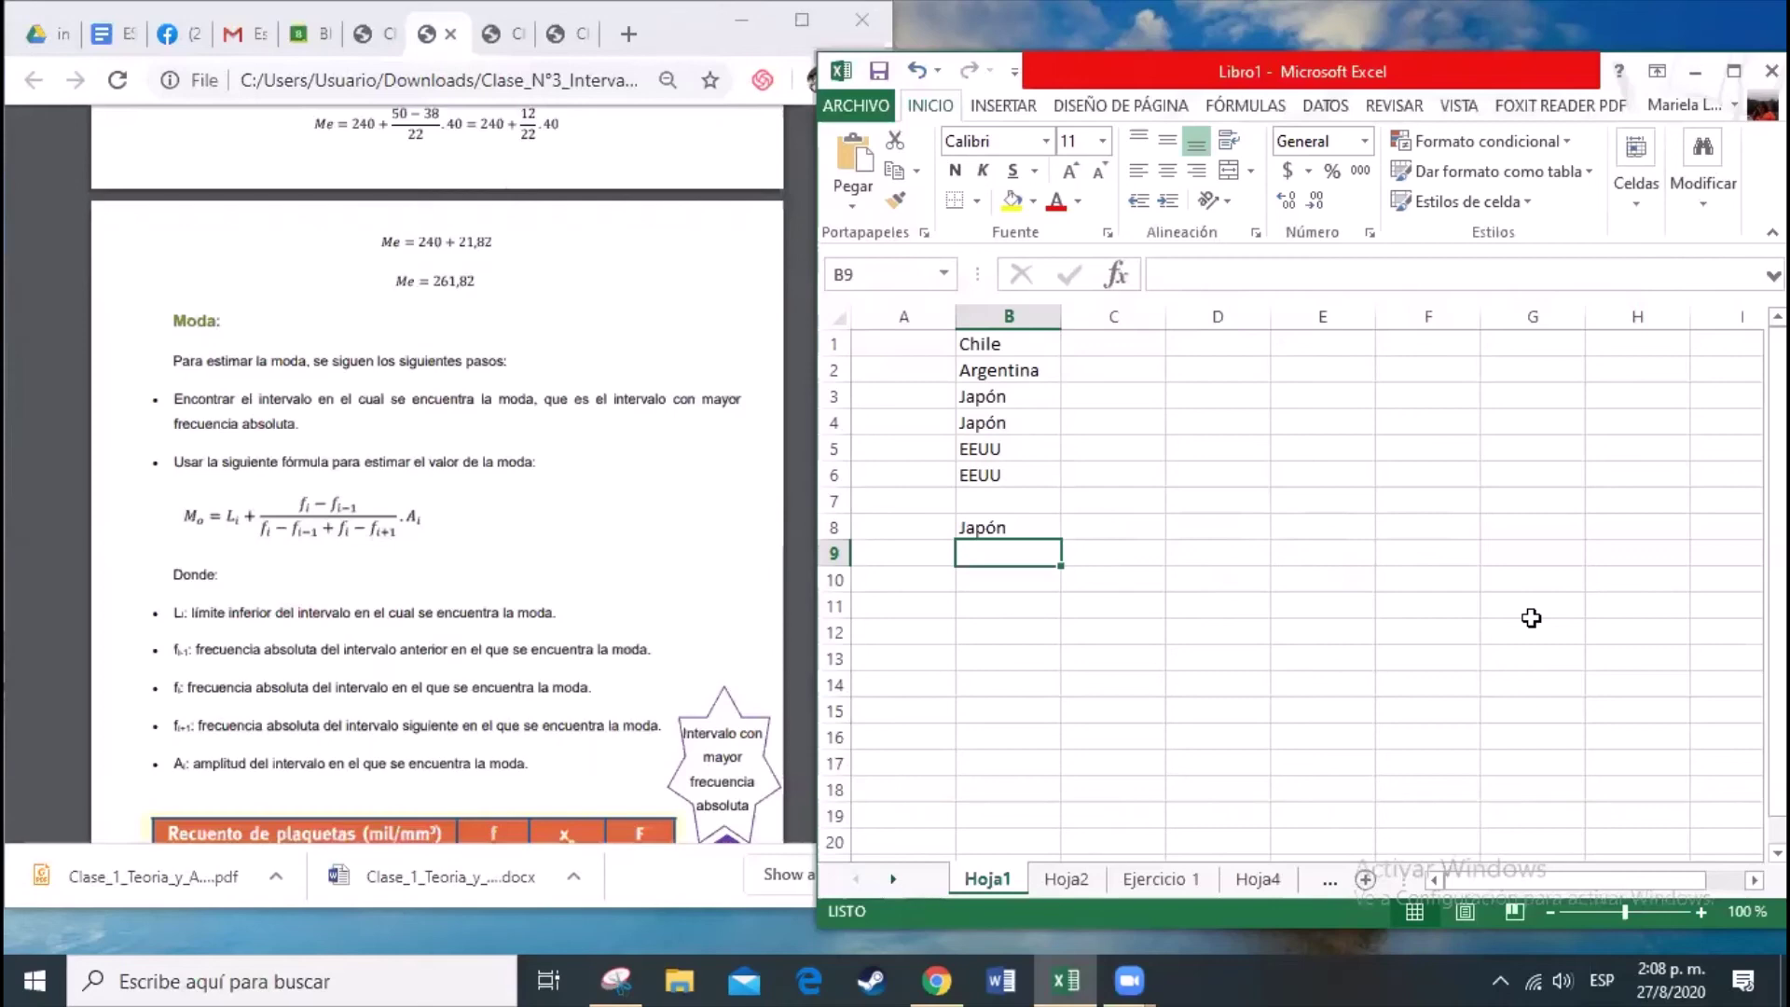
left_click(1025, 520)
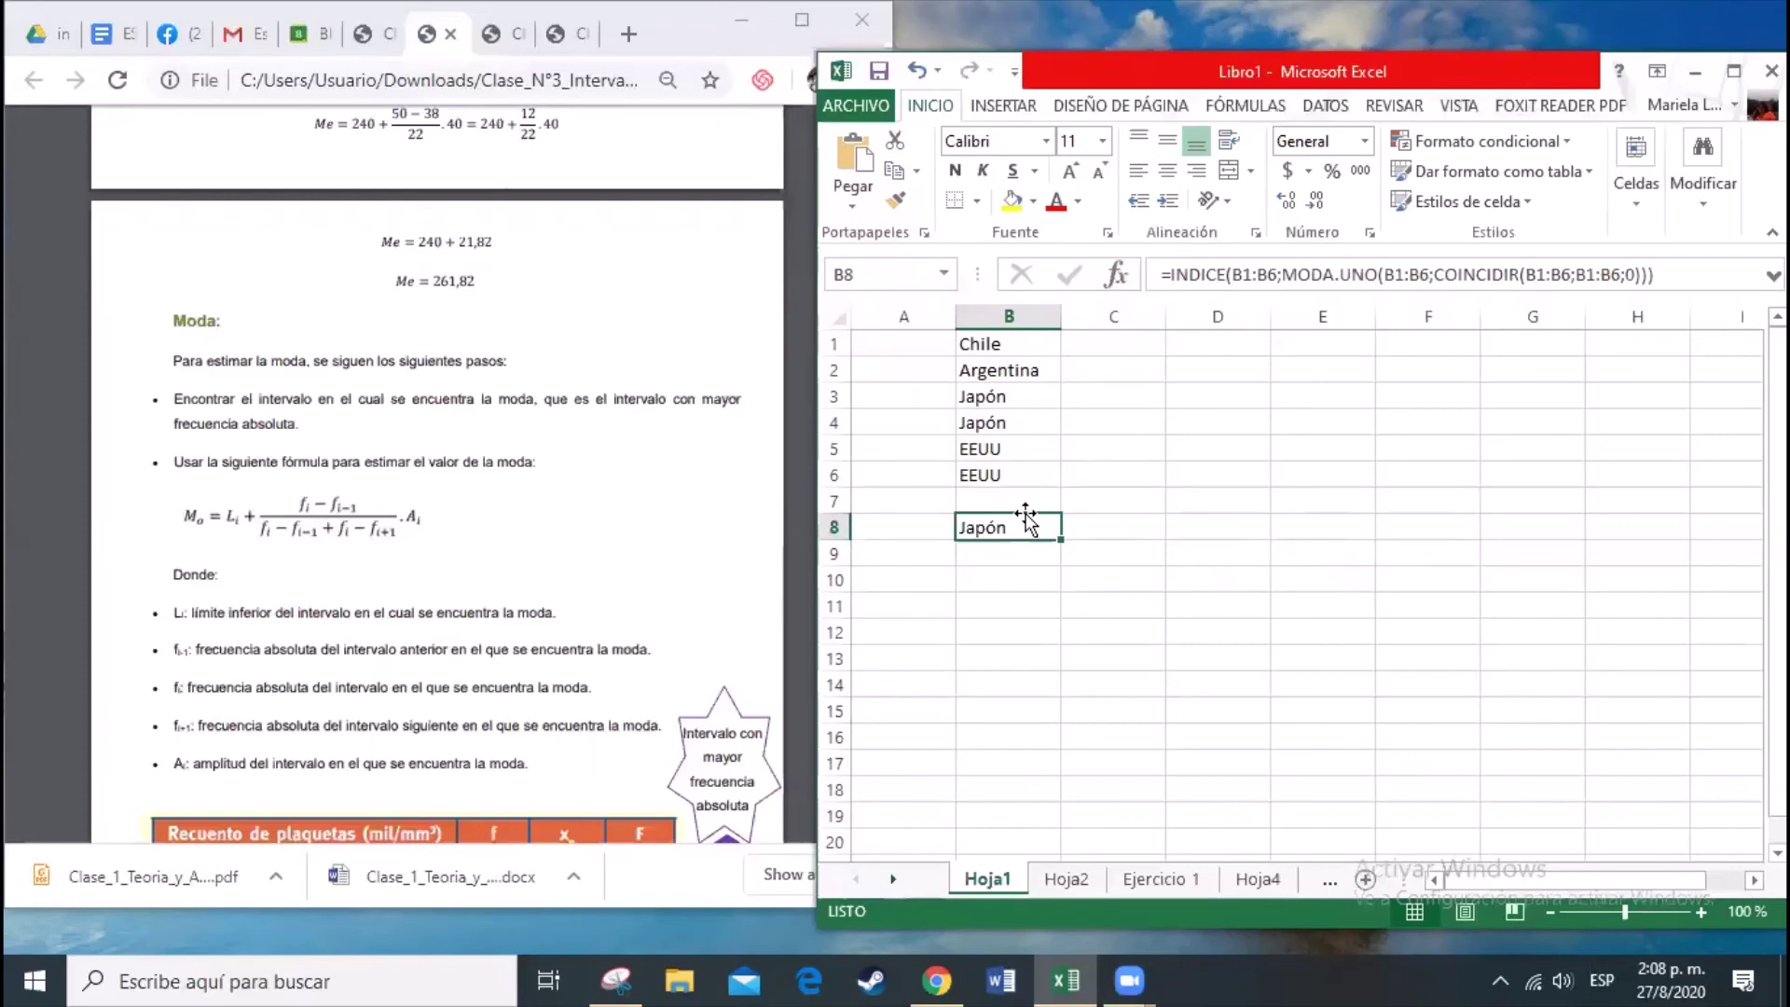
Step: Fill C1:C6 beside the countries with the numbers 1, 2, 2, 3, 4 and 1
left_click(1156, 347)
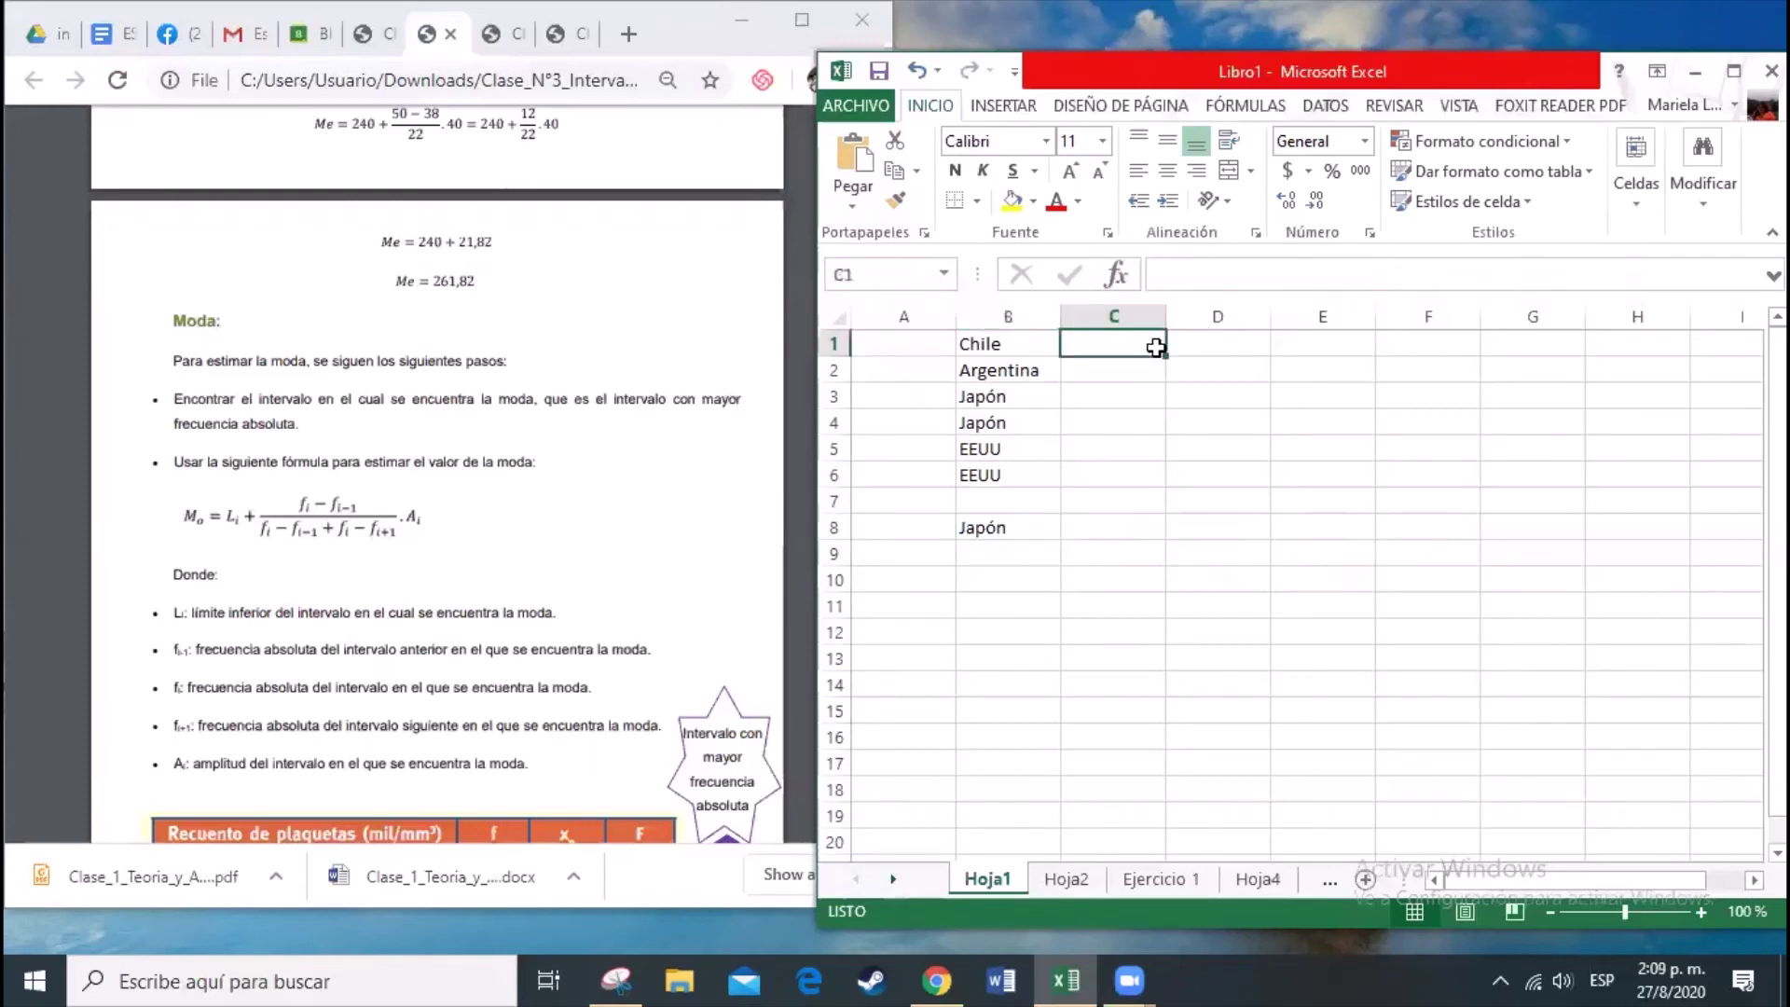
double_click(1156, 347)
key("Return")
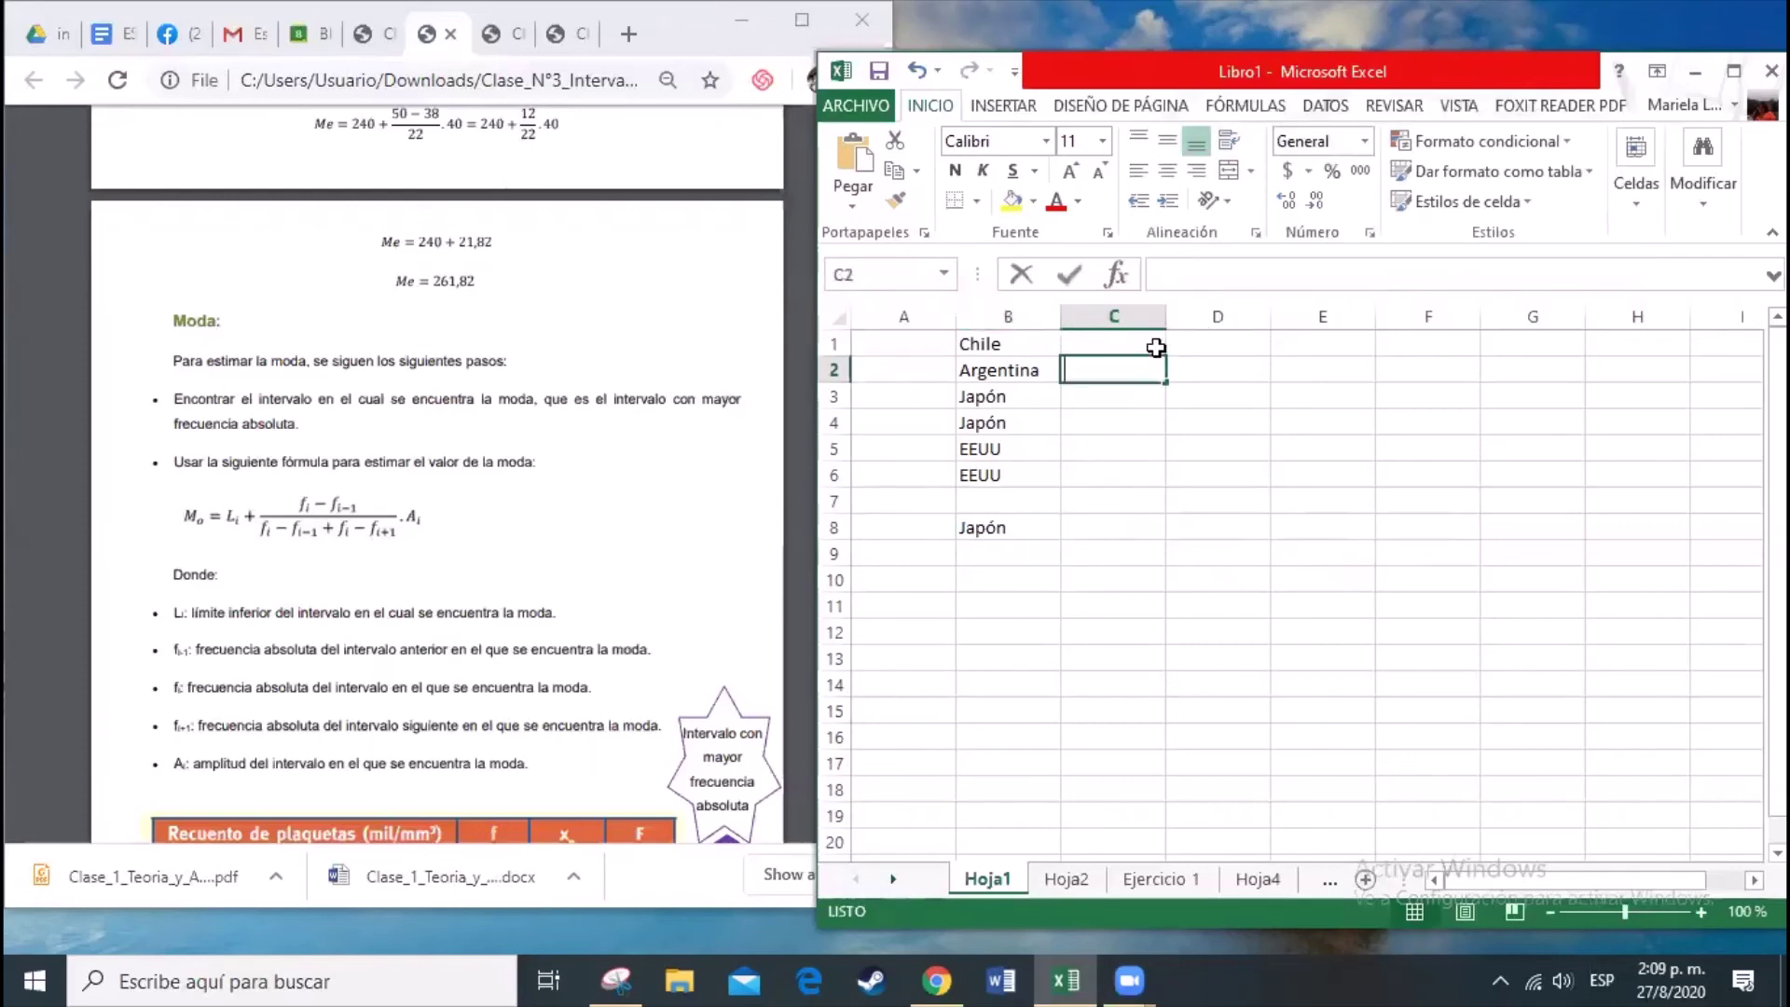
type("2")
key("Return")
type("2")
key("Return")
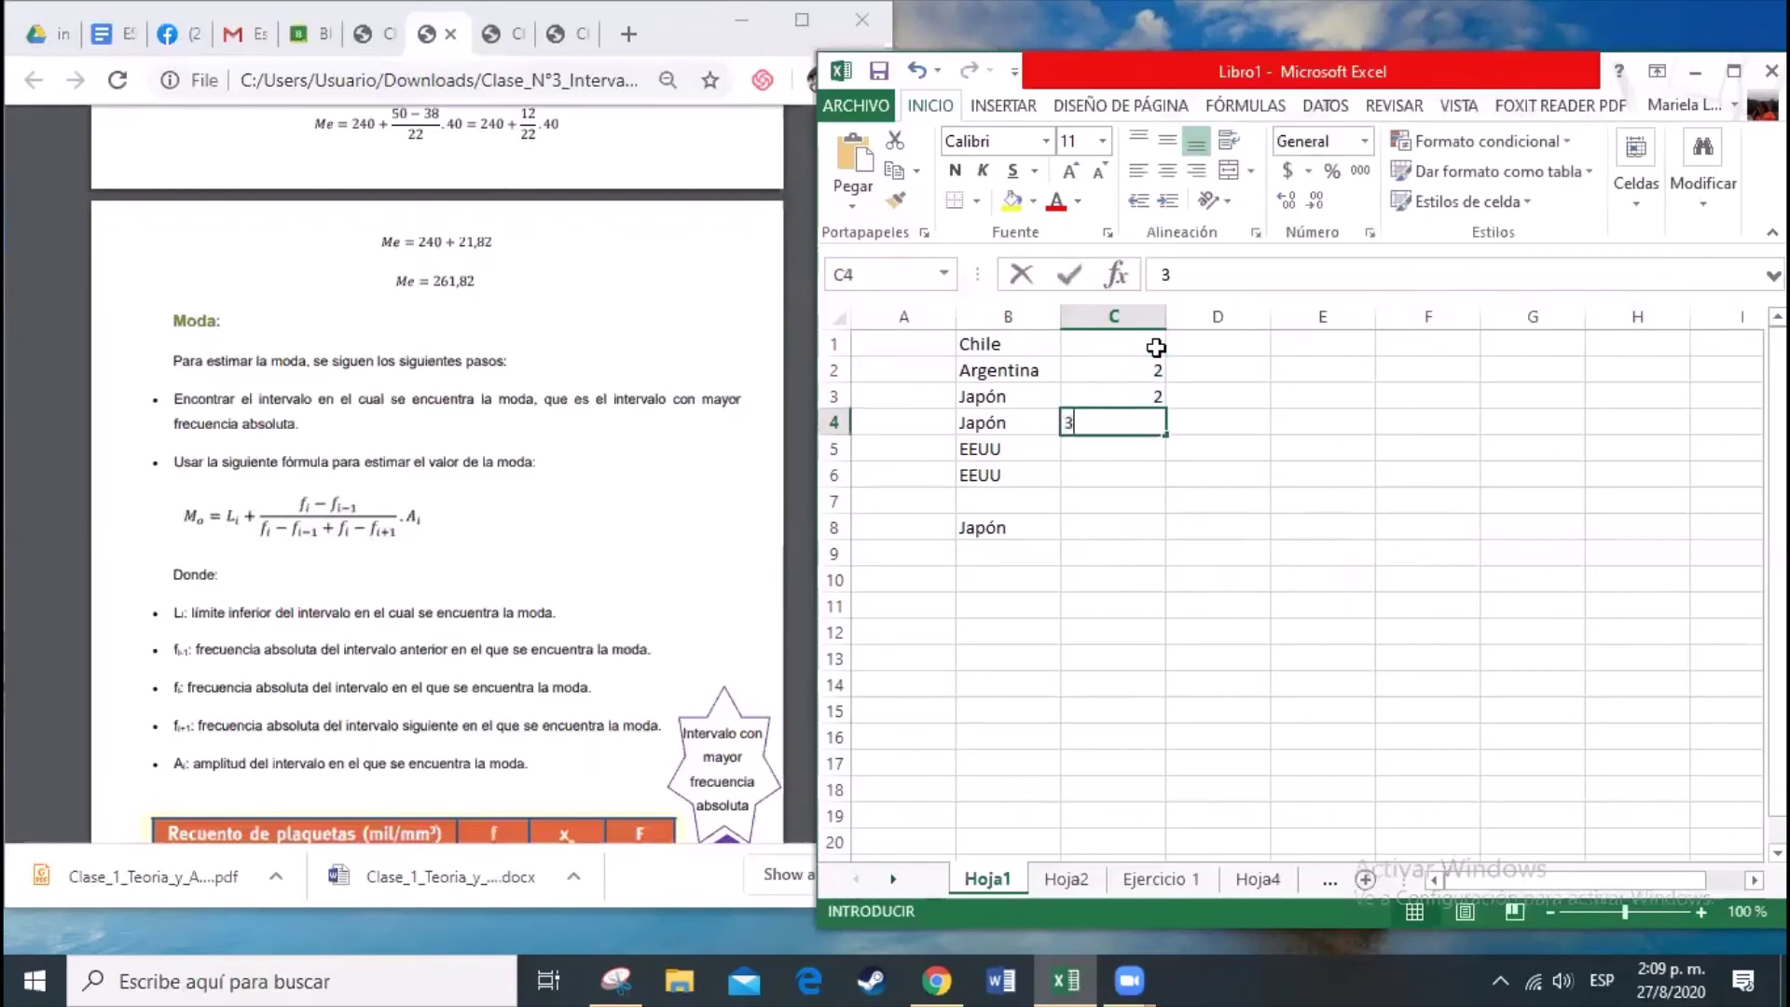
type("3")
key("Return")
type("4")
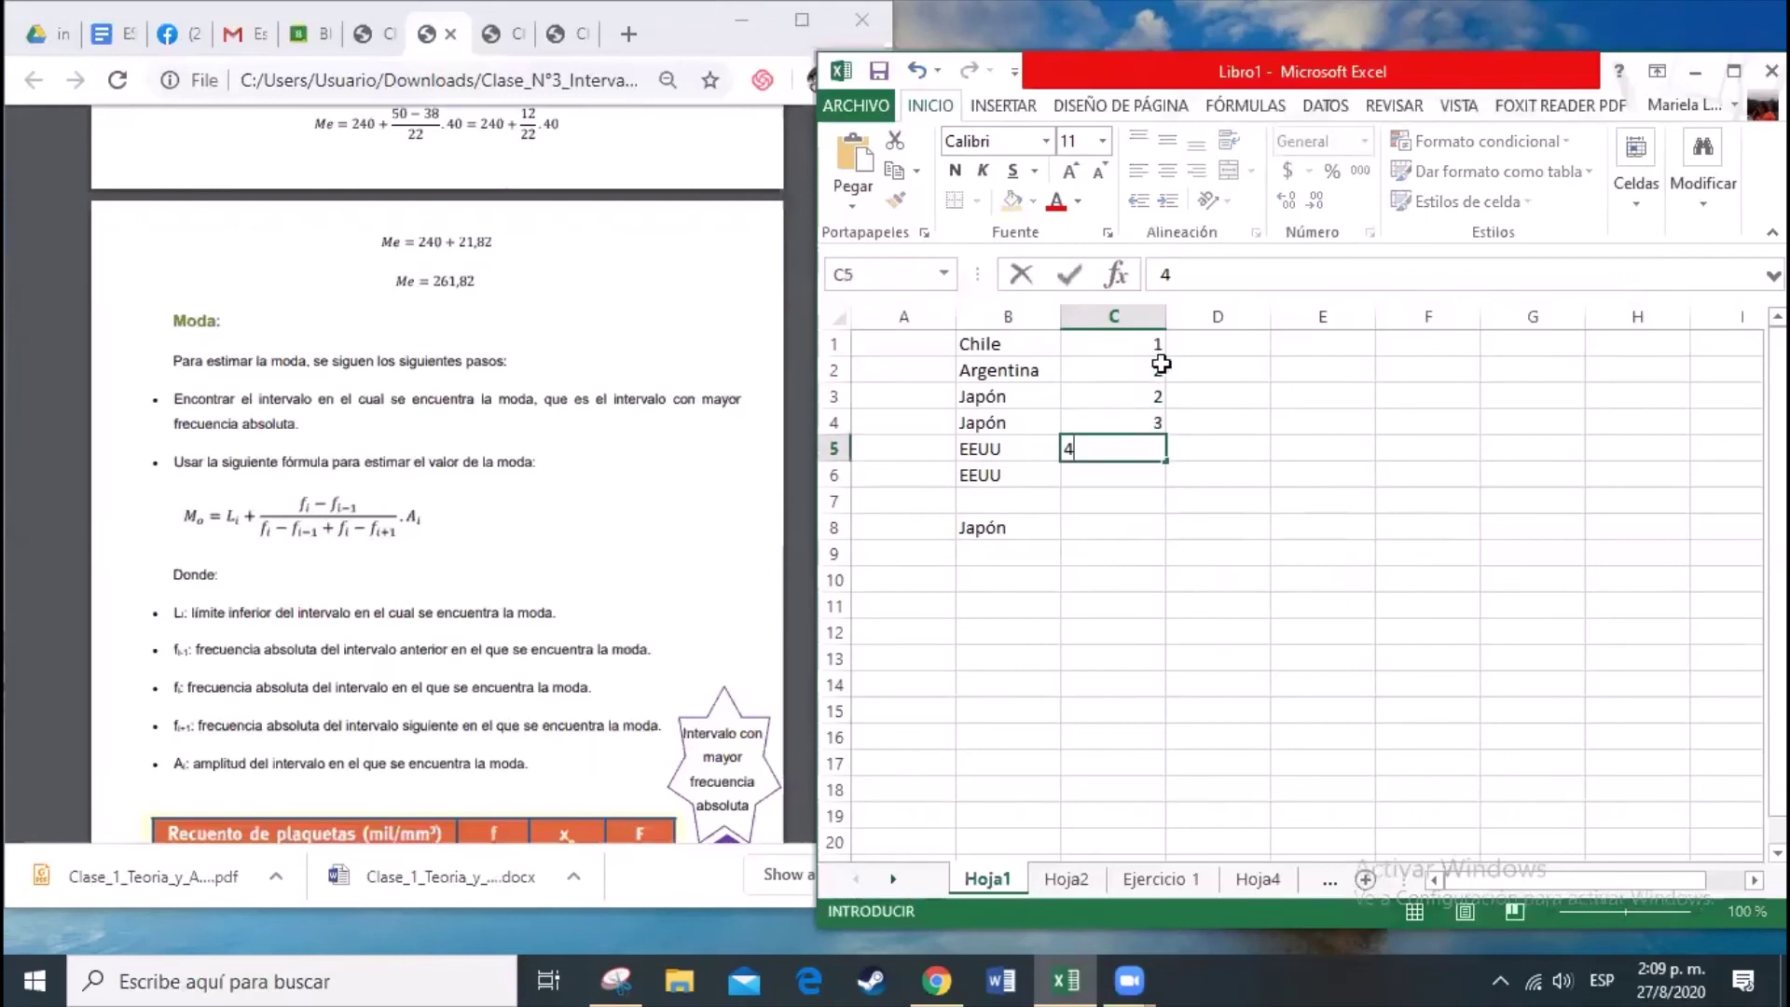
key("Return")
type("1")
key("Return")
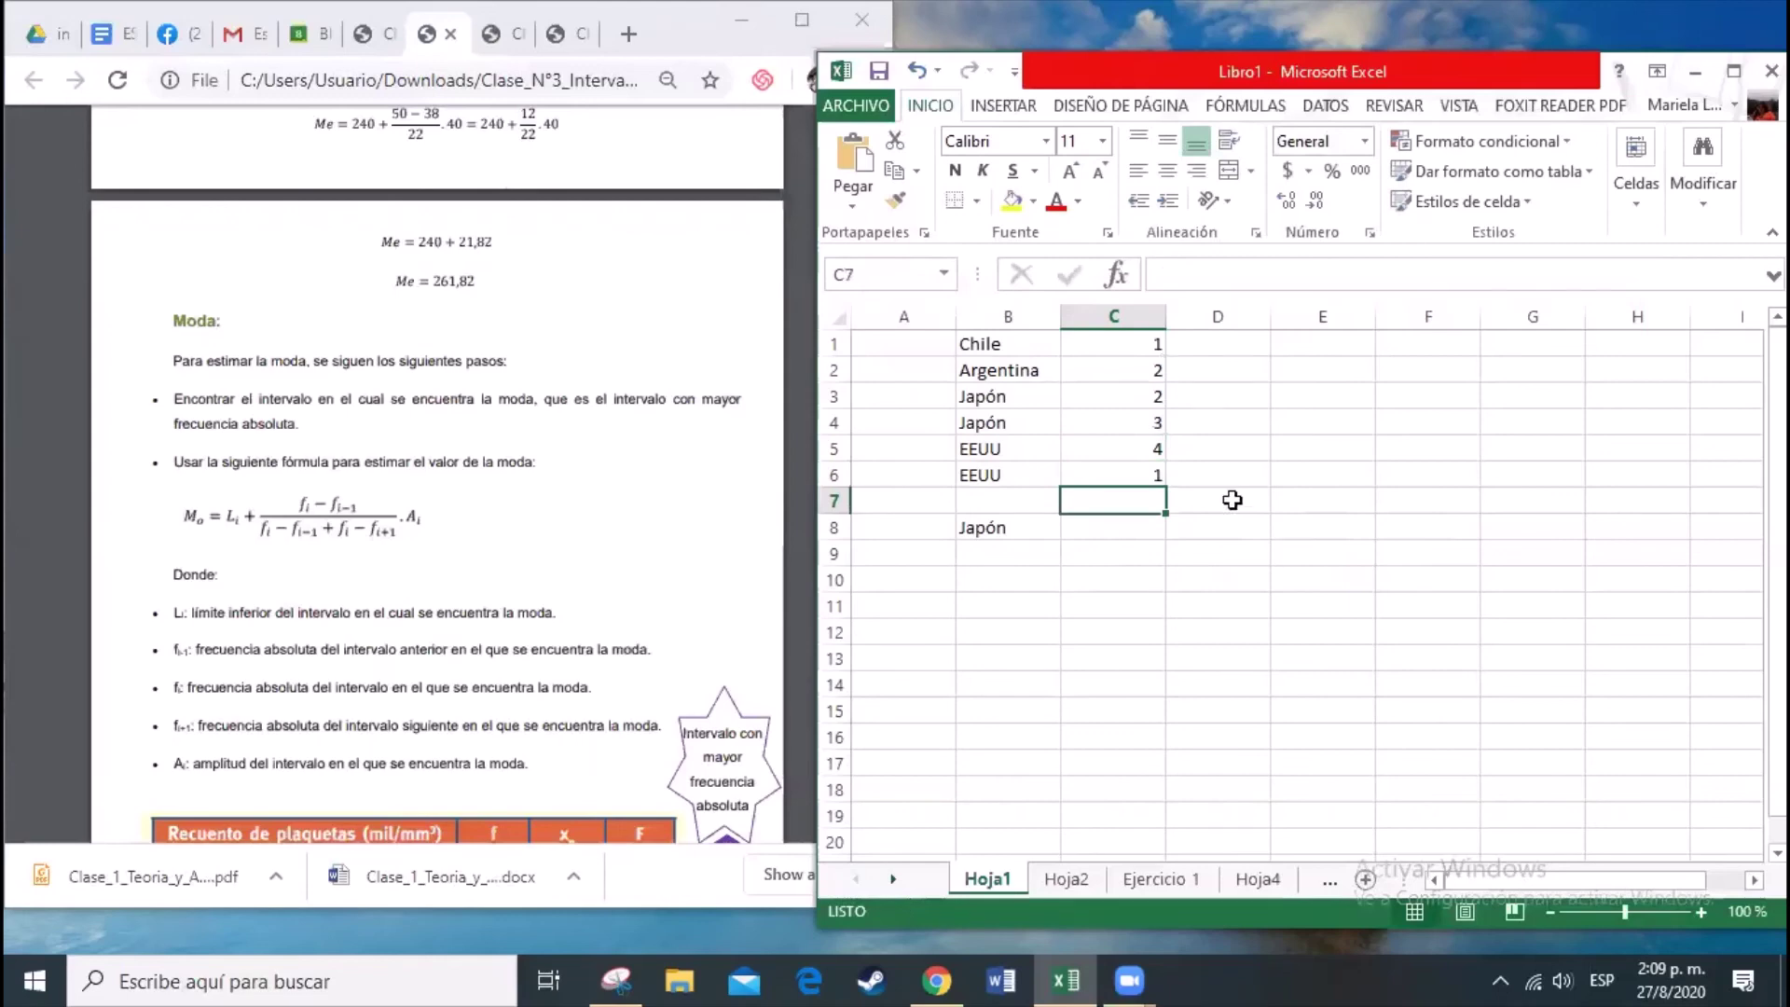
Step: Change the number in C5 to 2
left_click(1102, 530)
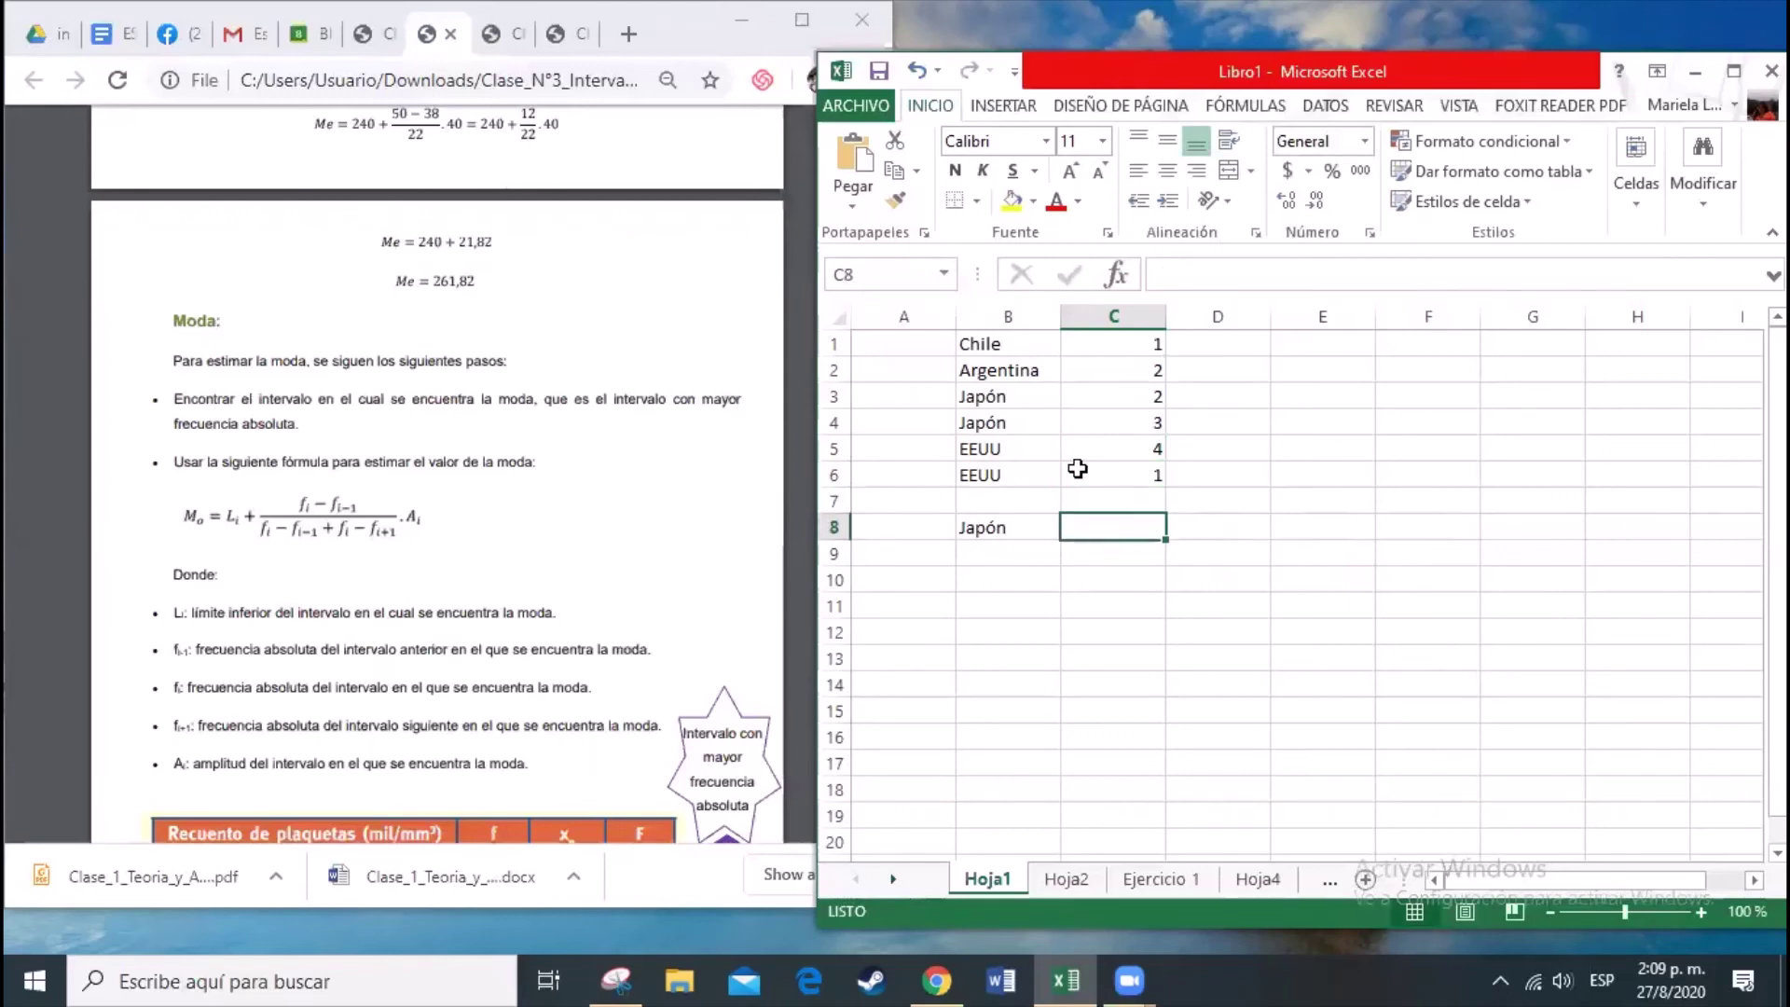
left_click(1119, 446)
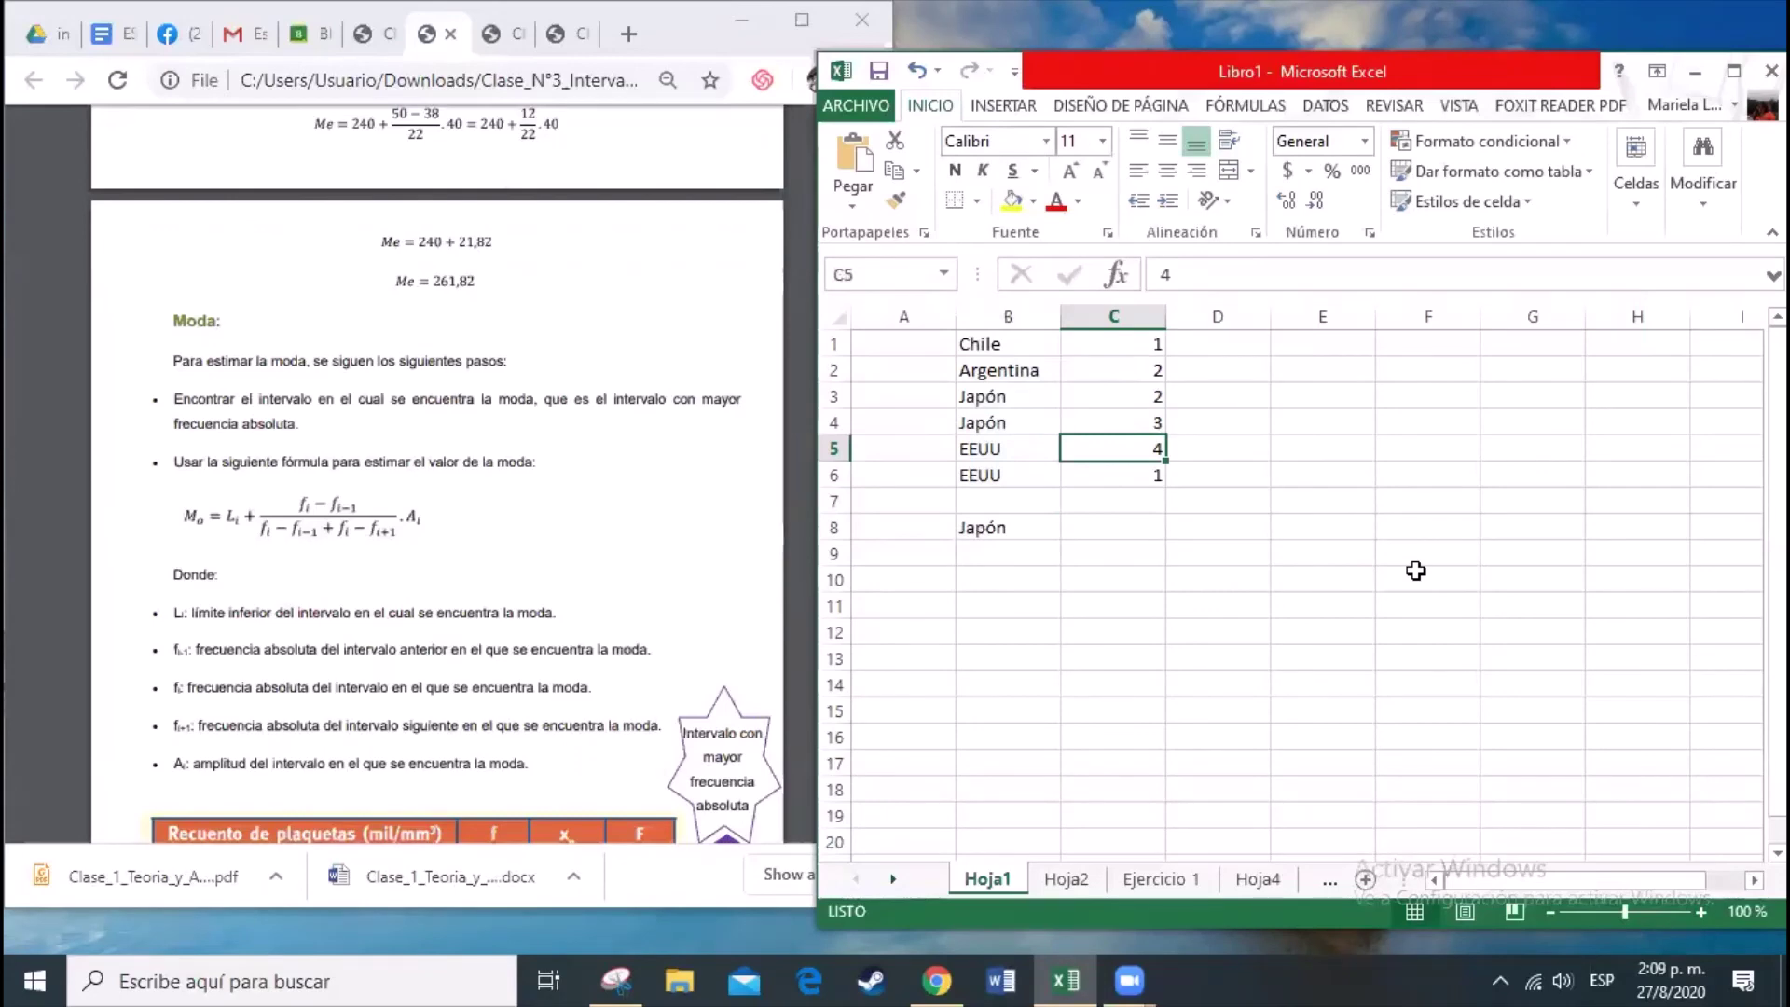
type("2")
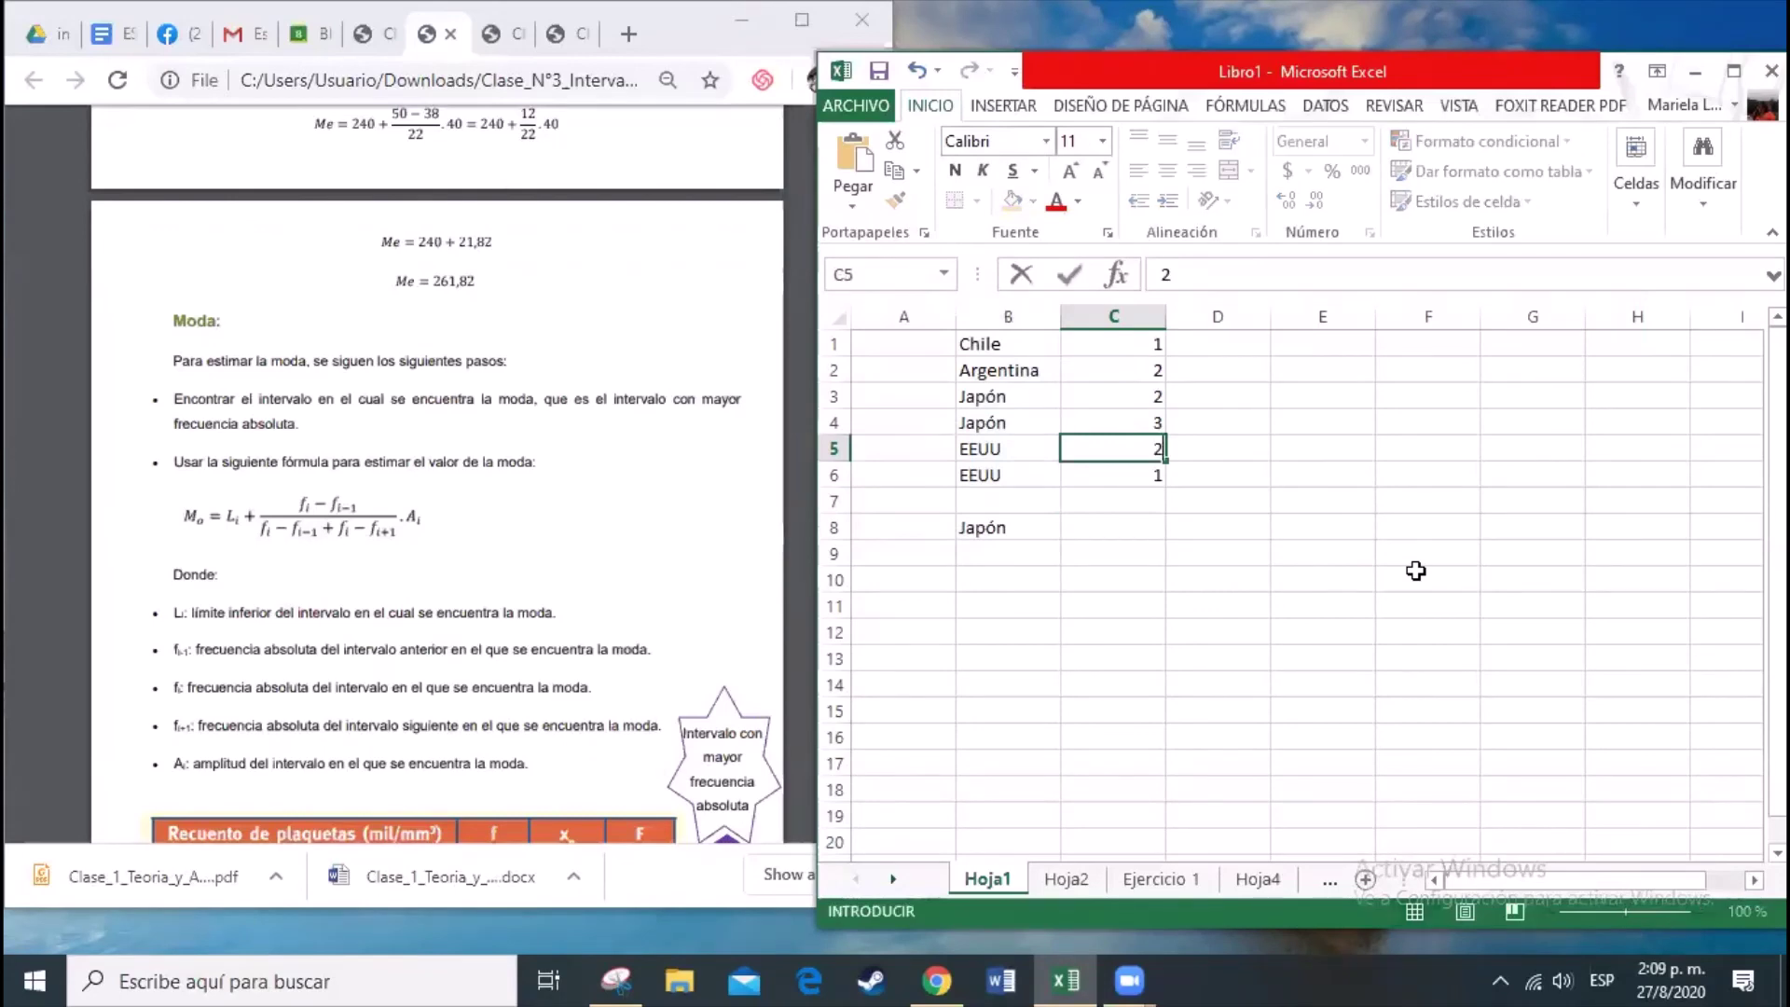
Step: Calculate the mode of the numeric list in C8 with =MODA.UNO(C1:C6)
left_click(1096, 523)
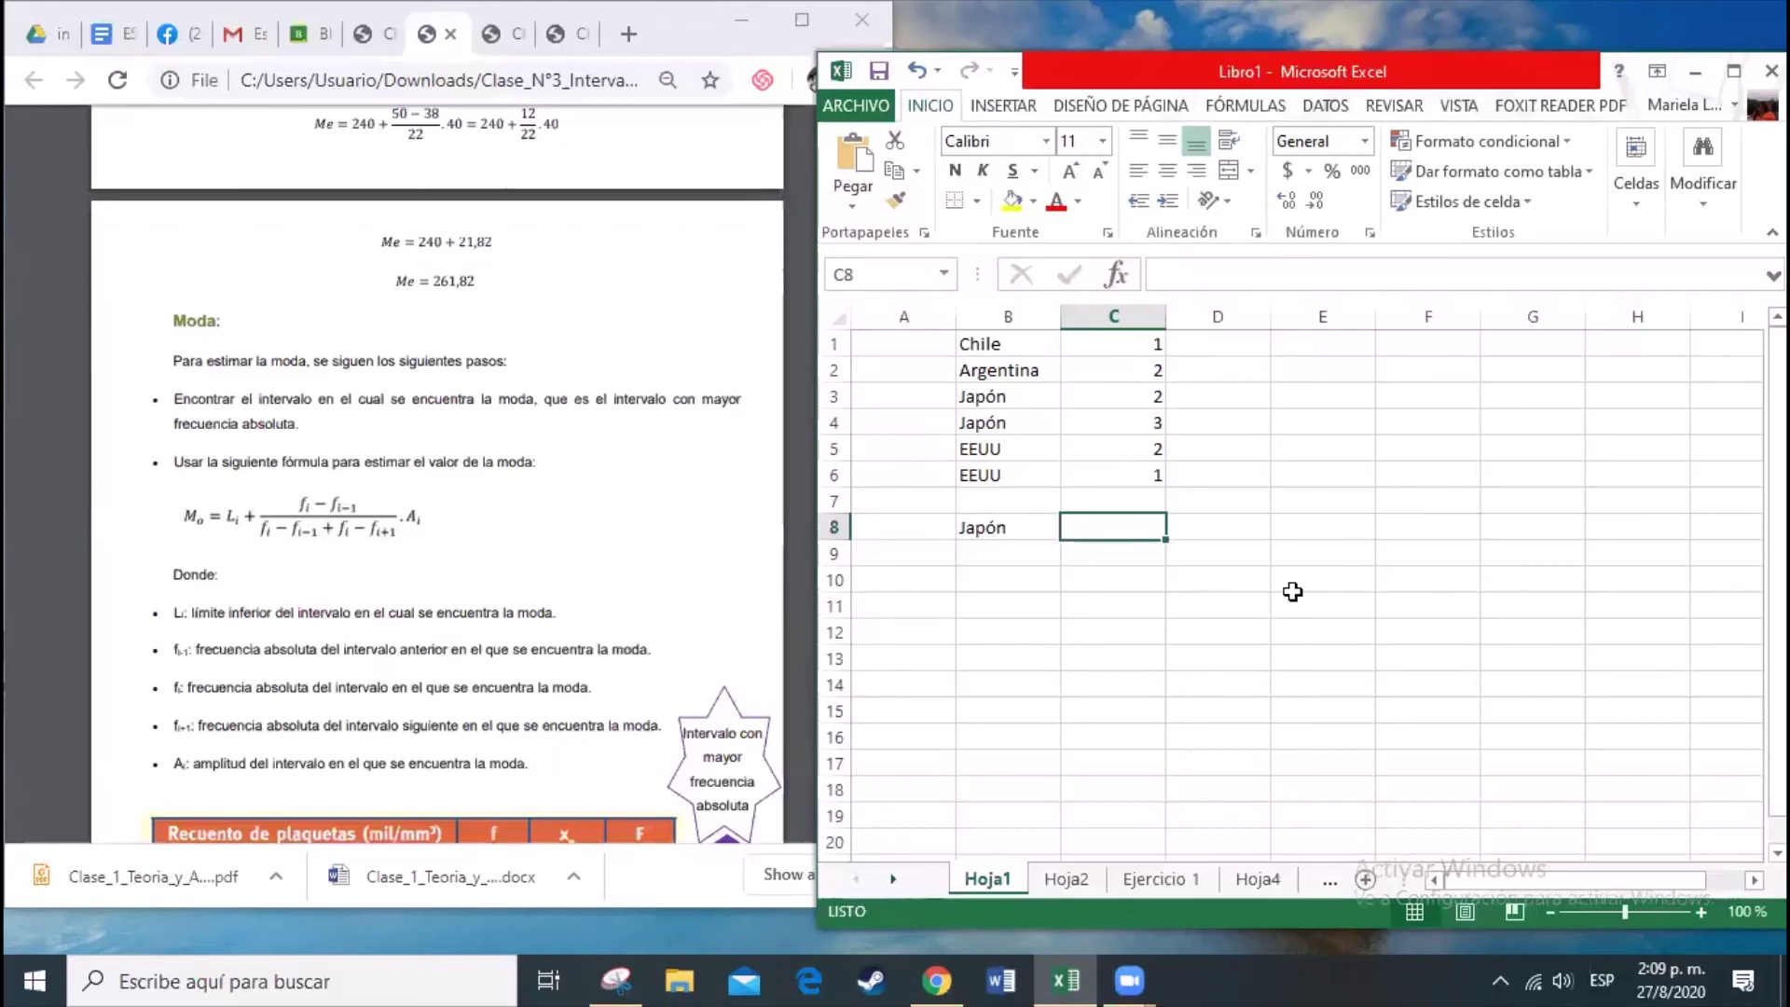
type("=MODA")
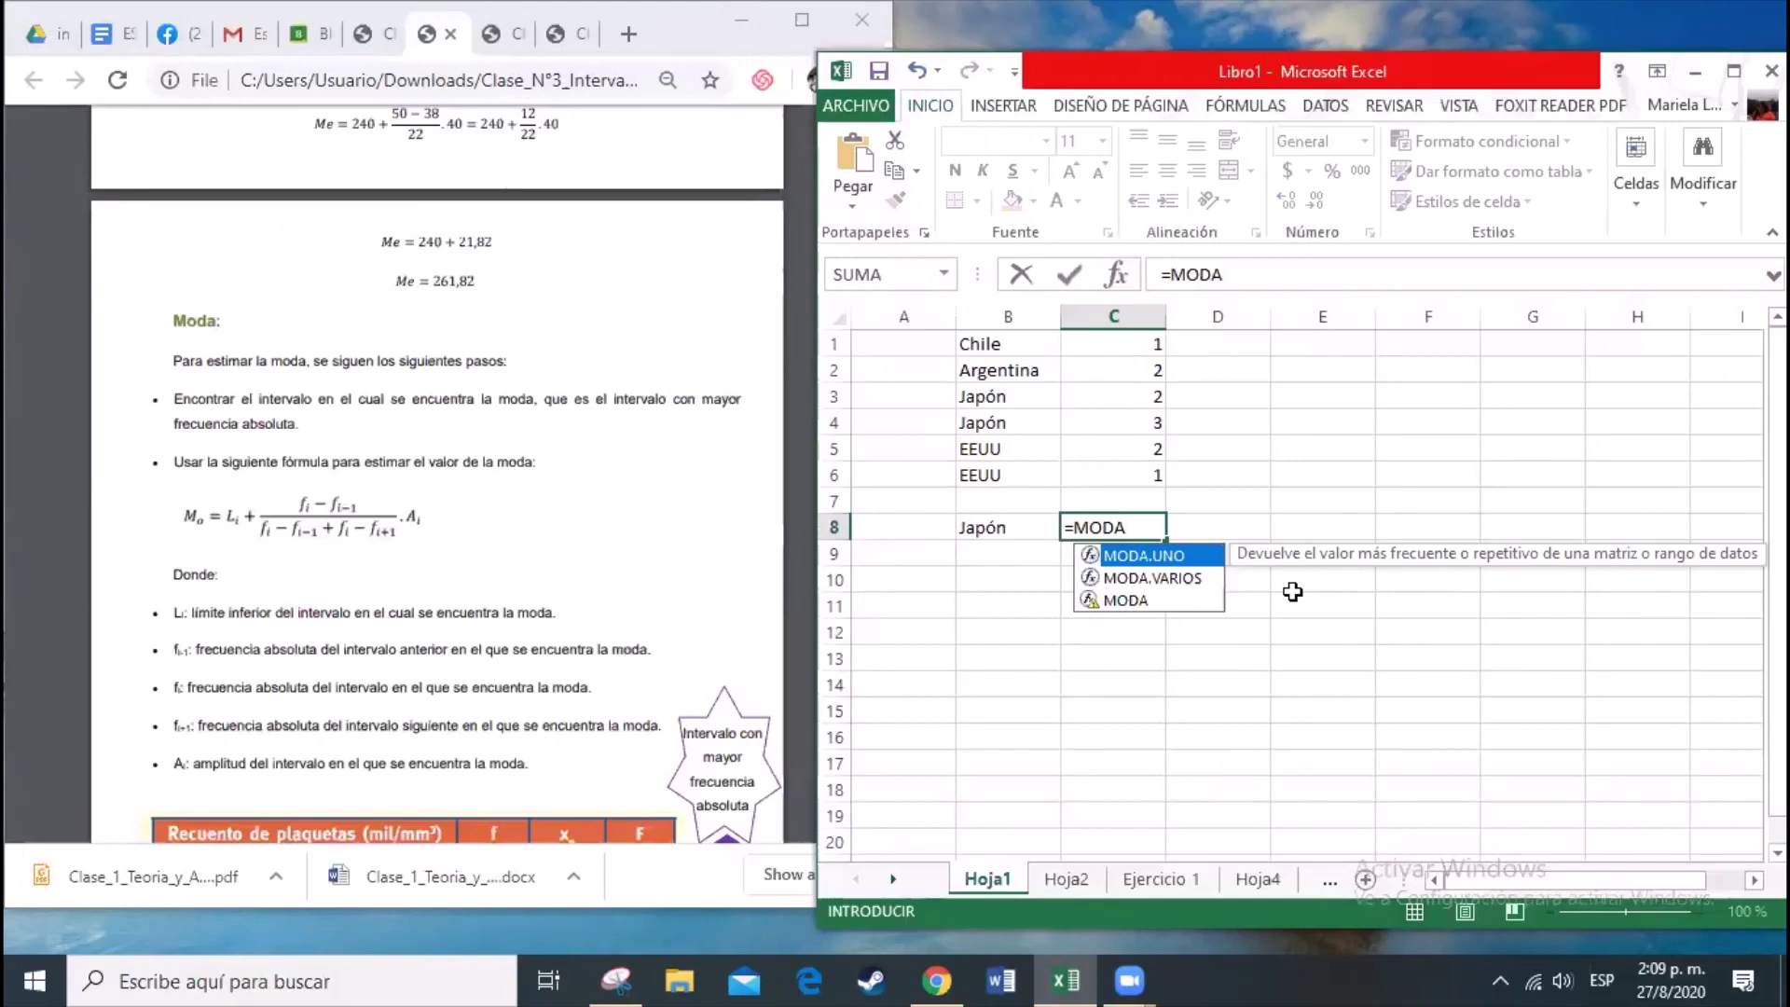
type(".")
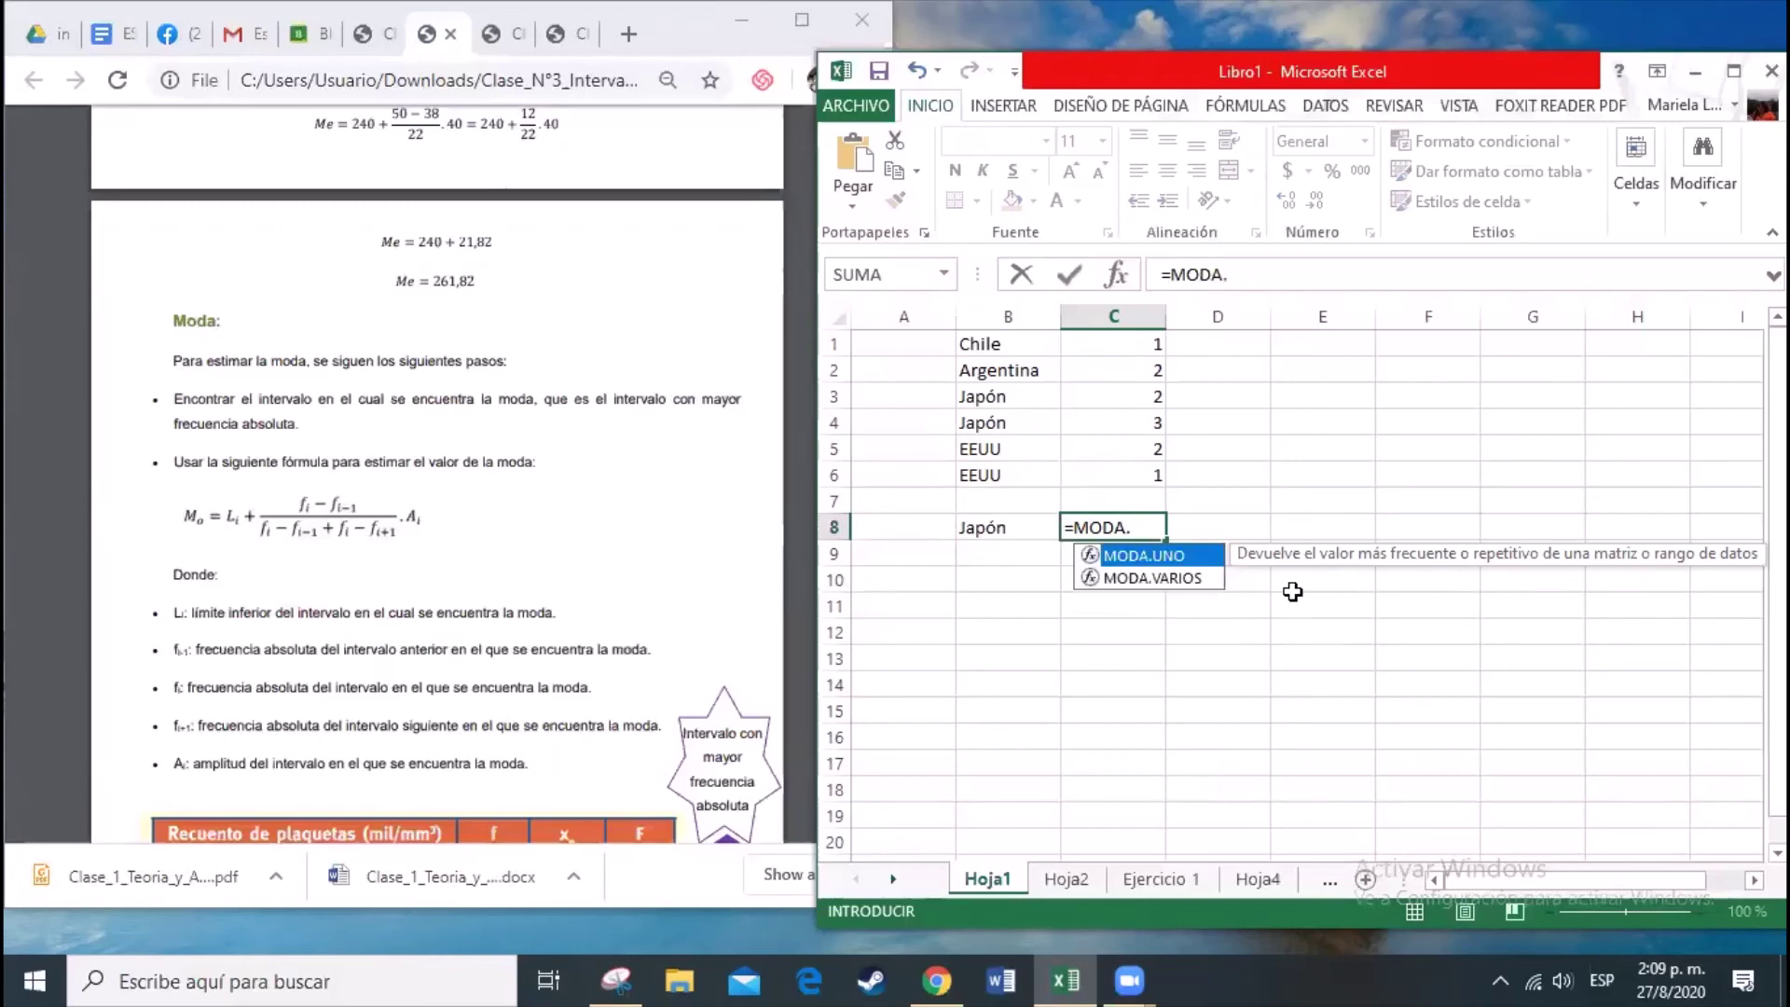
type("UNO(")
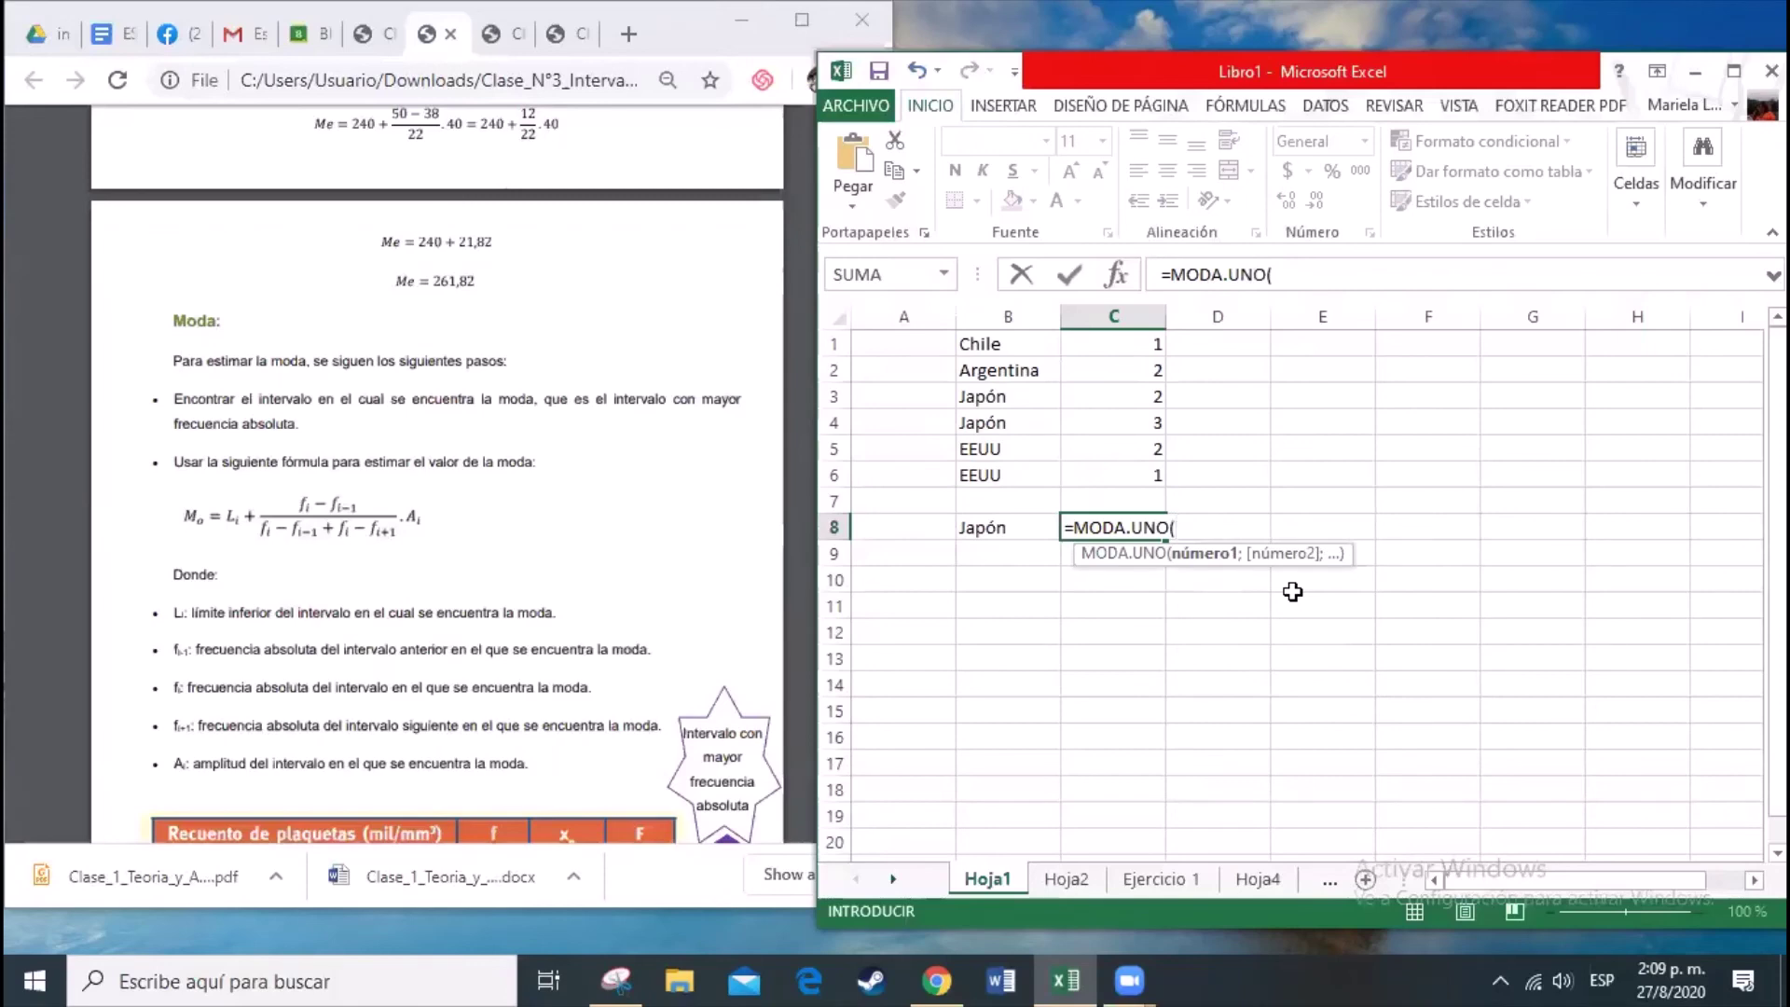
left_click_drag(1127, 345, 1122, 476)
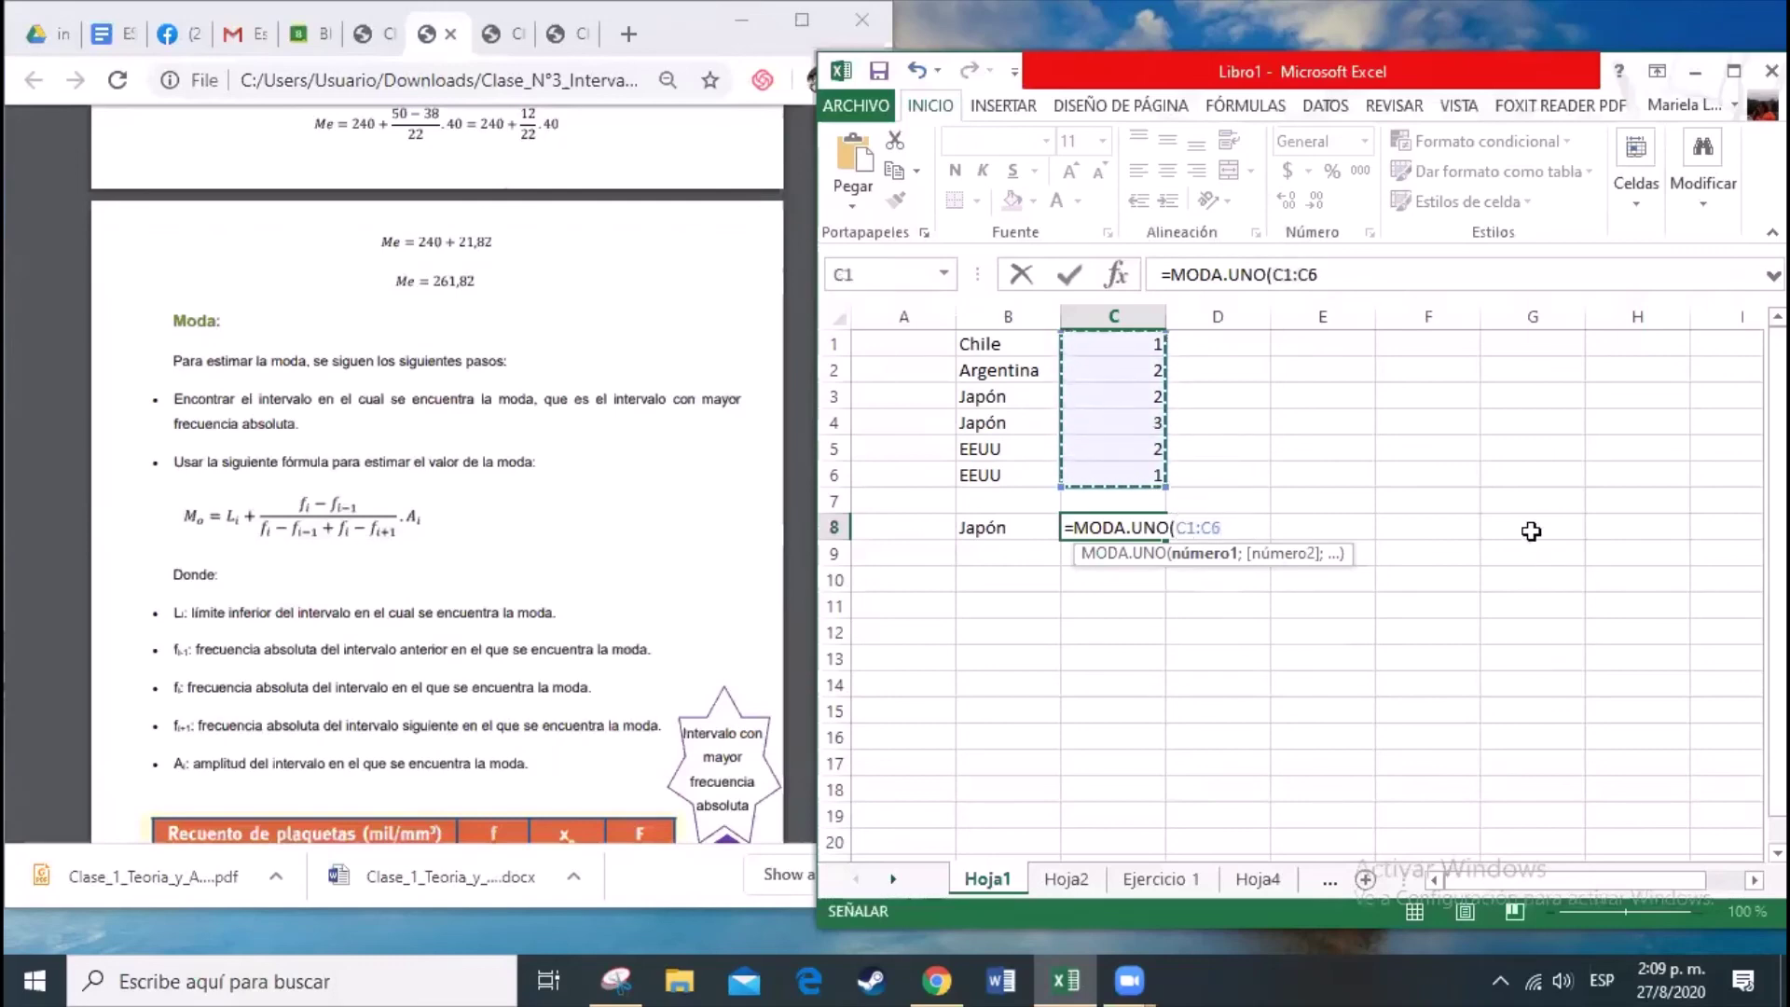
type(")")
key("Return")
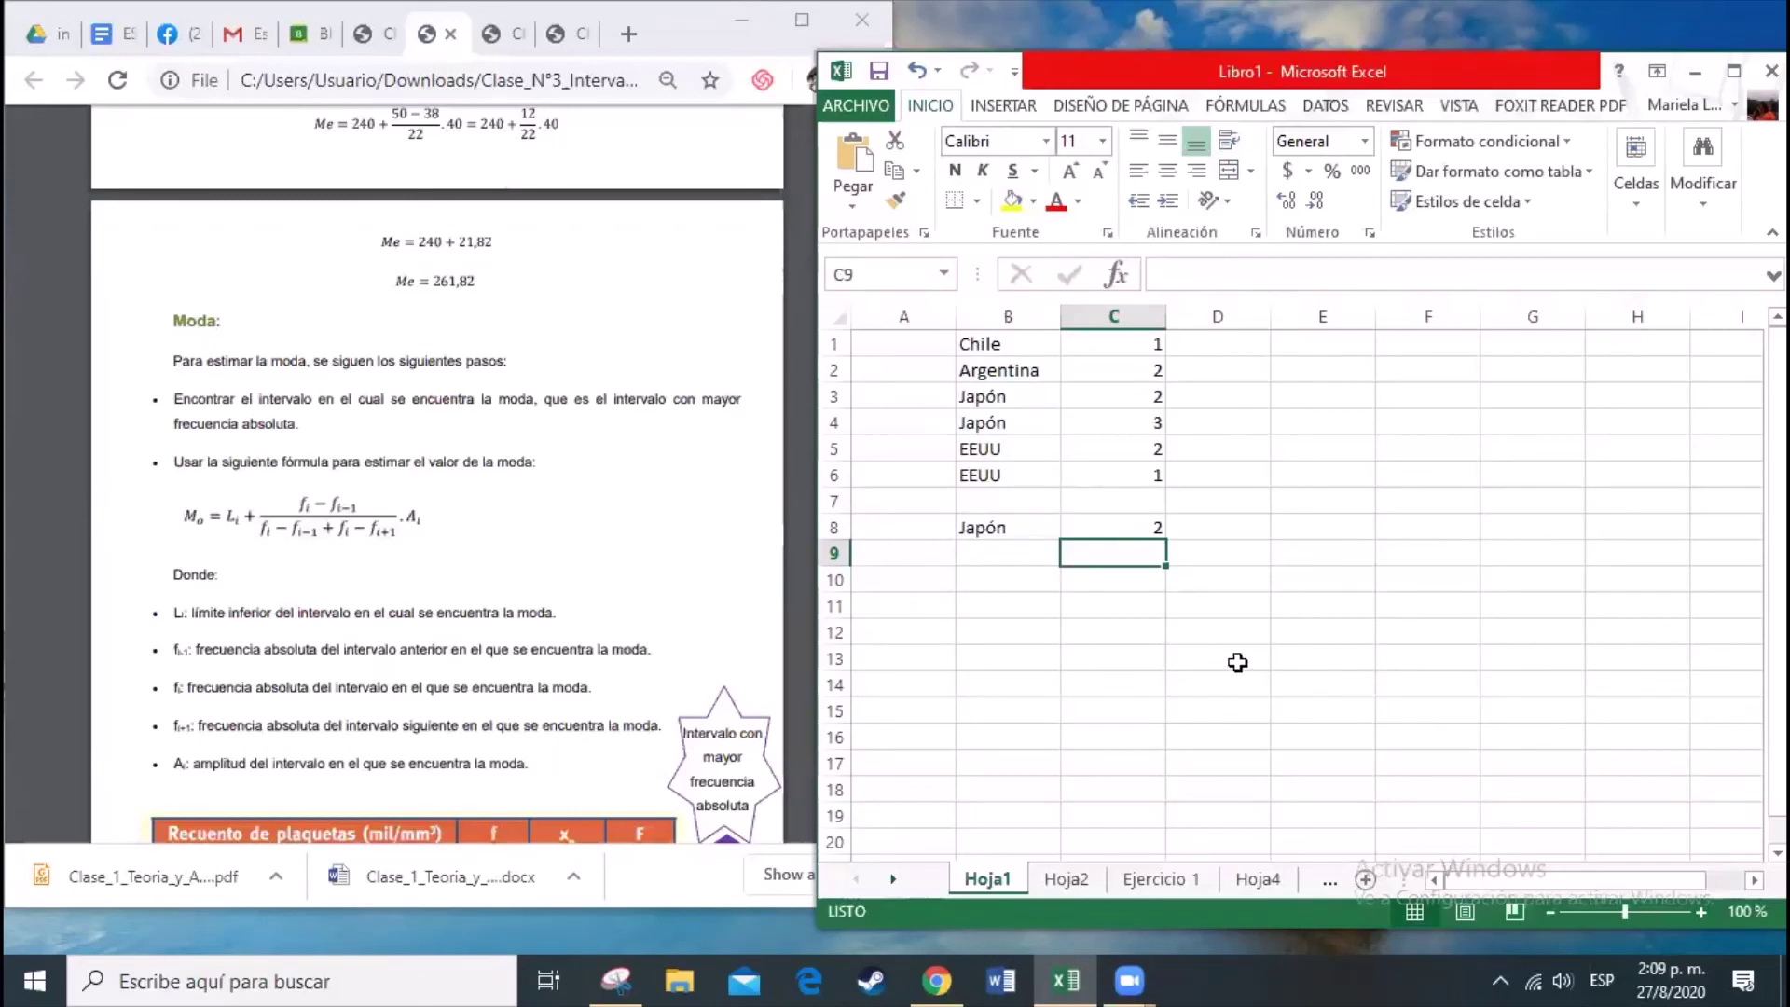
left_click(1246, 345)
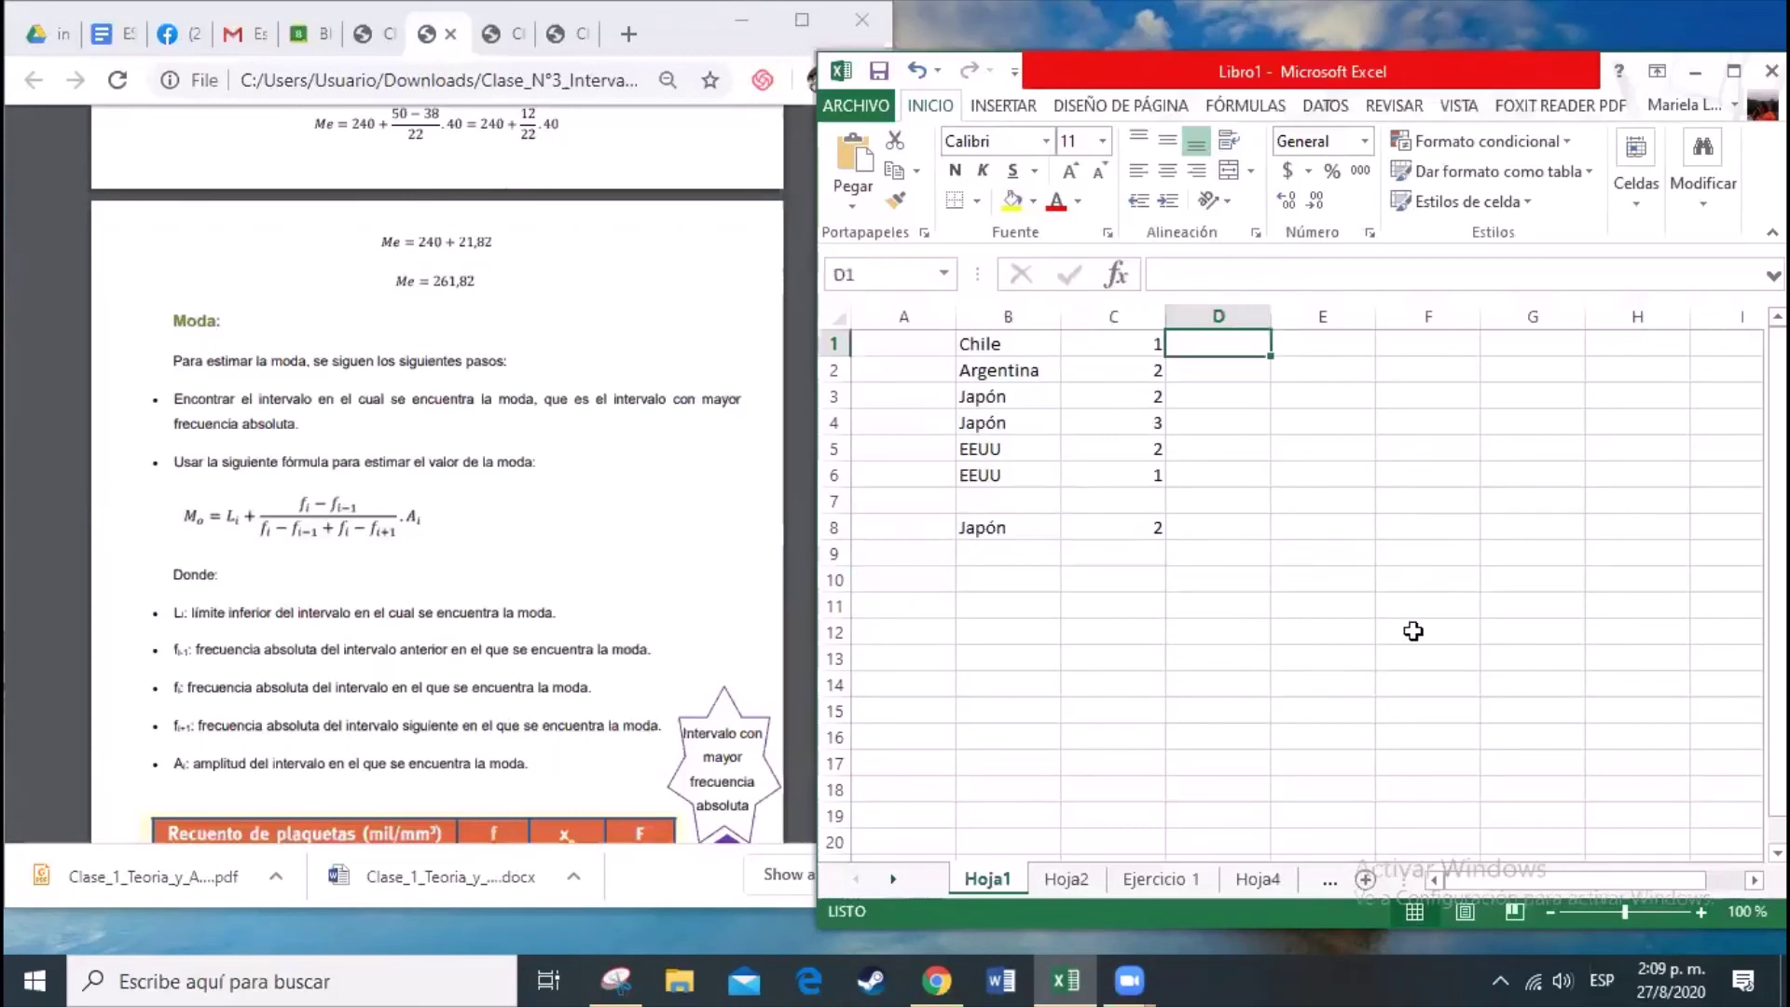
left_click(1031, 531)
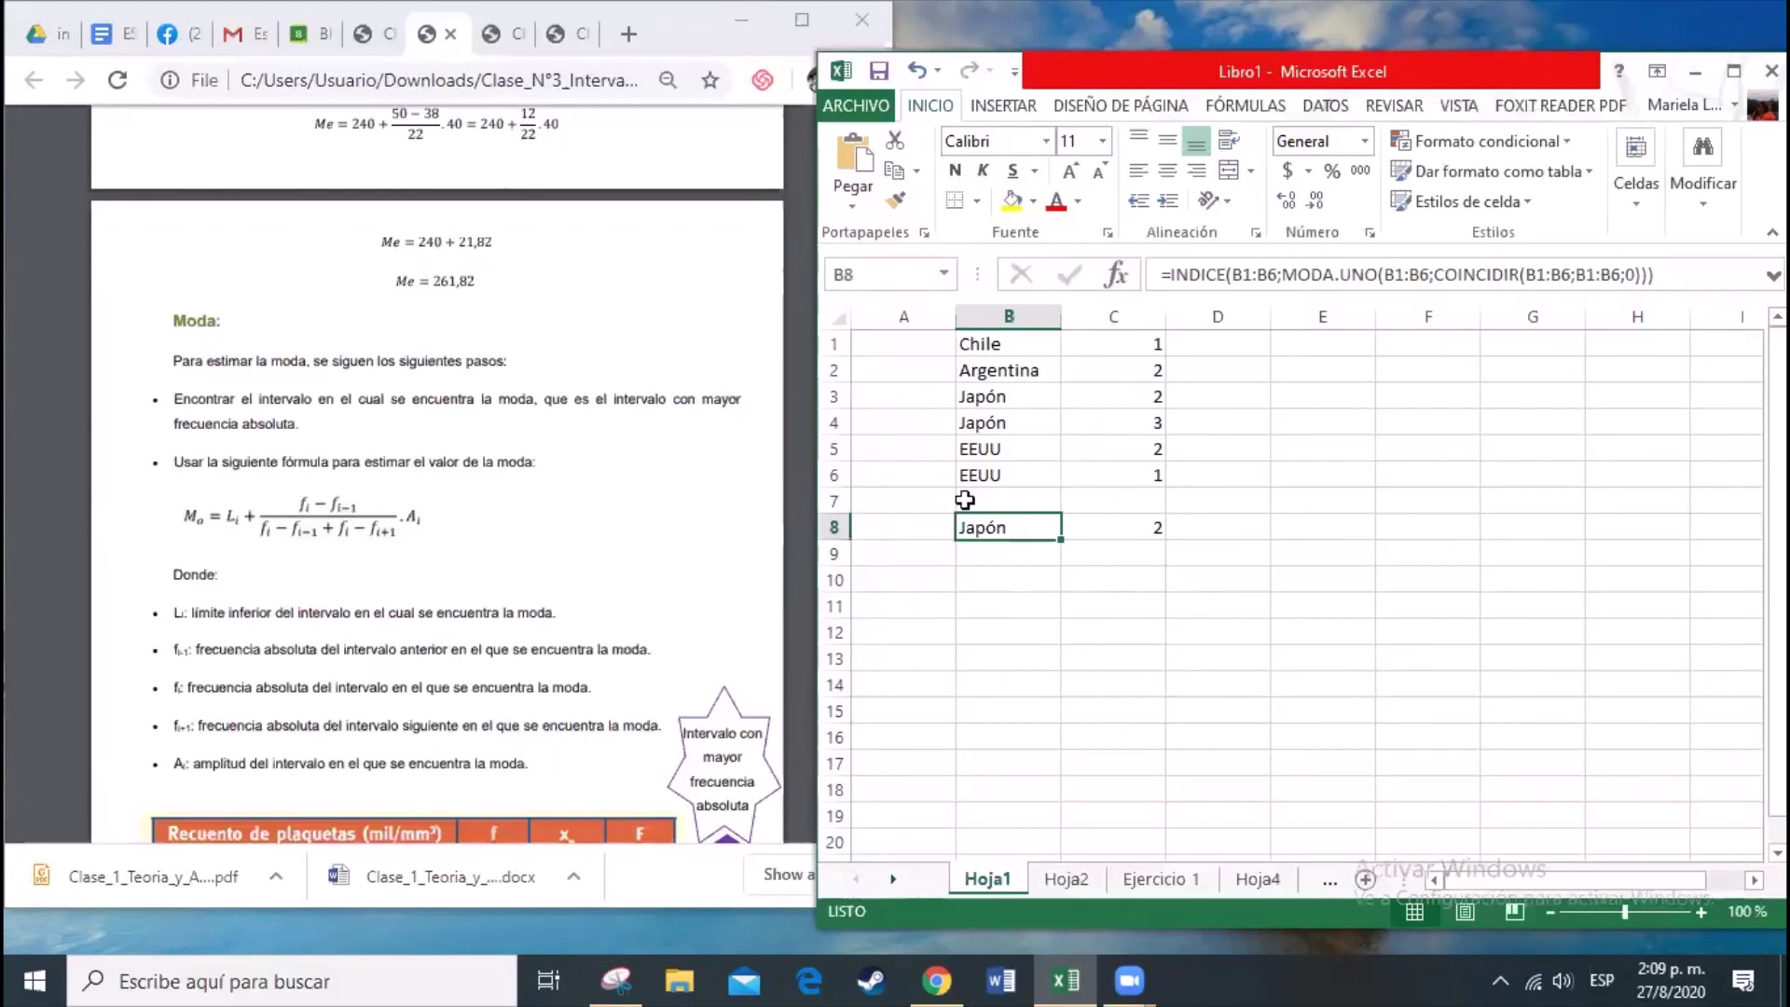
left_click(1040, 557)
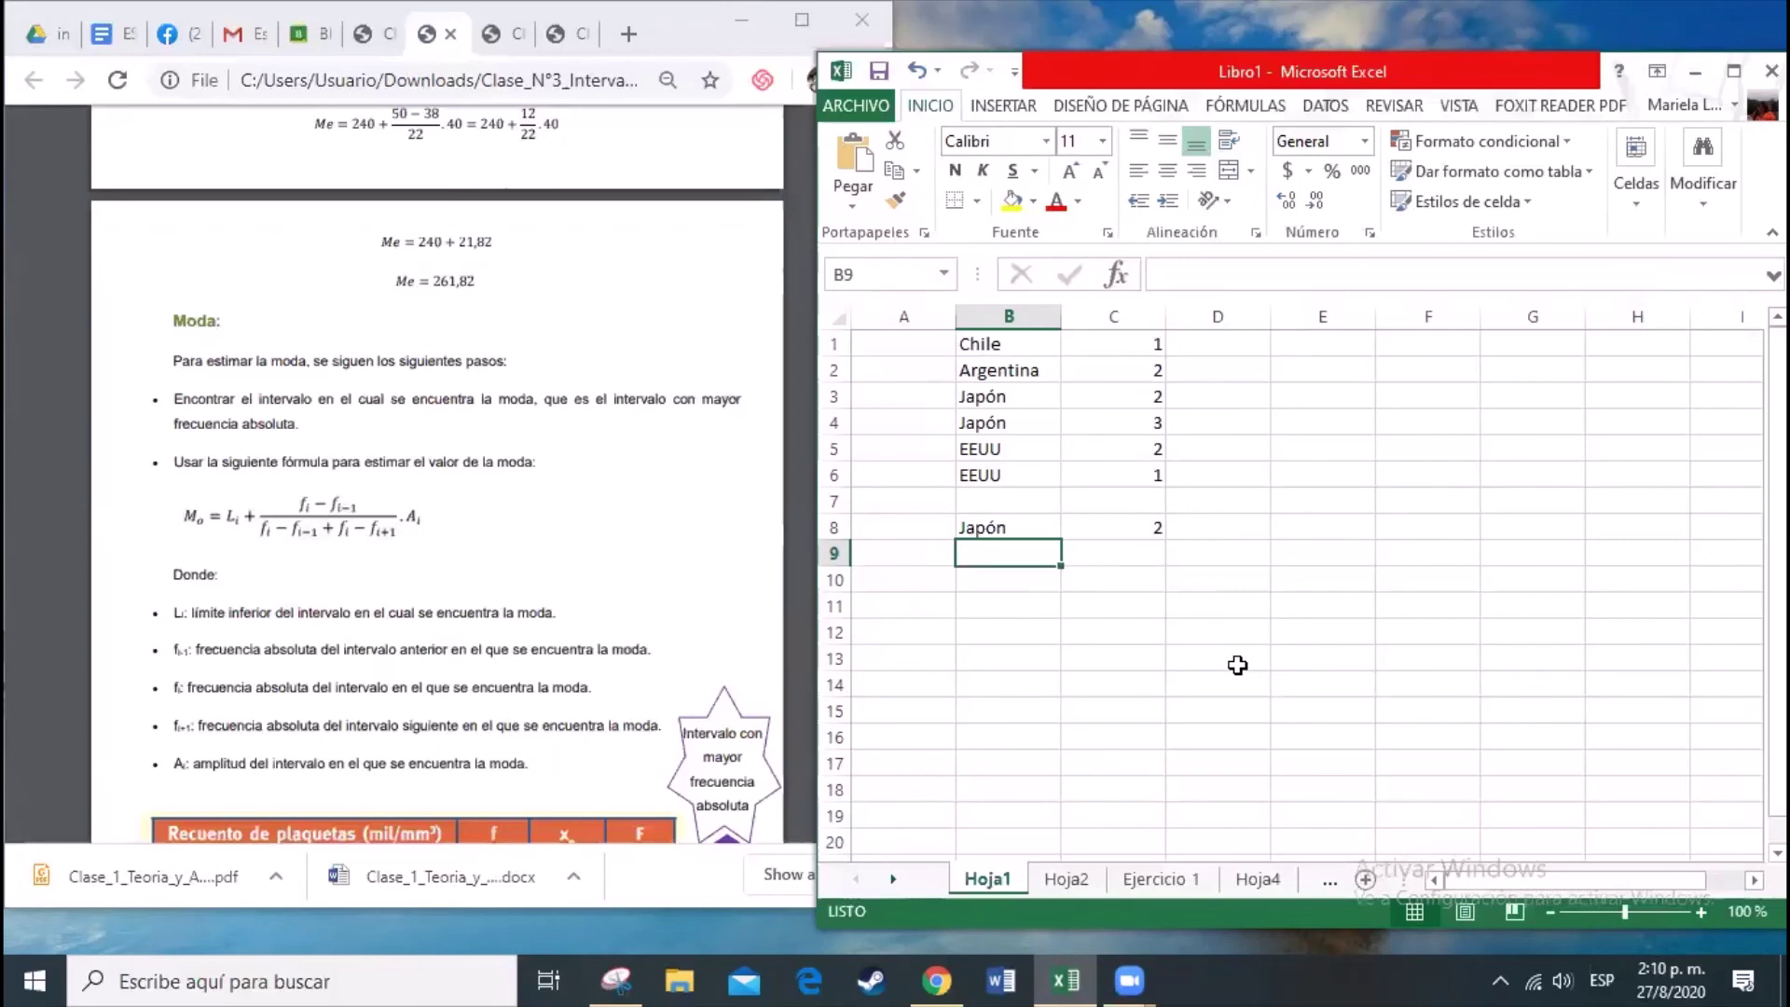
type("CO")
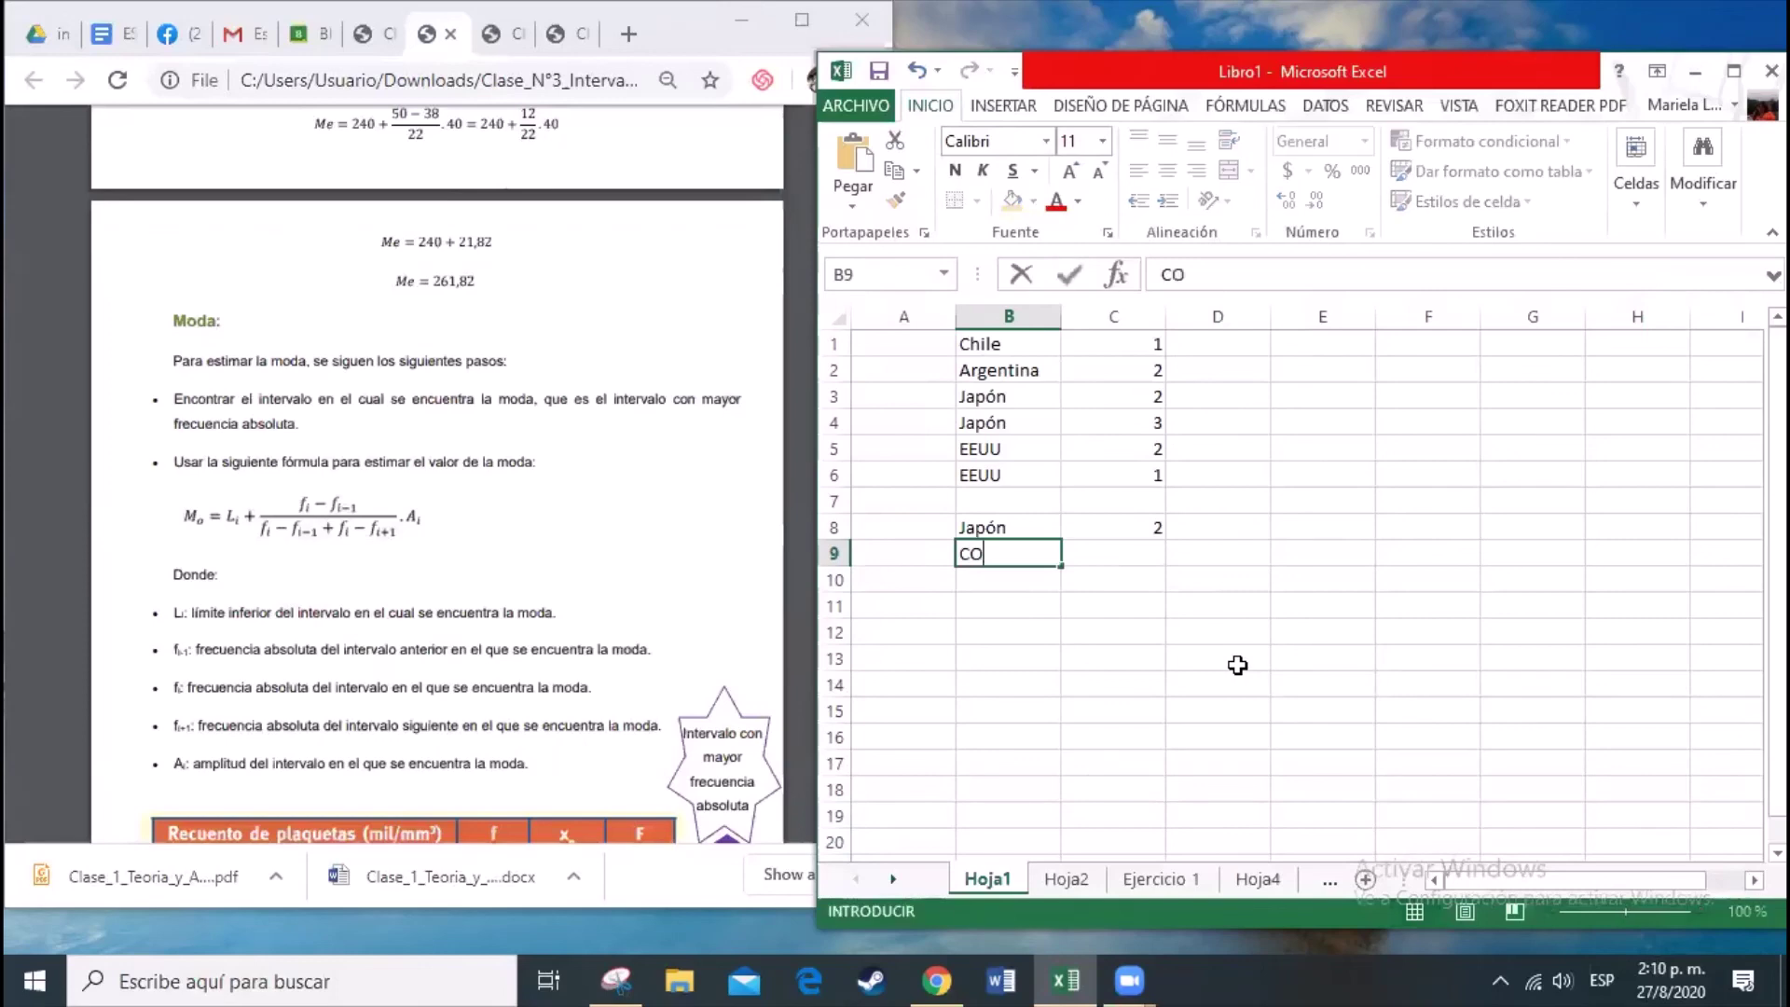
type("NTAR.SI(")
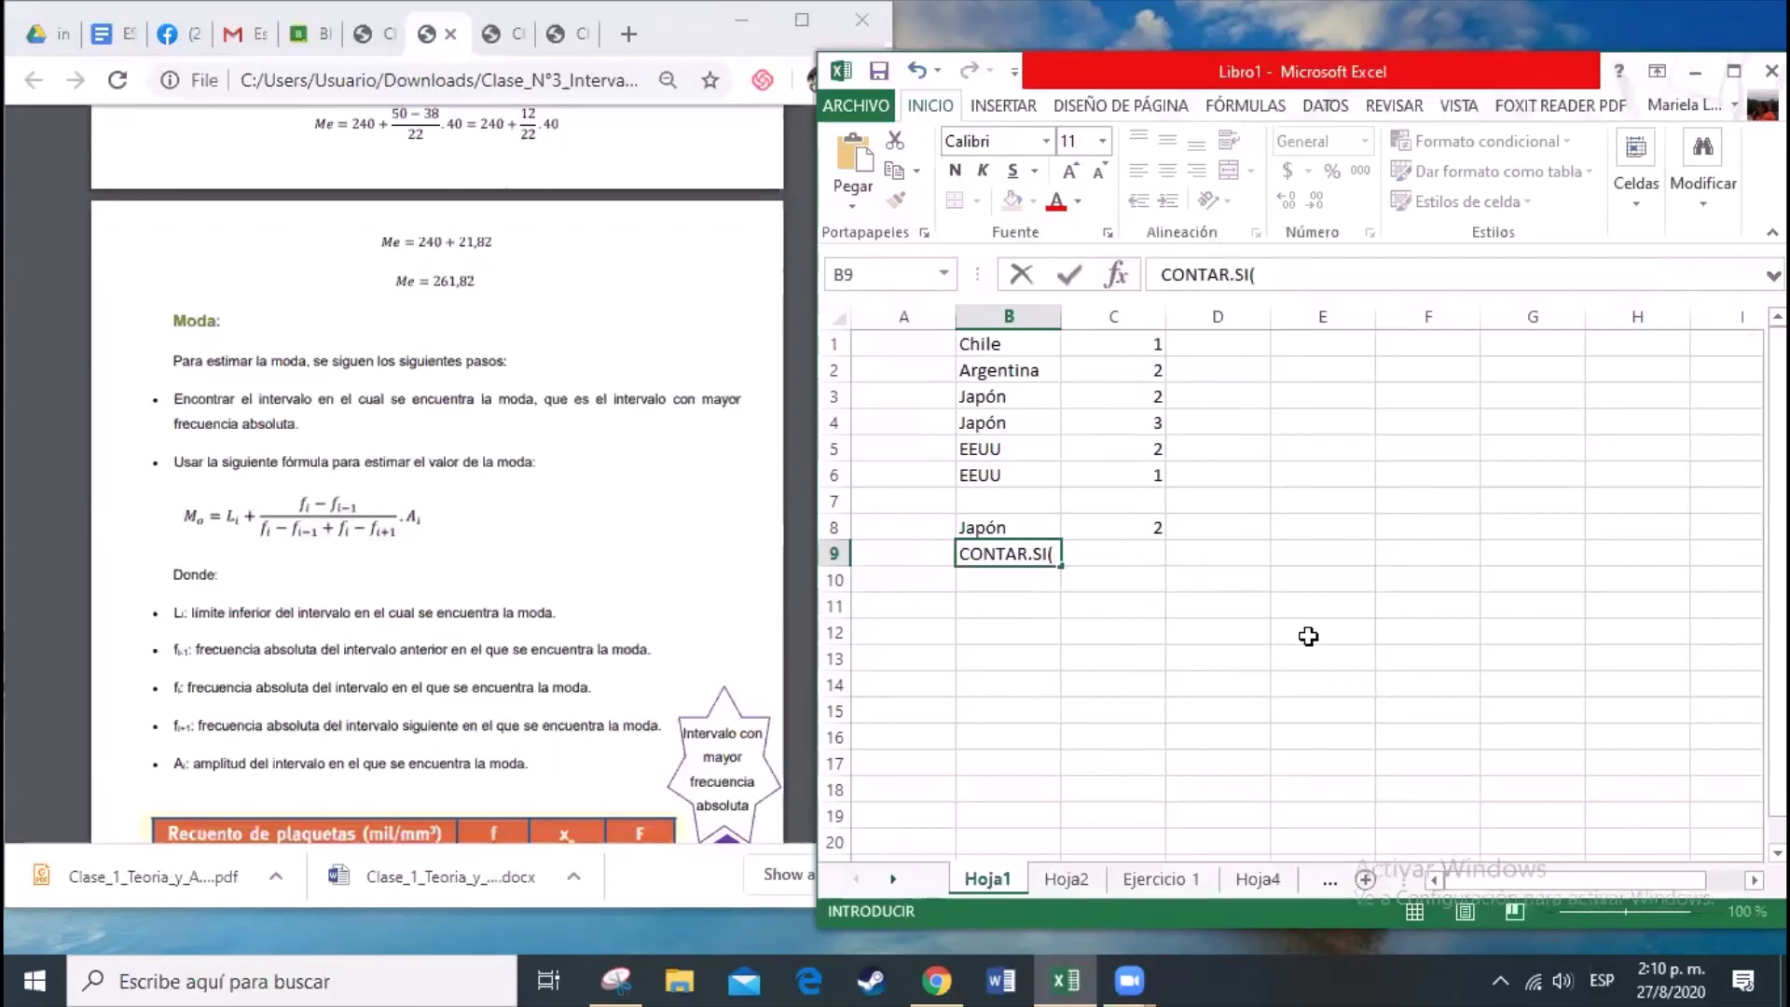
left_click(1028, 347)
left_click_drag(1028, 371, 1027, 468)
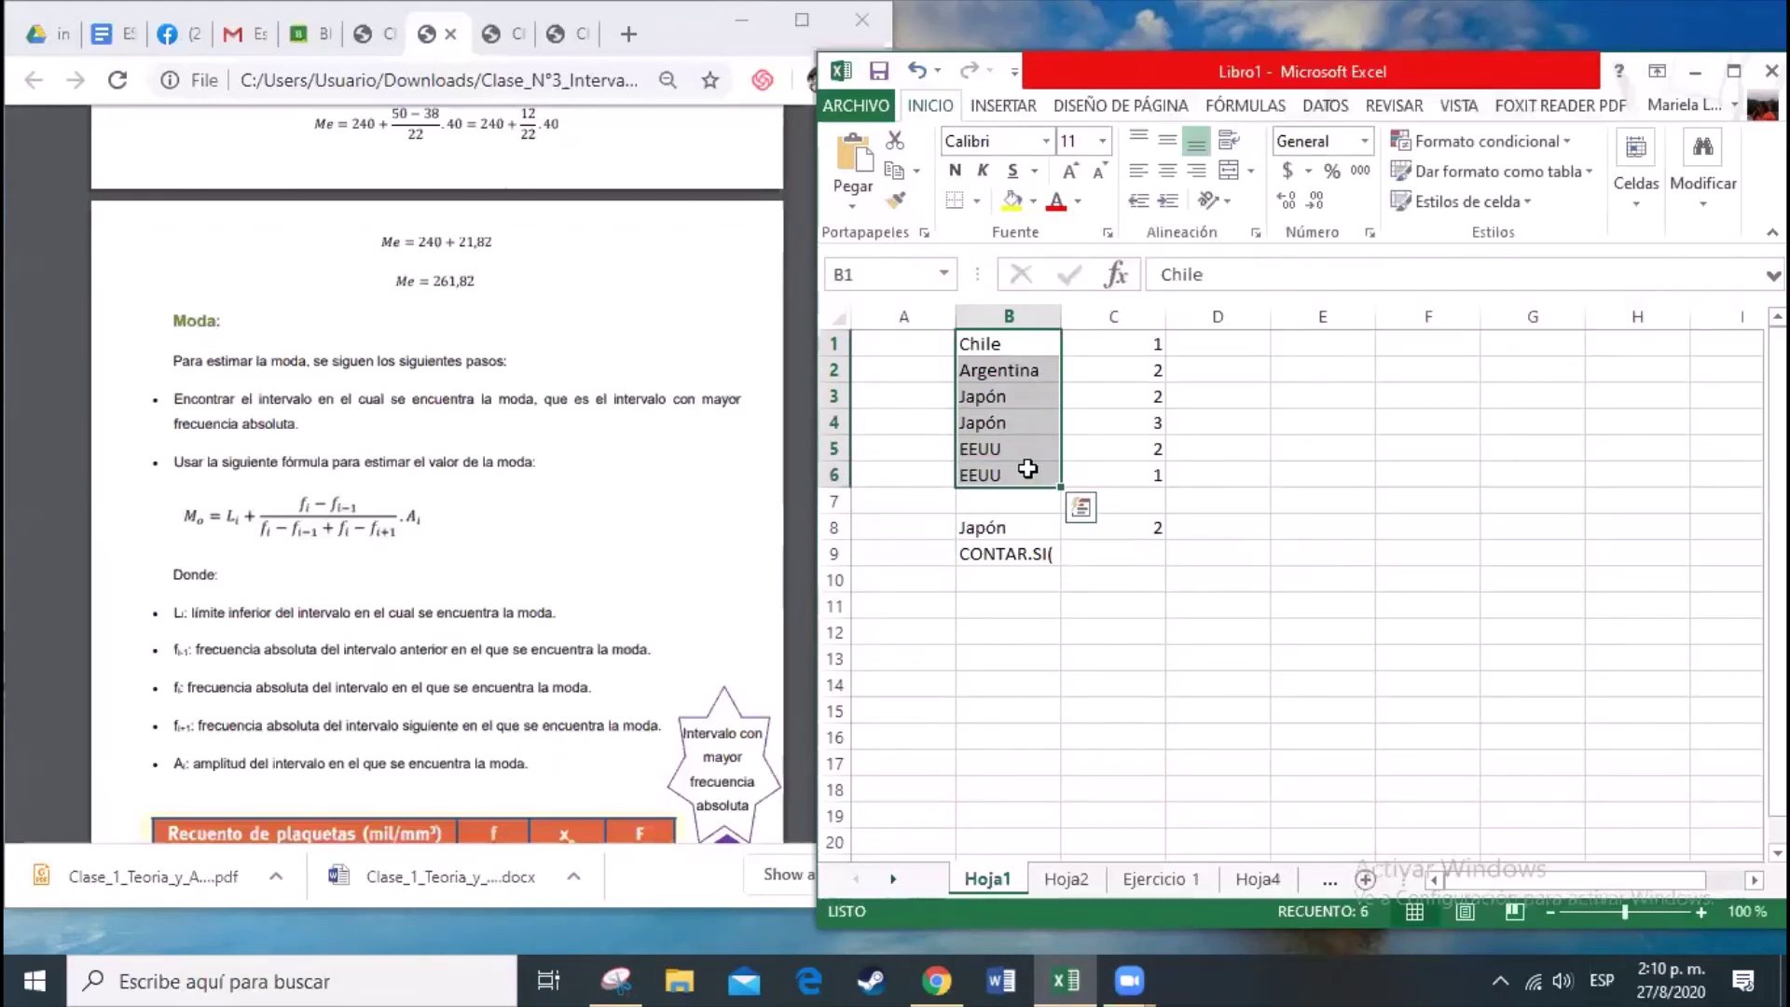
left_click(1007, 550)
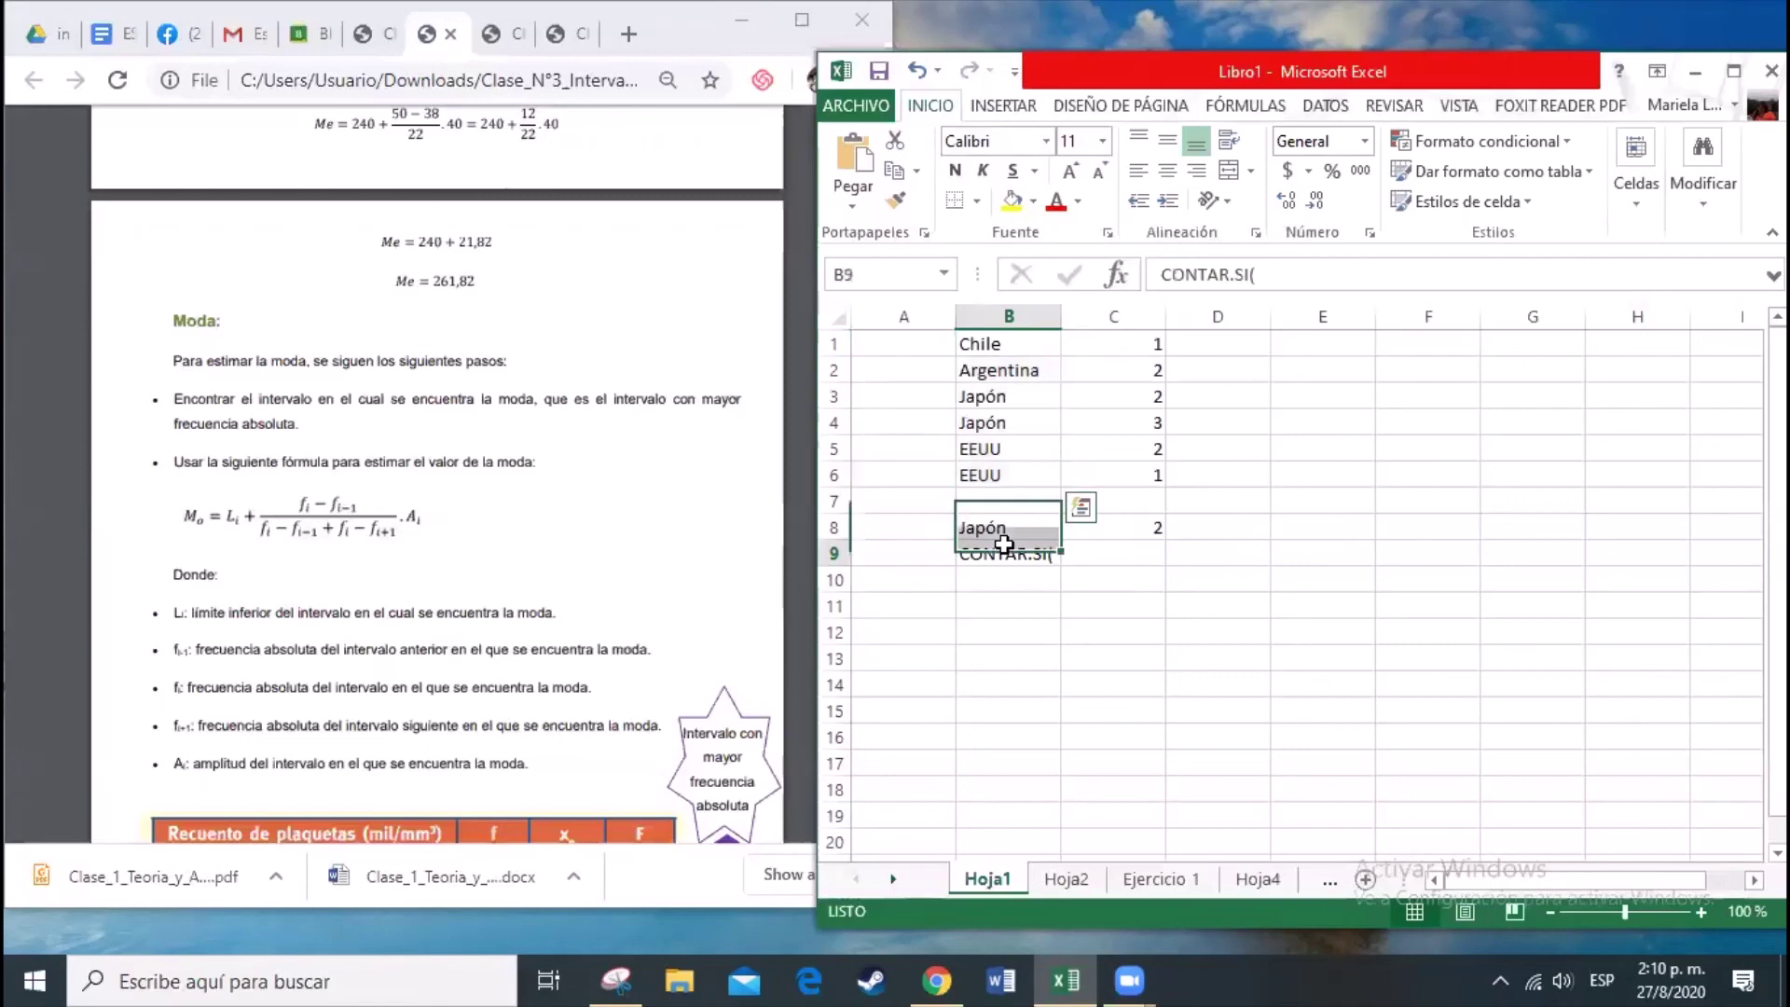
left_click(1257, 273)
left_click_drag(966, 344, 976, 458)
left_click(1078, 549)
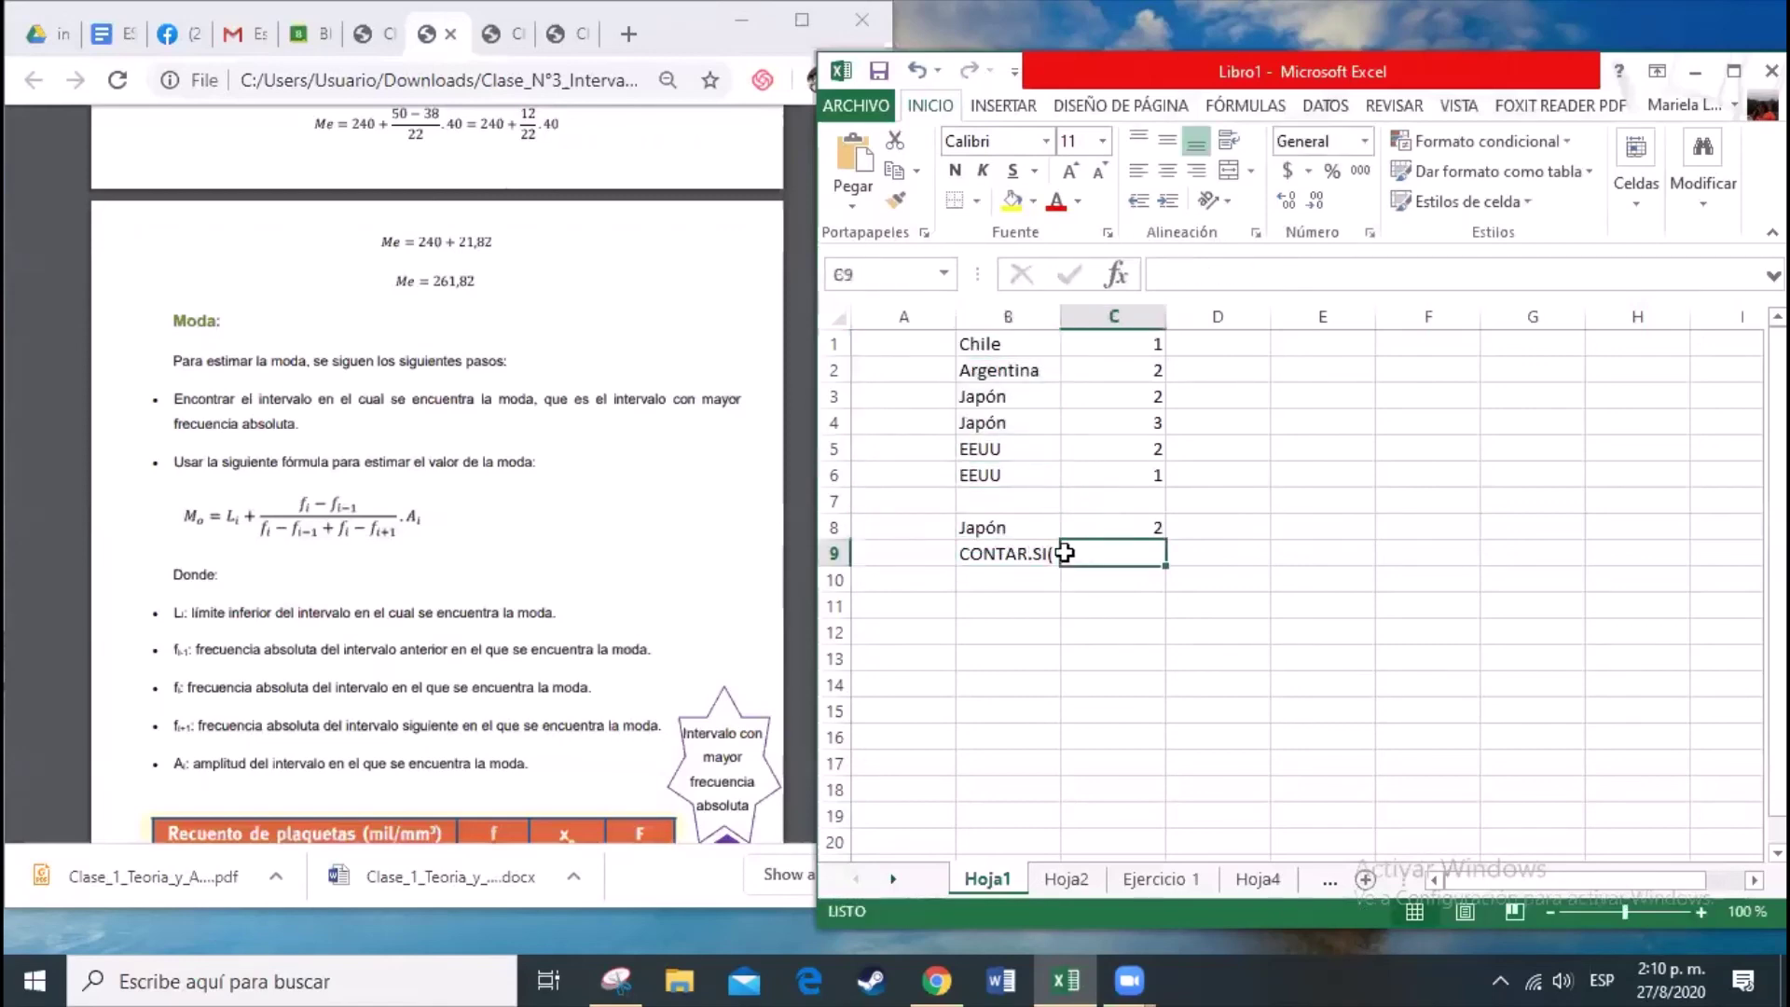
Step: Count how often Japón occurs in the country list by entering =CONTAR.SI(B1:B6;"Japón") in B9
left_click(980, 554)
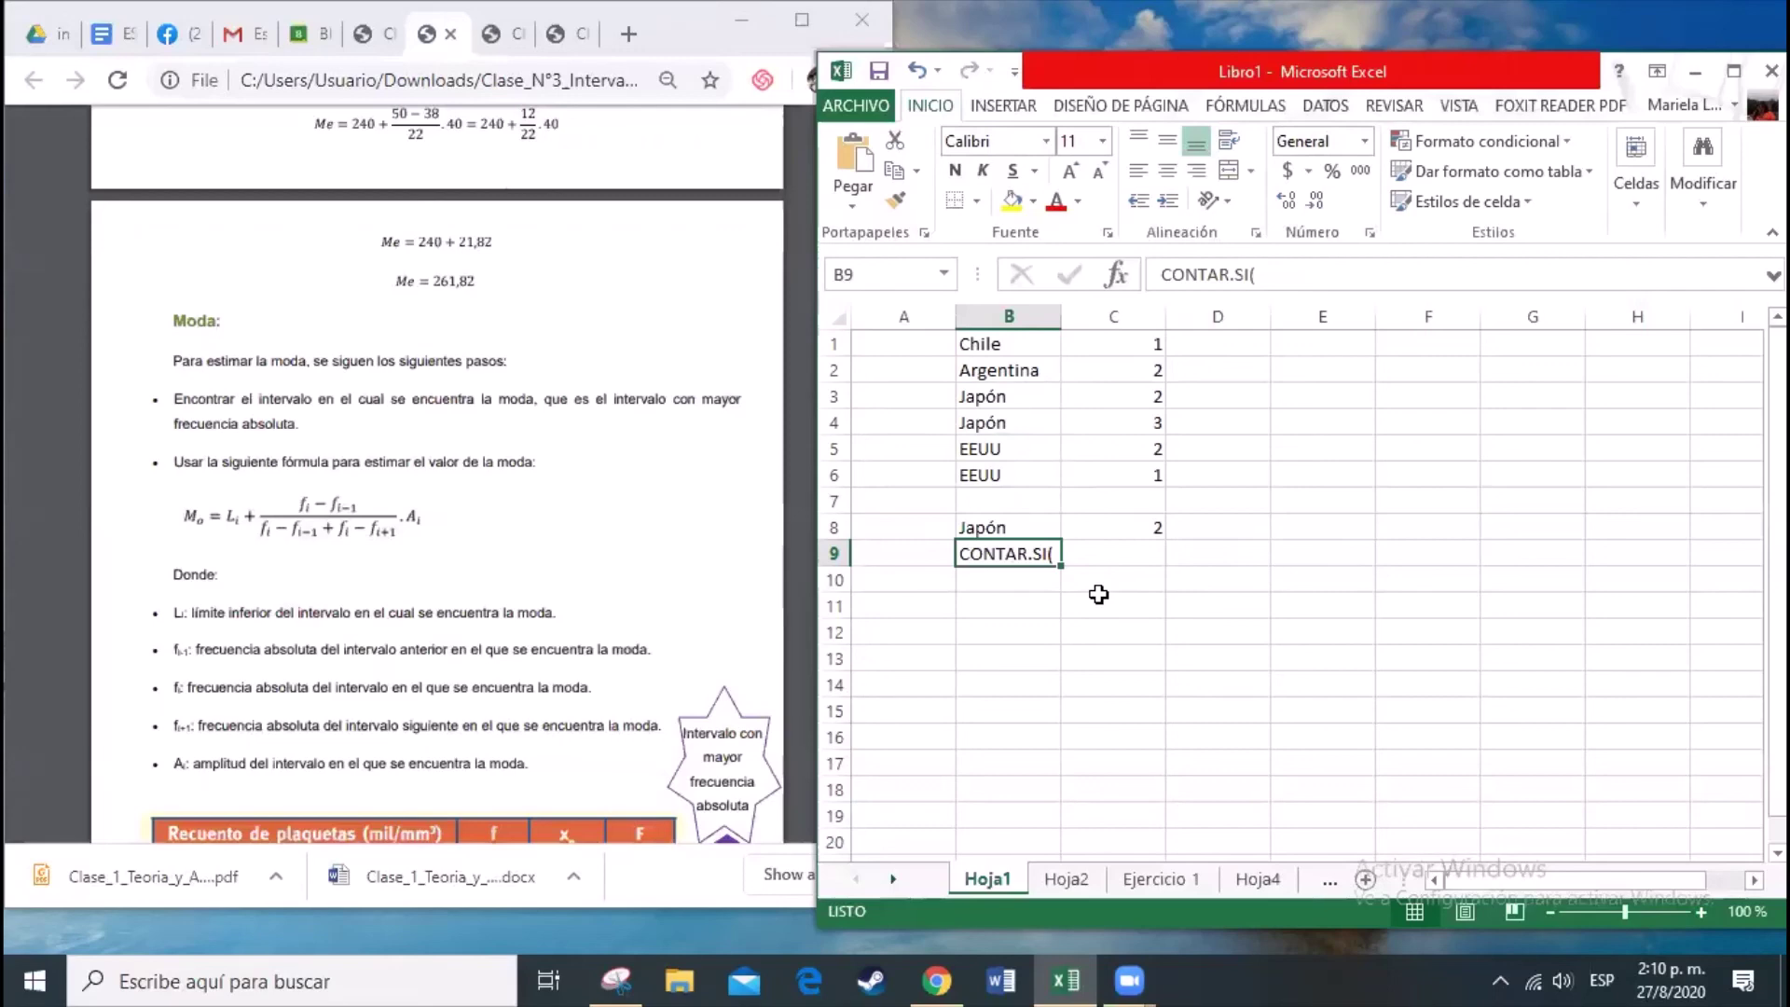
type("=CONTR")
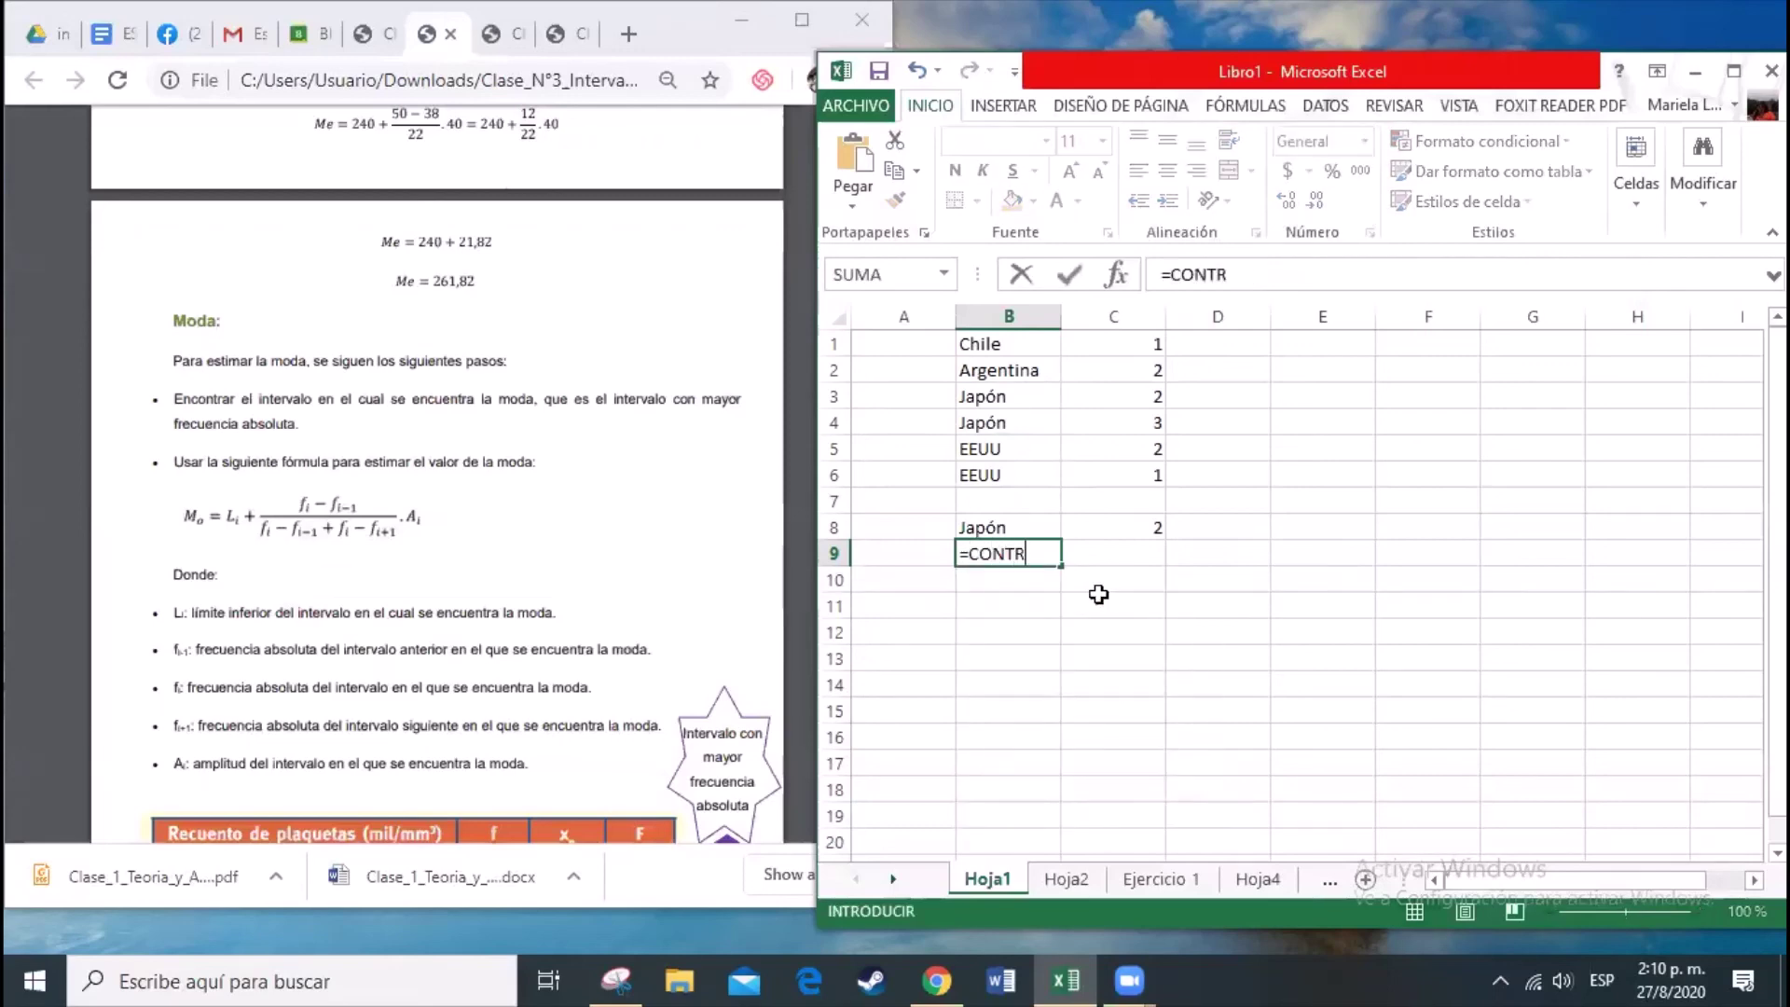
key("BackSpace")
type("AR")
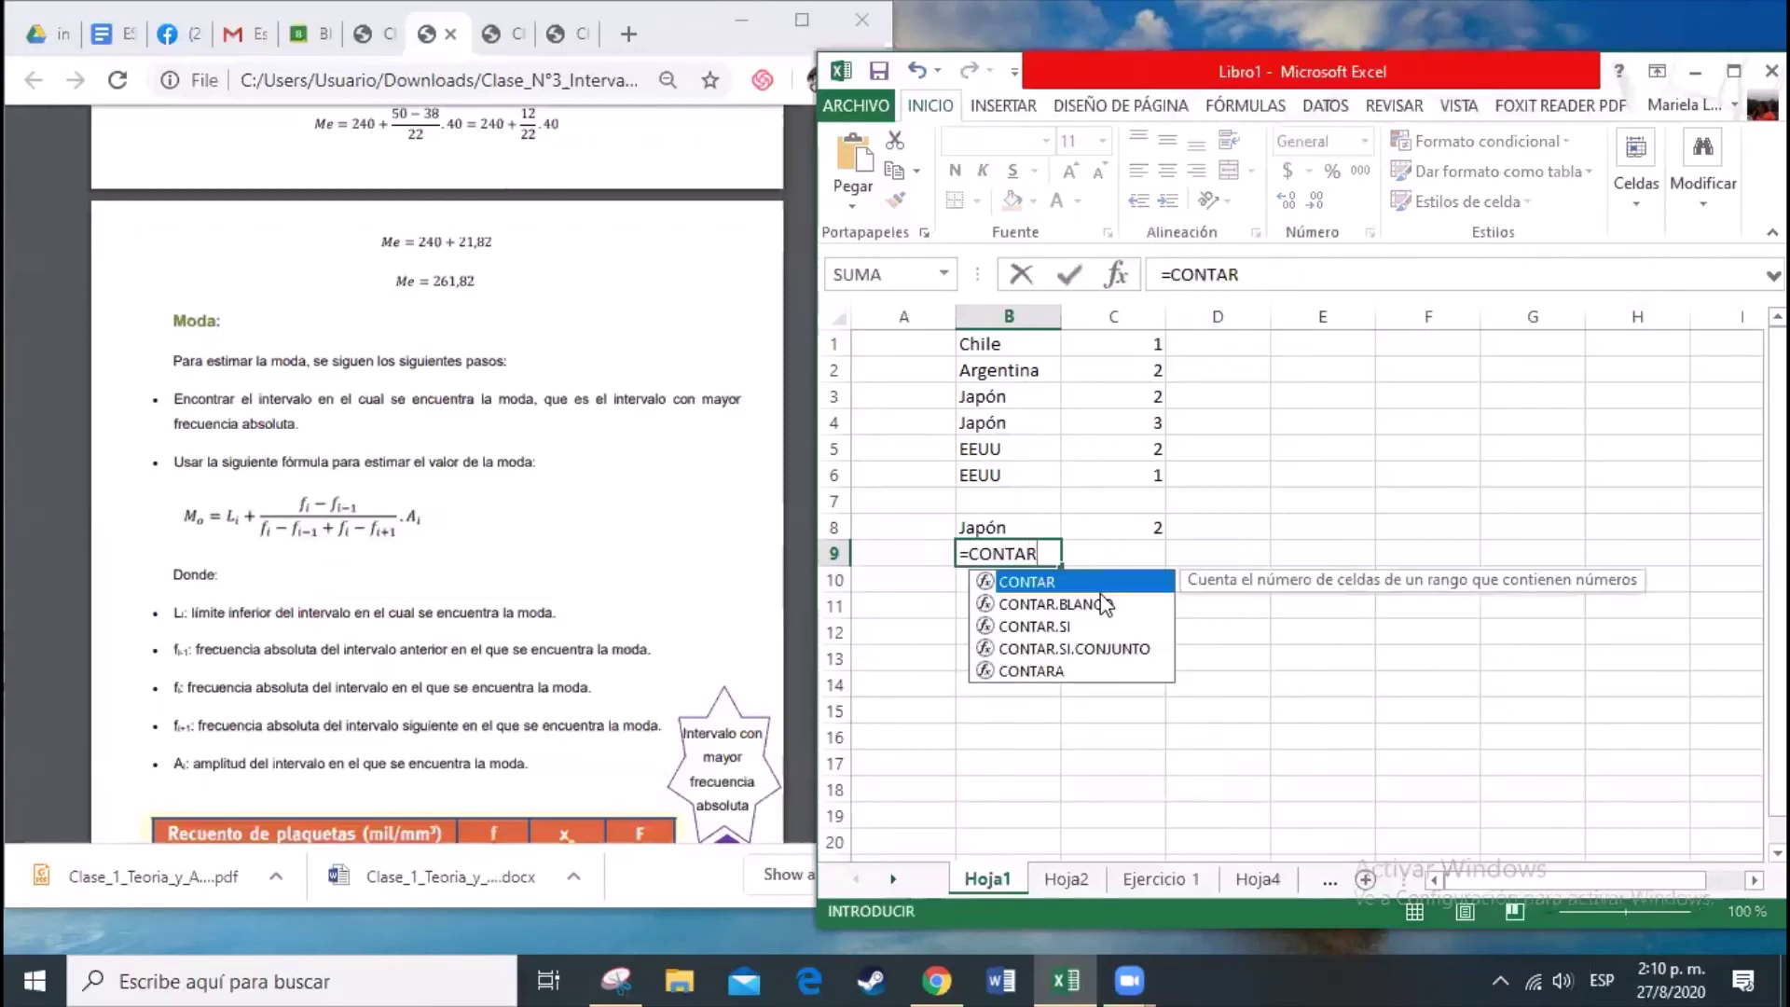
type(".SI(")
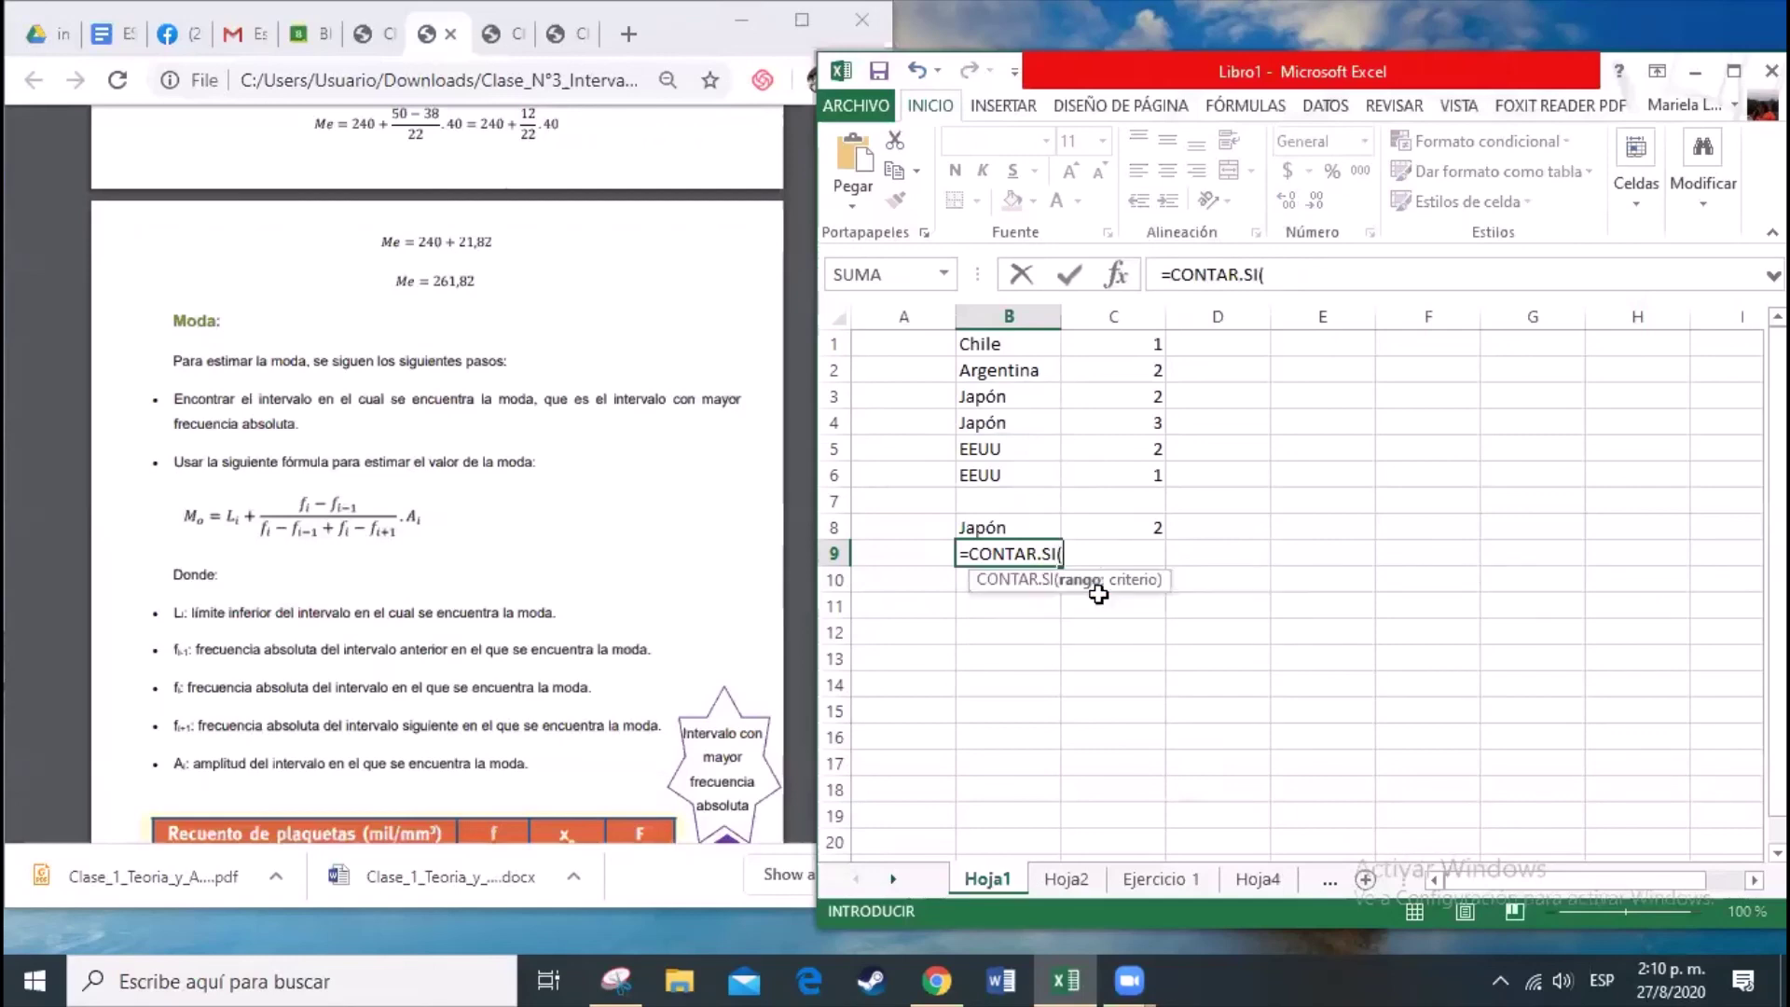
left_click_drag(1025, 340, 1020, 463)
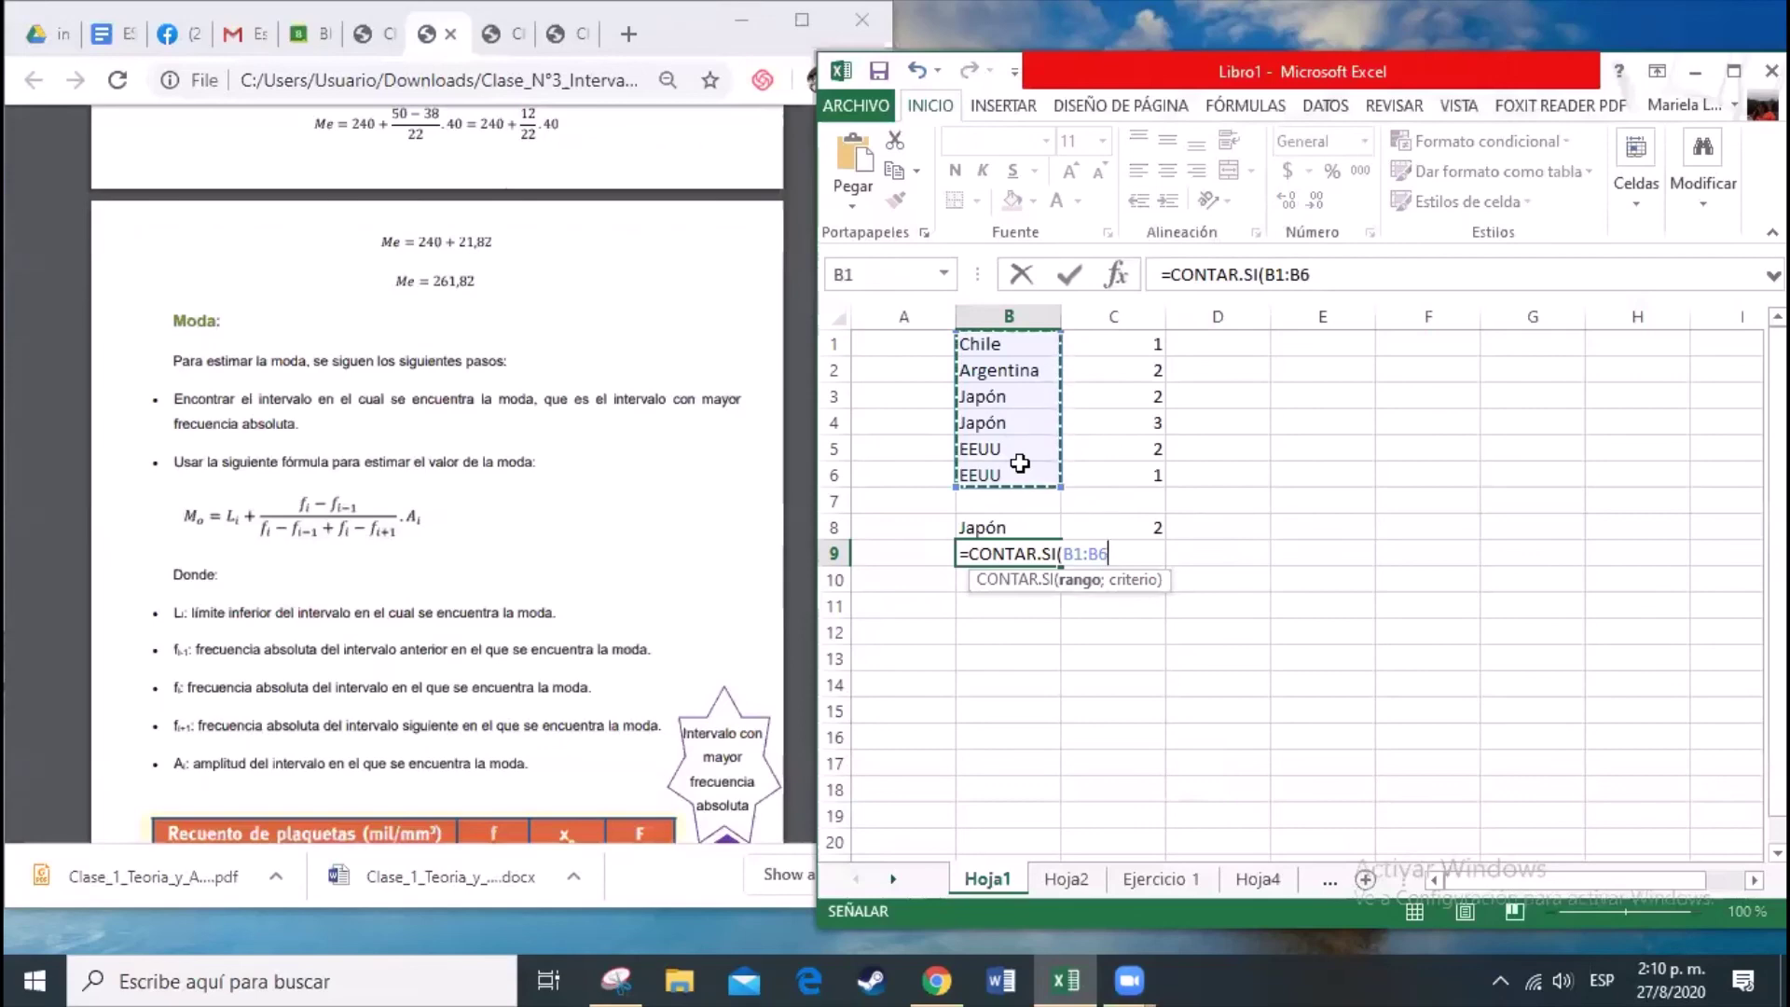
type(";")
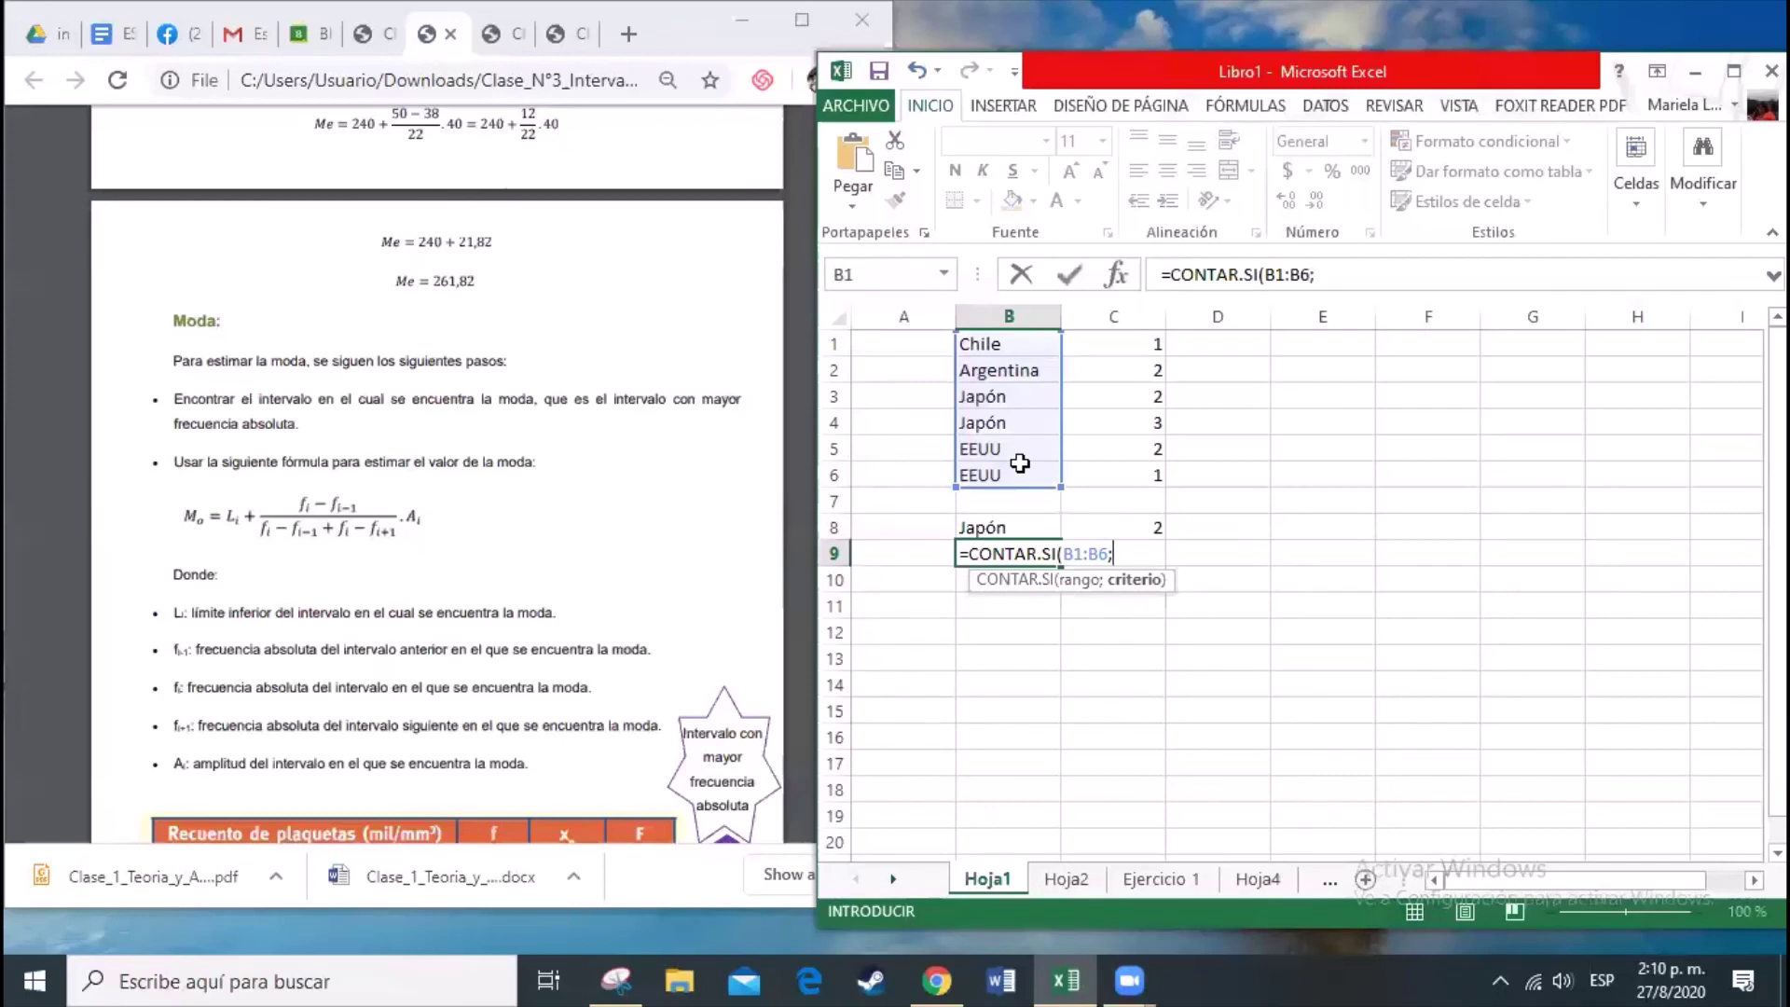
type("\"jAPÓN")
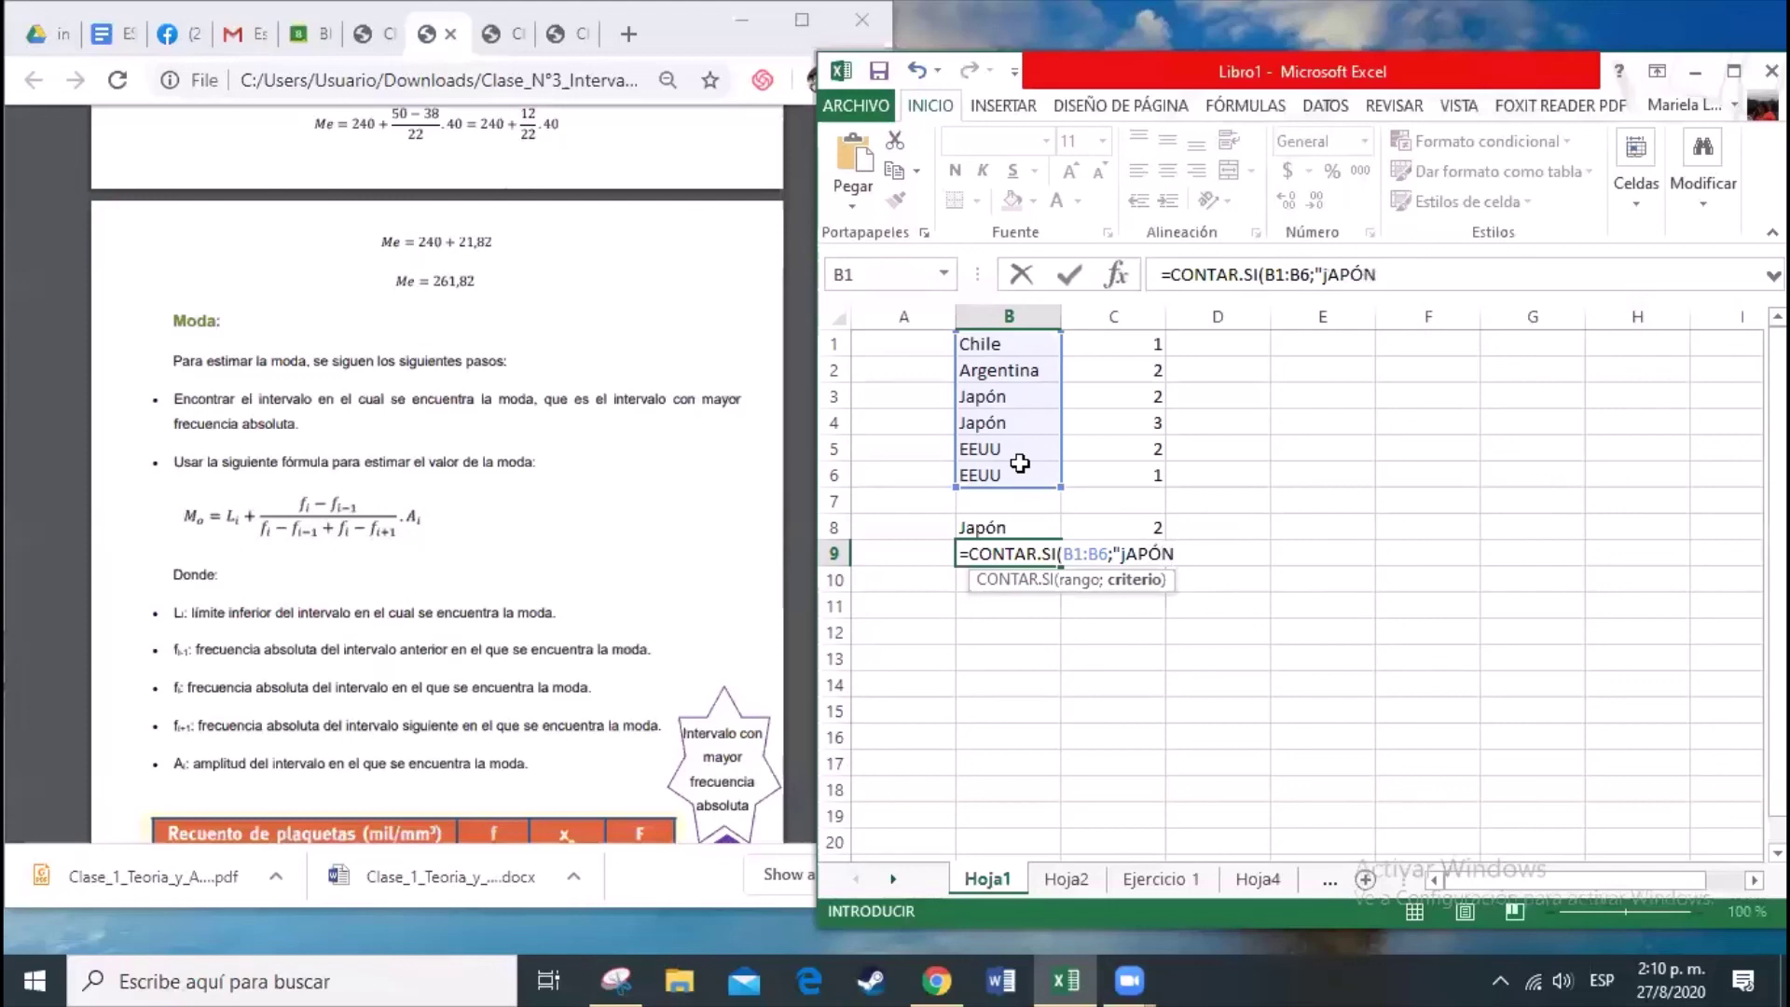
type("\")")
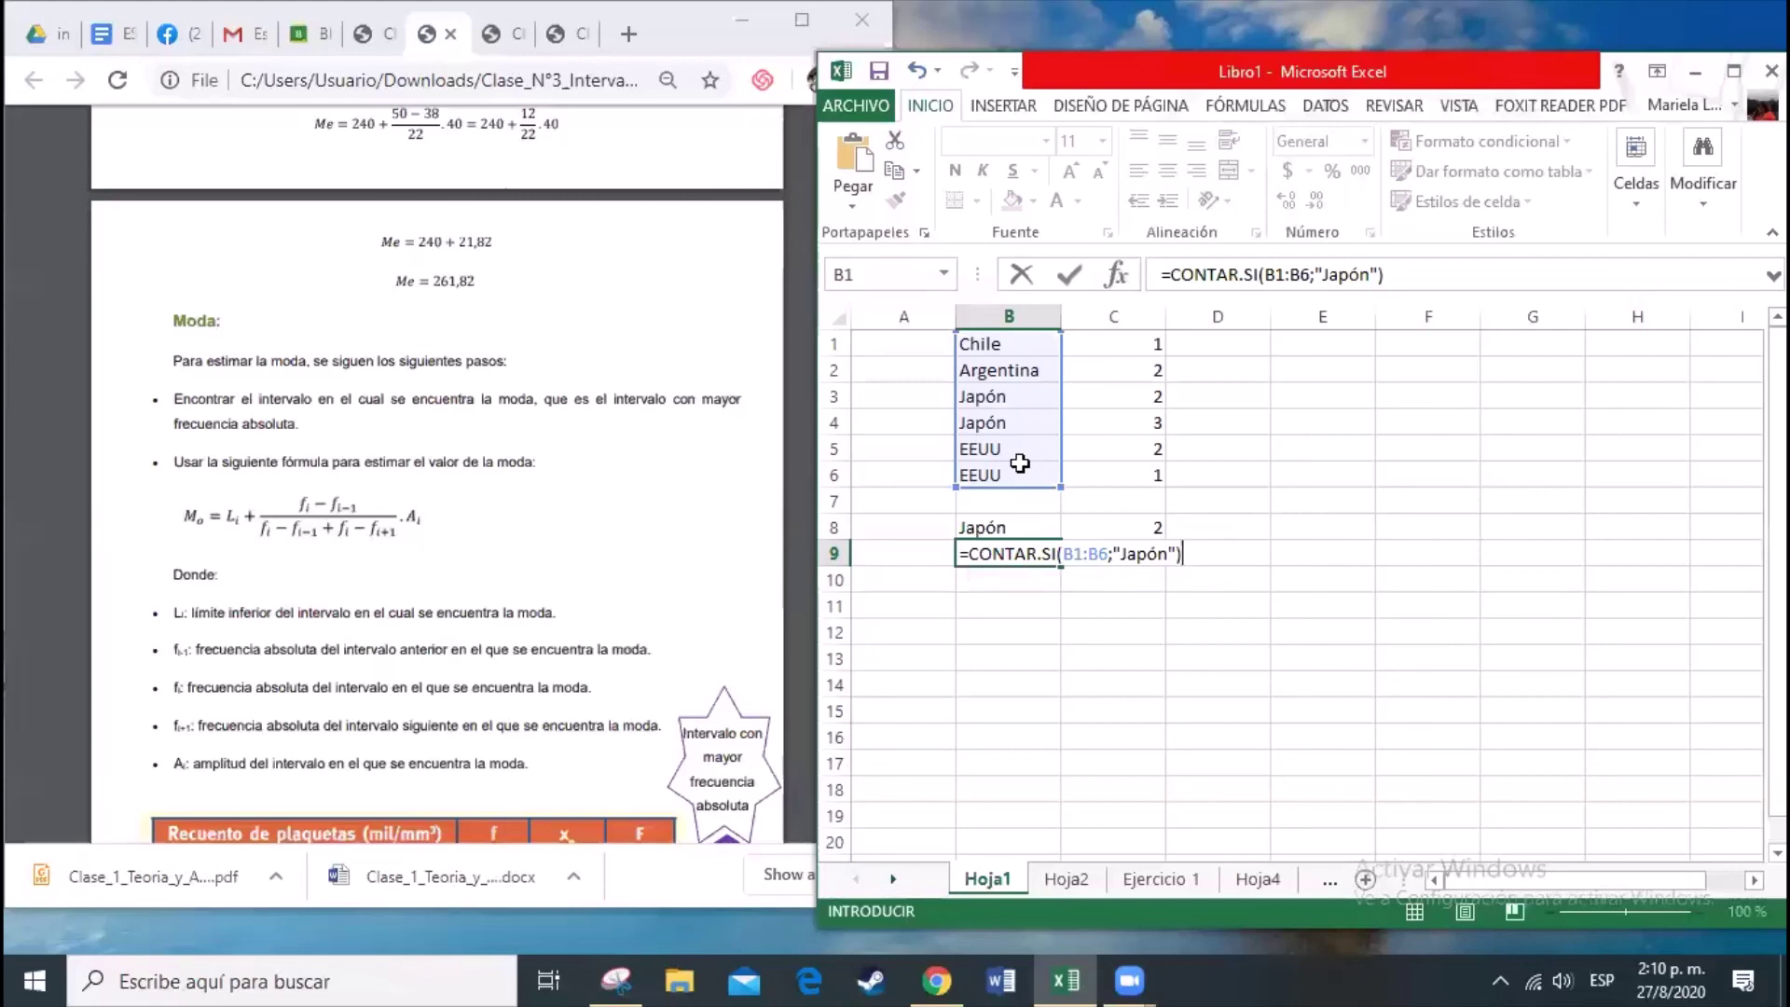
key("Return")
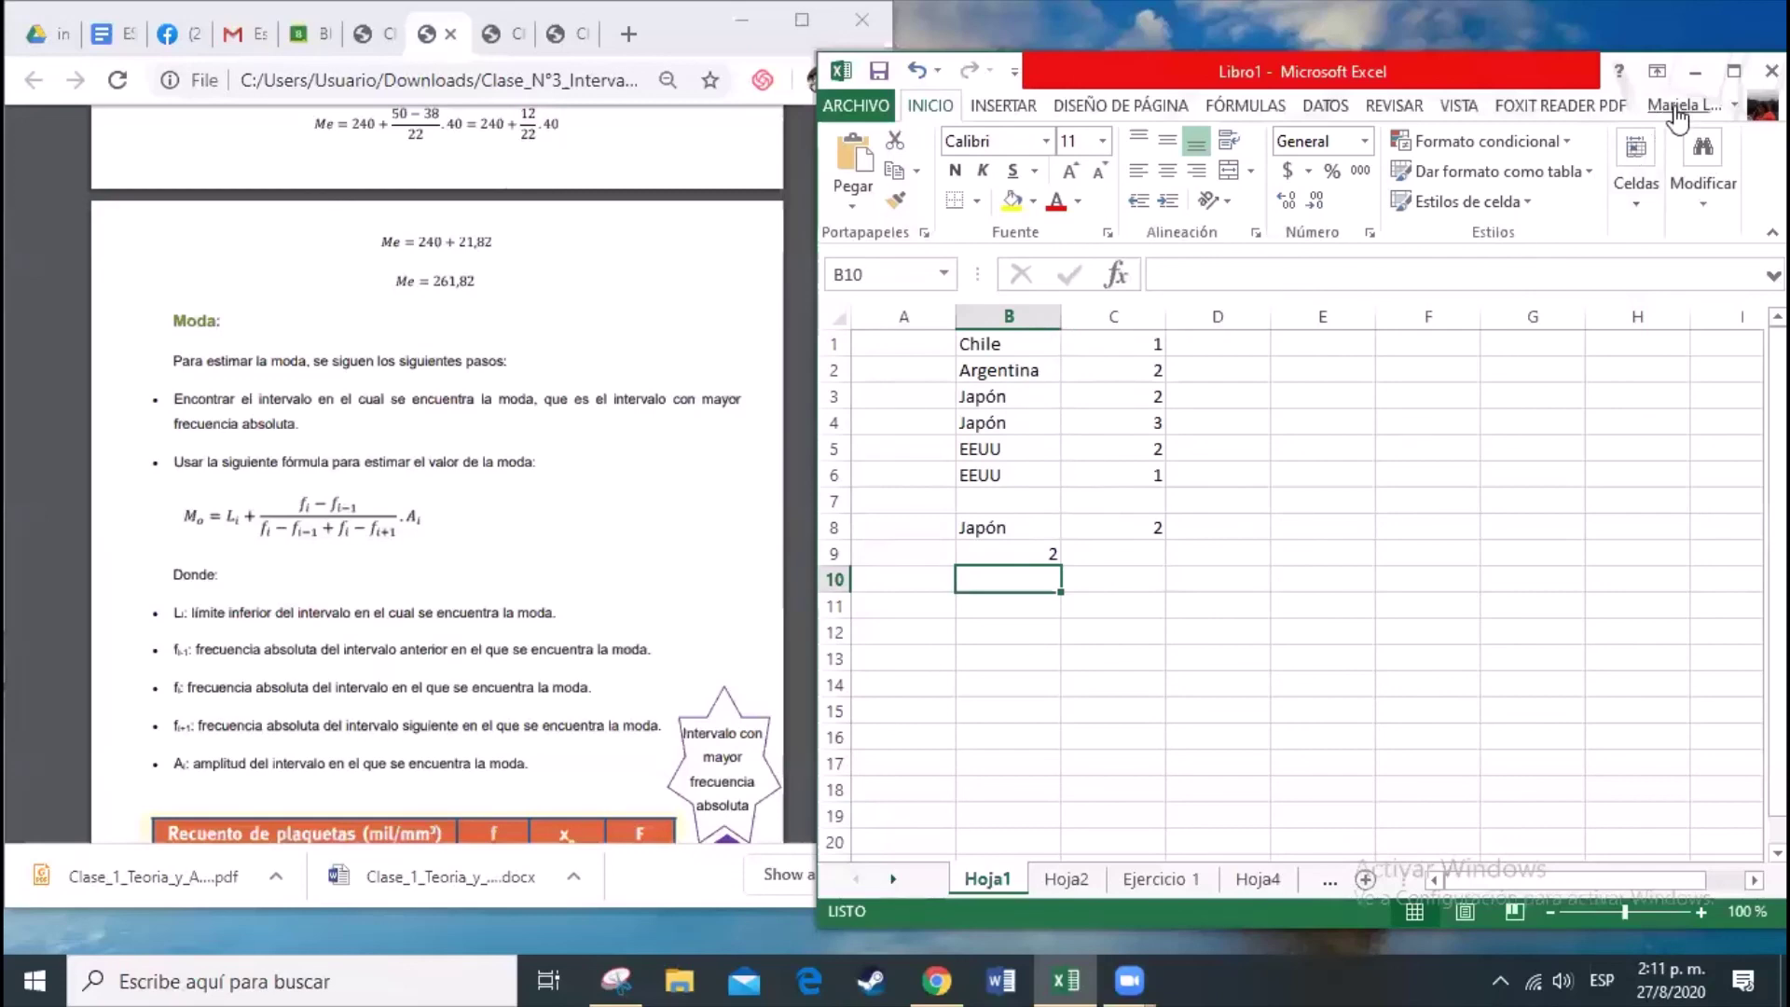
Step: Maximize the workbook window and turn on filtering with B10 as the active cell
left_click(1733, 72)
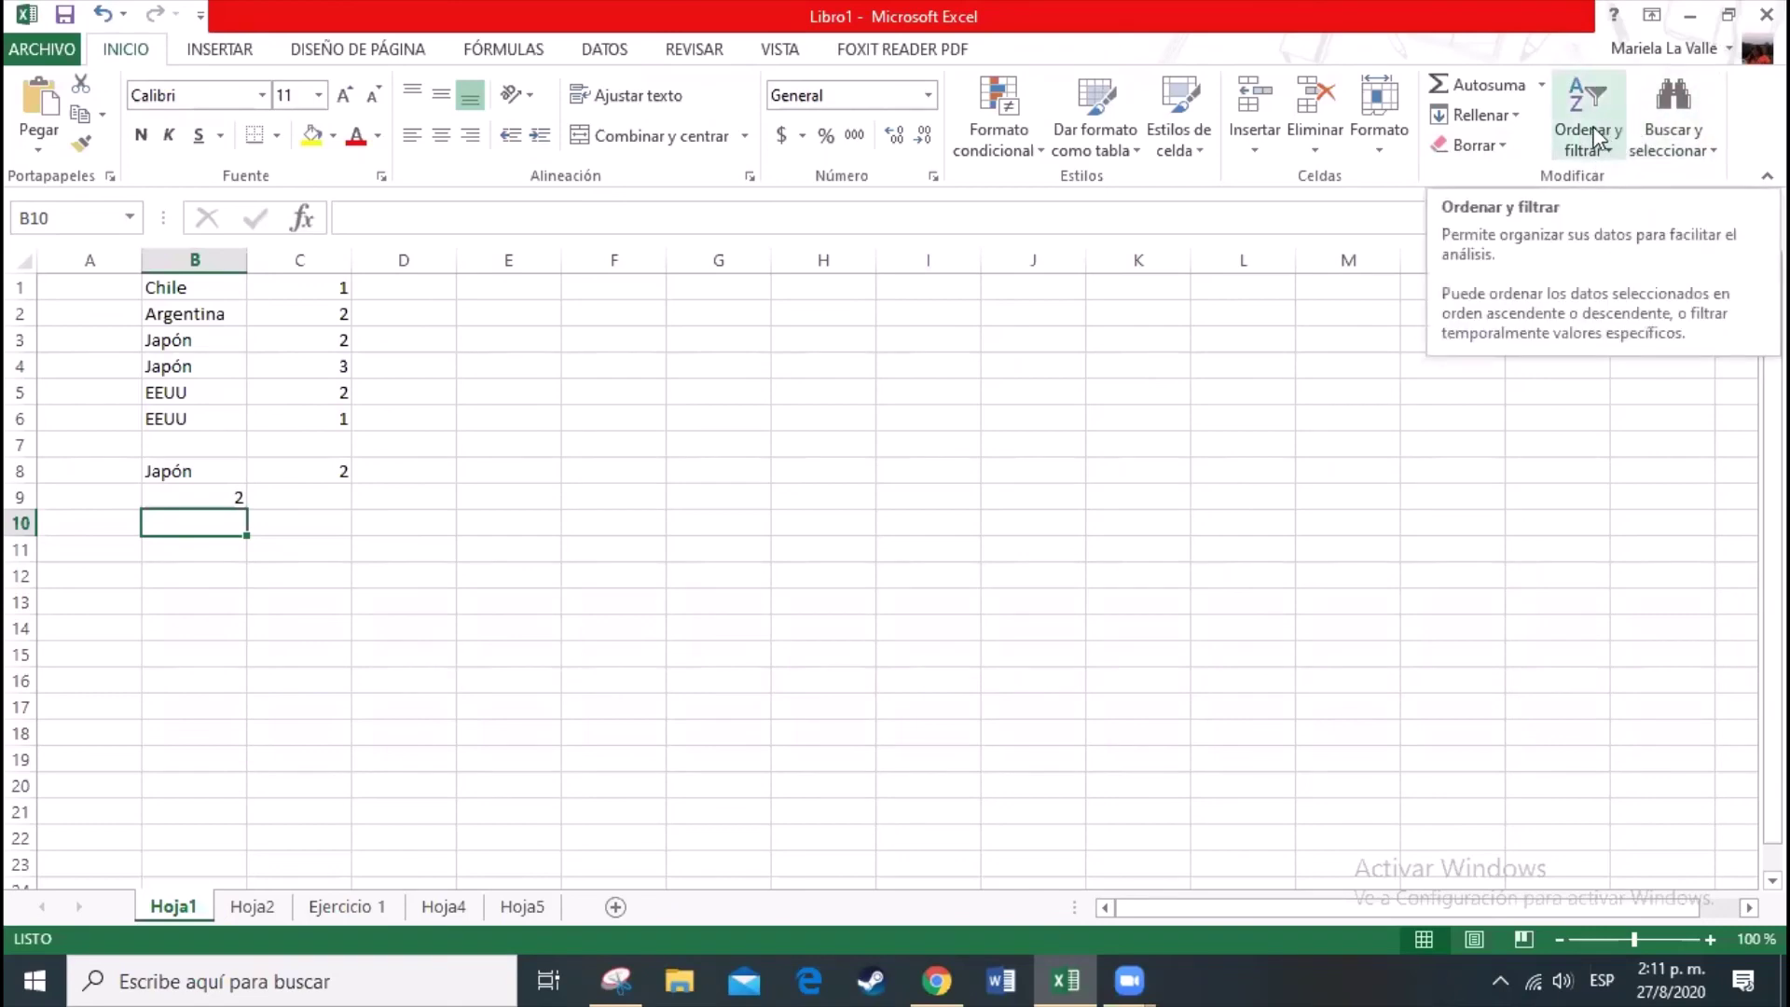
left_click(1605, 157)
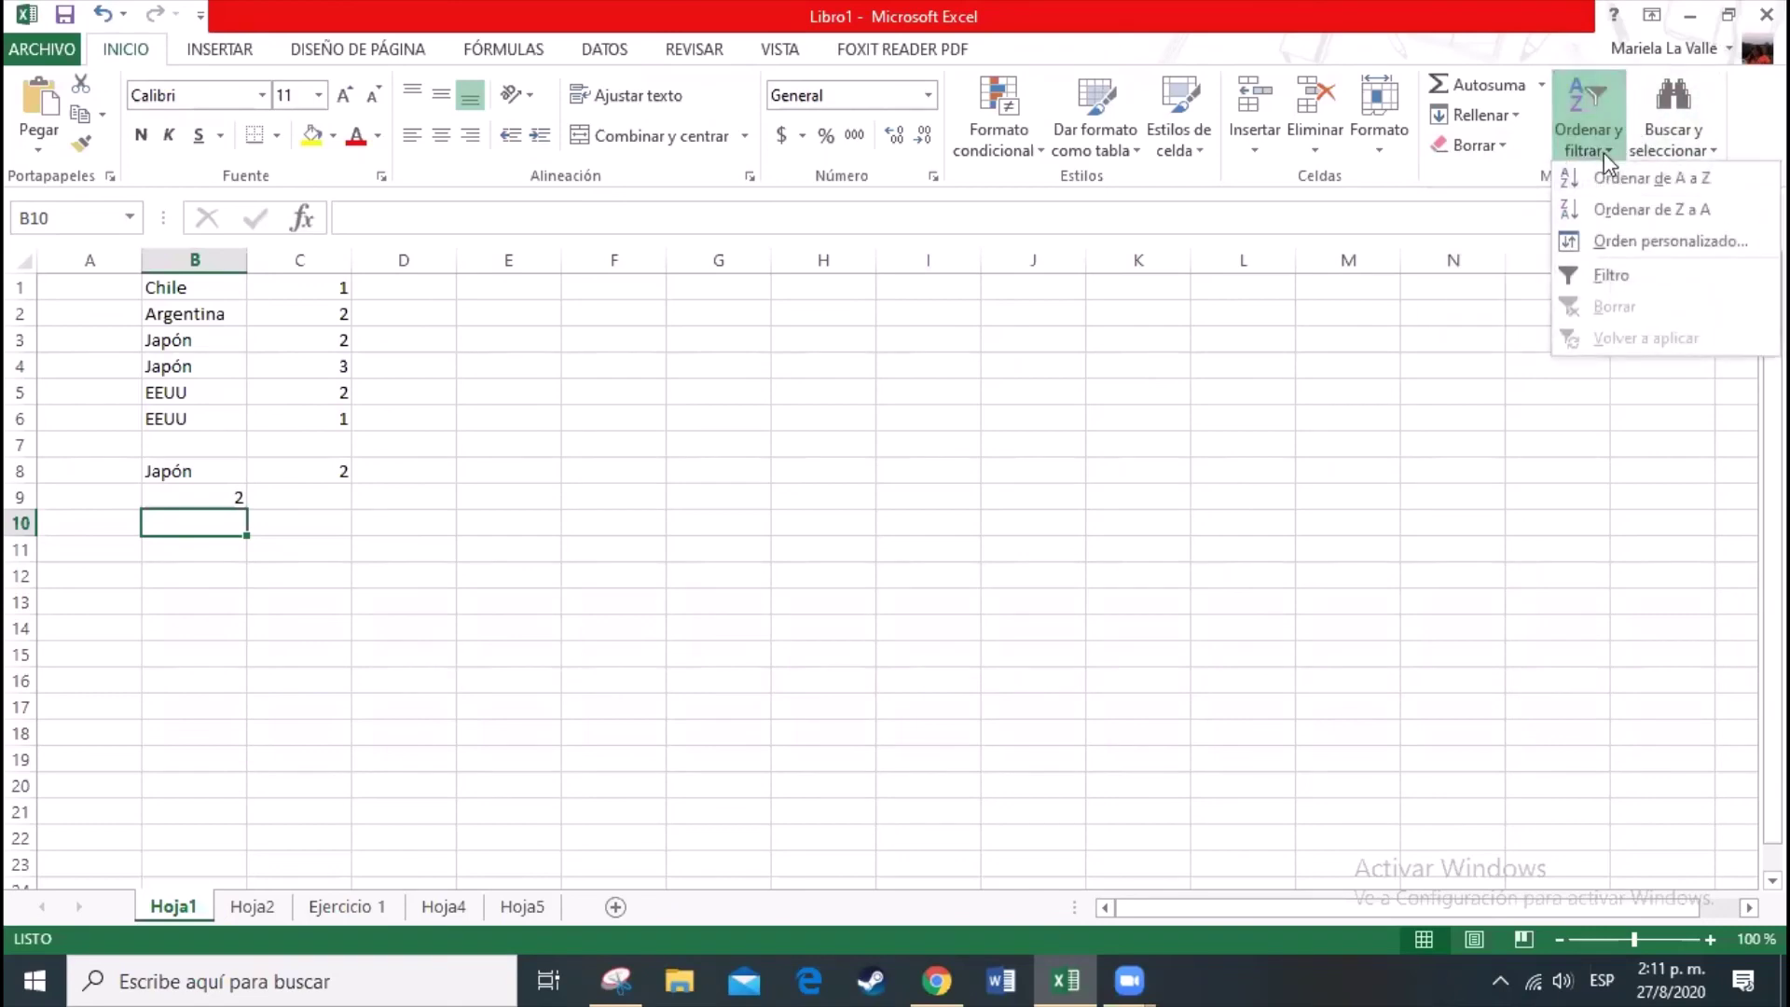
left_click(1614, 278)
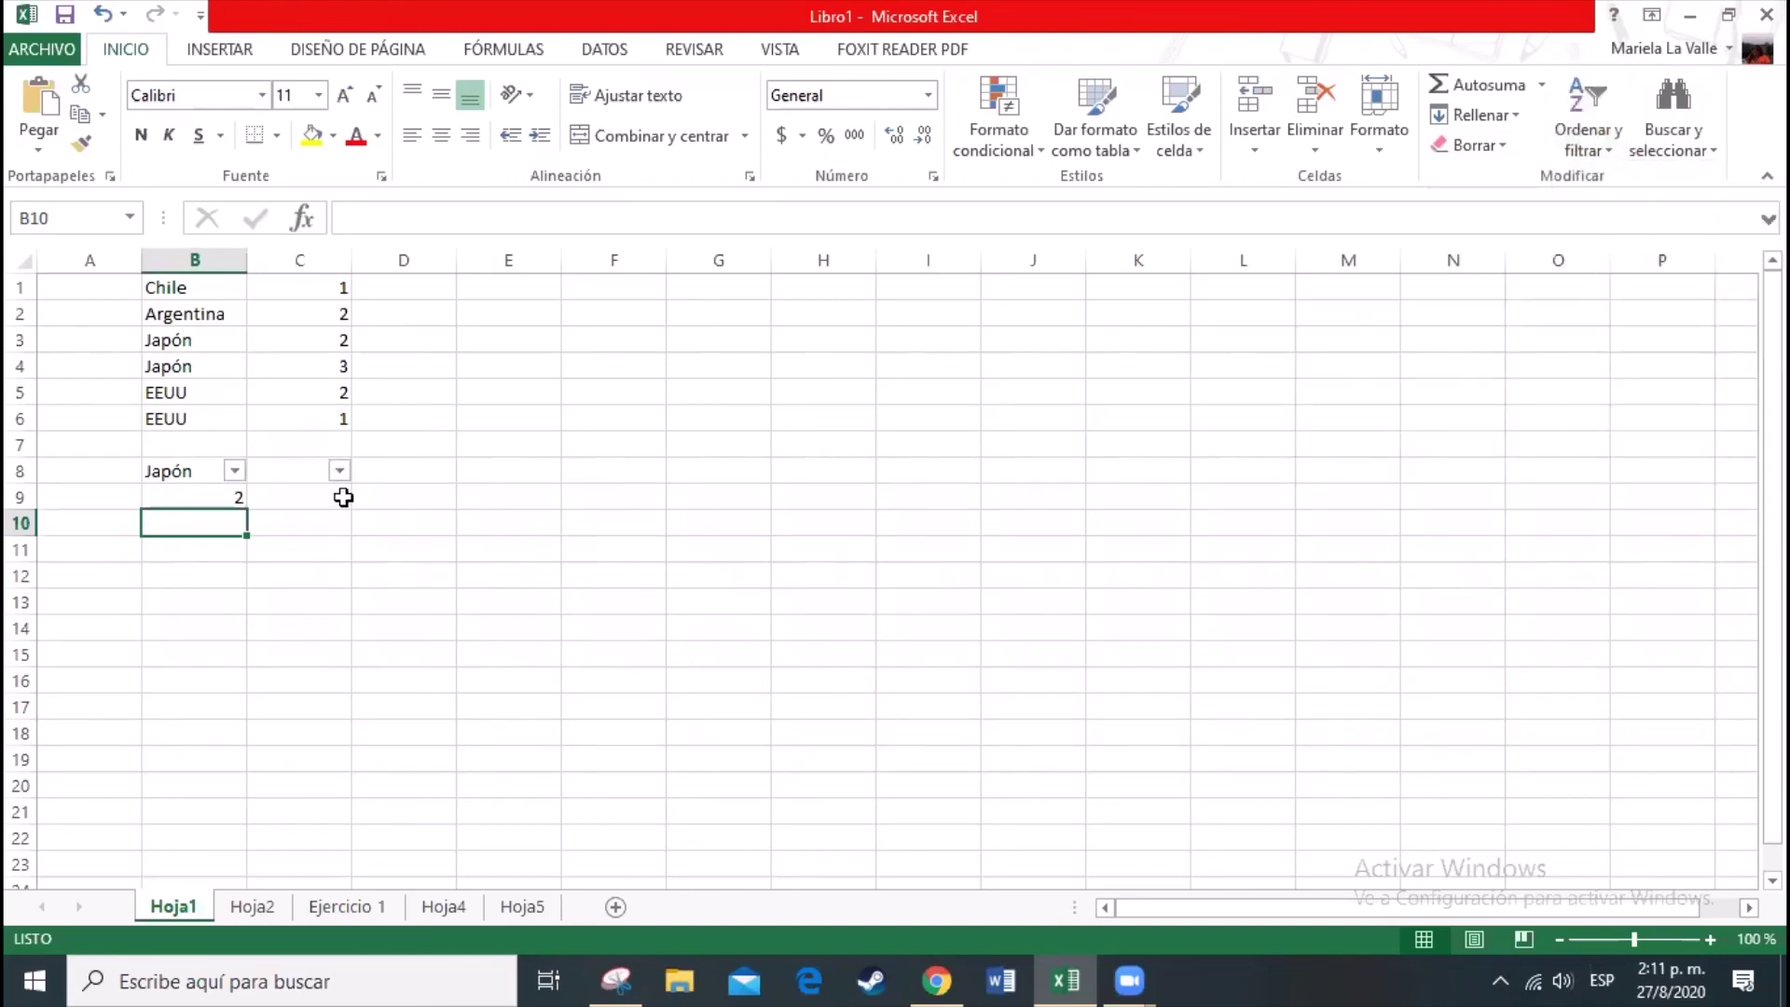
Step: Remove the filter from row 8 and apply it to the whole of column B instead
left_click(200, 259)
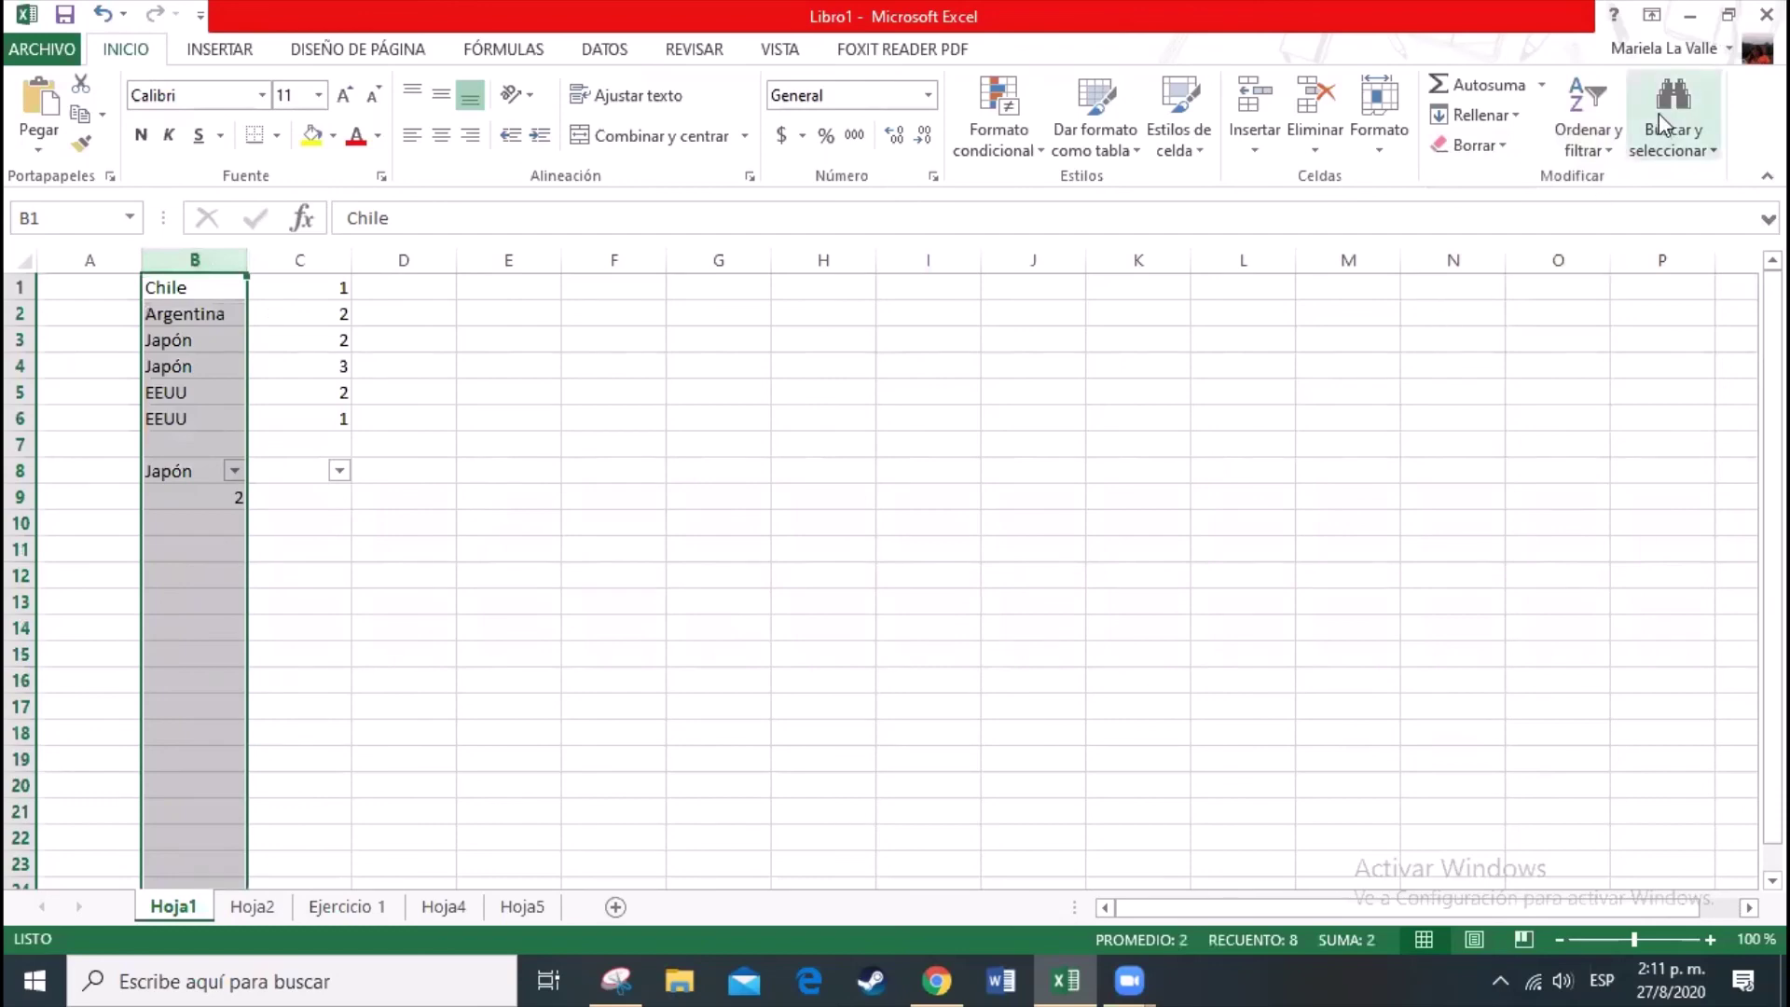
left_click(1583, 128)
left_click(1597, 279)
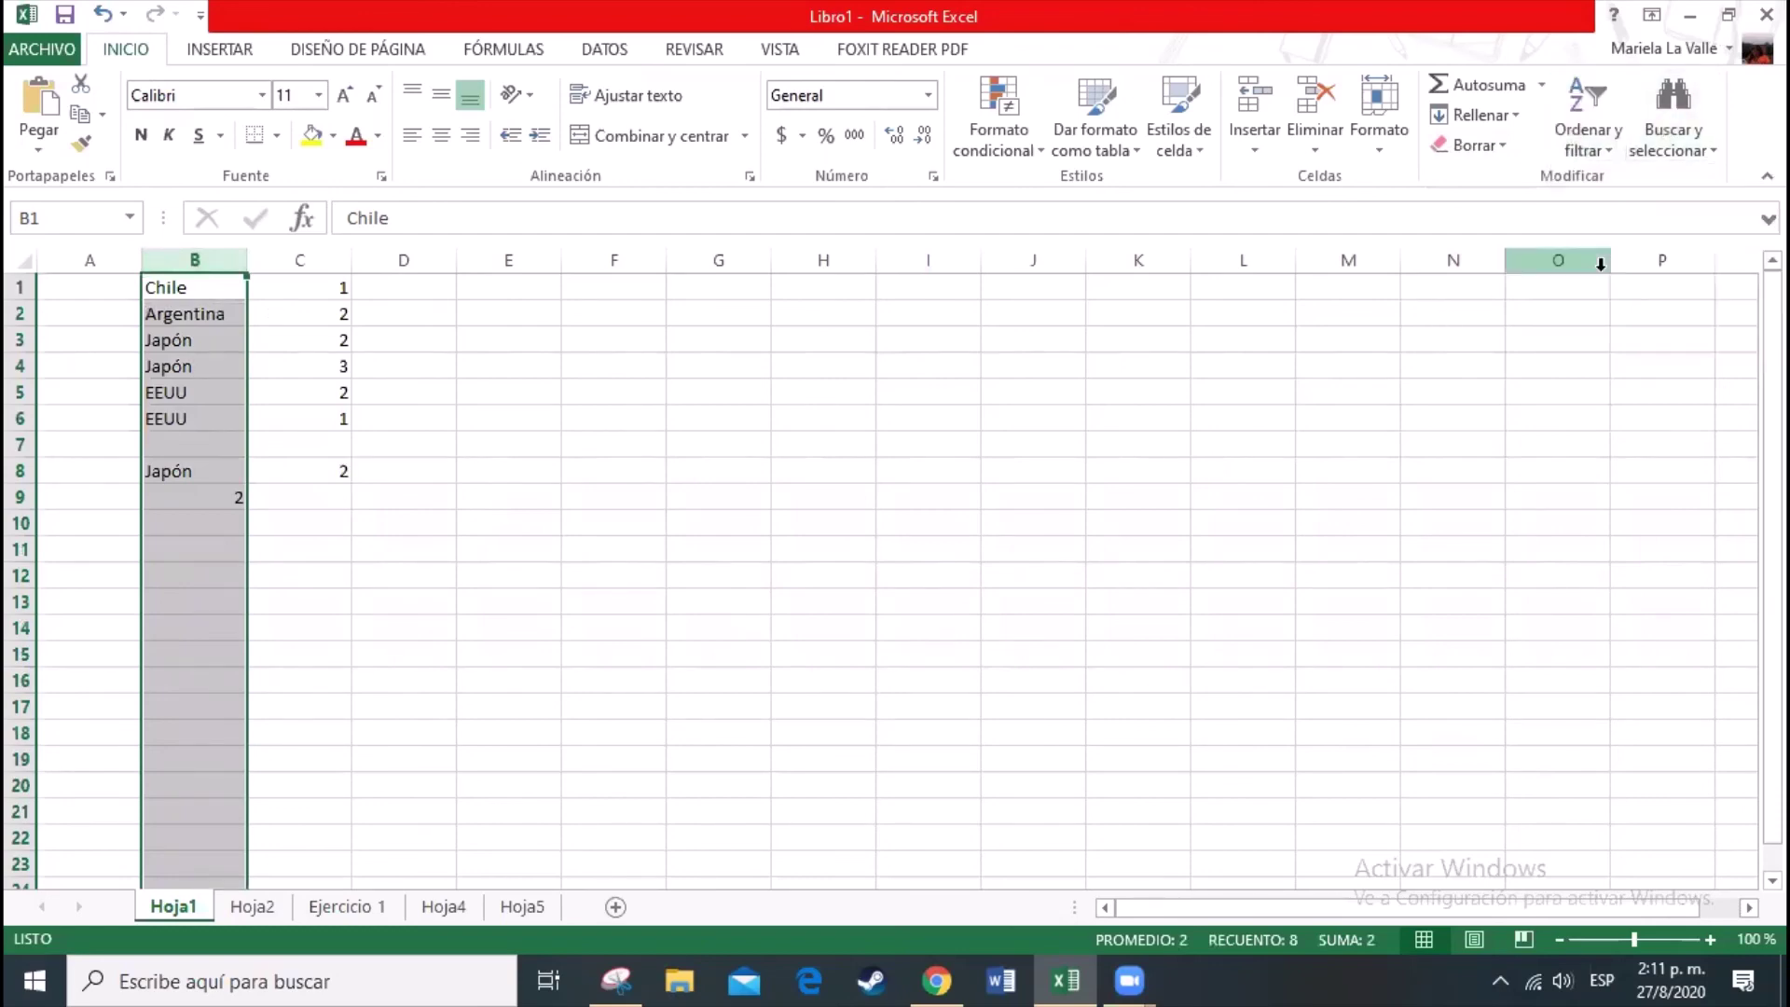
left_click(1585, 149)
left_click(1602, 278)
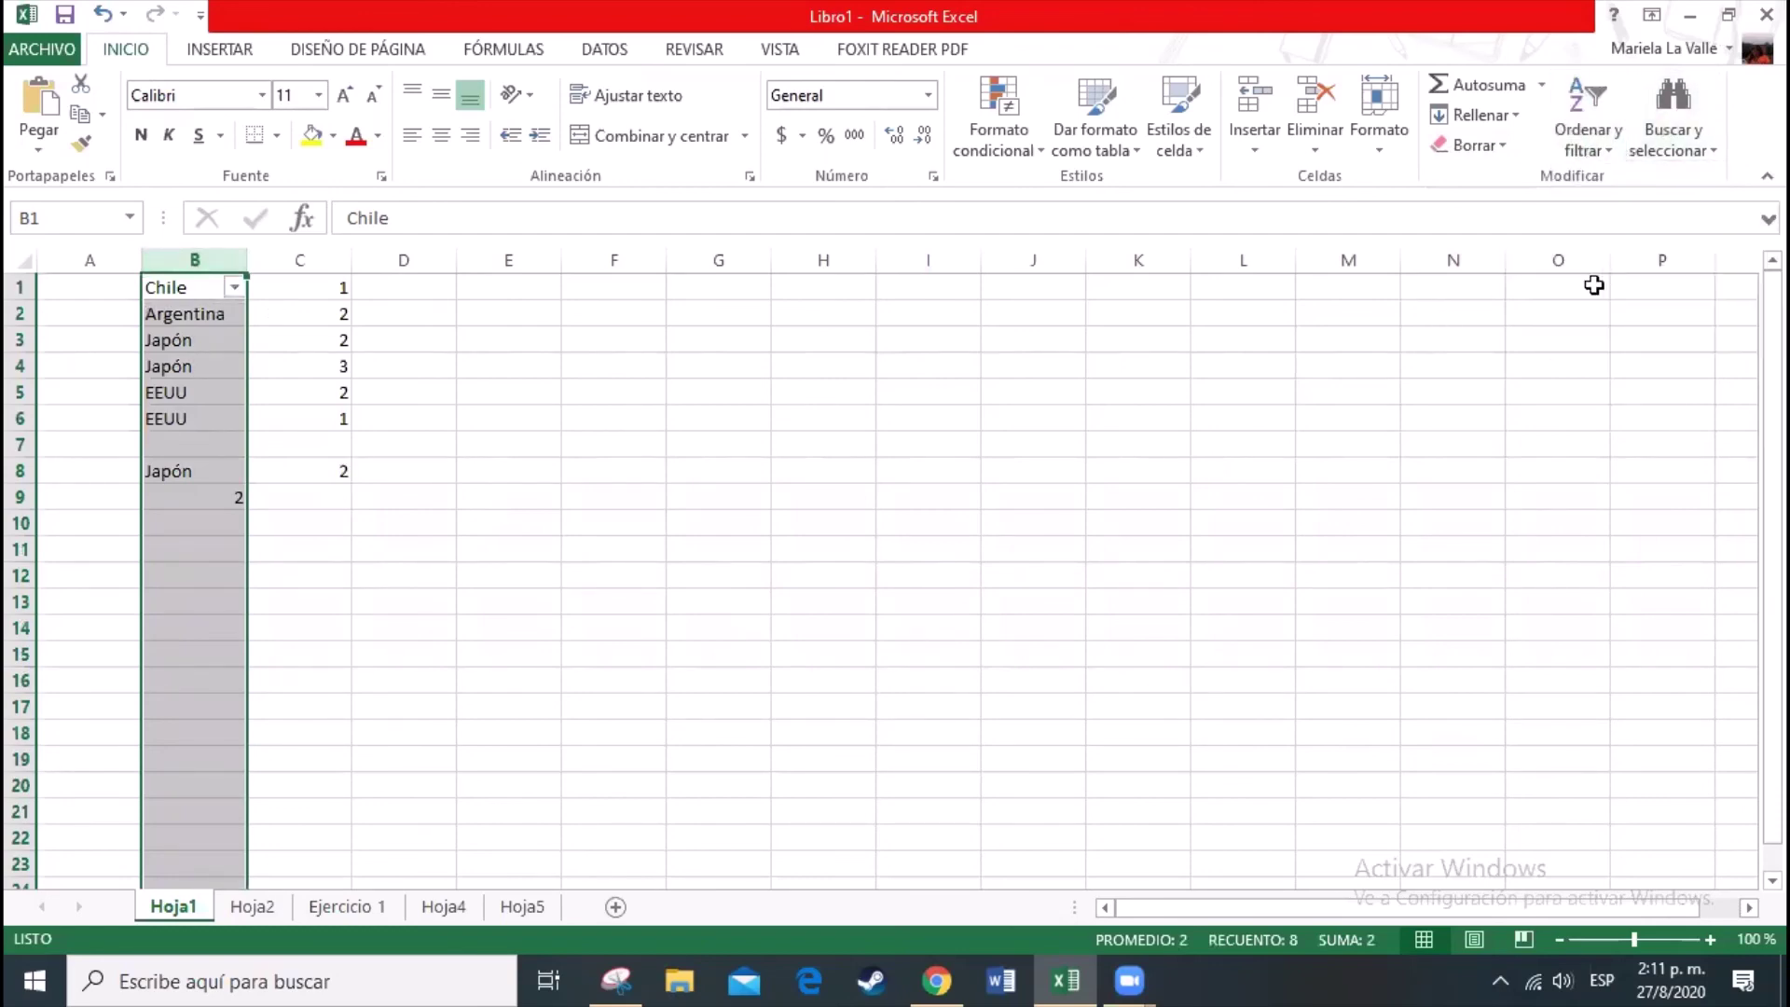
Step: Filter column B to show only the EEUU entries
left_click(236, 289)
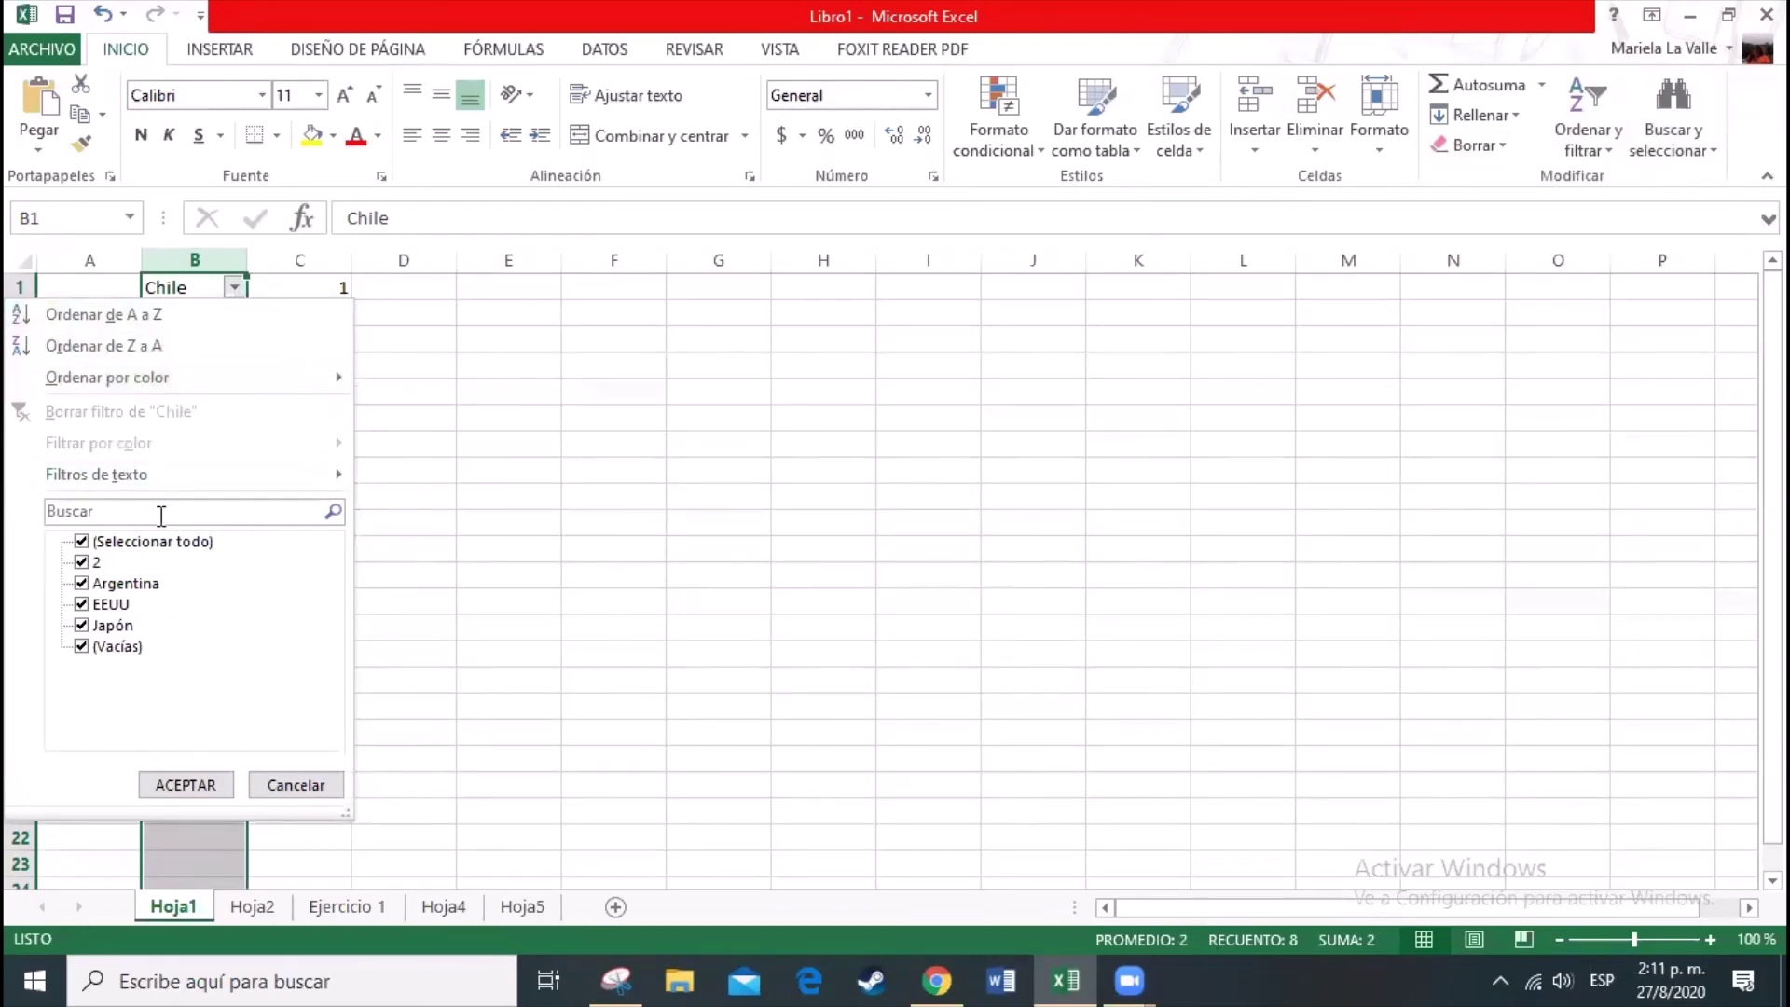
left_click(82, 546)
left_click(81, 544)
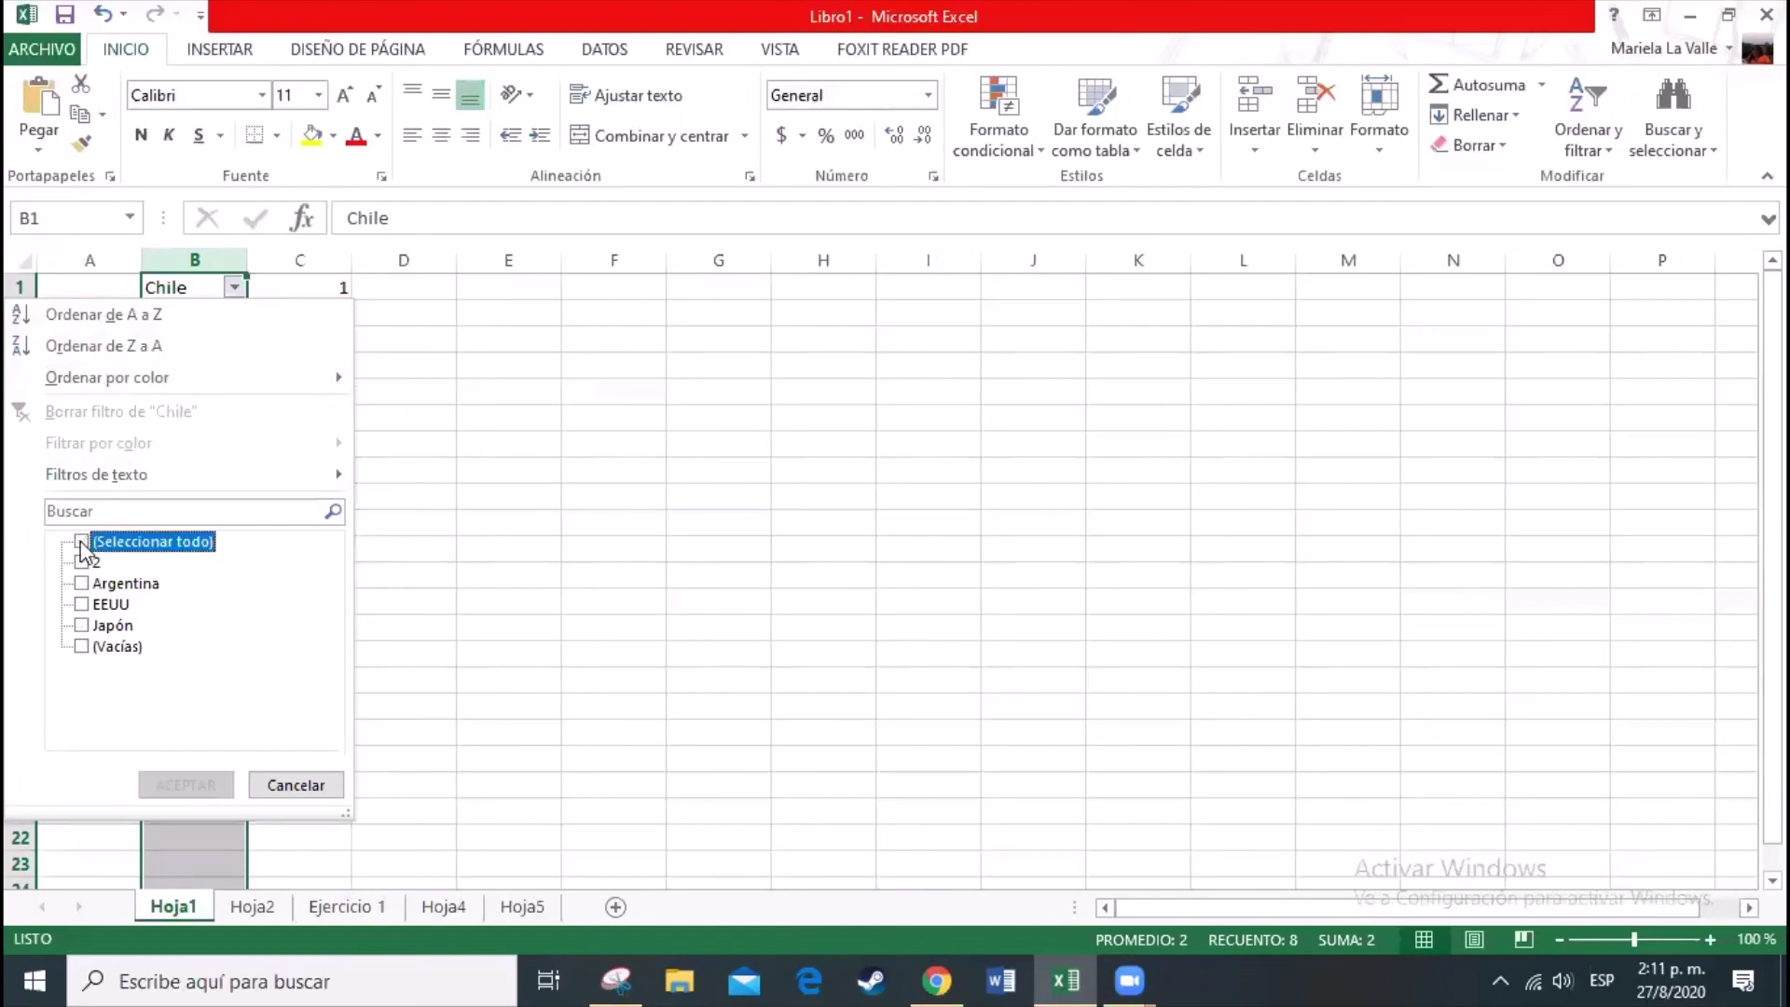
left_click(81, 543)
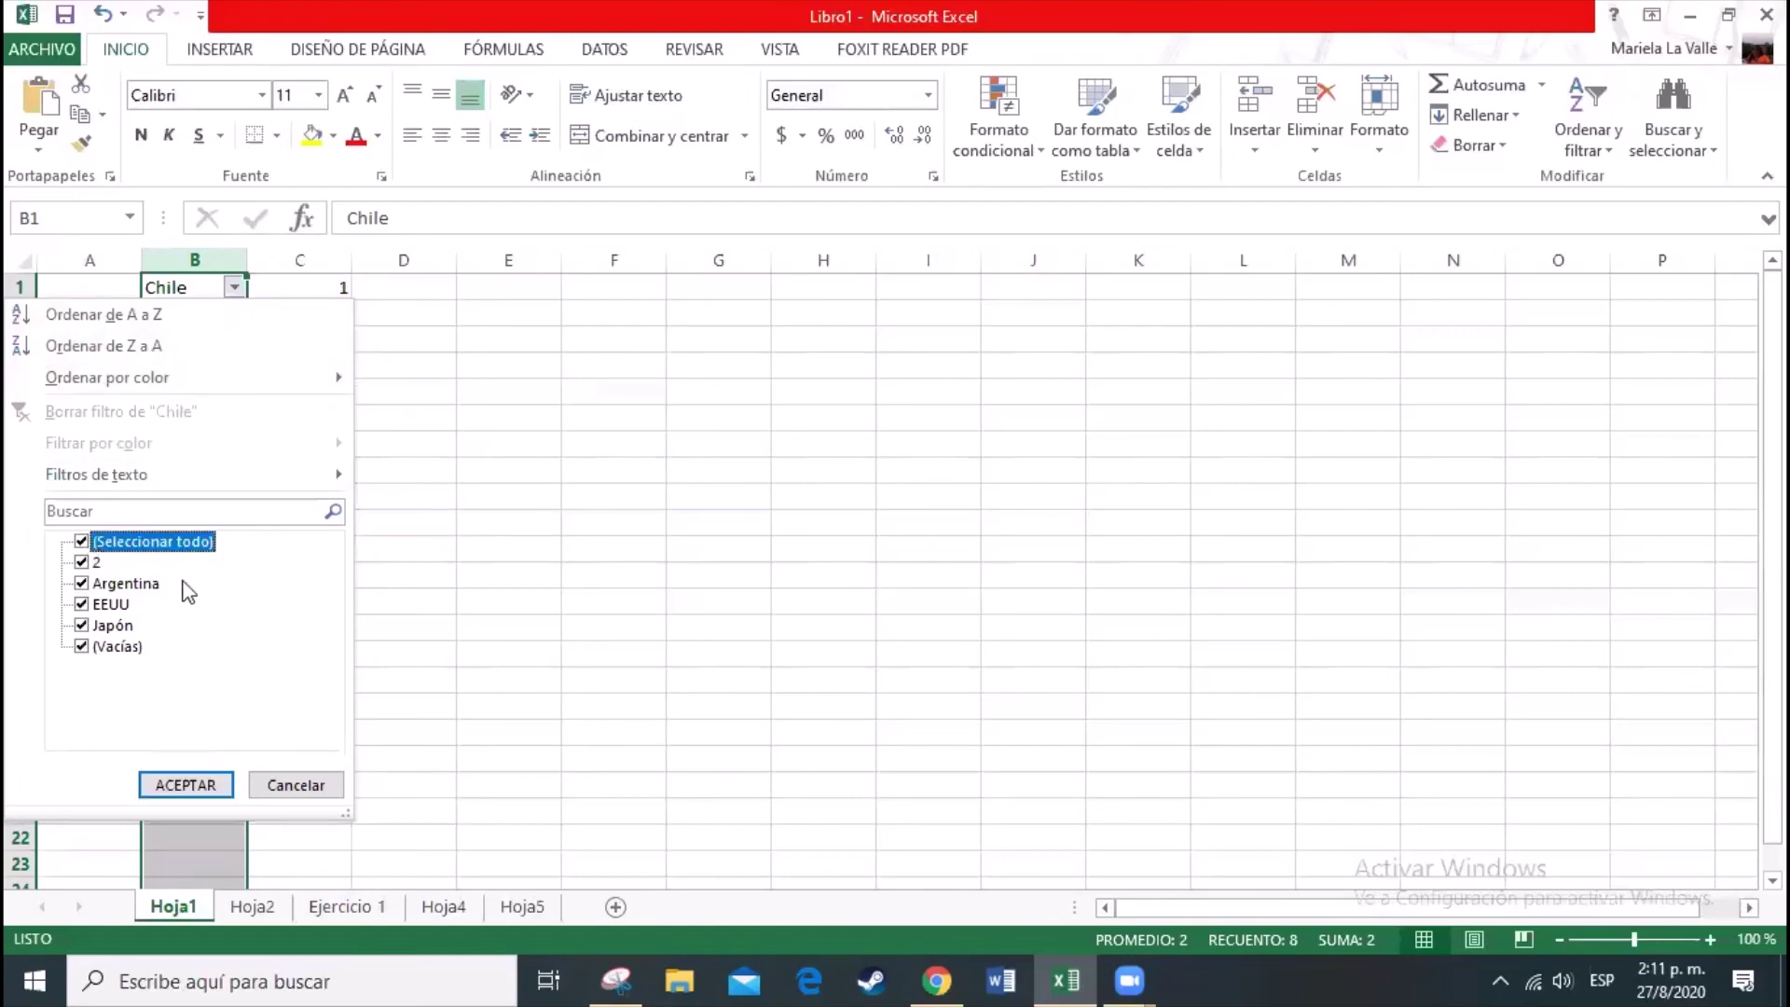
left_click(81, 542)
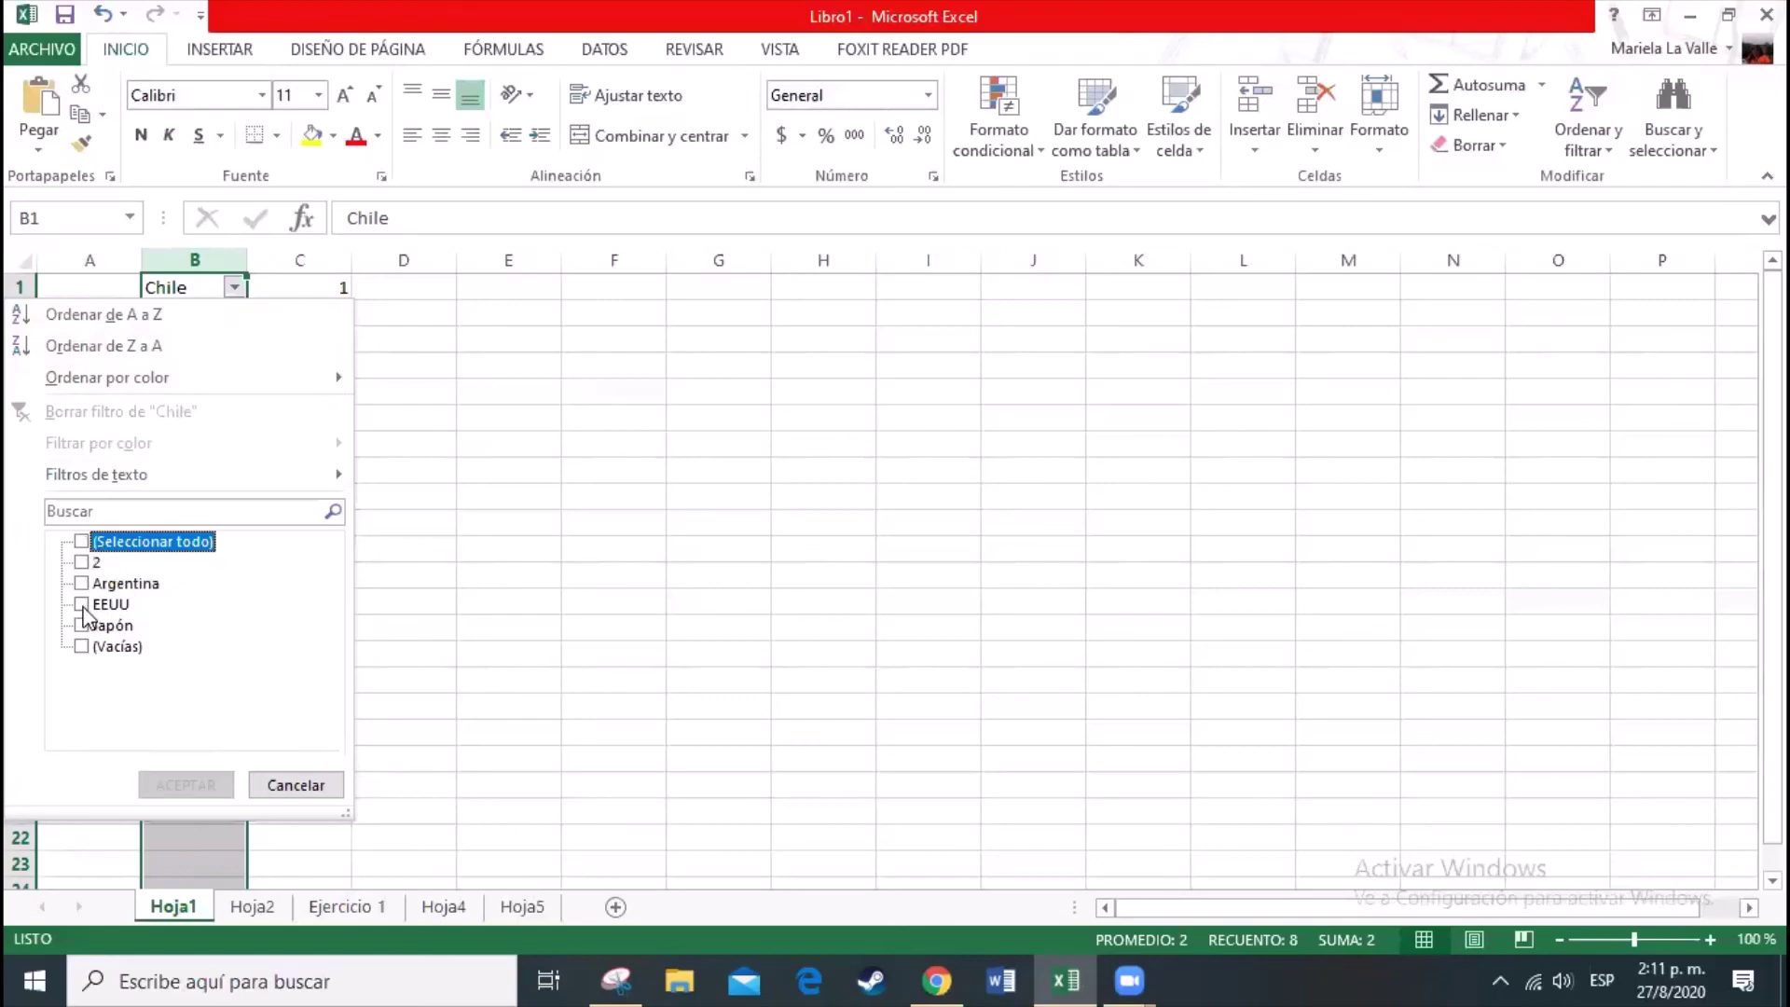
left_click(82, 604)
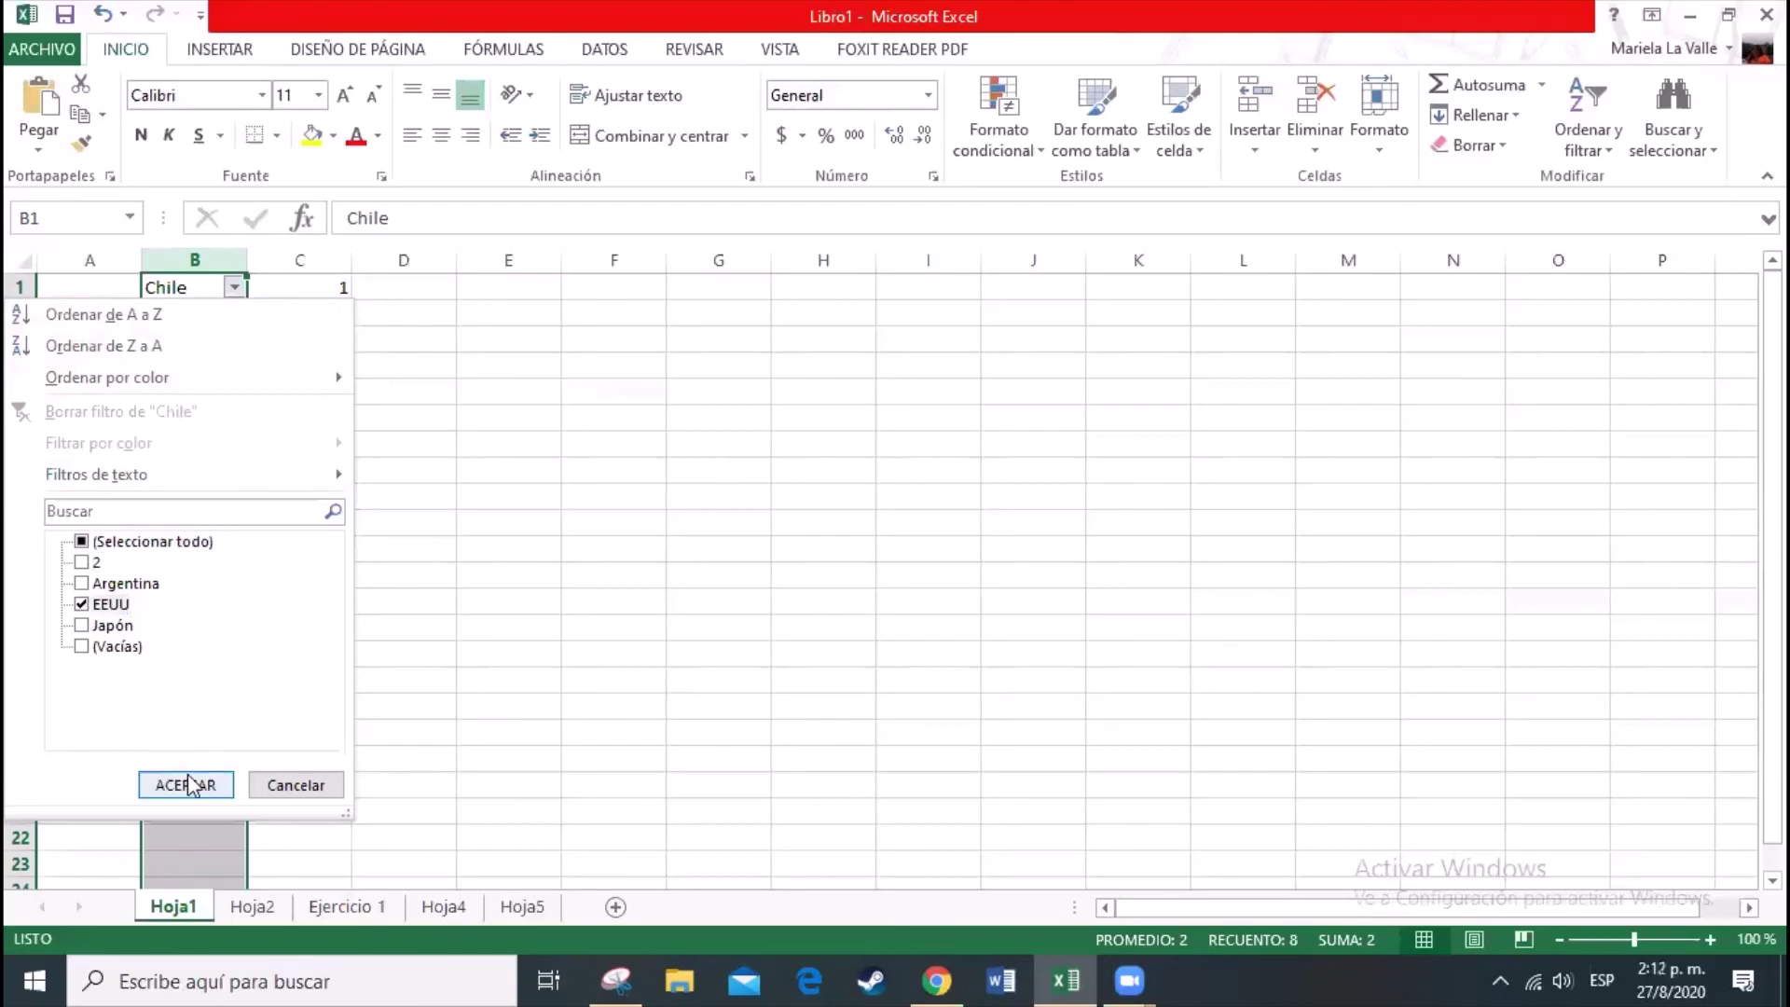
left_click(184, 788)
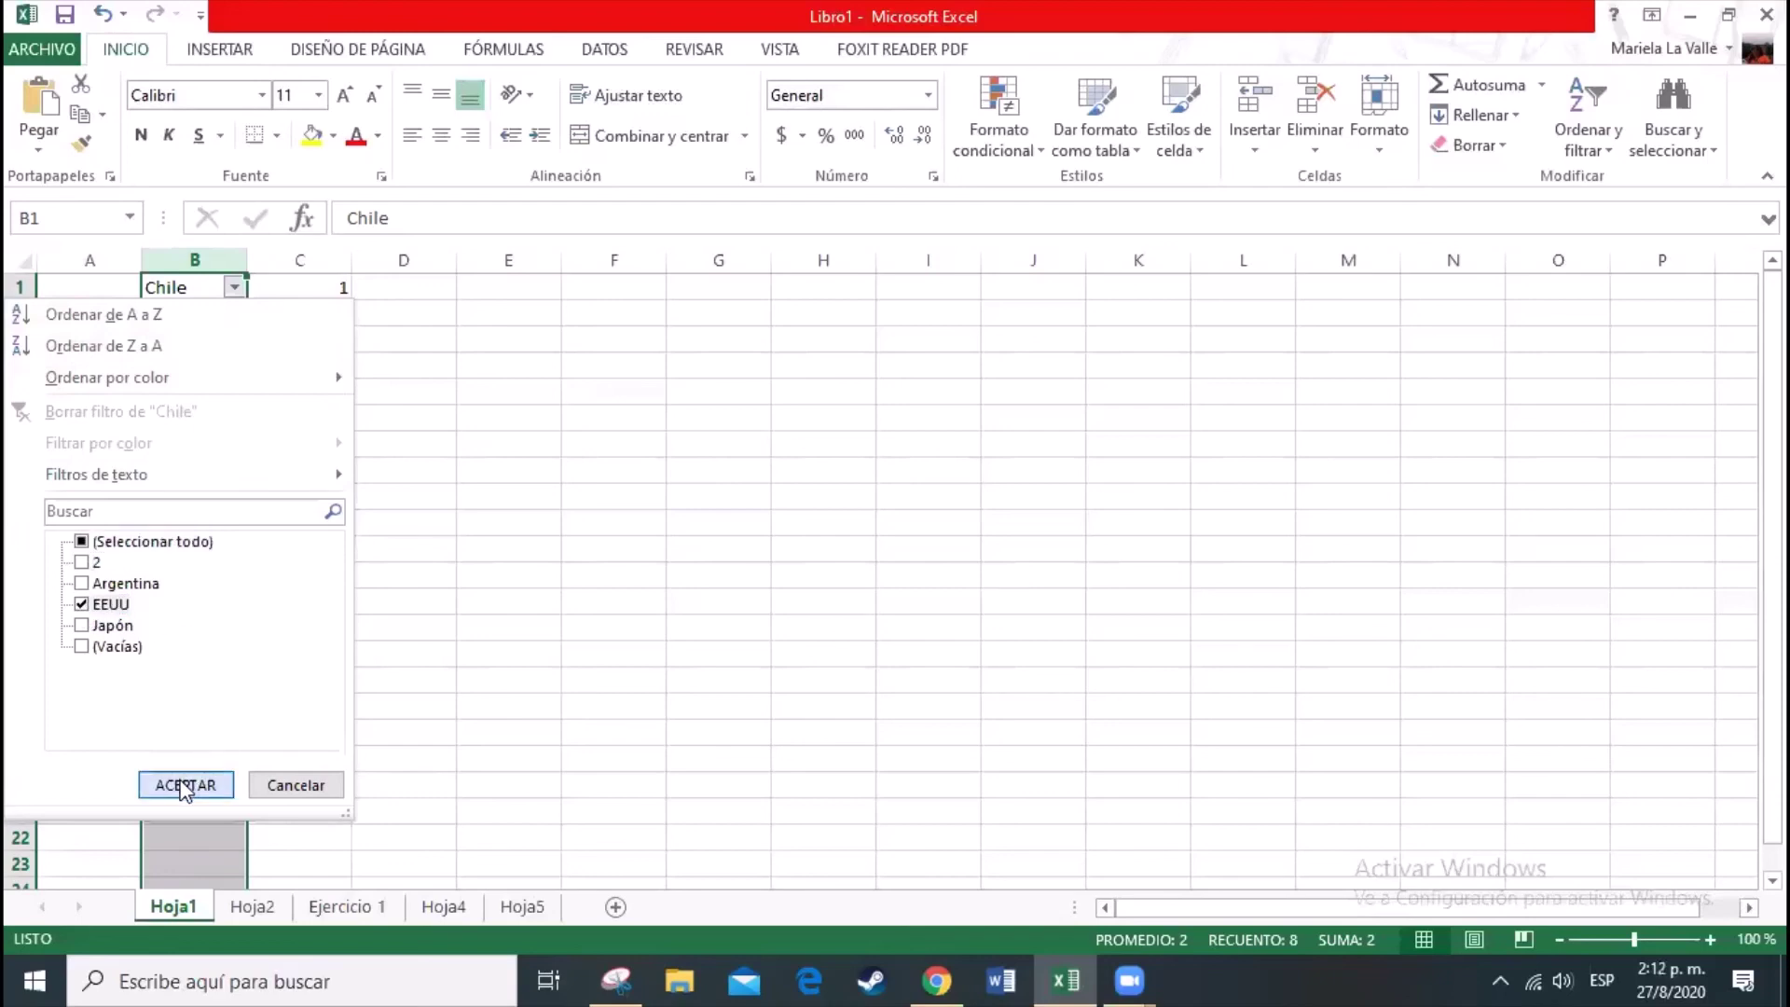